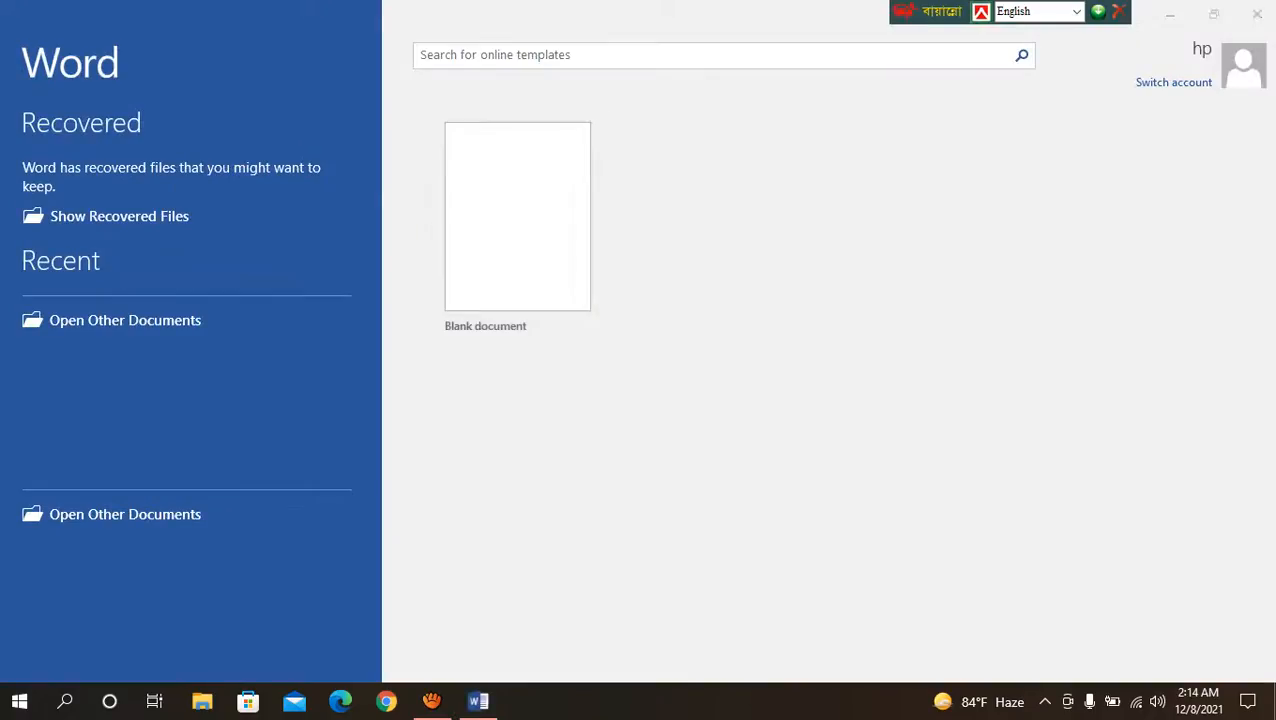
Step: Create a new blank document from Word's start screen
right_click(911, 365)
click(961, 420)
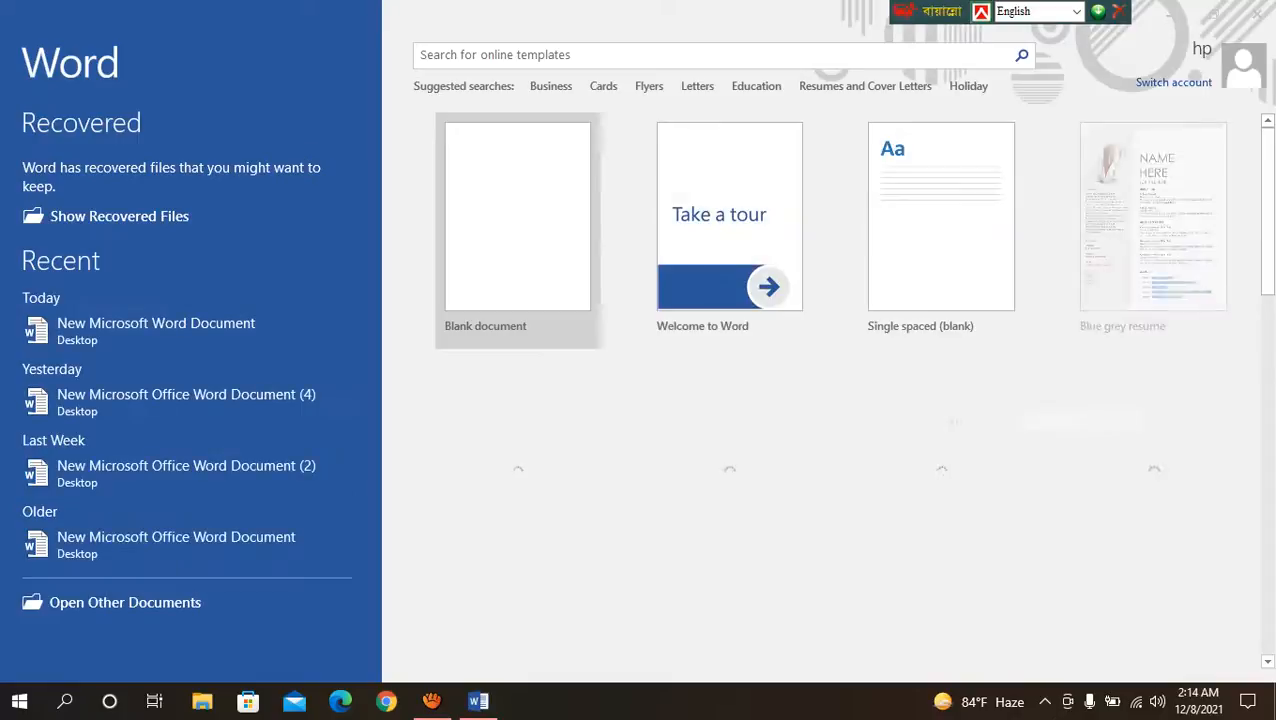
click(517, 230)
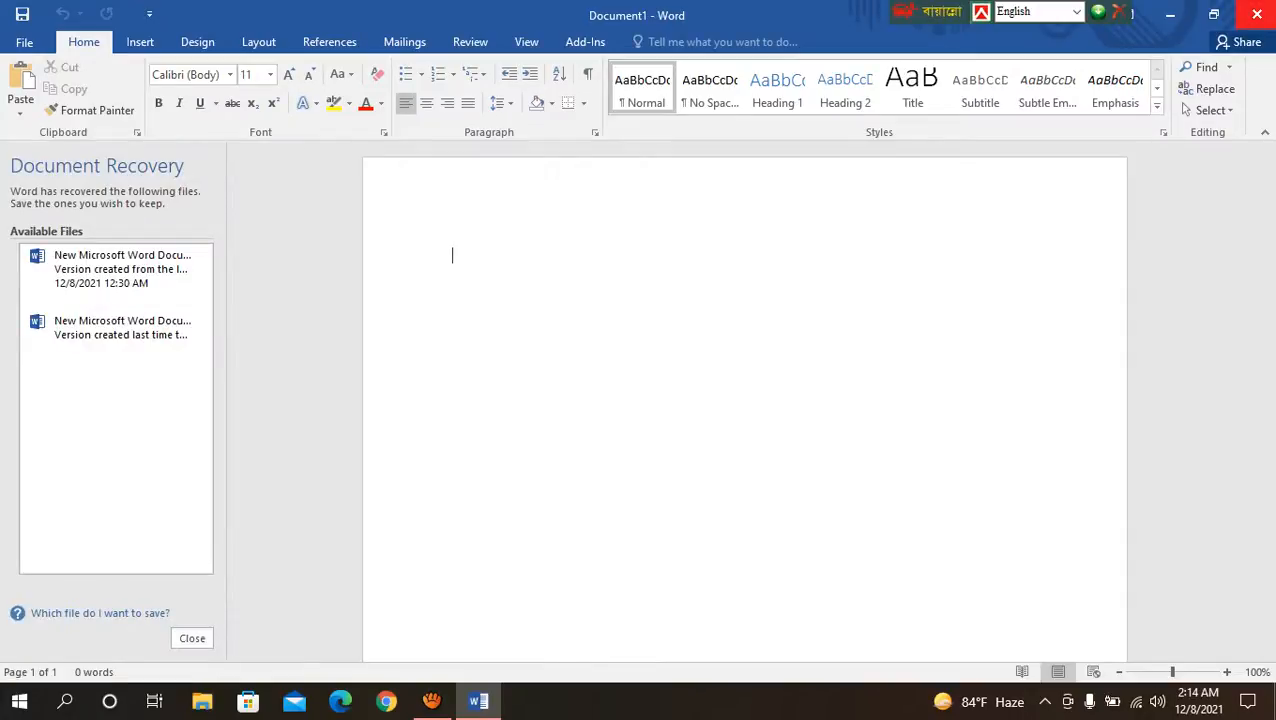
Step: Close Word and remove the unopened recovered files
click(1257, 14)
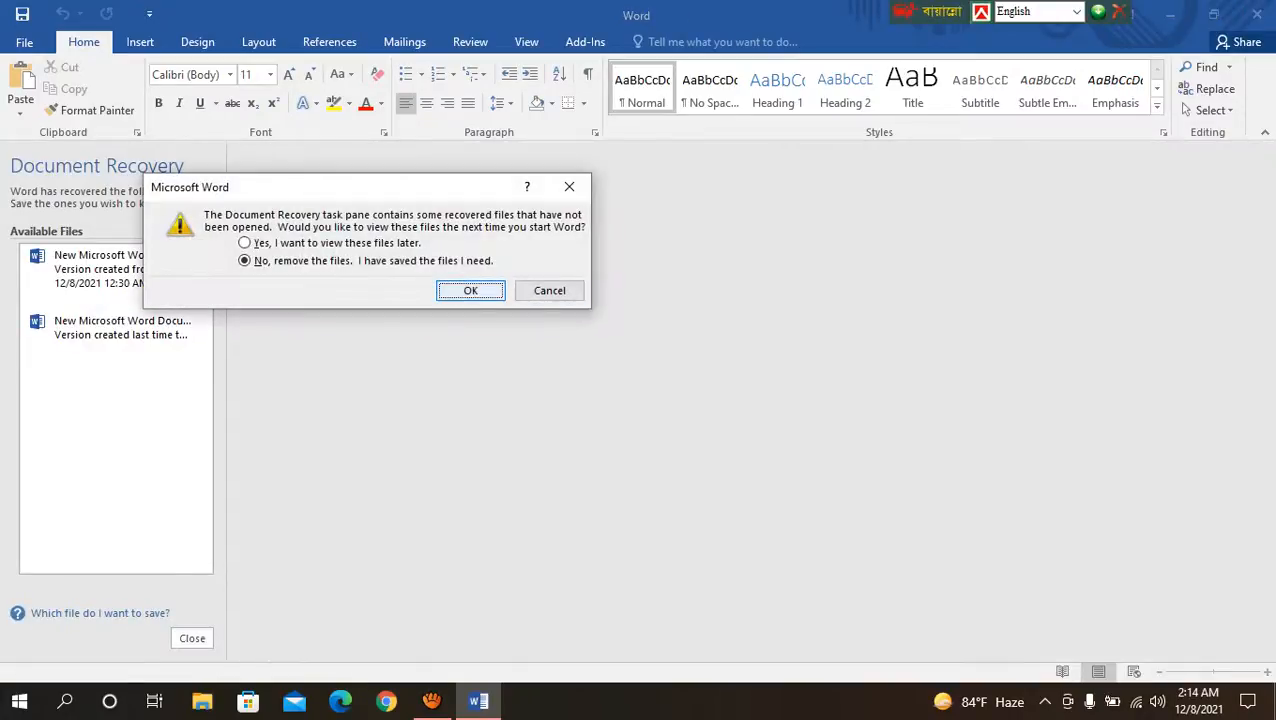
click(470, 290)
click(1257, 14)
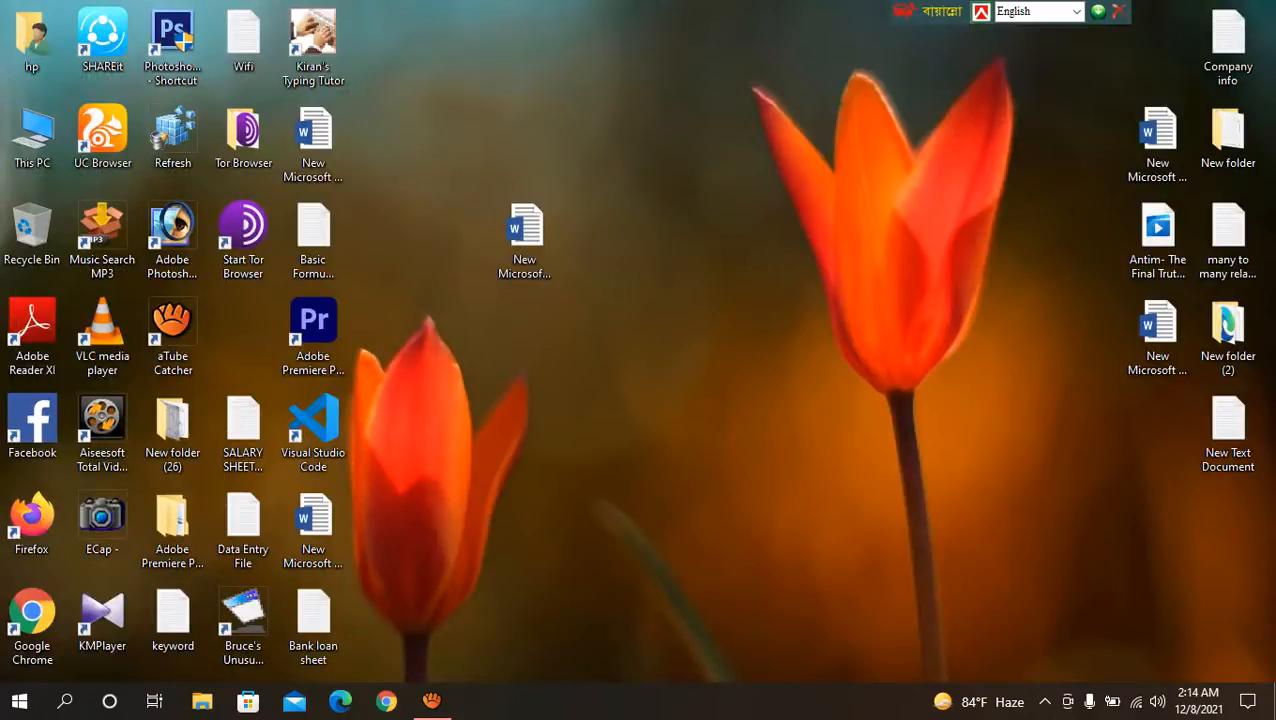
Step: Launch Word 2016 through Windows search with a blank document, and close it again
click(65, 701)
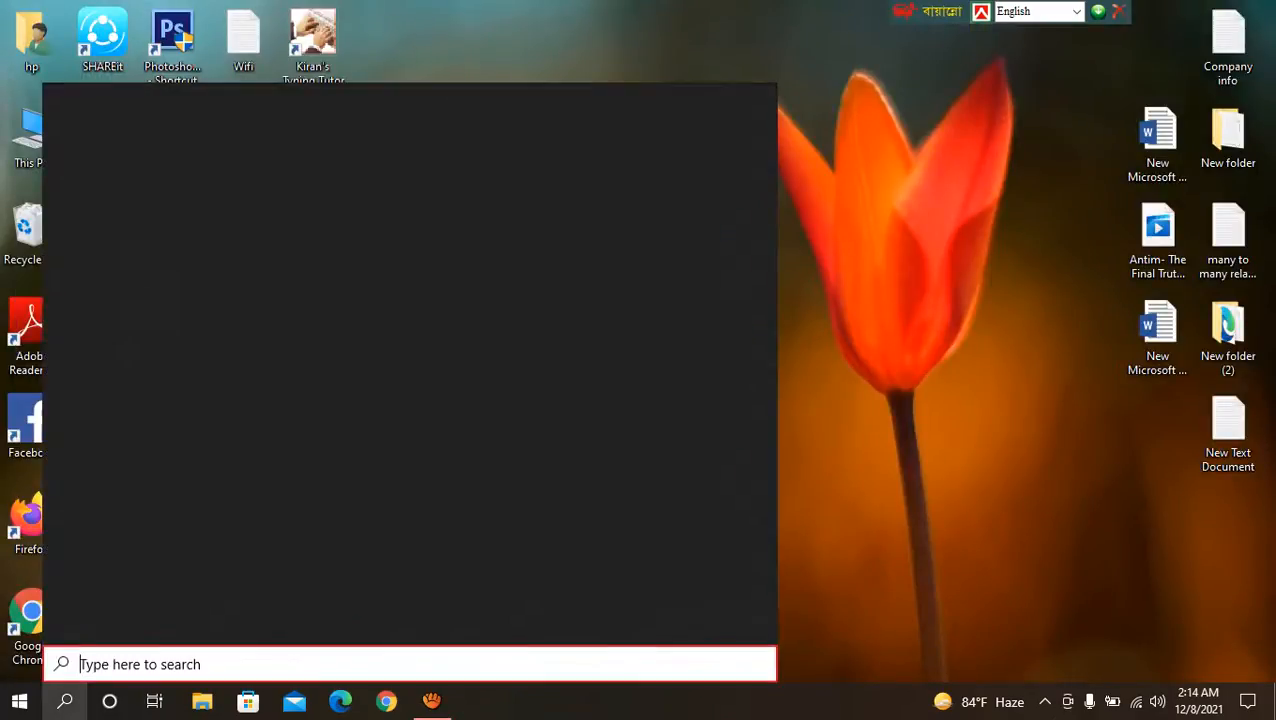
text(w)
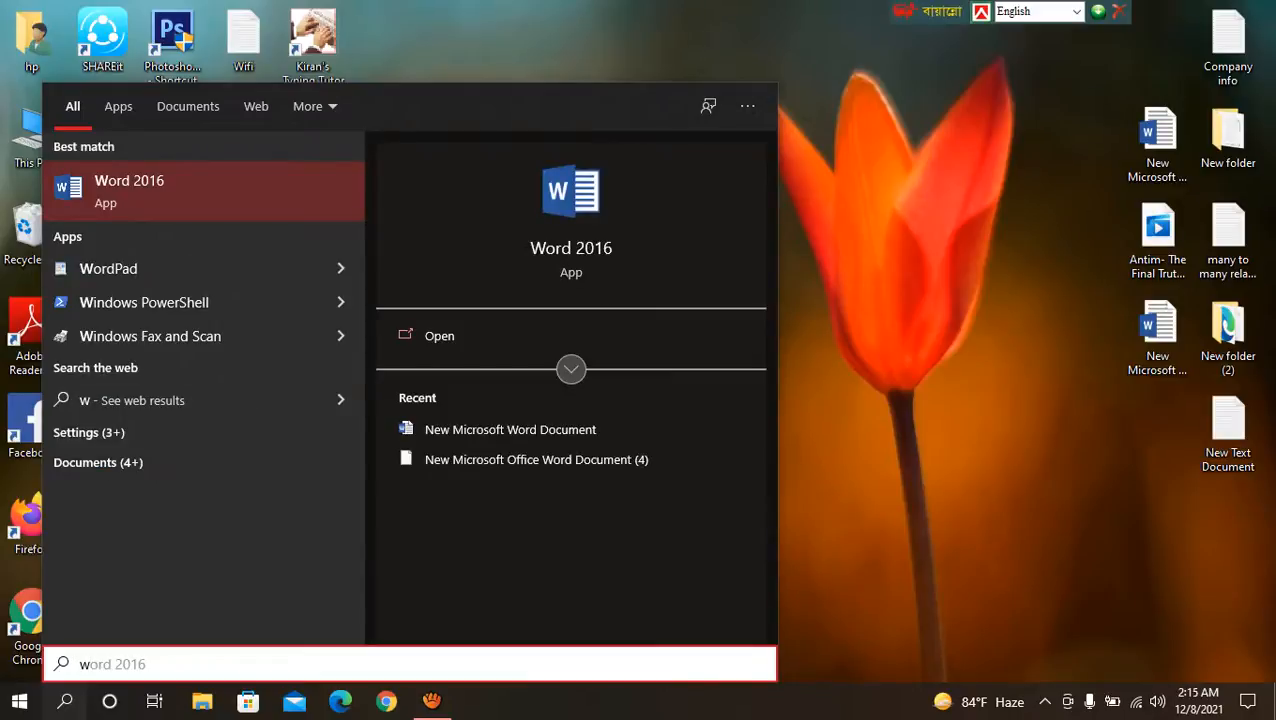
key(Return)
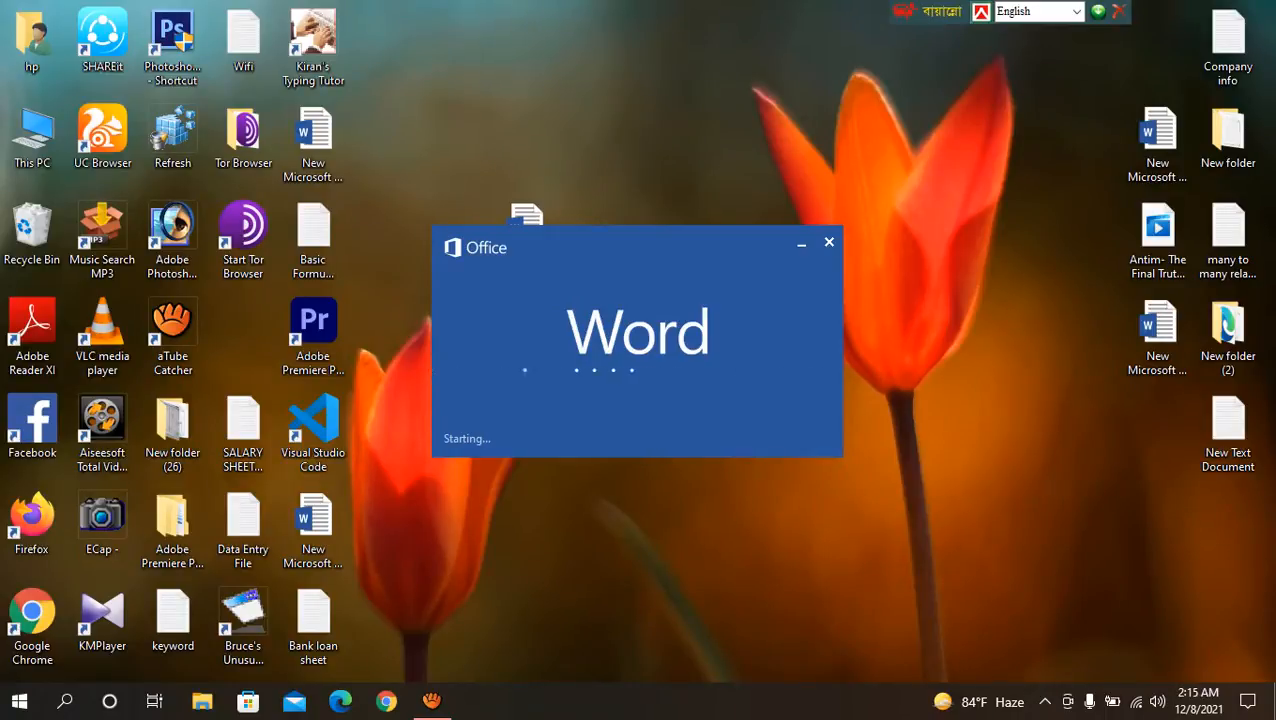
right_click(905, 256)
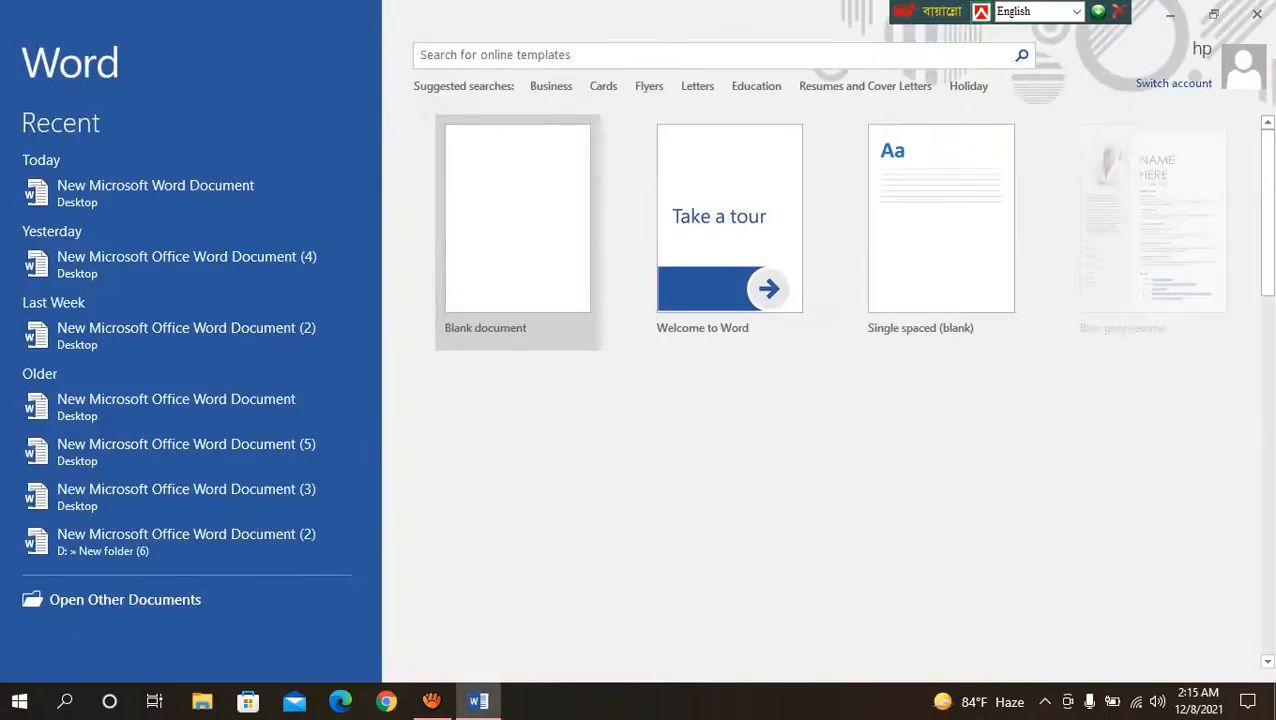
key(Return)
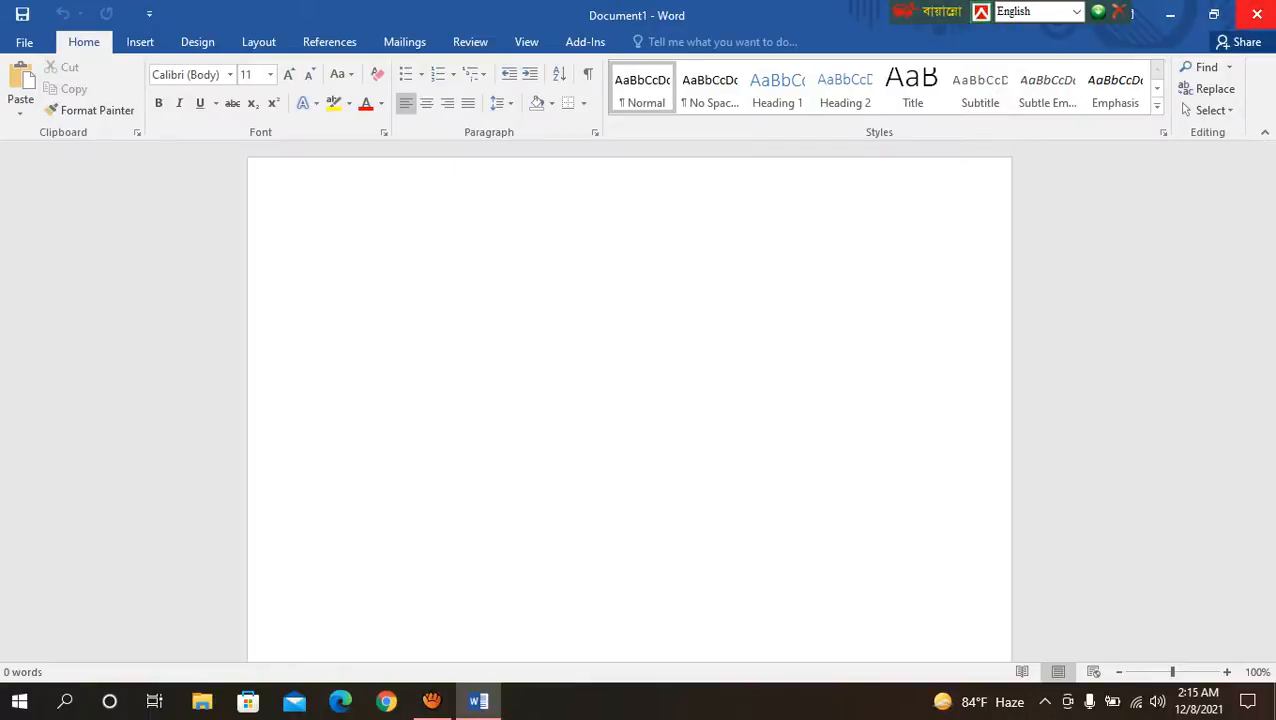
click(1256, 14)
Step: Move the loose Word file beside the other desktop icons, and create and open a new Microsoft Word Document on the desktop
drag(524, 240, 1158, 425)
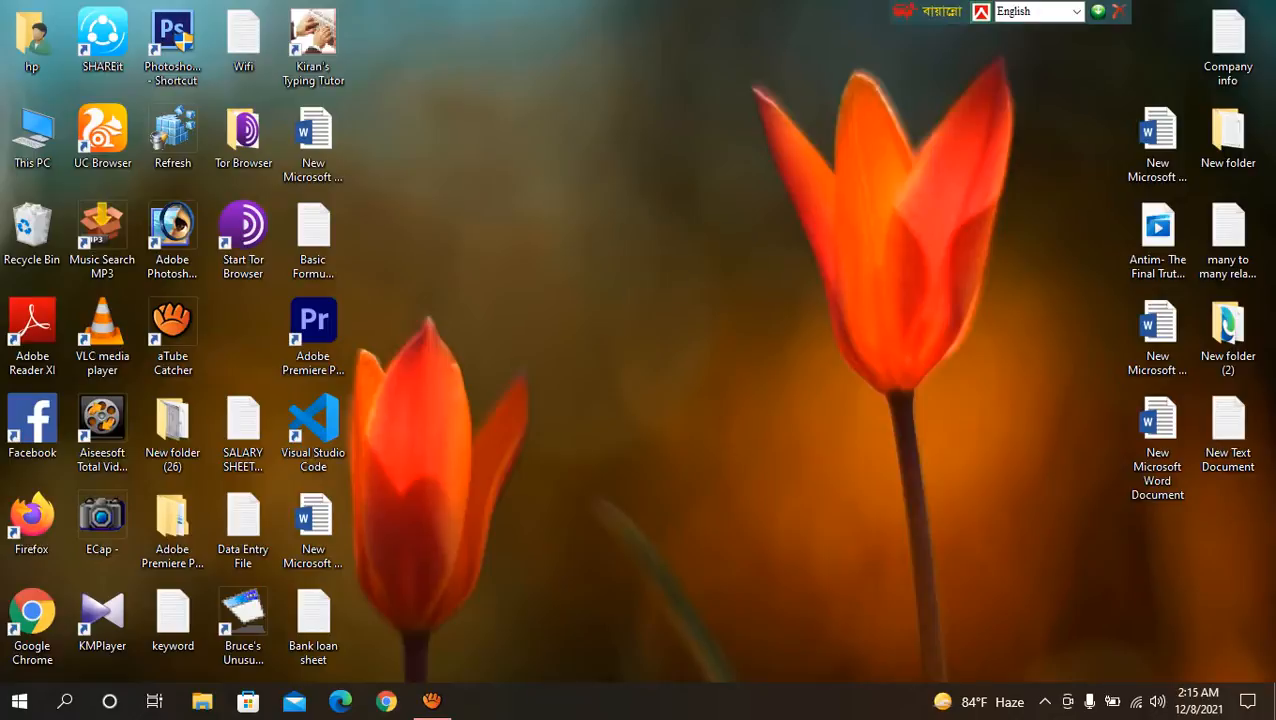
right_click(520, 226)
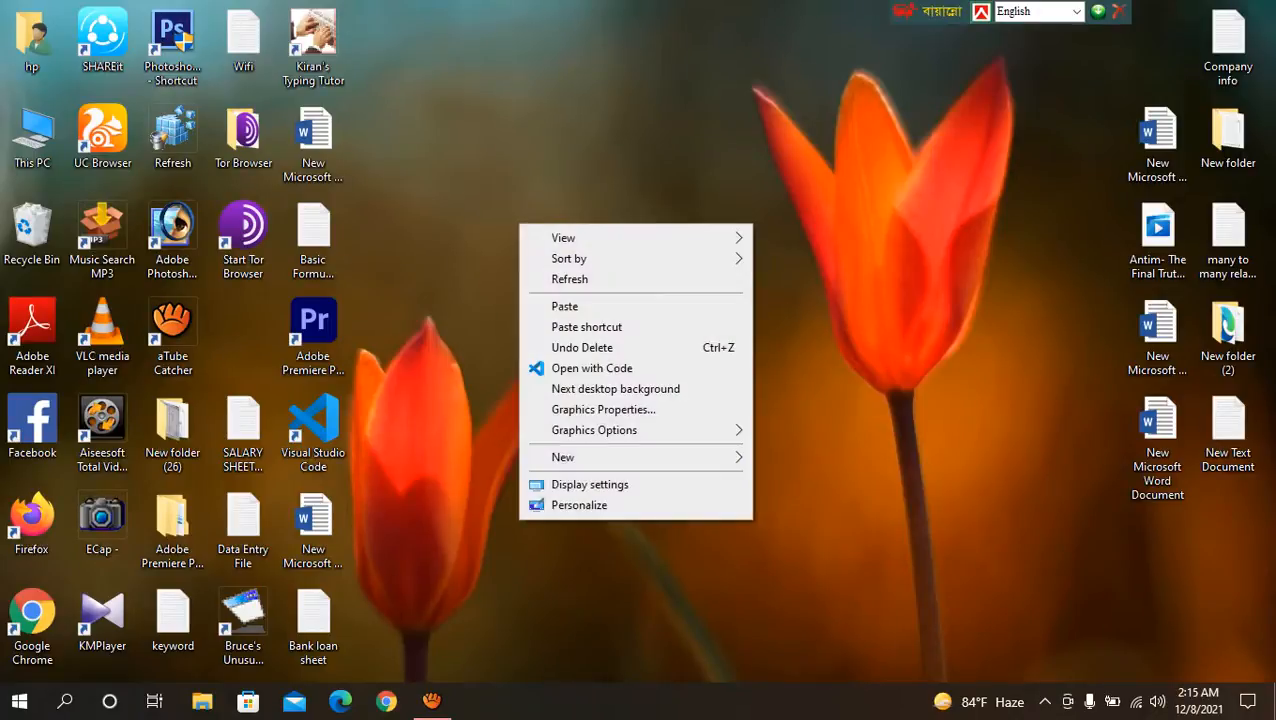
mouse_move(600, 457)
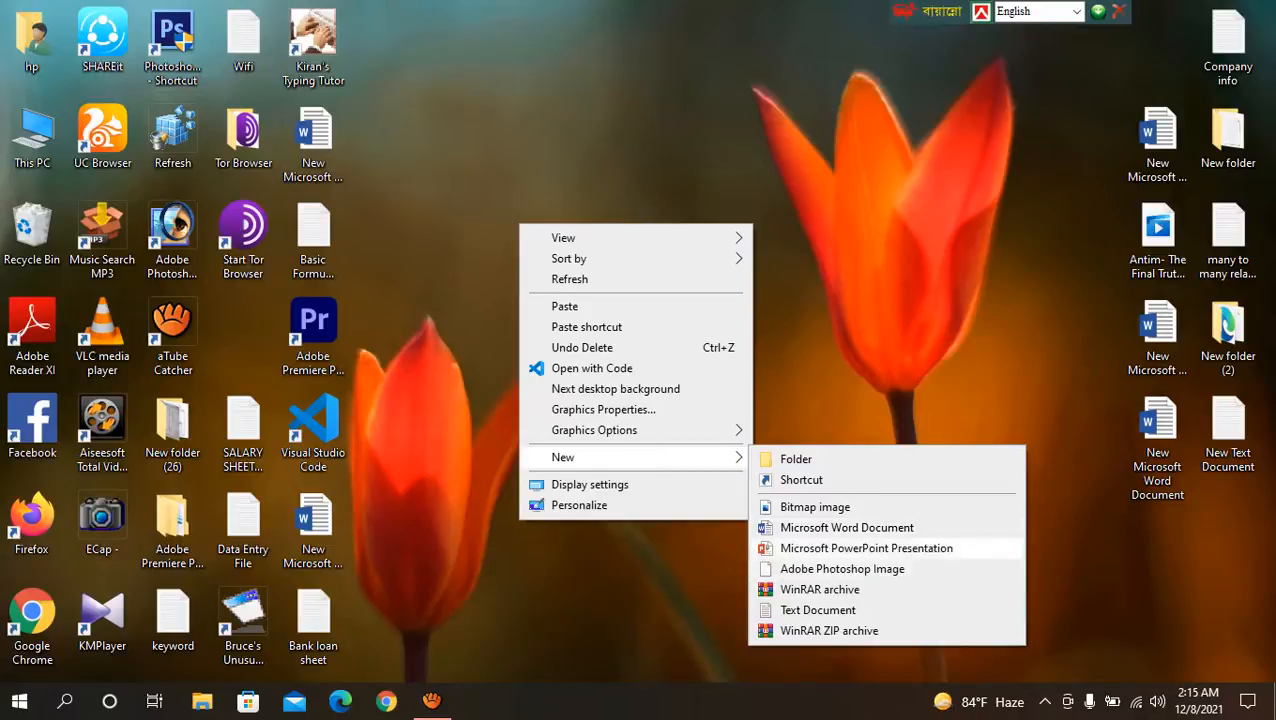
click(846, 527)
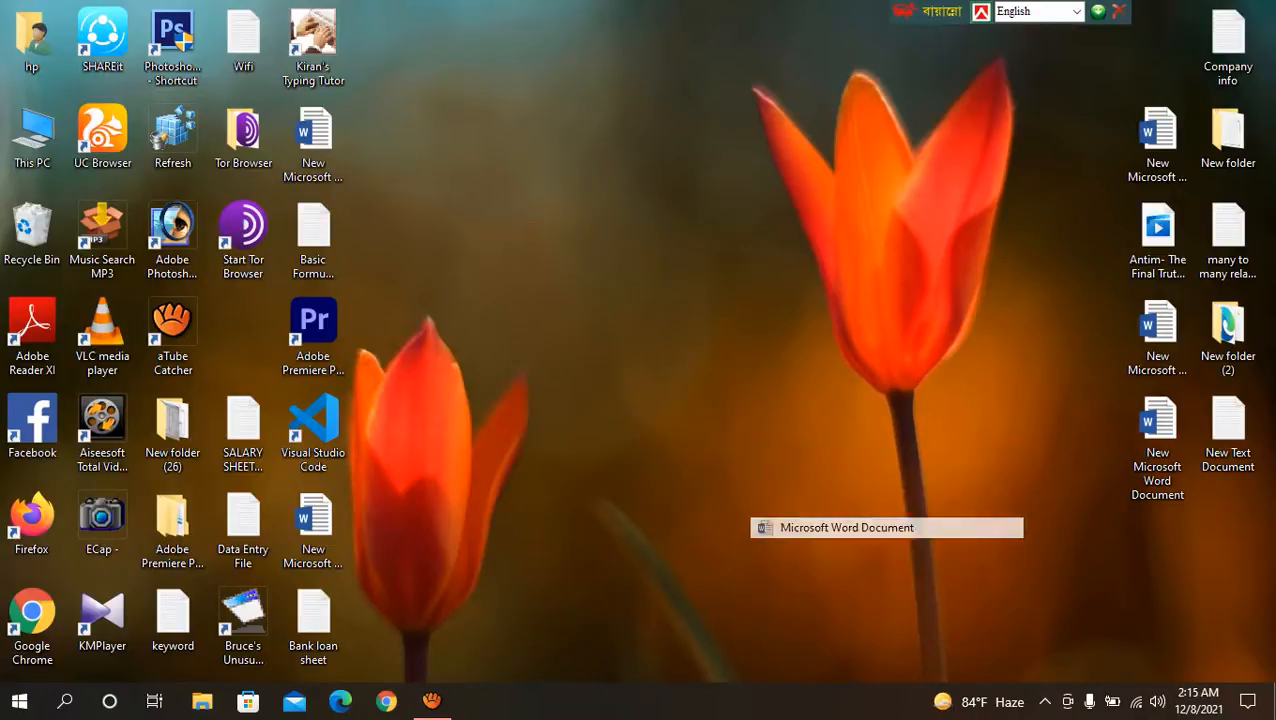
key(Return)
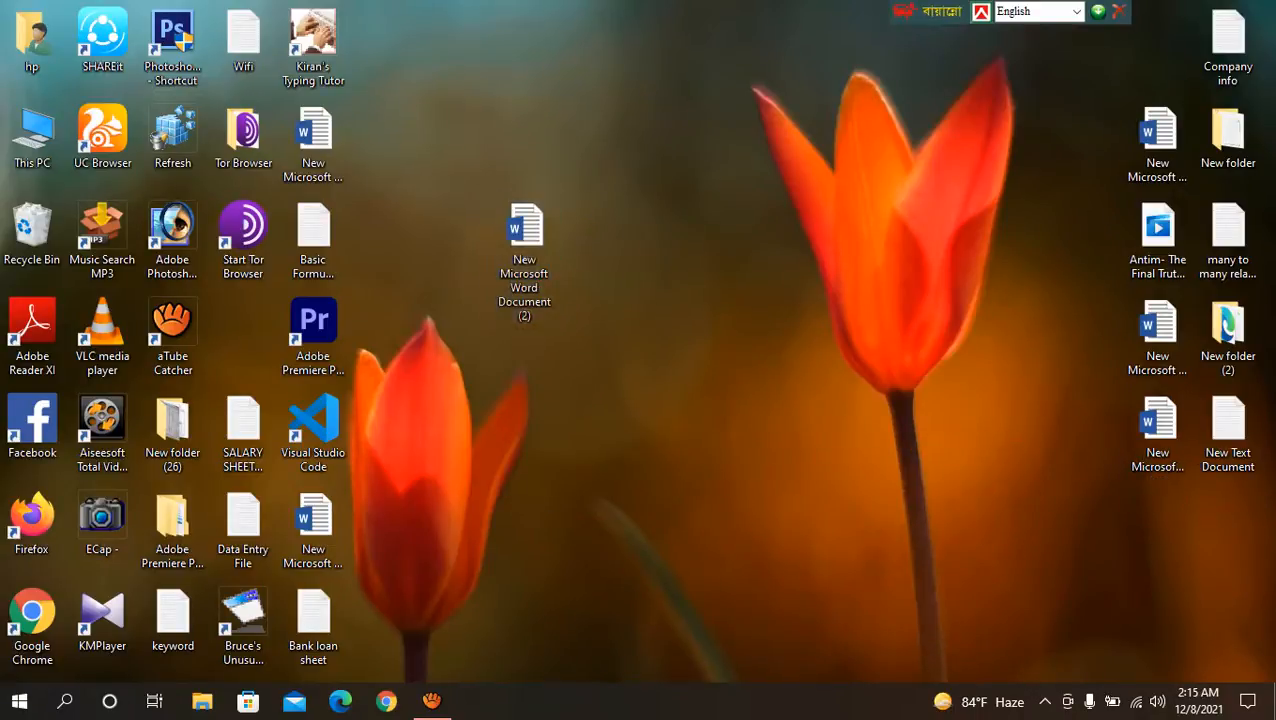
double_click(525, 240)
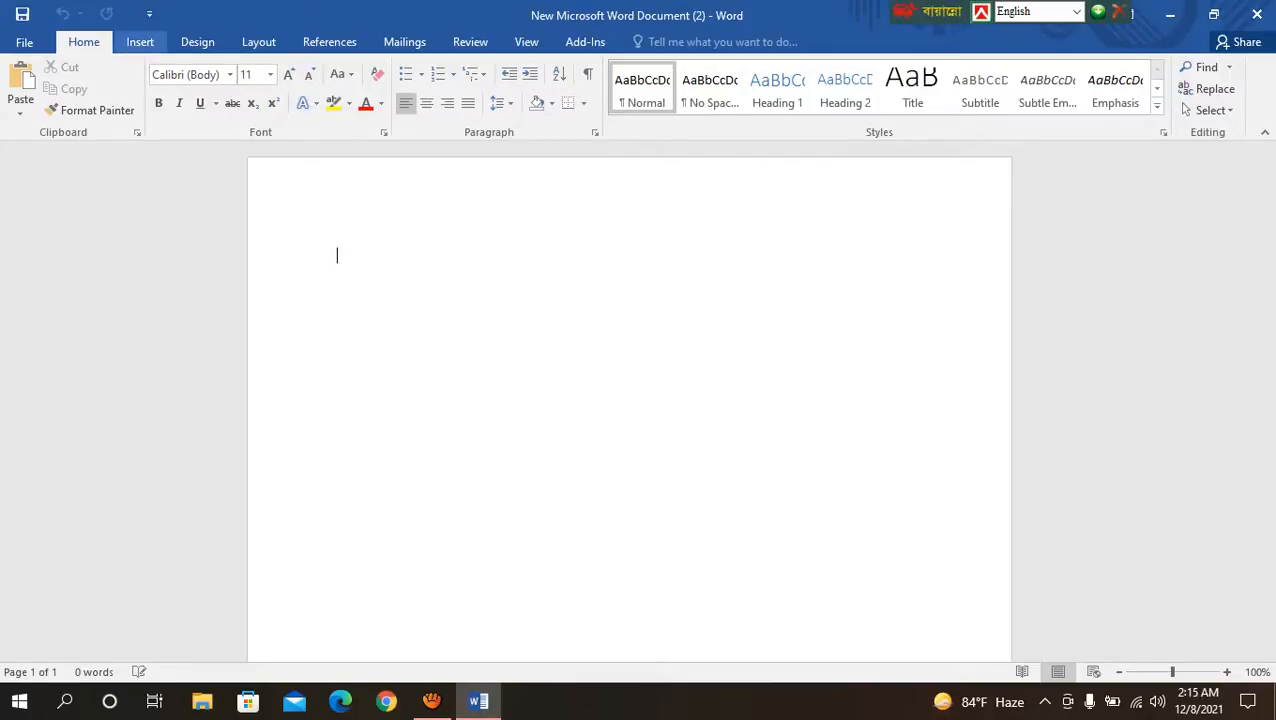
click(140, 42)
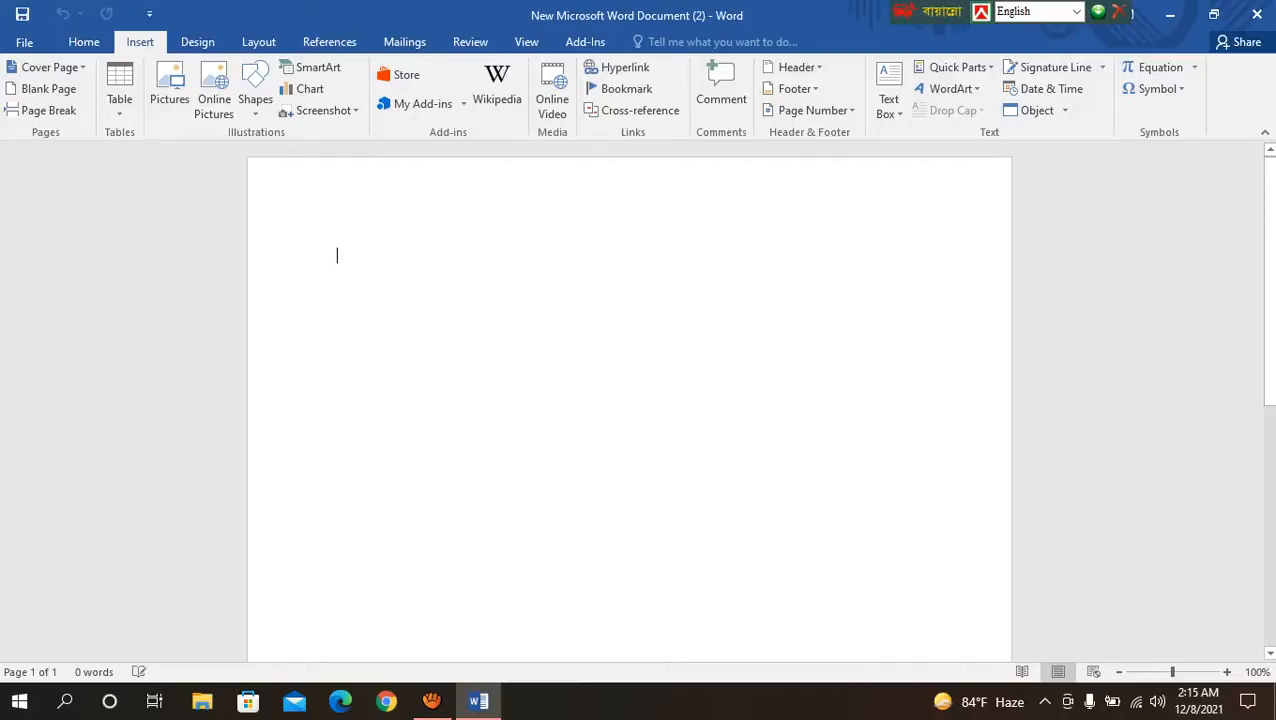
Step: Switch to Chrome, search Google for "lorem ipsum" and open the lipsum.com generator site
click(386, 701)
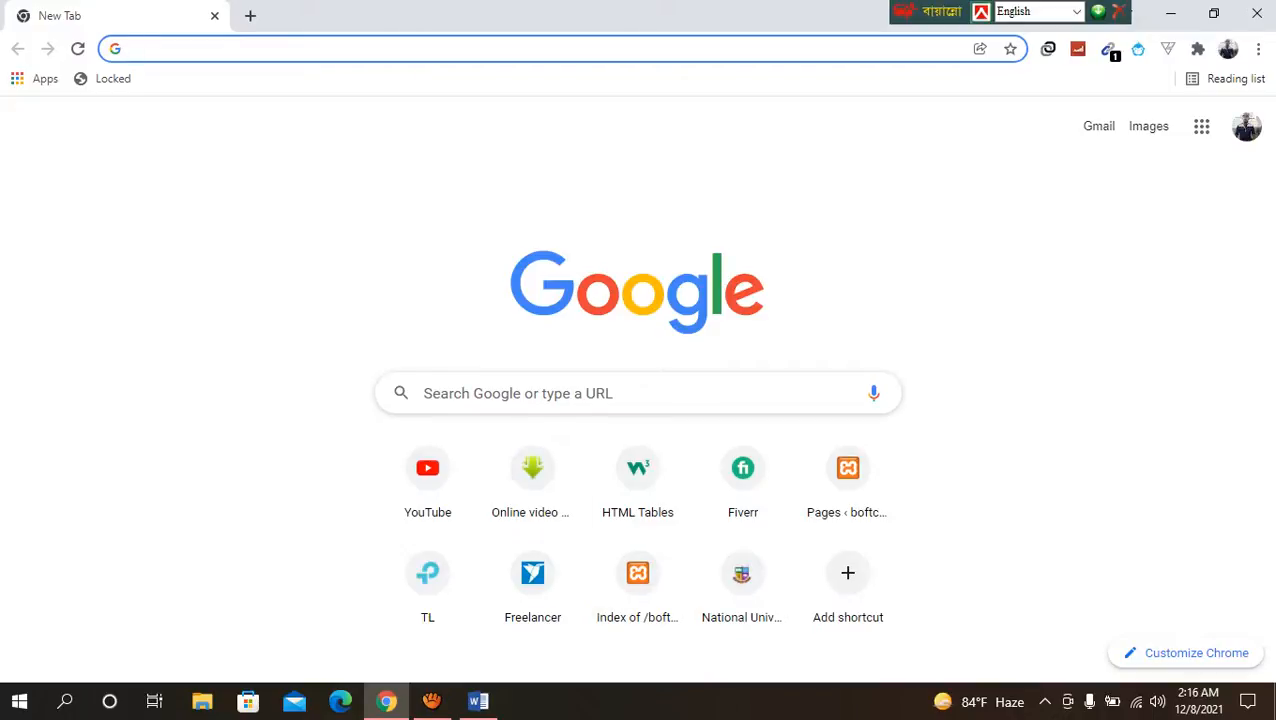
click(562, 49)
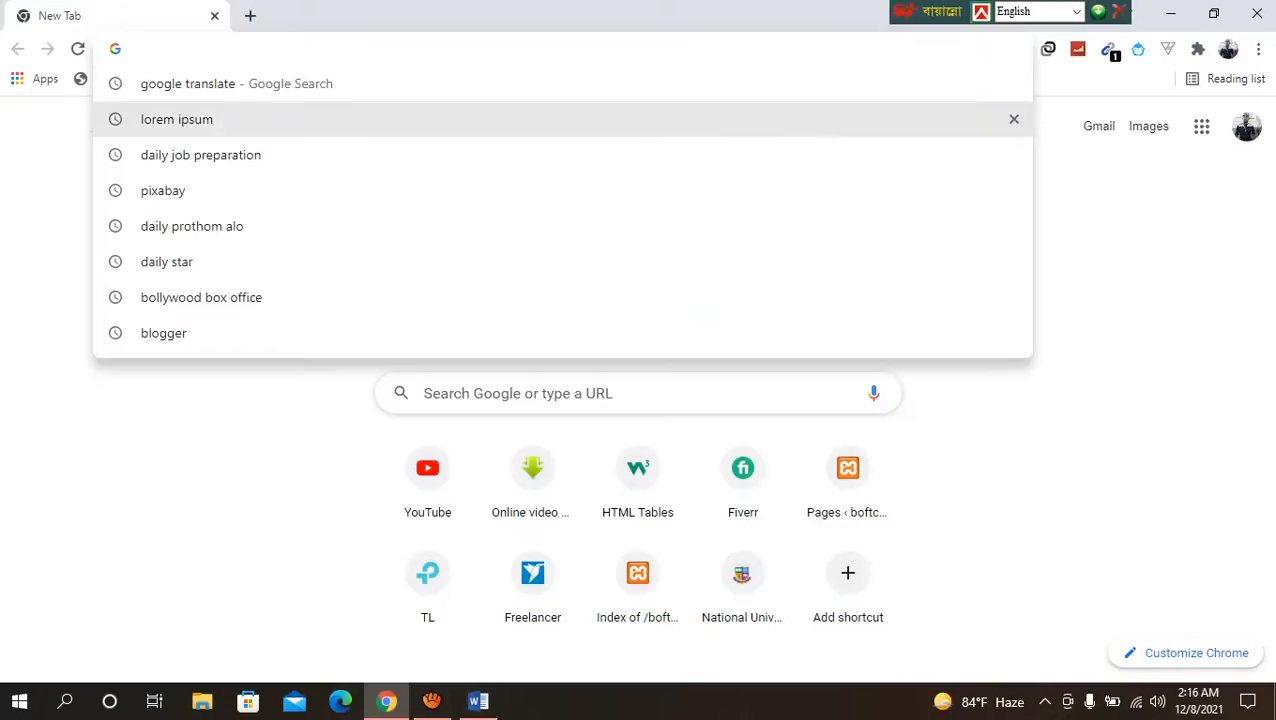
click(177, 119)
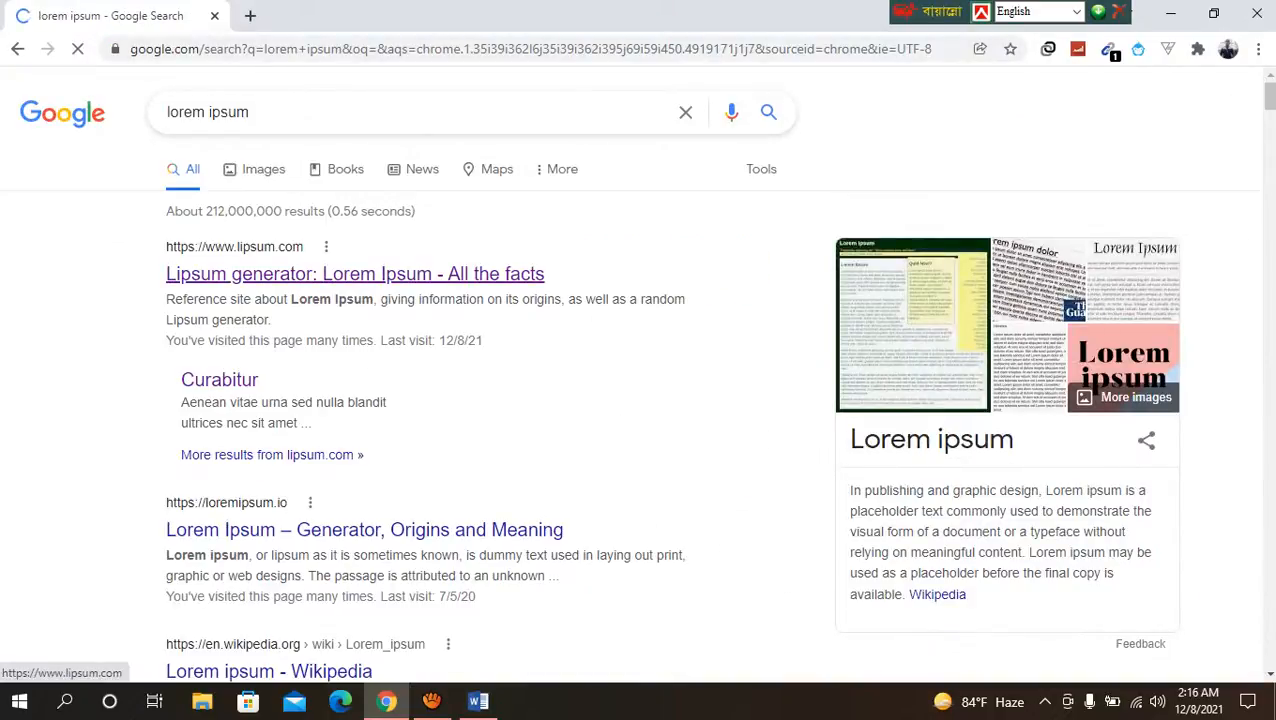
click(355, 274)
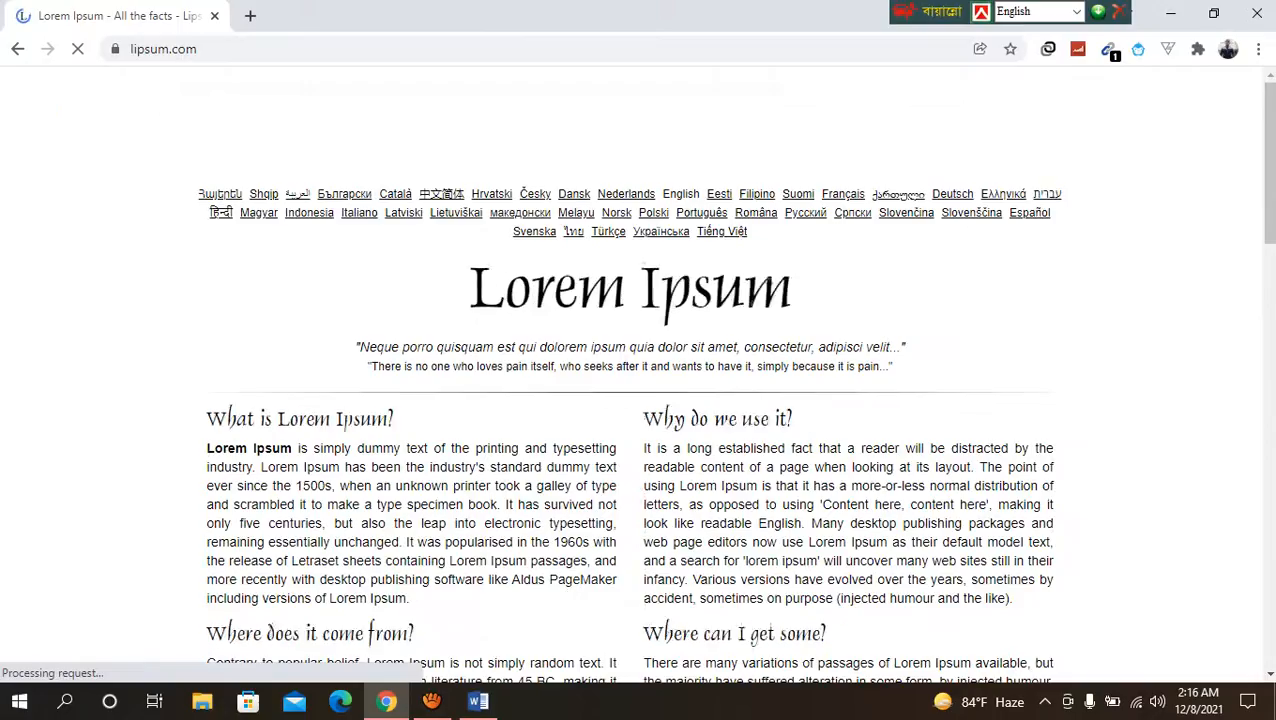
Step: Generate 40 paragraphs of Lorem Ipsum text on lipsum.com
scroll(630, 370, down, 6)
click(676, 294)
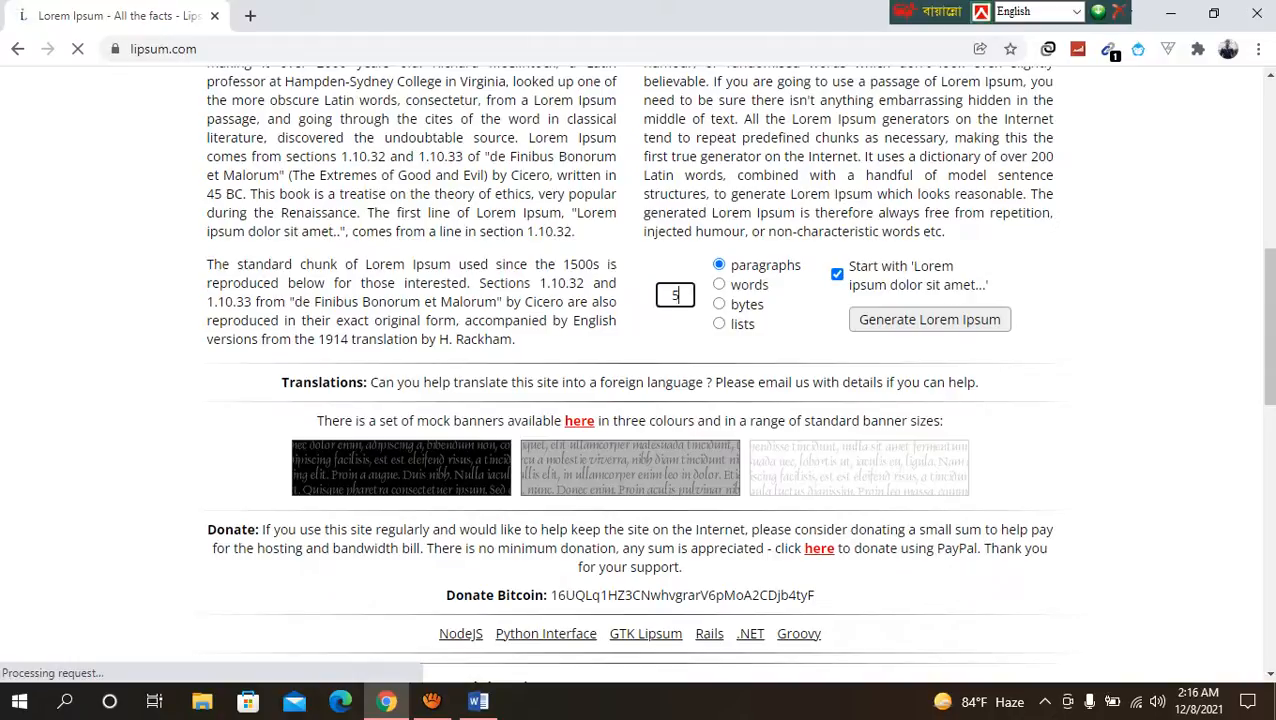
key(BackSpace)
text(40)
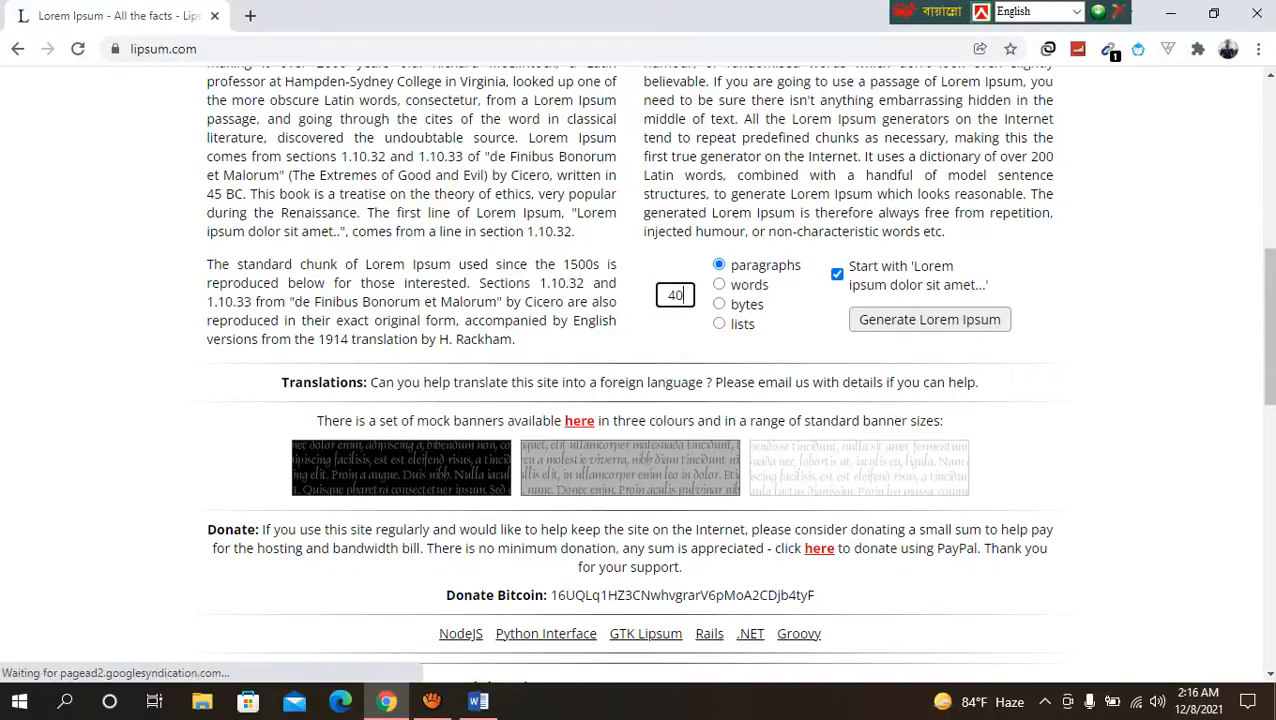
click(930, 319)
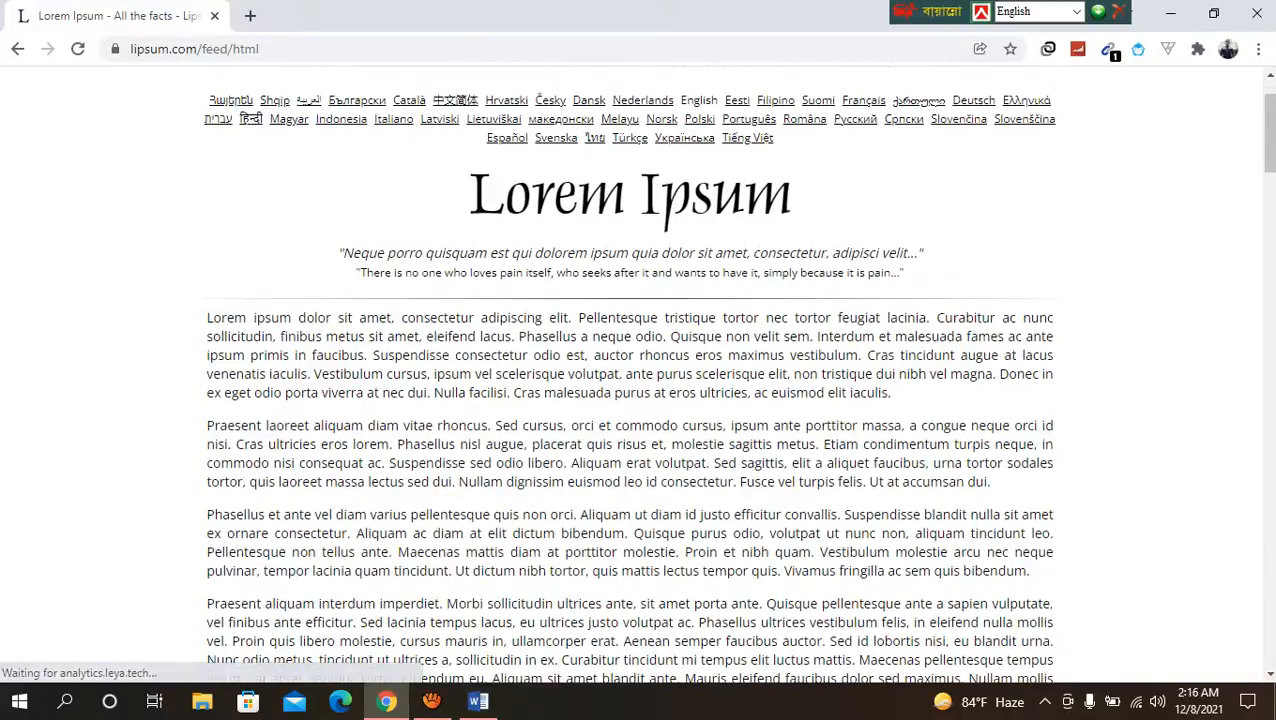
Step: Copy all the generated Lorem Ipsum paragraphs
drag(207, 317, 748, 470)
right_click(688, 448)
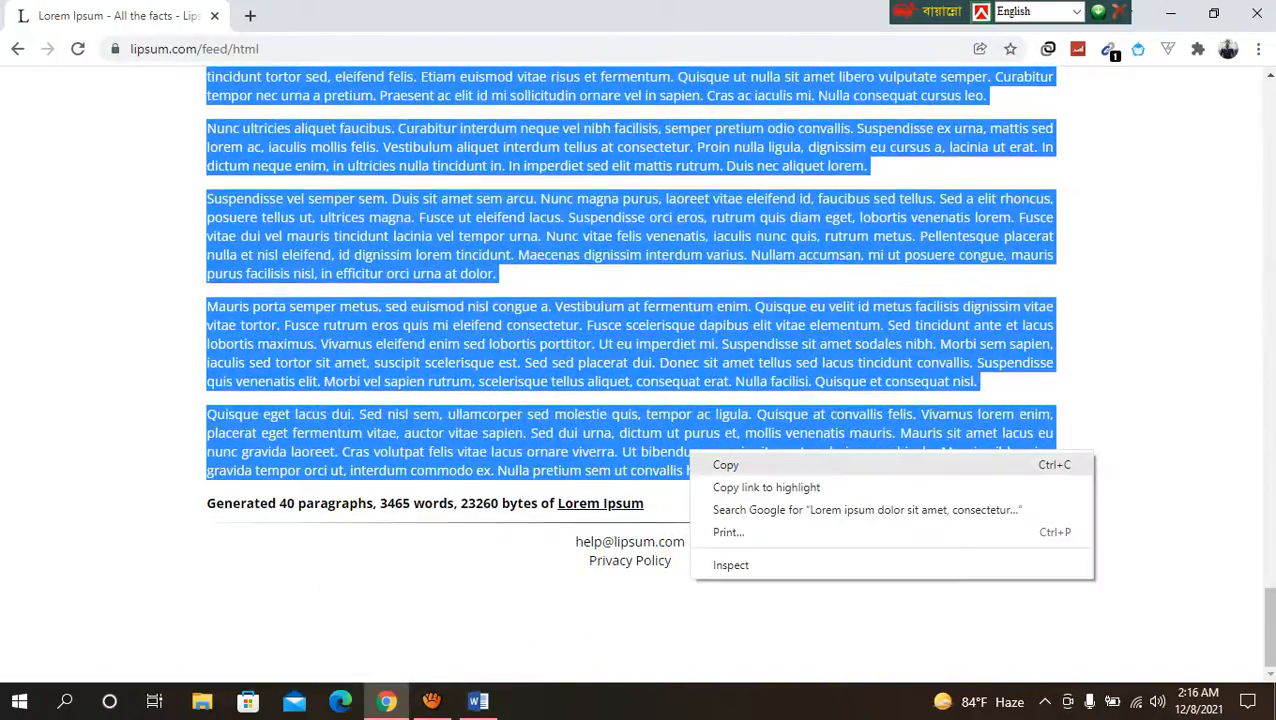
click(722, 464)
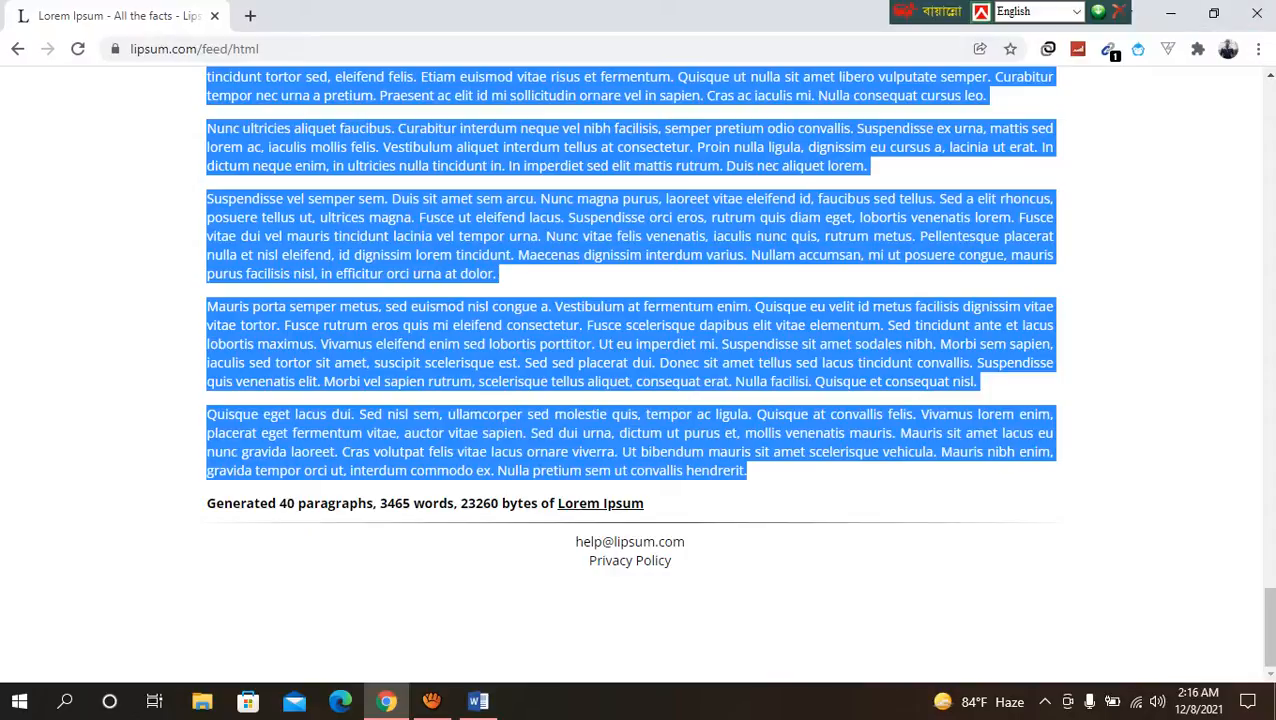
Step: Switch back to Word, paste the copied Lorem Ipsum text into the empty document and return to its first page
click(478, 701)
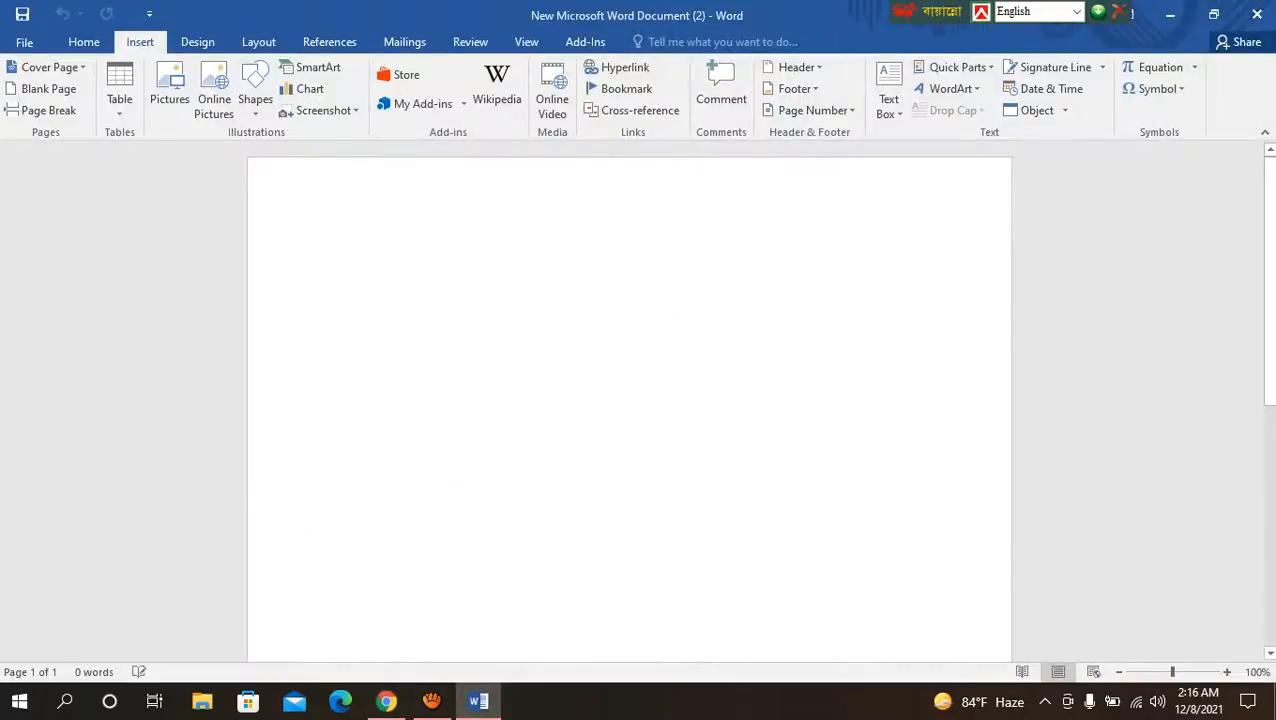
right_click(350, 254)
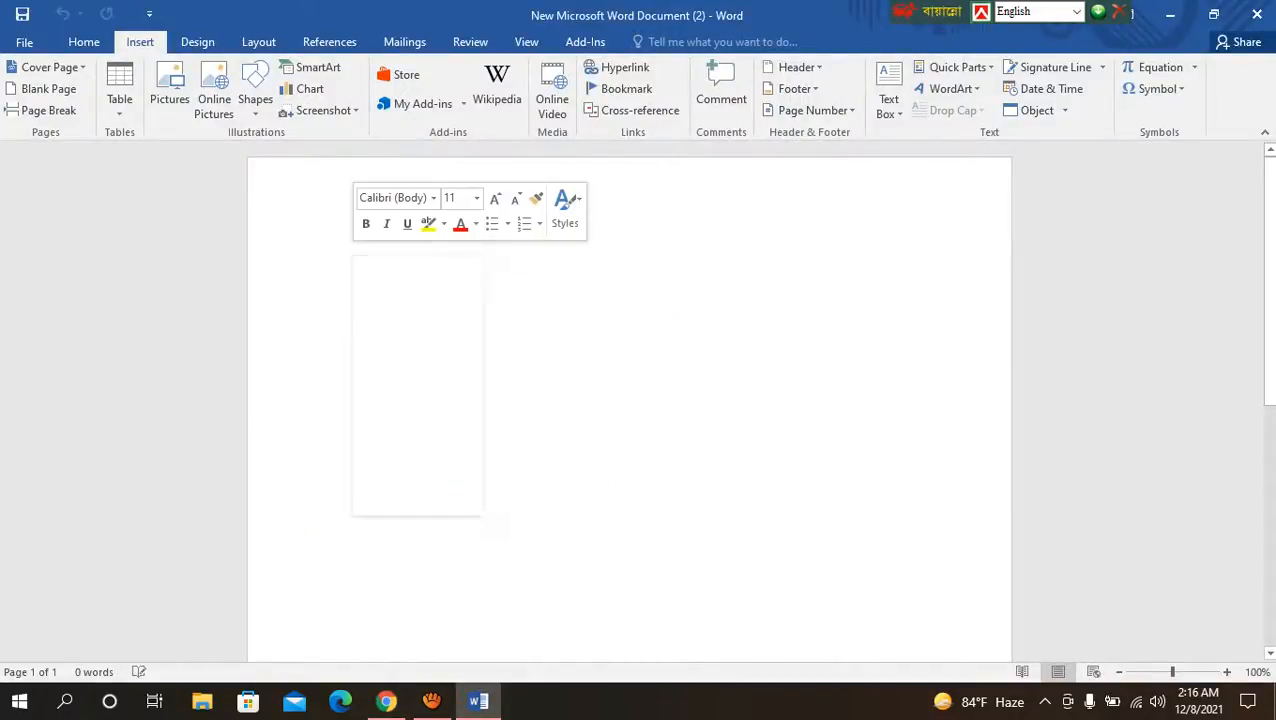
click(393, 337)
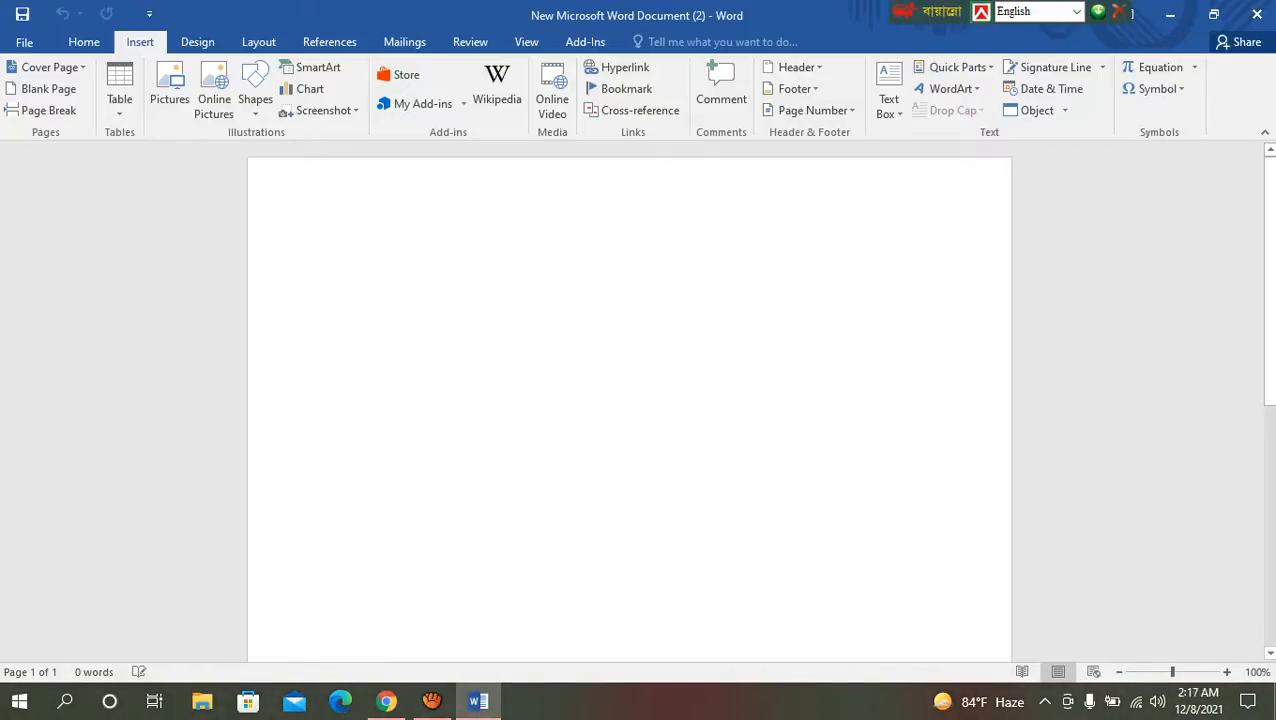
key(ctrl+v)
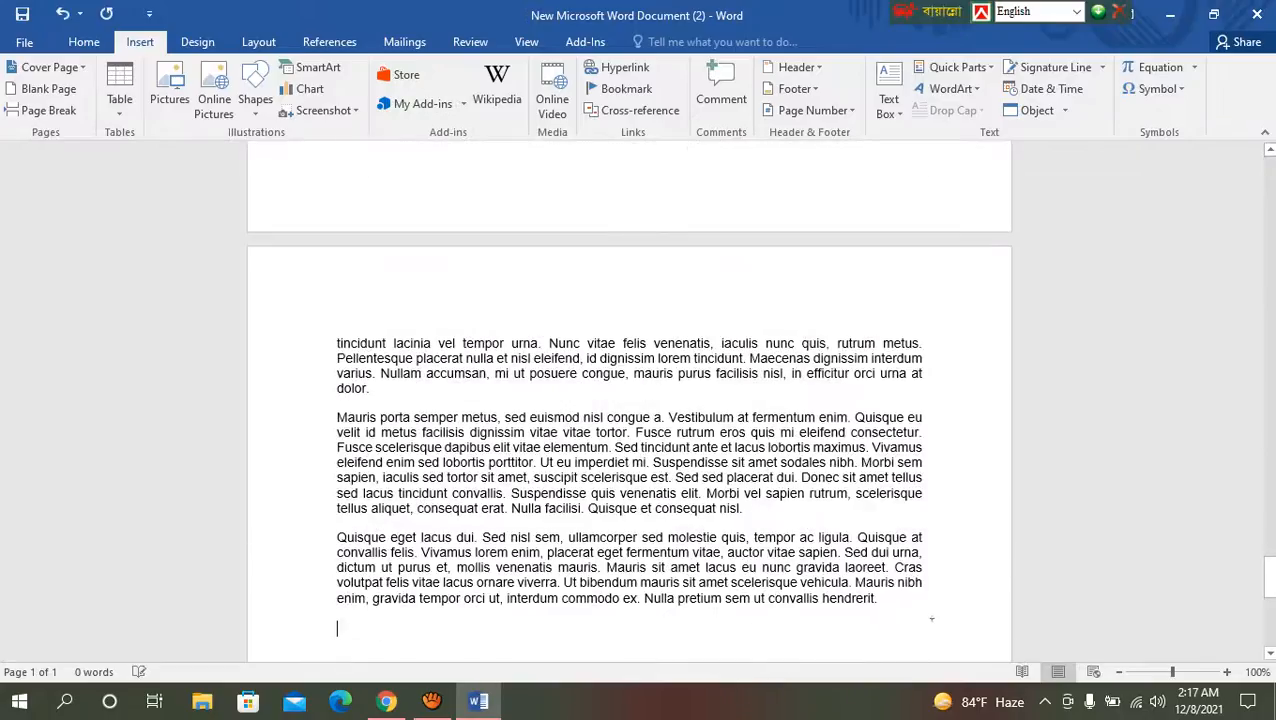
scroll(629, 400, up, 10)
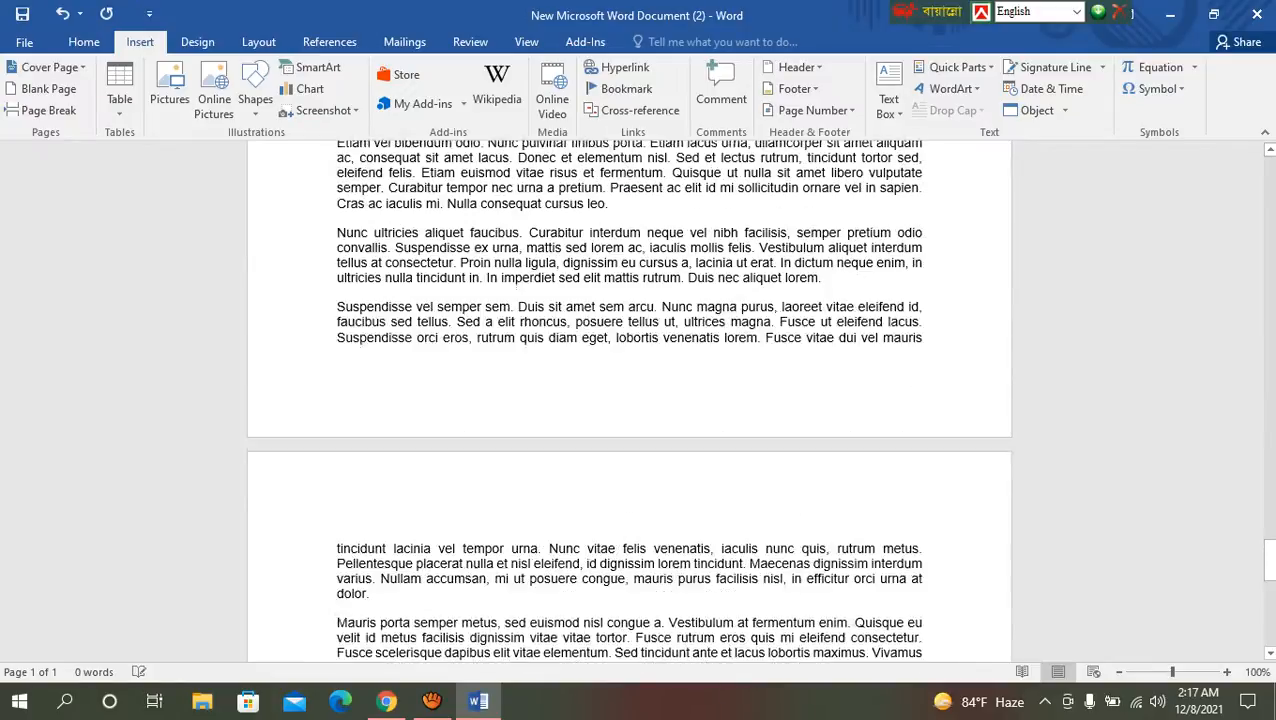
scroll(629, 400, up, 20)
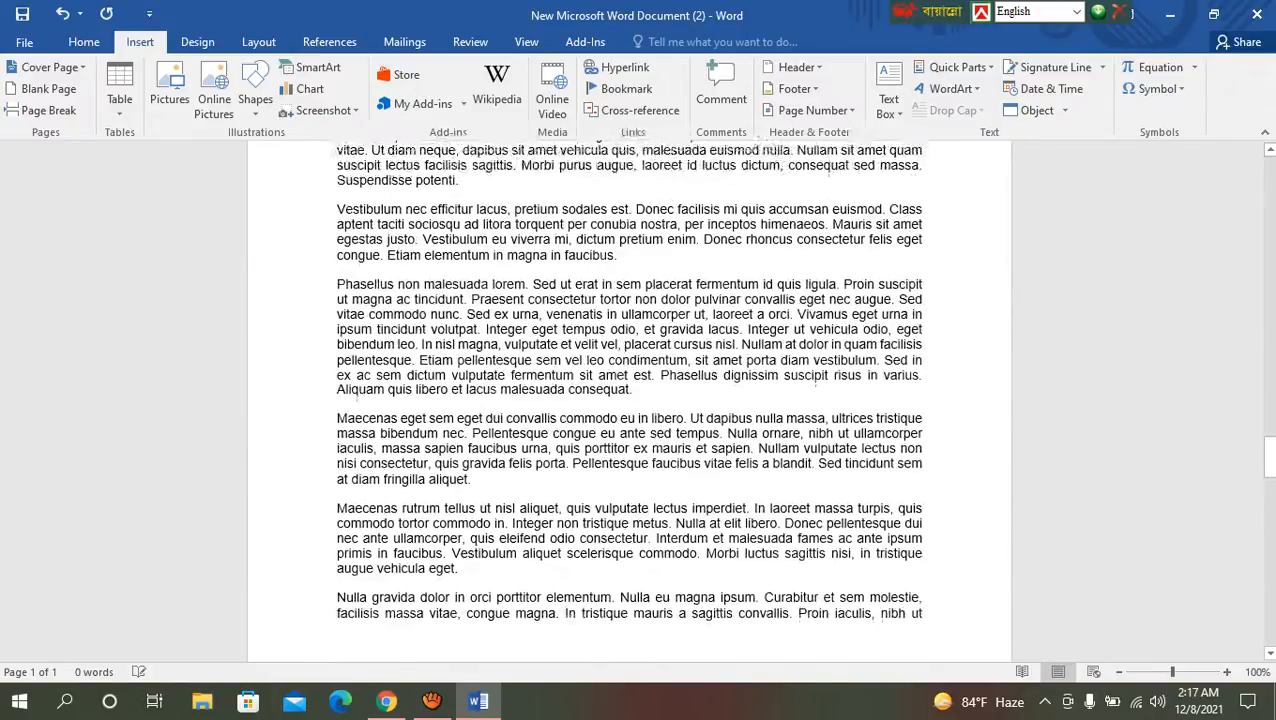
scroll(629, 400, up, 20)
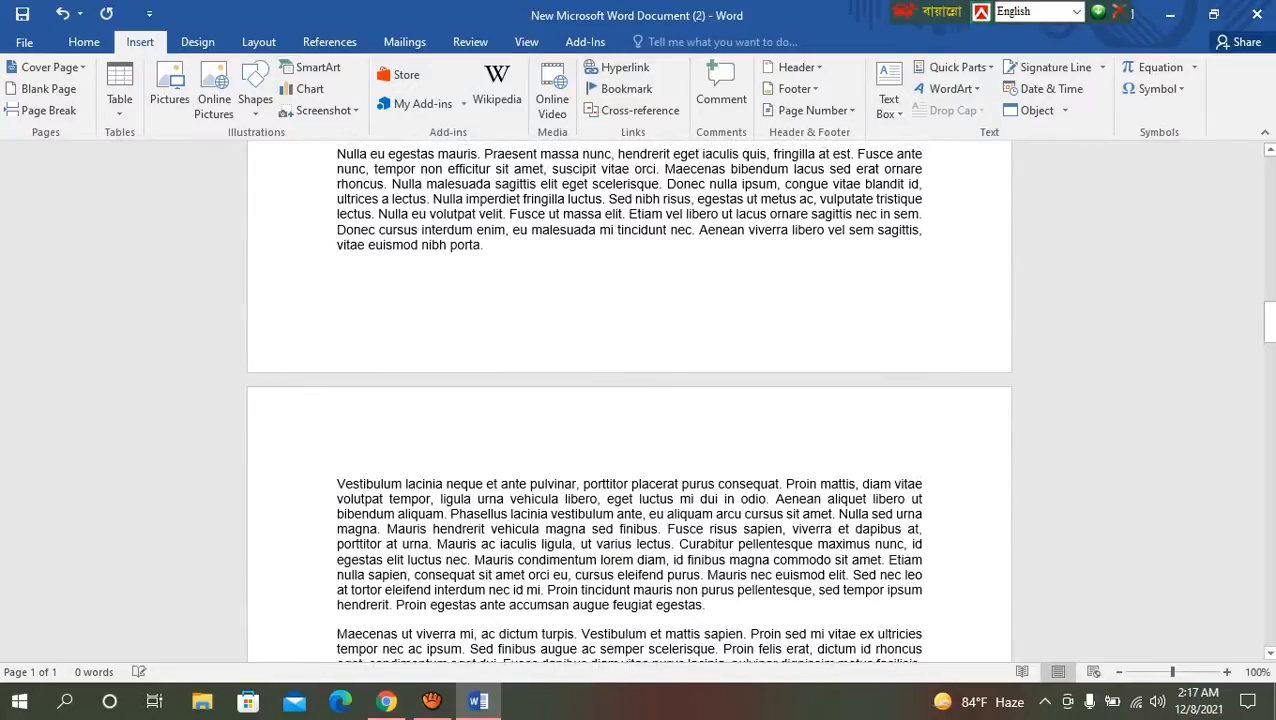
scroll(629, 400, up, 15)
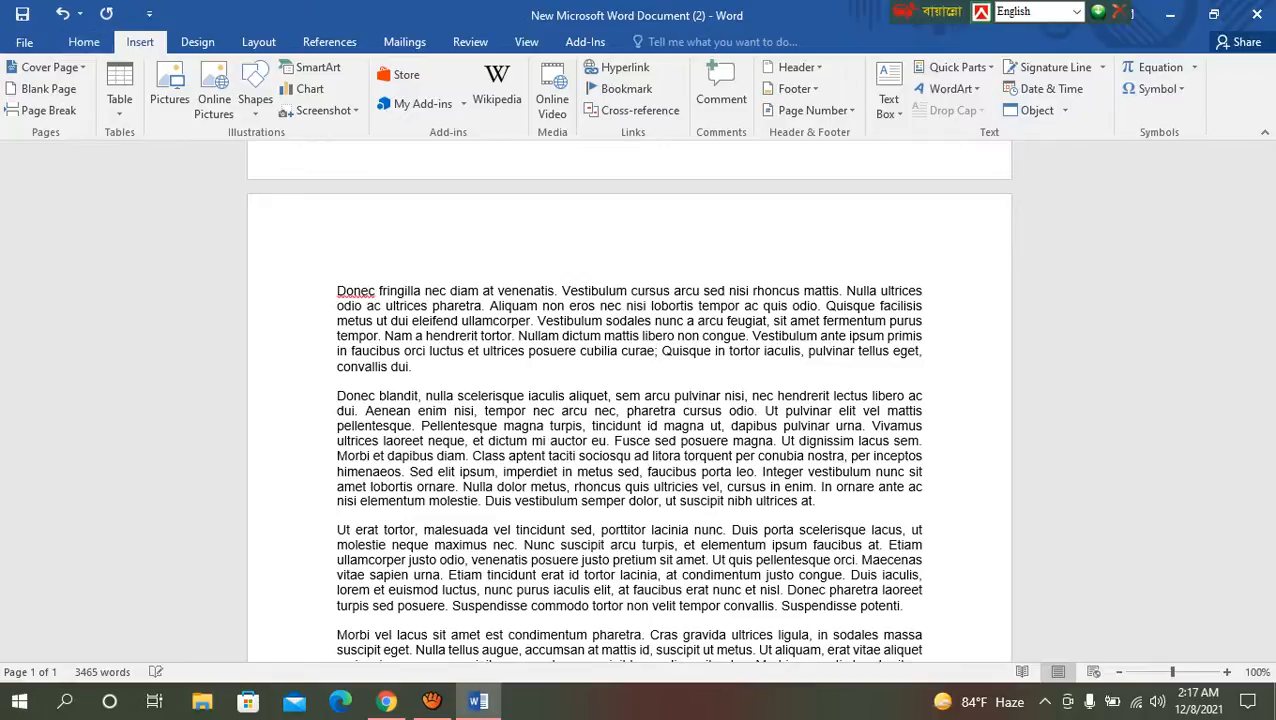
scroll(629, 400, up, 15)
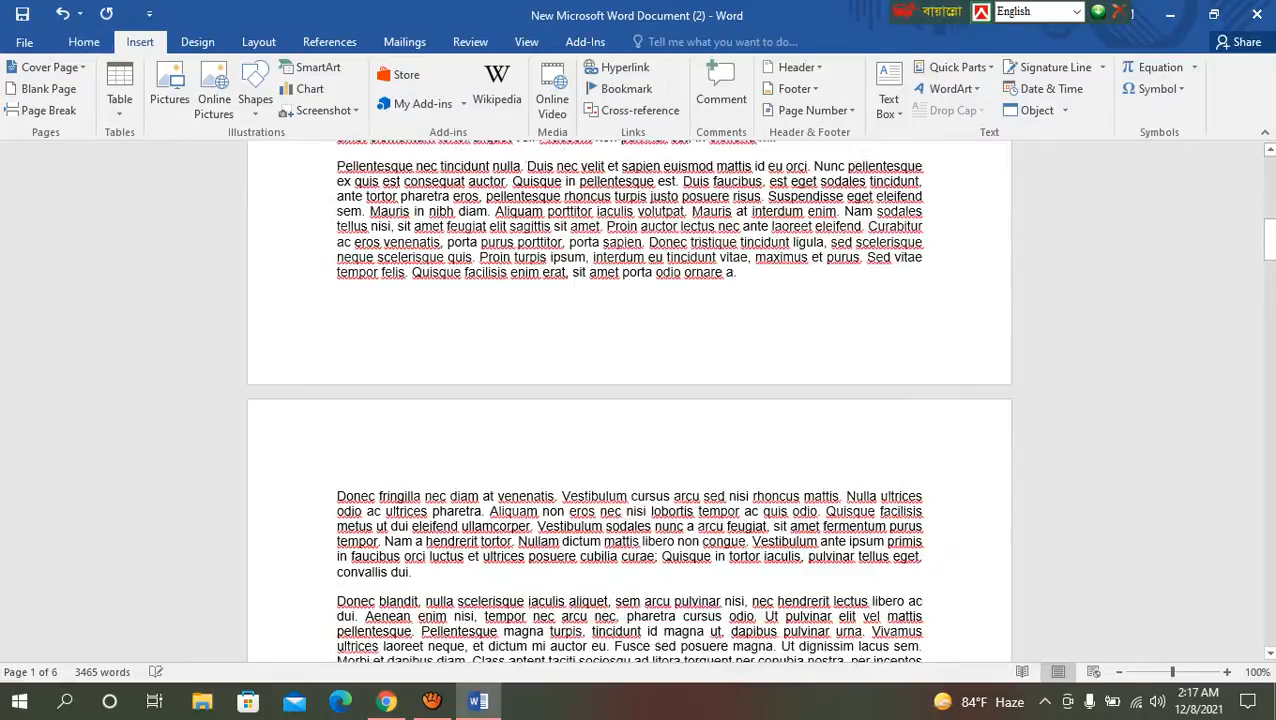
scroll(629, 400, up, 2)
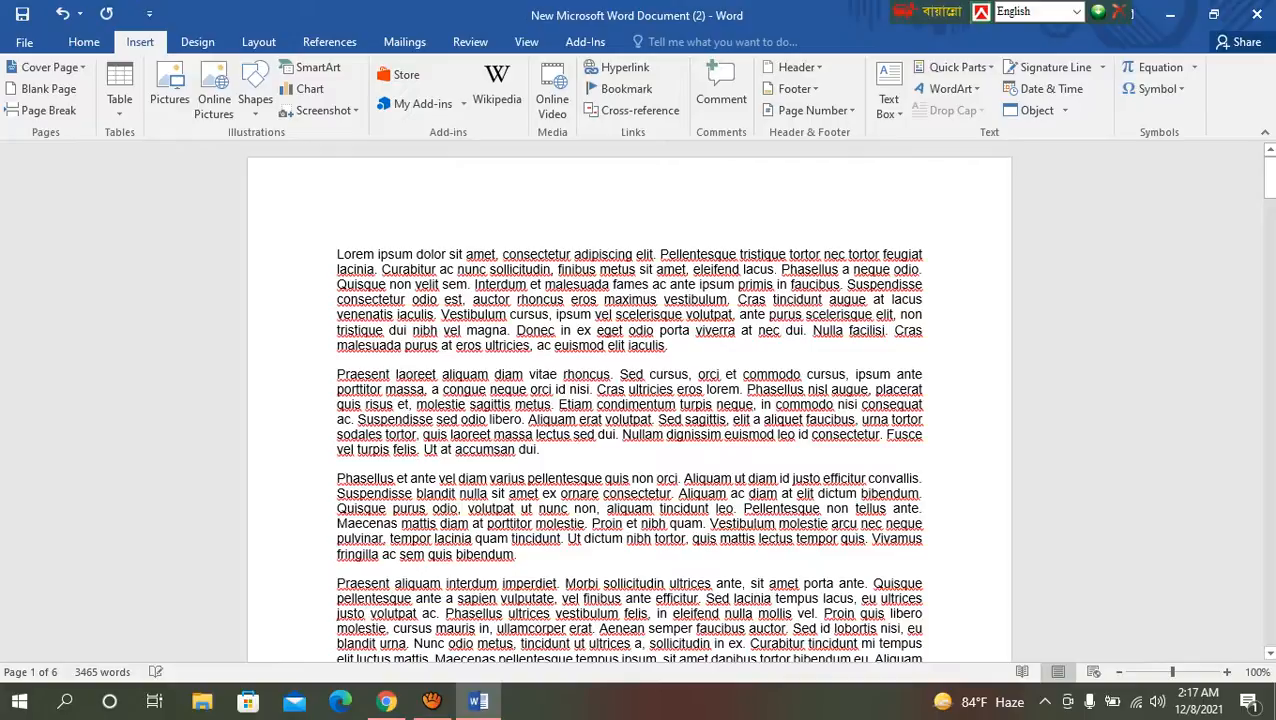
Step: Insert a blank page before the first Lorem Ipsum paragraph and place the cursor on that empty page
click(338, 254)
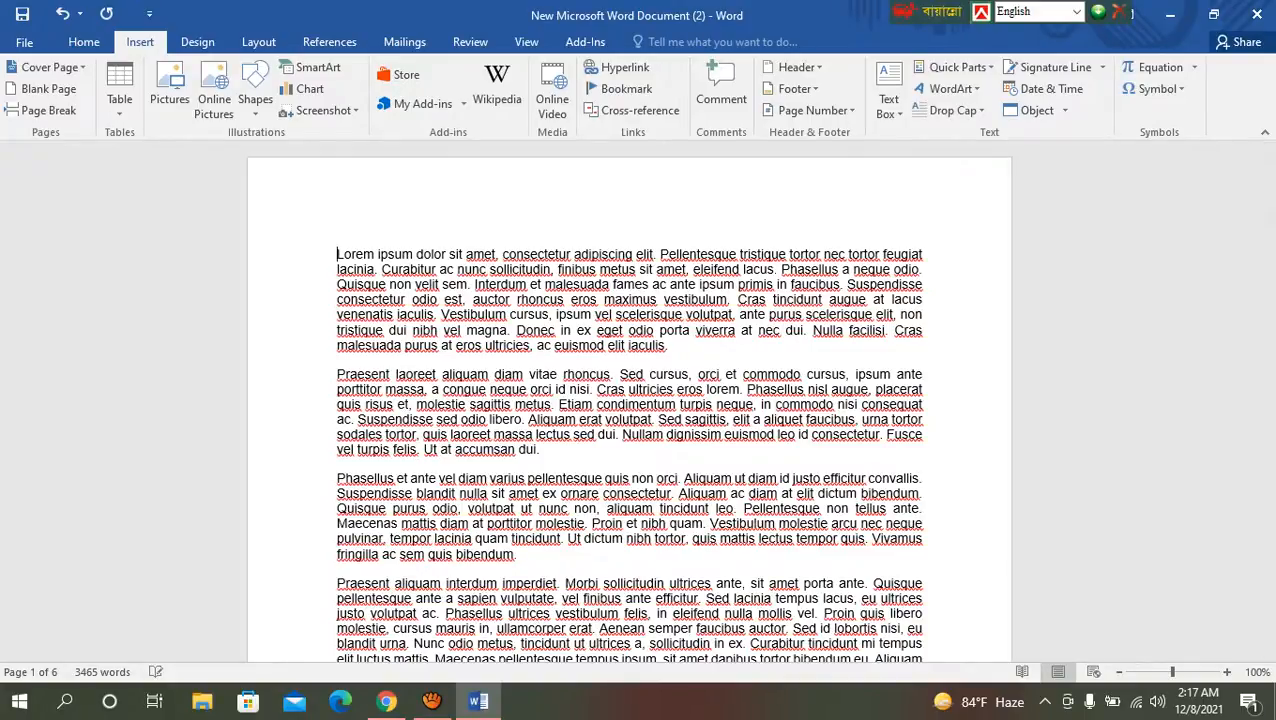
click(45, 88)
scroll(629, 400, up, 11)
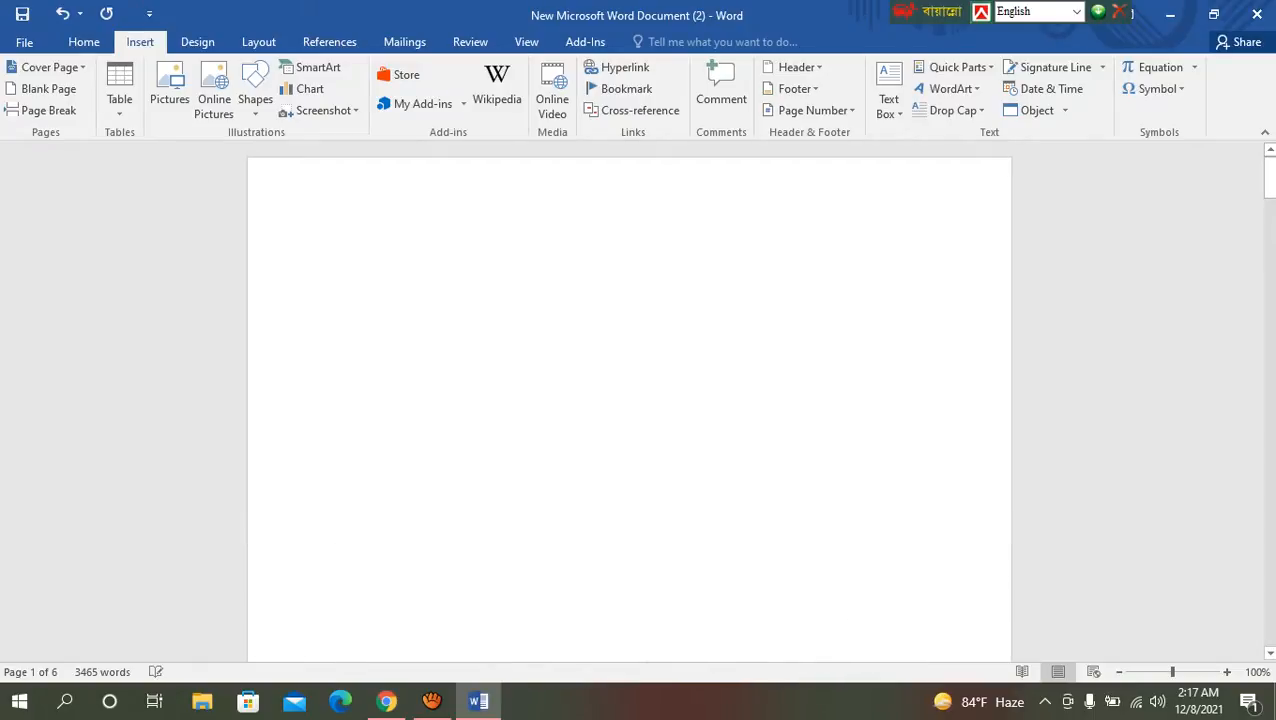
double_click(517, 283)
double_click(340, 261)
click(337, 283)
Step: Insert a page break after the third Lorem Ipsum paragraph, which ends with "fringilla ac sem quis bibendum."
scroll(629, 400, down, 10)
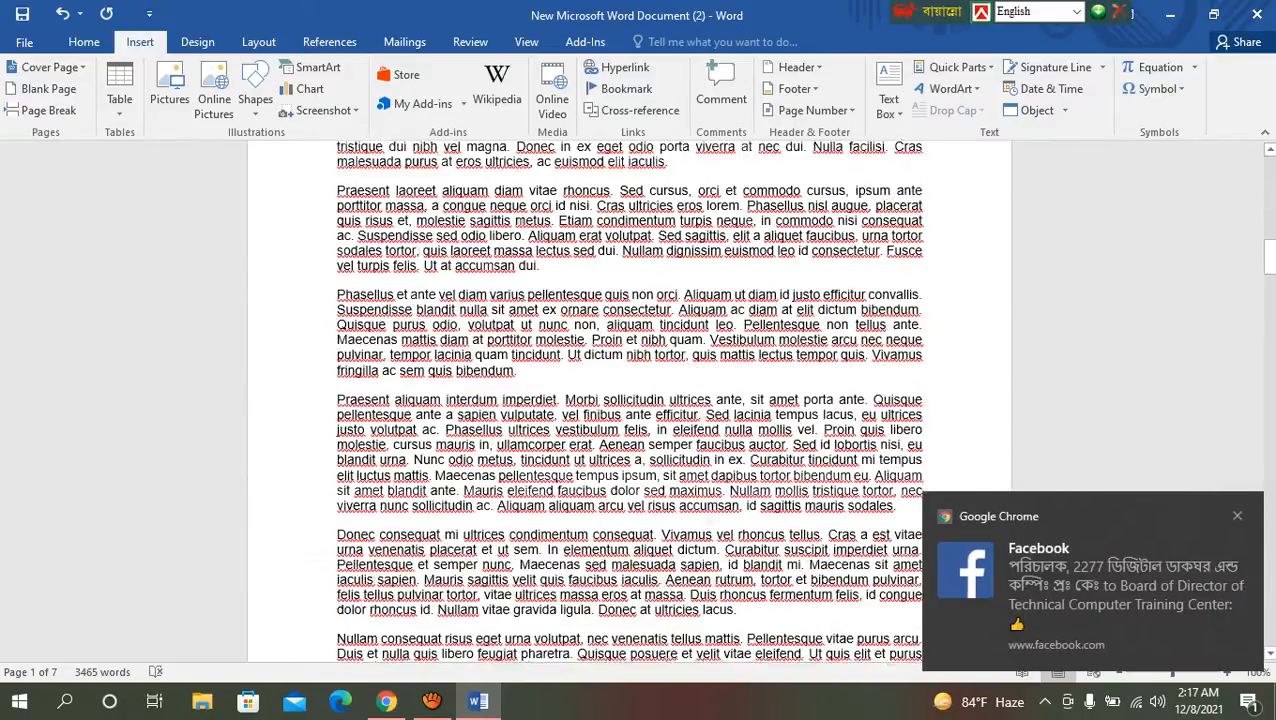
scroll(629, 400, down, 1)
click(518, 342)
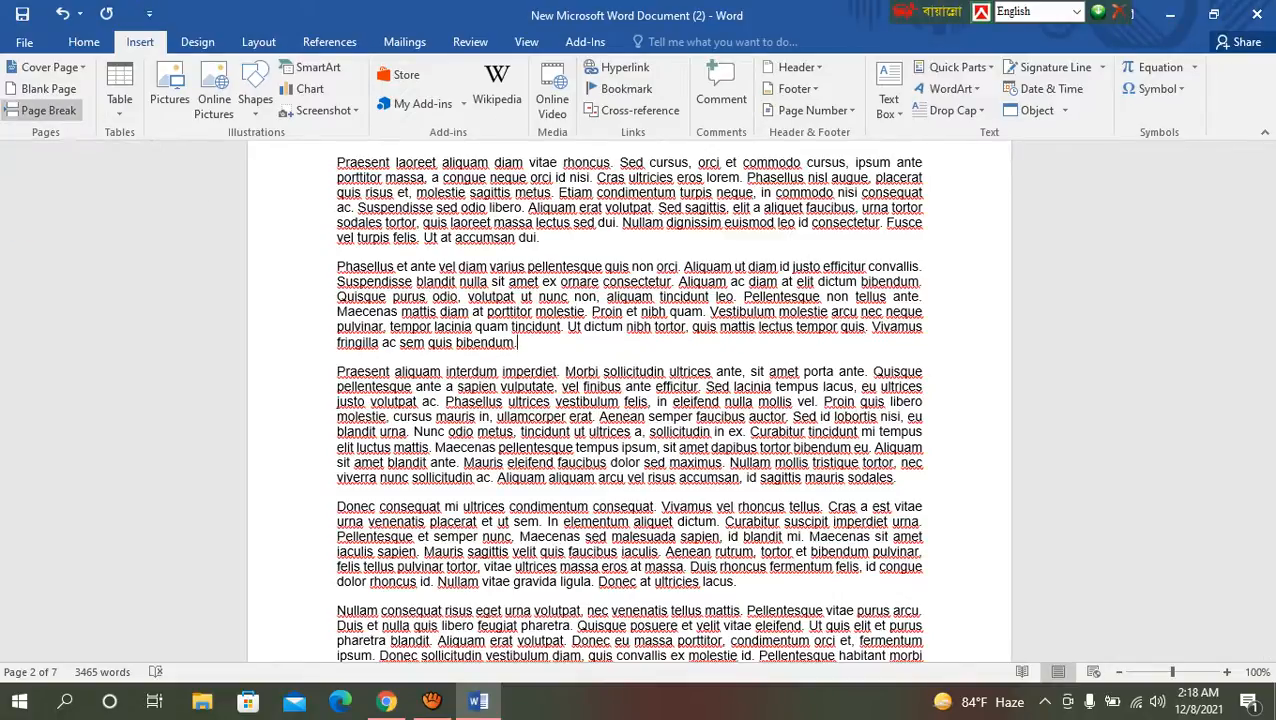
click(48, 110)
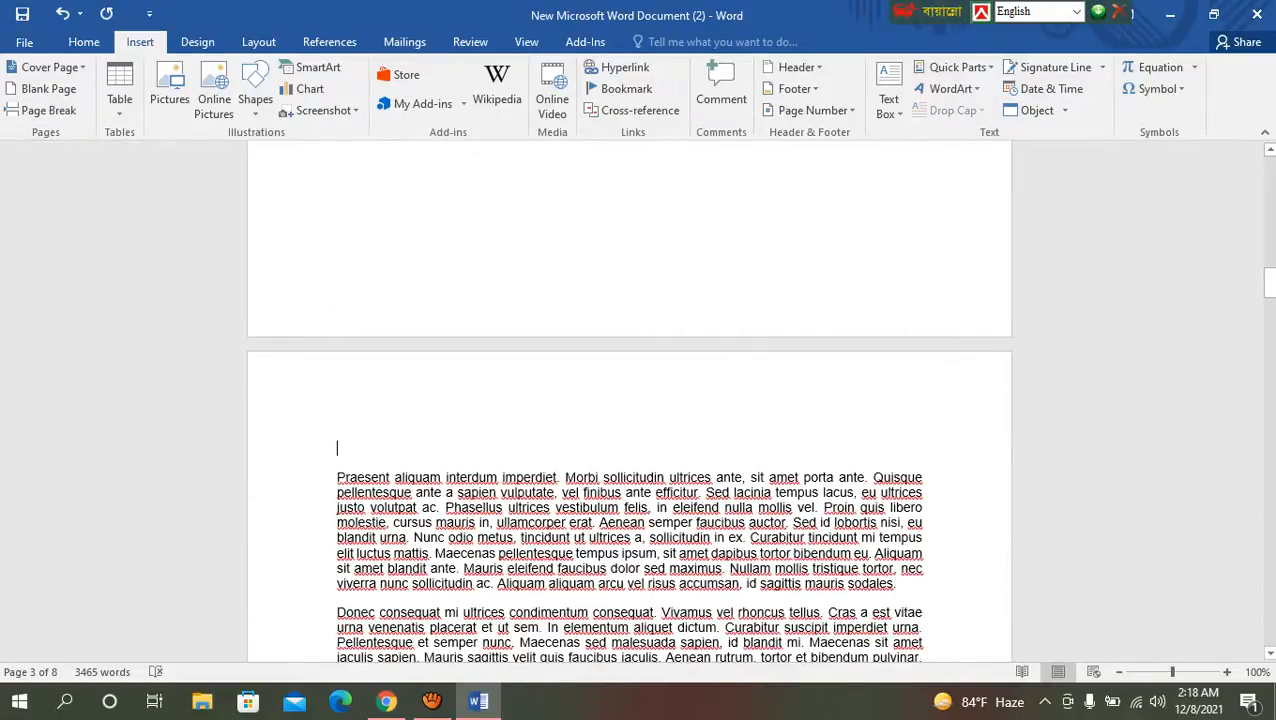
Step: Add the built-in Whisp cover page to the start of the document
scroll(629, 400, up, 15)
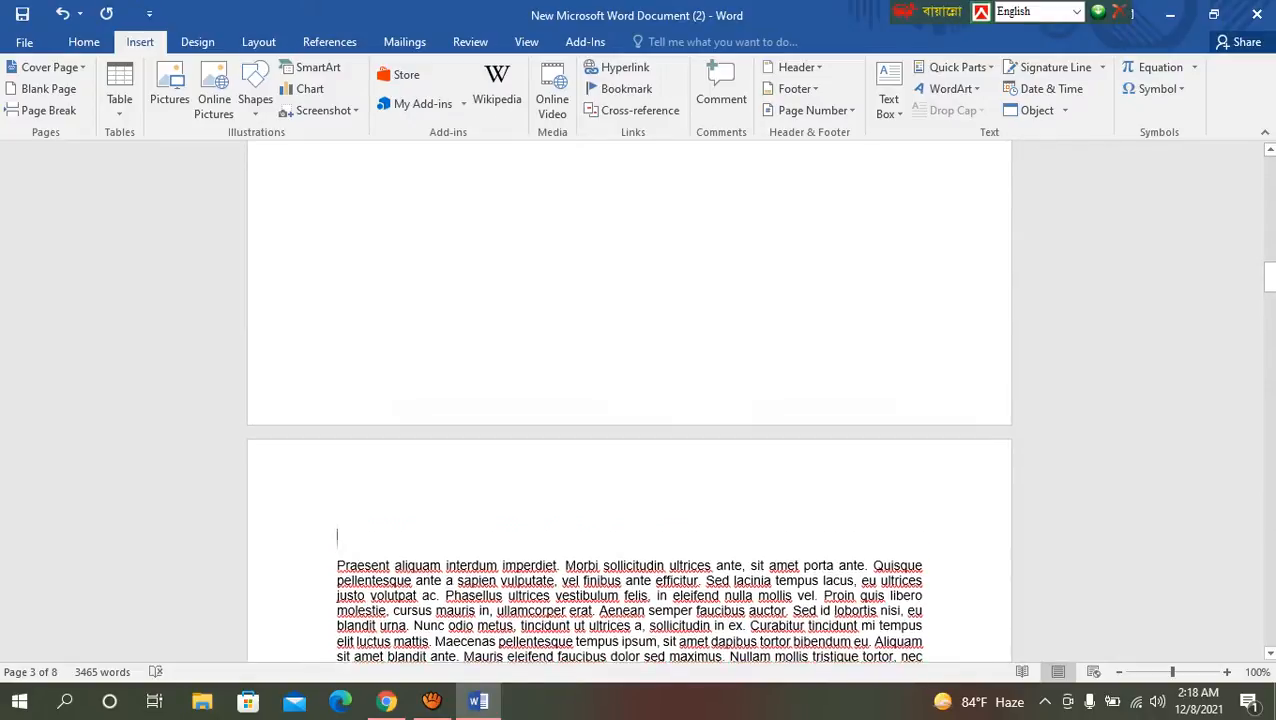
scroll(629, 400, up, 1)
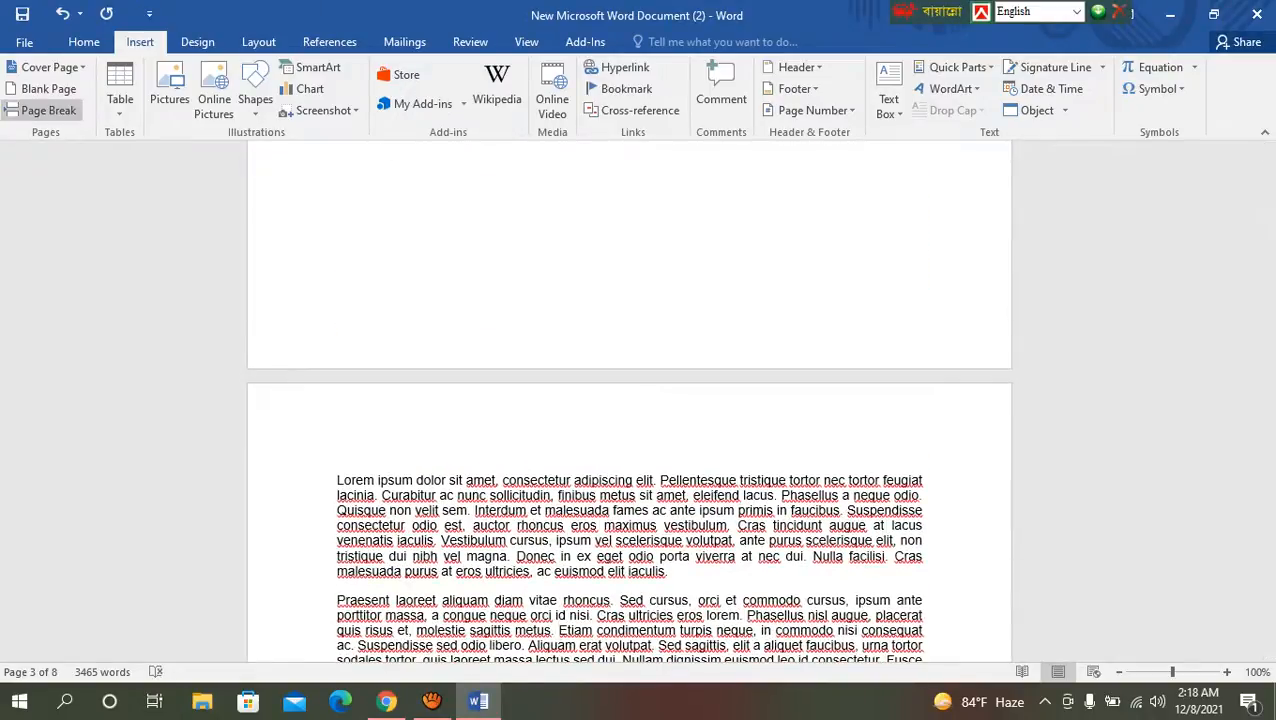
scroll(629, 400, up, 10)
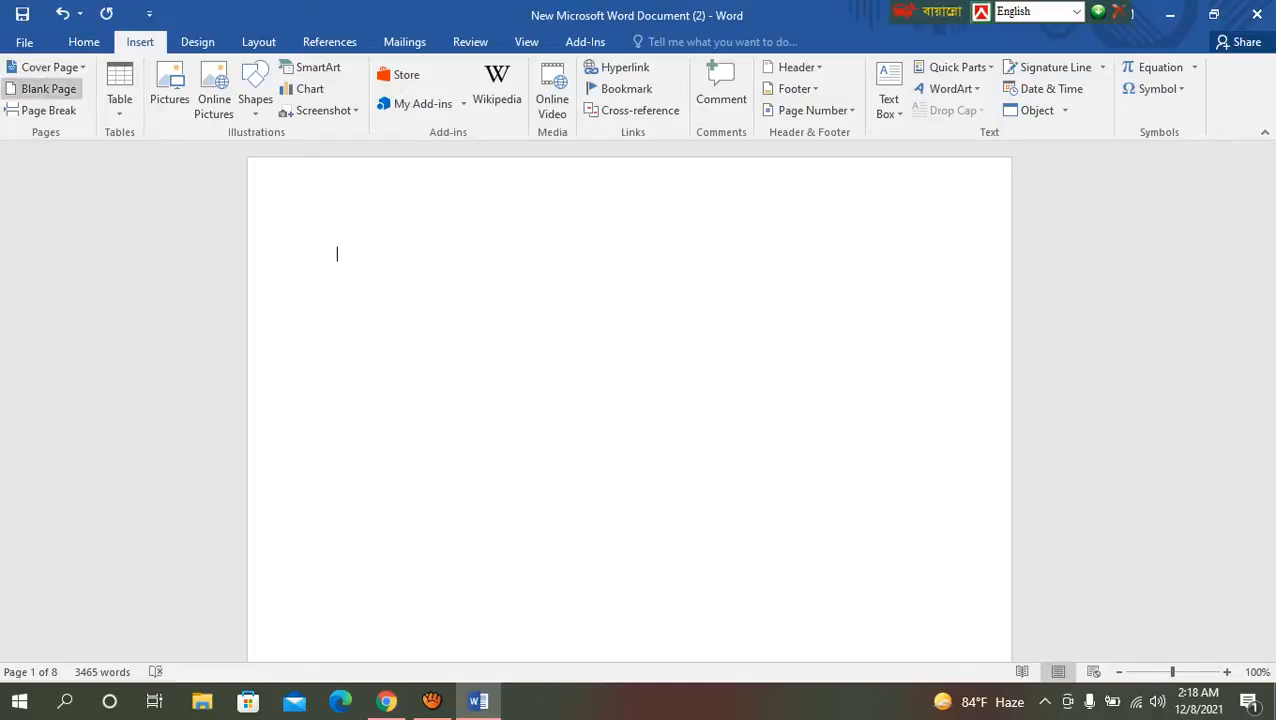
click(47, 67)
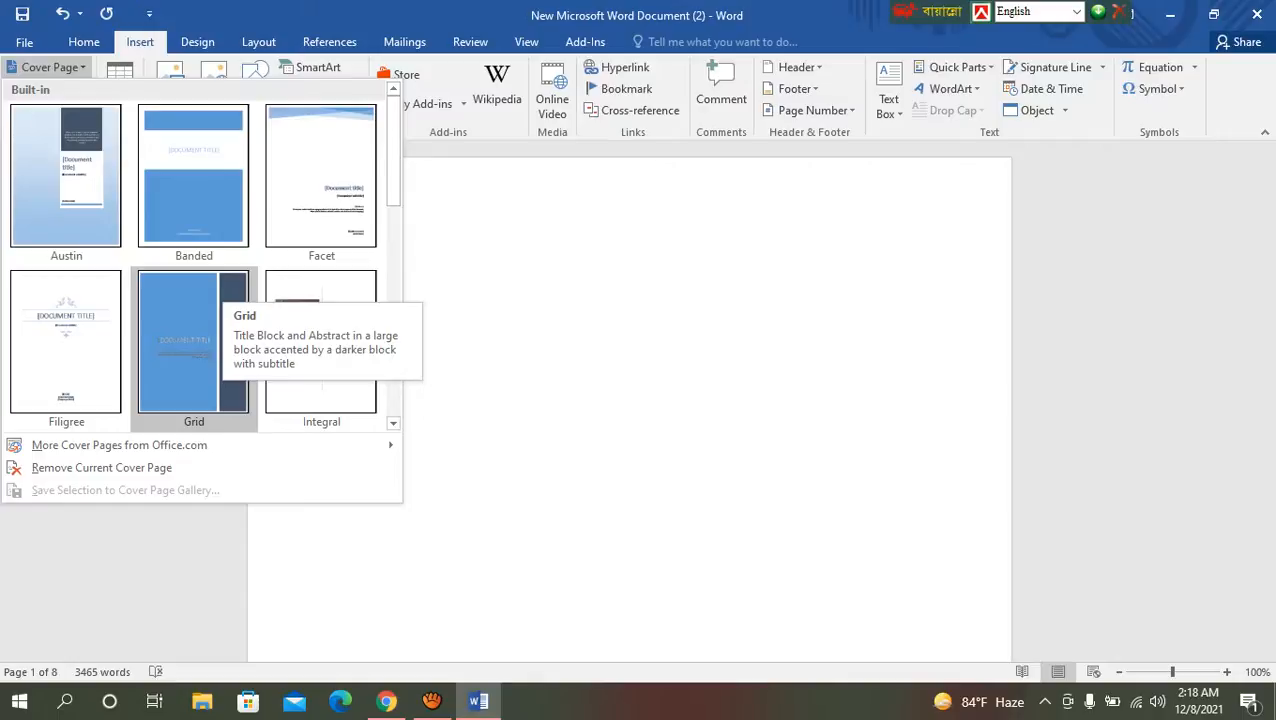
scroll(194, 340, down, 5)
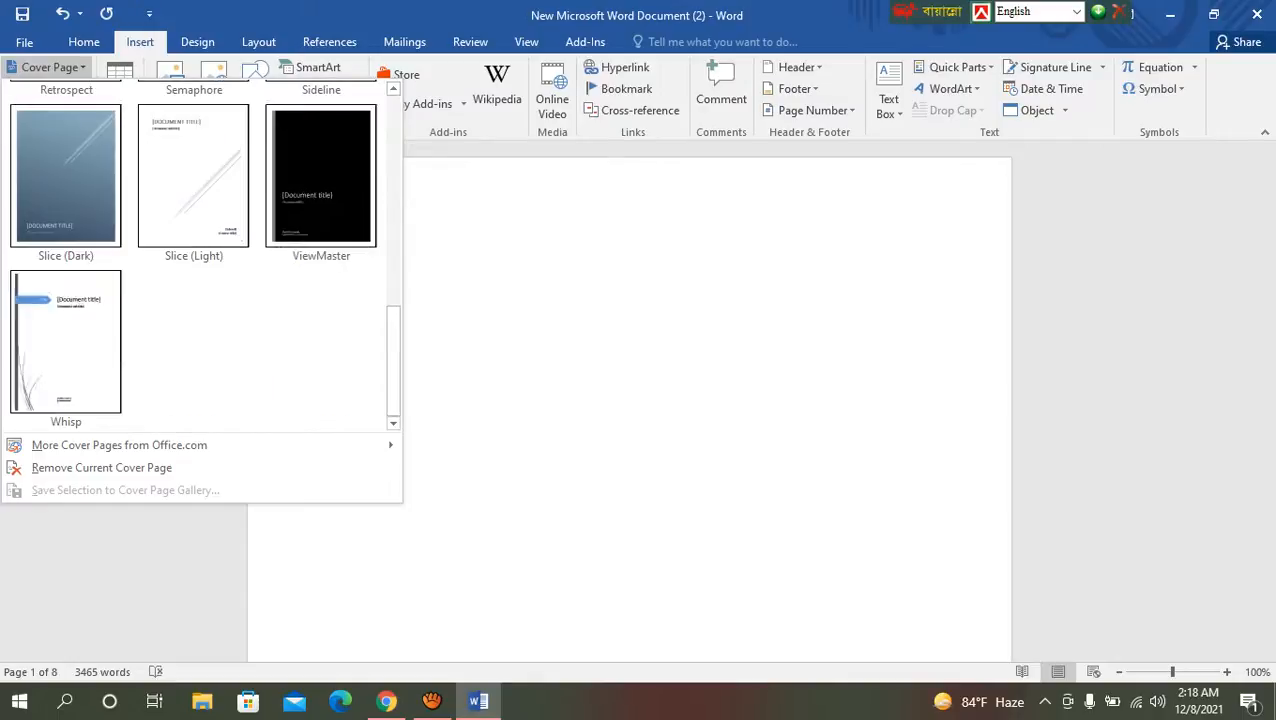
scroll(320, 180, up, 5)
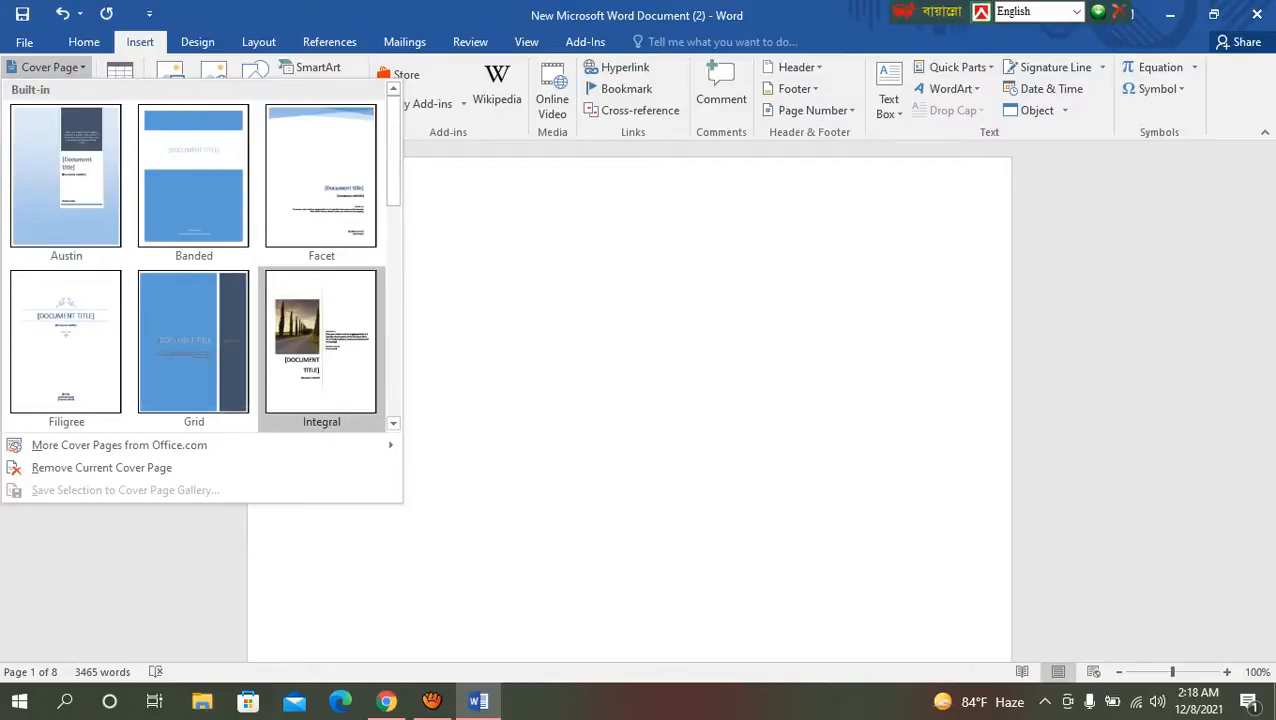
scroll(320, 340, down, 5)
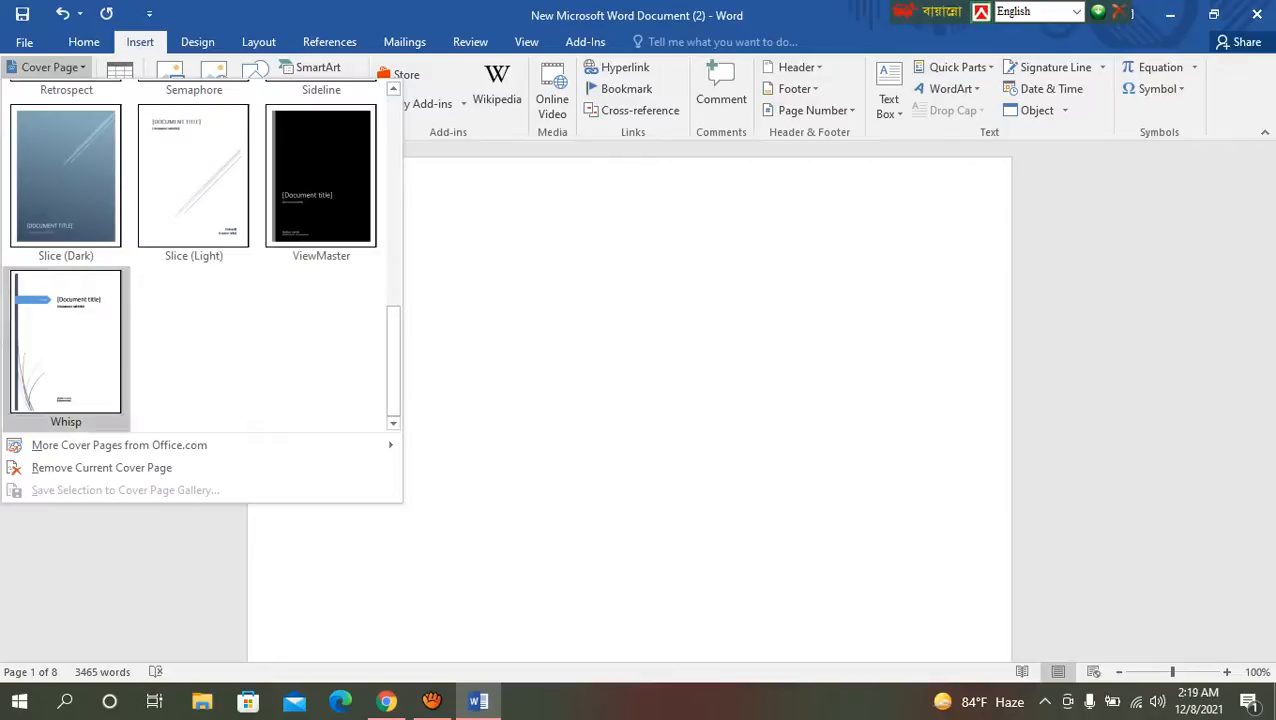
click(65, 340)
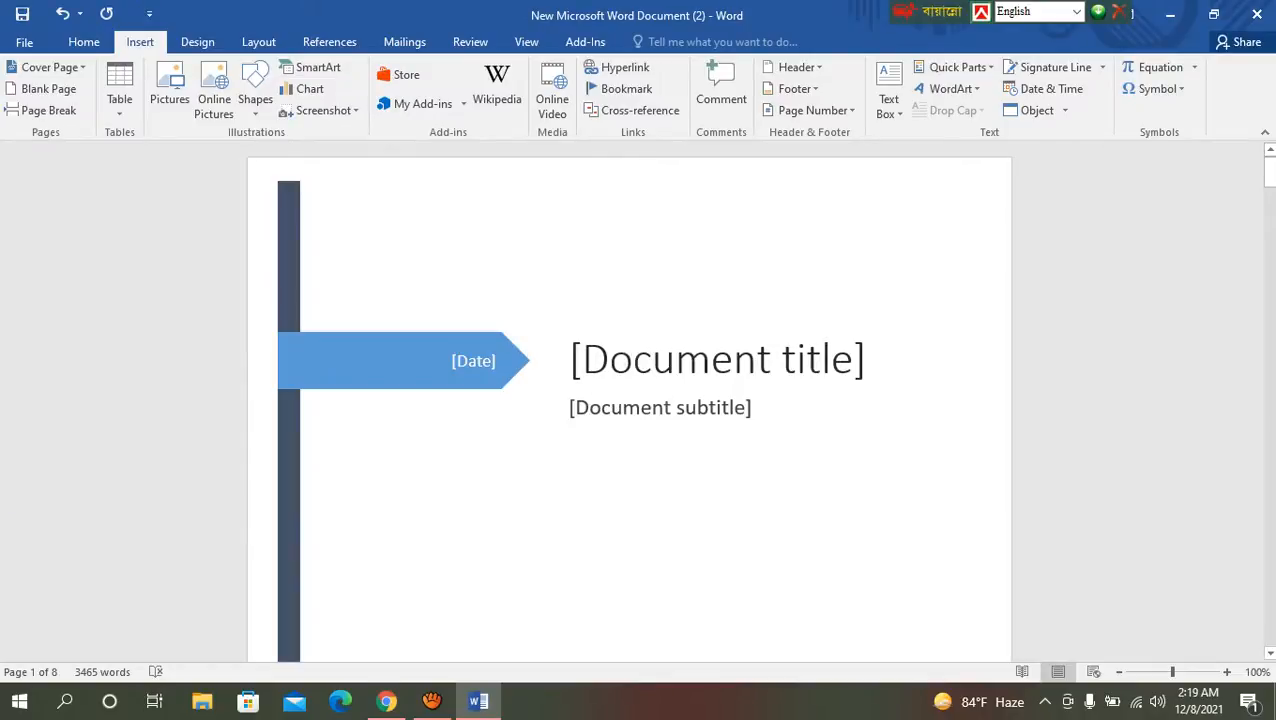
Step: Set the date on the cover page to 12/8/2021
scroll(660, 405, down, 1)
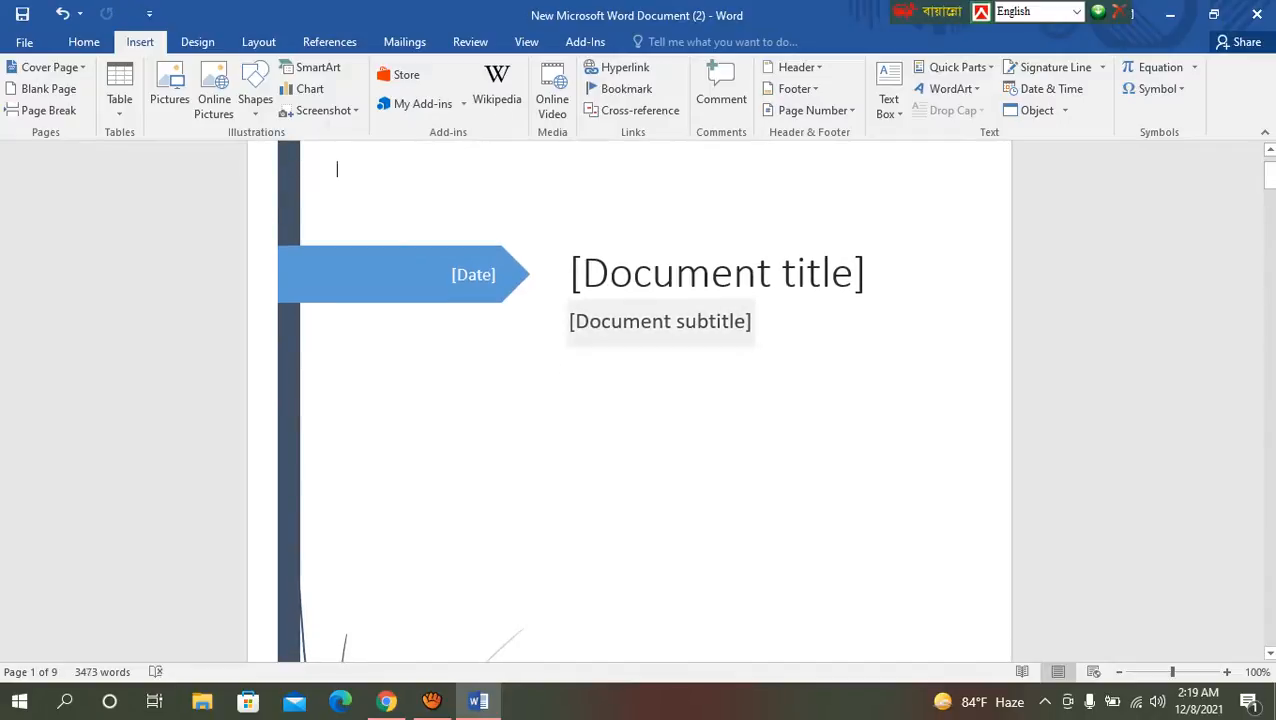
scroll(336, 167, down, 4)
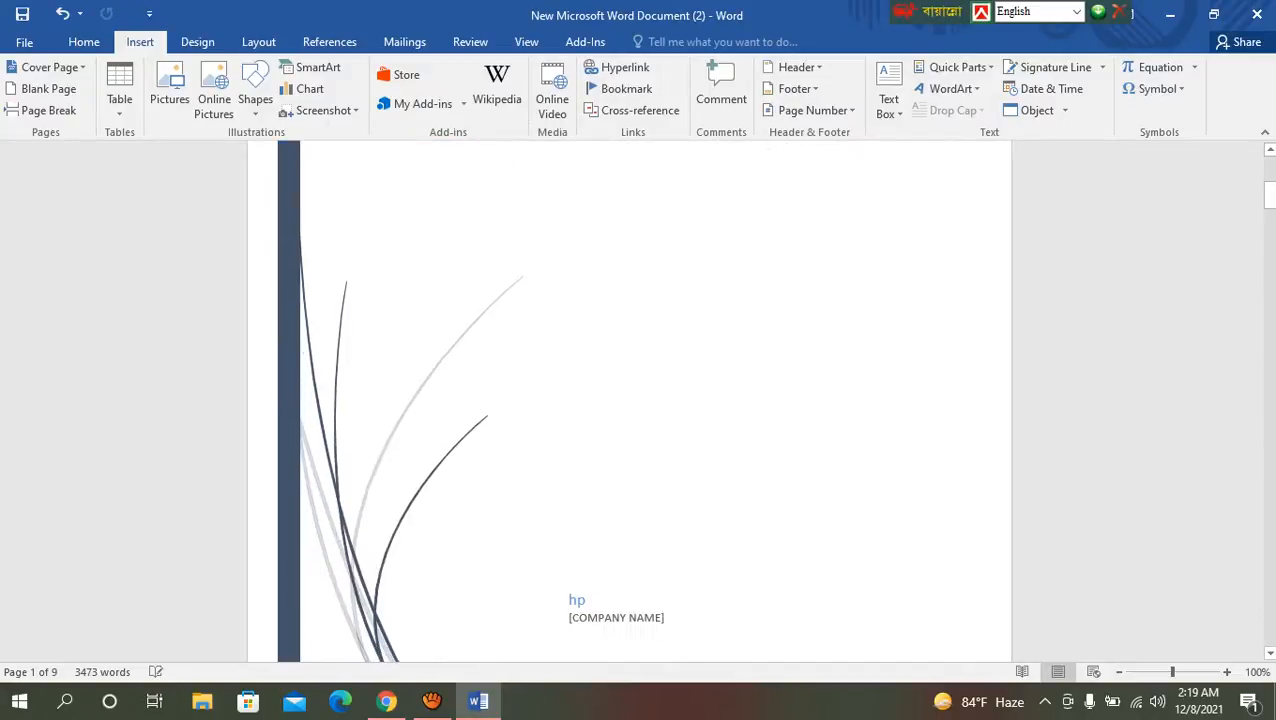
key(Return)
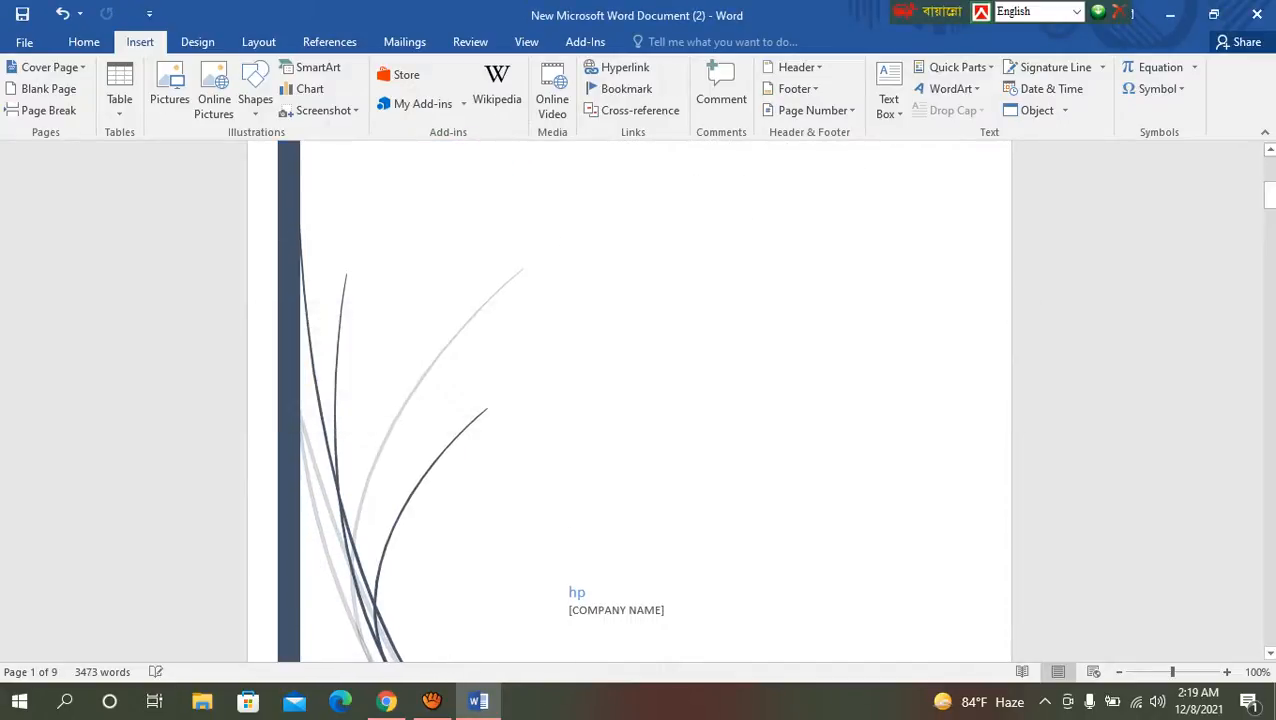
scroll(660, 420, down, 1)
scroll(628, 400, down, 2)
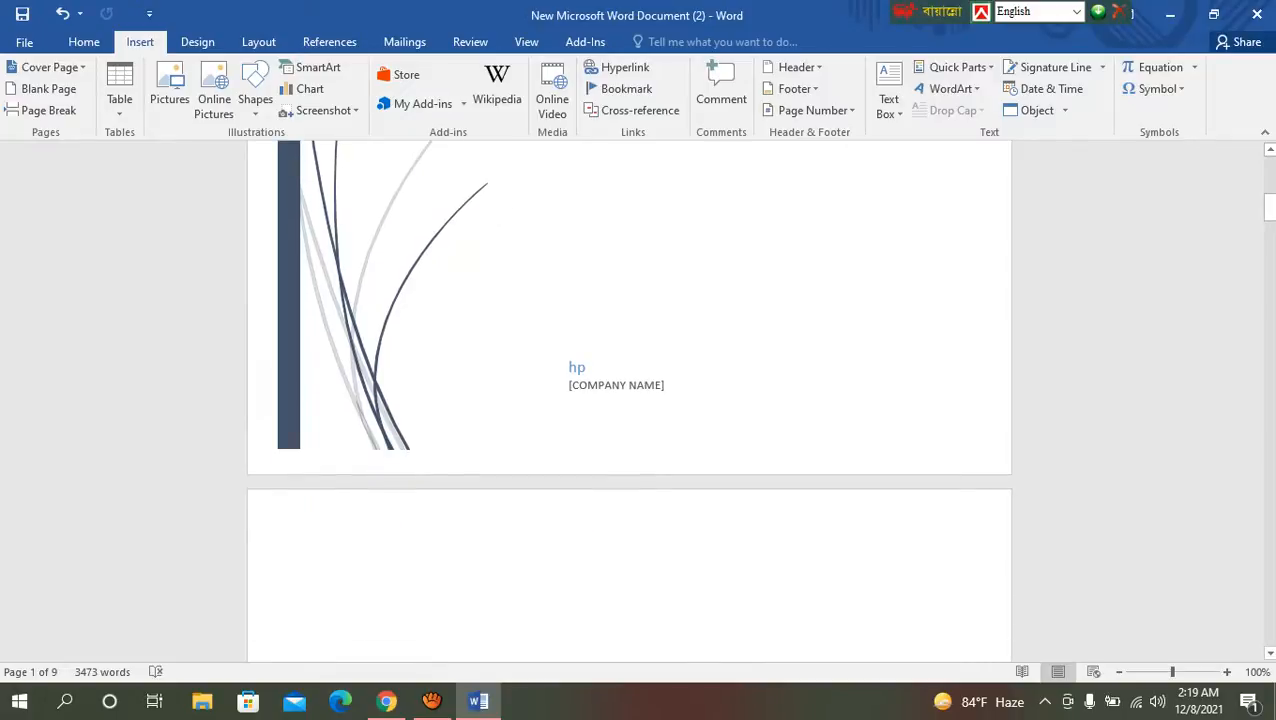
scroll(628, 400, up, 8)
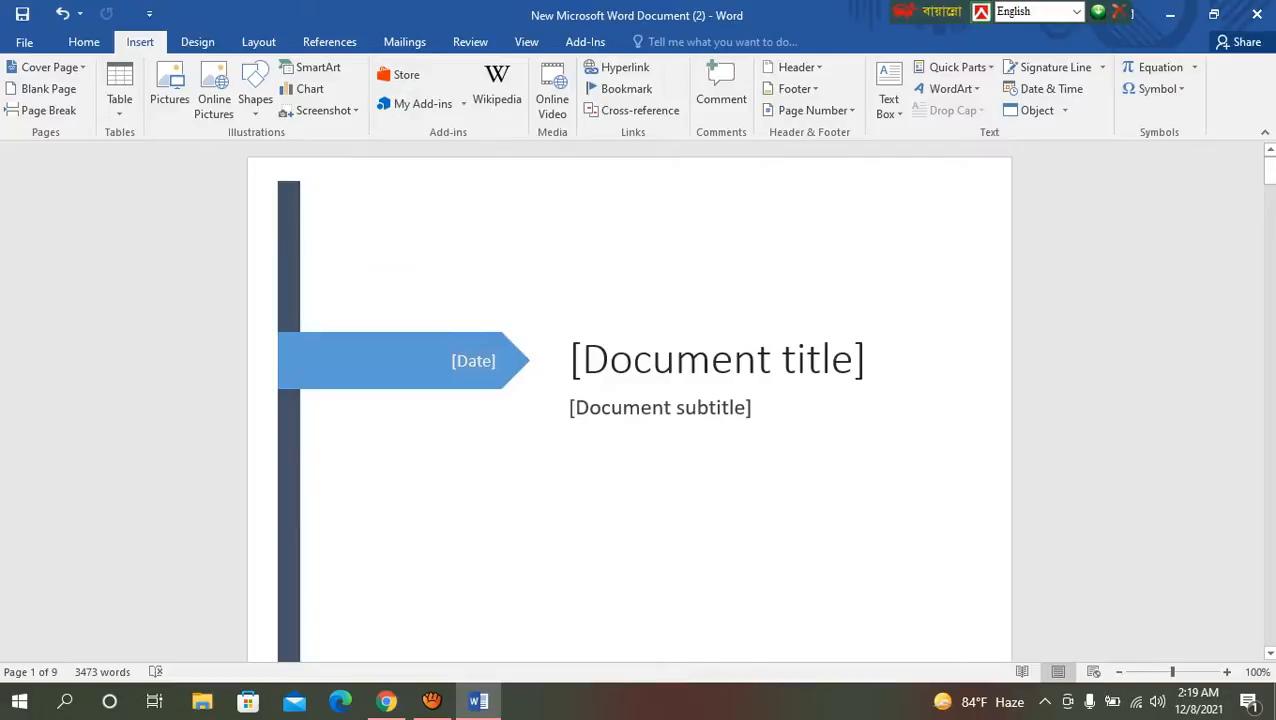
click(336, 255)
click(512, 361)
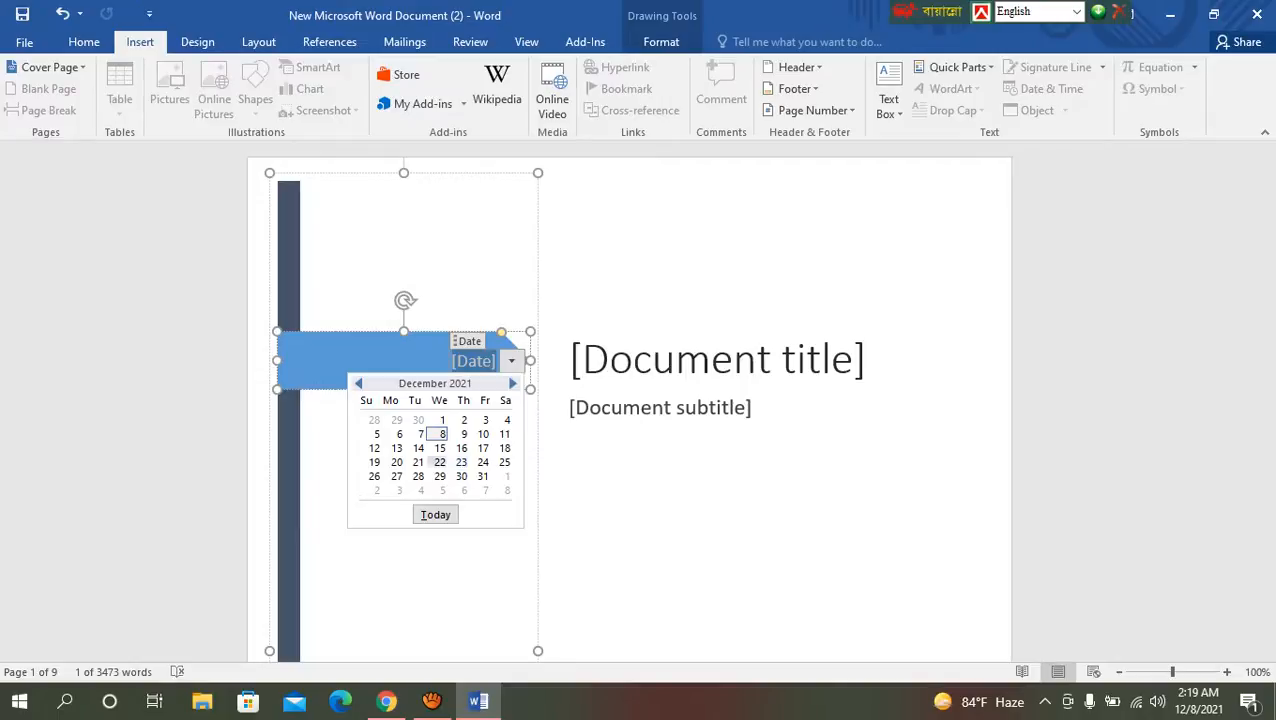
click(438, 434)
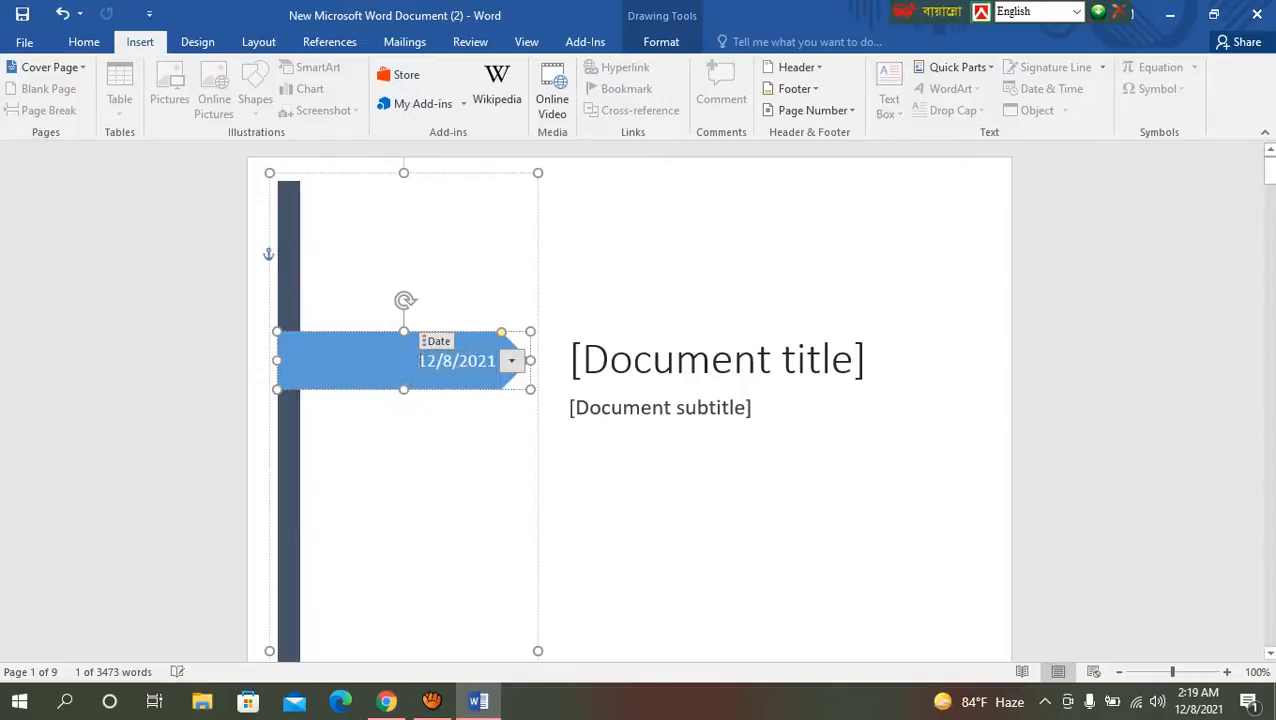
click(517, 270)
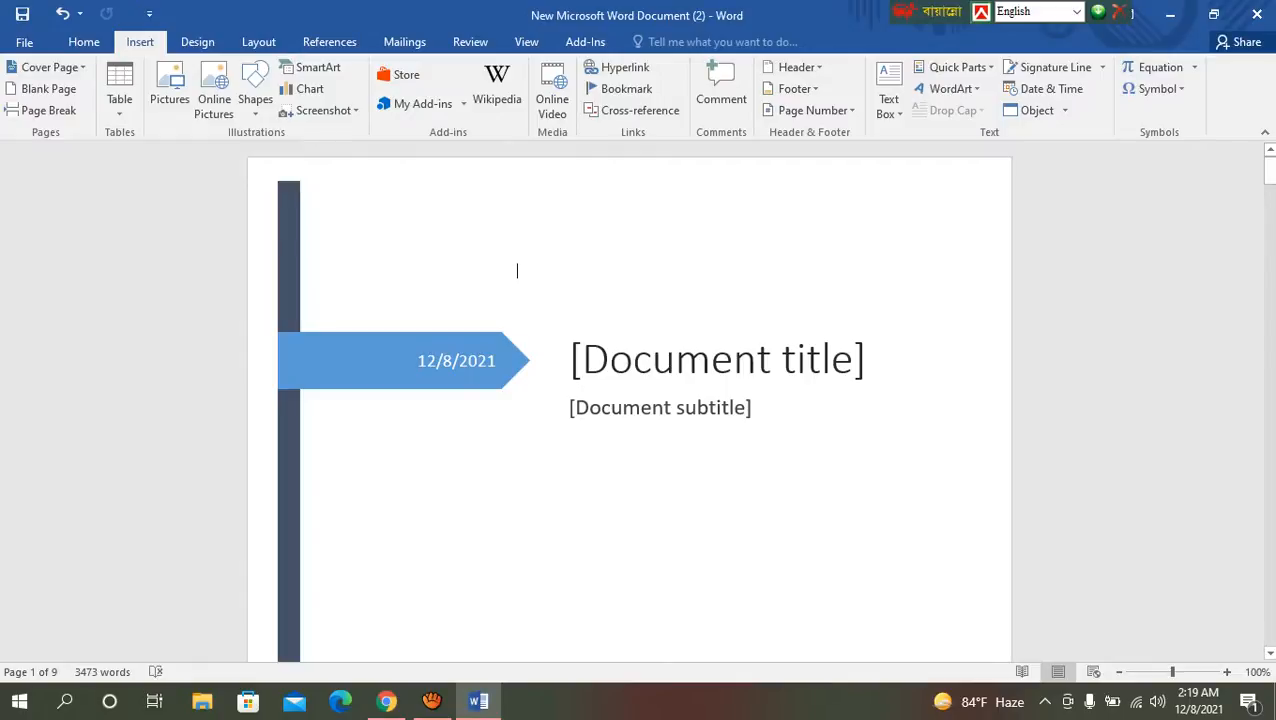
Step: Replace the document title placeholder on the cover page with "Web design"
click(752, 363)
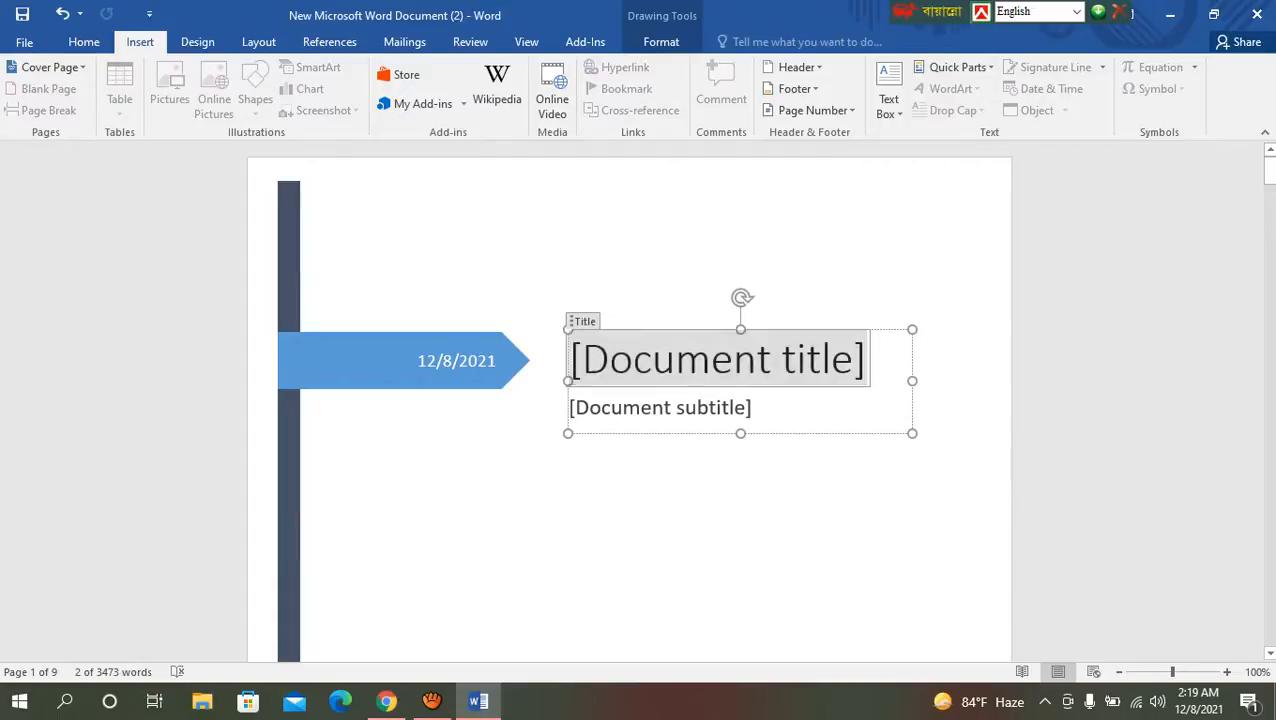
text(W)
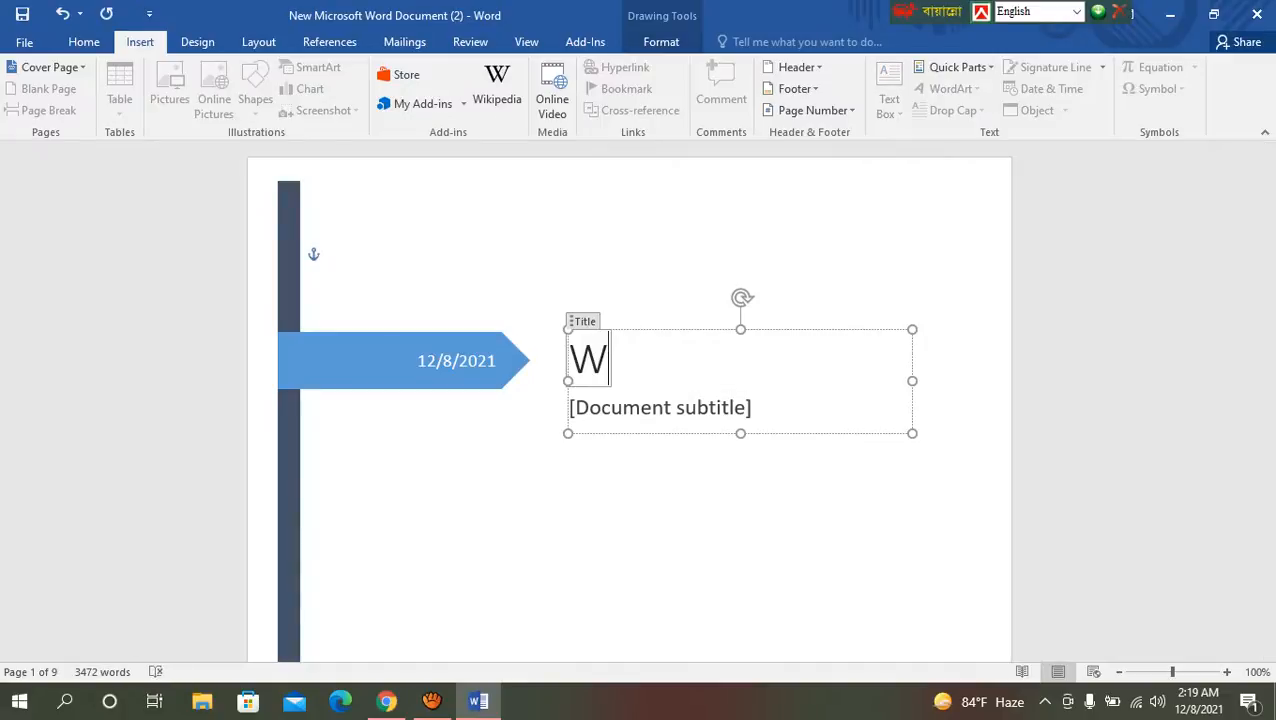
key(BackSpace)
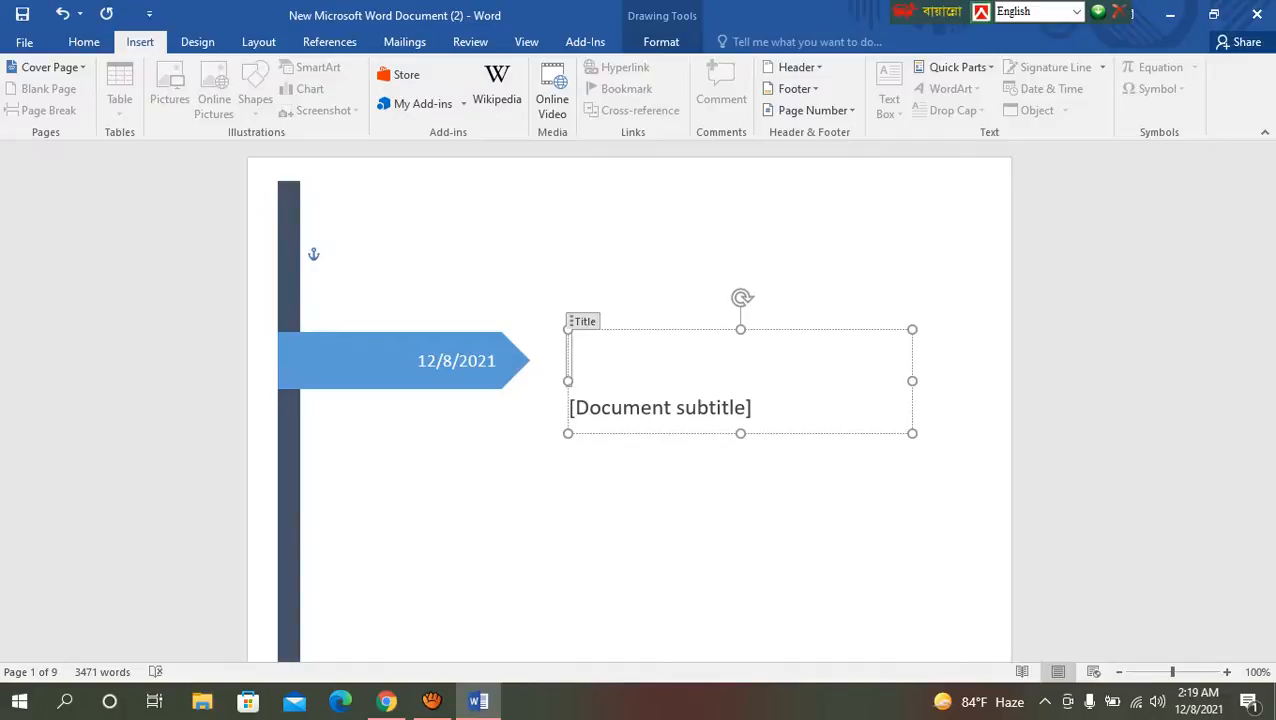
text(We)
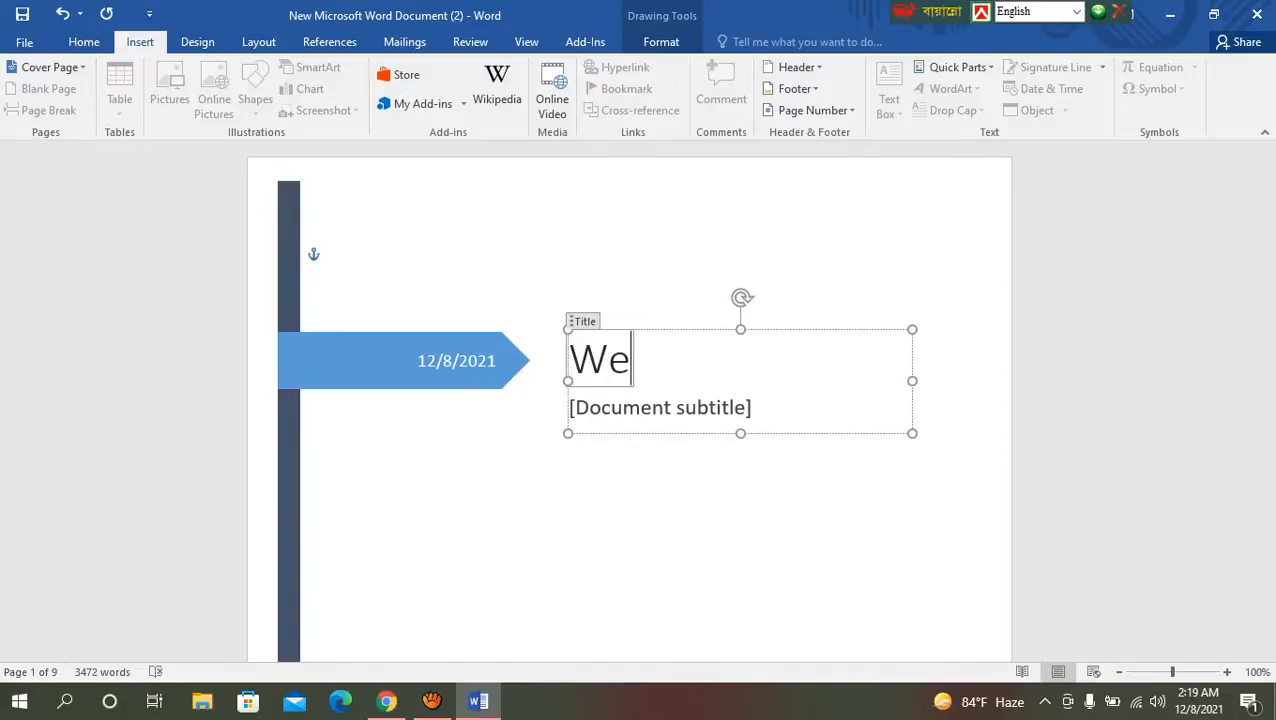
text(b )
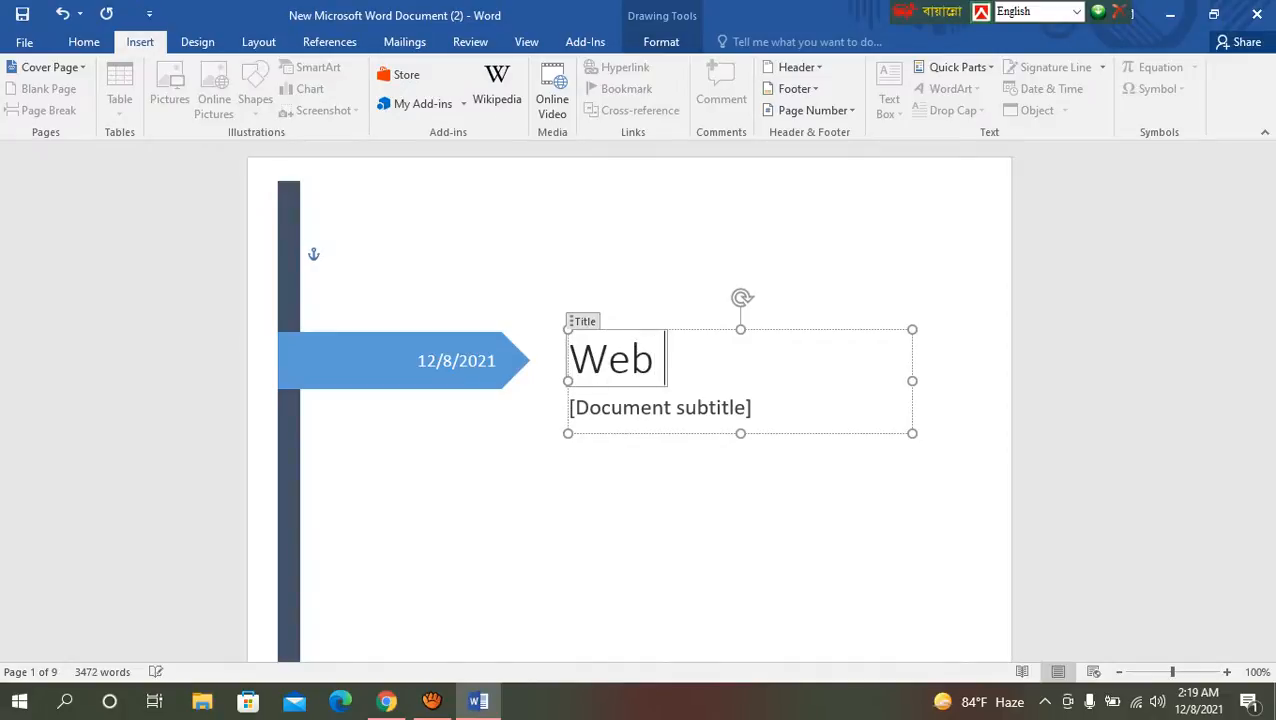
text(design)
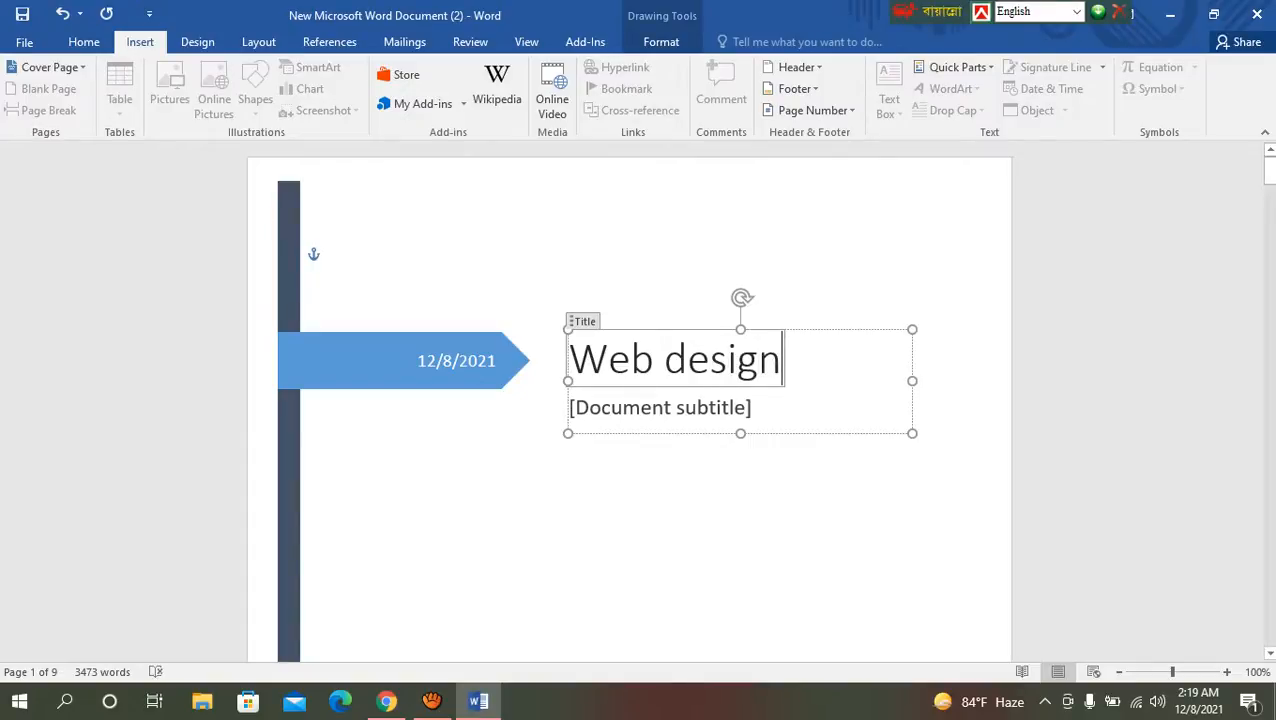
click(515, 273)
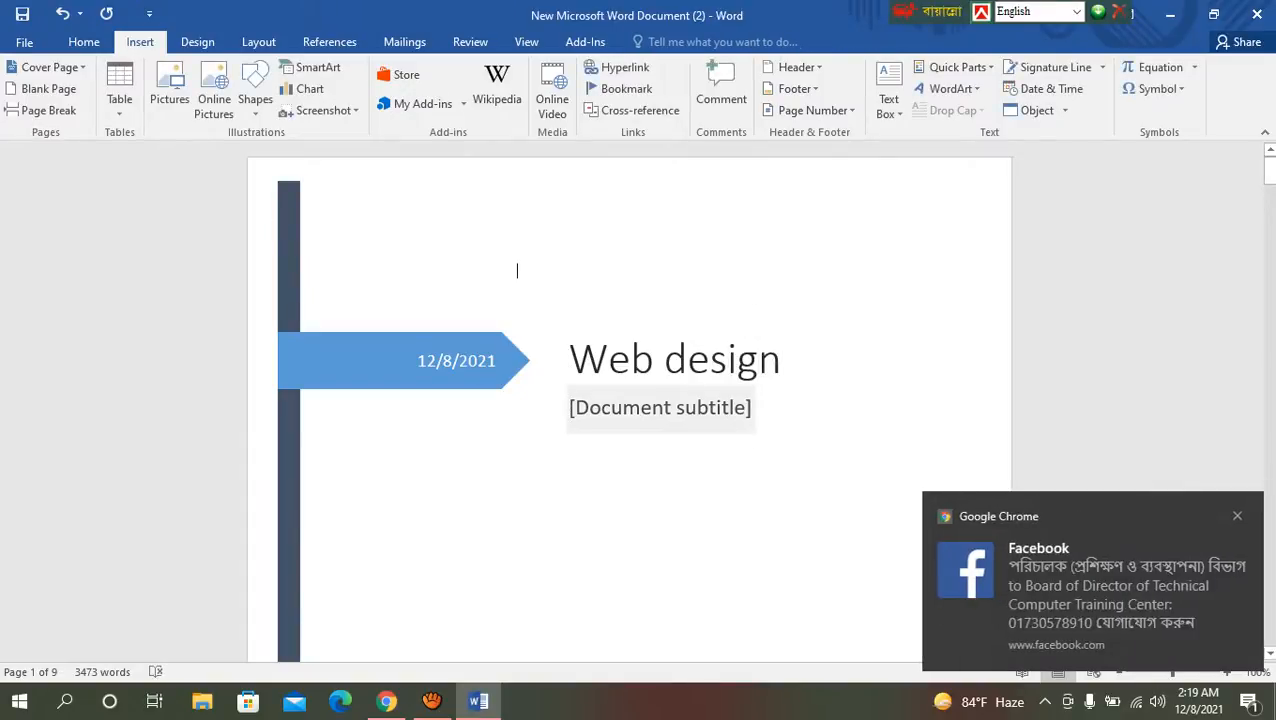
Step: Replace the document subtitle placeholder on the cover page with "Html , css , js ,php,wordpress"
click(660, 407)
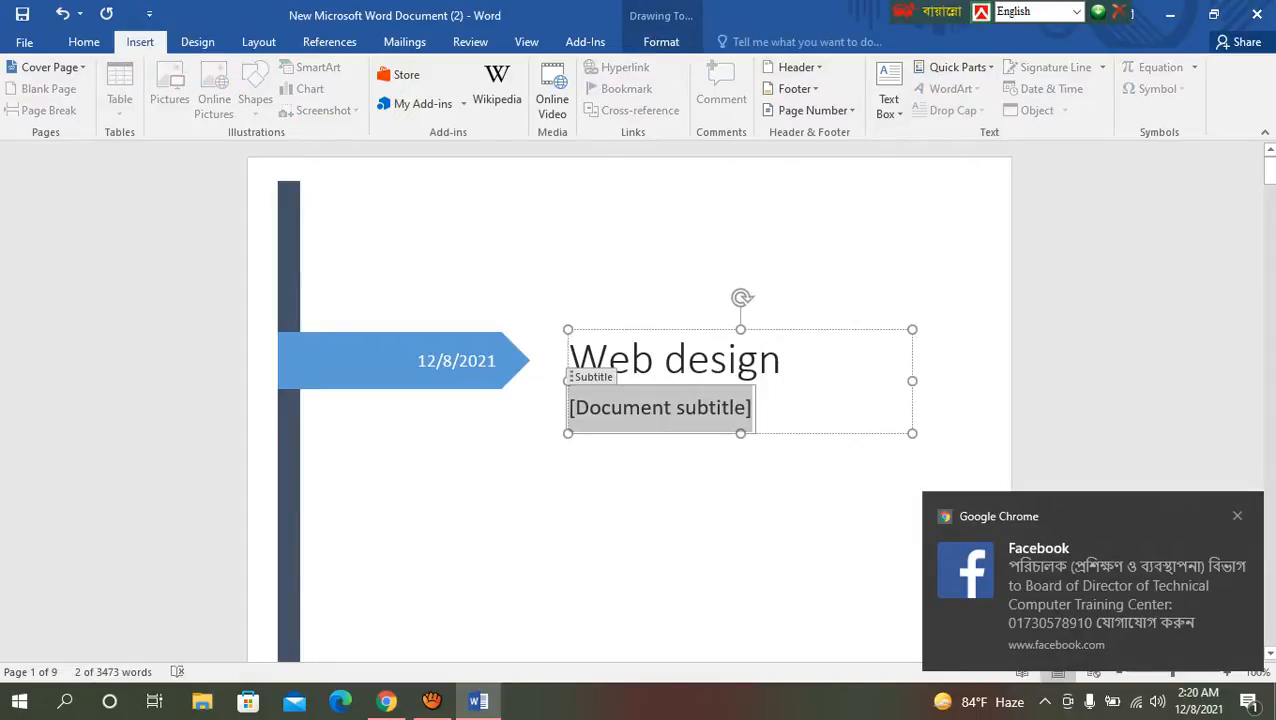
text(ht)
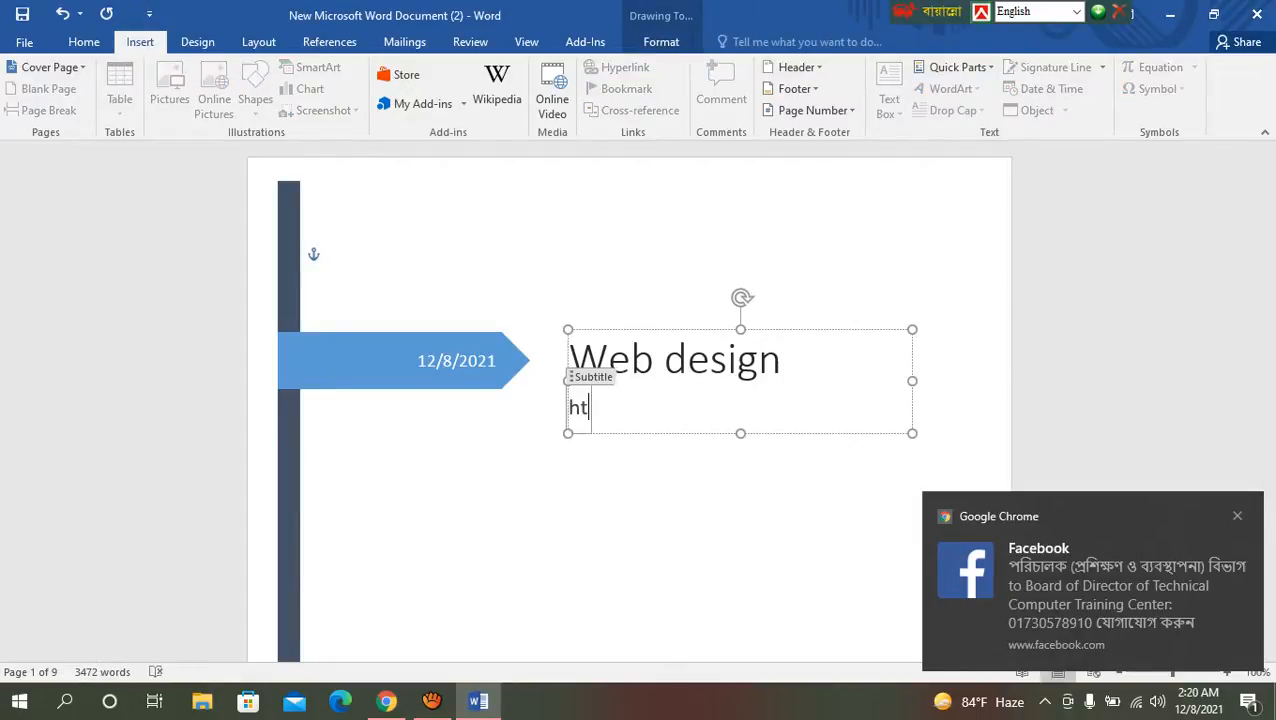
text(ml)
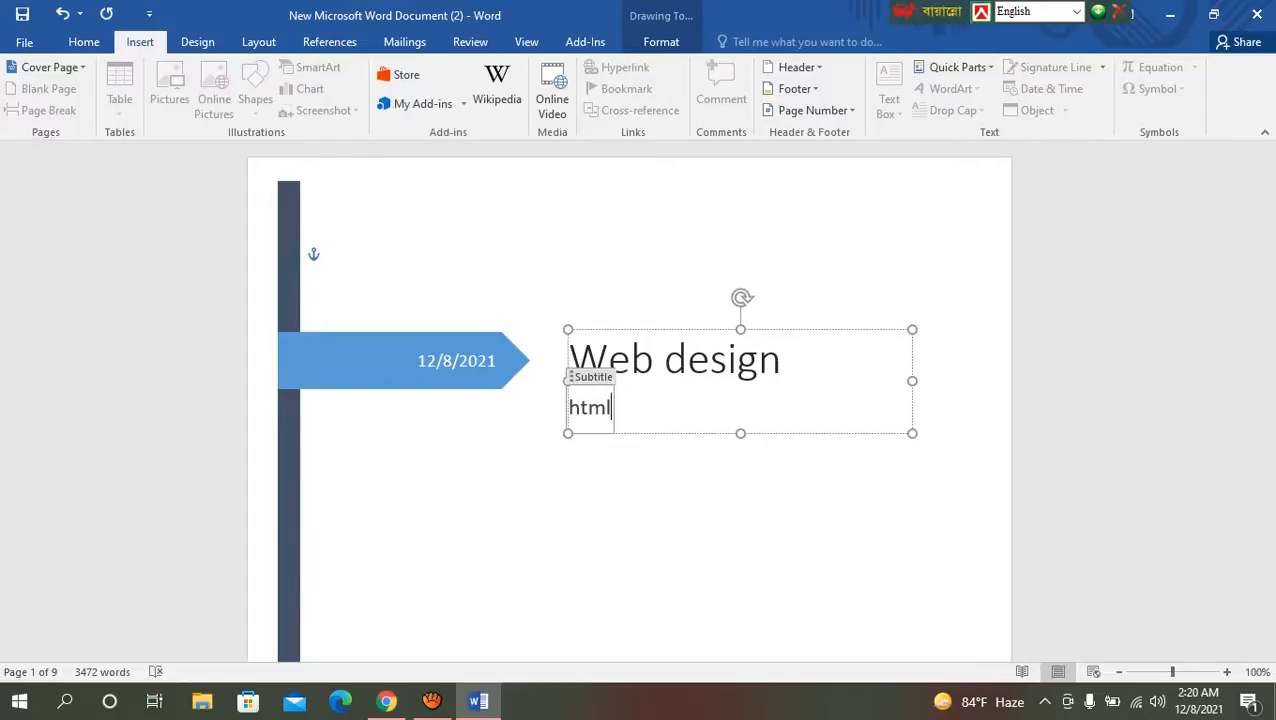
text( , css)
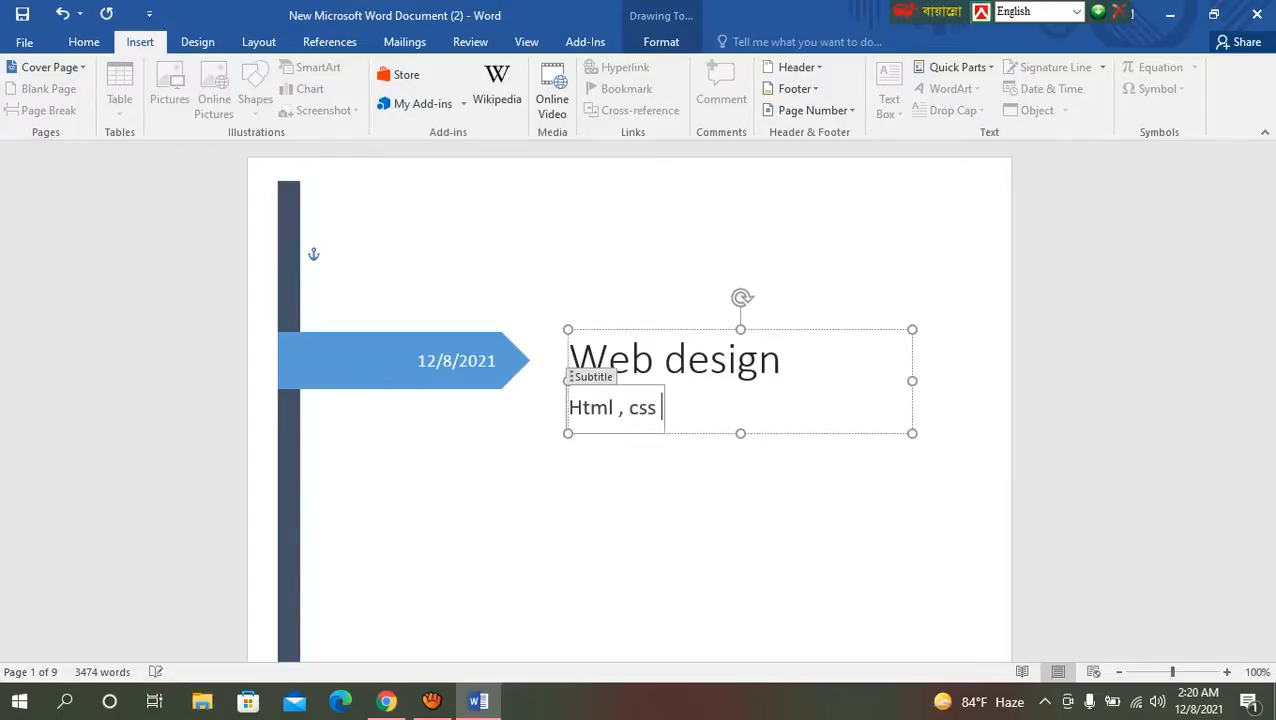
text( , js ,php)
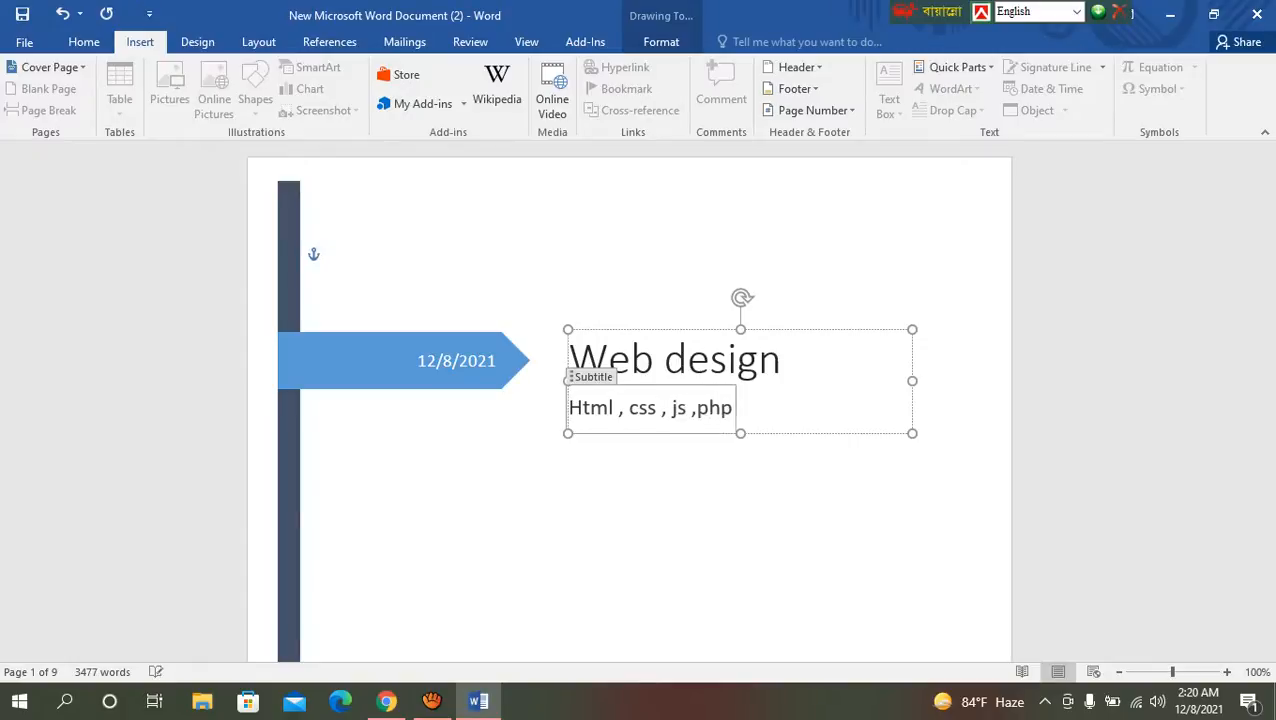
text(,,)
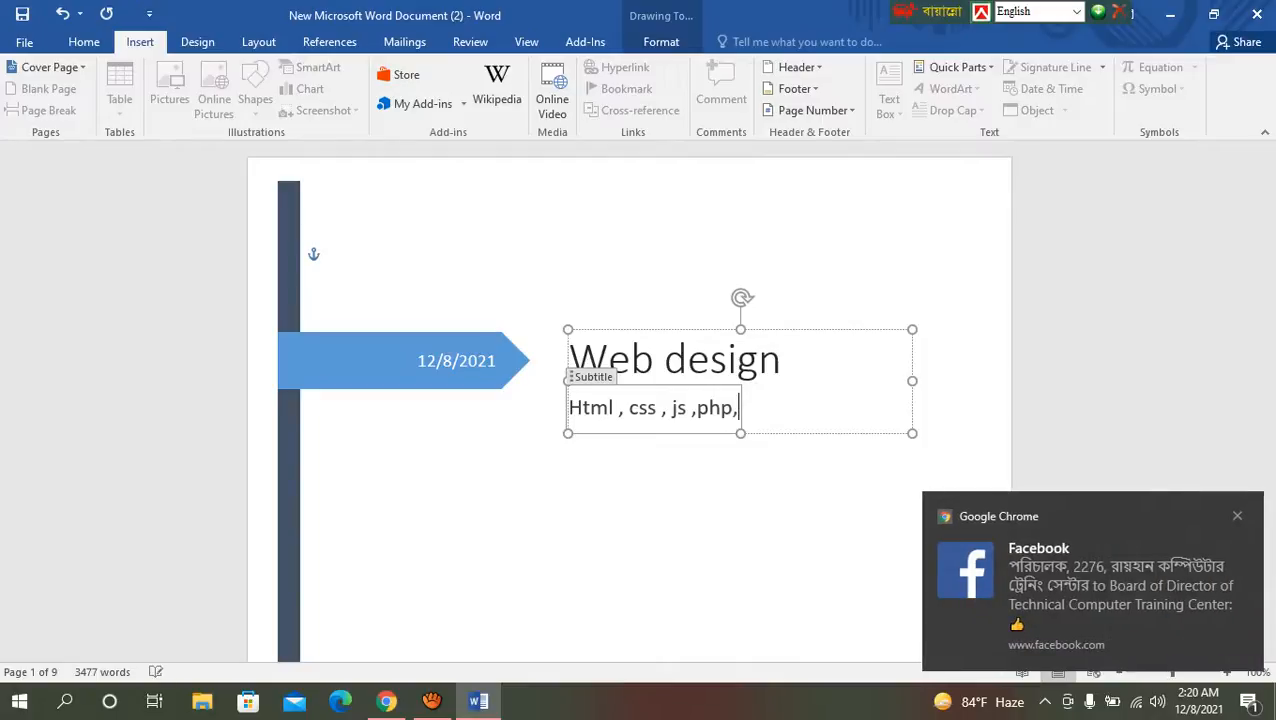
key(BackSpace)
text(wordpress)
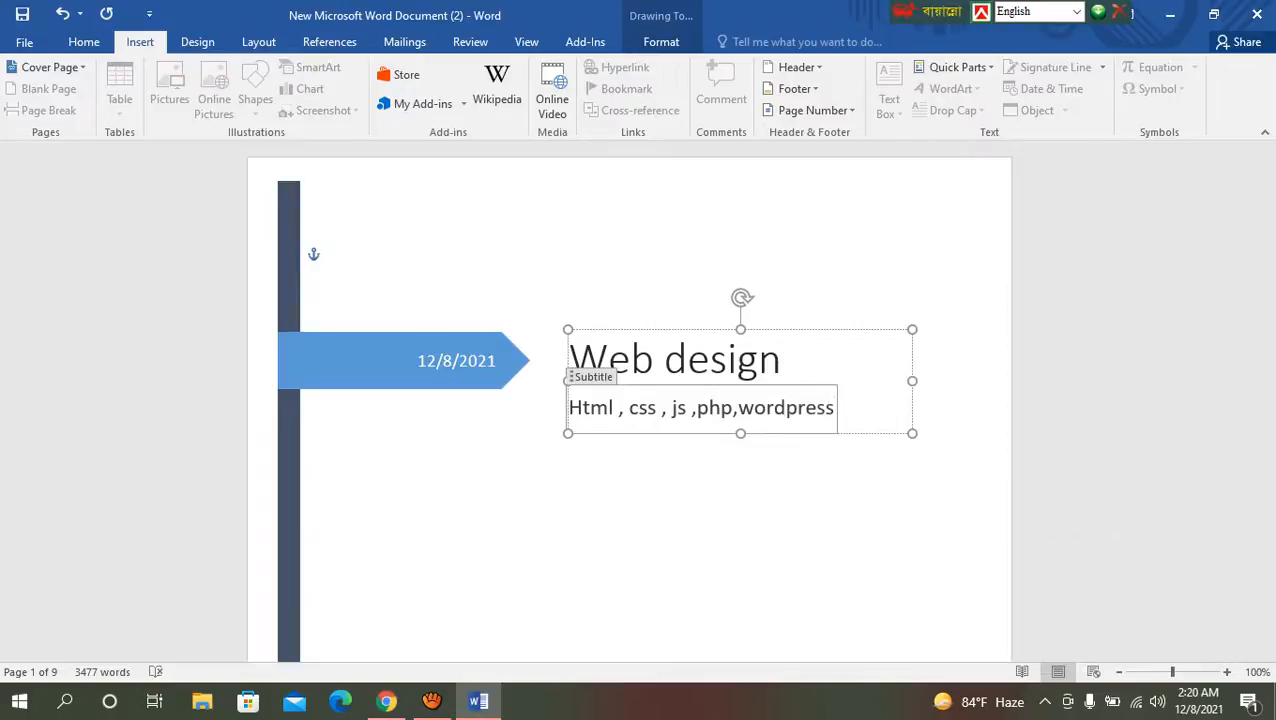
Step: Replace the company name placeholder on the cover page with "BOFTC IT"
scroll(640, 400, down, 2)
scroll(640, 400, down, 8)
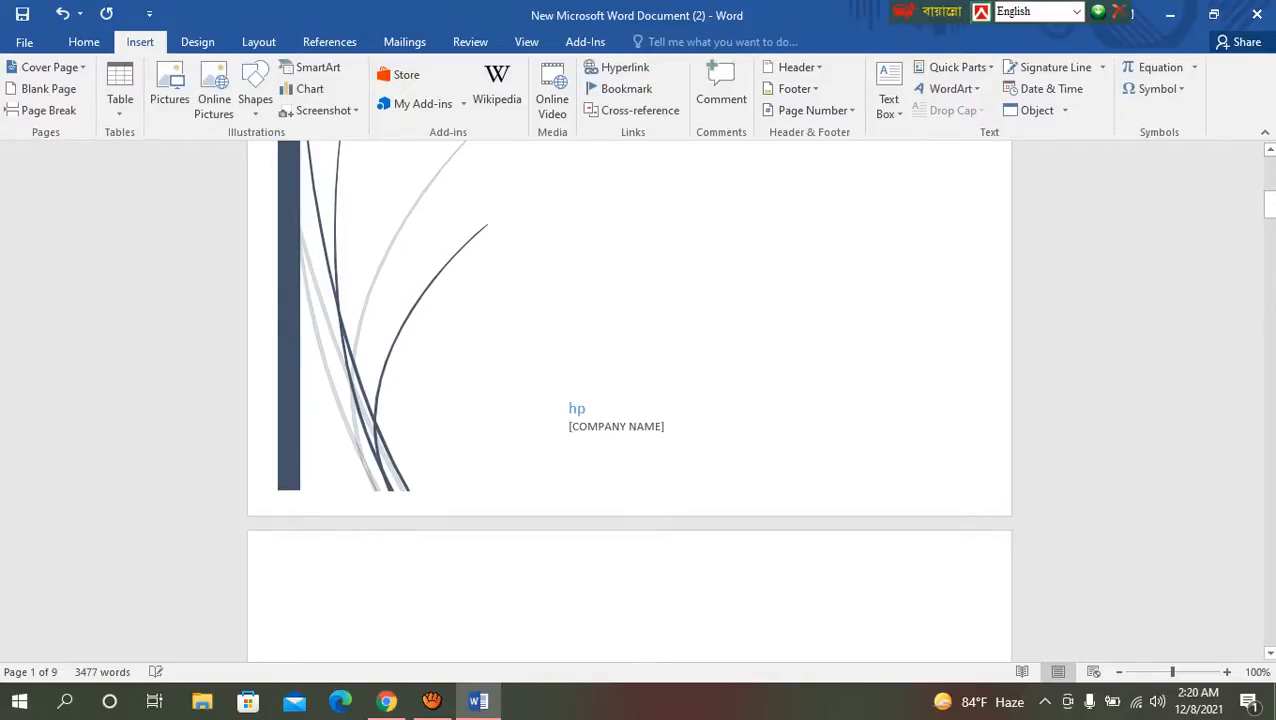
click(617, 426)
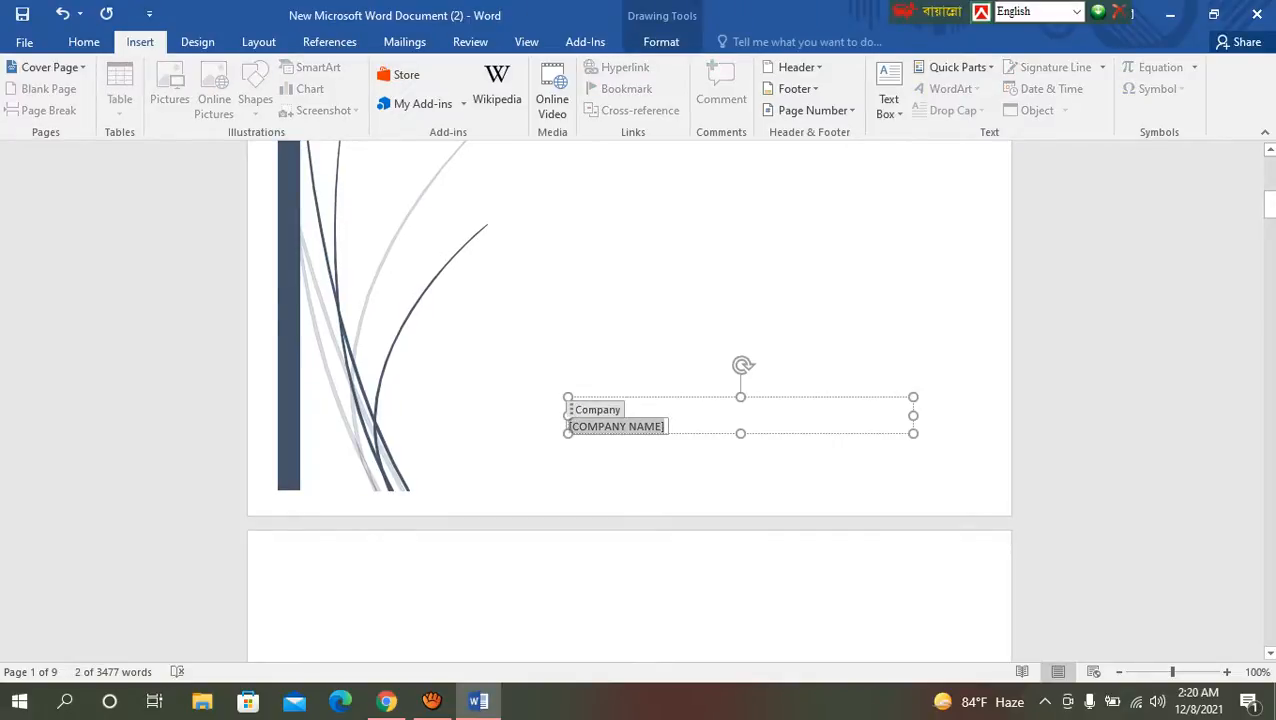
text(B)
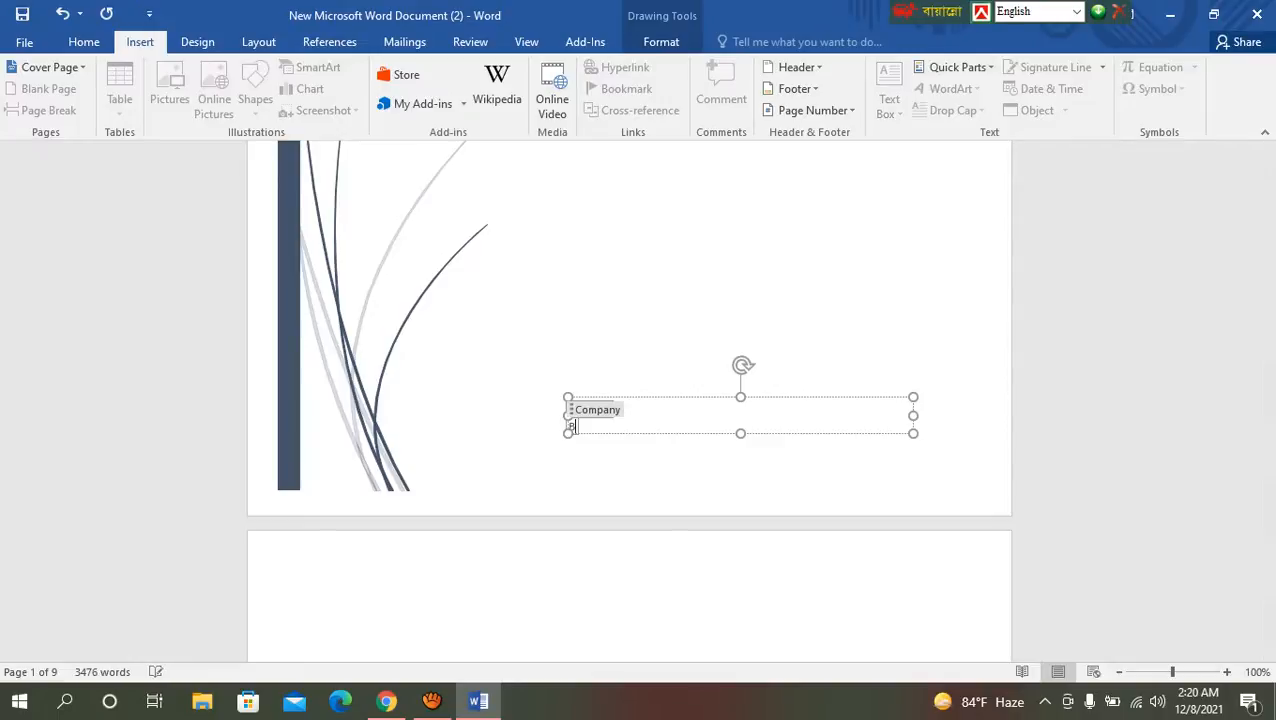
text(OFTC IT)
click(700, 376)
scroll(700, 384, up, 12)
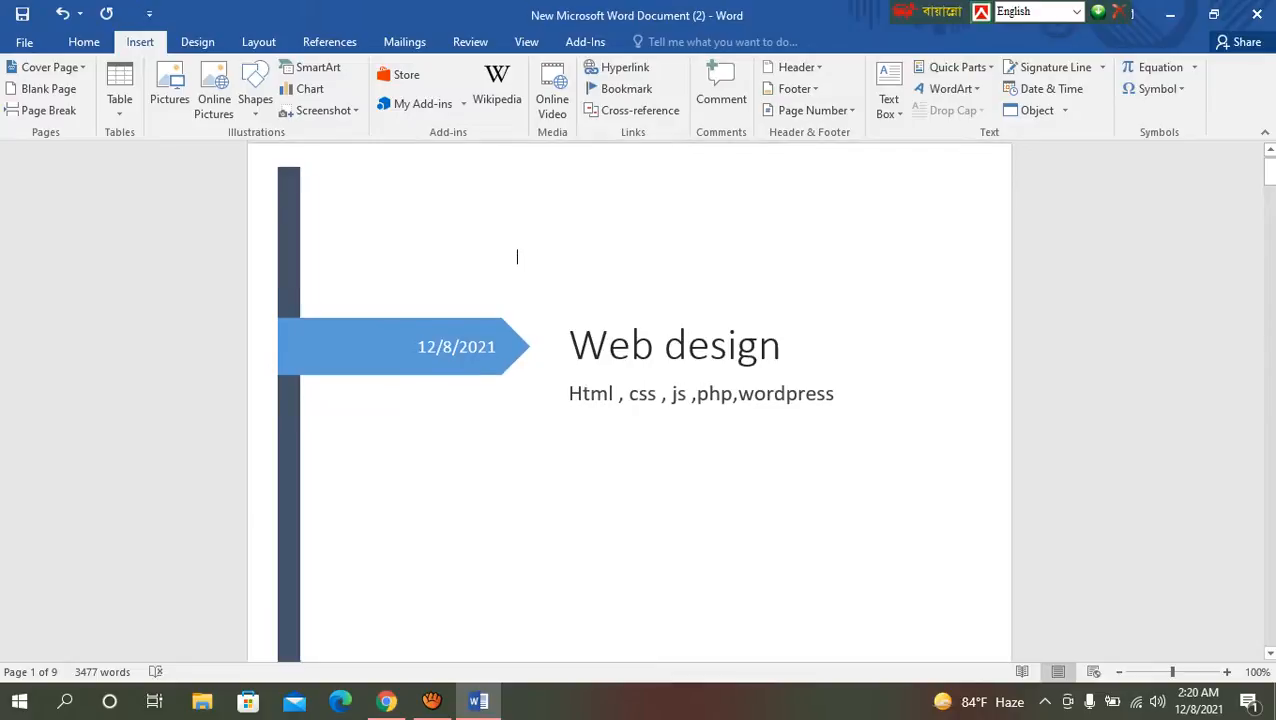
Step: Remove the current cover page from the document and undo the removal
scroll(640, 400, down, 10)
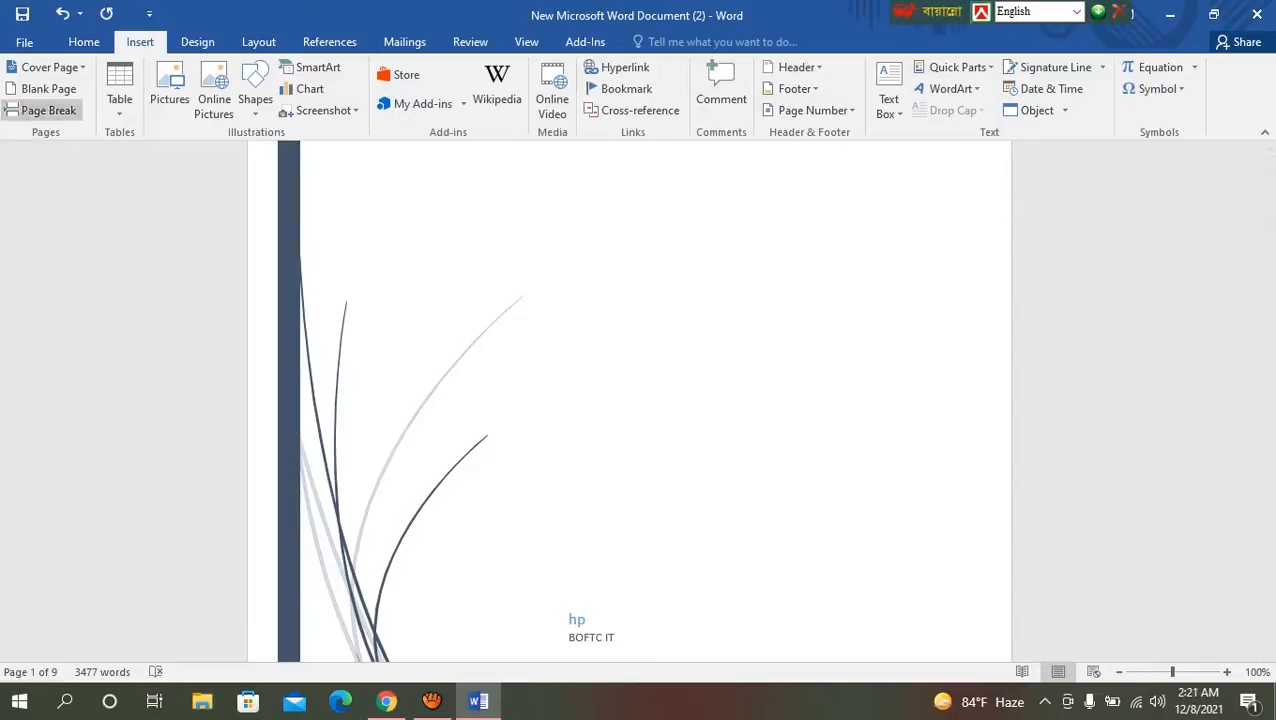
click(45, 67)
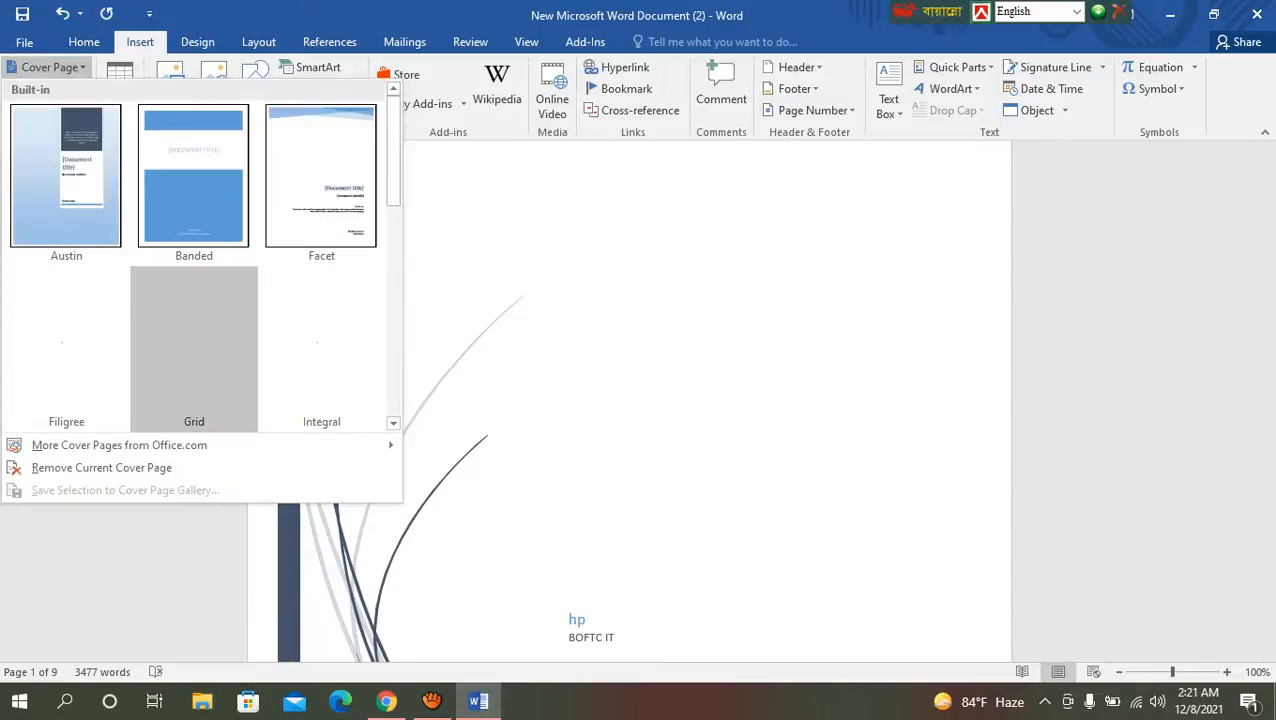
scroll(193, 340, down, 10)
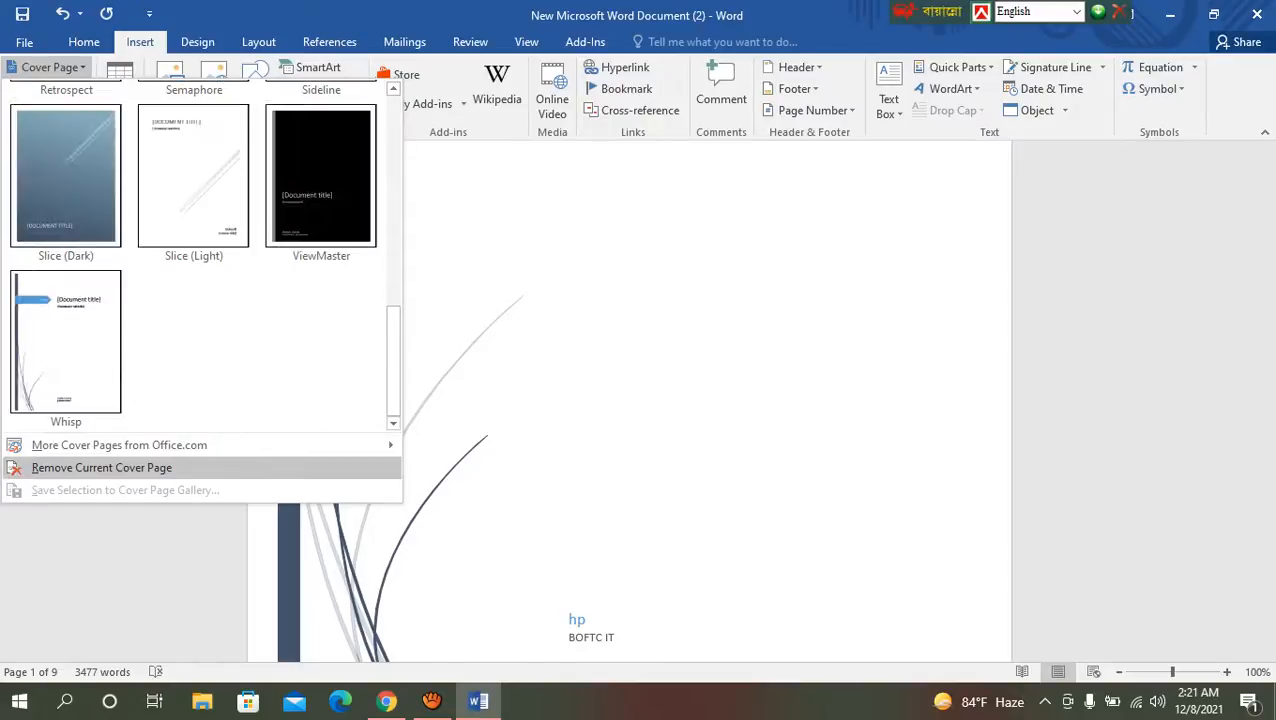
click(101, 467)
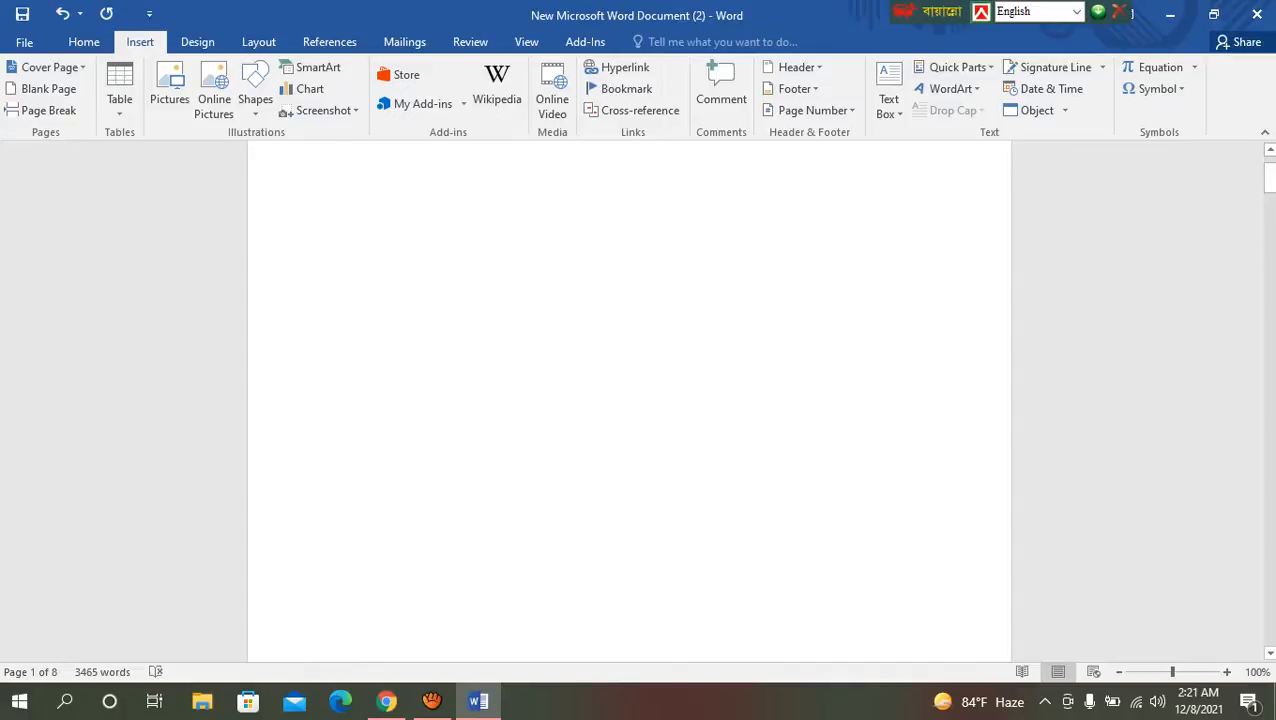
key(ctrl+z)
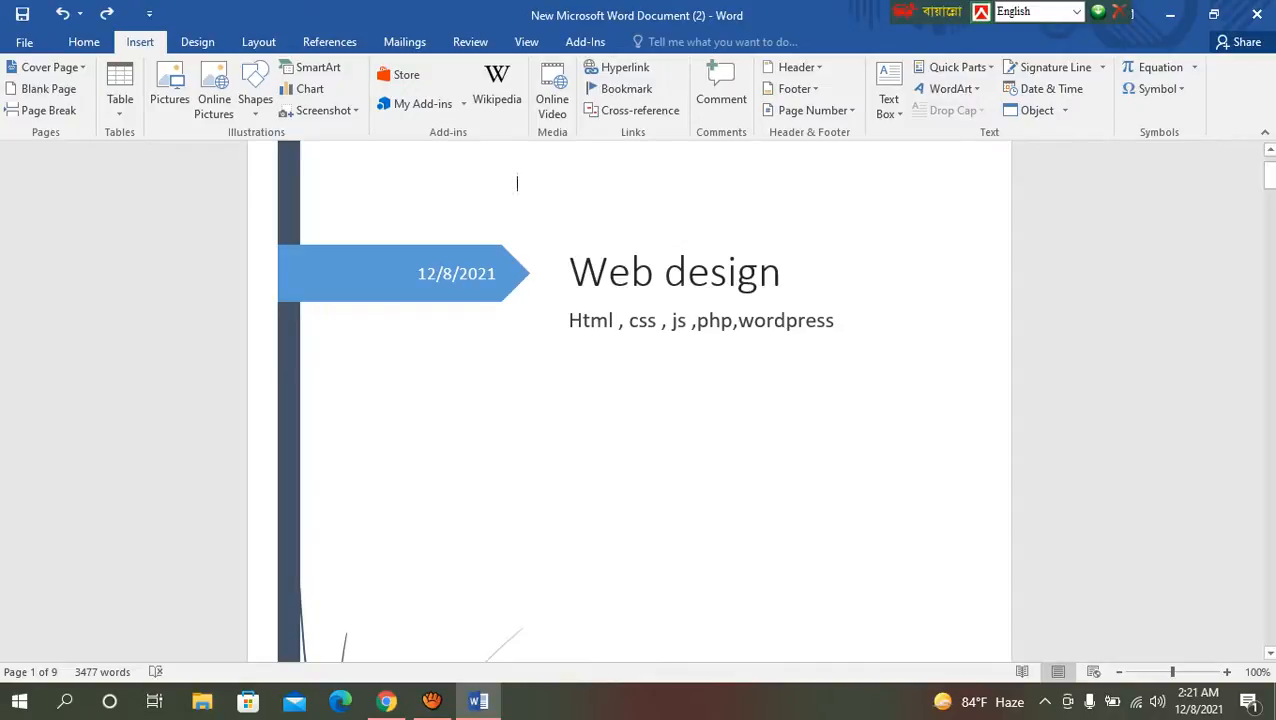
Step: Insert a table of 8 columns and 6 rows on the blank page after the cover page
scroll(630, 400, down, 10)
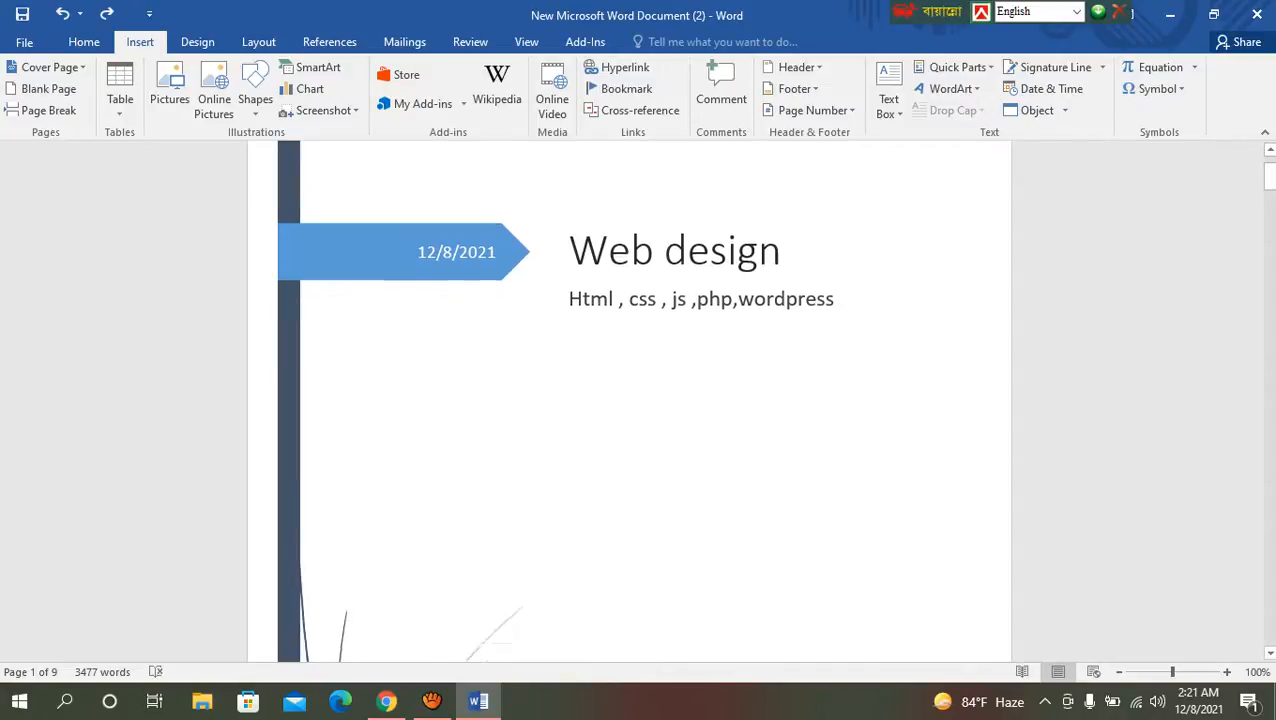
scroll(630, 400, down, 10)
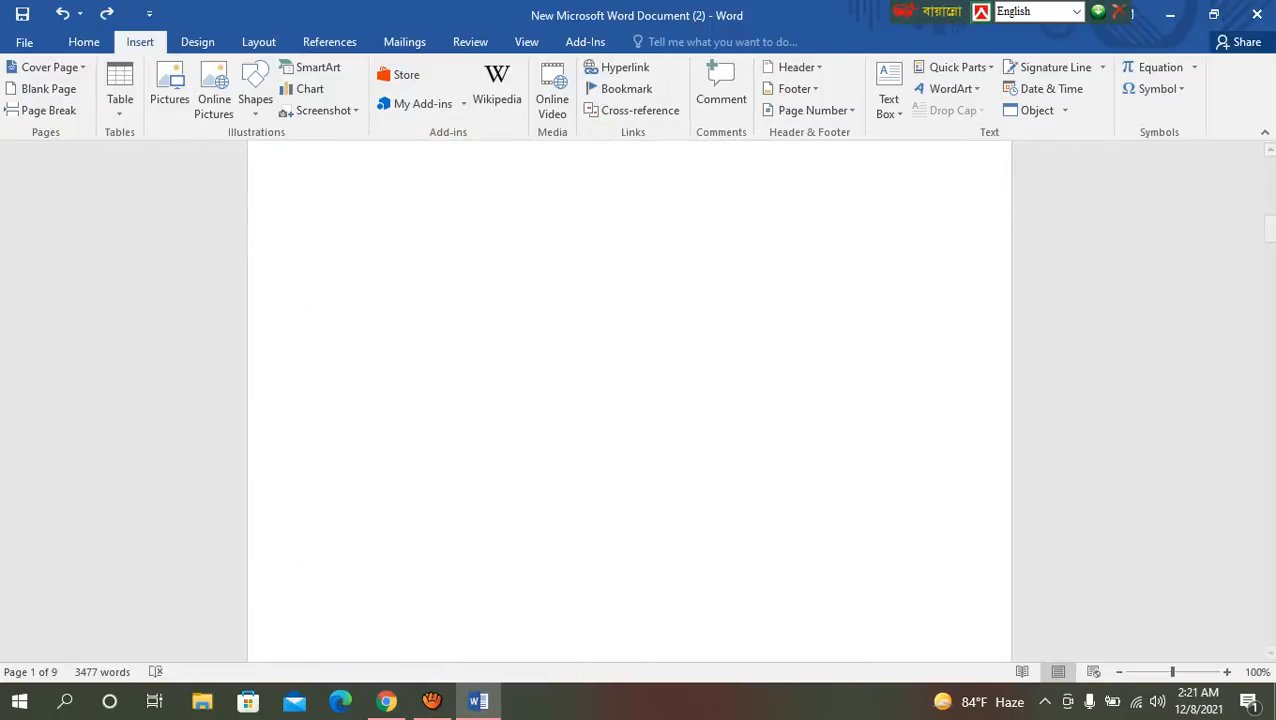
scroll(630, 400, up, 5)
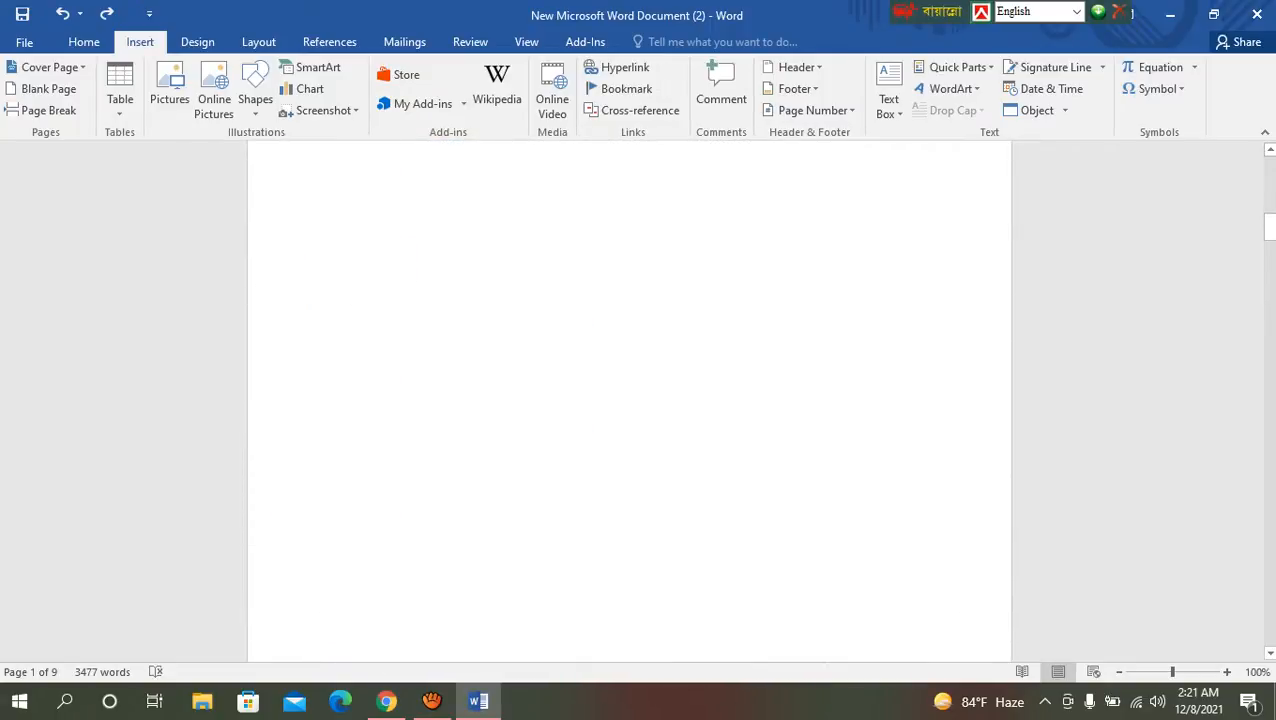
scroll(630, 400, down, 4)
scroll(630, 400, down, 10)
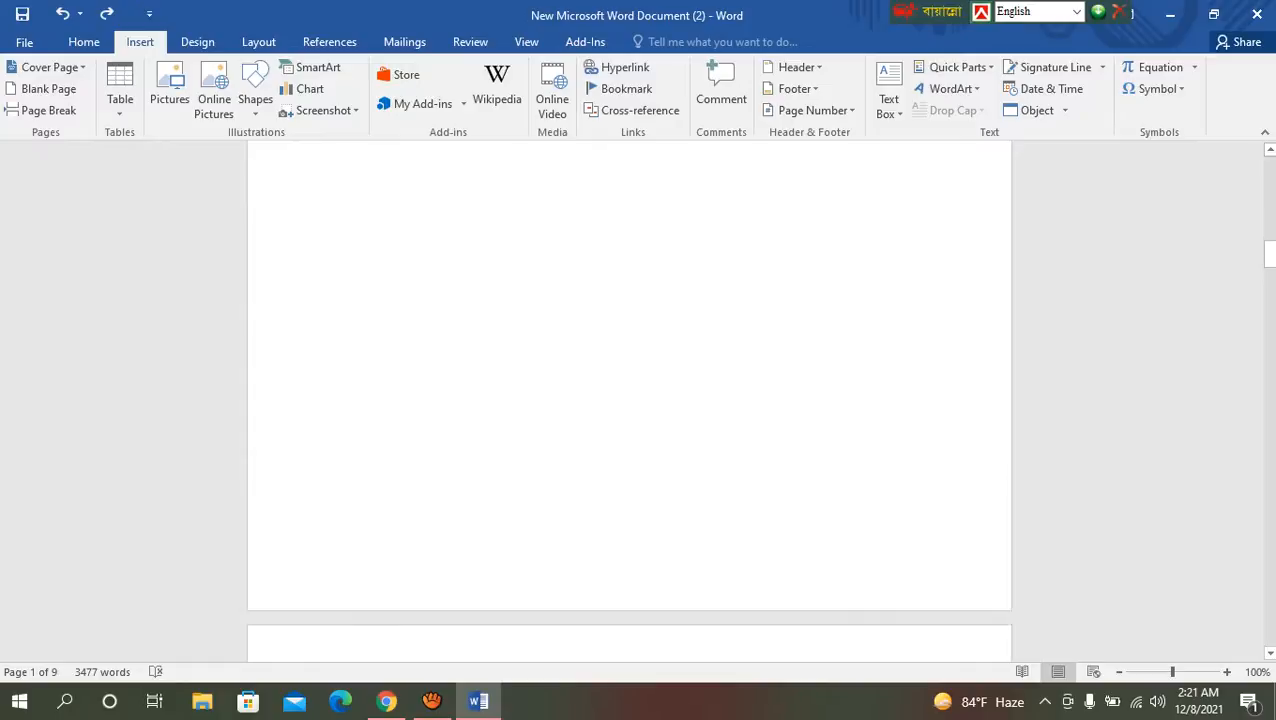
scroll(630, 400, up, 5)
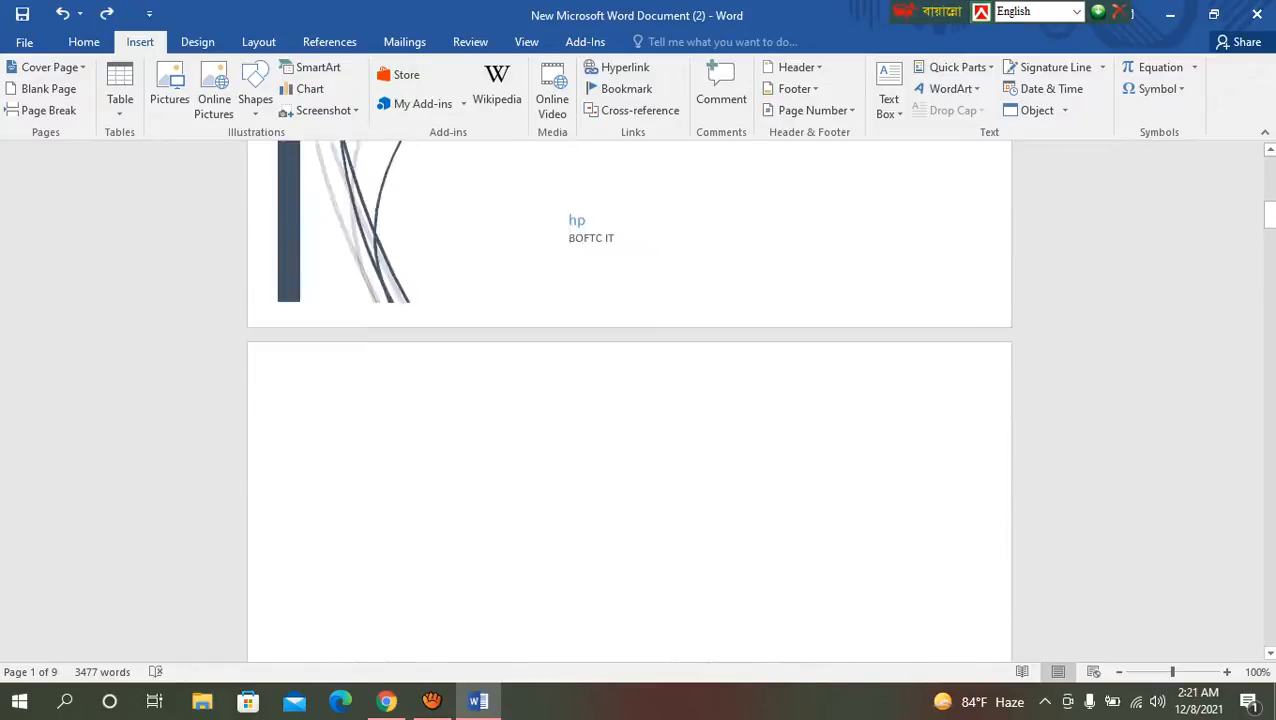
scroll(630, 400, down, 2)
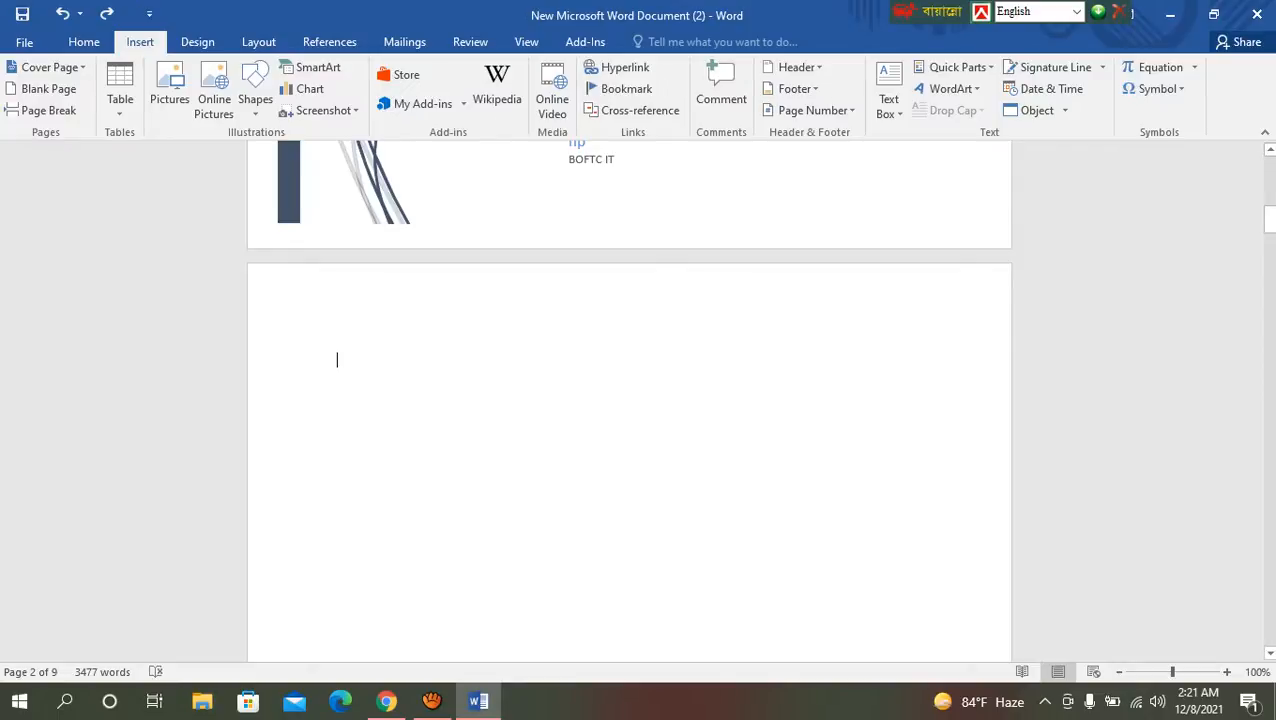
click(120, 100)
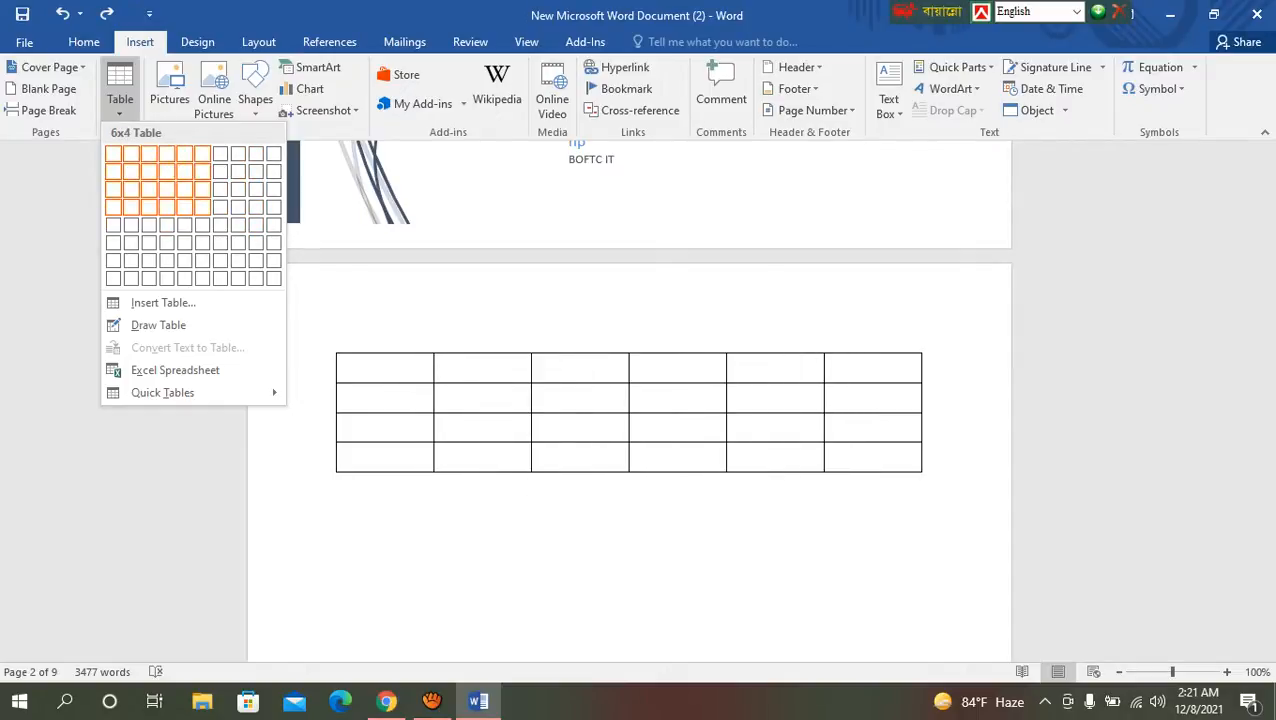
click(238, 243)
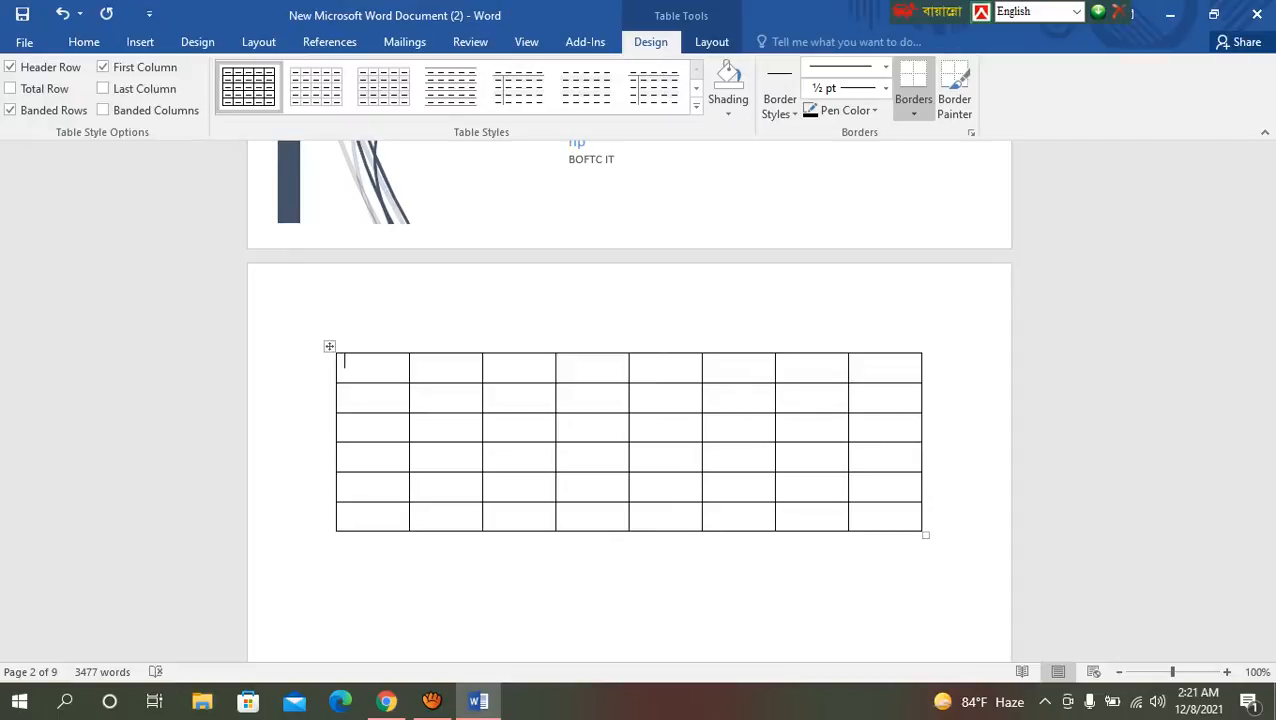
click(712, 41)
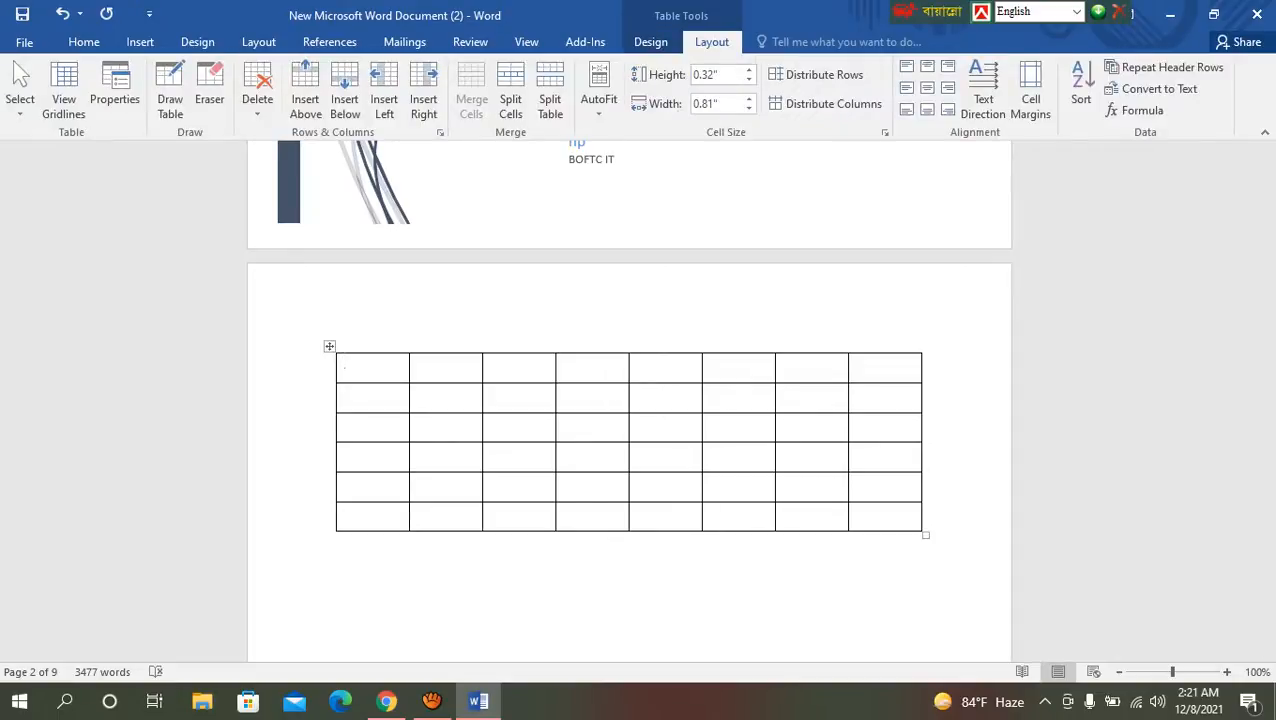
click(650, 41)
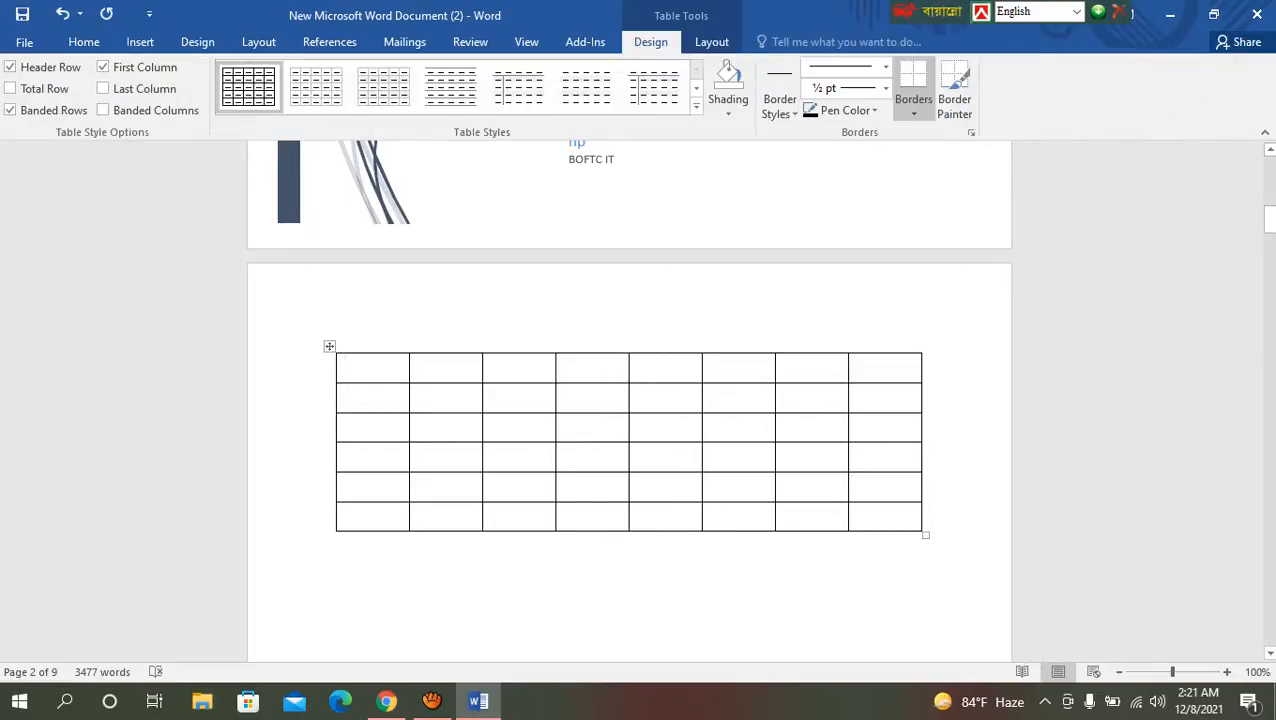
Step: Delete the whole 8-column table together with the page break below it
click(515, 563)
click(636, 450)
drag(362, 368, 776, 596)
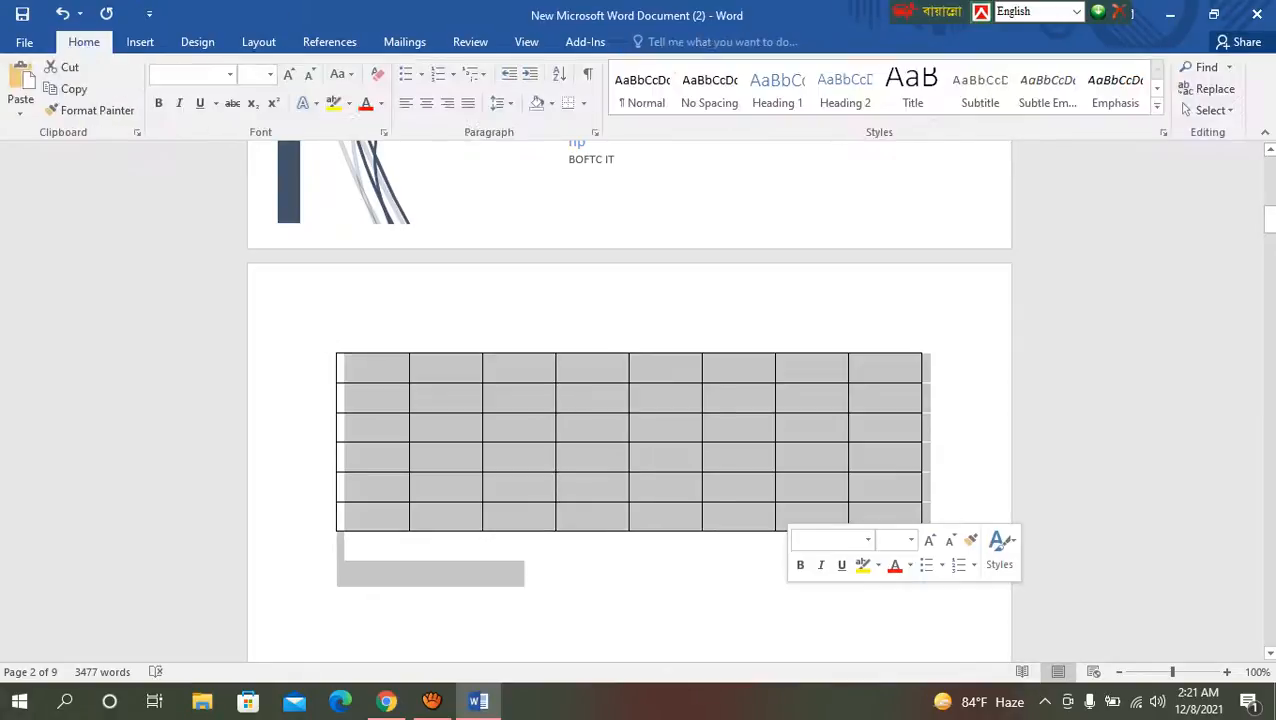
key(BackSpace)
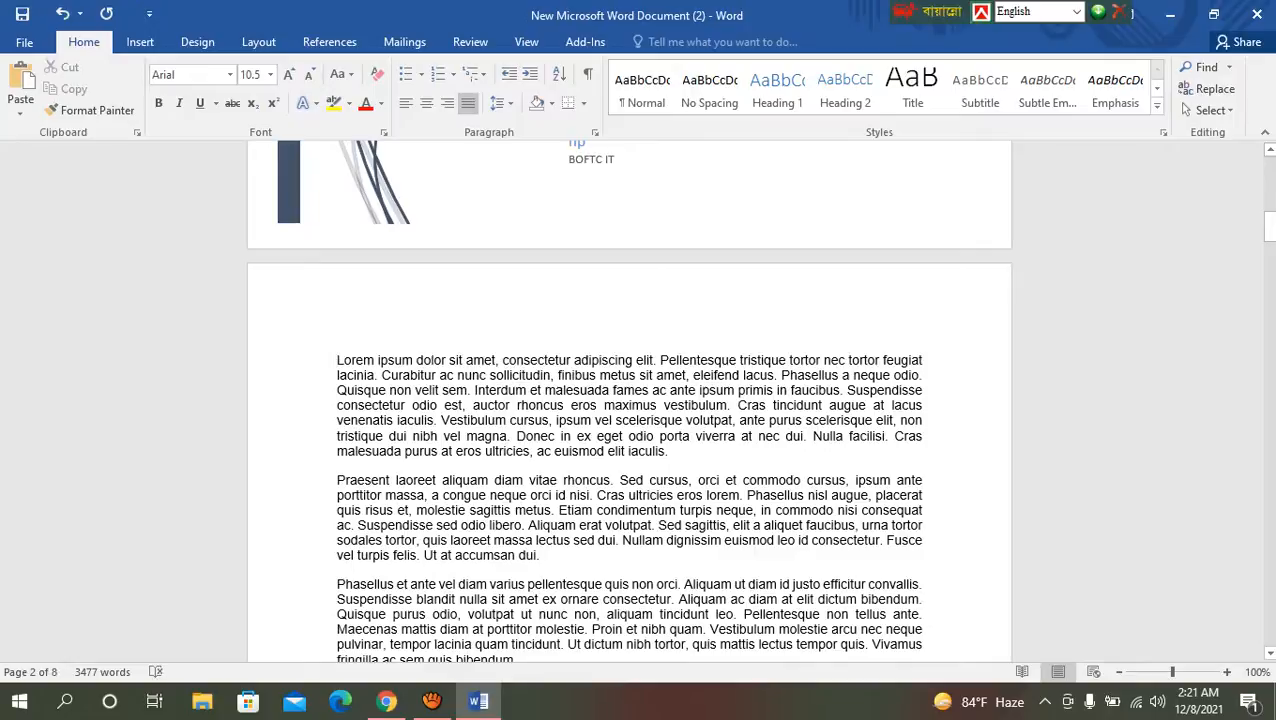
Step: Add a blank page between the cover page and the Lorem Ipsum text
scroll(629, 400, up, 3)
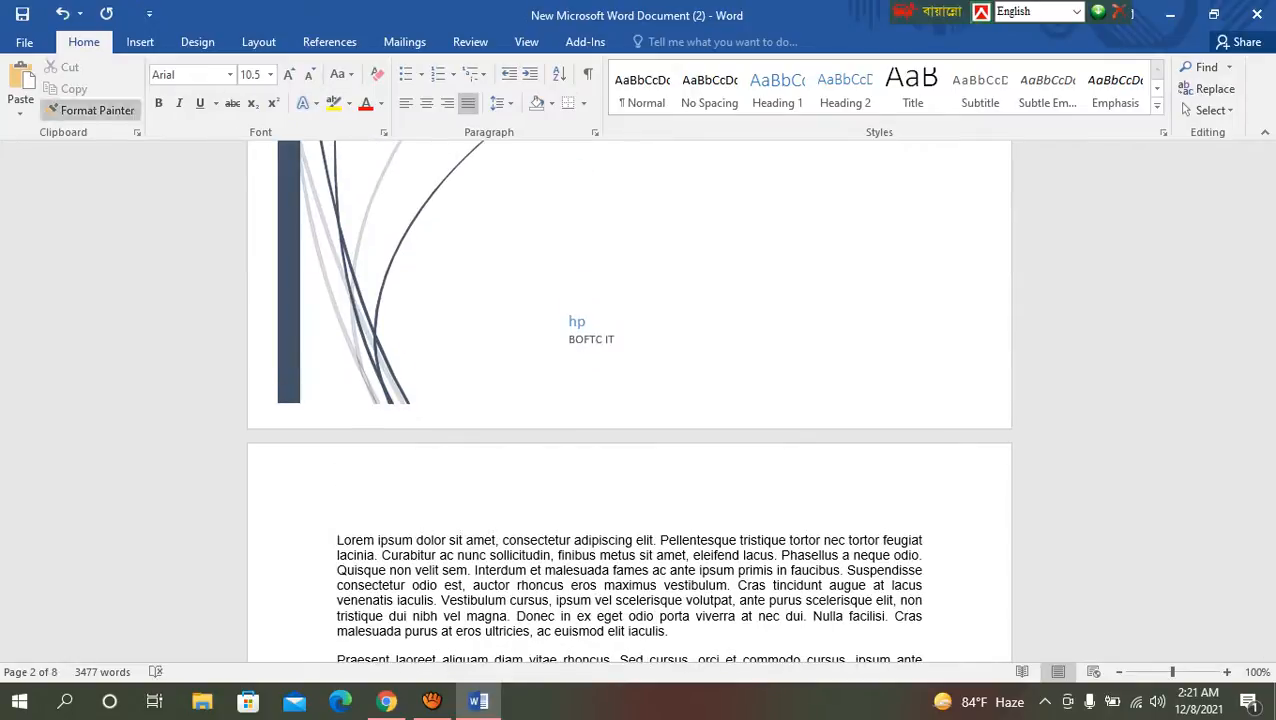
click(140, 42)
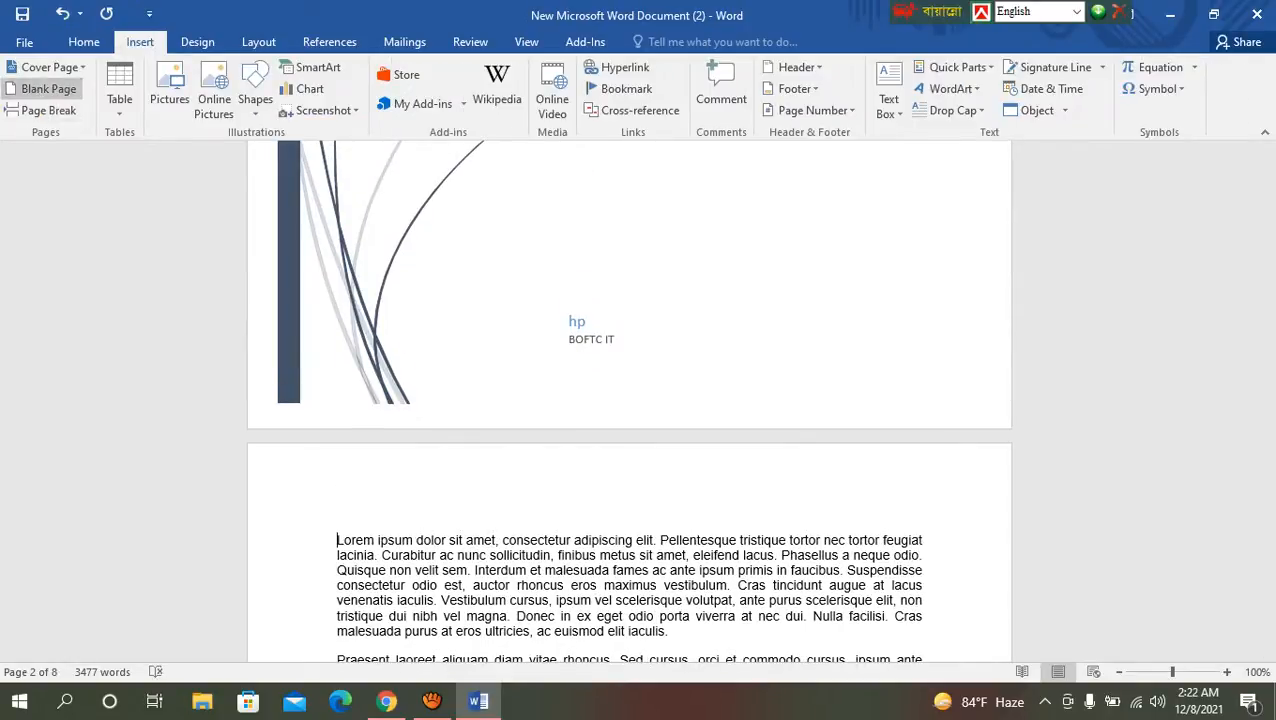
click(48, 89)
scroll(629, 400, up, 10)
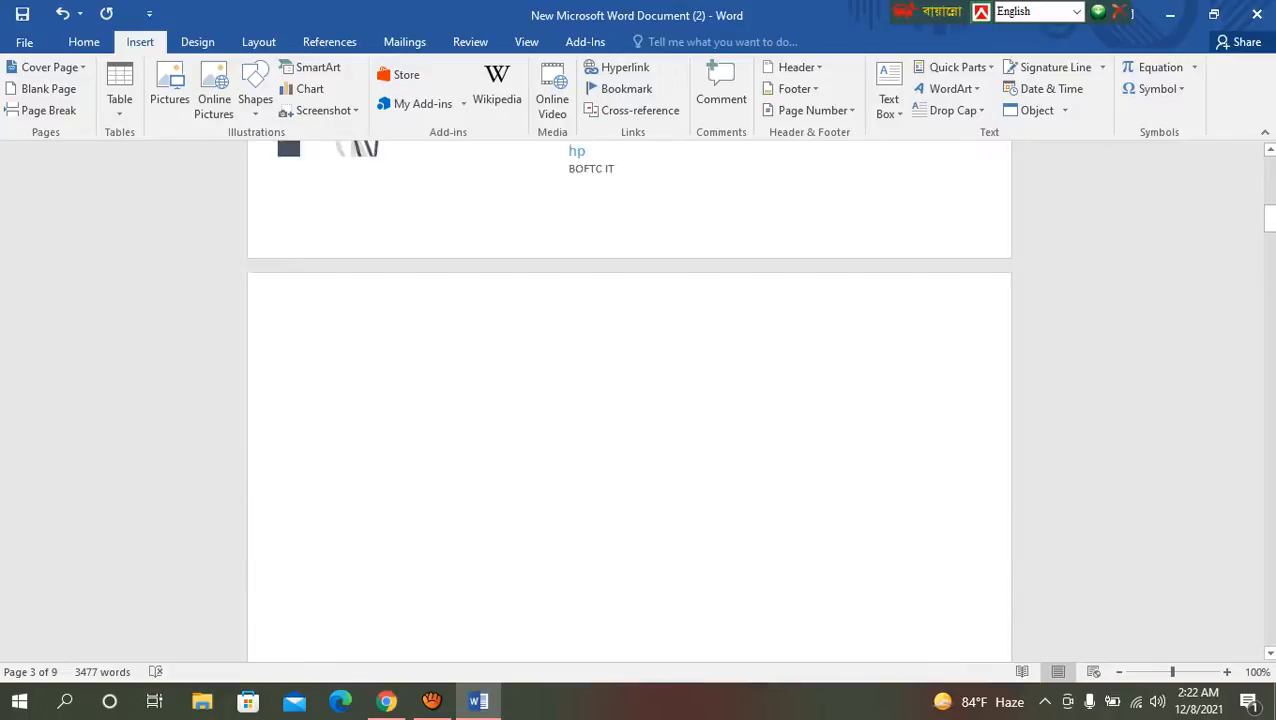
Step: Insert a table with 6 columns and 7 rows on the blank page using the Insert Table dialog
click(338, 480)
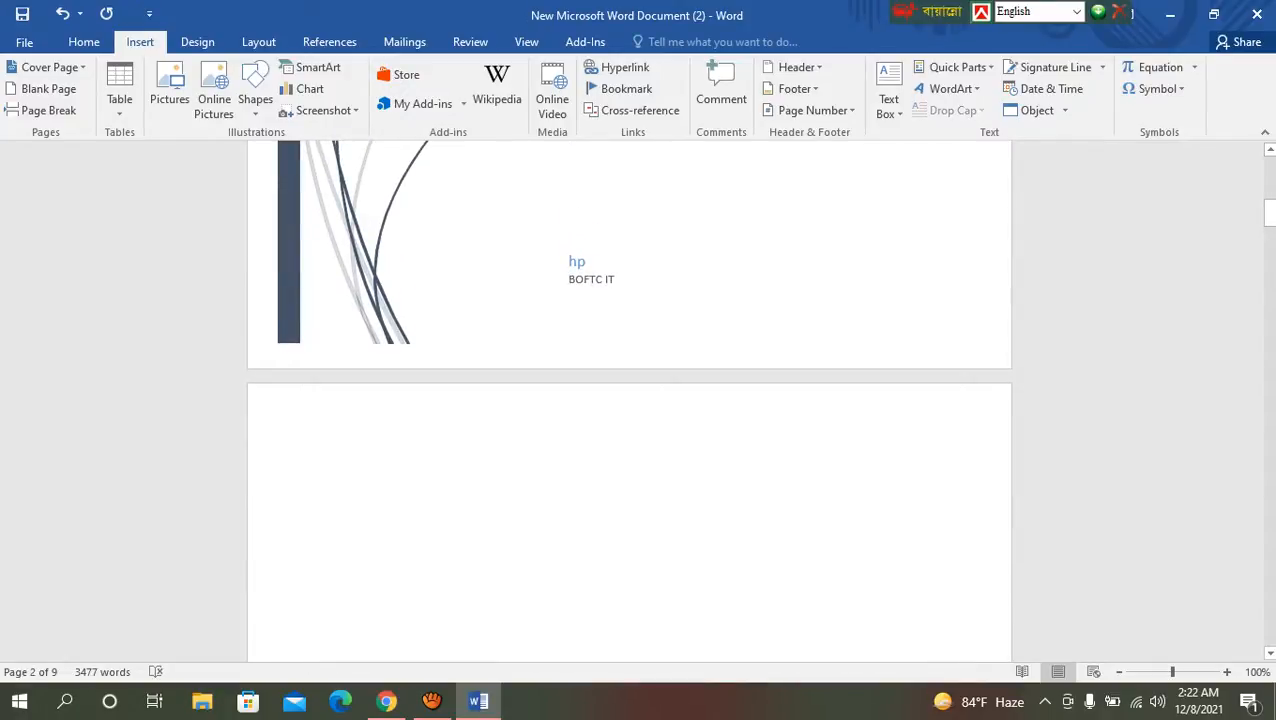
click(119, 100)
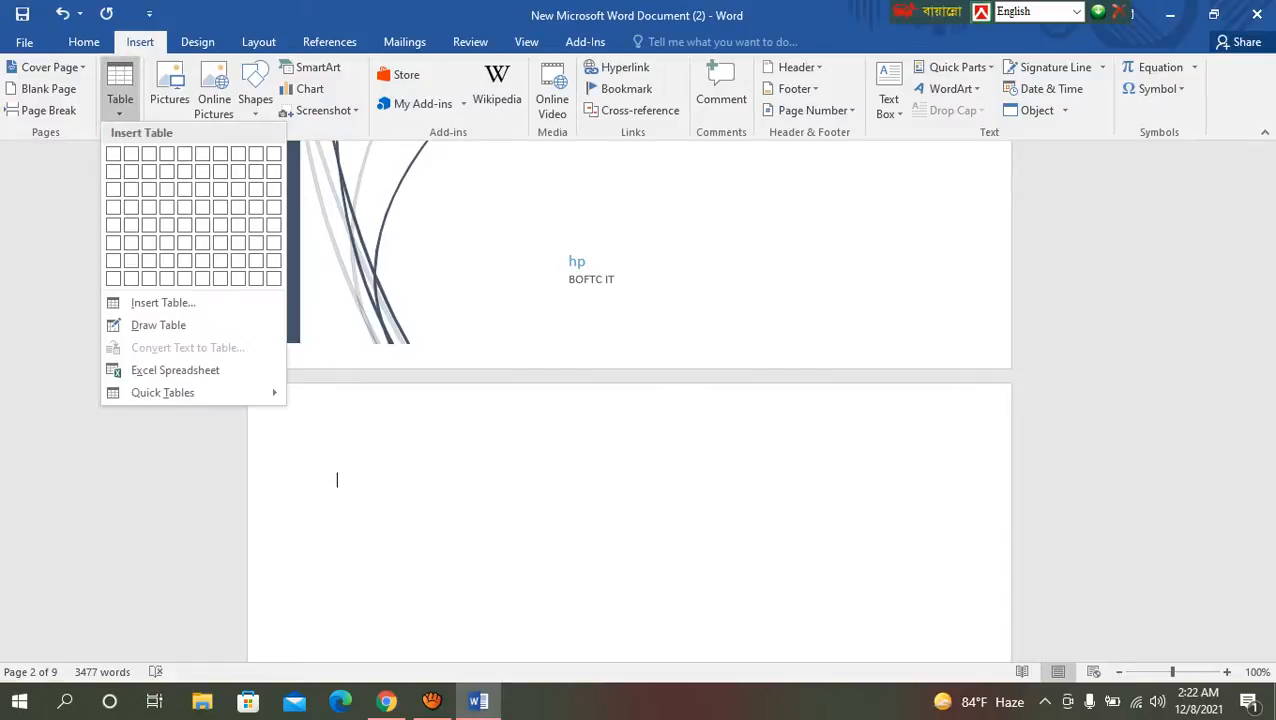
click(163, 302)
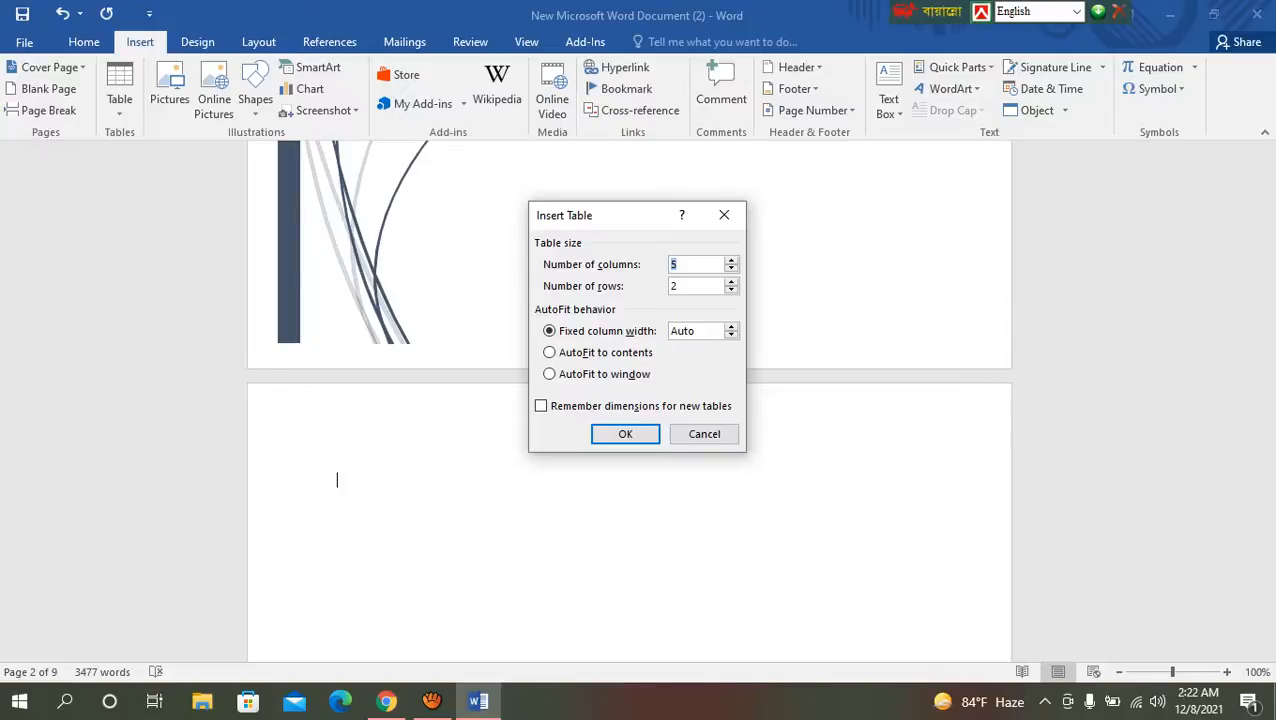
text(6)
key(BackSpace)
text(7)
key(Return)
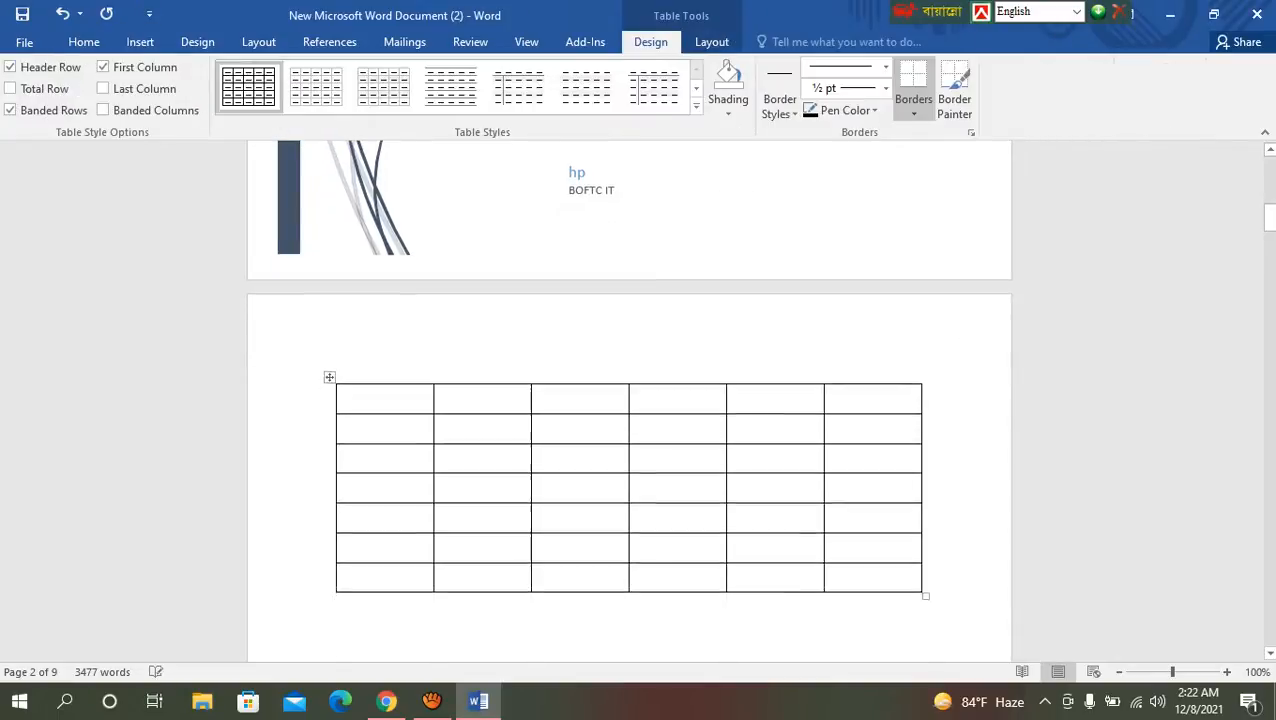
Step: Fill the first four cells of the table's first column with Angle, Sin, Cos and Tan
scroll(628, 400, down, 3)
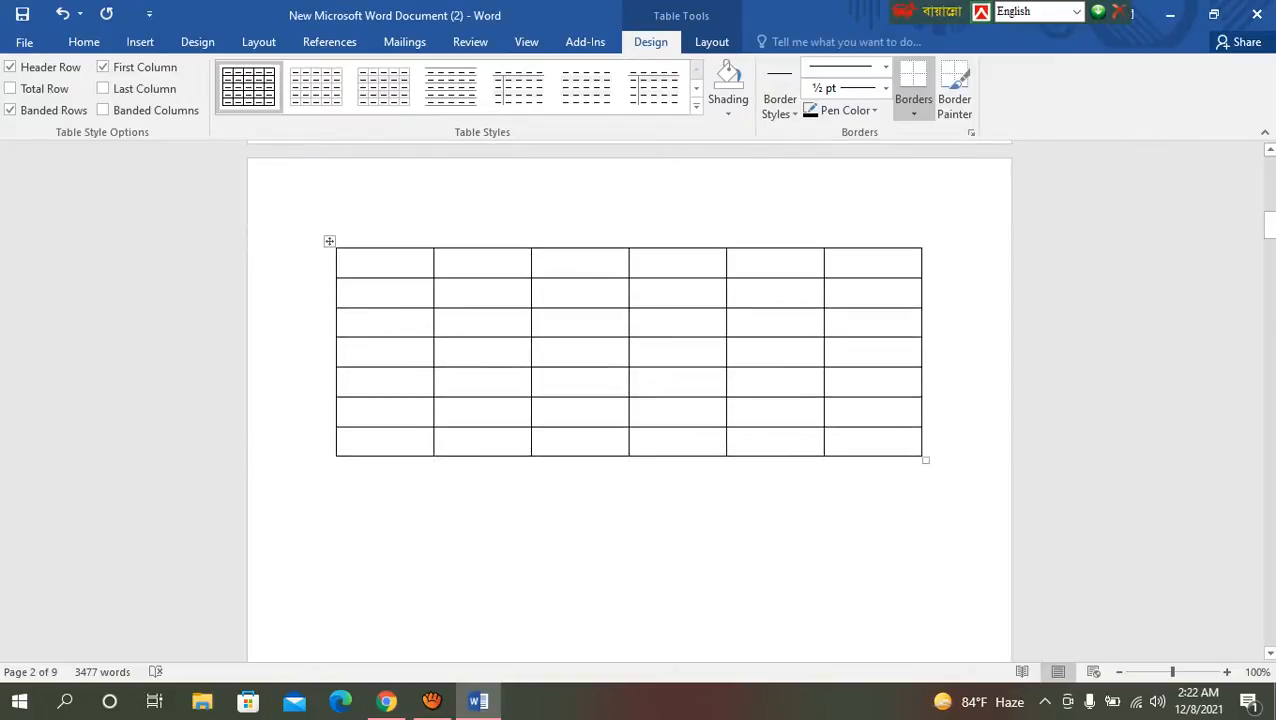
text(An)
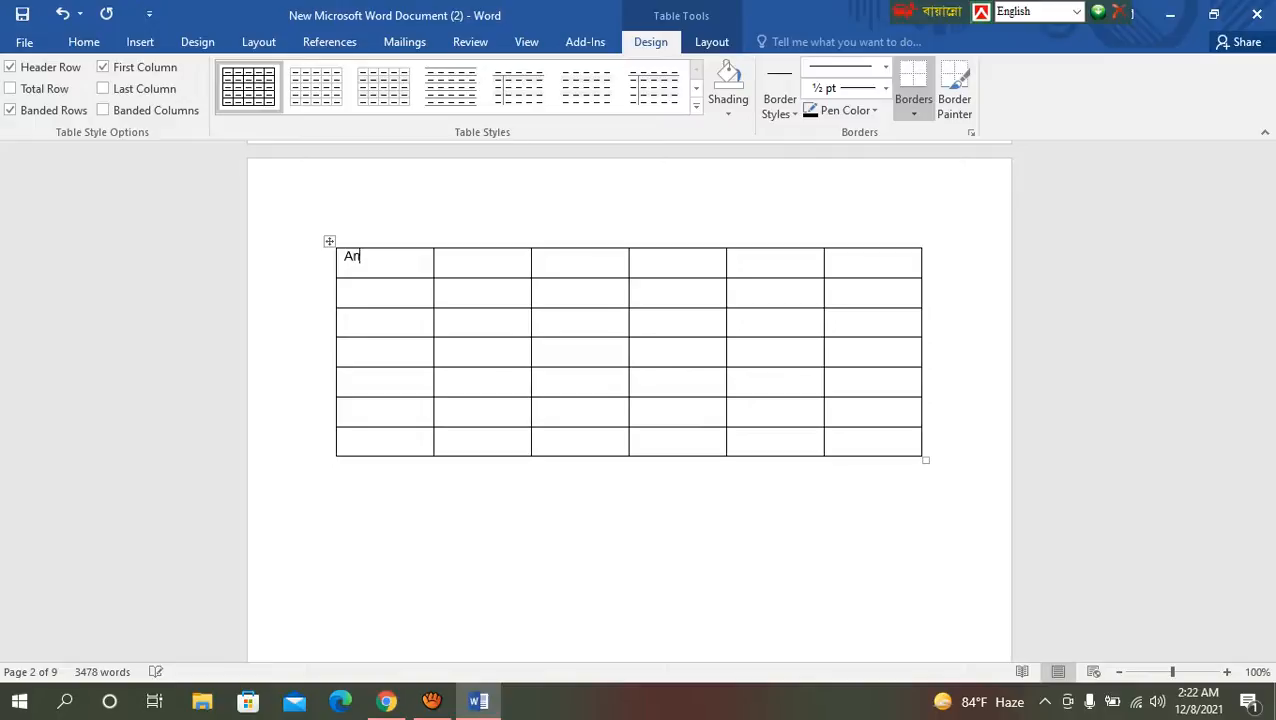
text(gle)
click(346, 287)
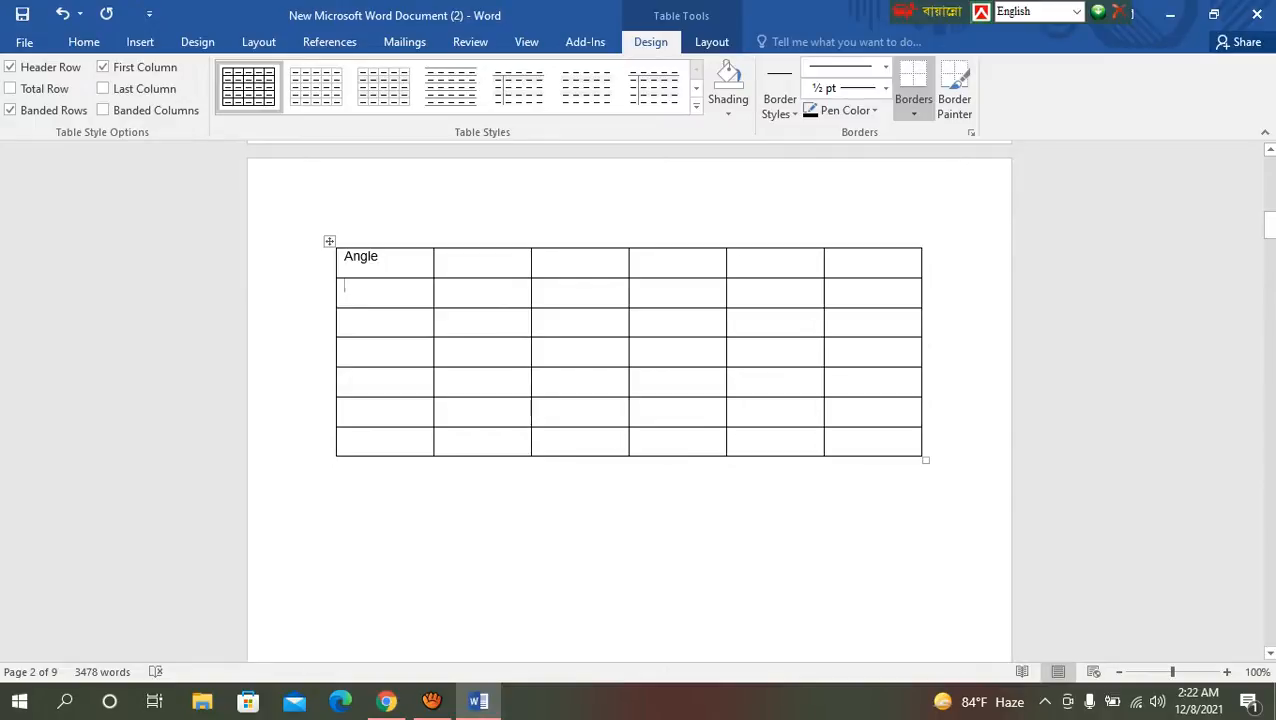
text(S)
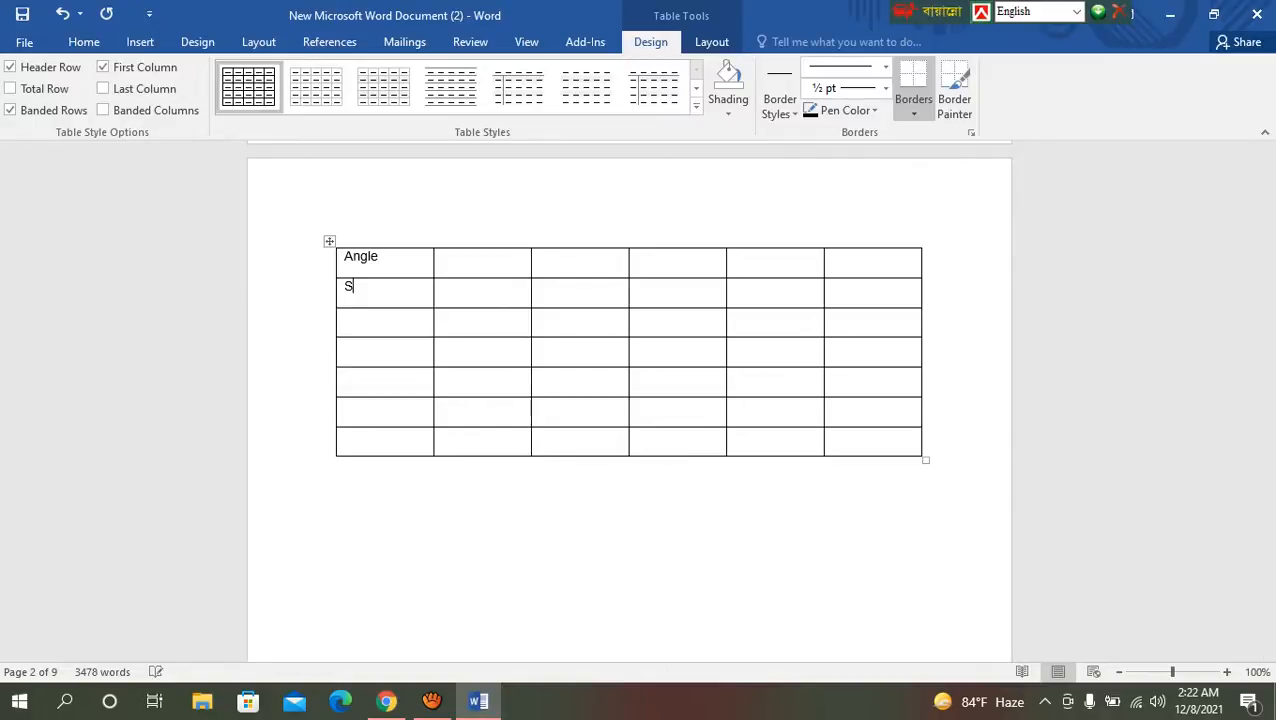
text(in)
click(347, 313)
text(Cos)
click(346, 345)
text(Tan)
Step: Fill the last three cells of the table's first column with Cot, Sec and Cosec
click(345, 375)
text(Cot)
click(345, 405)
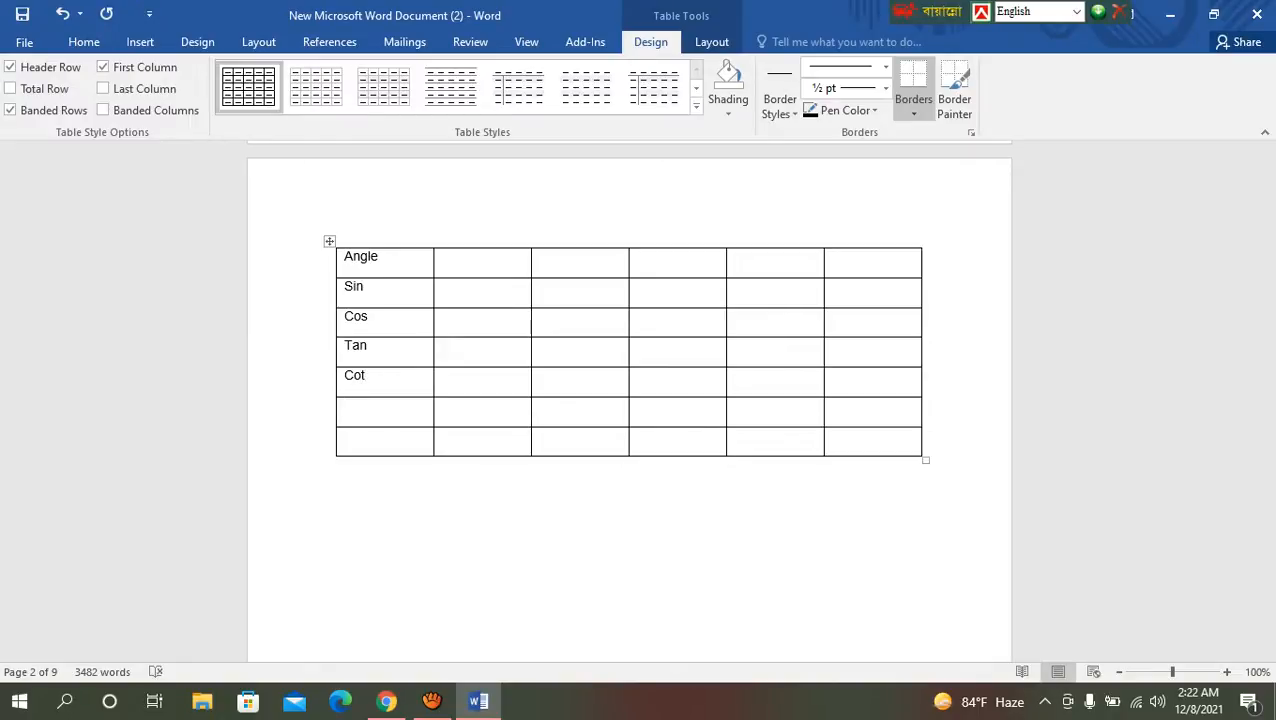
text(Sec)
key(Down)
text(Cosec)
click(517, 492)
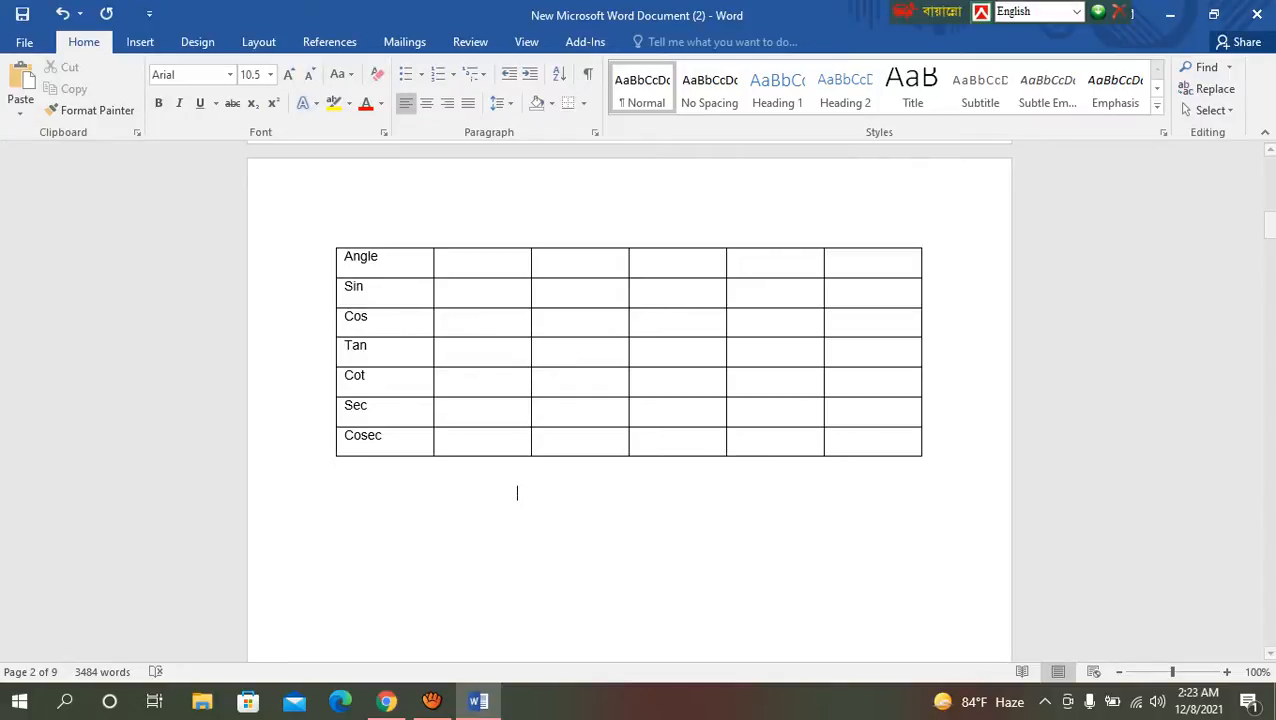
scroll(629, 400, down, 4)
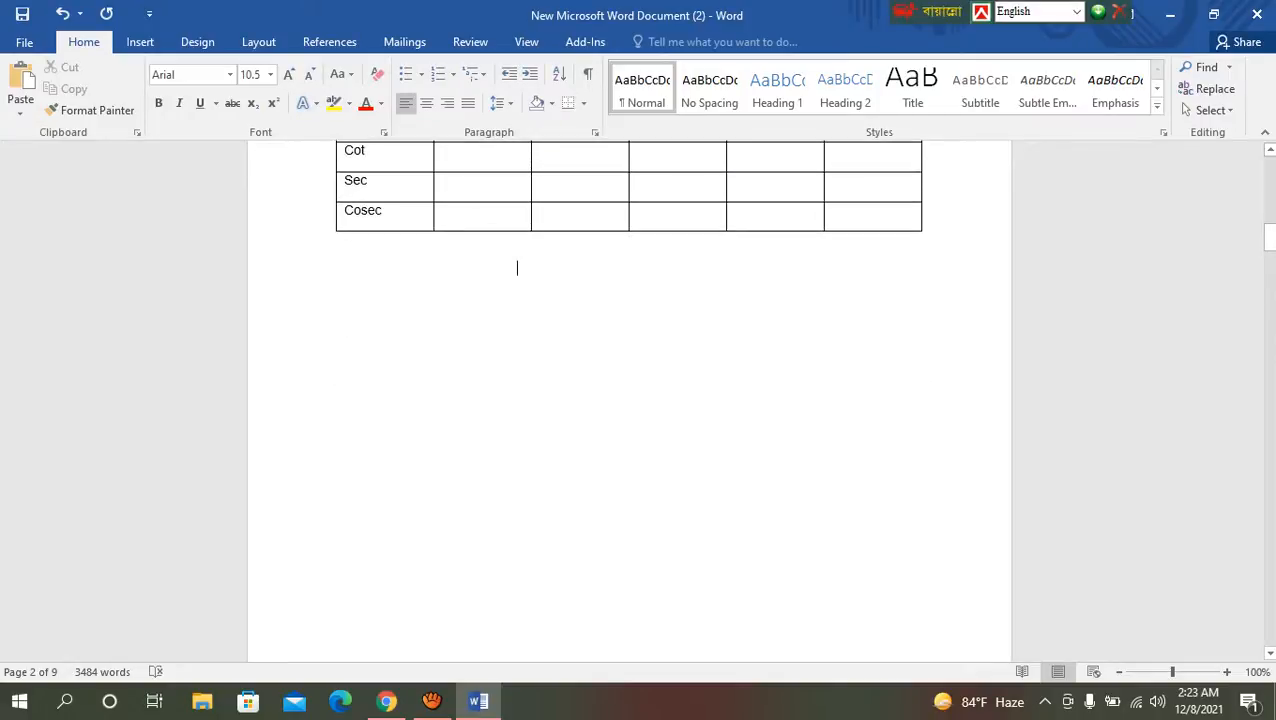
Step: Draw a table frame about 6.51" wide and 2.14" high below the trigonometry table using Draw Table
scroll(515, 356, up, 2)
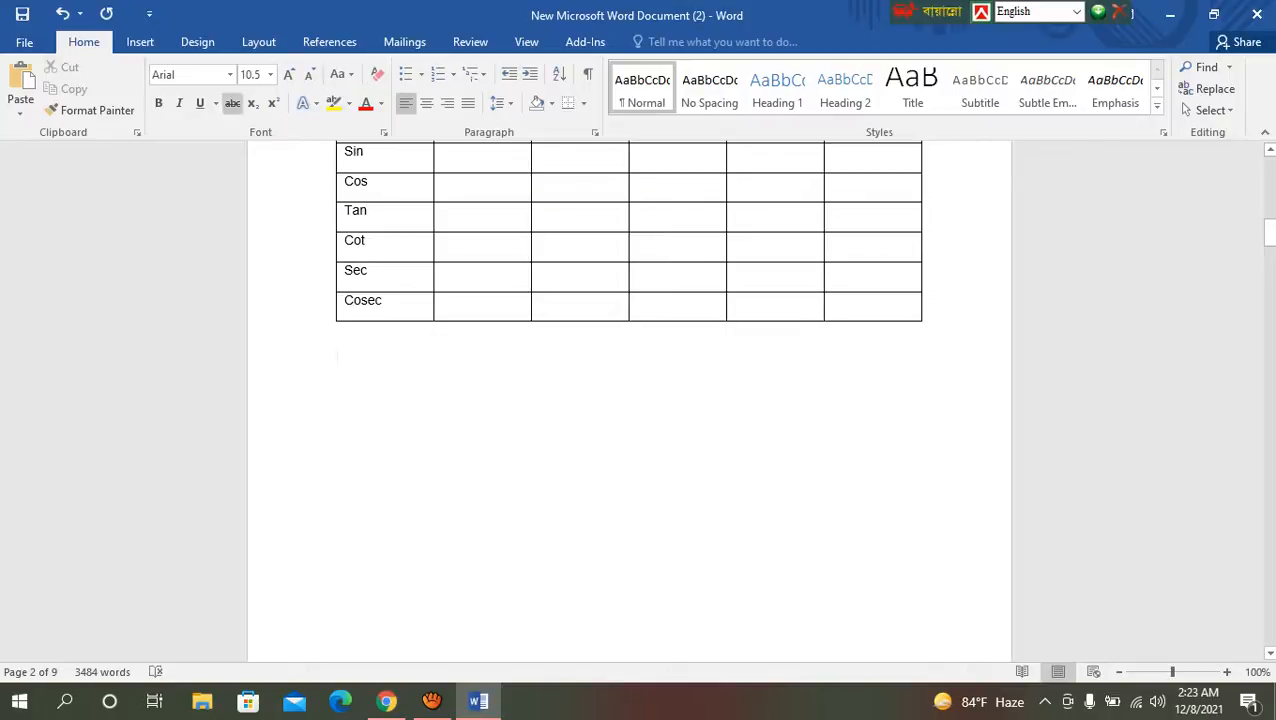
click(140, 42)
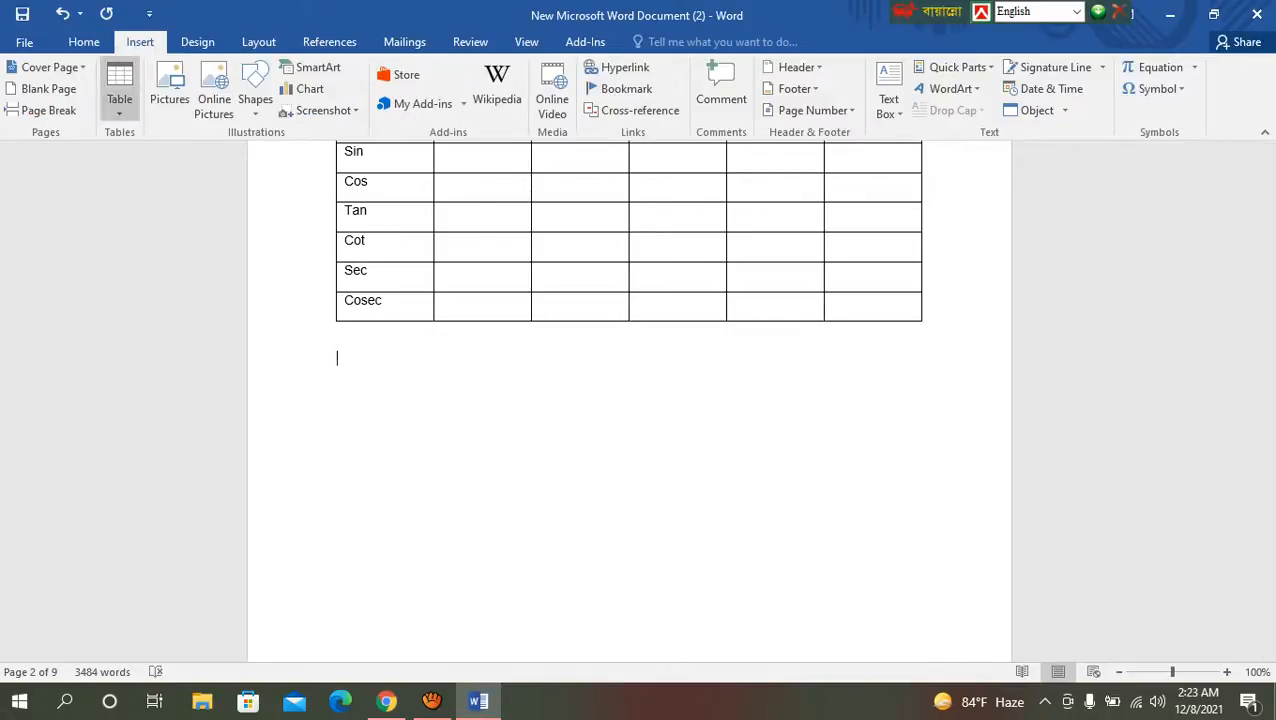
click(119, 92)
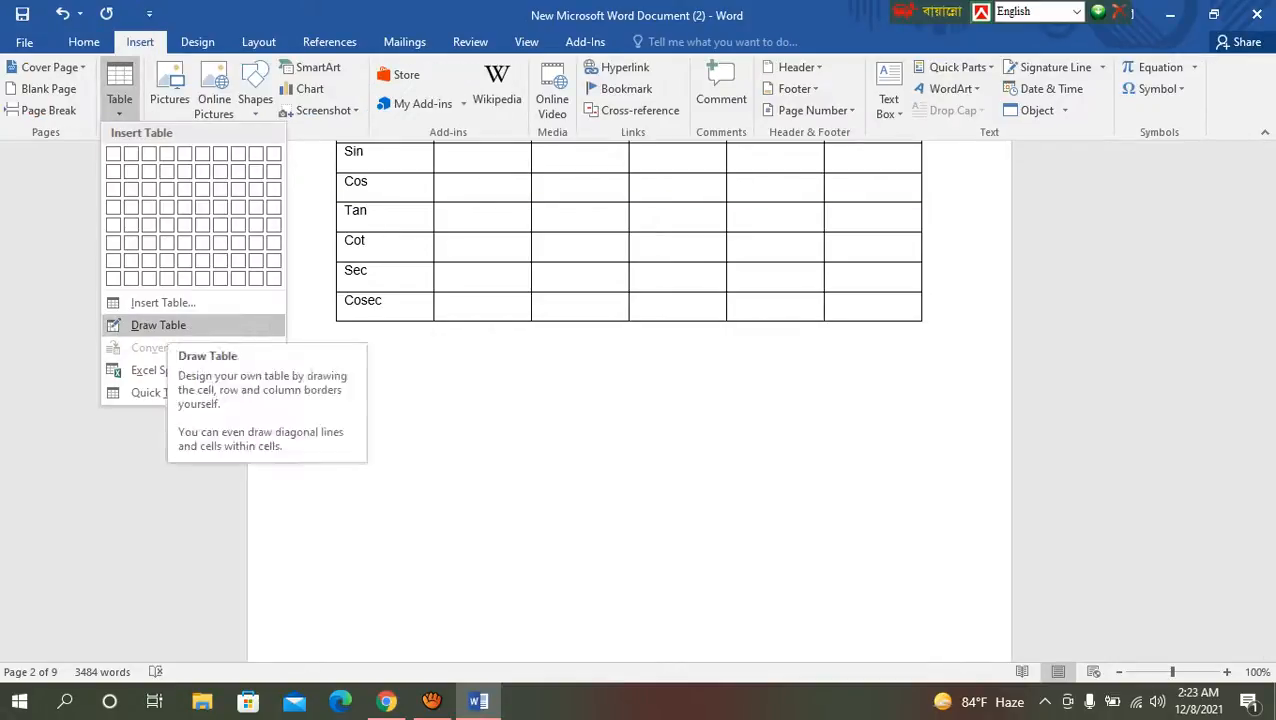
click(158, 325)
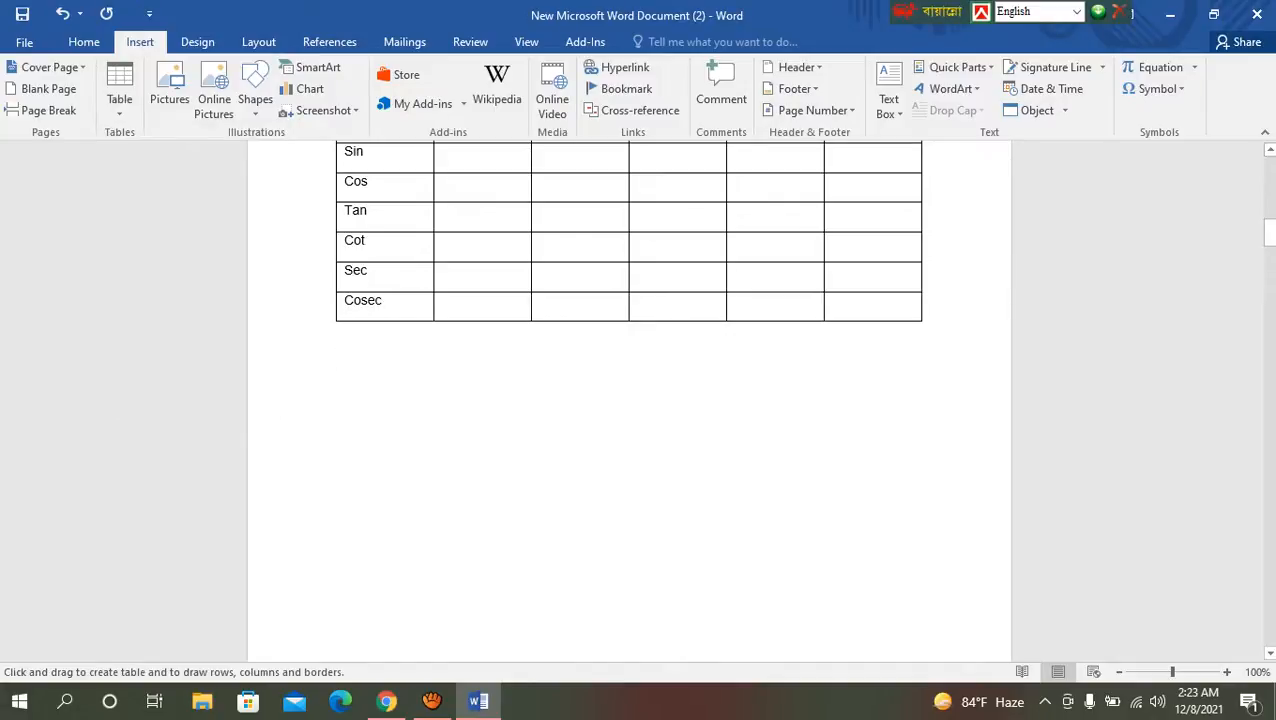
mouse_move(336, 364)
mouse_down()
mouse_move(766, 576)
mouse_move(948, 542)
mouse_move(921, 543)
mouse_up()
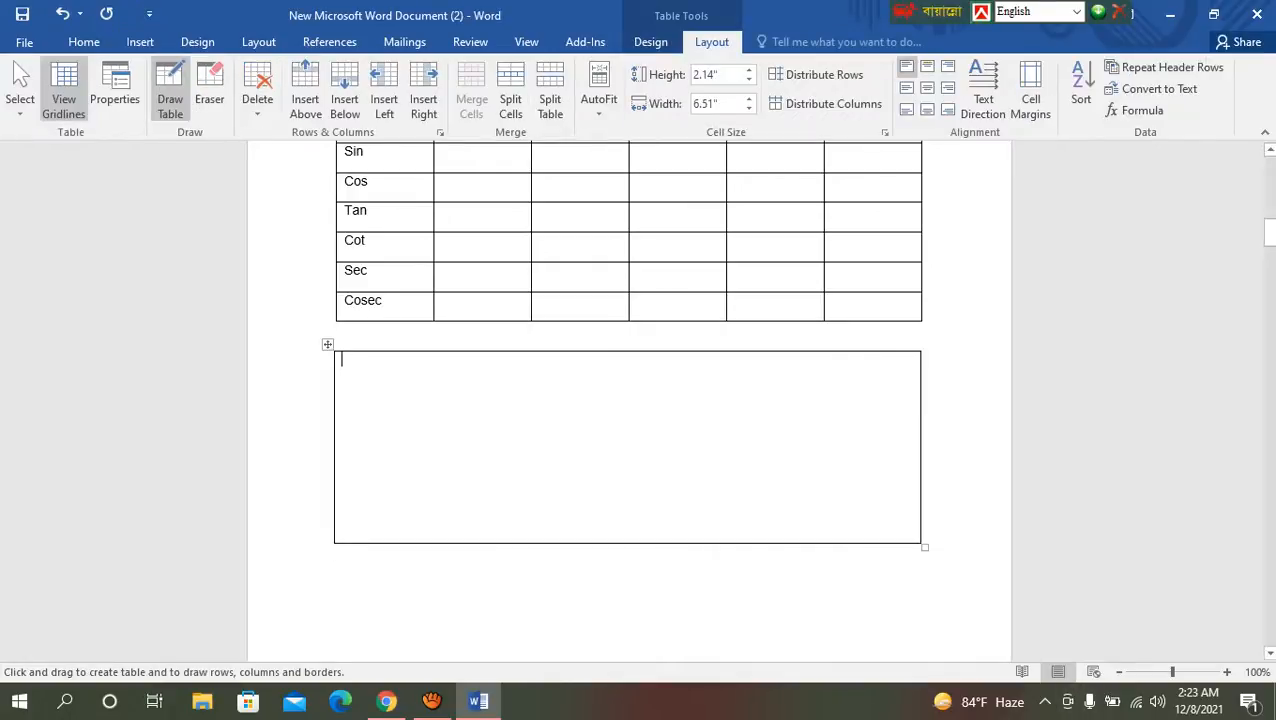
Step: Divide the drawn frame into three columns, the first about 1.87" wide, and separate a header row about 0.46" high
mouse_move(505, 353)
mouse_down()
mouse_move(530, 530)
mouse_move(504, 532)
mouse_up()
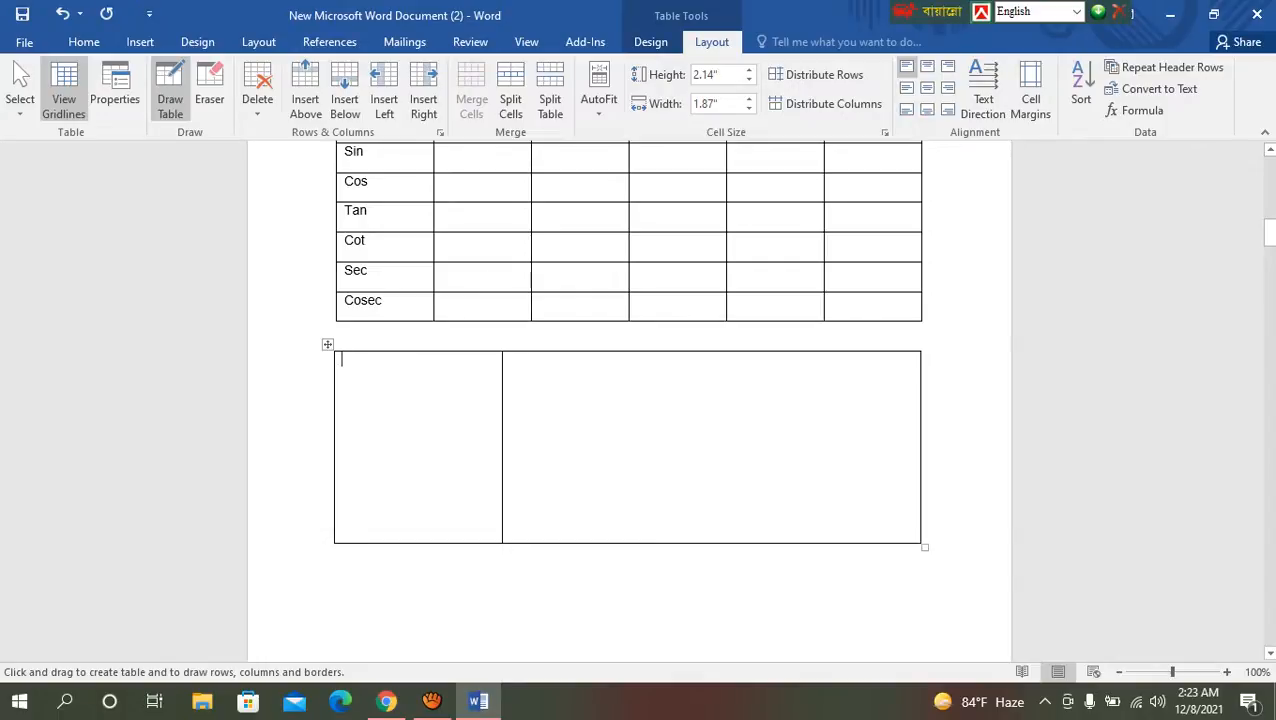
drag(740, 356, 740, 540)
drag(337, 393, 920, 393)
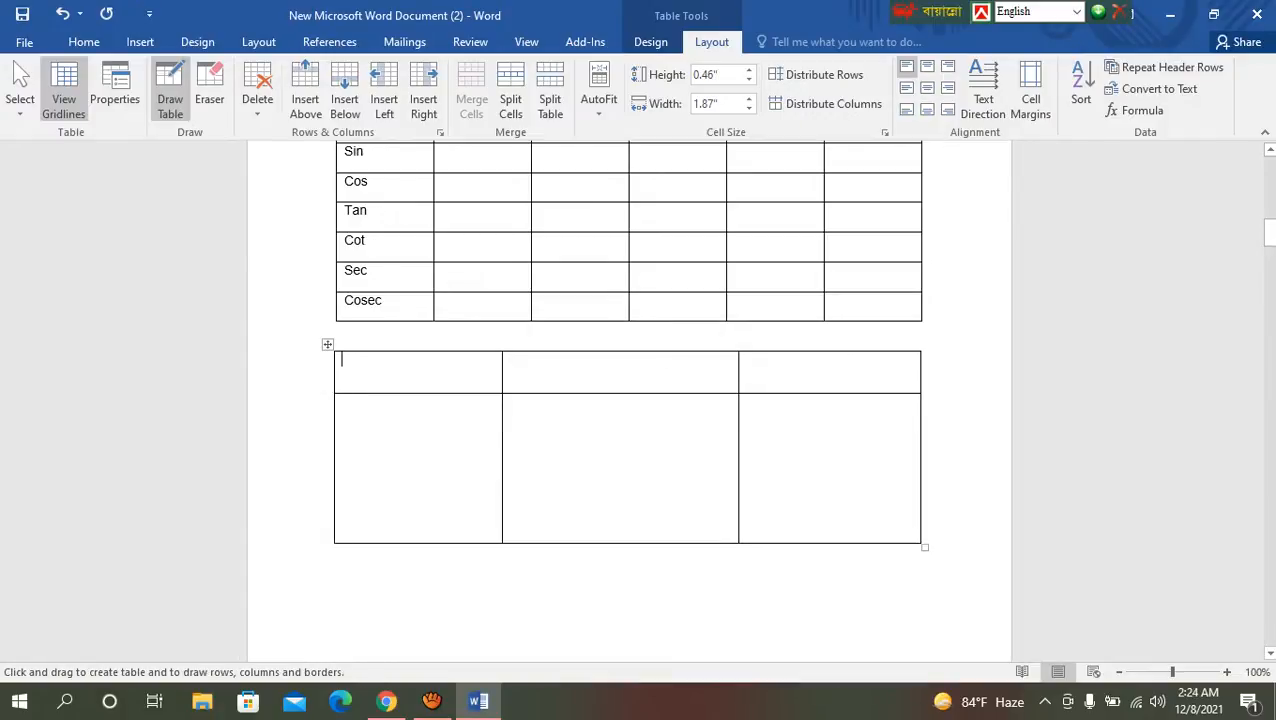
Step: Split the middle cell below the header row into three columns and divide its centre column into three stacked cells
drag(585, 395, 585, 542)
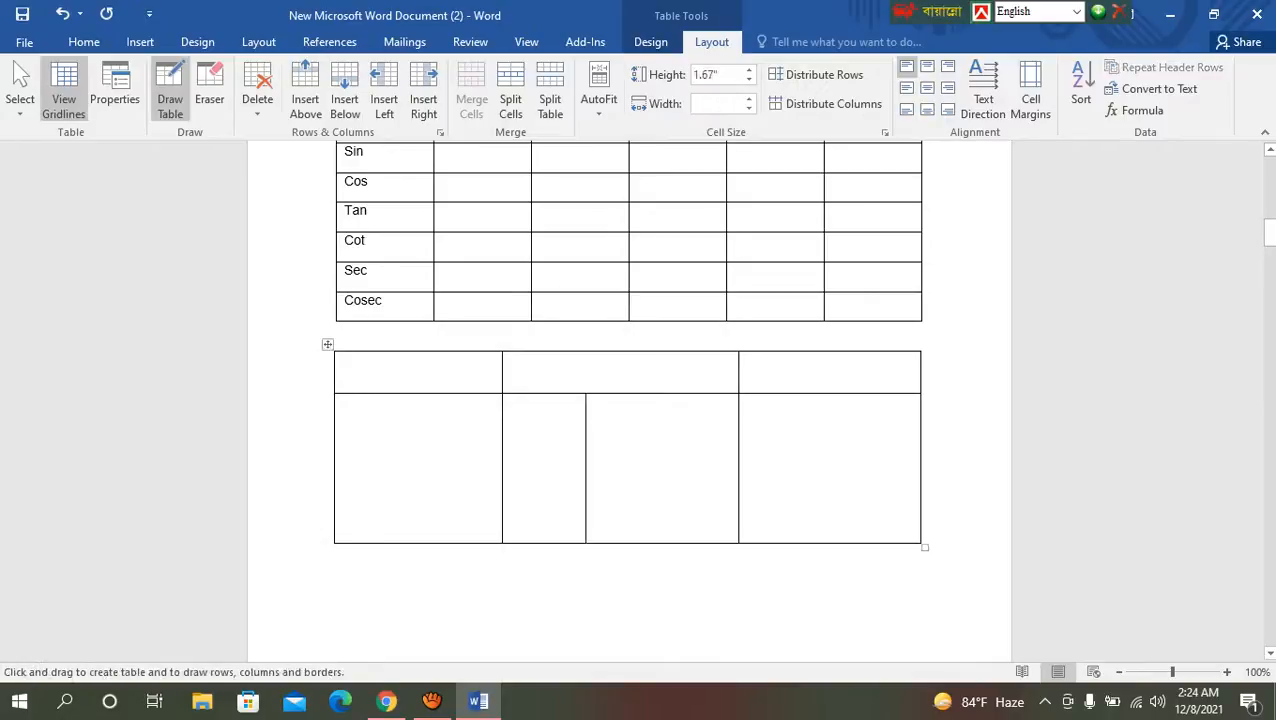
drag(662, 395, 662, 541)
drag(590, 445, 660, 445)
drag(590, 494, 658, 494)
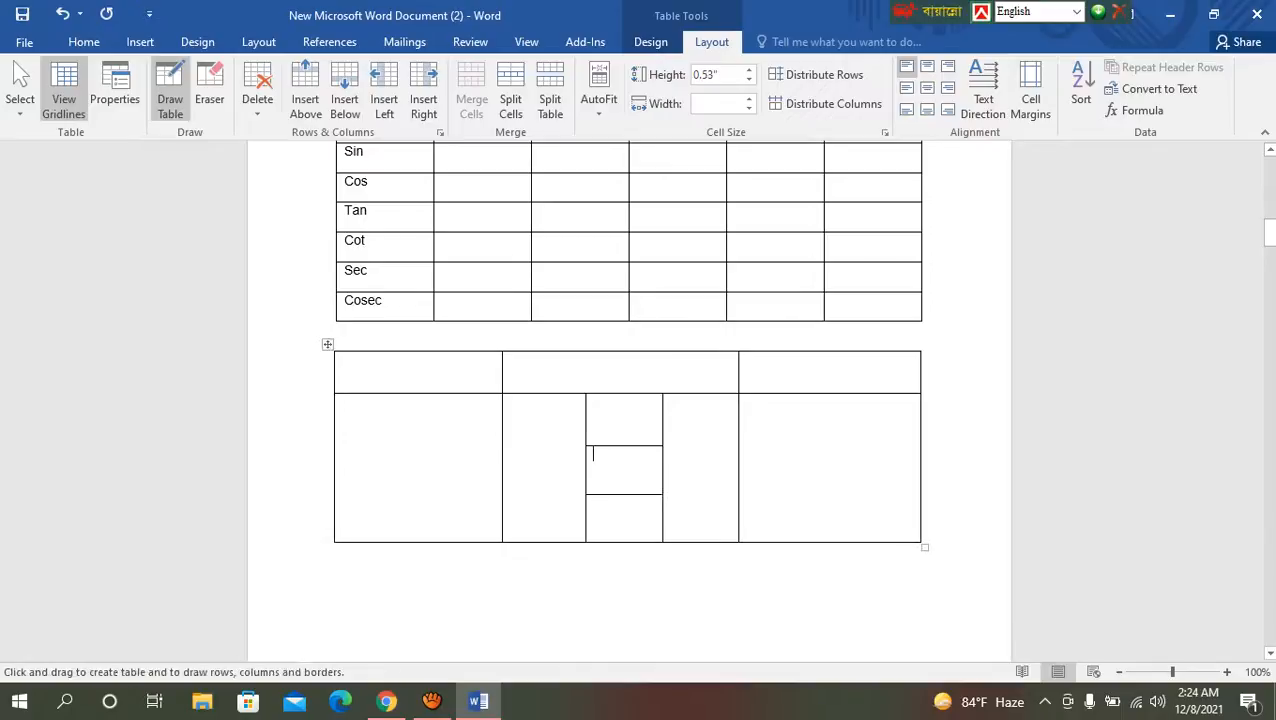
Step: Split the outer cells on both sides below the header row into two columns each and stop drawing
drag(830, 397, 830, 540)
drag(396, 397, 396, 540)
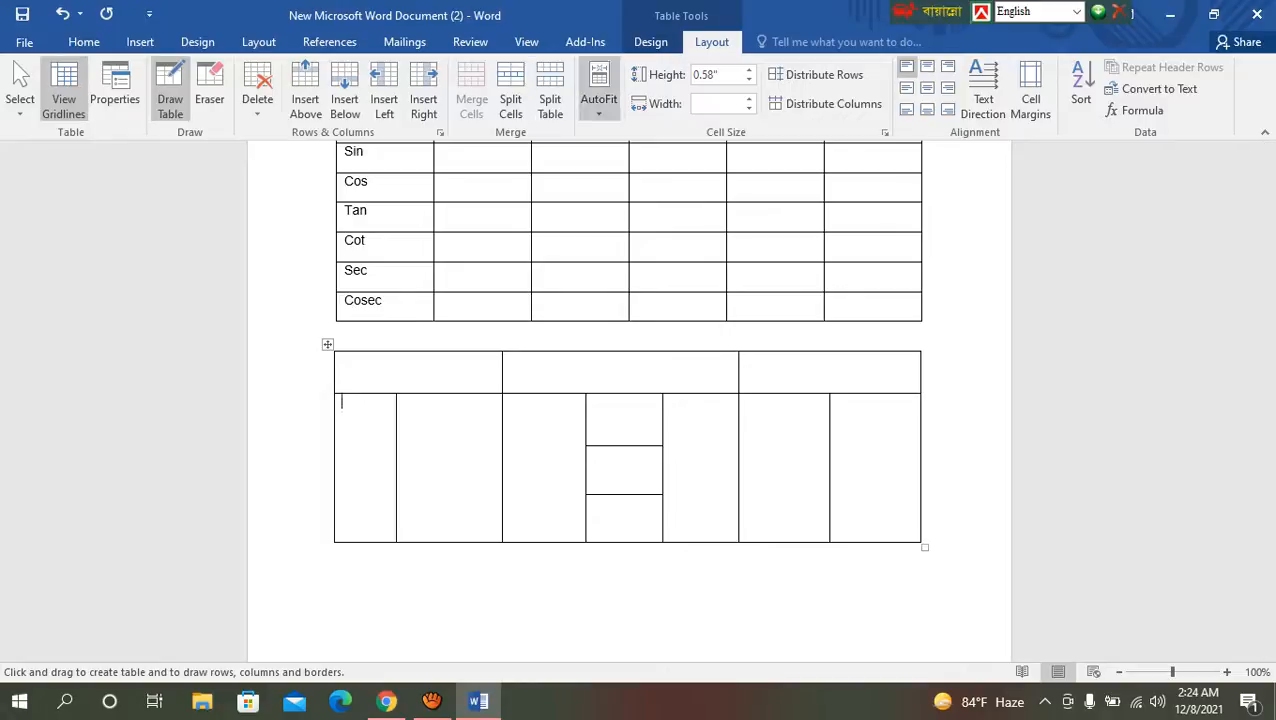
key(Escape)
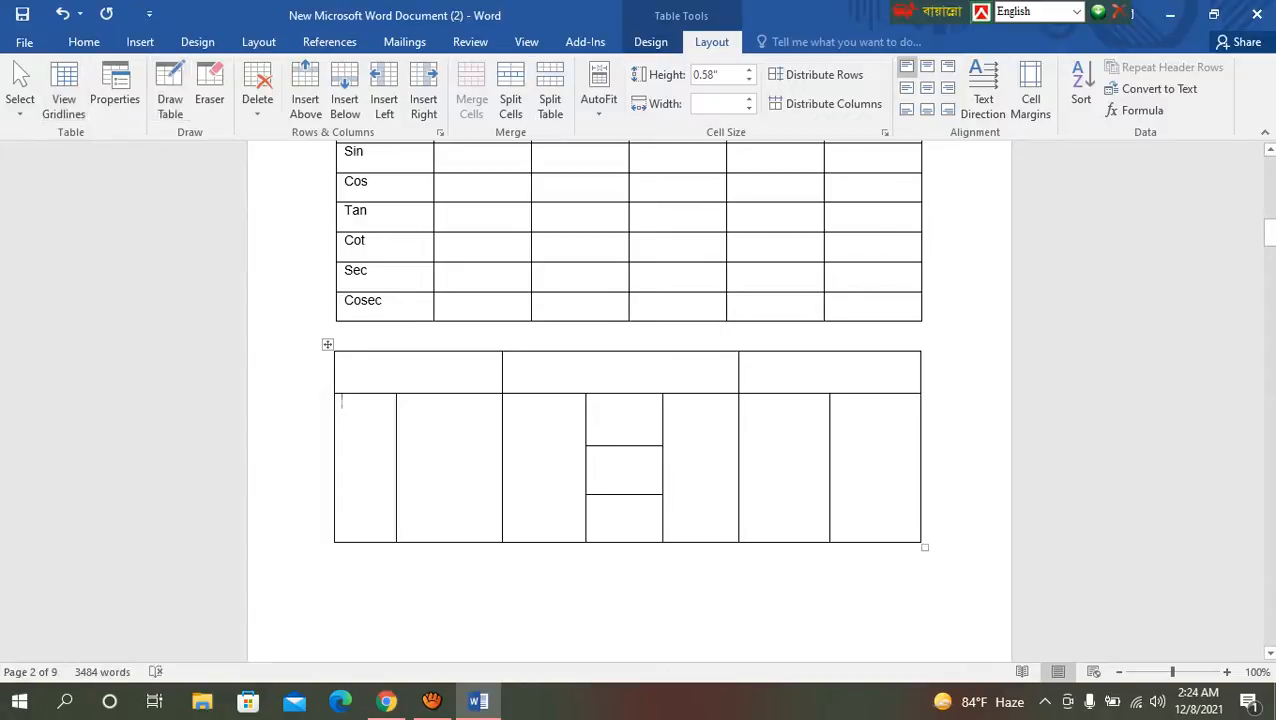
Step: Draw two small separate boxes beneath the drawn table, the first about 1.55" wide and 0.4" high
click(513, 552)
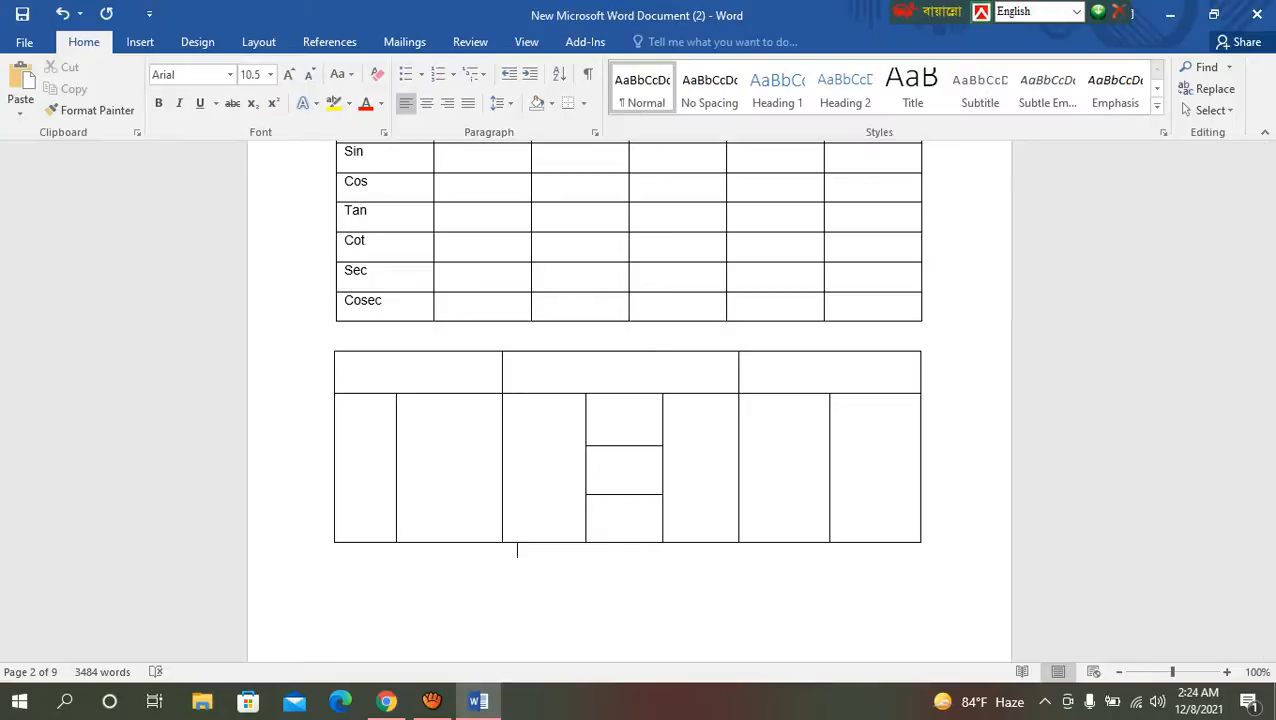
click(140, 41)
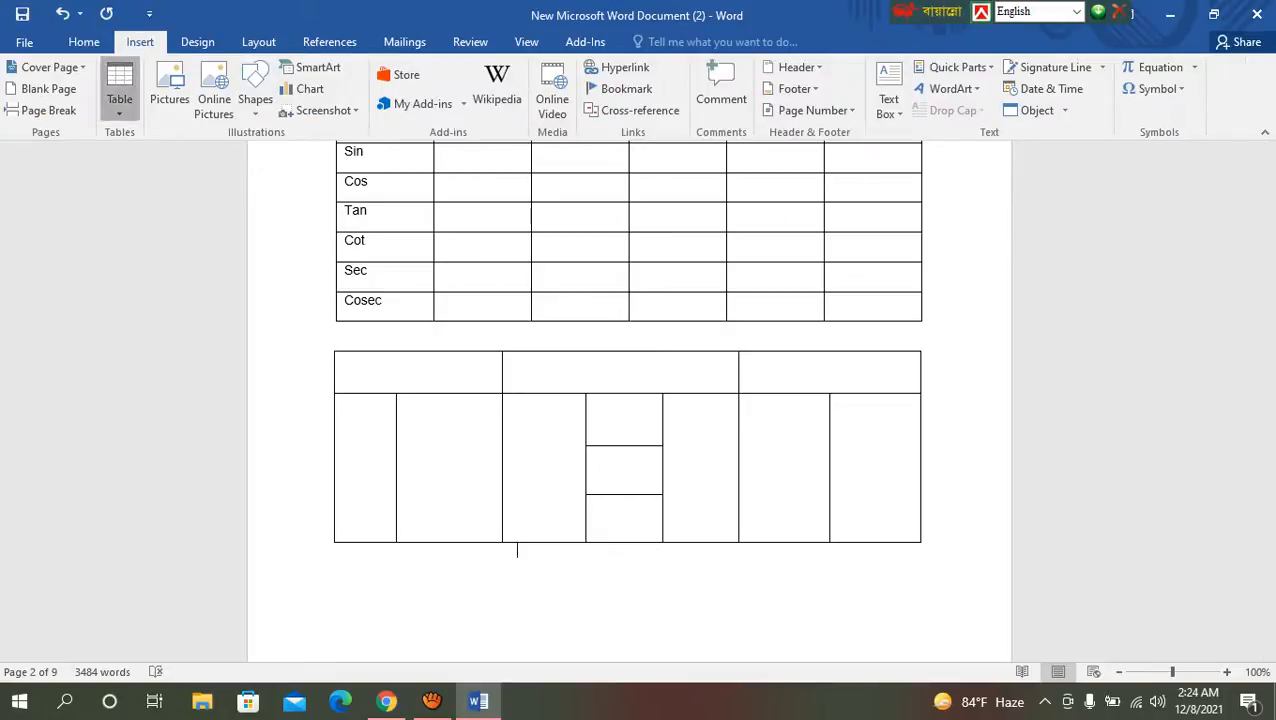
click(119, 95)
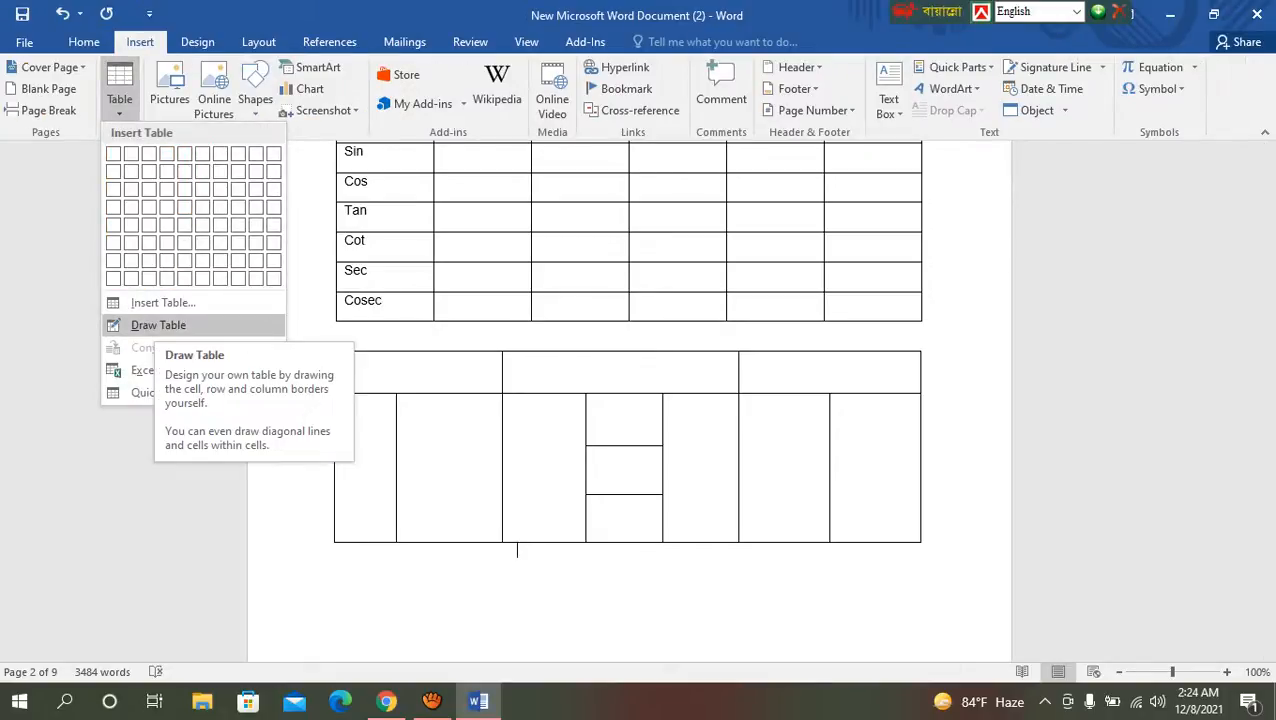
click(158, 325)
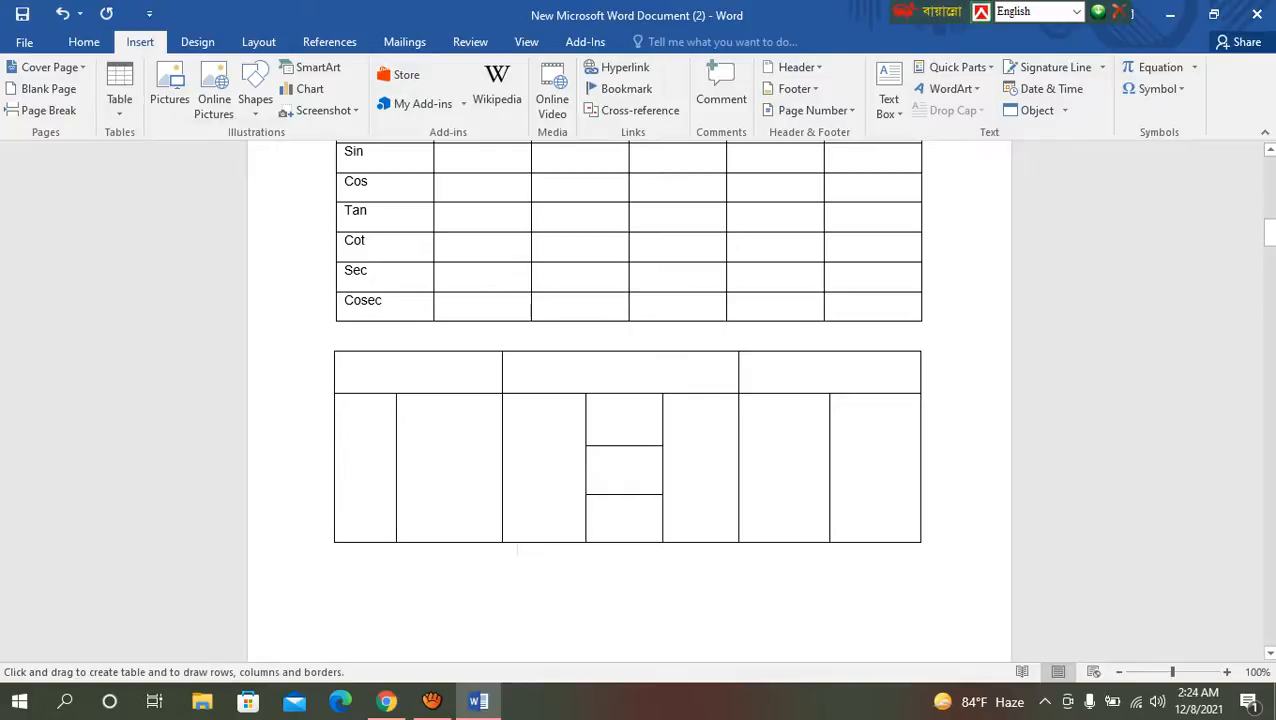
drag(460, 570, 600, 605)
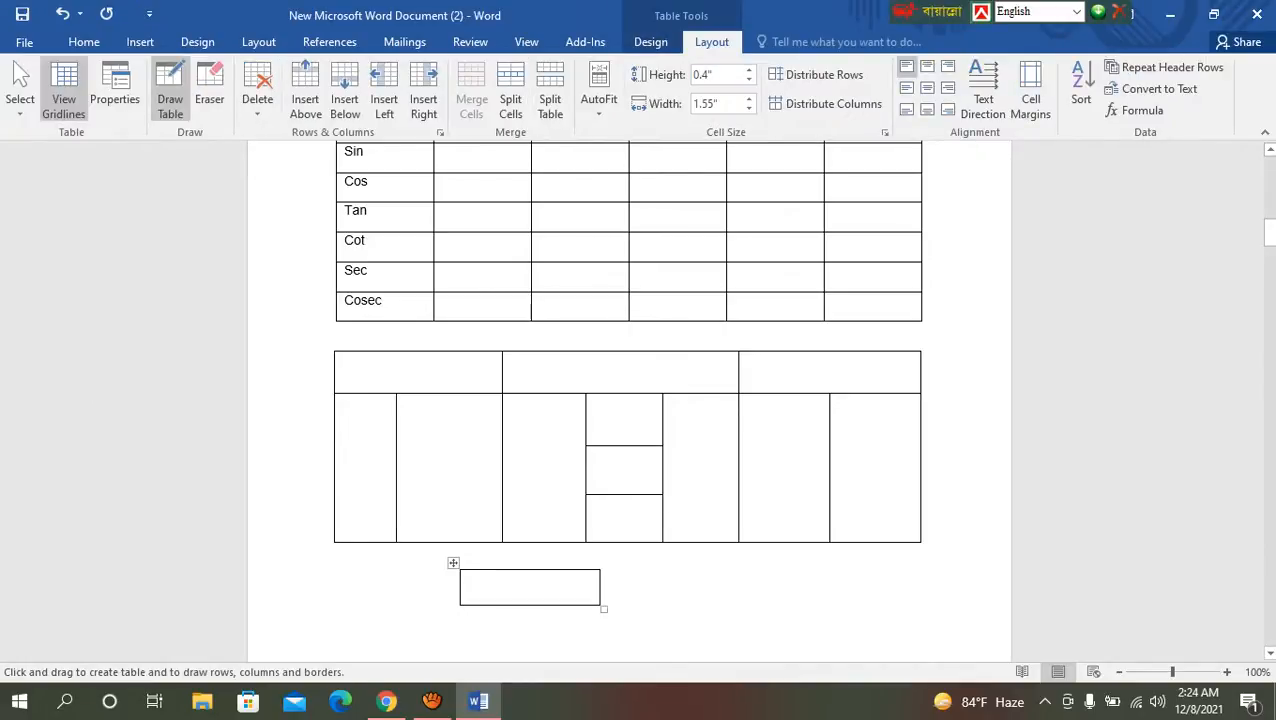
click(650, 41)
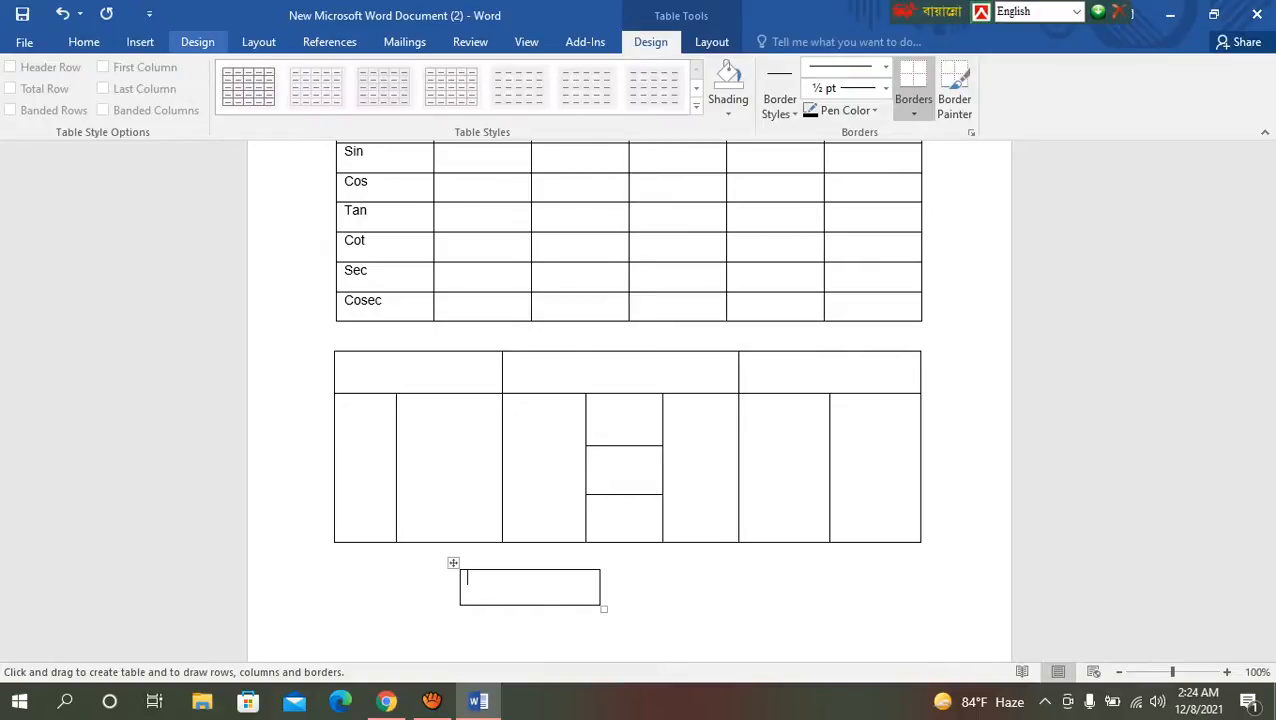
click(140, 41)
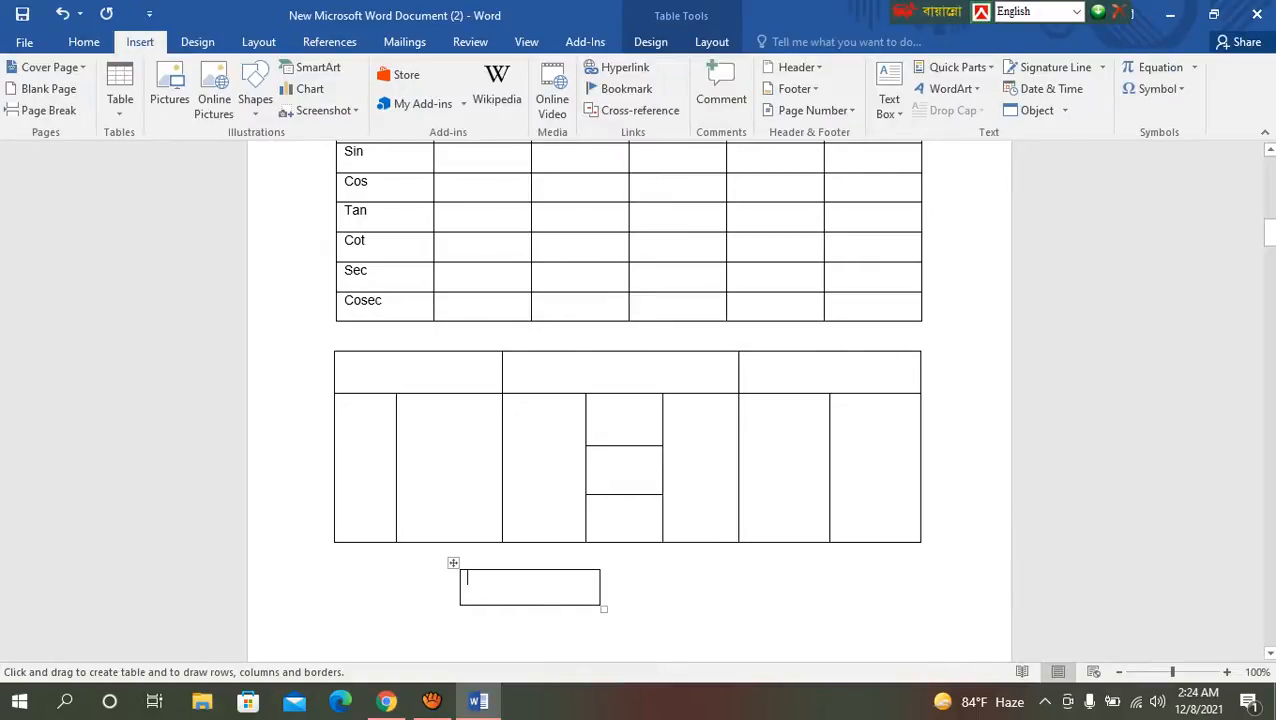
drag(699, 607, 720, 632)
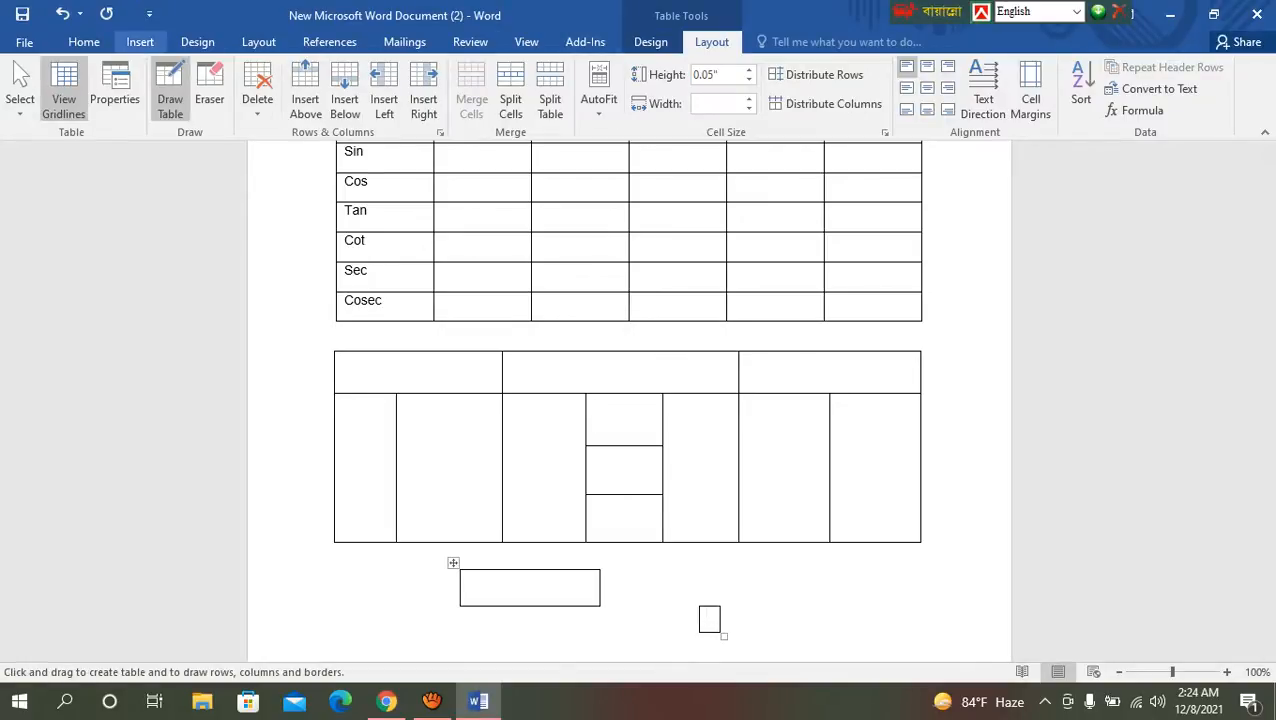
Step: Leave table drawing and try to undo the two small boxes beneath the drawn table
click(140, 41)
click(119, 92)
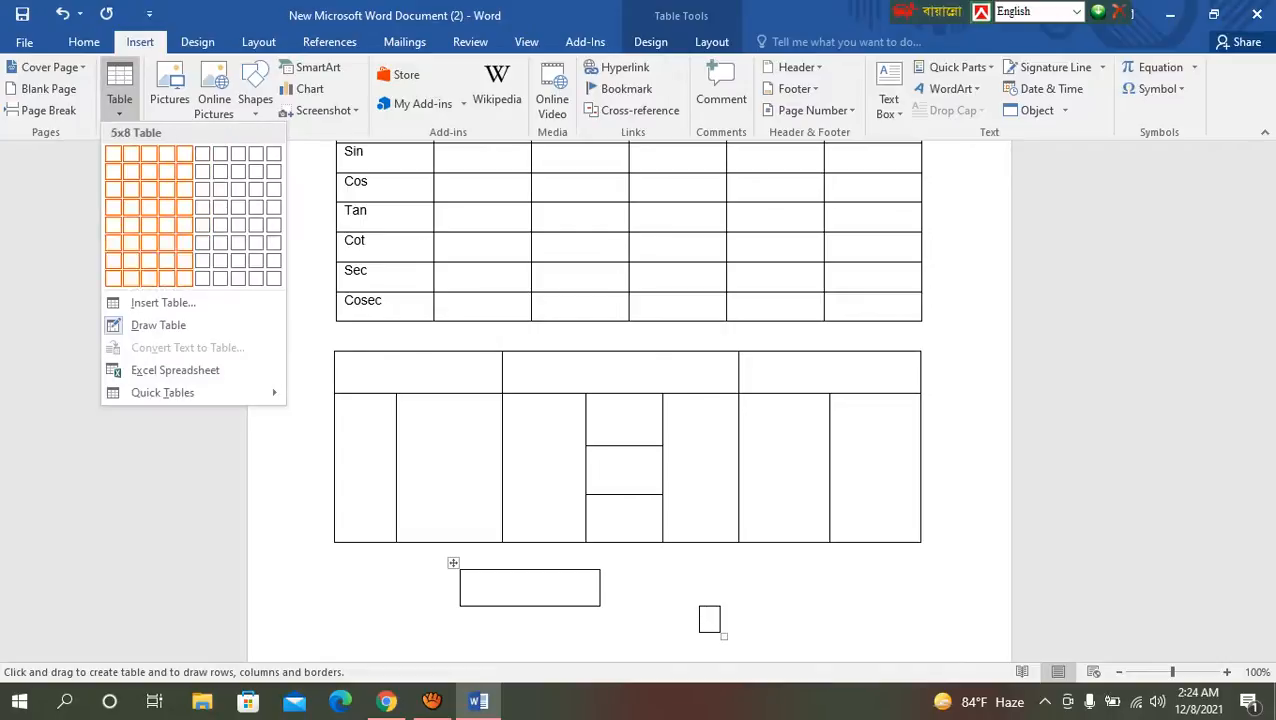
click(158, 325)
key(Escape)
key(Down)
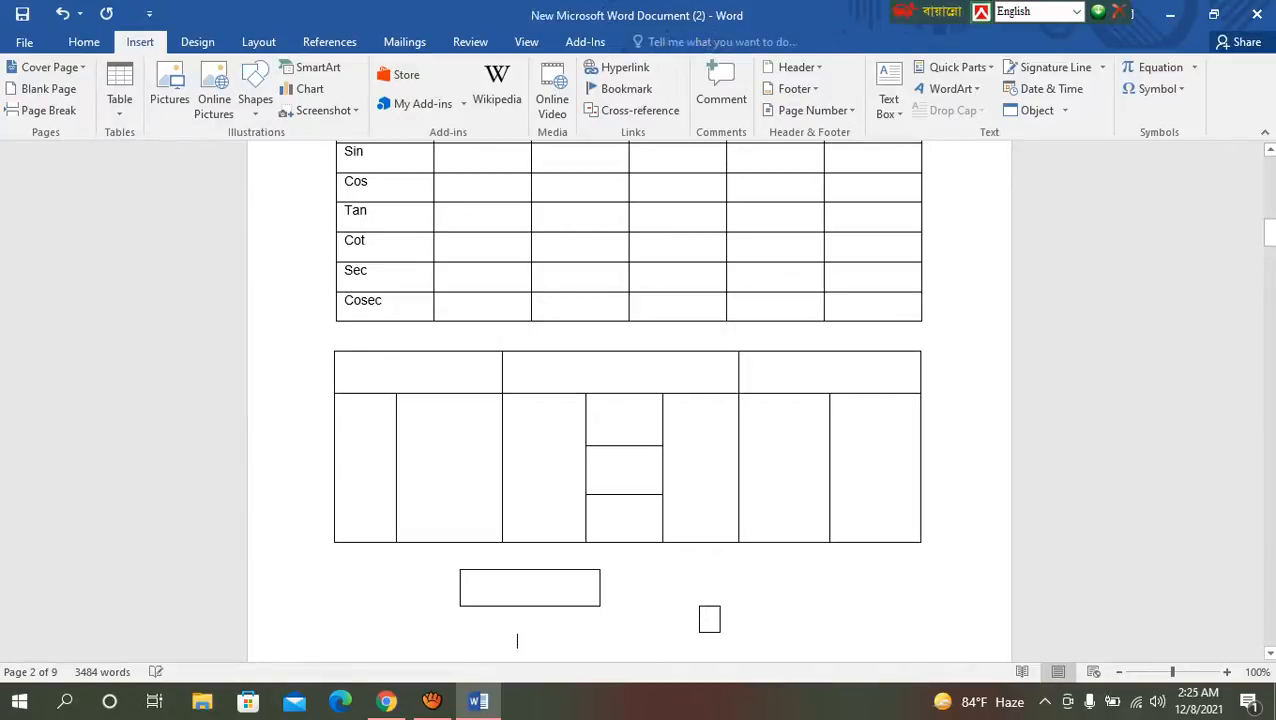
key(Left)
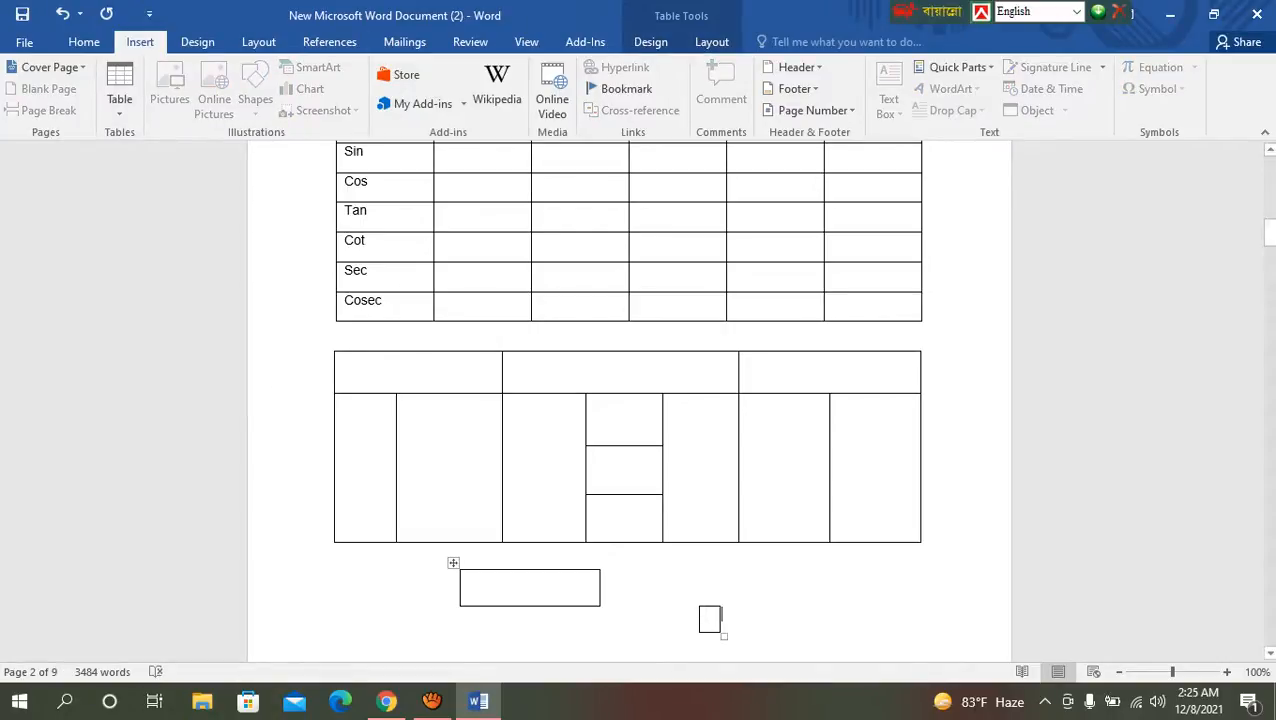
key(ctrl+z)
key(ctrl+z)
key(ctrl+z)
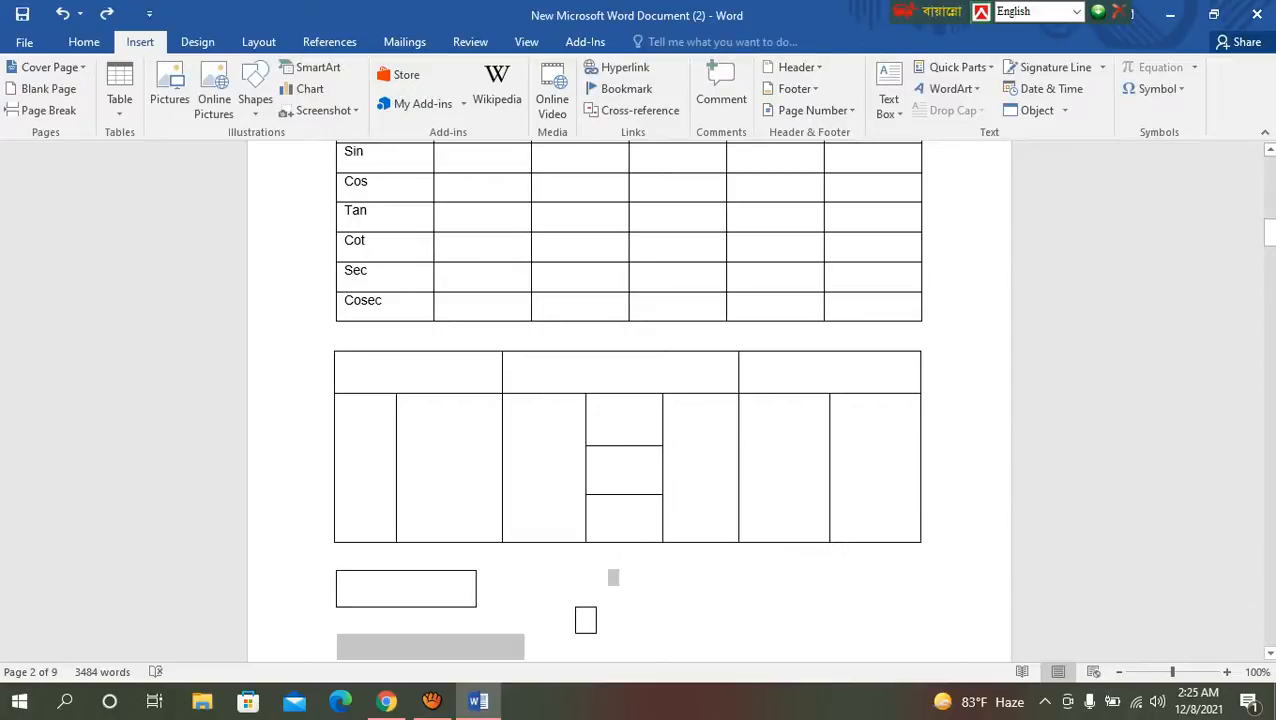
Step: Delete the two small boxes beneath the drawn table together with the blank lines around them
scroll(607, 530, down, 3)
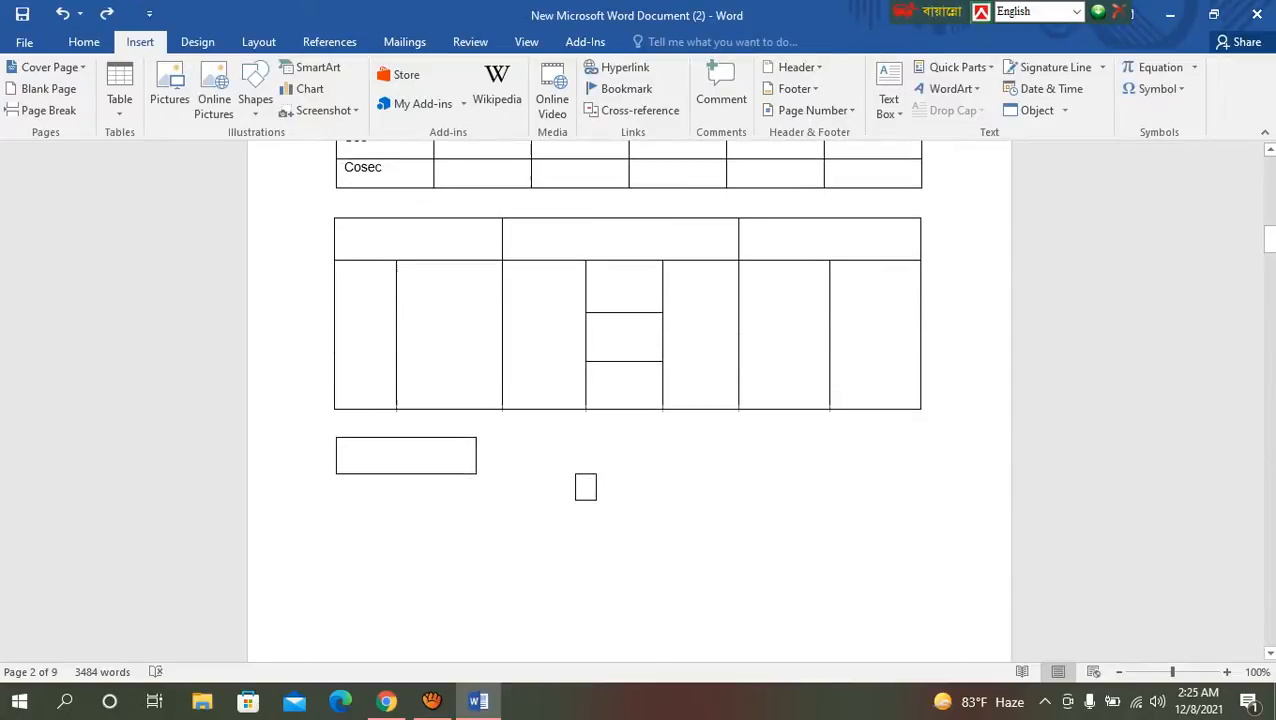
drag(608, 443, 430, 453)
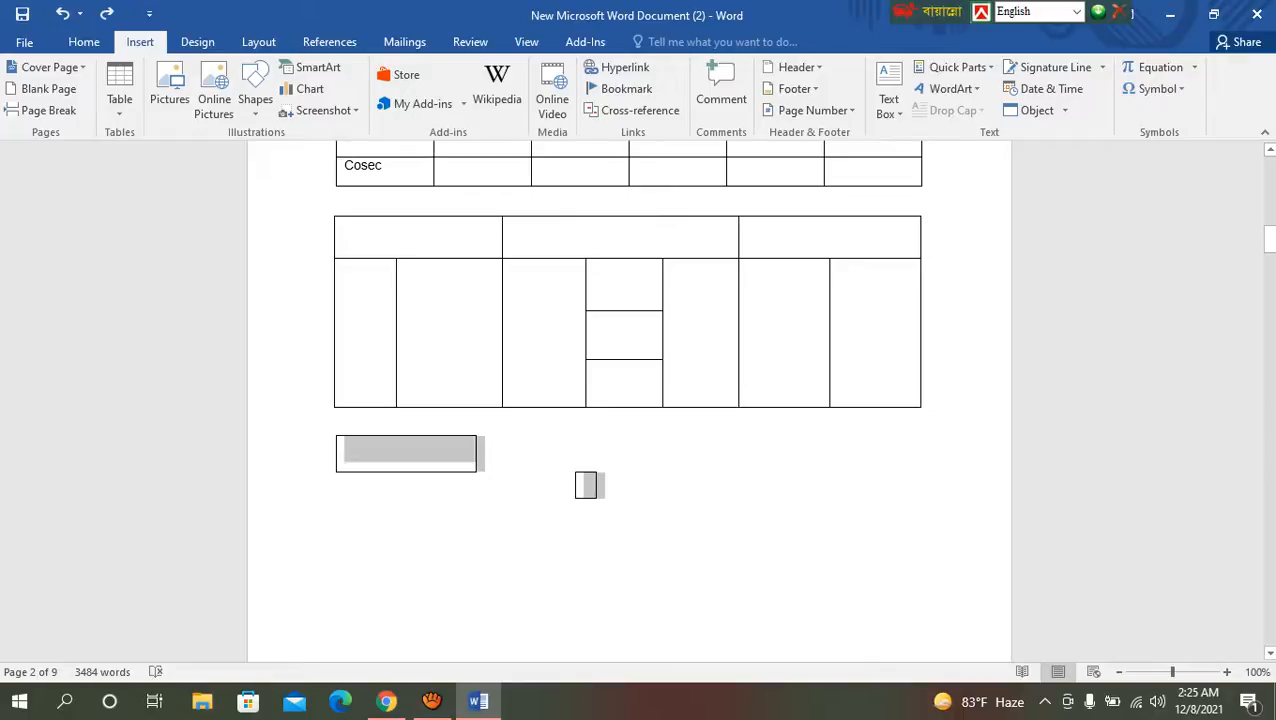
click(385, 453)
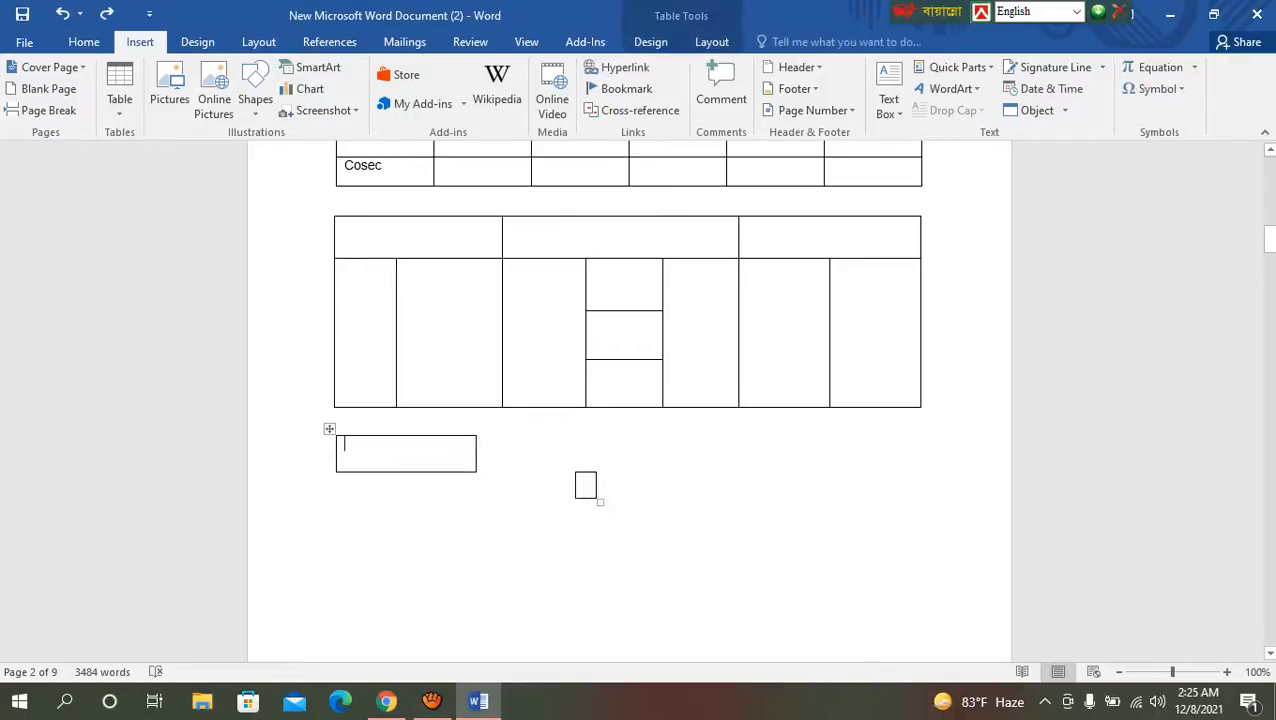
click(330, 429)
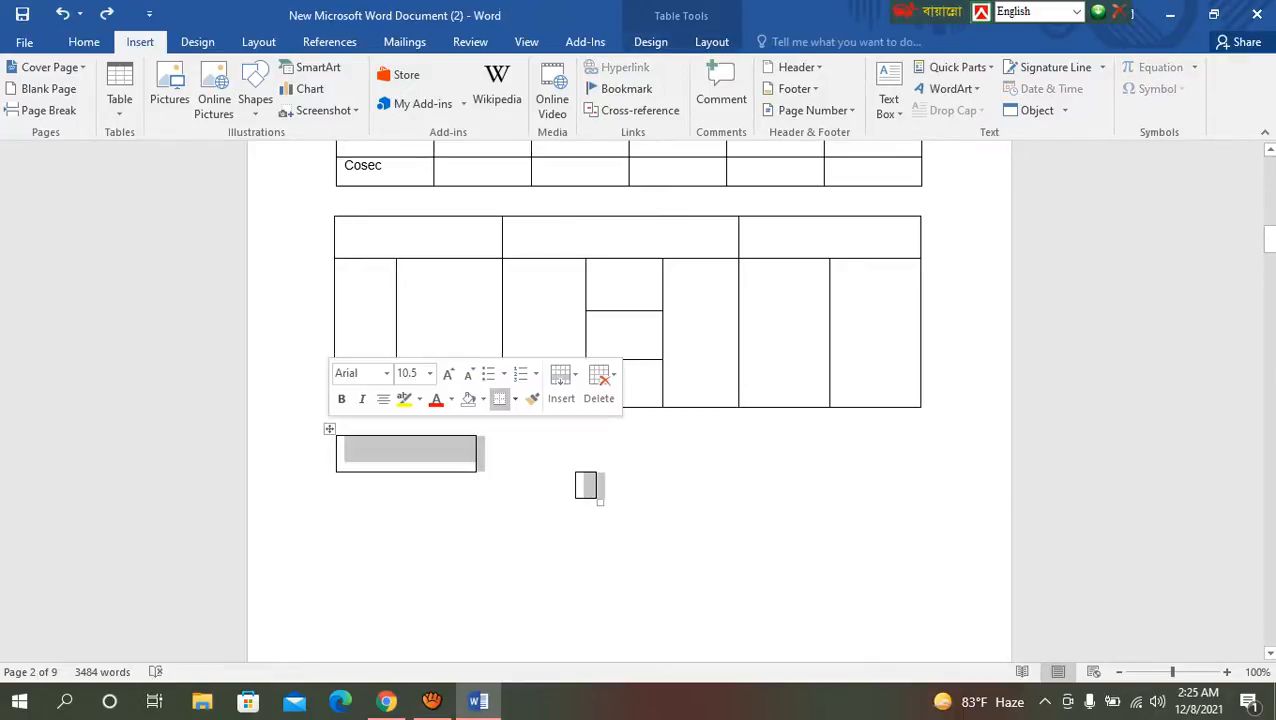
click(390, 453)
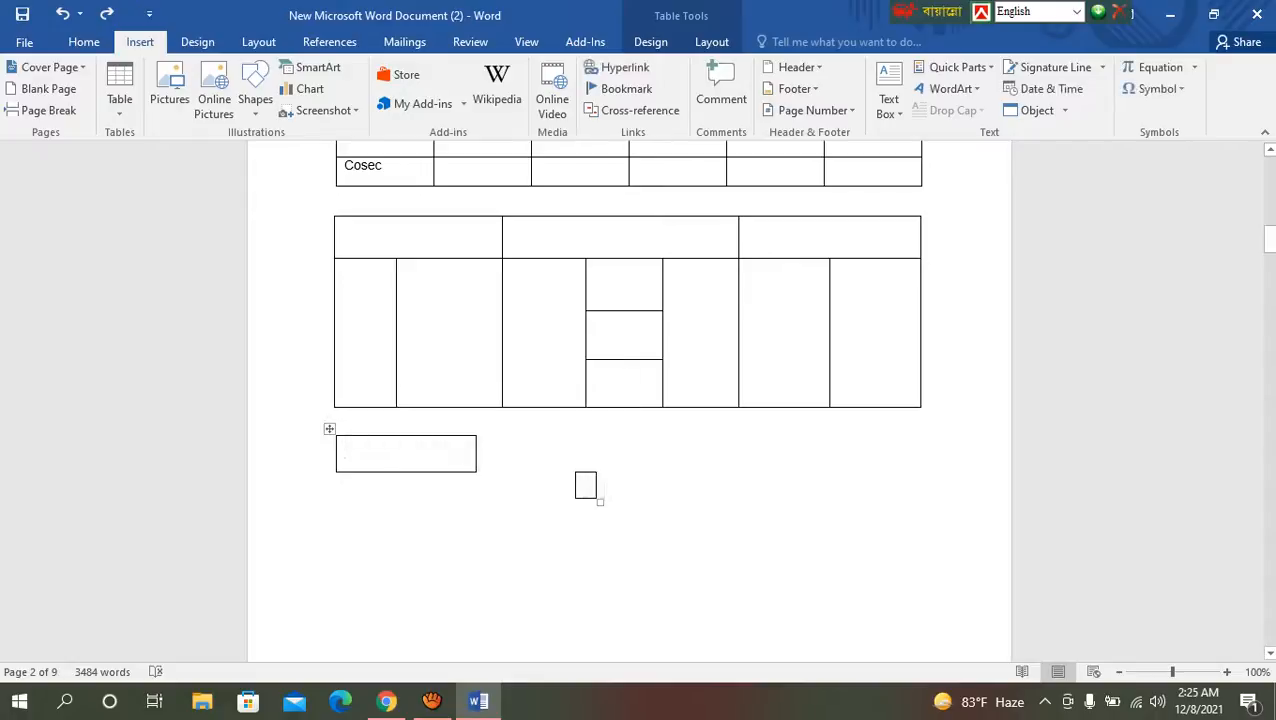
click(480, 447)
drag(338, 421, 514, 512)
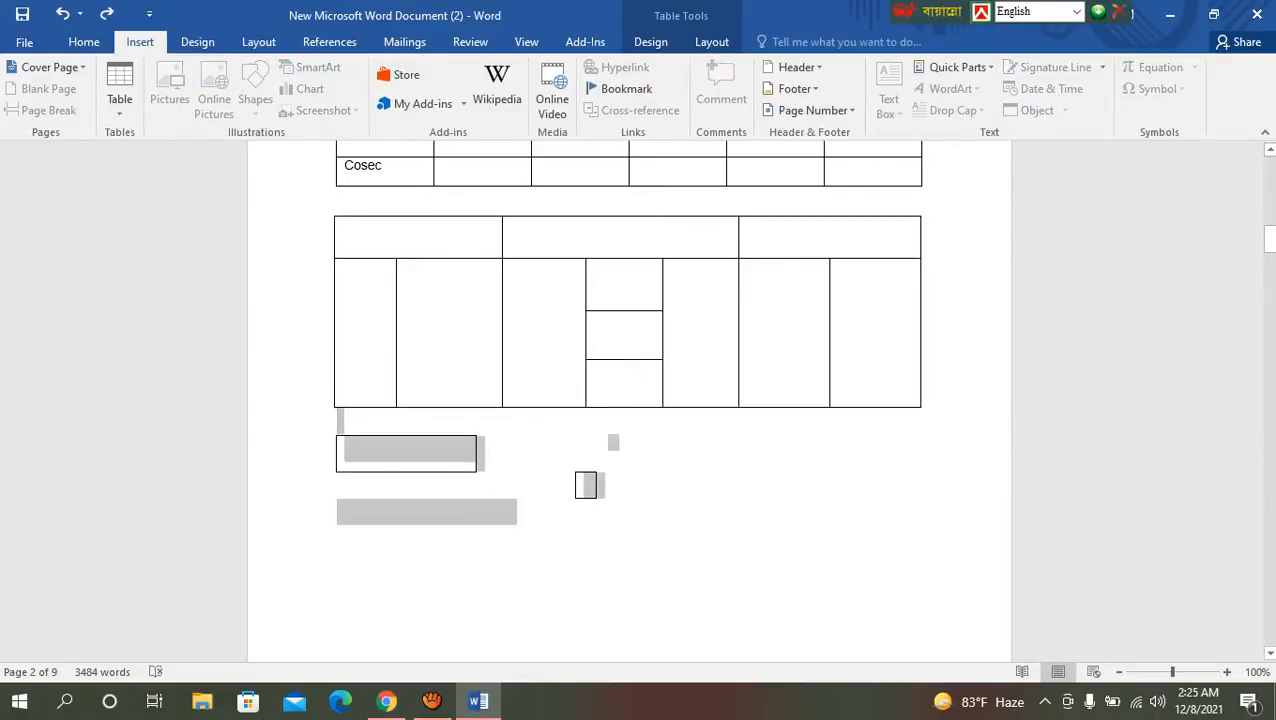
text(Lorem ipsum dolor sit amet, consectetur adipiscing elit. Pellentesque tristique tortor nec tortor feugiat lacinia. Curabitur ac nunc sollicitudin, finibus metus sit amet, eleifend lacus. Phasellus a neque odio. Quisque non velit sem. Interdum et malesuada fames ac ante ipsum primis in faucibus. Suspendisse consectetur odio est, auctor rhoncus eros maximus vestibulum. Cras tincidunt augue at lacus venenatis iaculis. Vestibulum cursus, ipsum vel scelerisque volutpat, ante purus scelerisque elit, non tristique dui nibh vel magna. Donec in ex eget odio porta viverra at nec dui. Nulla facilisi. Cras malesuada purus at eros ultricies, ac euismod elit iaculis. Praesent laoreet aliquam diam vitae rhoncus. Sed cursus, orci et commodo cursus, ipsum ante porttitor massa, a congue neque orci id nisi. Cras ultricies eros lorem. Phasellus nisl augue, placerat quis risus et, molestie sagittis metus. Etiam condimentum turpis neque, in commodo nisi consequat ac. Suspendisse sed odio libero. Aliquam erat volutpat. Sed sagittis, elit a aliquet faucibus, urna tortor sodales tortor, quis laoreet massa lectus sed dui. Nullam dignissim euismod leo id consectetur. Fusce vel turpis felis. Ut at accumsan dui.)
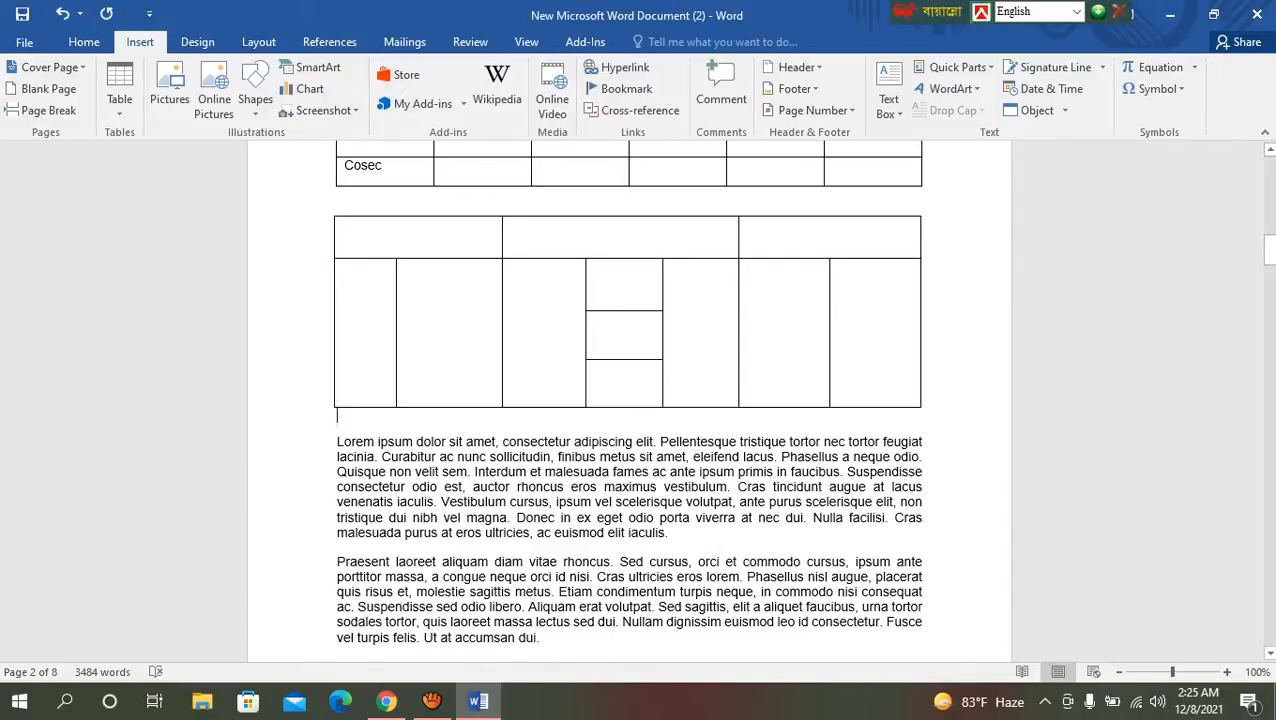
Step: Add empty paragraphs below the drawn table until the Lorem Ipsum text moves onto the following page
key(Return)
key(Return)
key(Return)
key(Return)
key(Return)
key(Return)
key(Return)
key(Return)
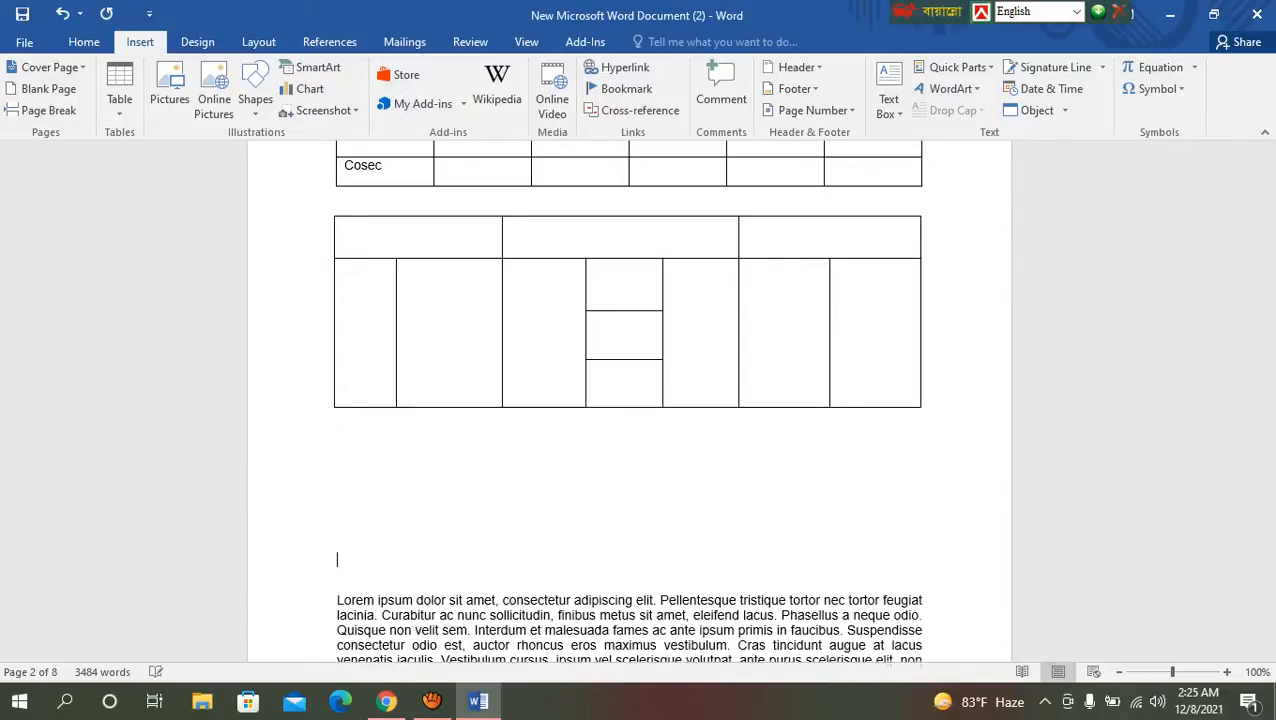
key(Return)
key(Return)
key(Return)
key(Return)
key(Return)
key(Return)
key(Return)
key(Return)
key(Return)
key(Return)
key(Return)
key(Return)
key(Return)
key(Return)
key(Return)
key(Return)
key(Return)
key(Return)
key(Return)
key(Return)
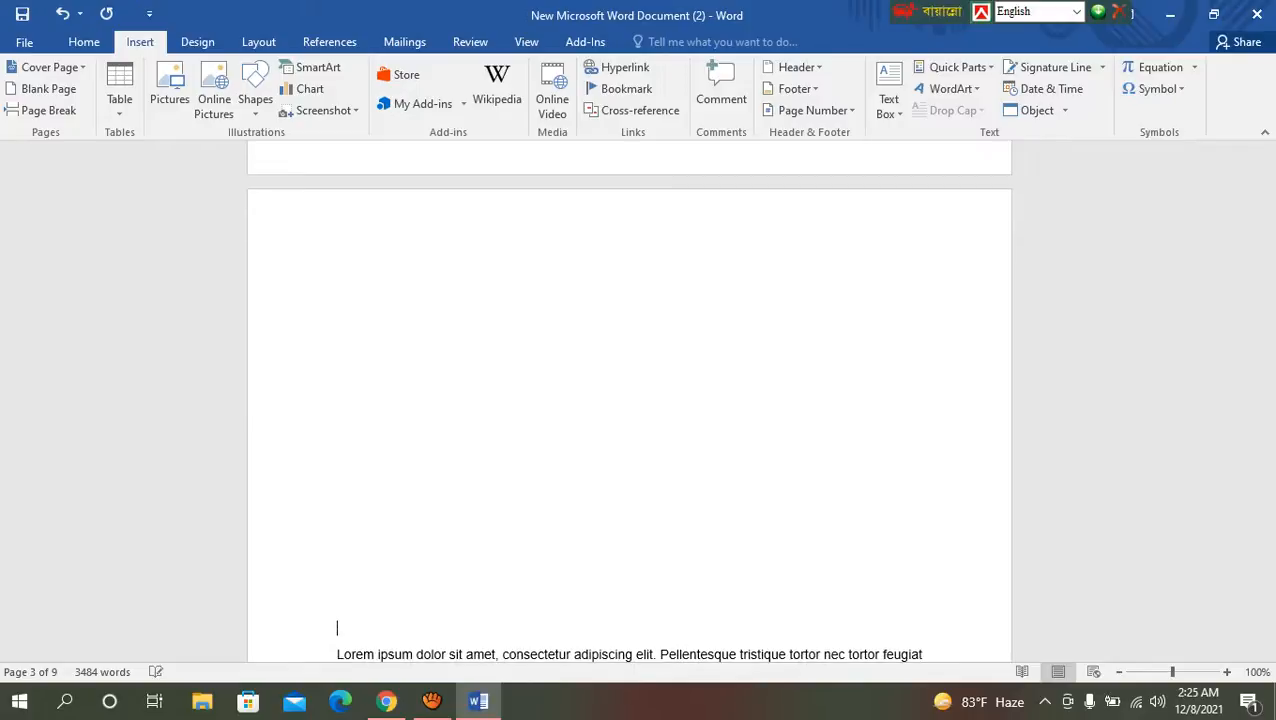
scroll(528, 173, up, 10)
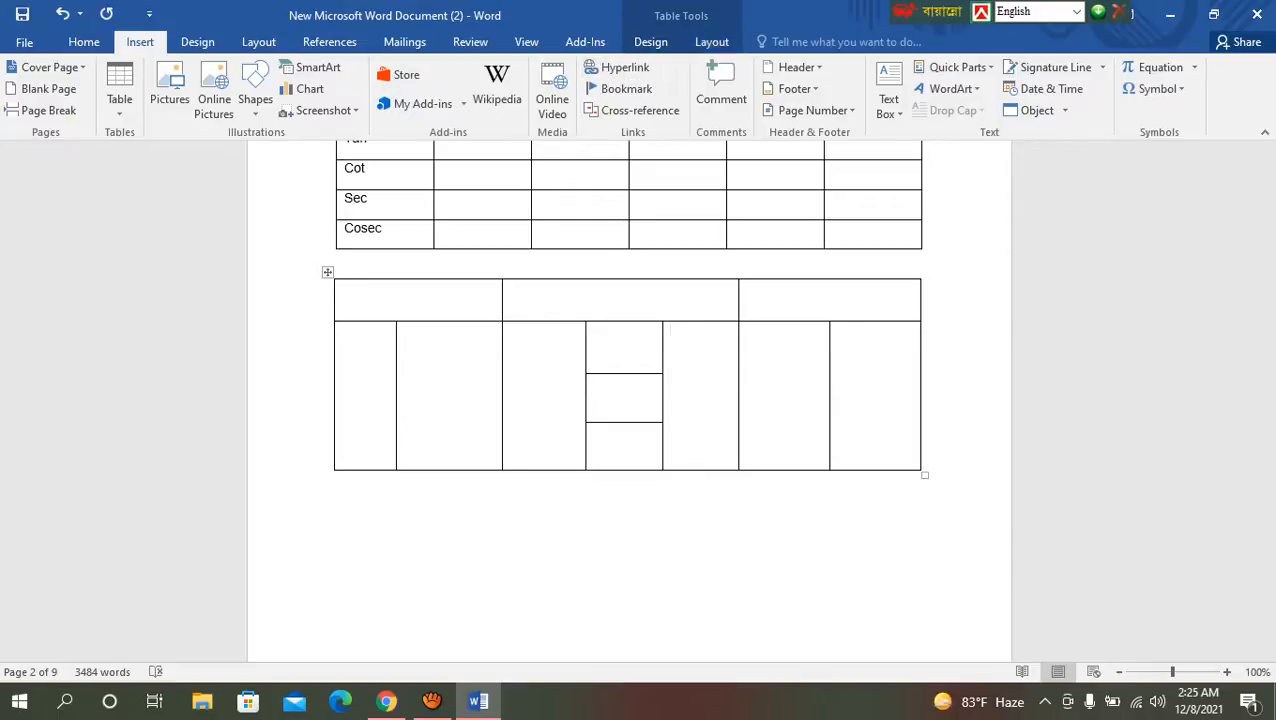
click(432, 701)
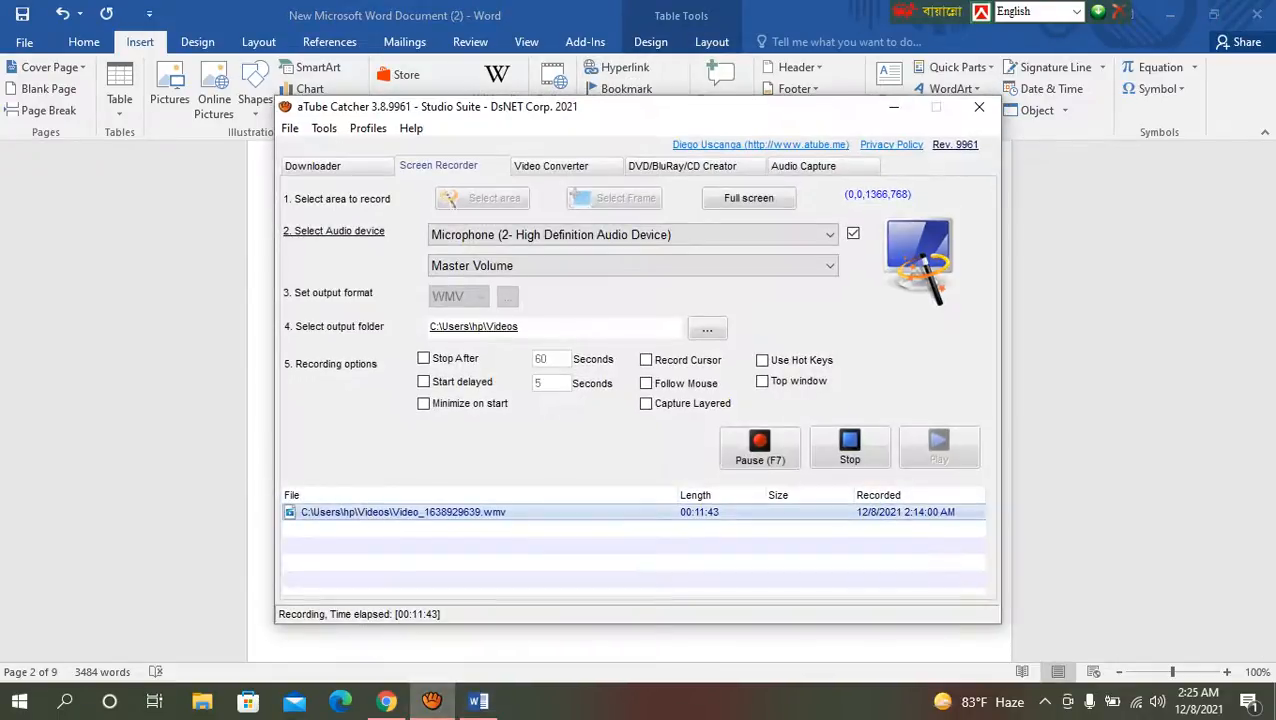
click(893, 107)
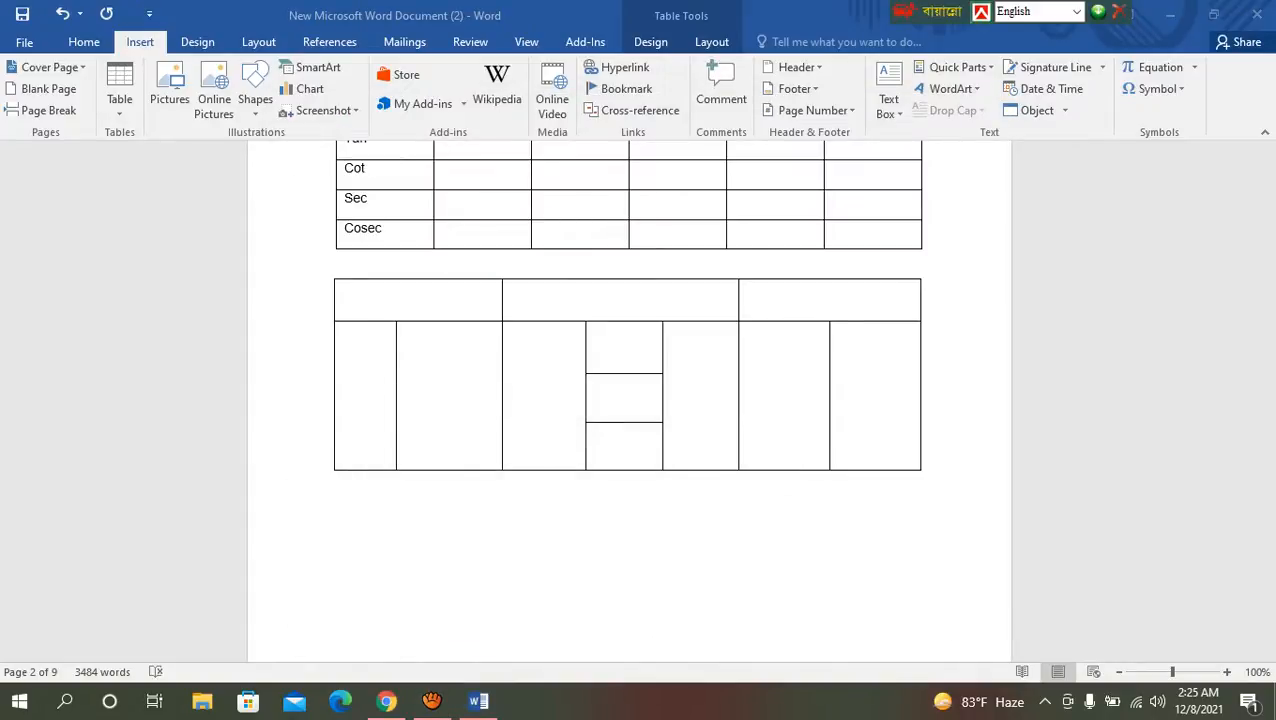
Step: Apply the orange banded style from the seventh row of the Grid Tables styles to the hand-drawn table
click(670, 329)
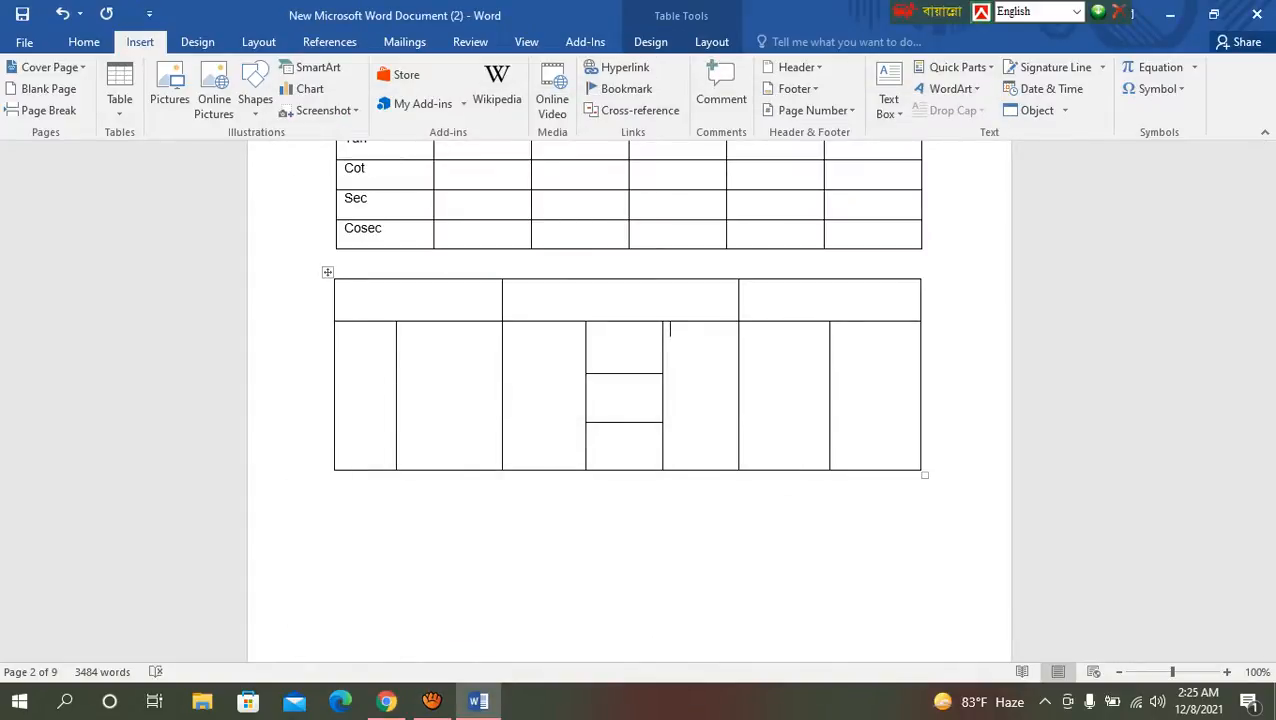
click(650, 41)
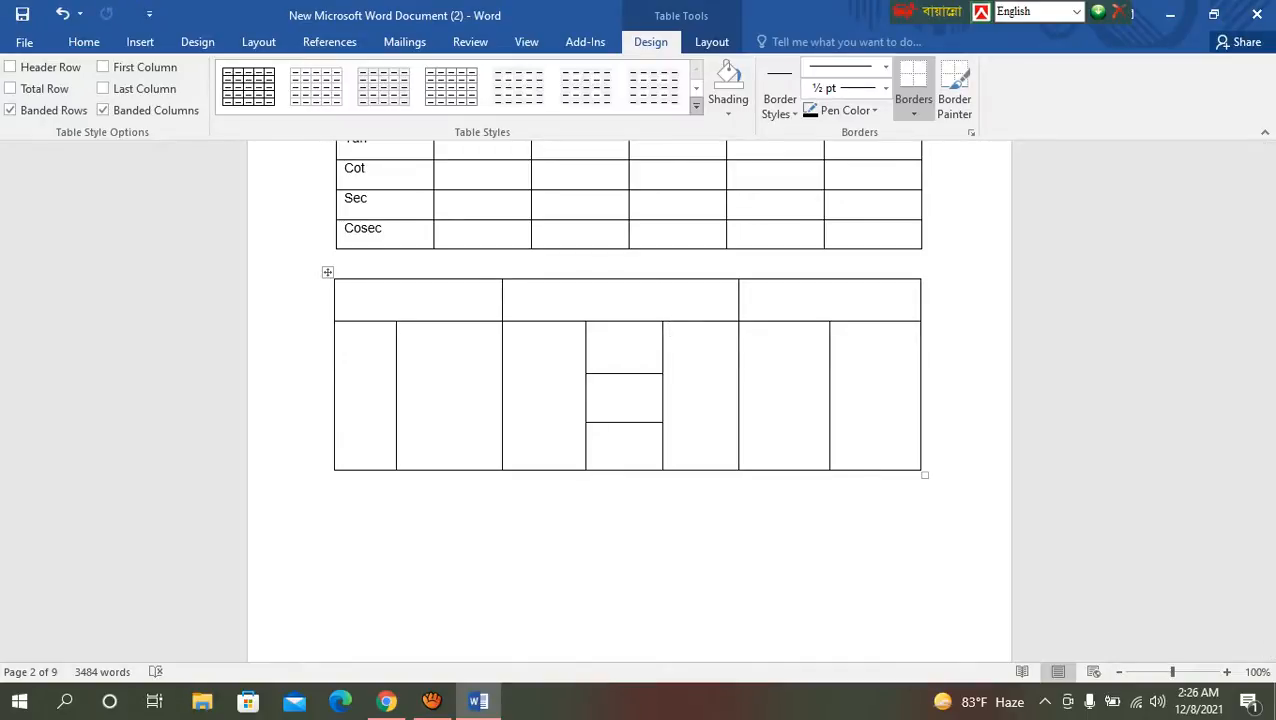
click(696, 105)
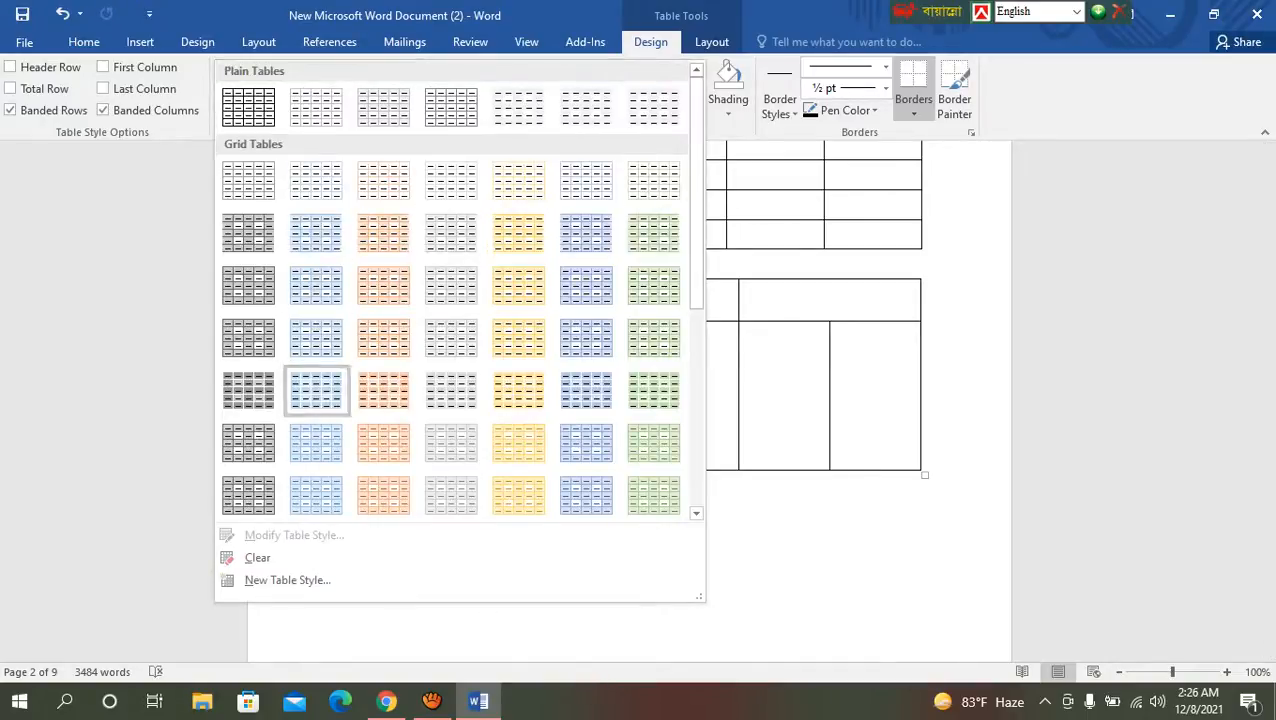
key(Escape)
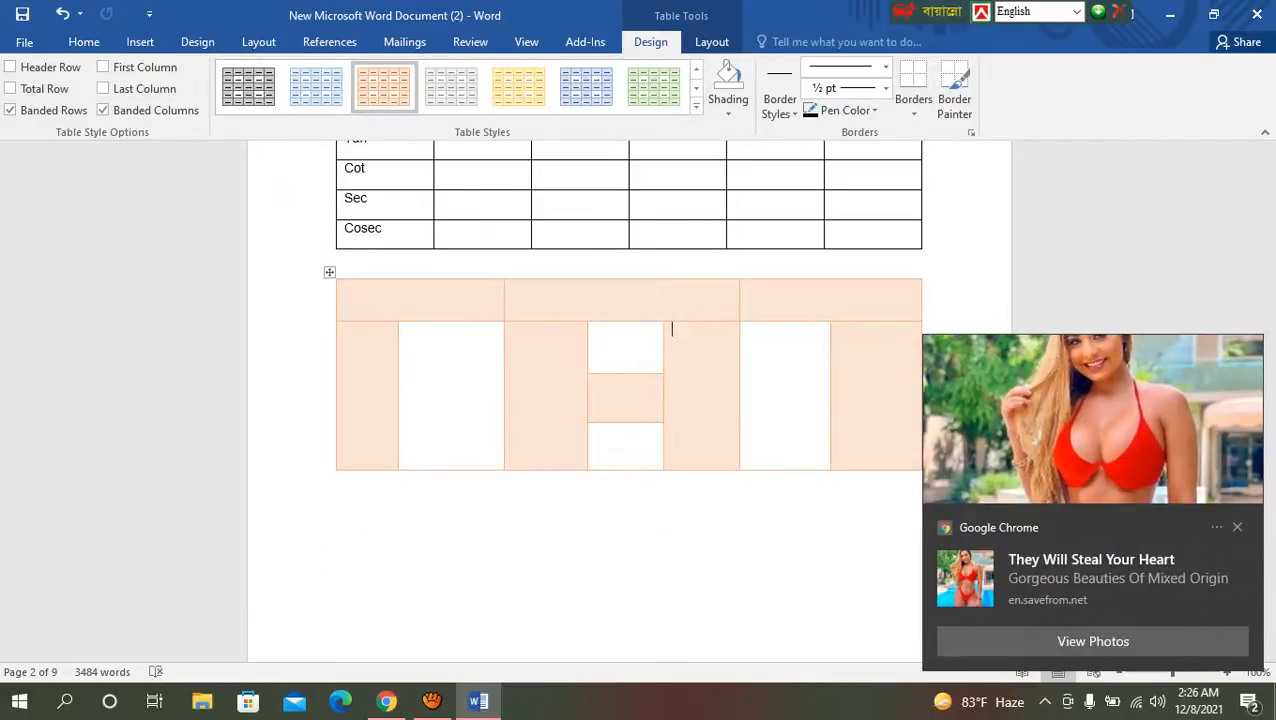
Step: Clear the Google Chrome notifications from the Windows notification centre
click(1248, 702)
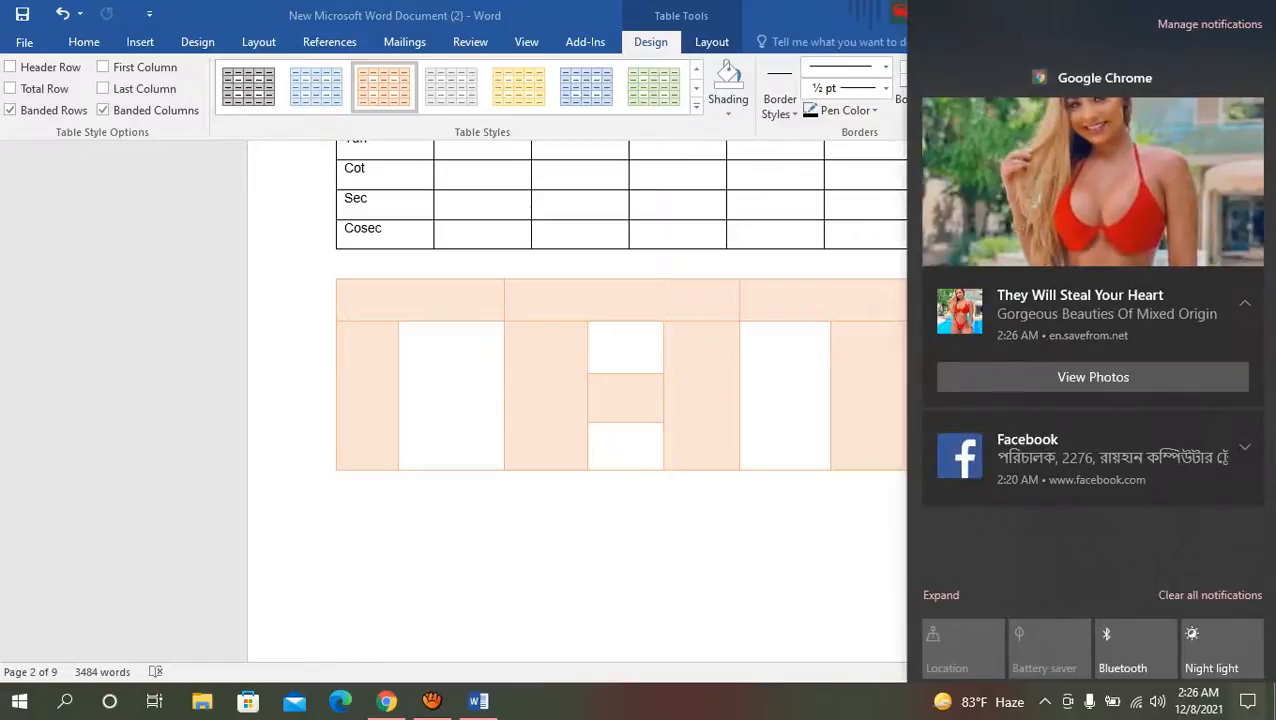
click(1241, 77)
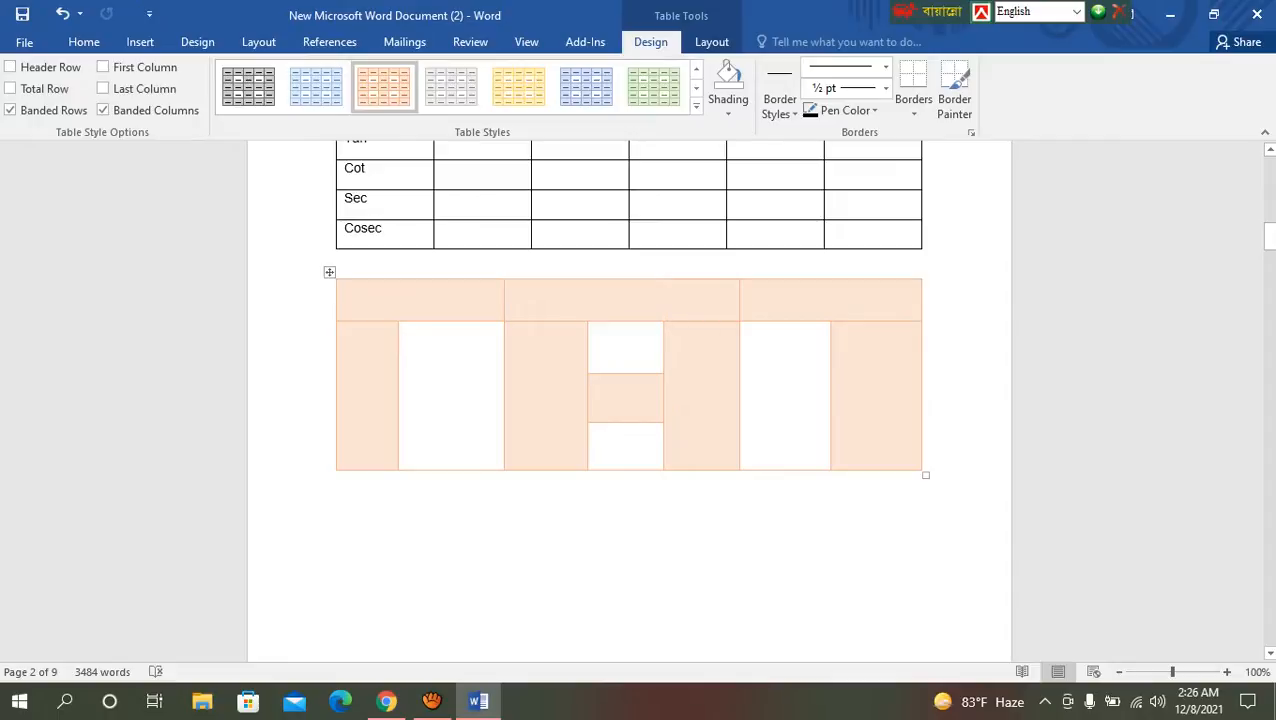
click(696, 105)
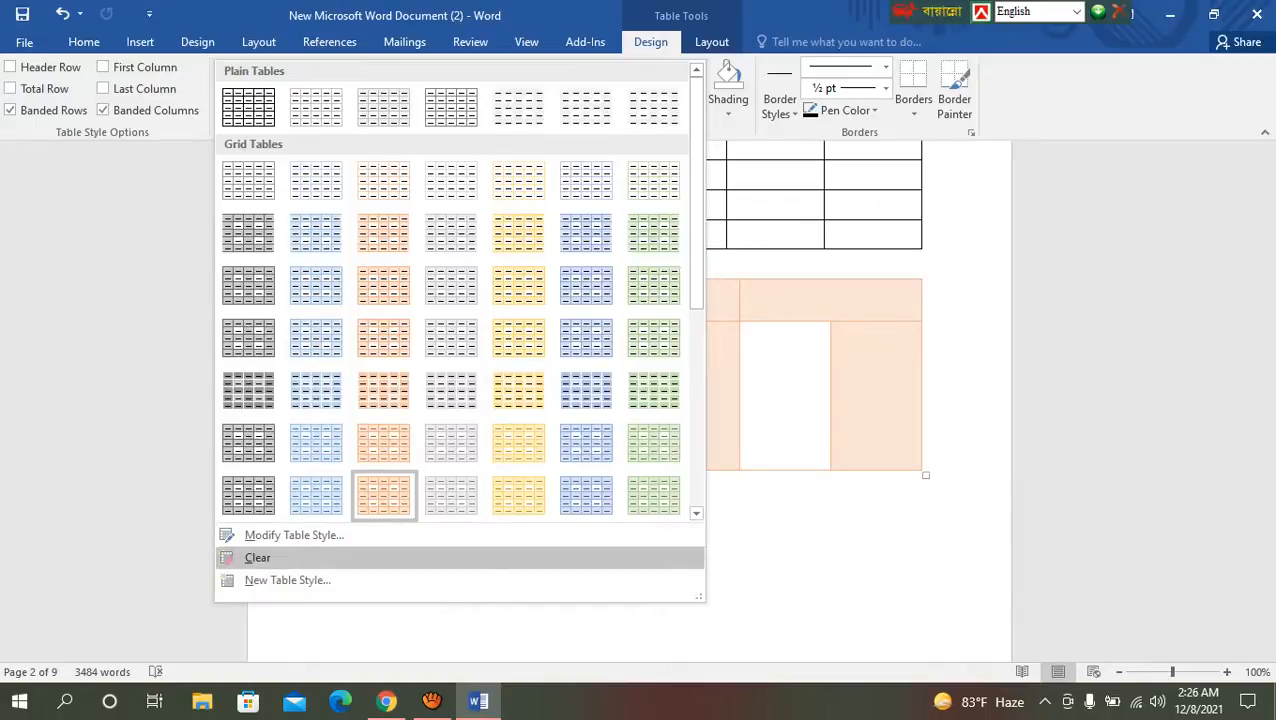
key(Escape)
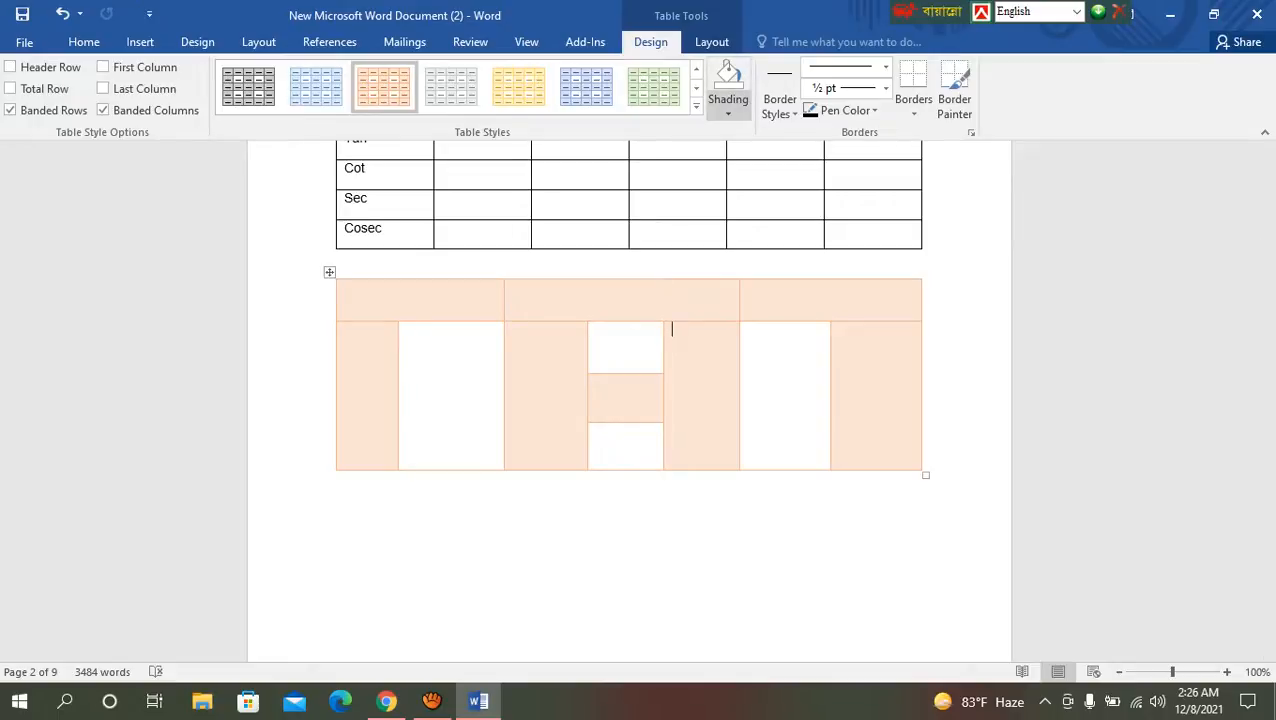
click(728, 112)
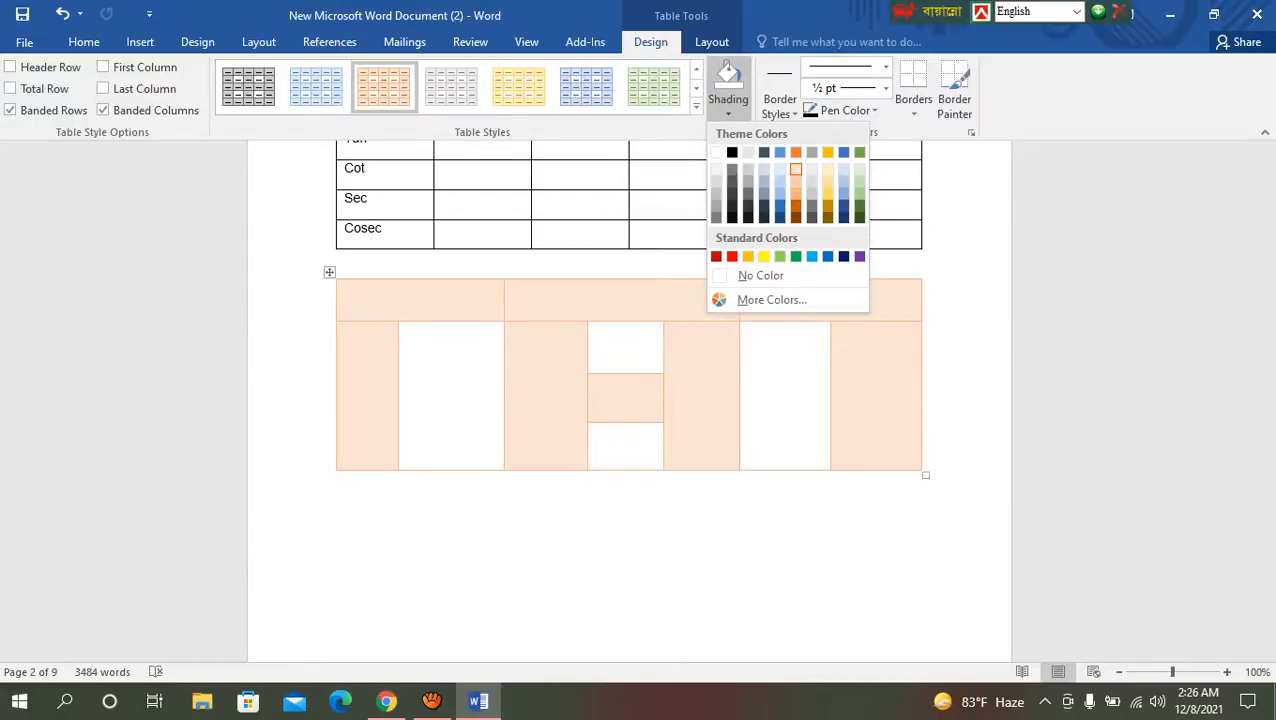
click(672, 329)
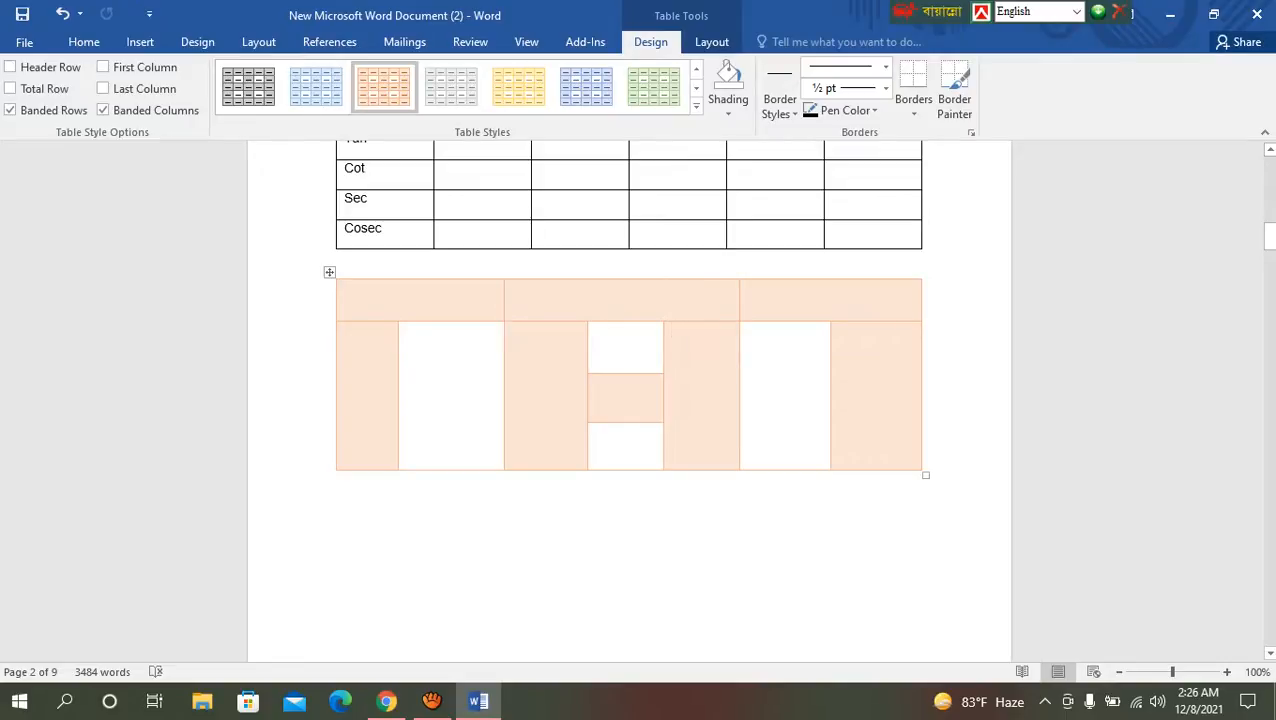
Step: Shade the tall cell left of the three stacked cells green and the tall cell right of them dark blue
click(728, 105)
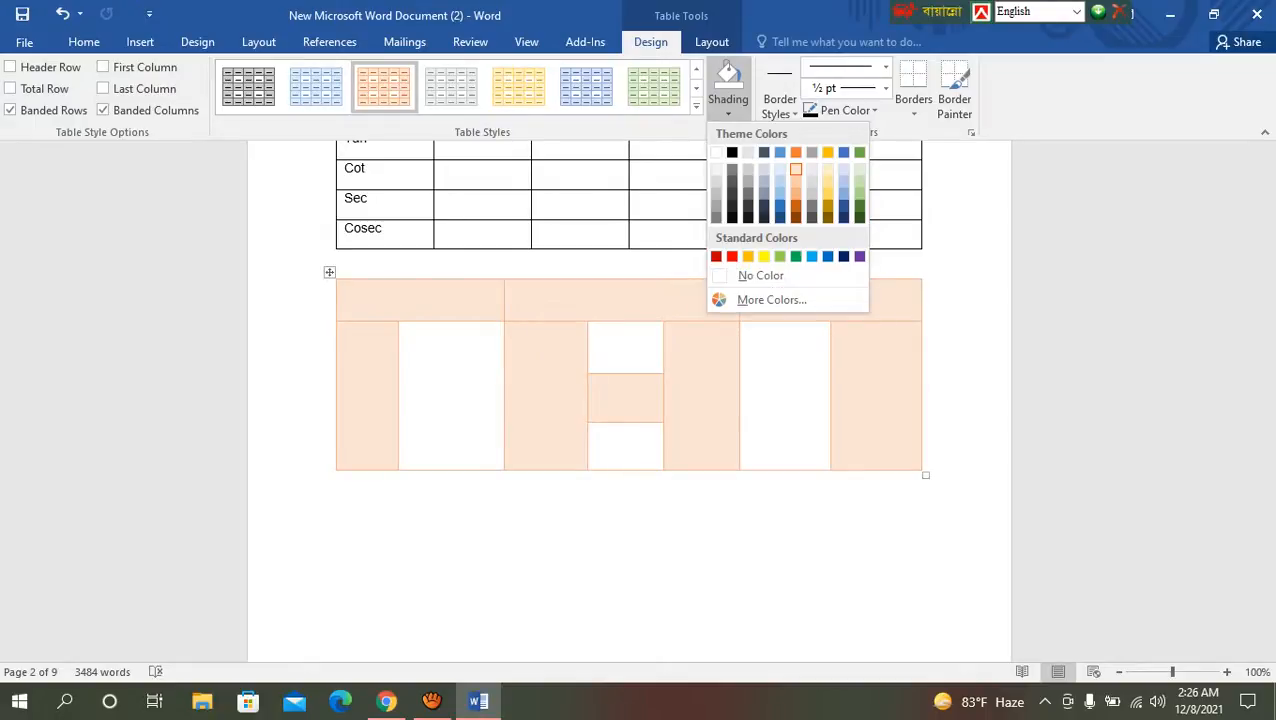
click(795, 256)
click(690, 360)
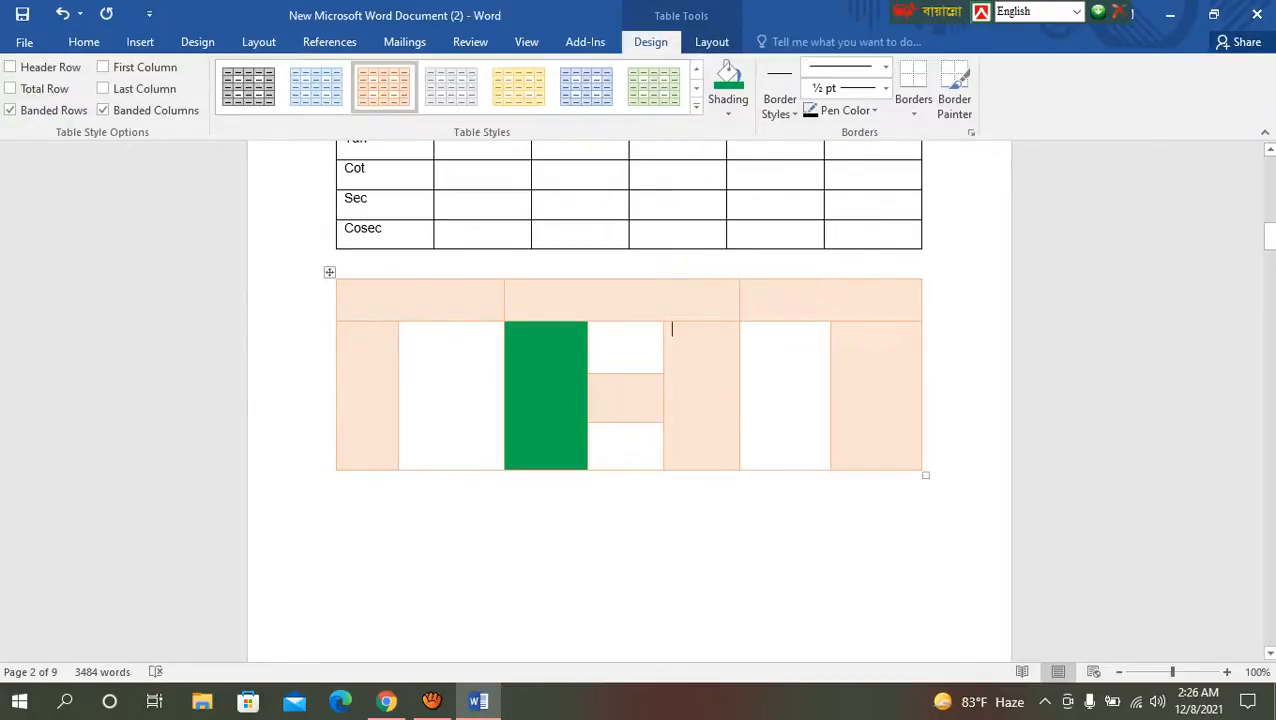
click(728, 113)
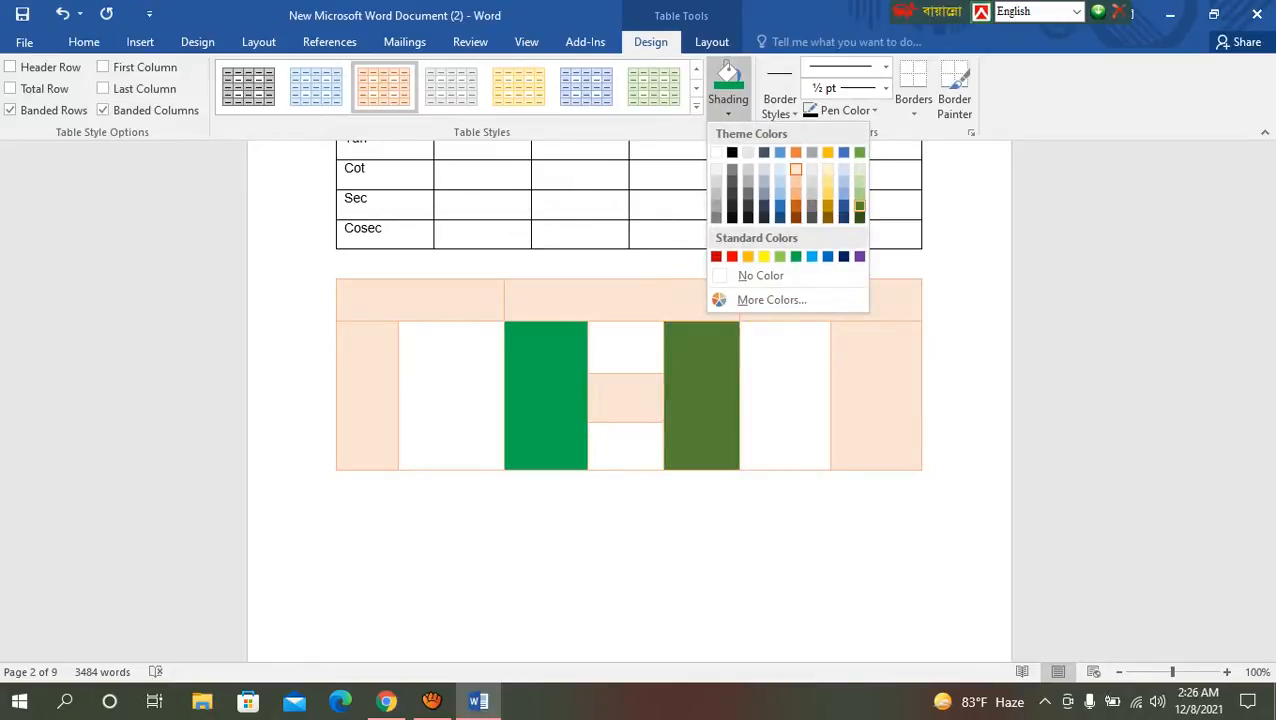
click(843, 256)
click(337, 557)
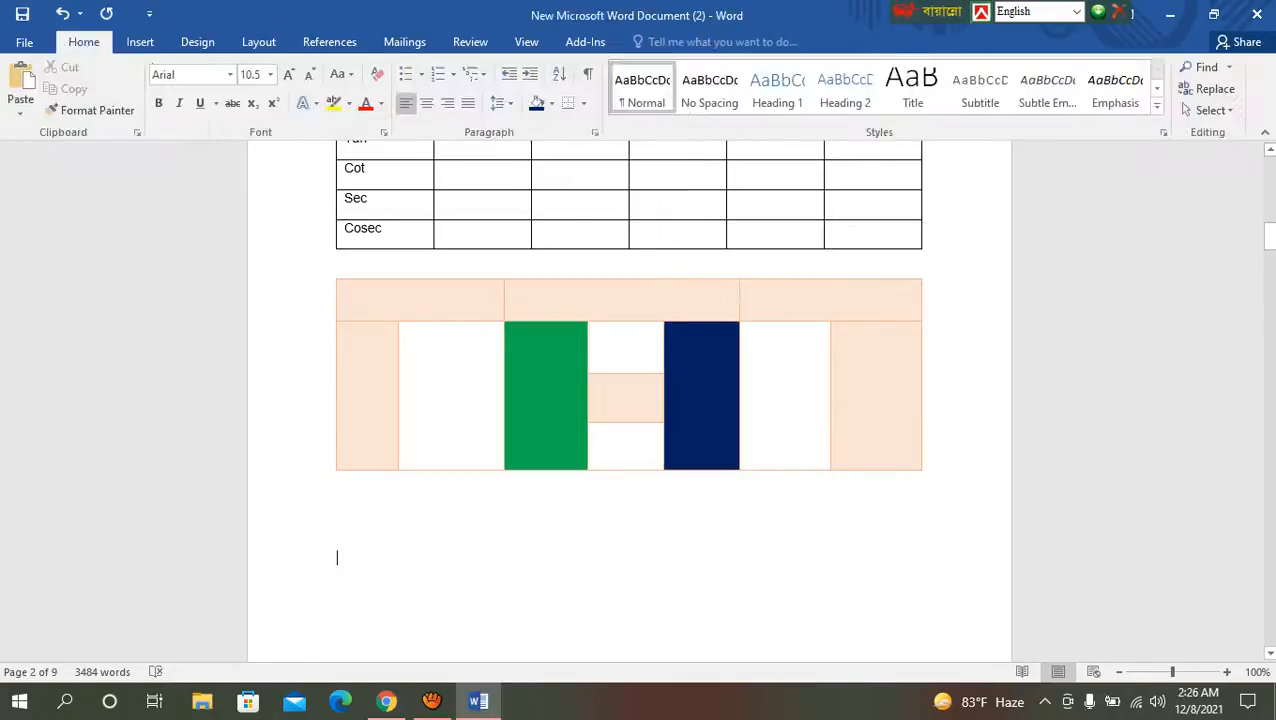
Step: Shade the middle one of the three stacked cells red
click(595, 381)
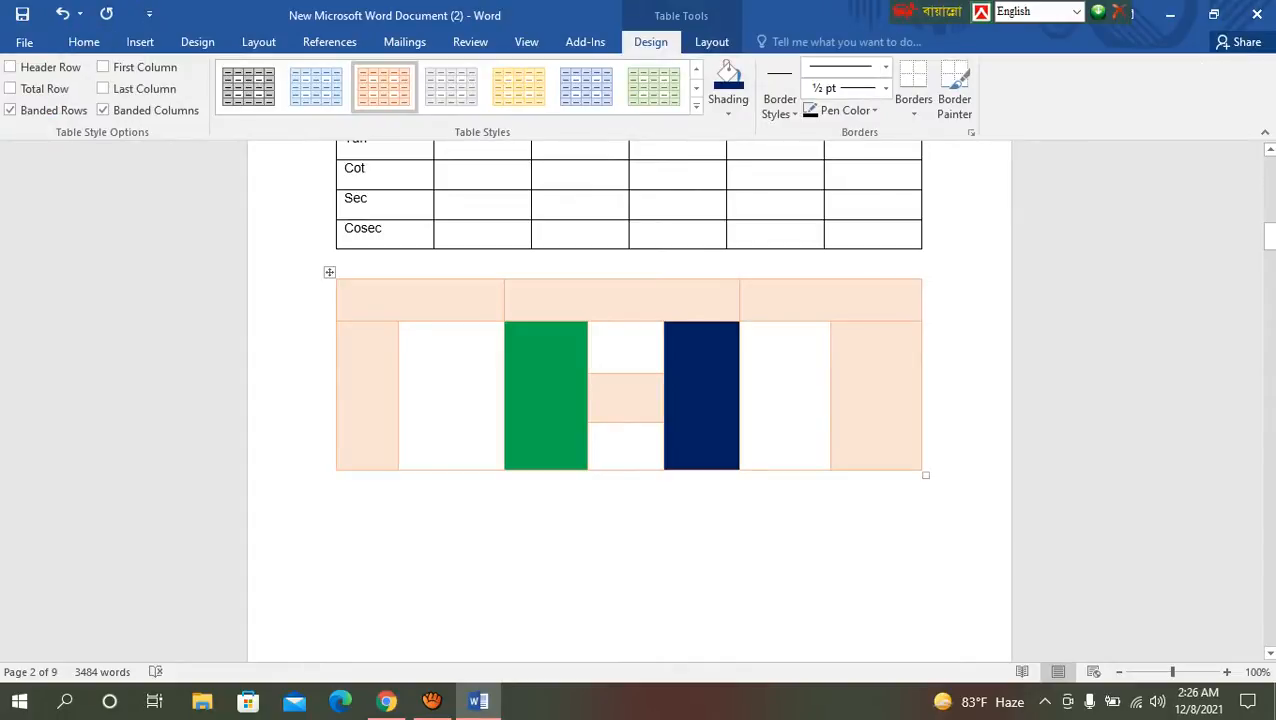
click(728, 113)
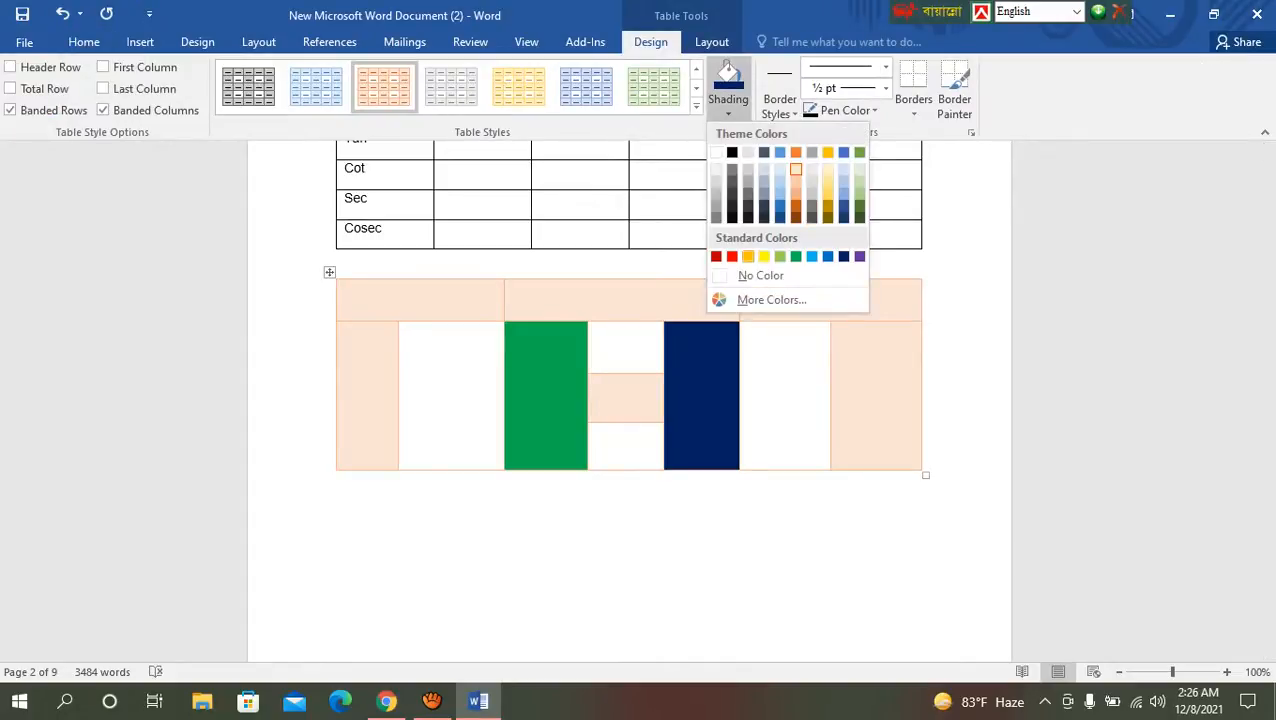
click(732, 257)
click(337, 506)
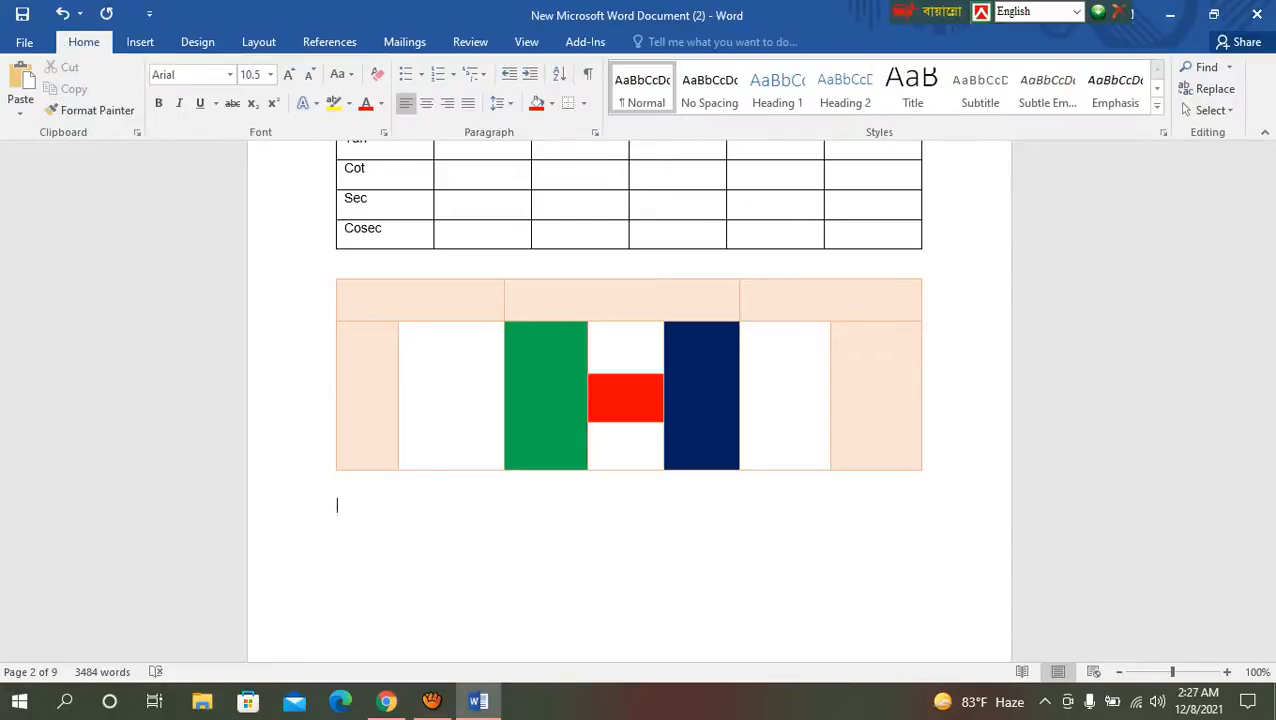
Step: Examine the border styles, pen colours and border placement options available for the hand-drawn table
click(543, 380)
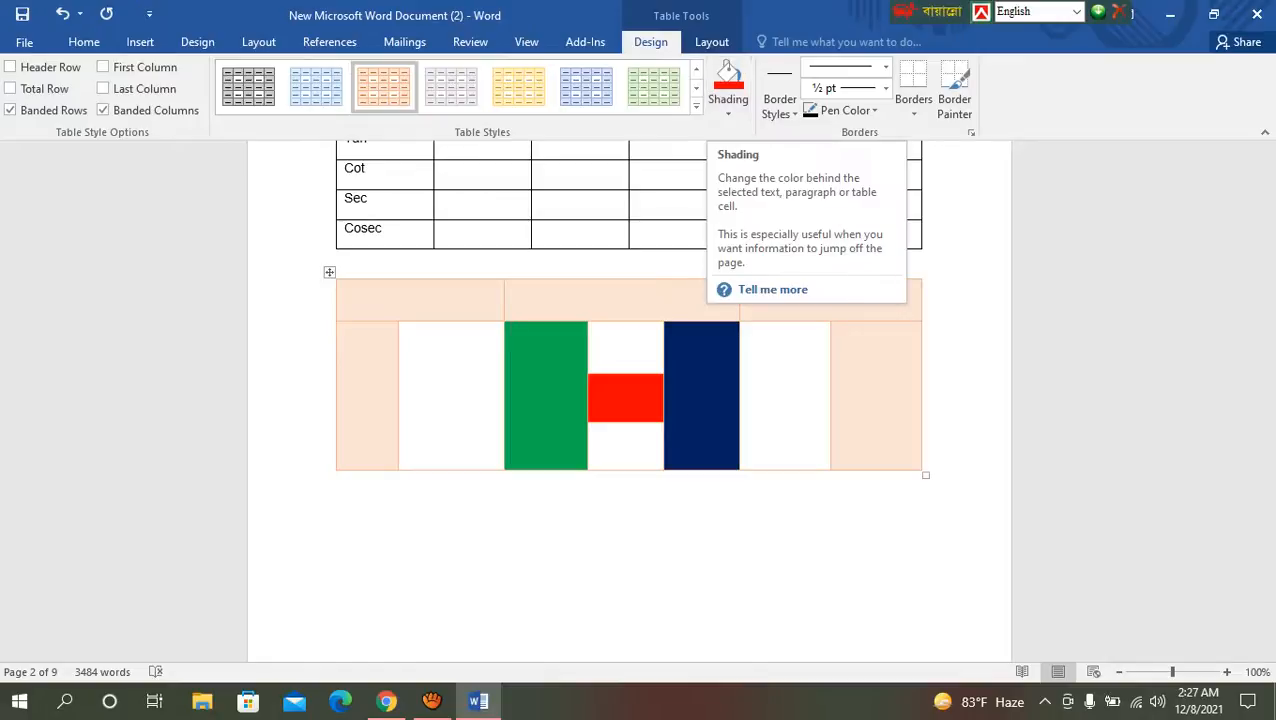
click(780, 100)
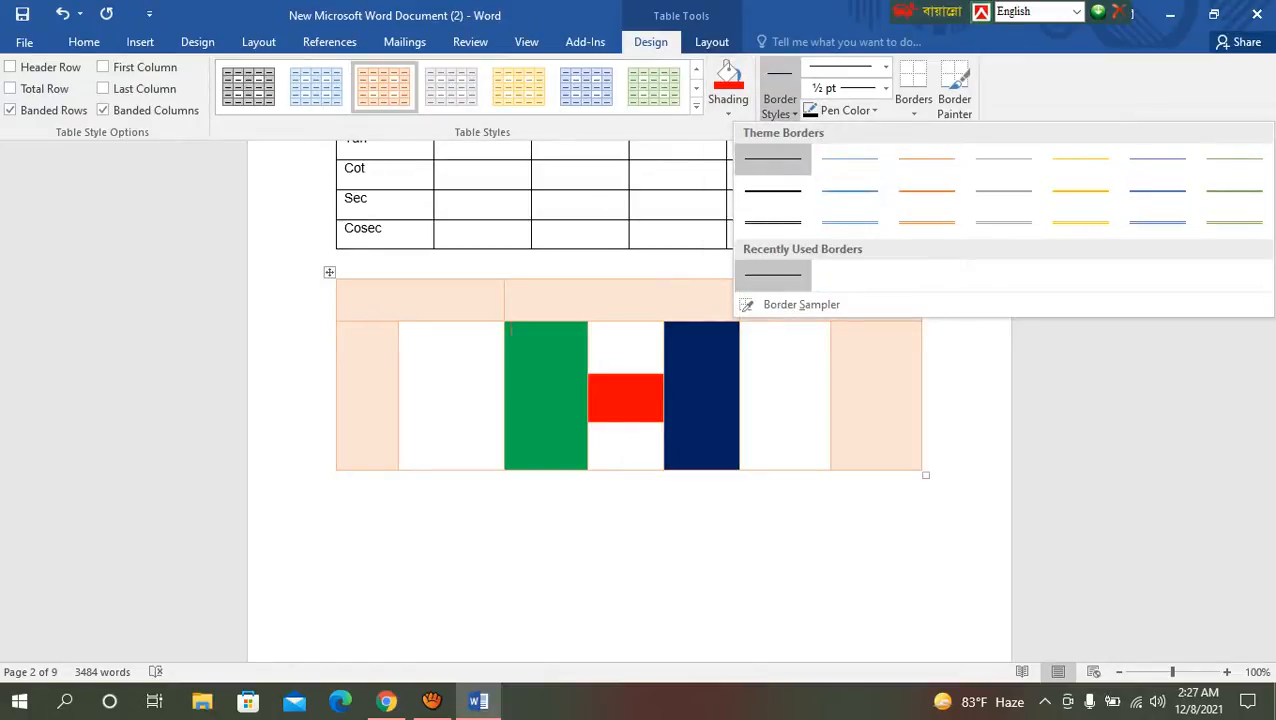
click(847, 110)
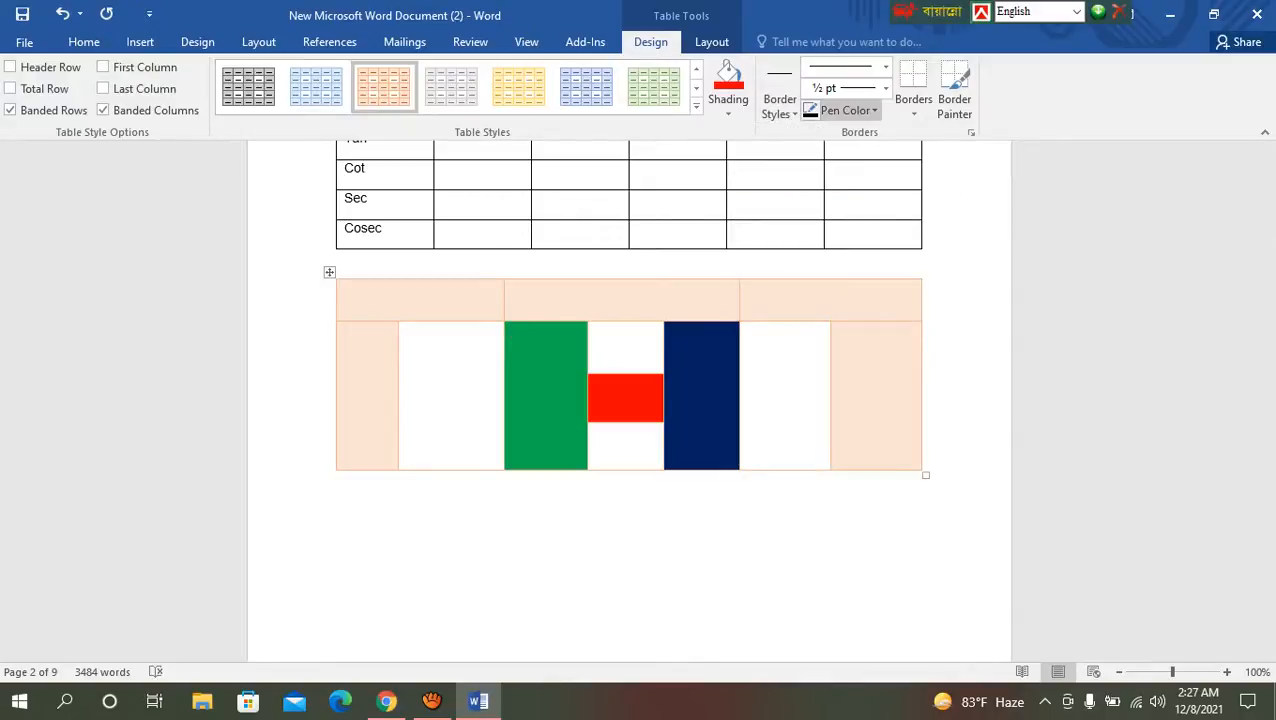
click(847, 110)
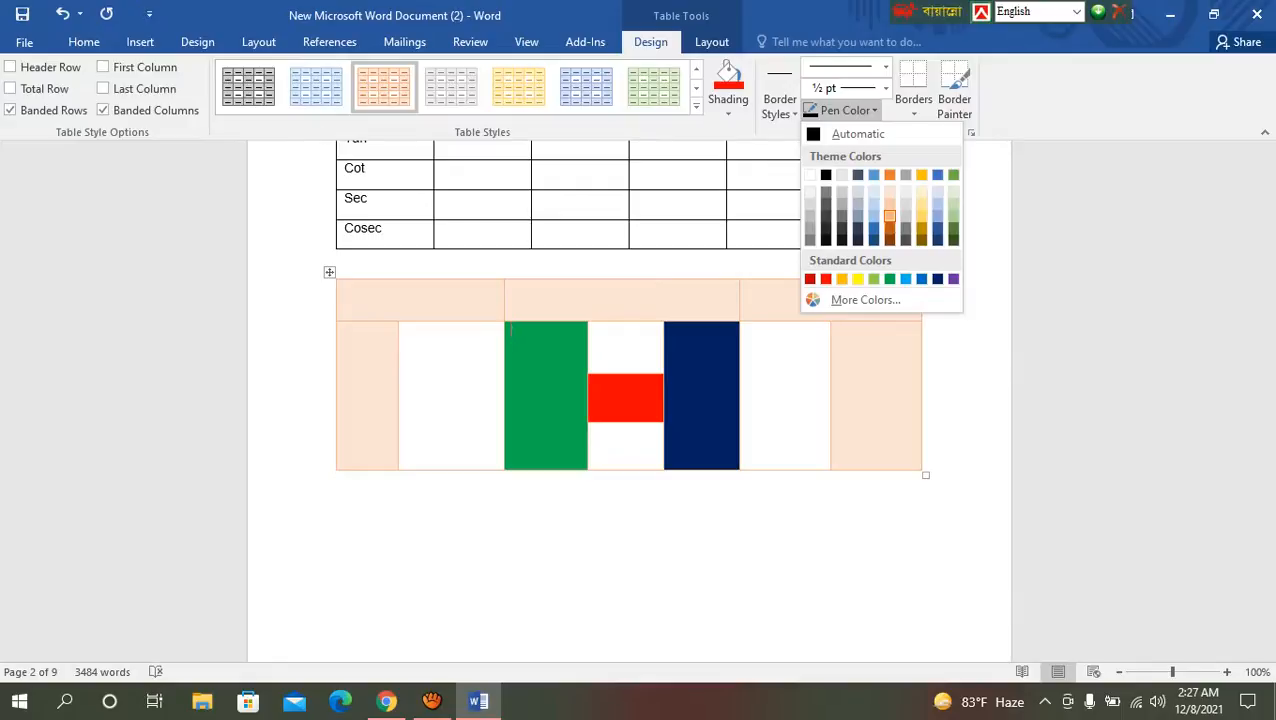
click(913, 99)
click(913, 99)
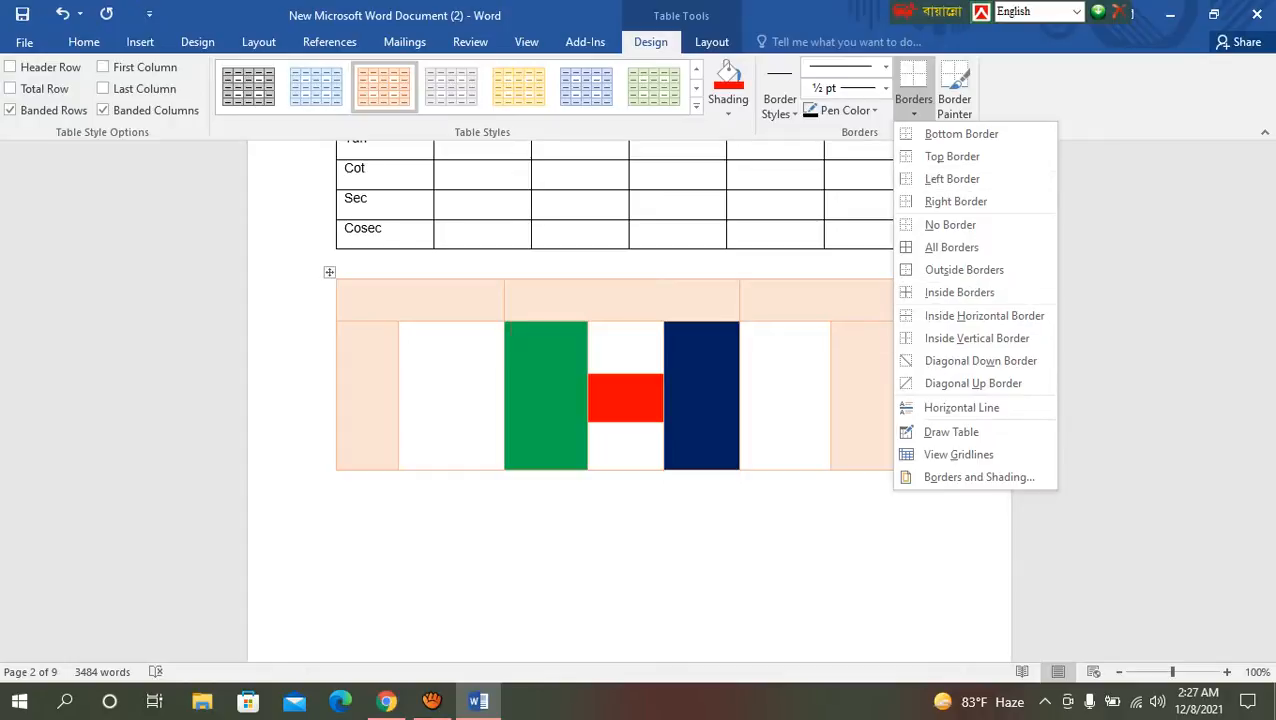
click(1110, 320)
click(712, 42)
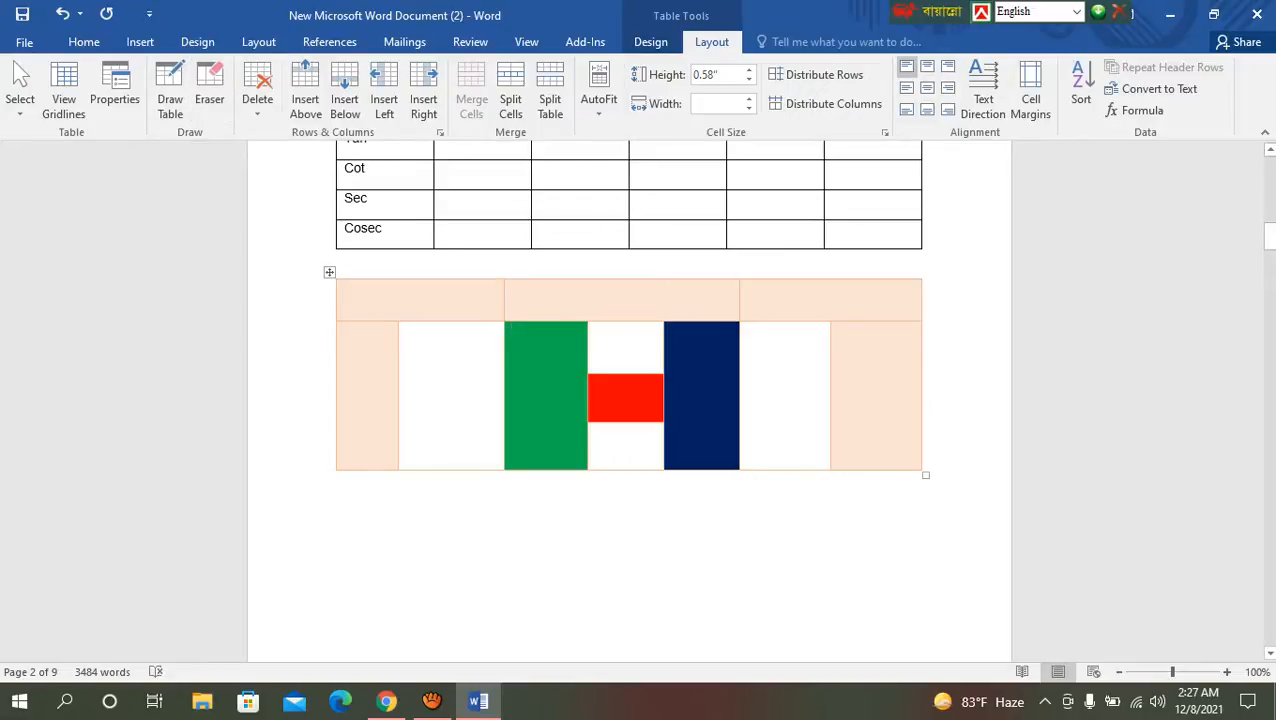
click(209, 95)
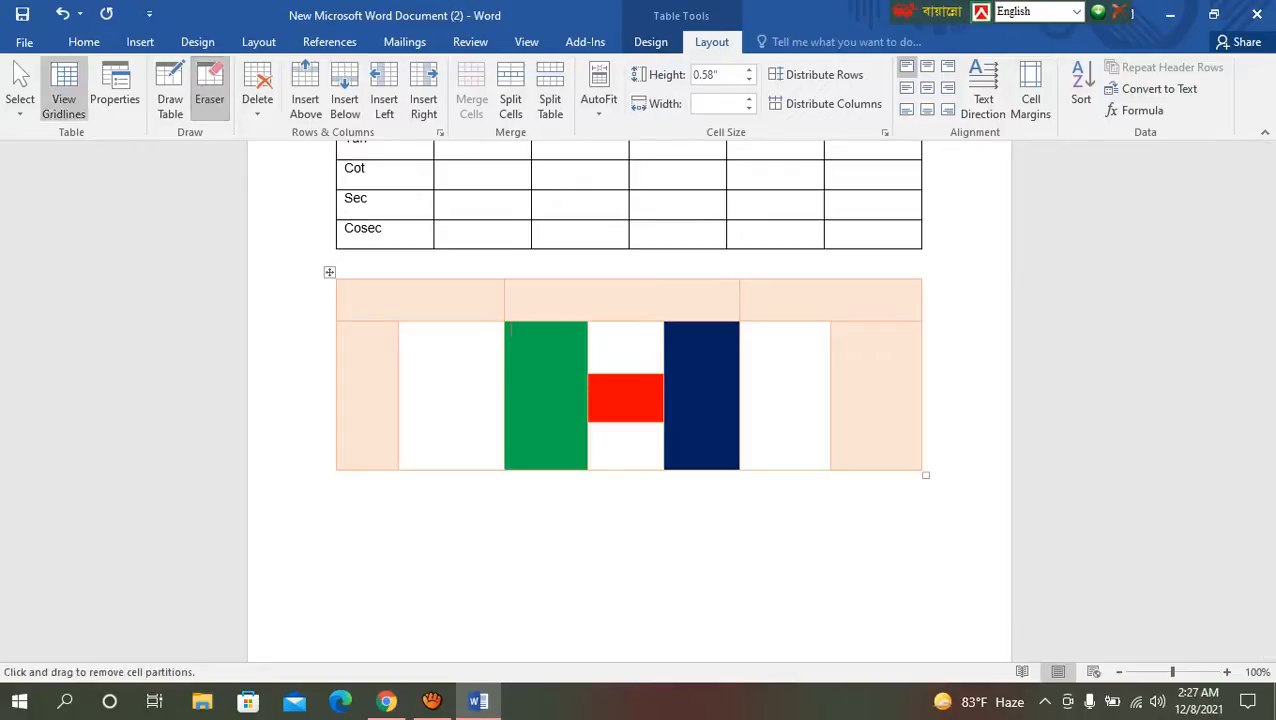
key(Escape)
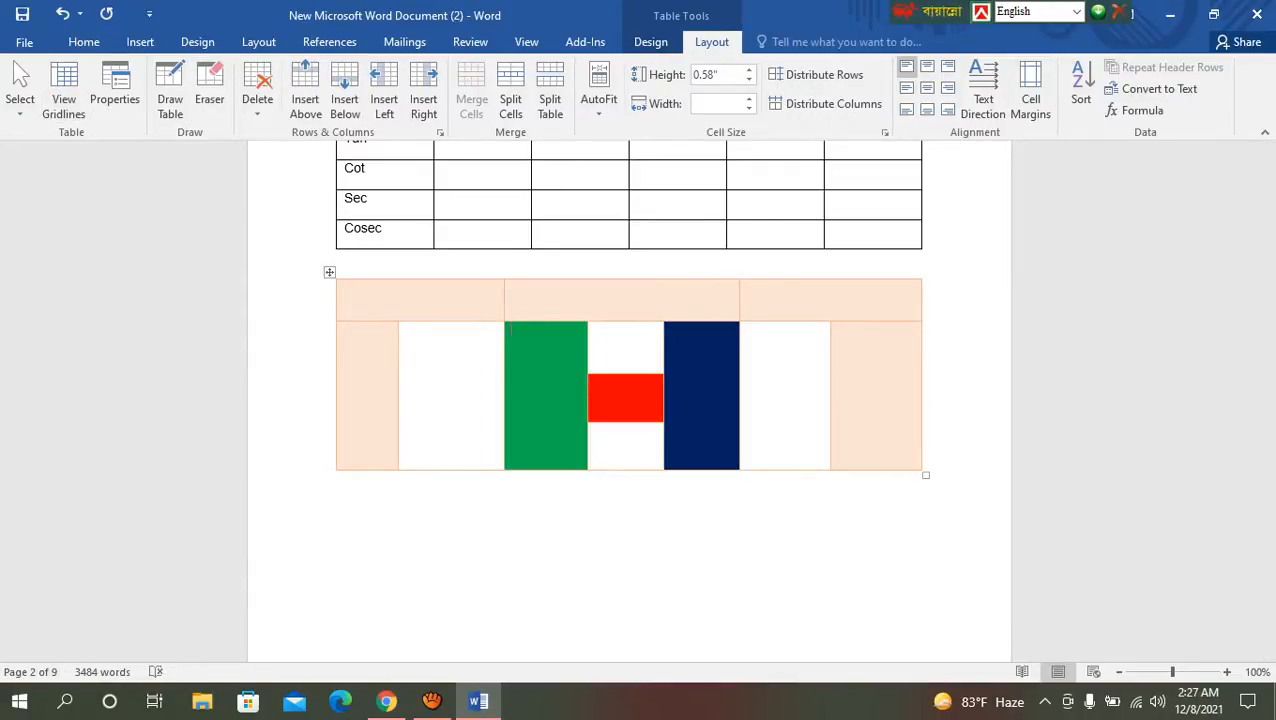
click(209, 95)
key(Escape)
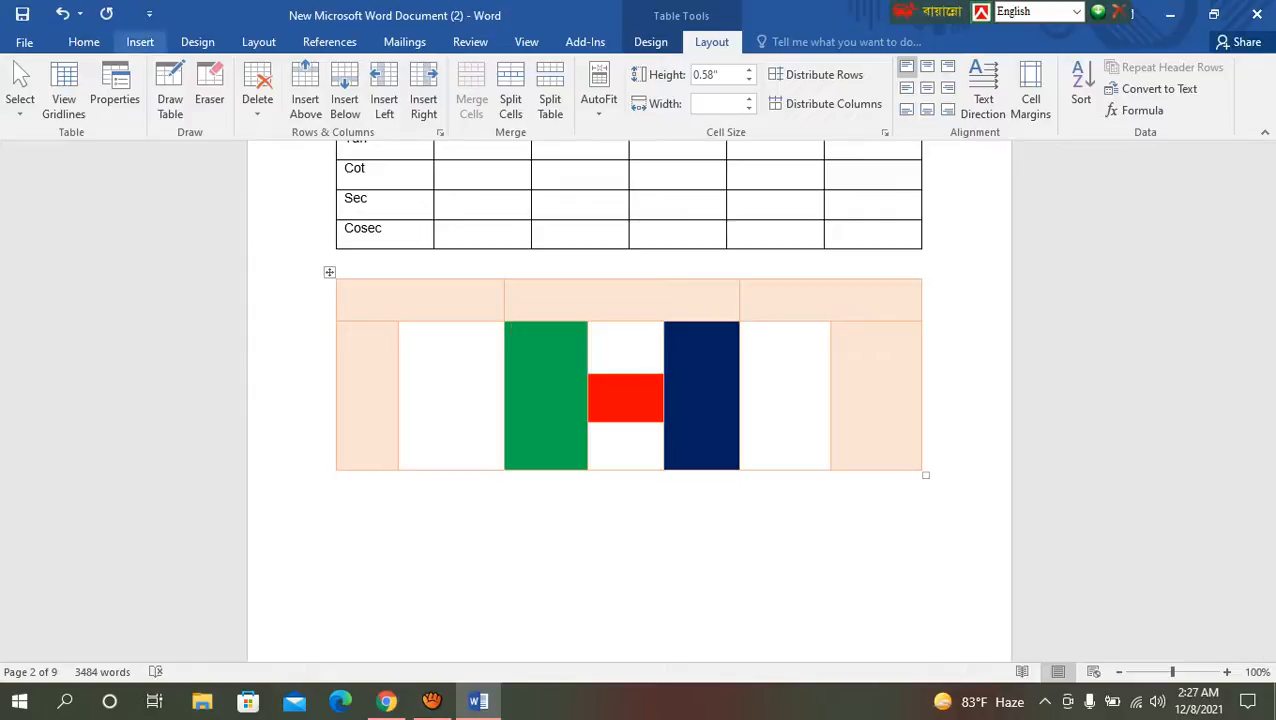
Step: Insert an Excel spreadsheet in the empty paragraph below the coloured table, and return to editing the document text beneath it
click(140, 41)
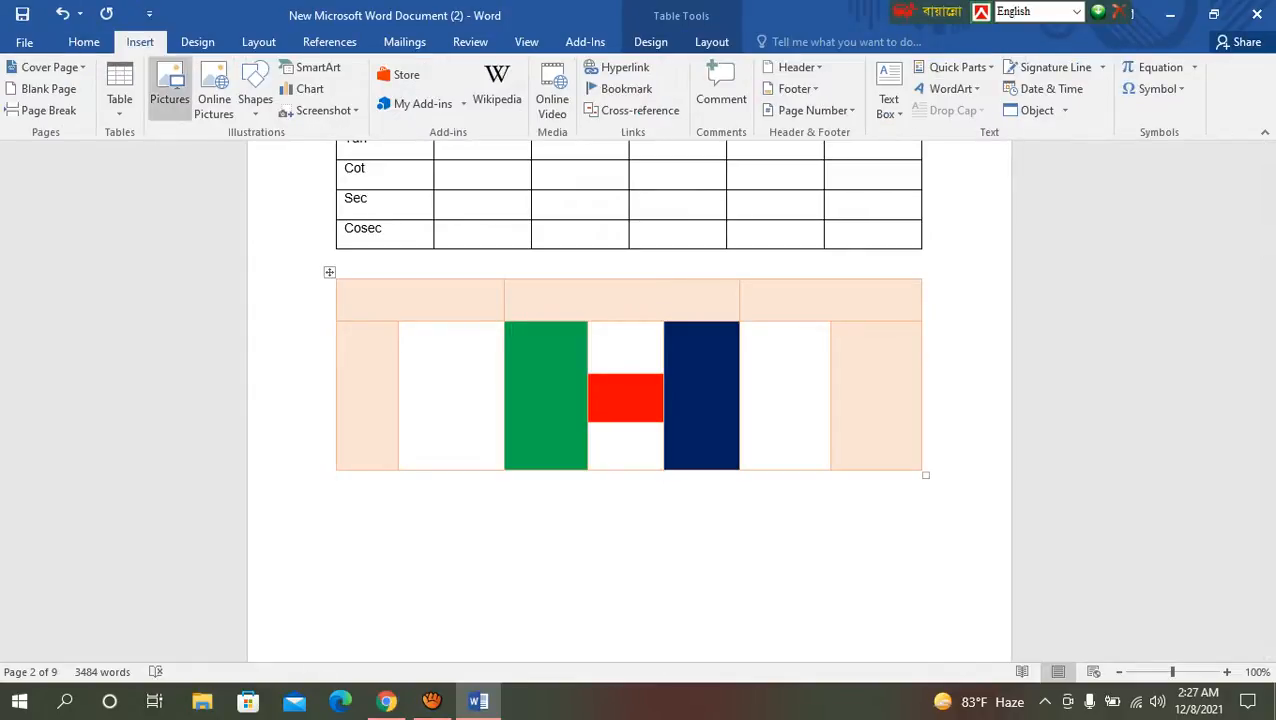
click(119, 95)
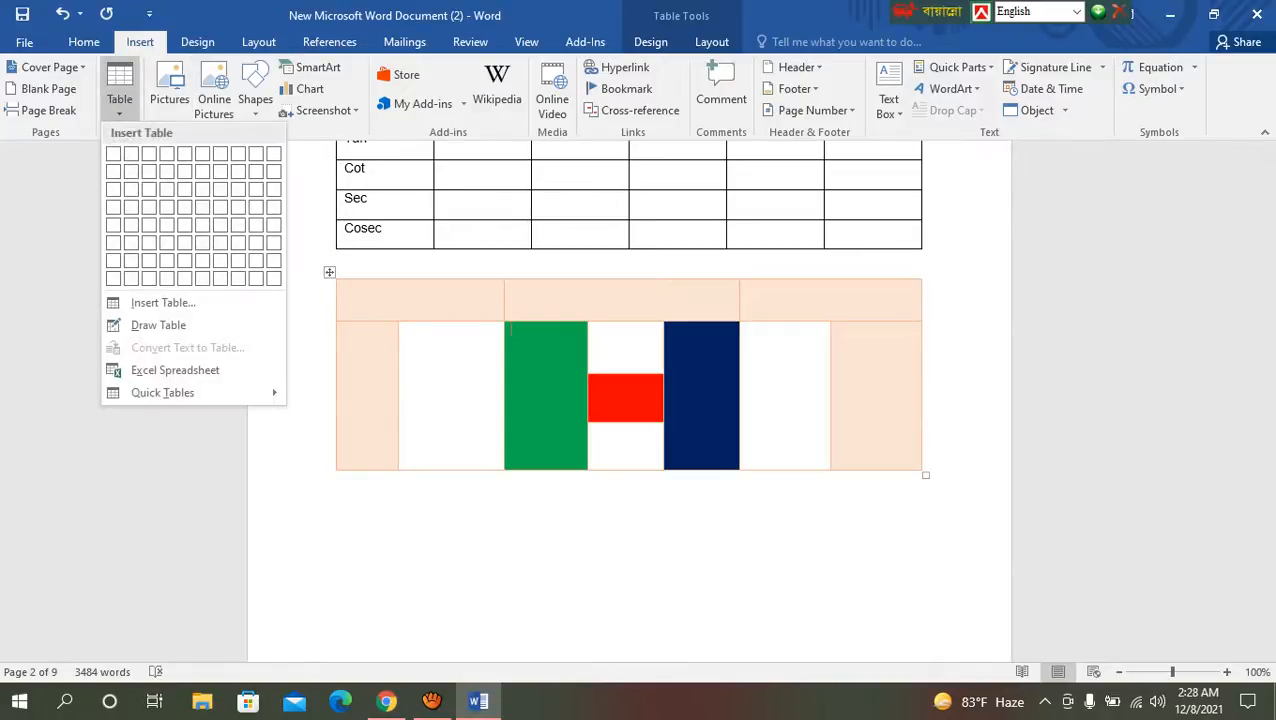
mouse_move(165, 392)
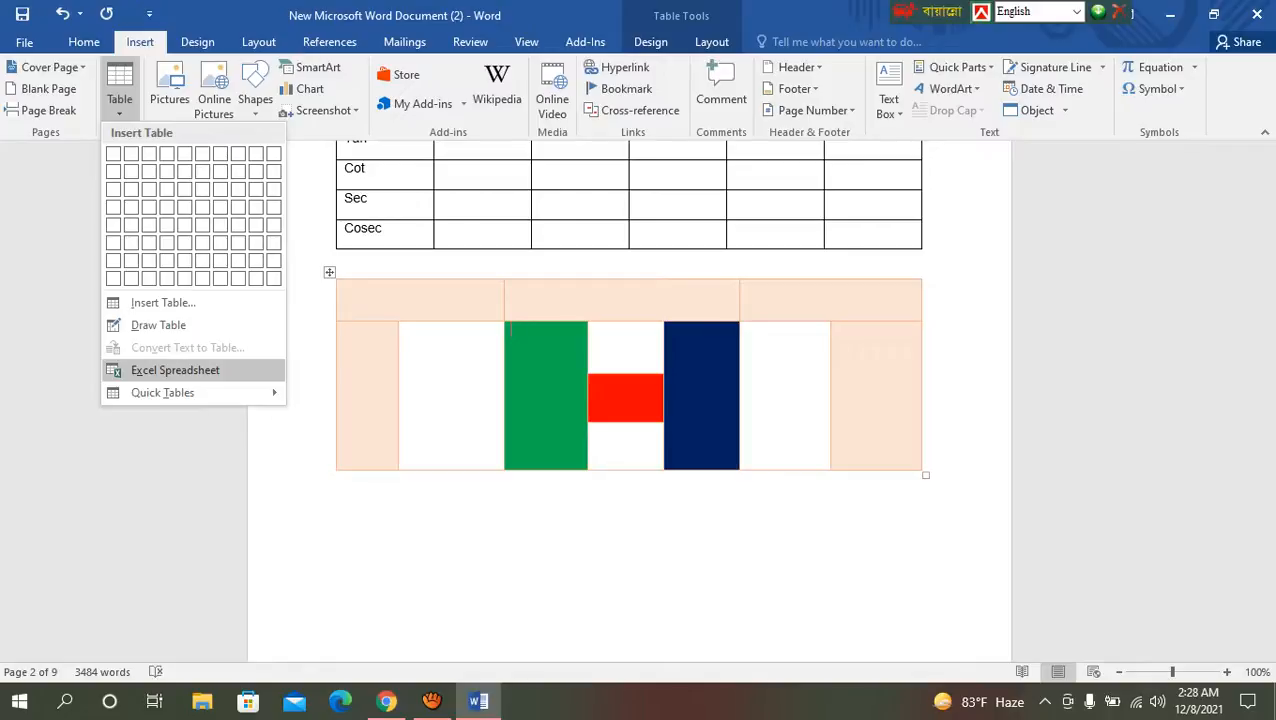
key(Escape)
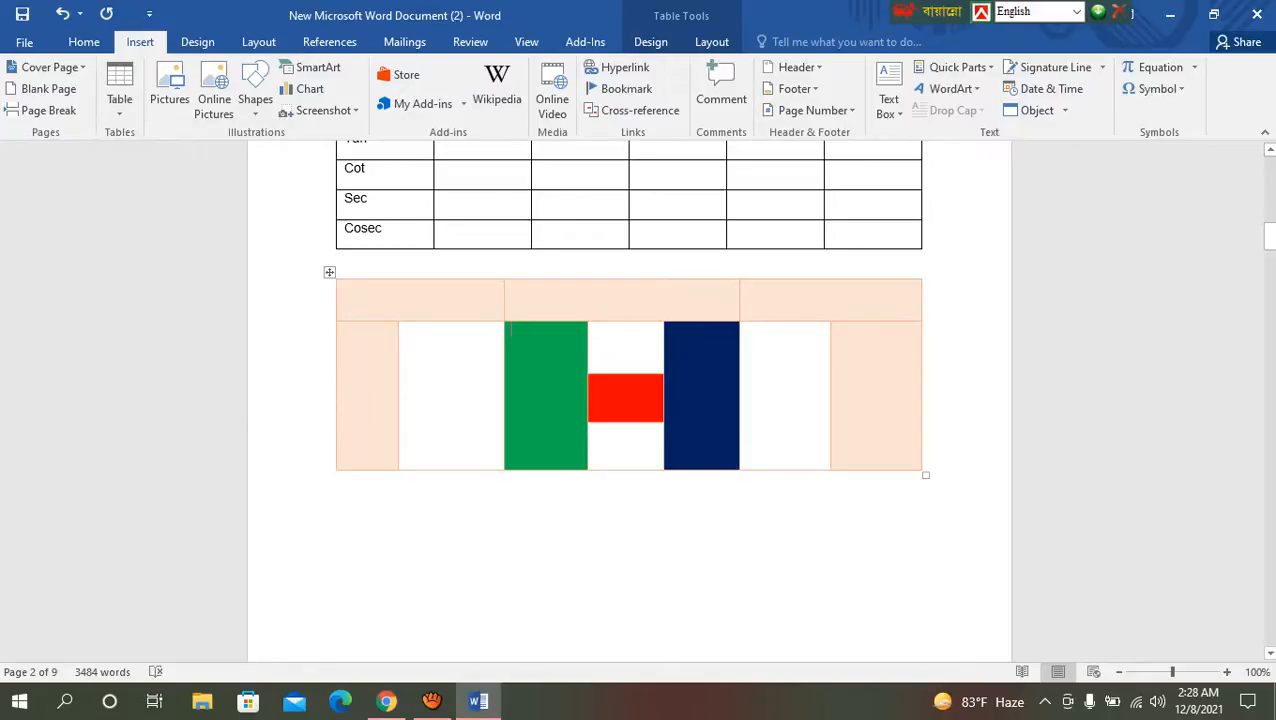
click(337, 502)
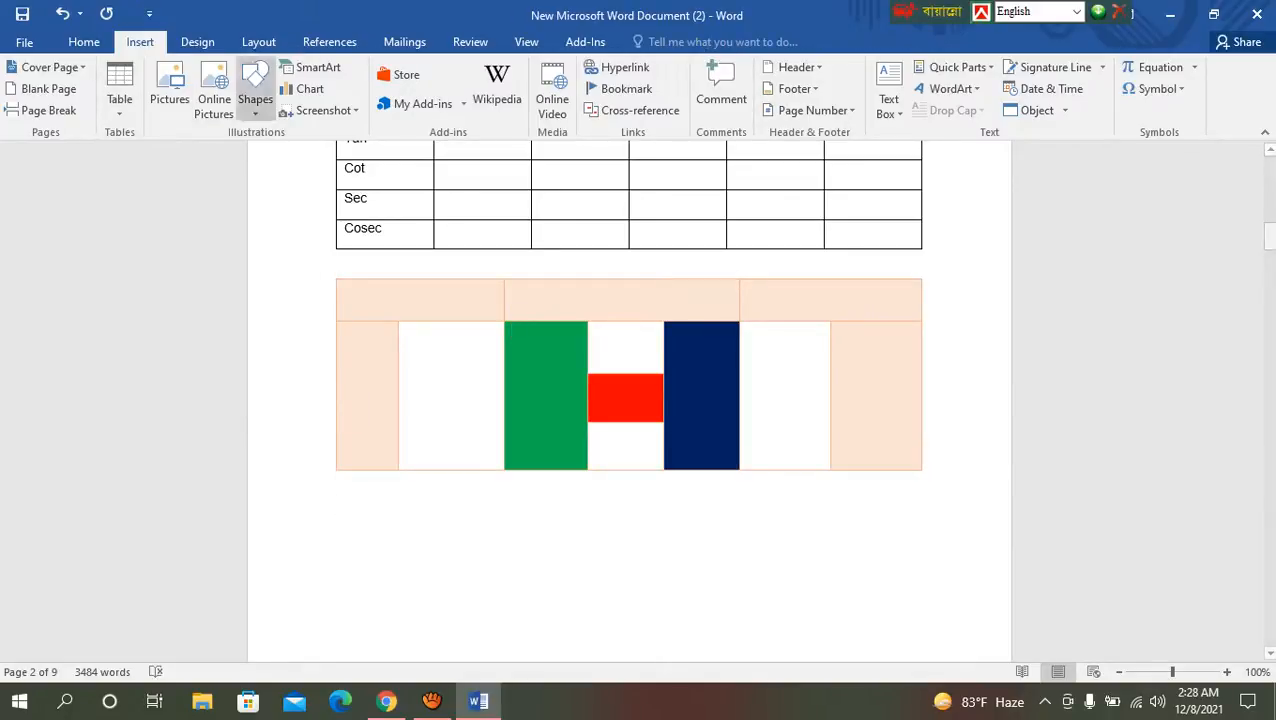
click(120, 90)
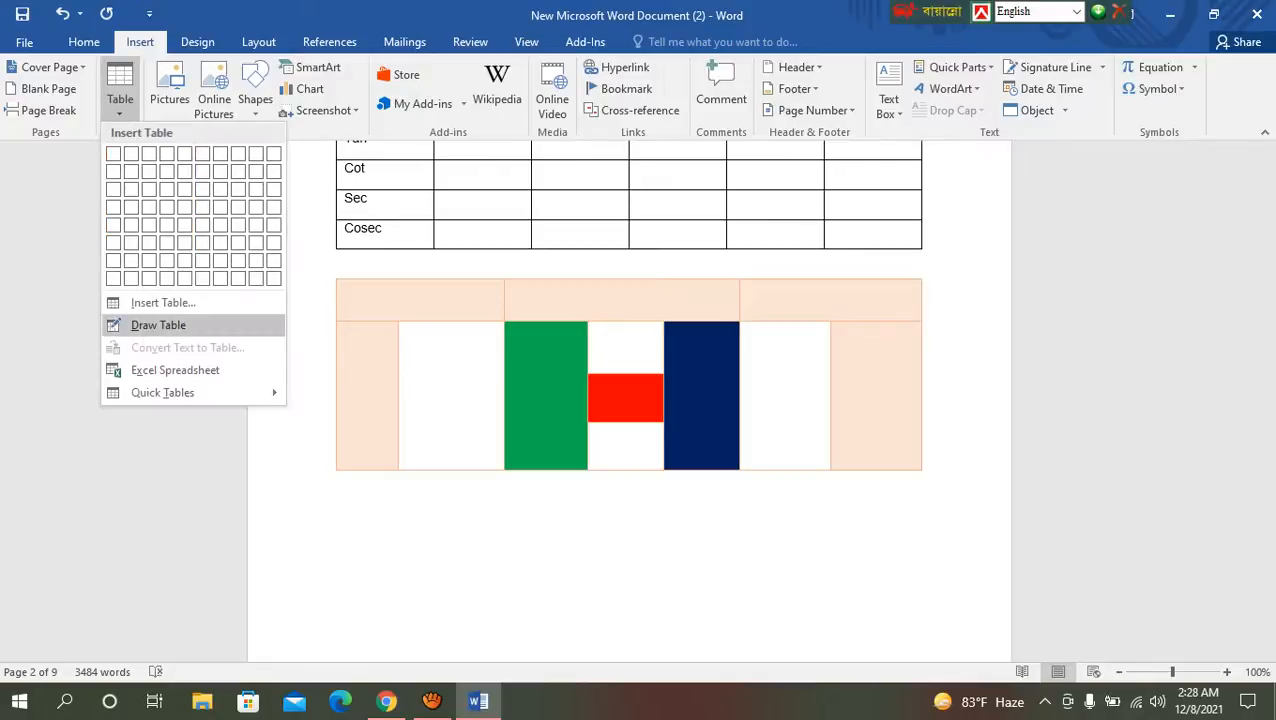
key(Escape)
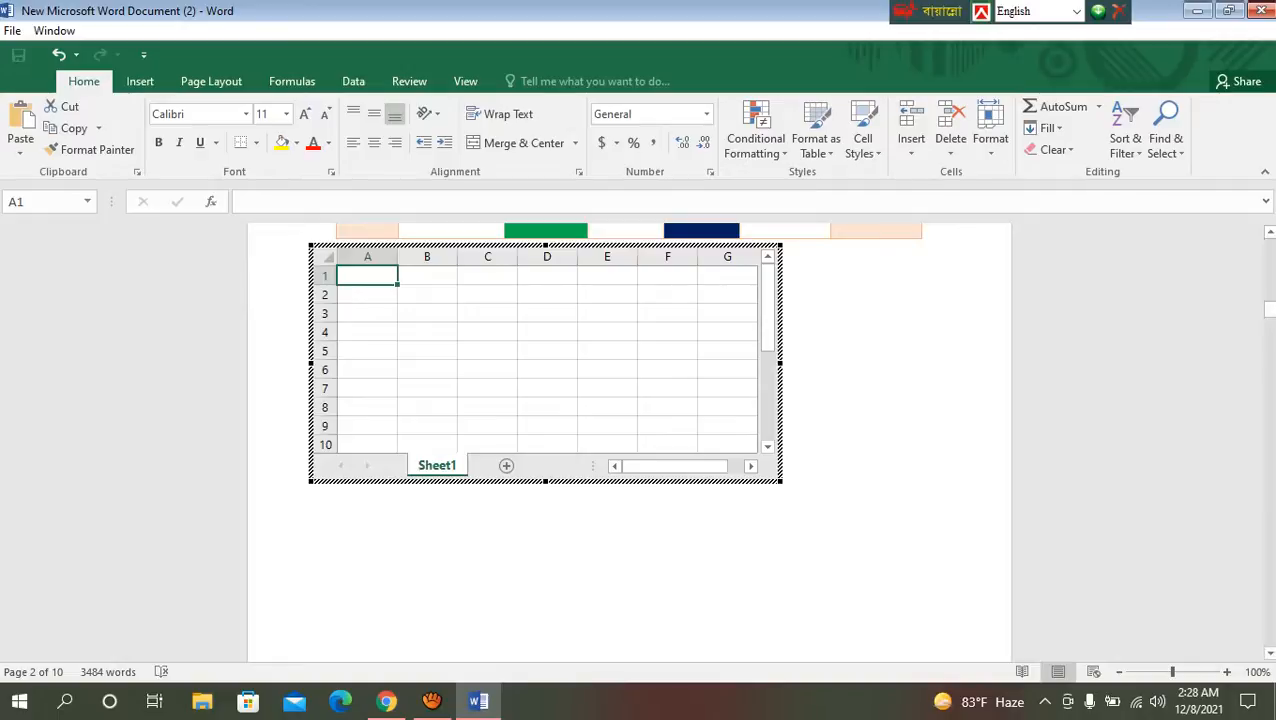
key(Escape)
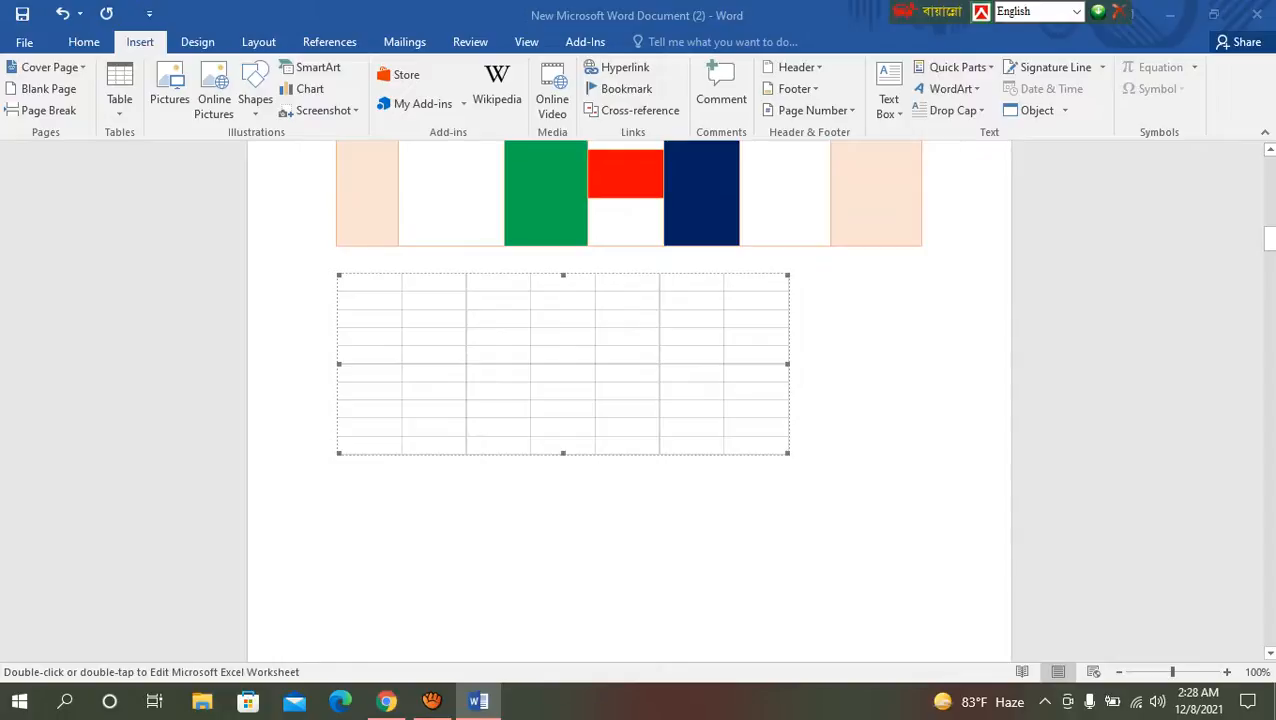
click(338, 500)
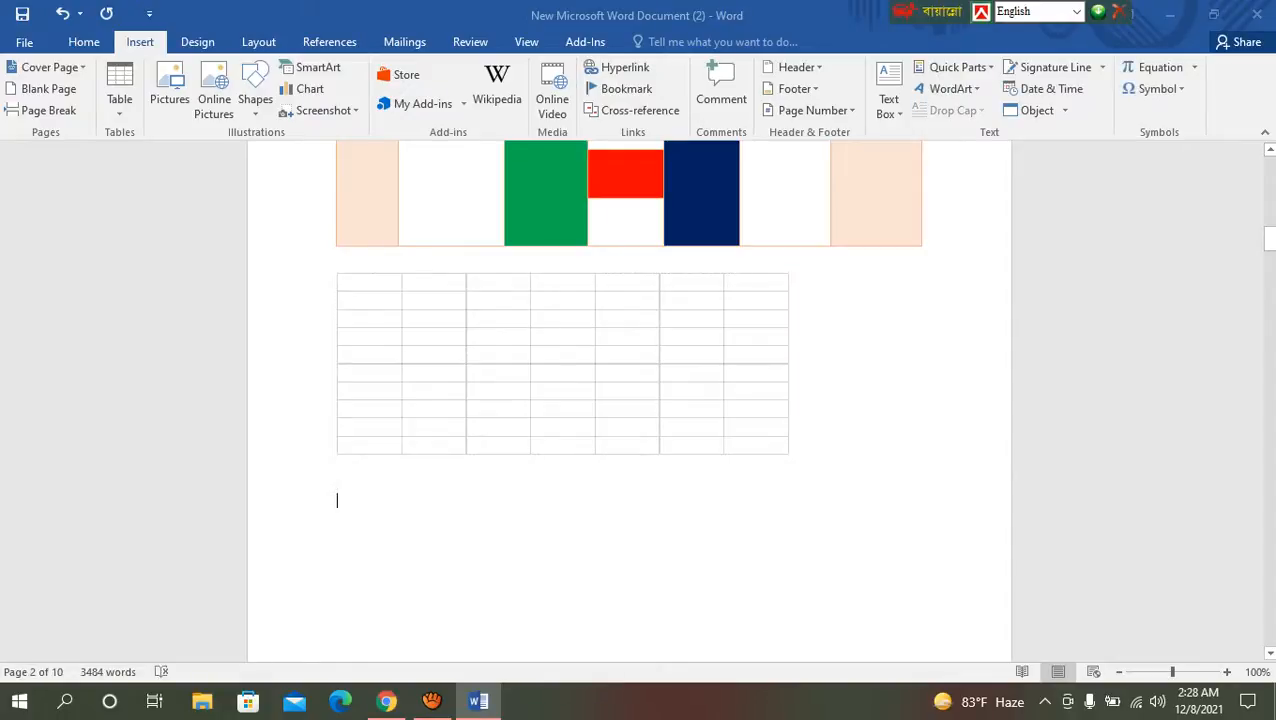
Step: Insert the built-in Calendar 2 quick table in the empty paragraph below the Excel spreadsheet
click(119, 99)
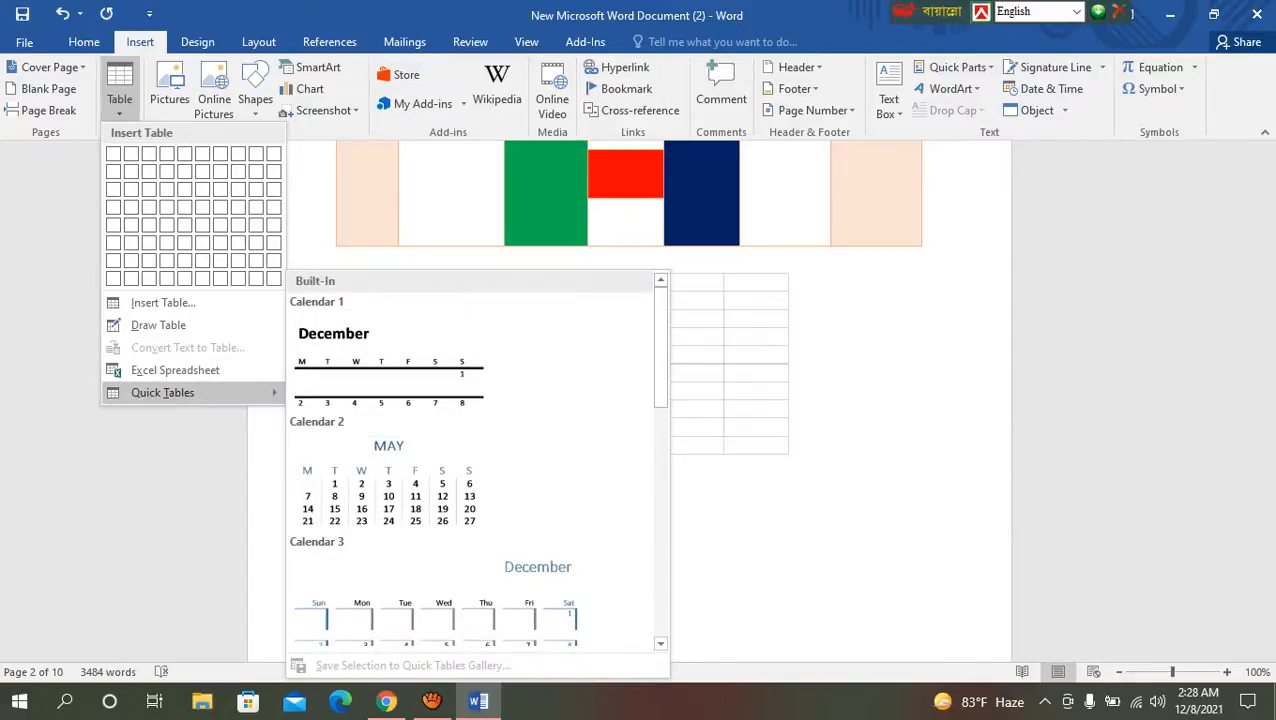
scroll(470, 470, down, 6)
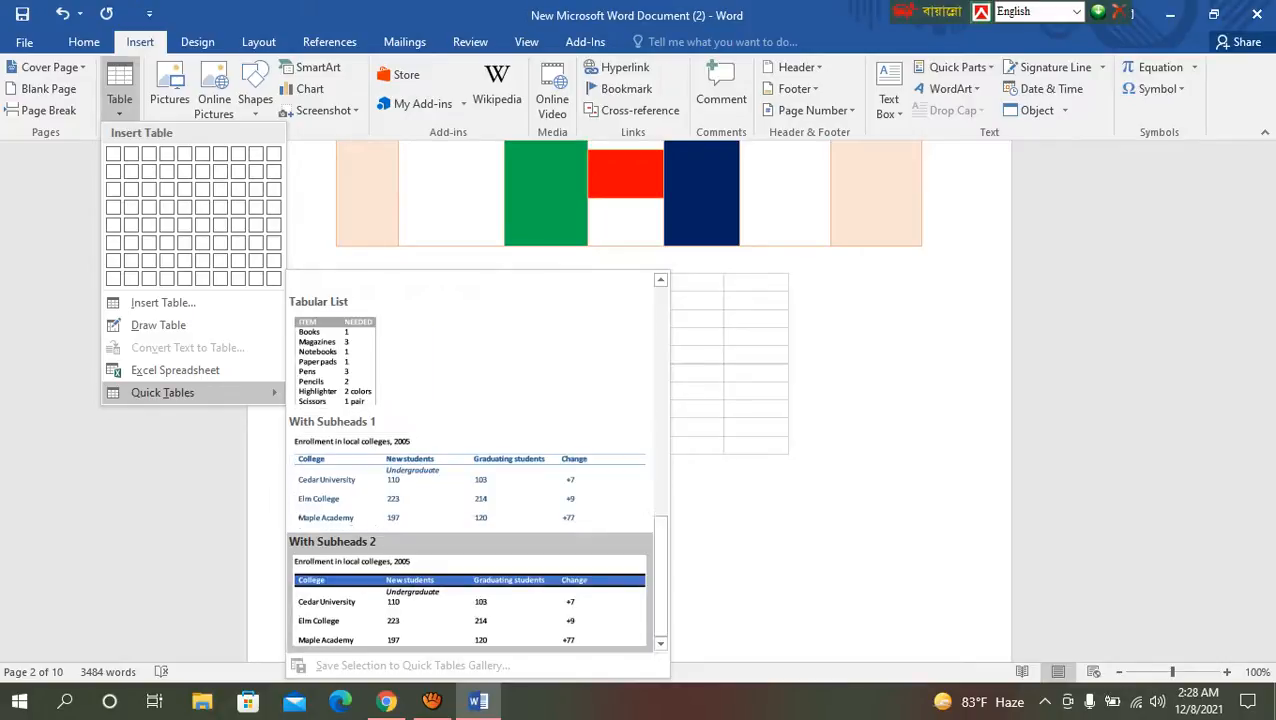
scroll(470, 470, up, 8)
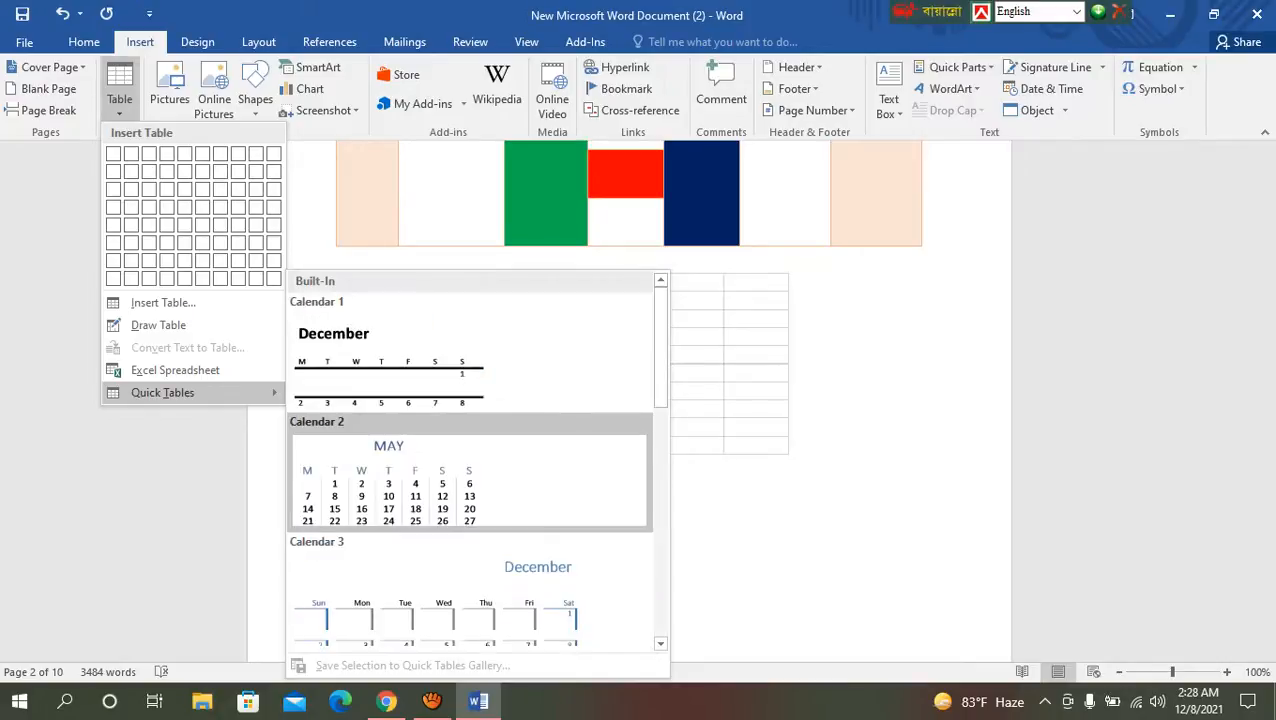
click(470, 470)
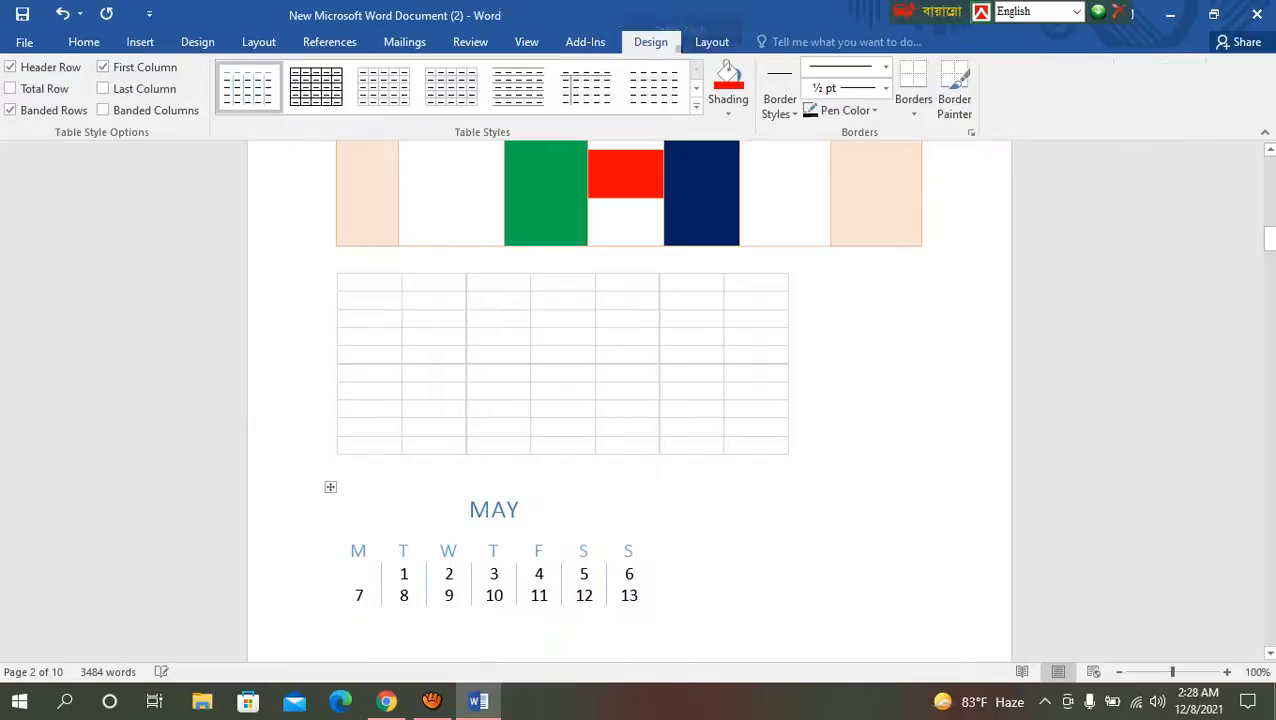
scroll(469, 400, down, 3)
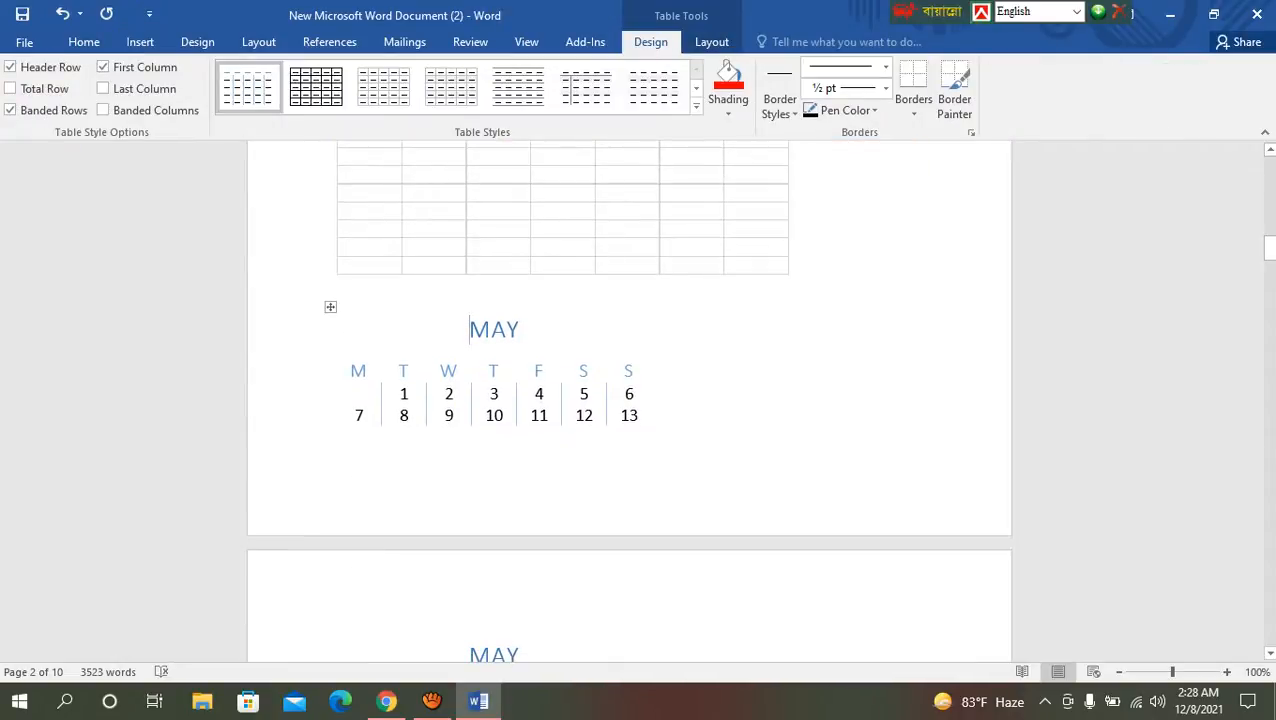
Step: Apply the gold grid table style with a solid header row and first column to the May calendar
click(696, 104)
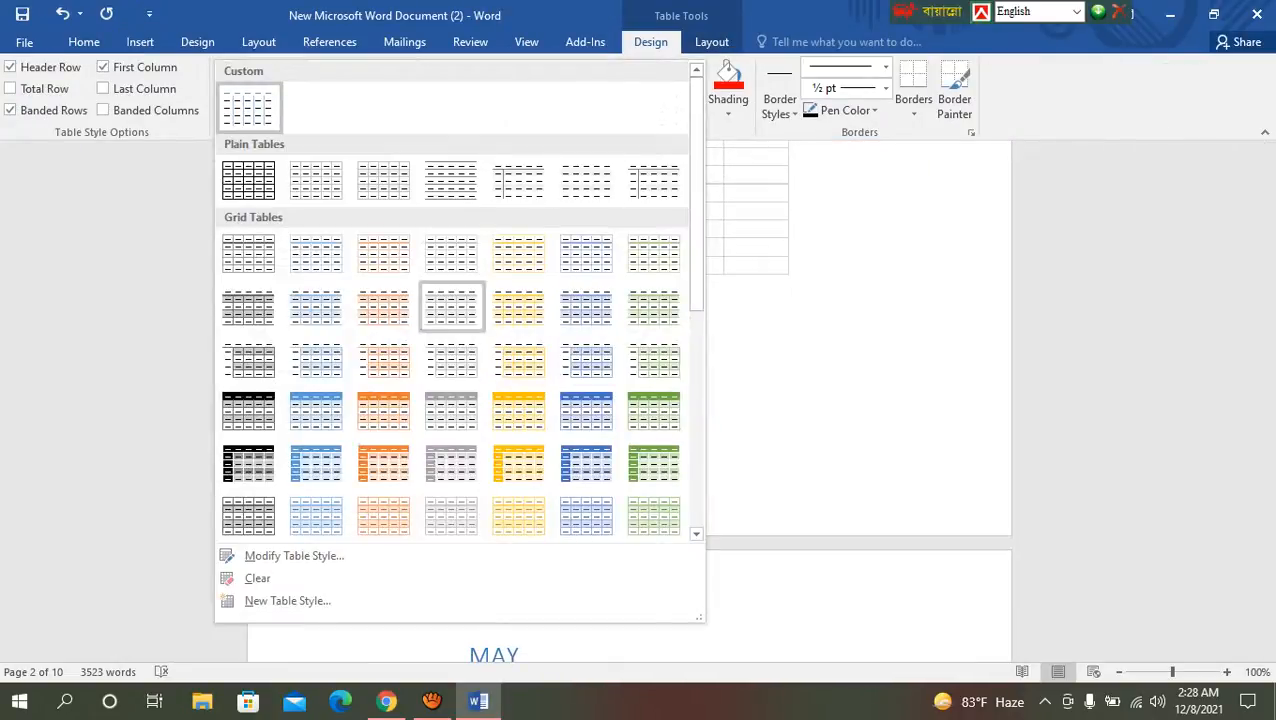
click(518, 462)
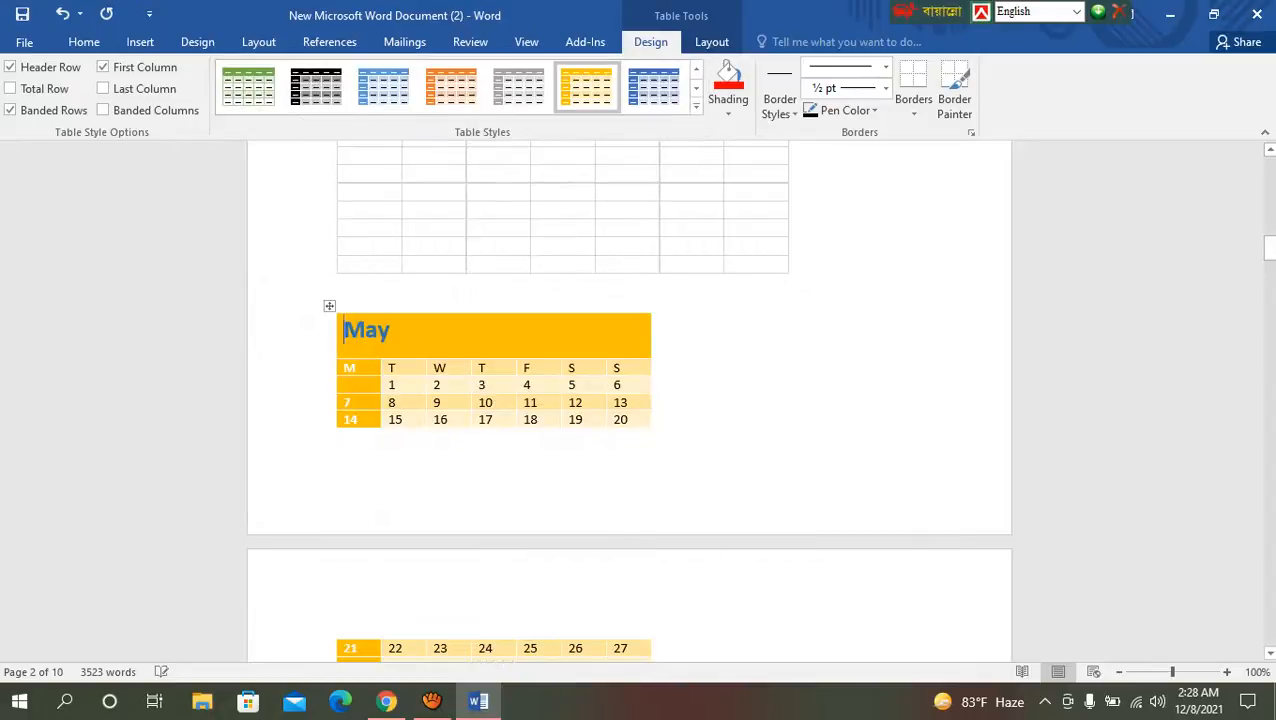
scroll(630, 400, down, 5)
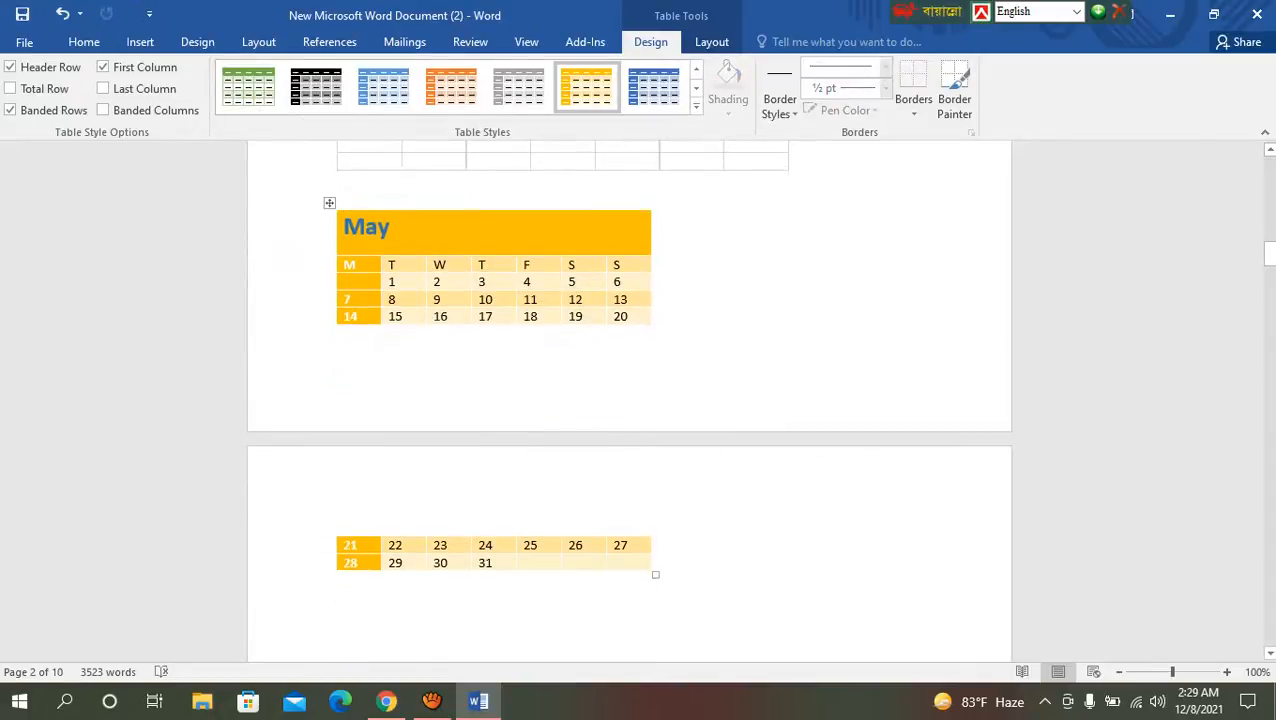
scroll(630, 400, up, 4)
scroll(630, 400, up, 1)
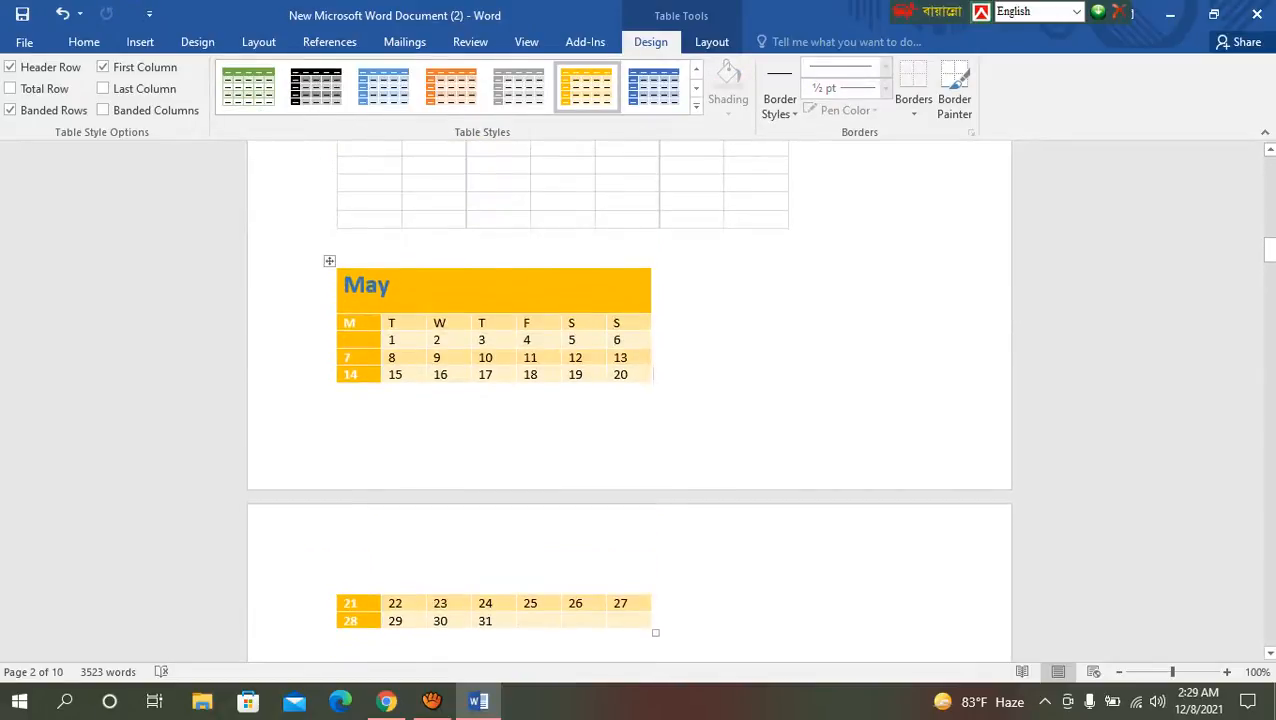
drag(660, 288, 345, 288)
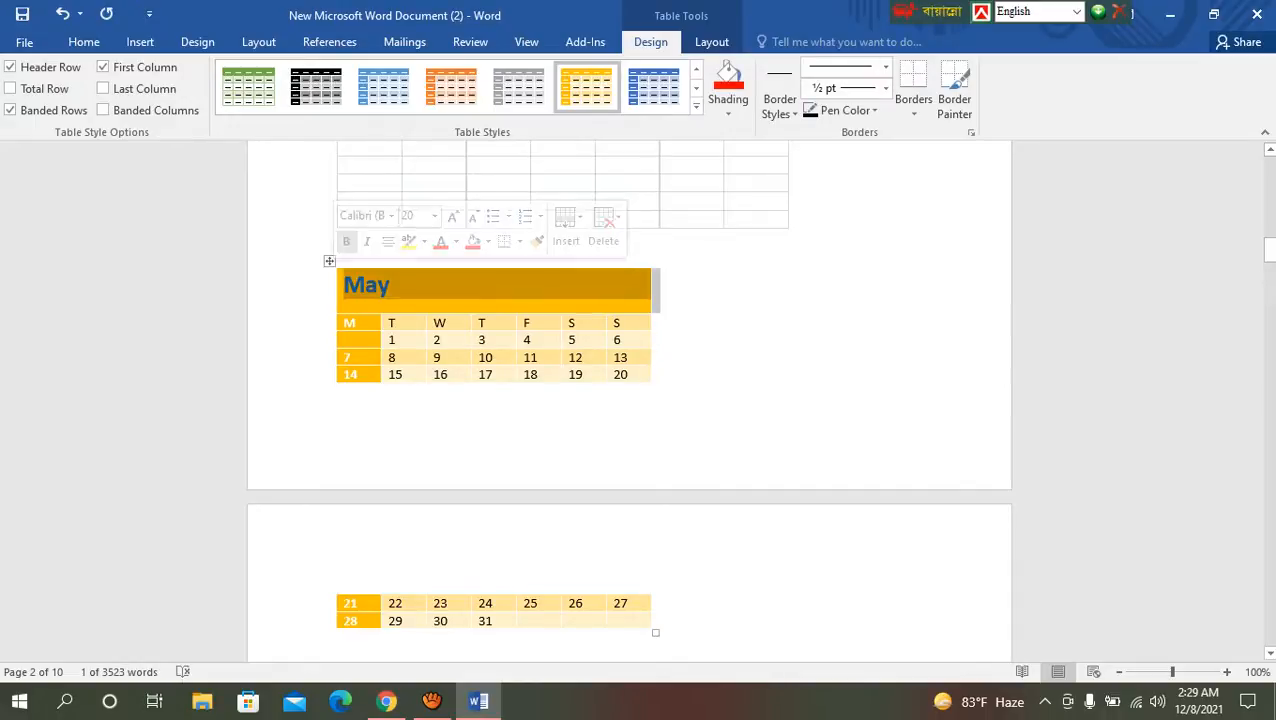
click(662, 288)
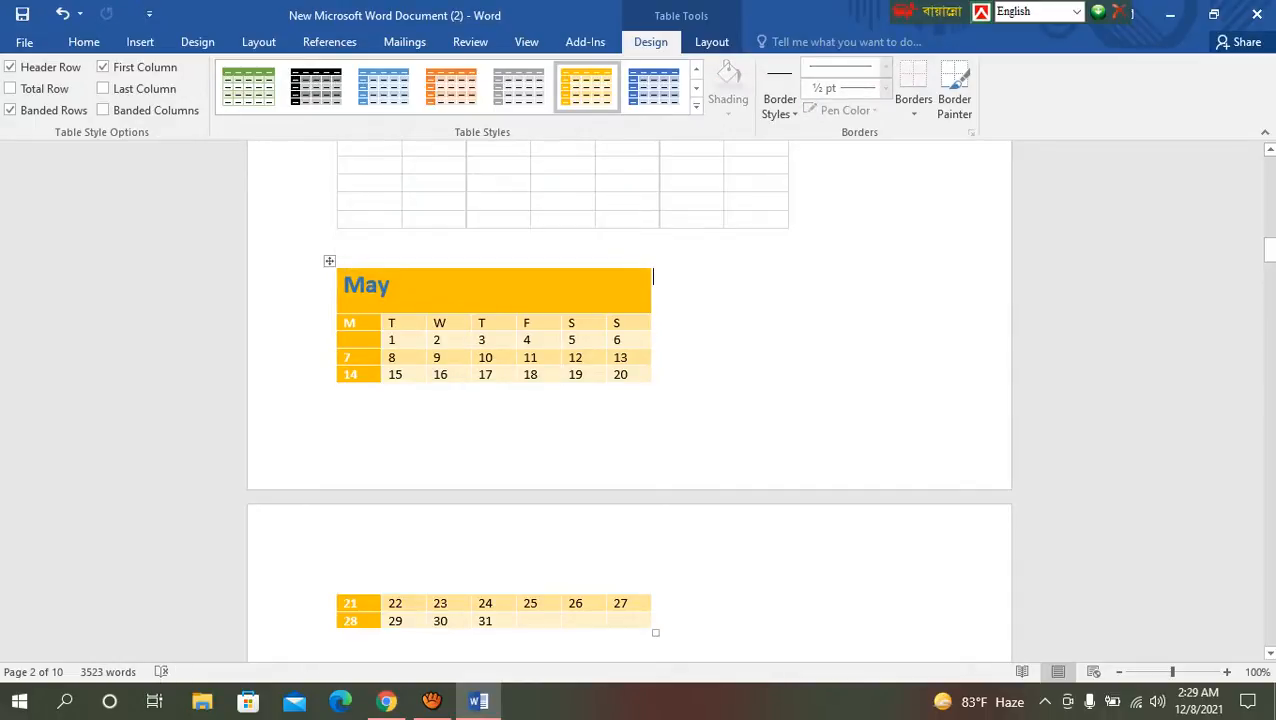
key(Return)
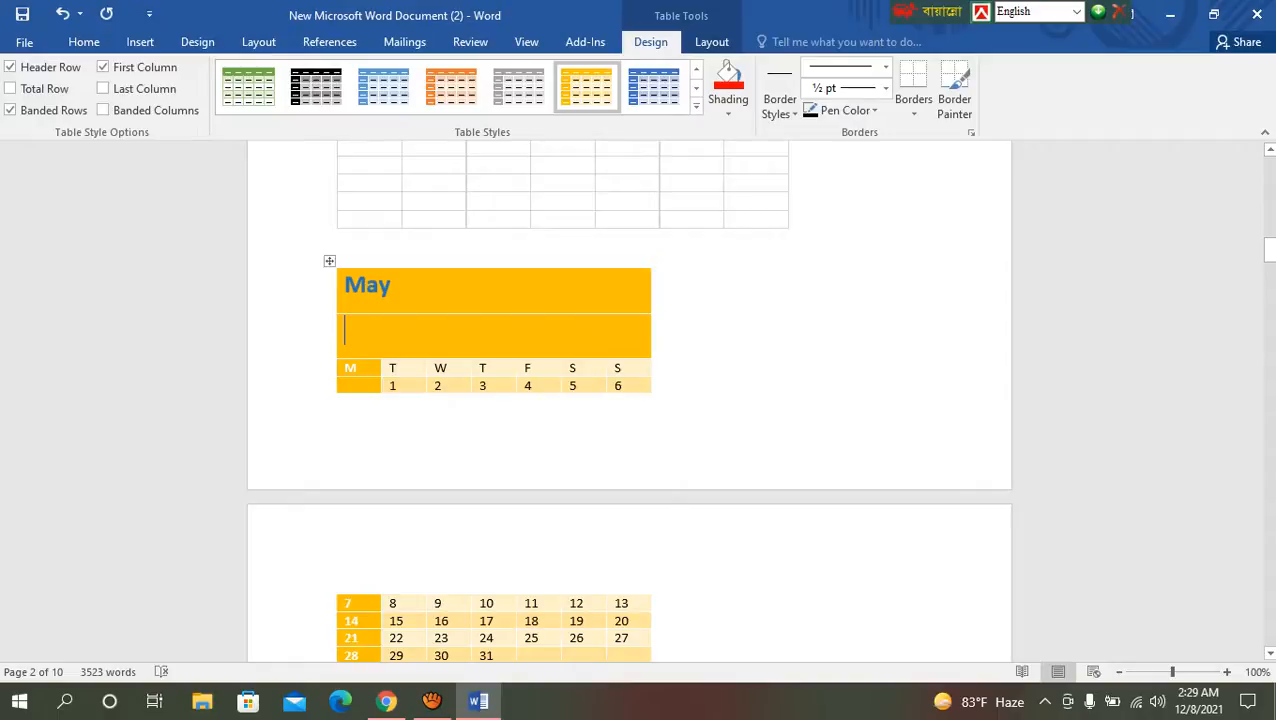
key(ctrl+z)
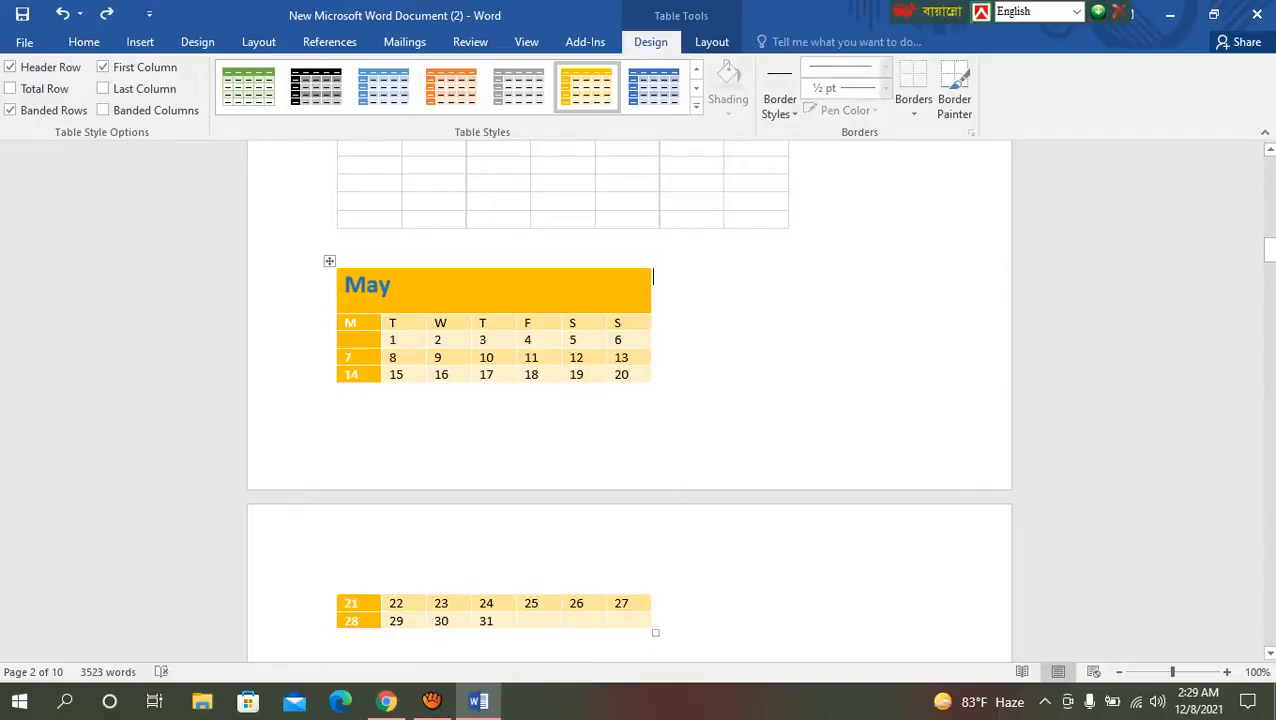
Step: Add five blank lines above the May calendar to move the whole calendar onto the following page
click(340, 247)
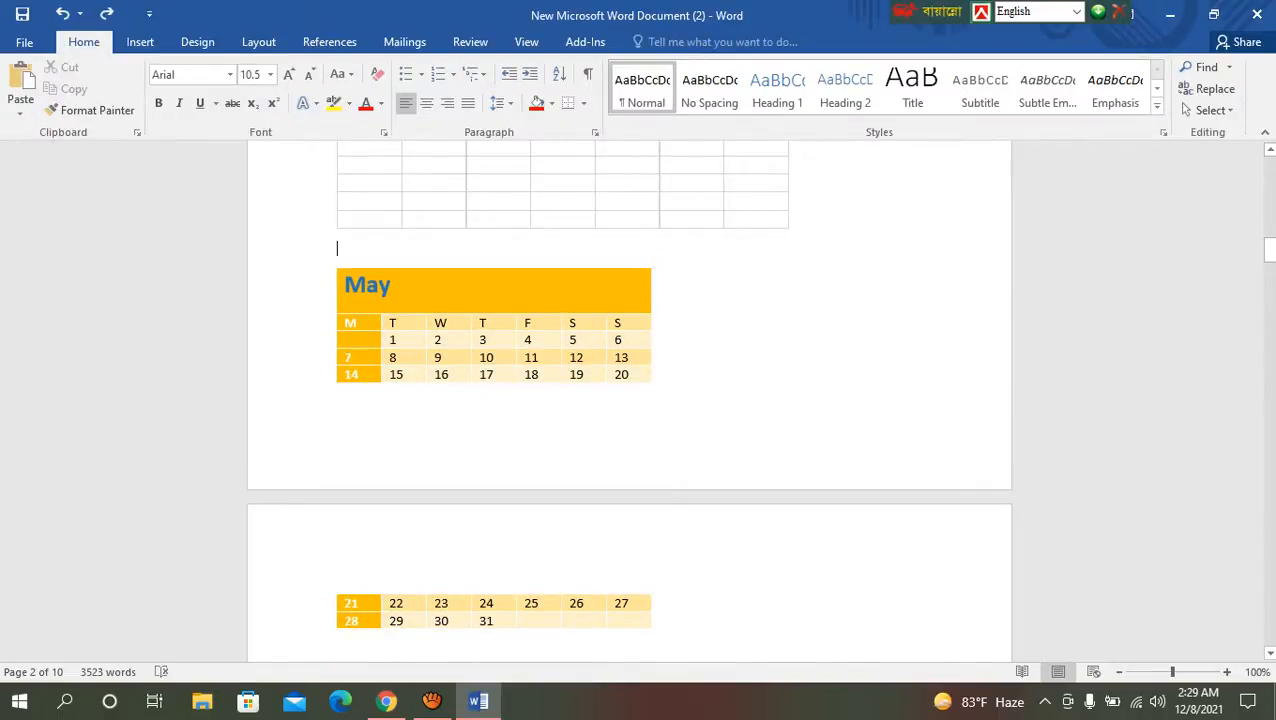
key(Return)
key(Return)
key(Return)
key(Return)
key(Return)
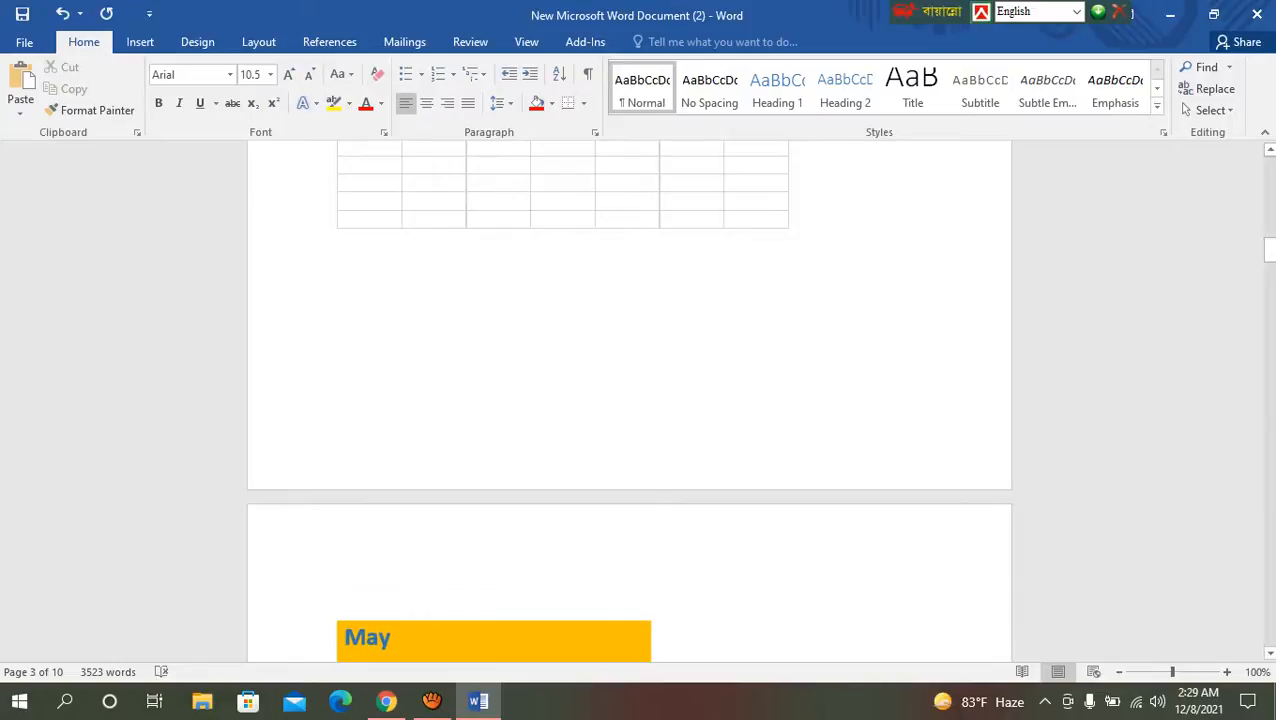
scroll(630, 400, down, 2)
scroll(630, 400, down, 5)
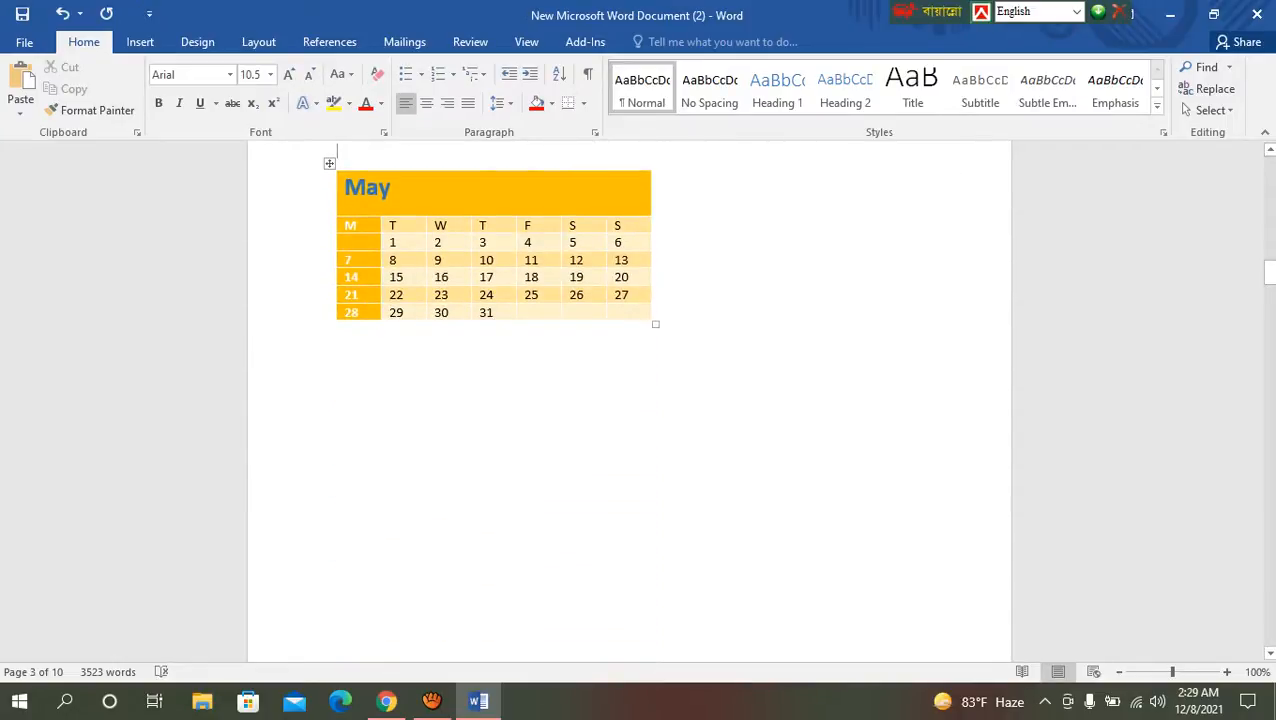
scroll(630, 400, down, 10)
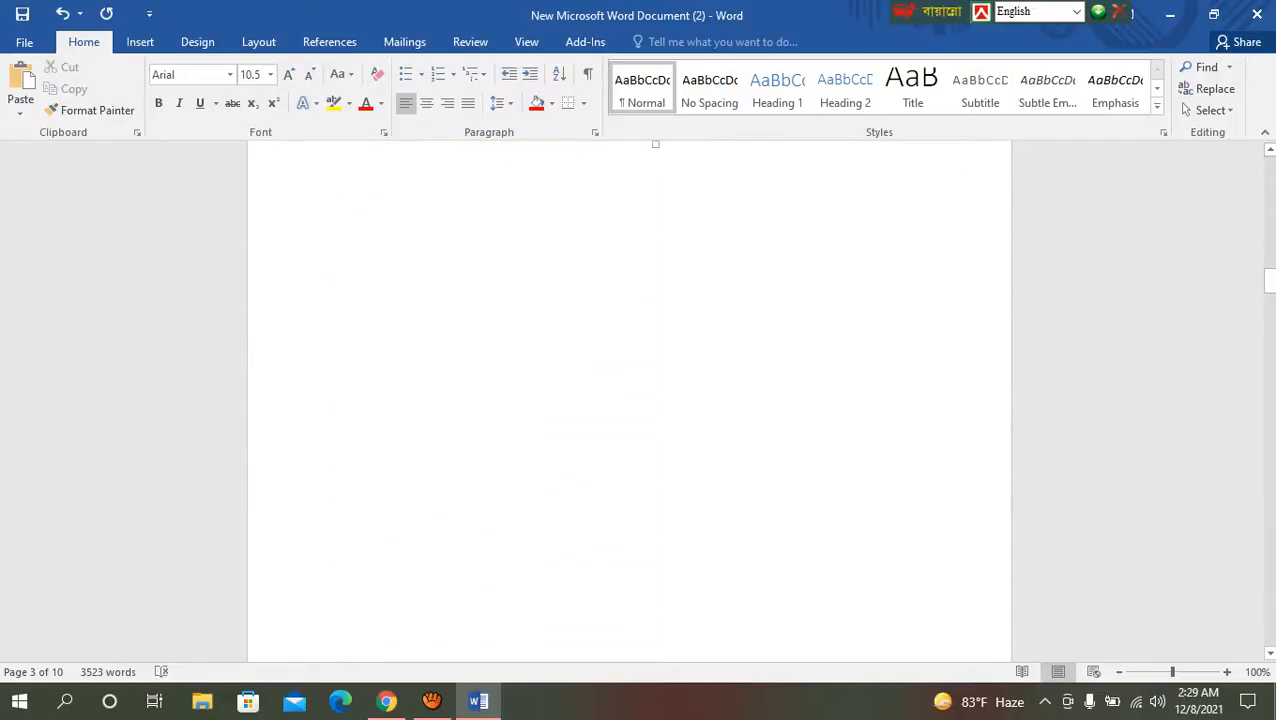
scroll(630, 400, down, 8)
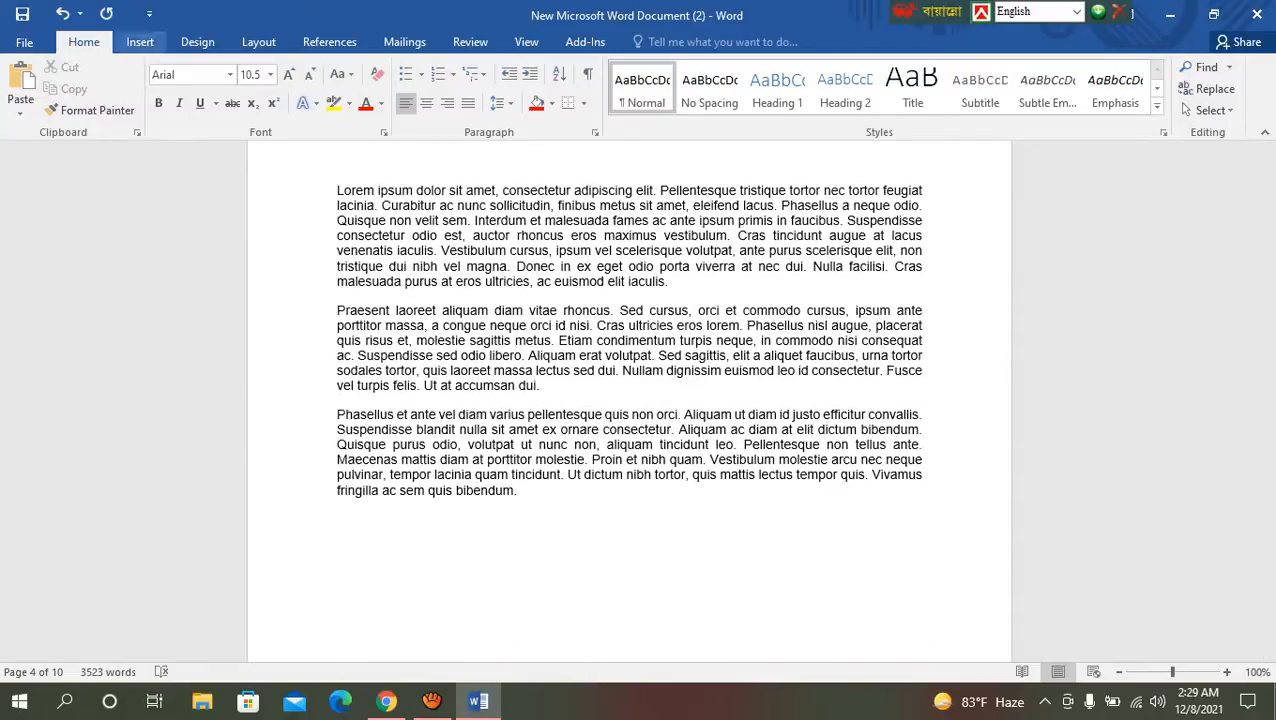
click(140, 41)
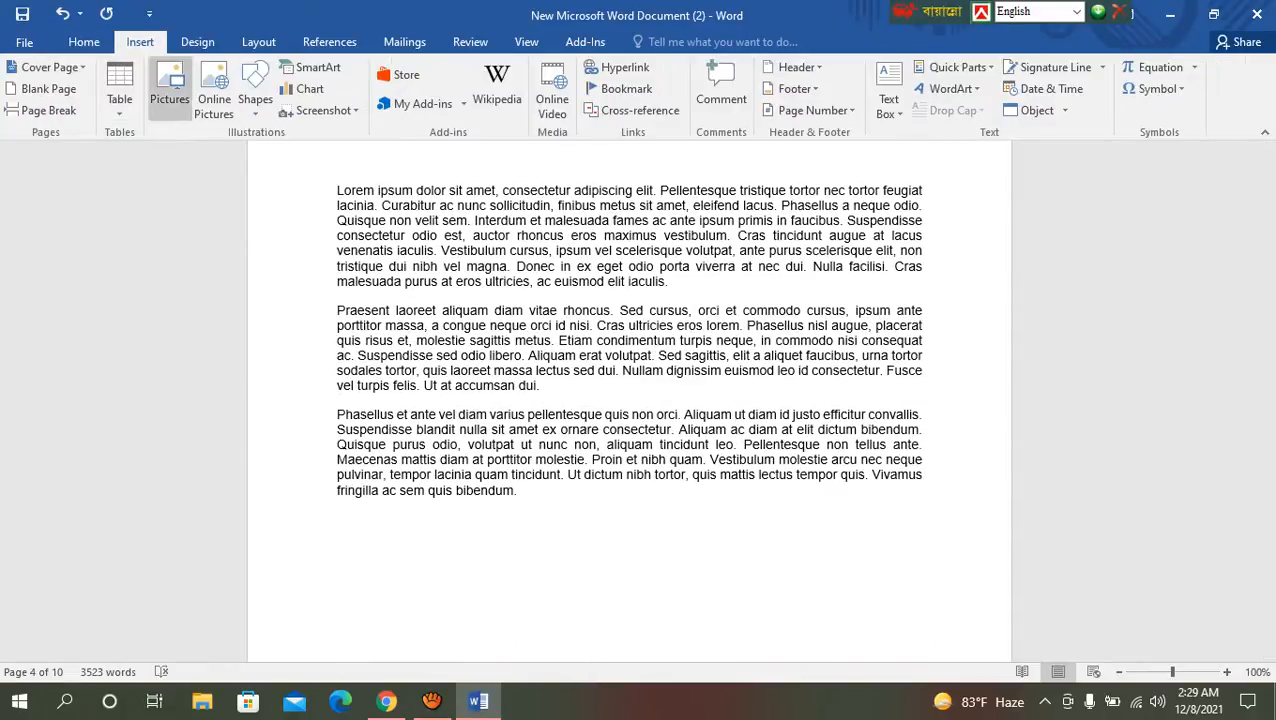
click(197, 41)
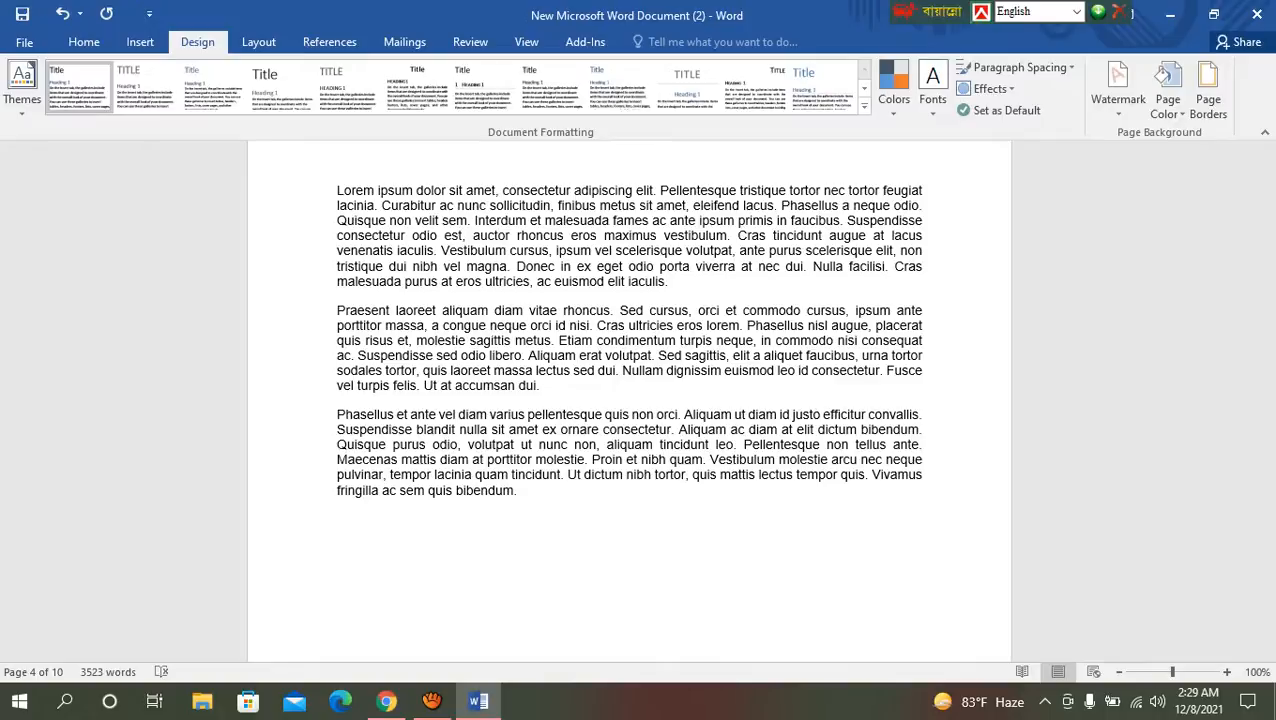
click(329, 42)
scroll(630, 400, down, 4)
scroll(630, 400, up, 4)
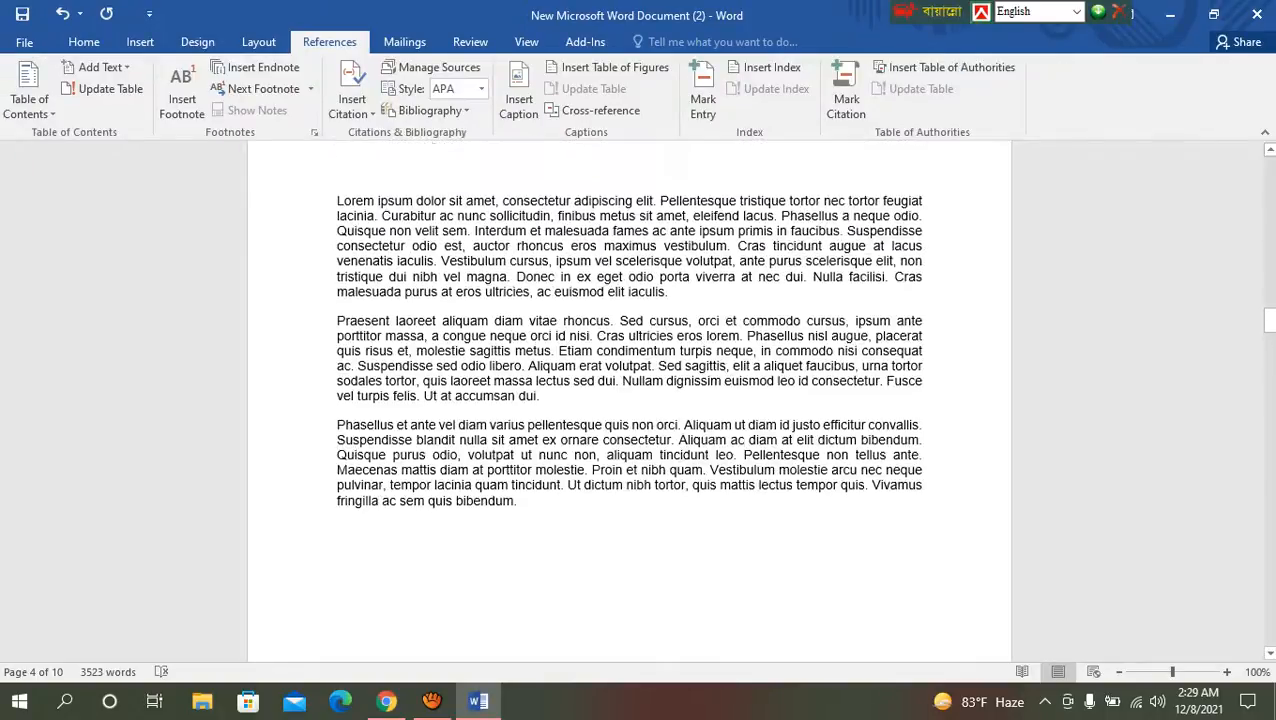
scroll(630, 400, down, 6)
scroll(630, 400, up, 5)
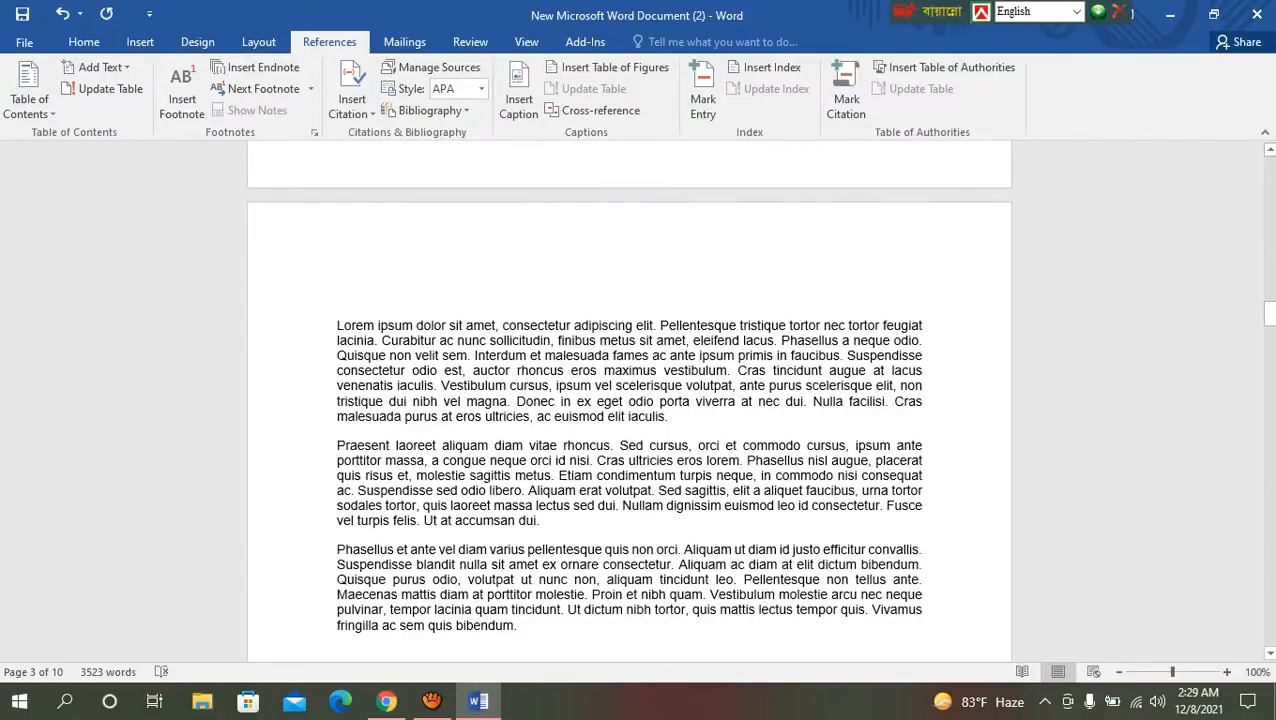
Step: Insert the picture desert-geb615eee3_1920 from the Downloads folder at the end of the "Praesent laoreet" paragraph
click(539, 520)
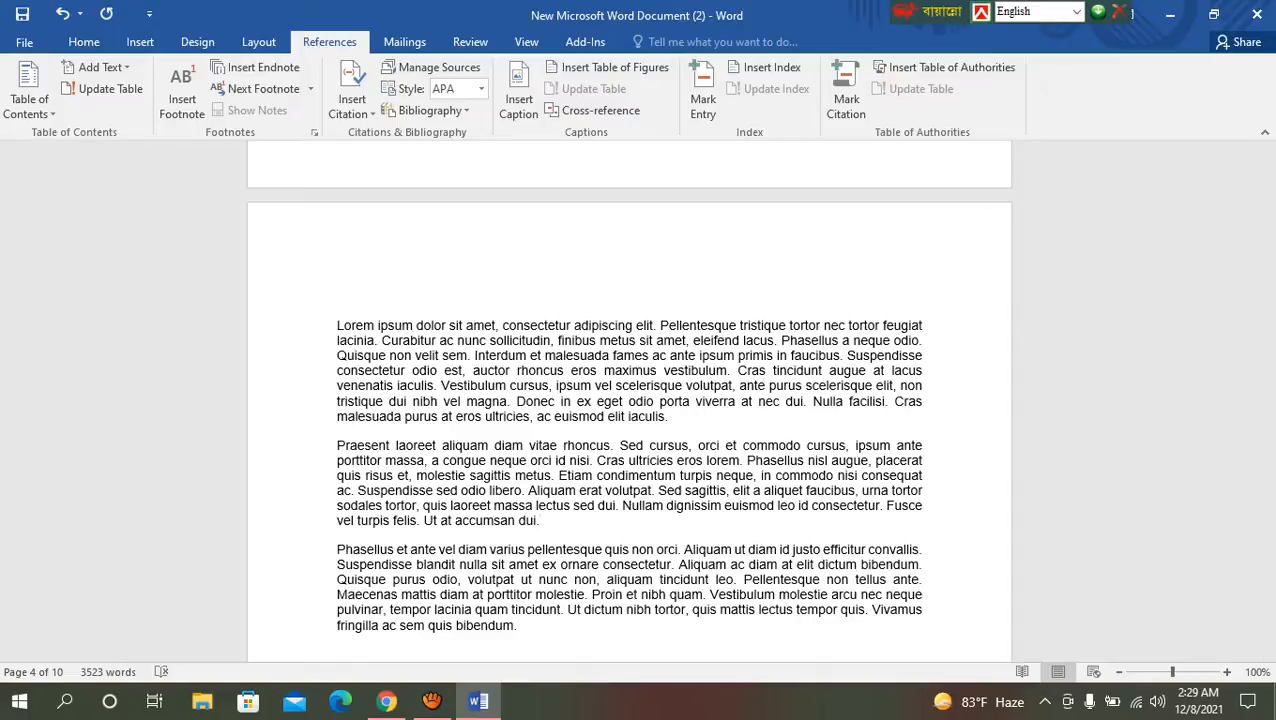
click(140, 41)
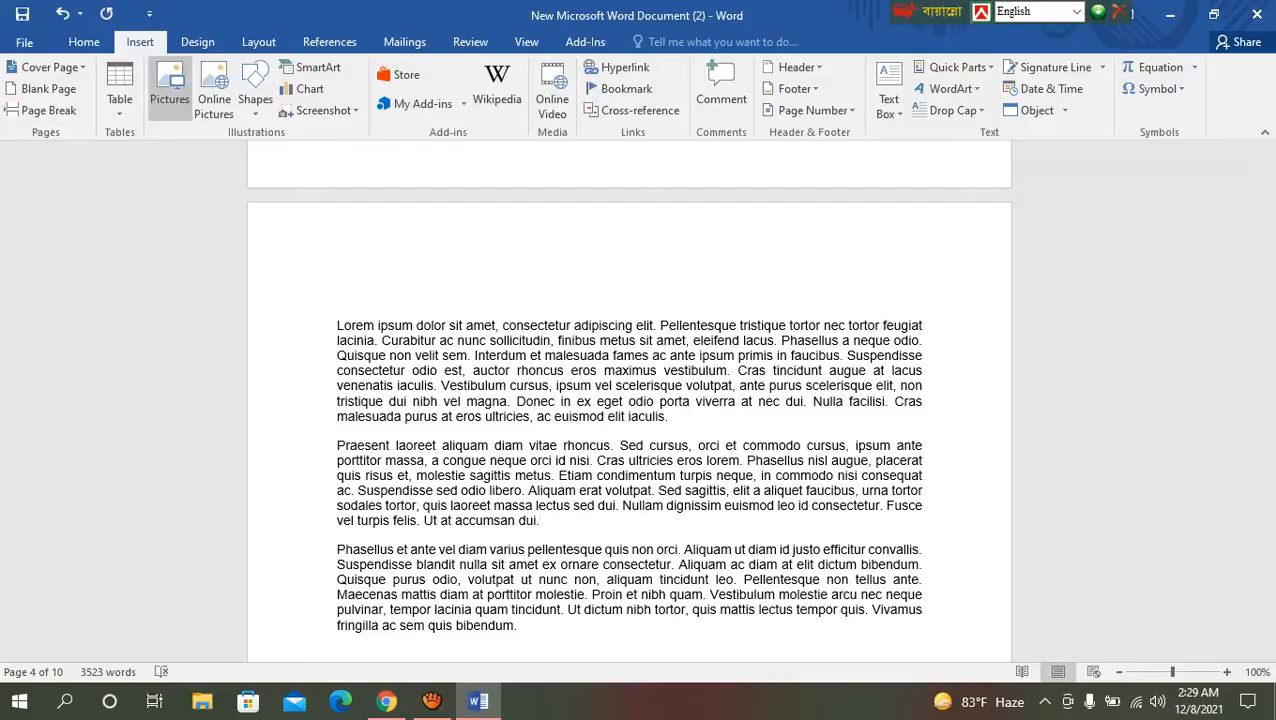
click(170, 90)
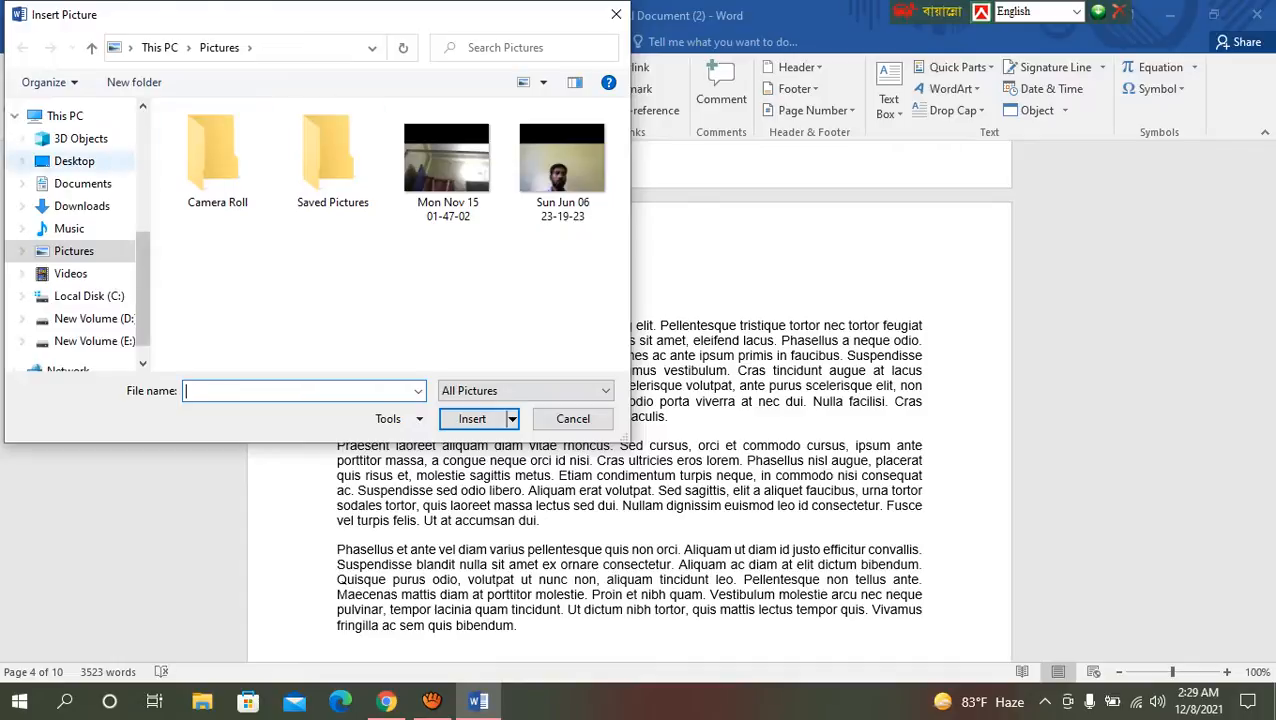
click(82, 205)
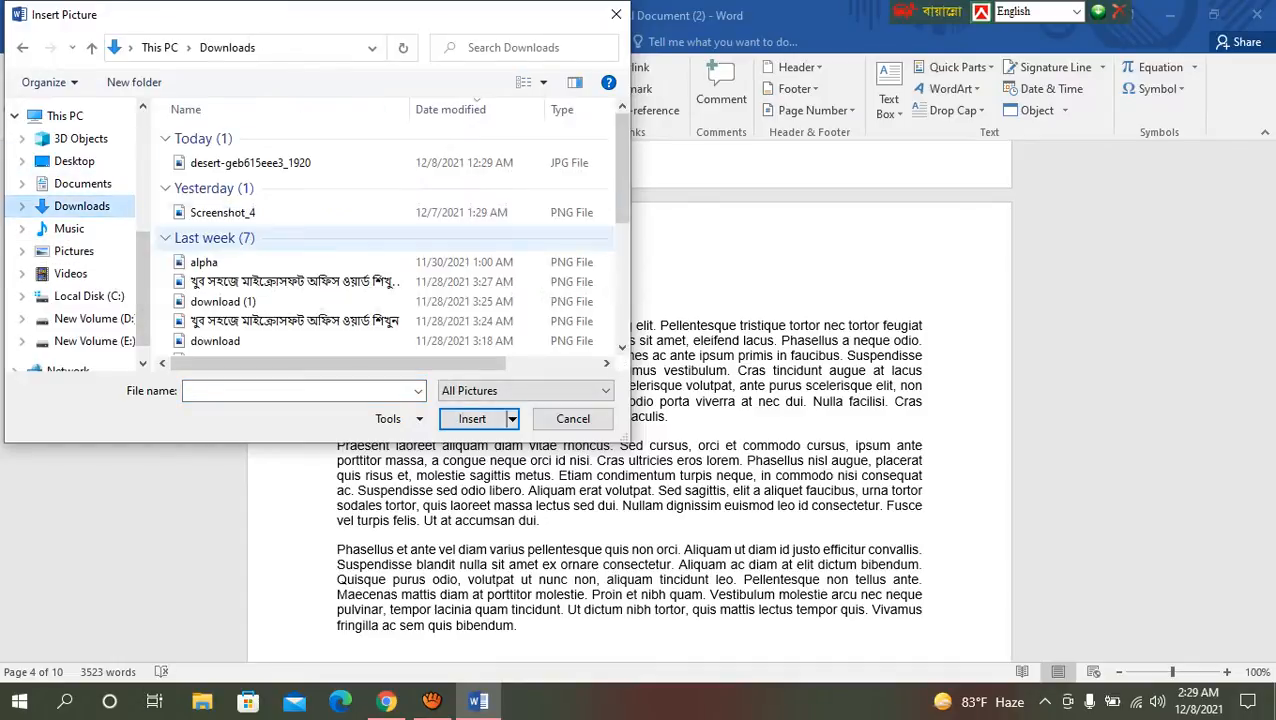
click(250, 163)
click(472, 418)
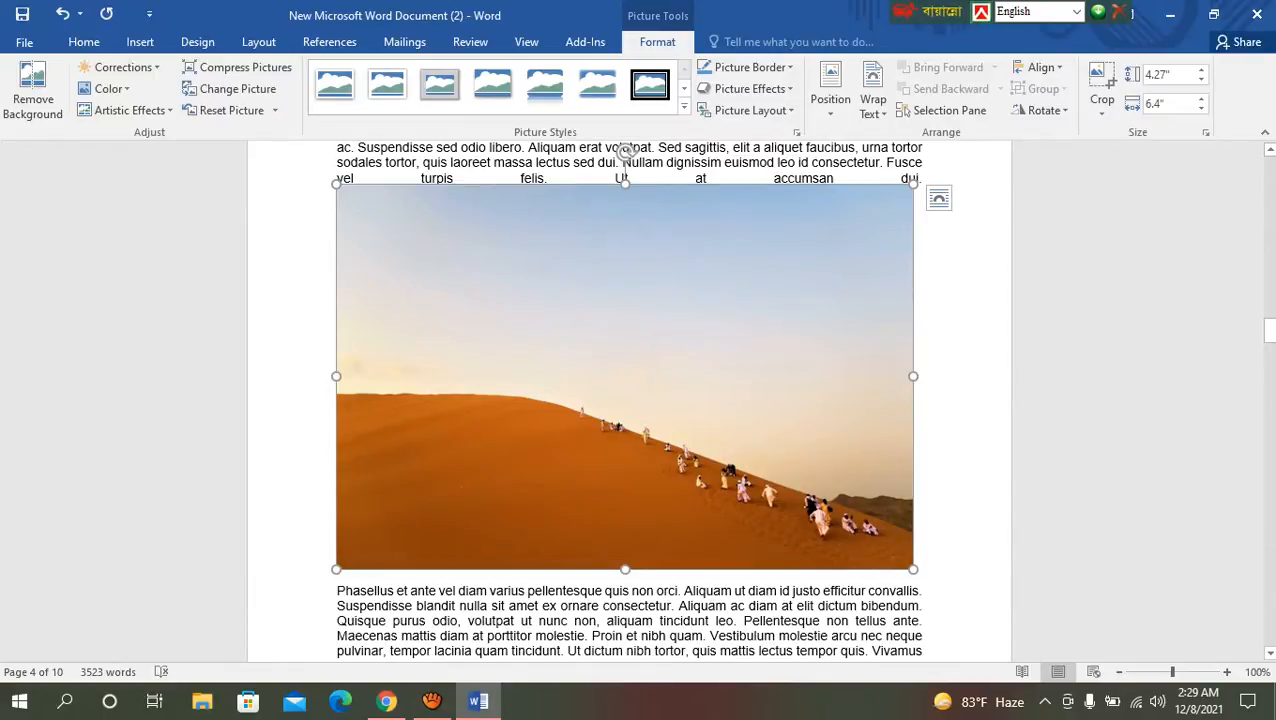
Step: Shrink the desert picture proportionally to about 3.02" wide and 2.01" high, and deselect it
drag(913, 569, 664, 403)
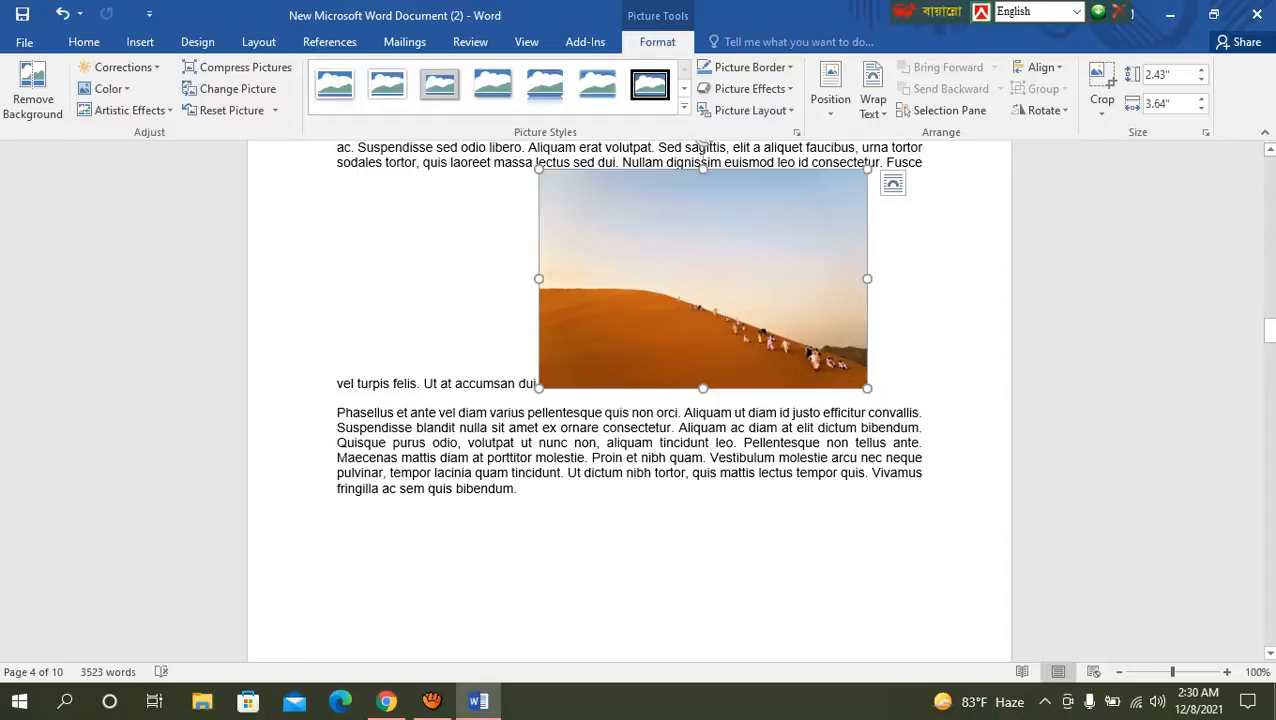
drag(867, 388, 811, 351)
click(517, 480)
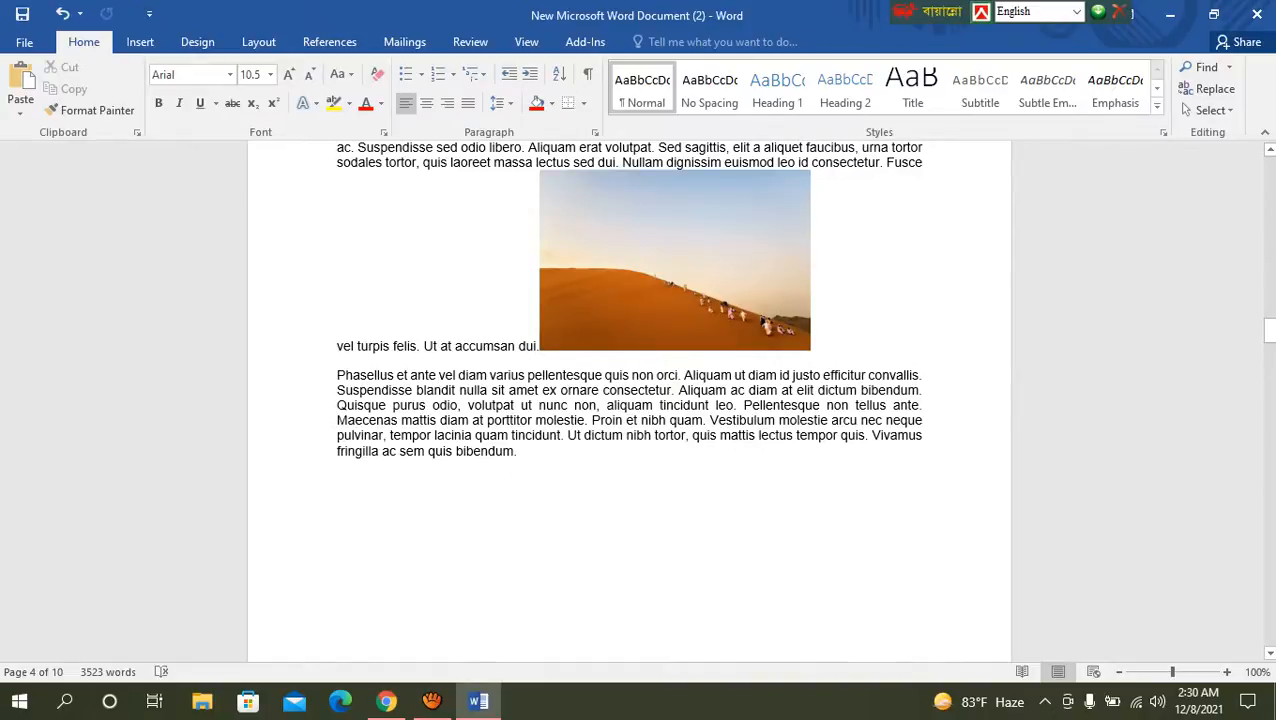
Step: Examine the saturation, tone and recolor options available for the desert picture without applying any
click(675, 260)
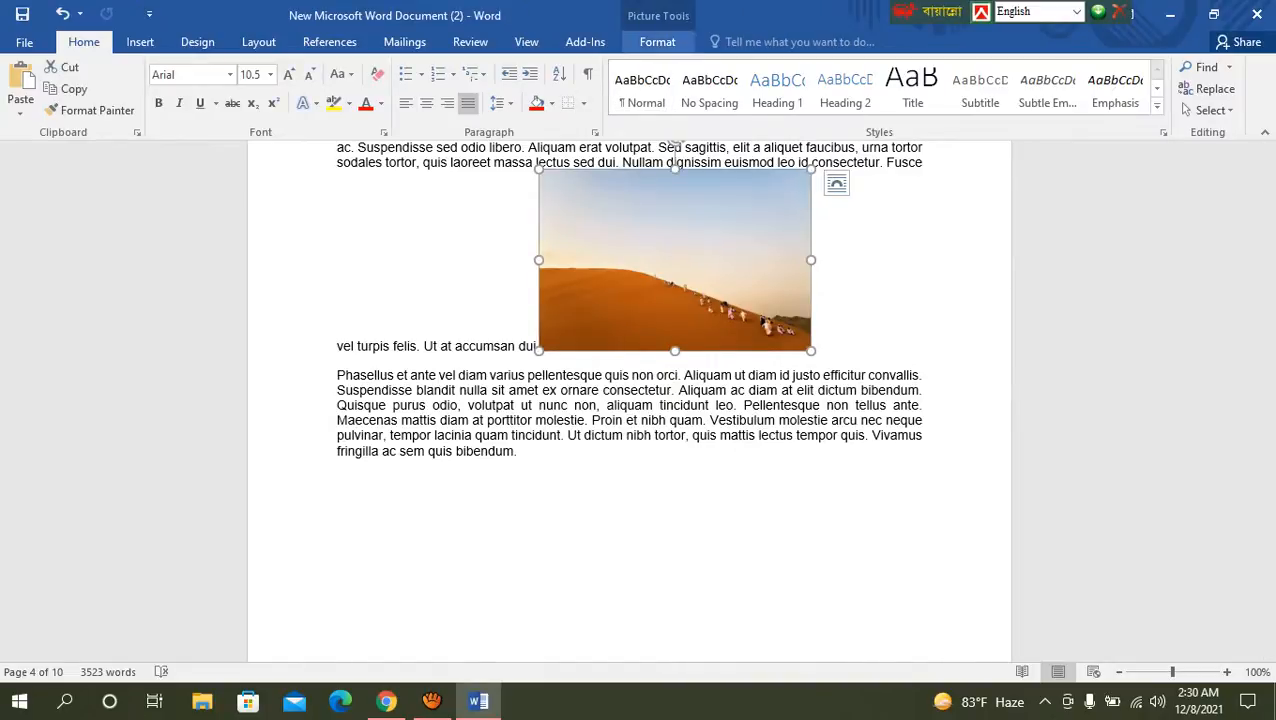
click(517, 480)
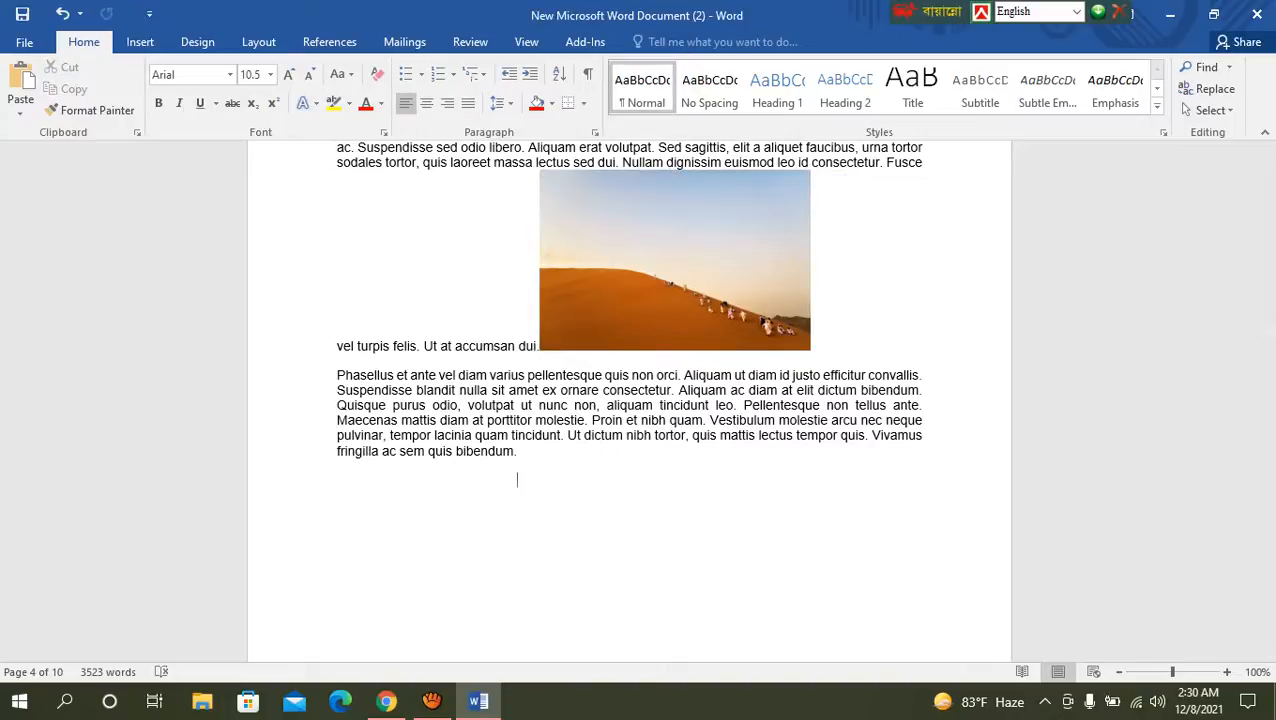
click(675, 261)
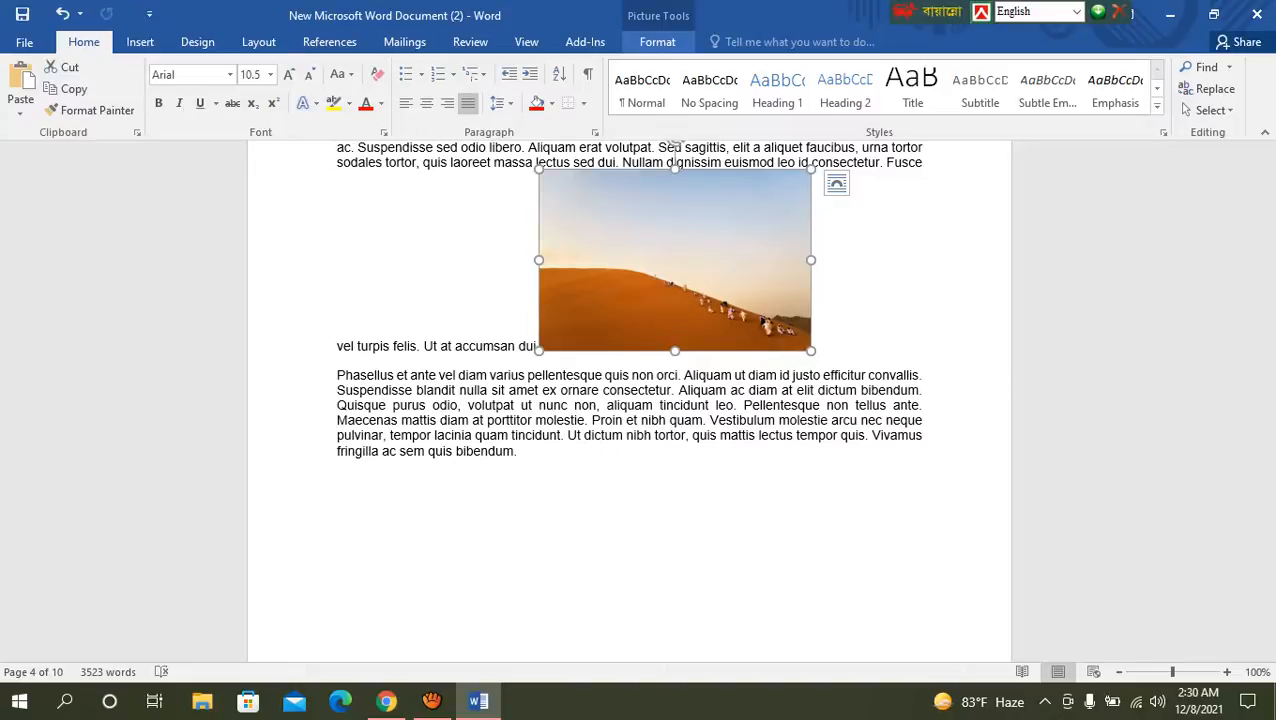
click(657, 42)
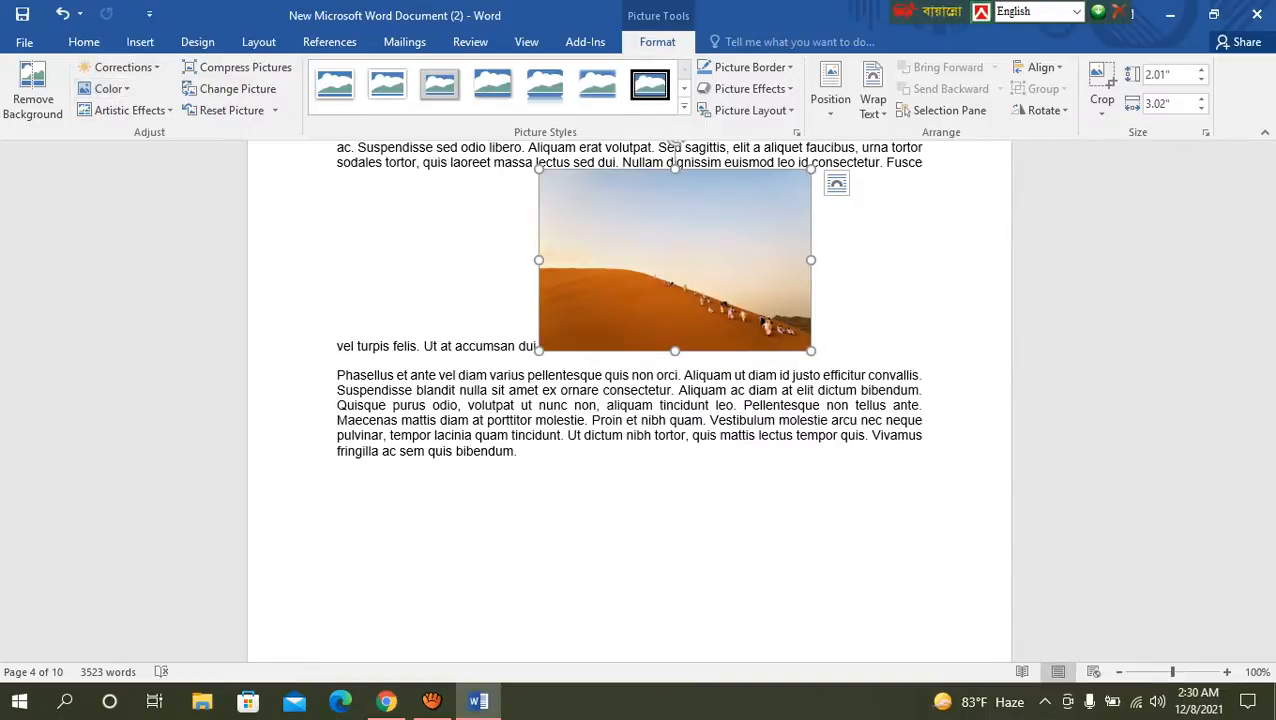
click(108, 89)
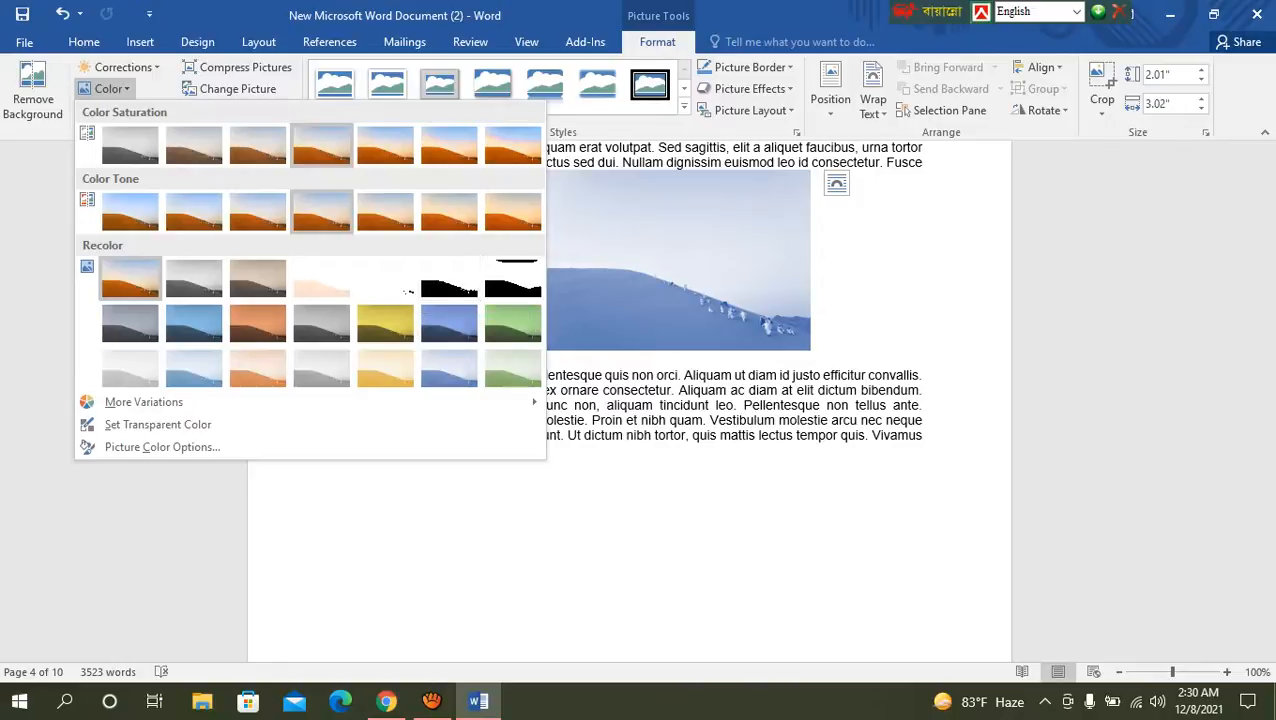
key(Escape)
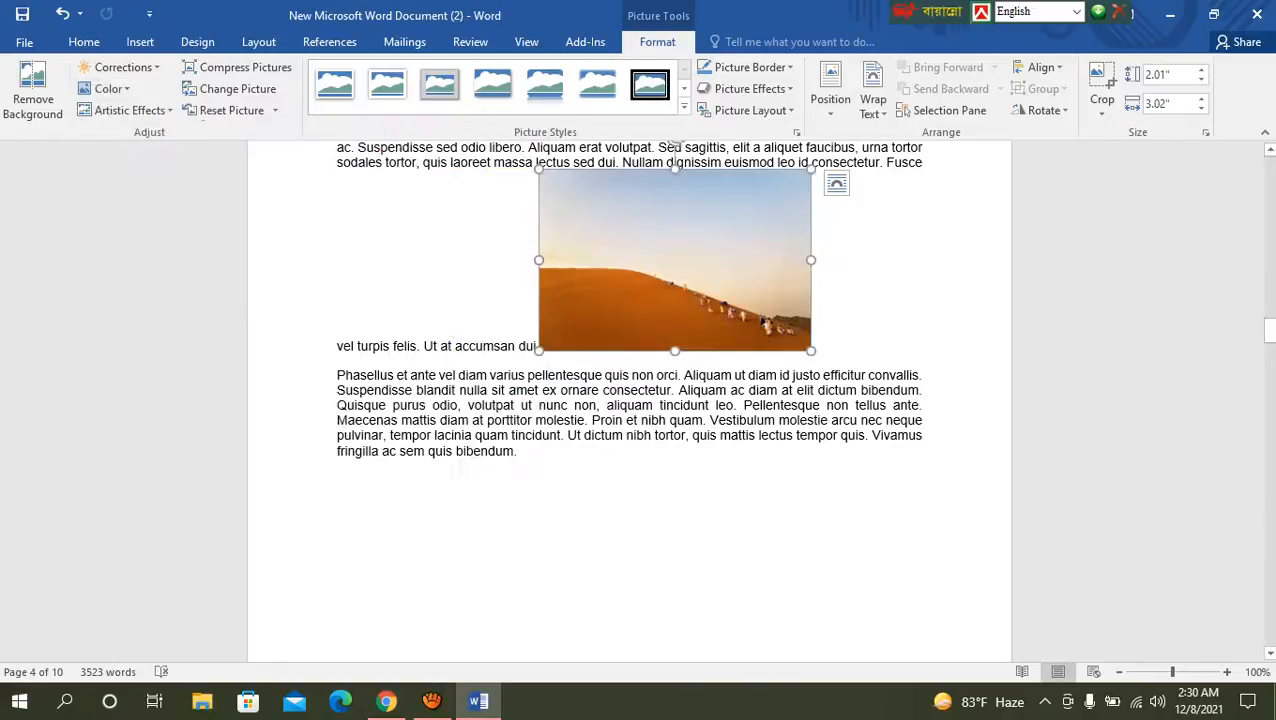
Step: Apply the tilted perspective picture style with rounded, beveled corners to the desert picture
click(130, 110)
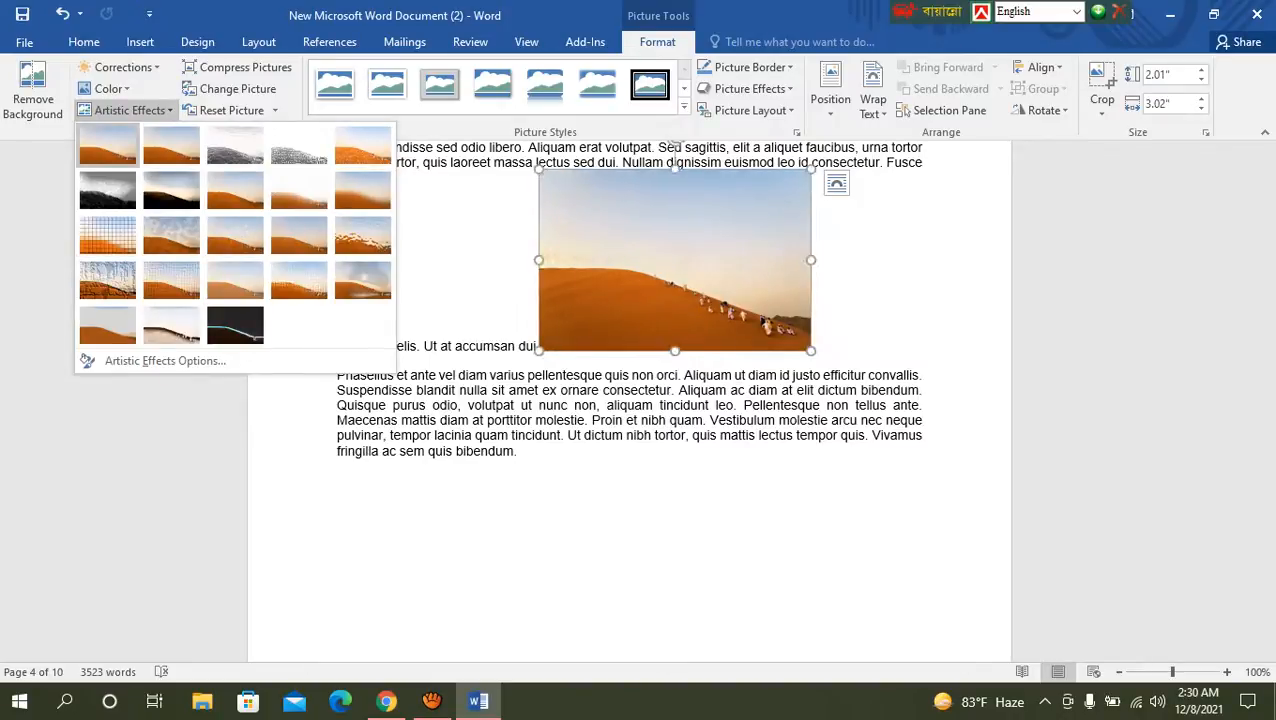
key(Escape)
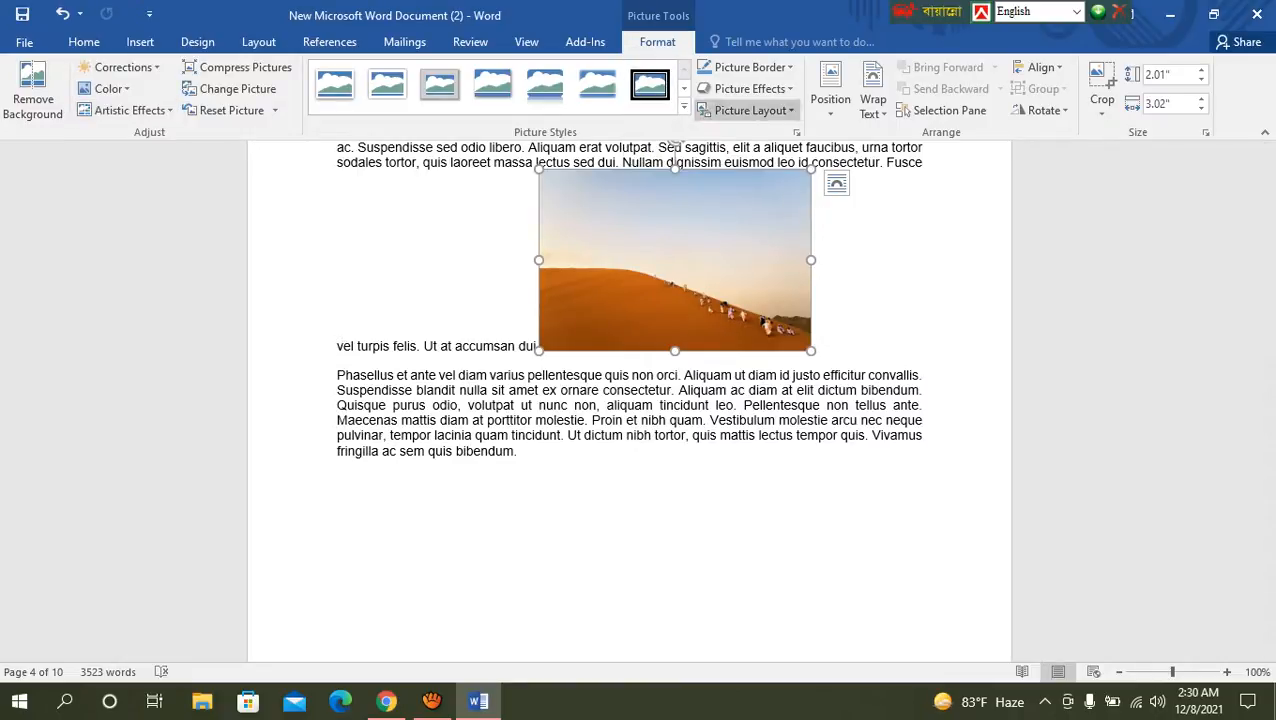
click(684, 104)
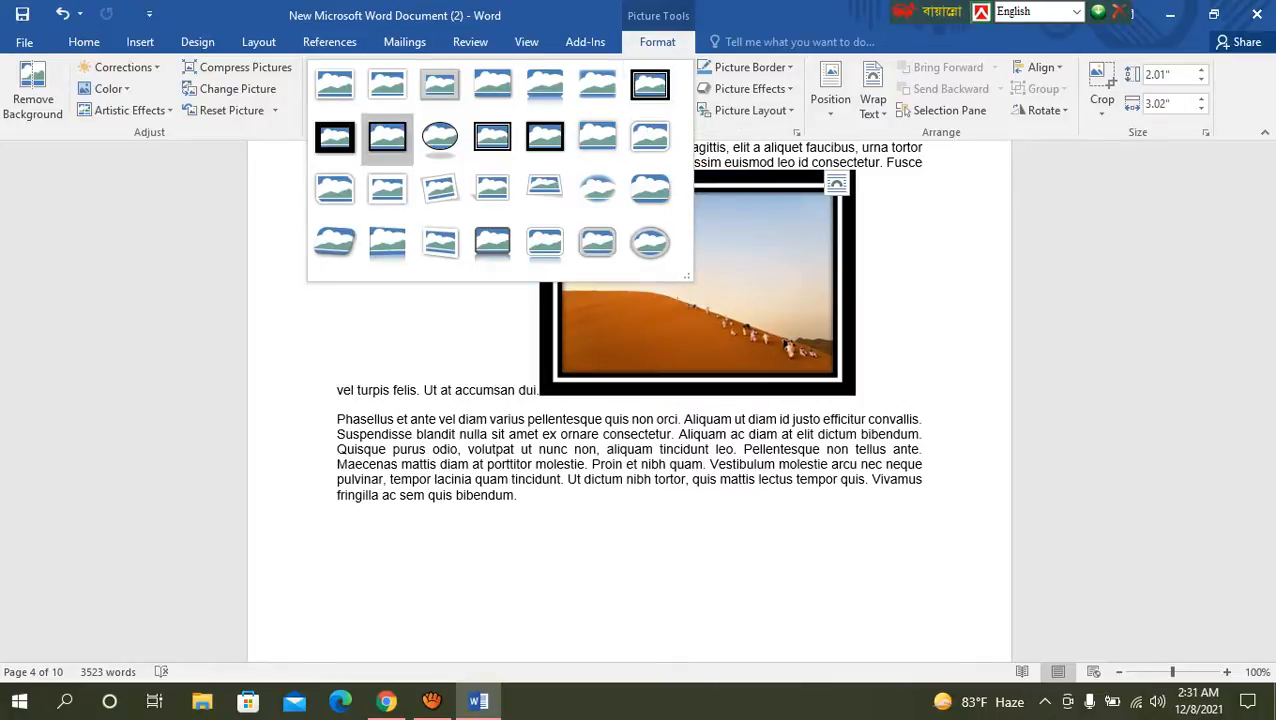
click(335, 243)
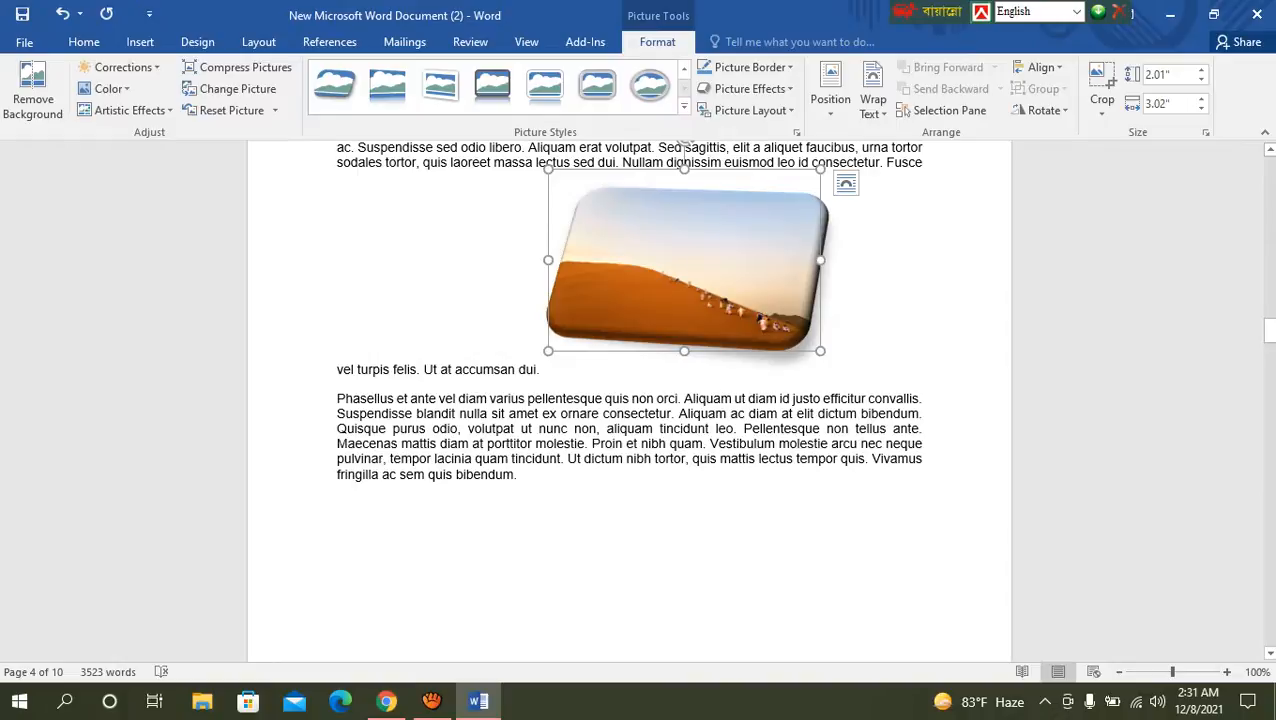
Step: Give the desert picture a border in standard red and deselect it
click(745, 67)
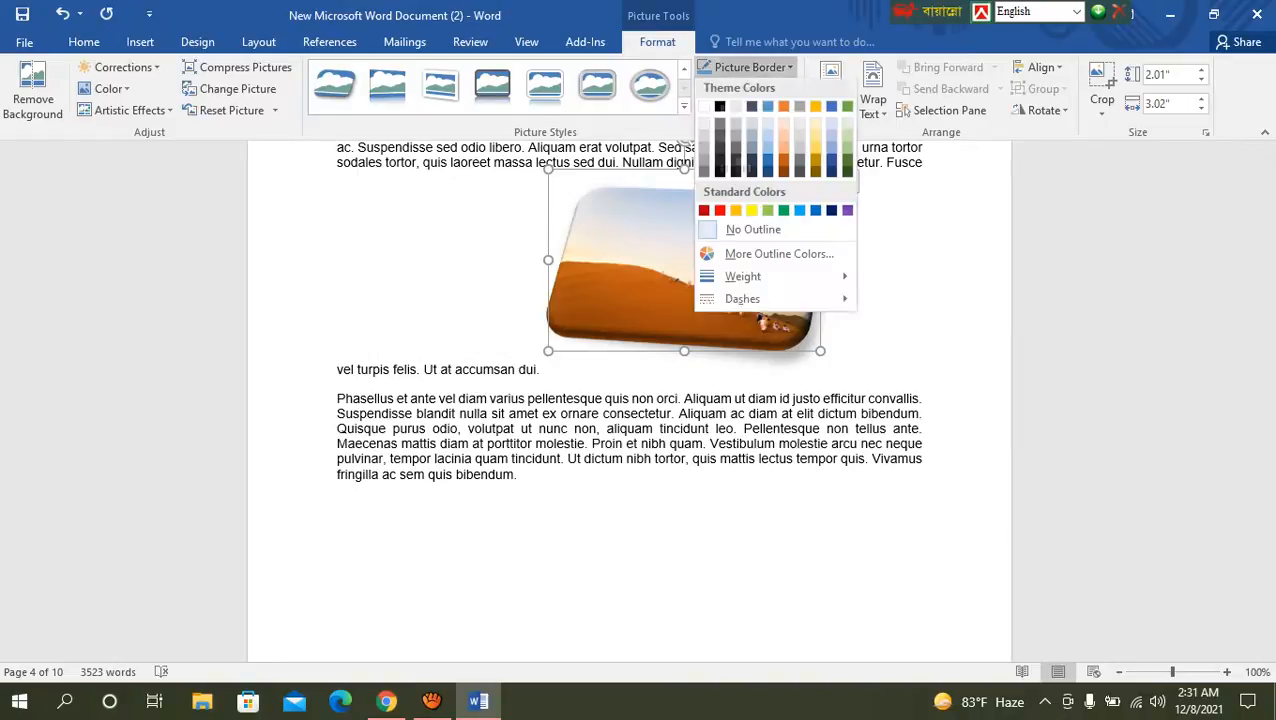
key(Escape)
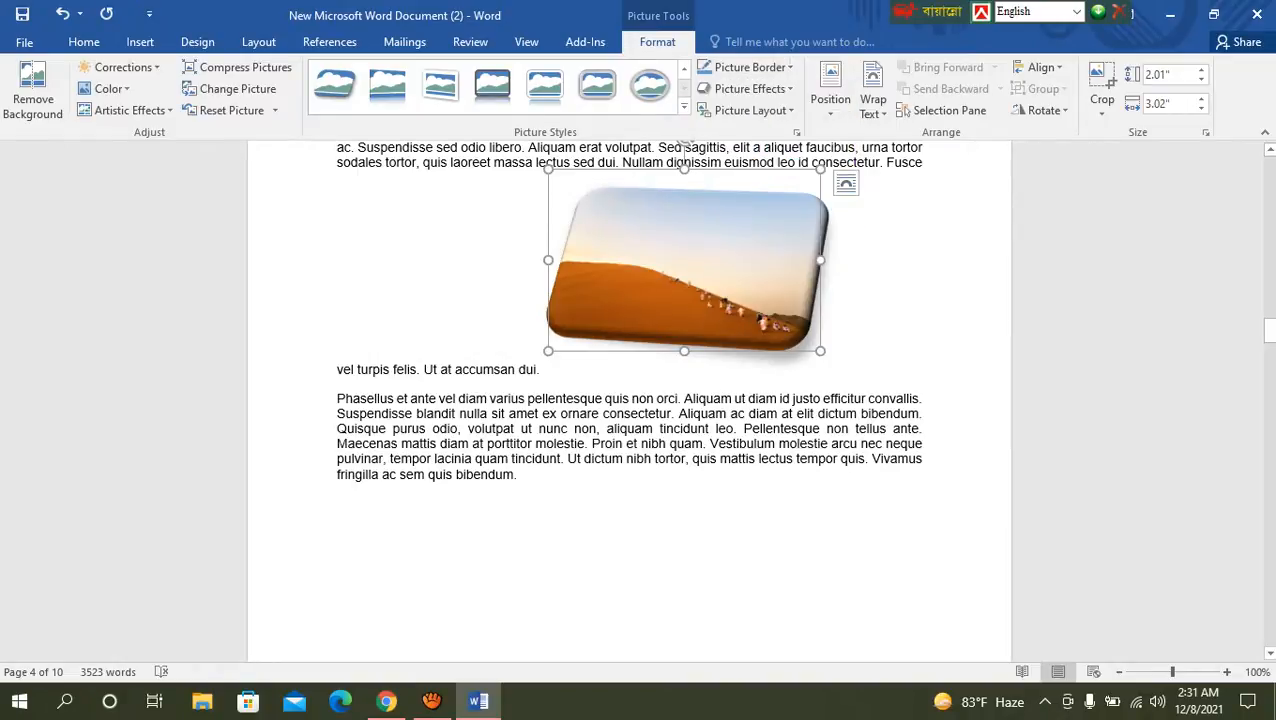
click(745, 67)
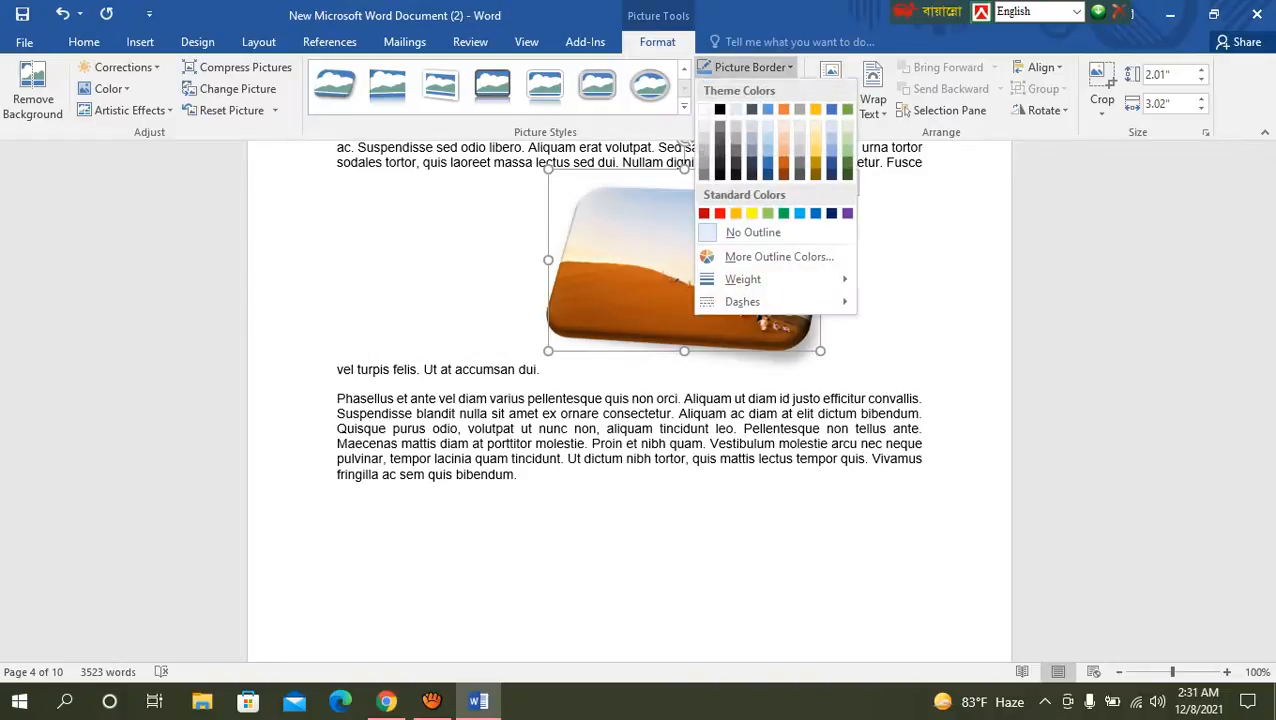
click(720, 213)
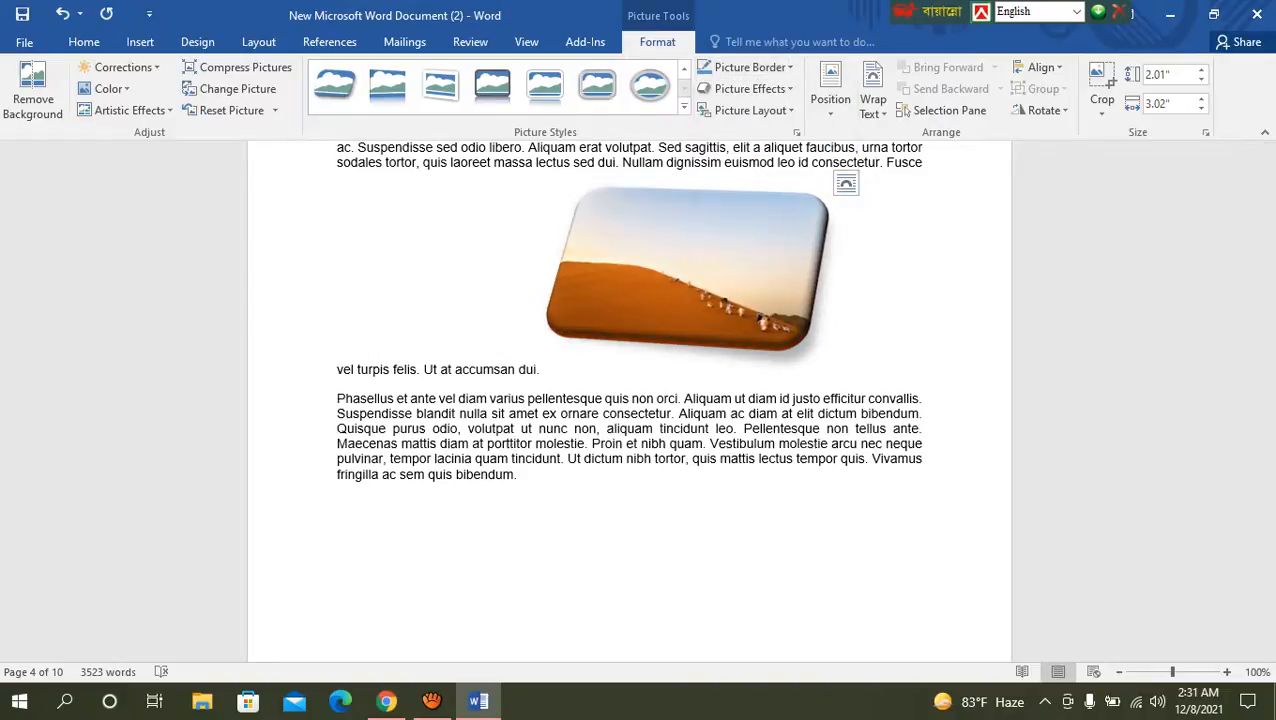
click(843, 371)
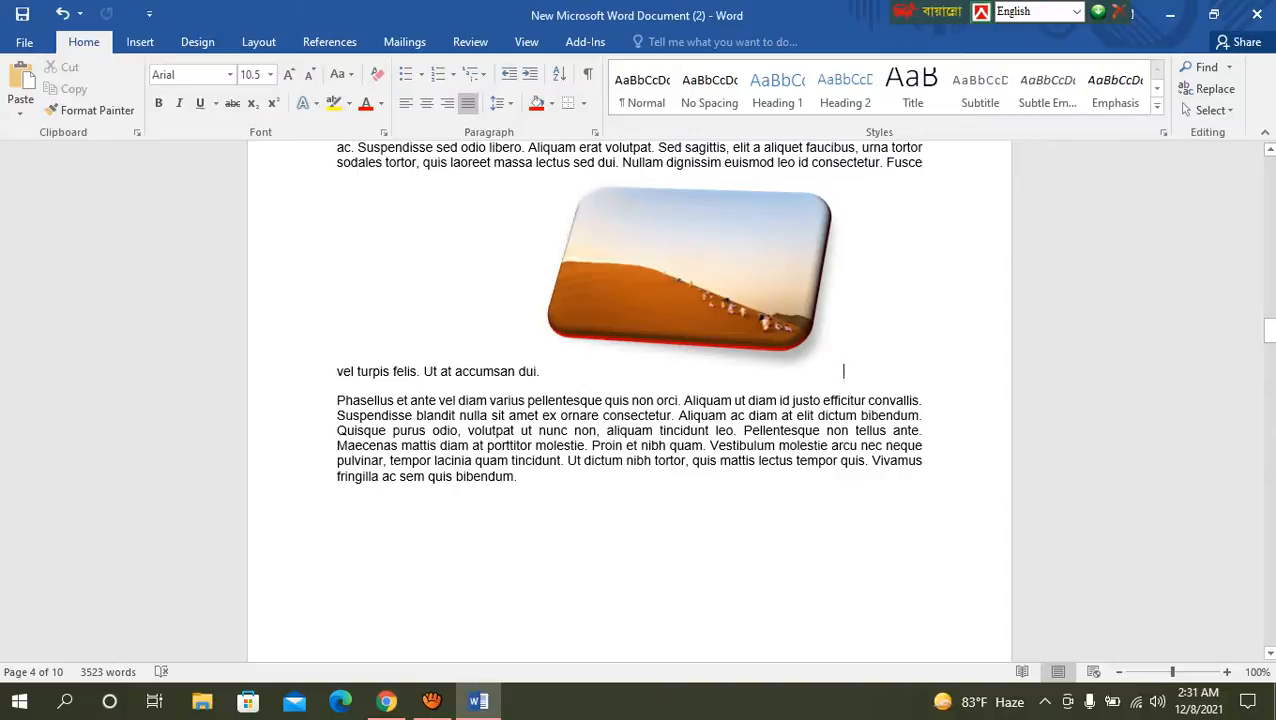
Step: Apply the first preset picture effect to the desert picture and deselect it
click(688, 200)
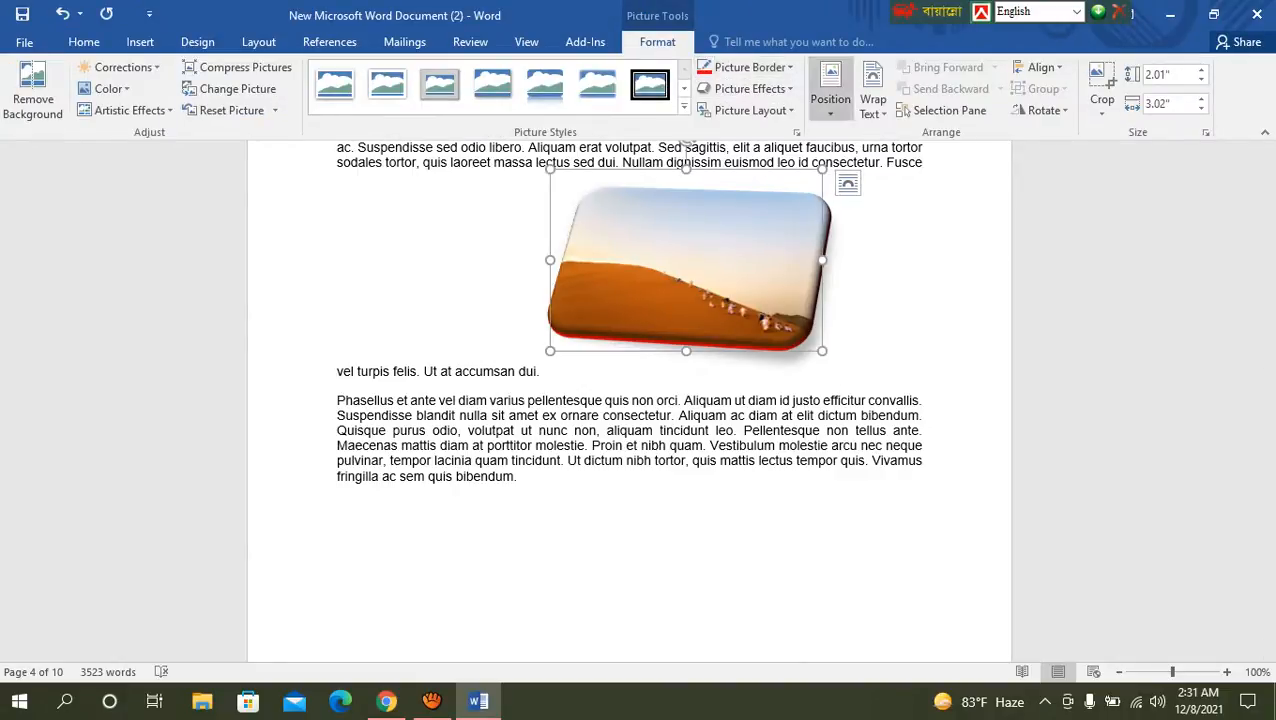
click(750, 88)
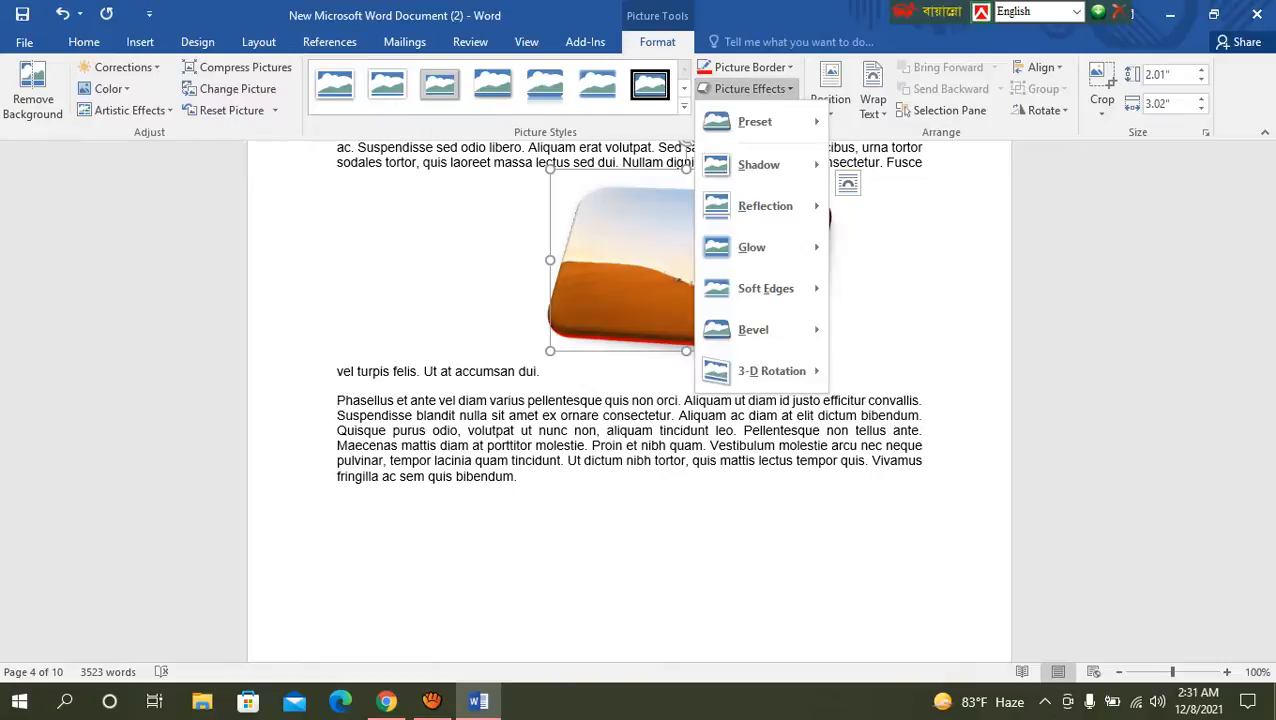
mouse_move(755, 121)
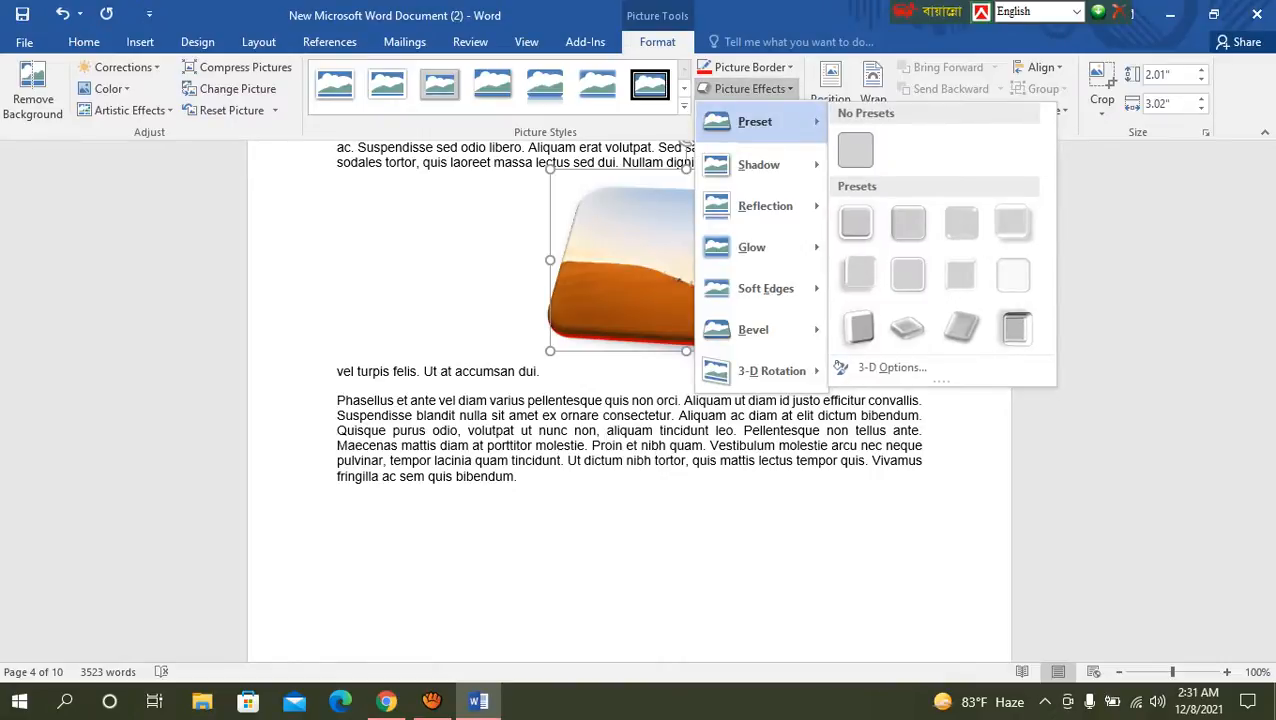
click(856, 223)
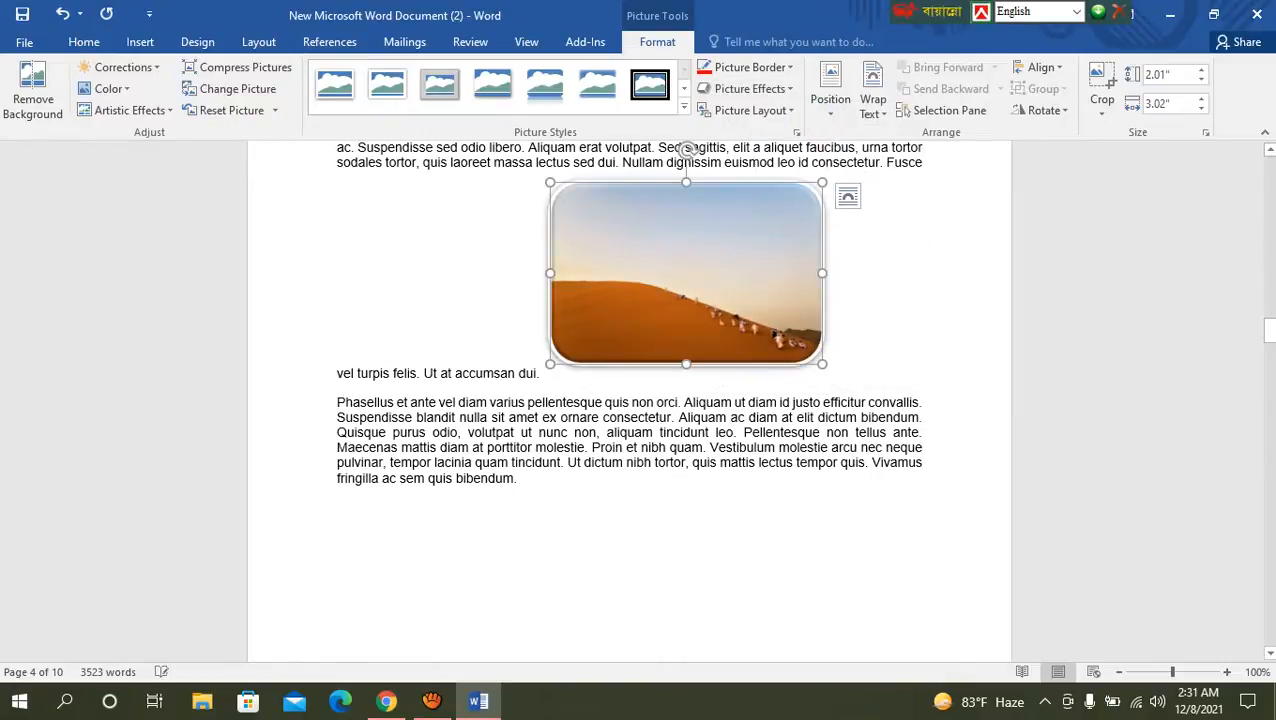
click(834, 373)
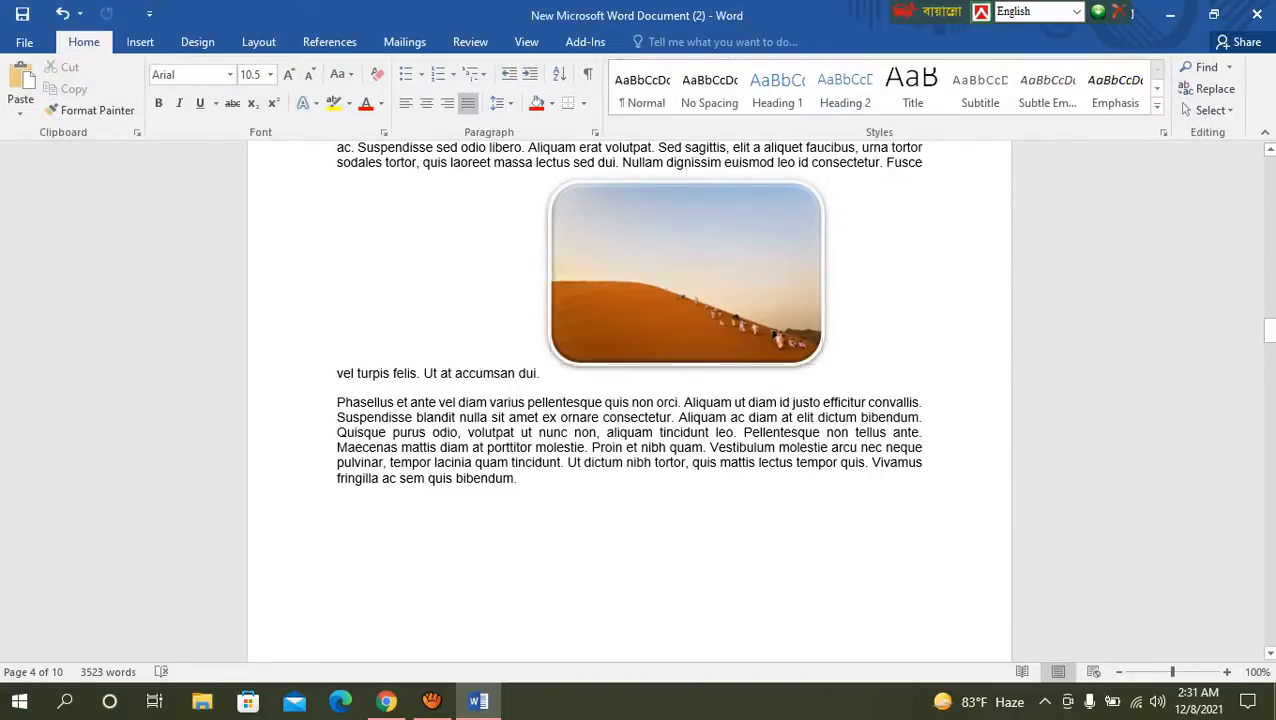
Step: Examine the picture layouts available for the desert picture without applying any
click(705, 270)
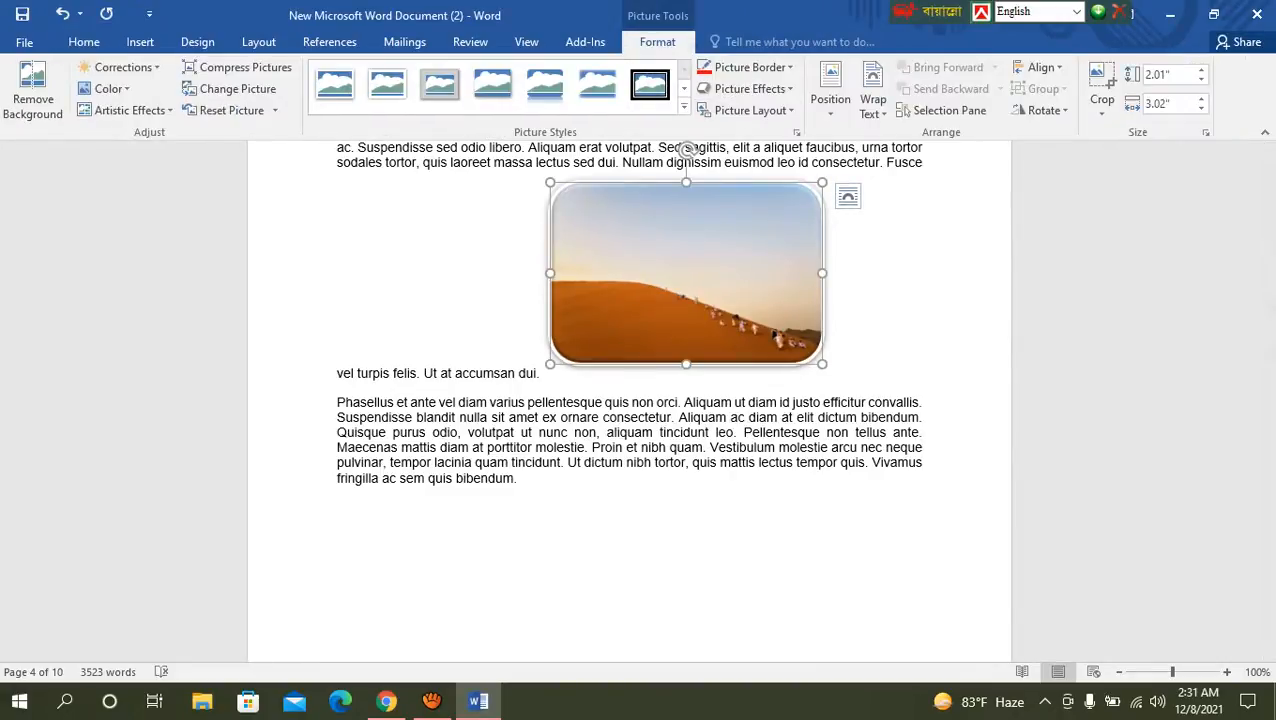
click(750, 110)
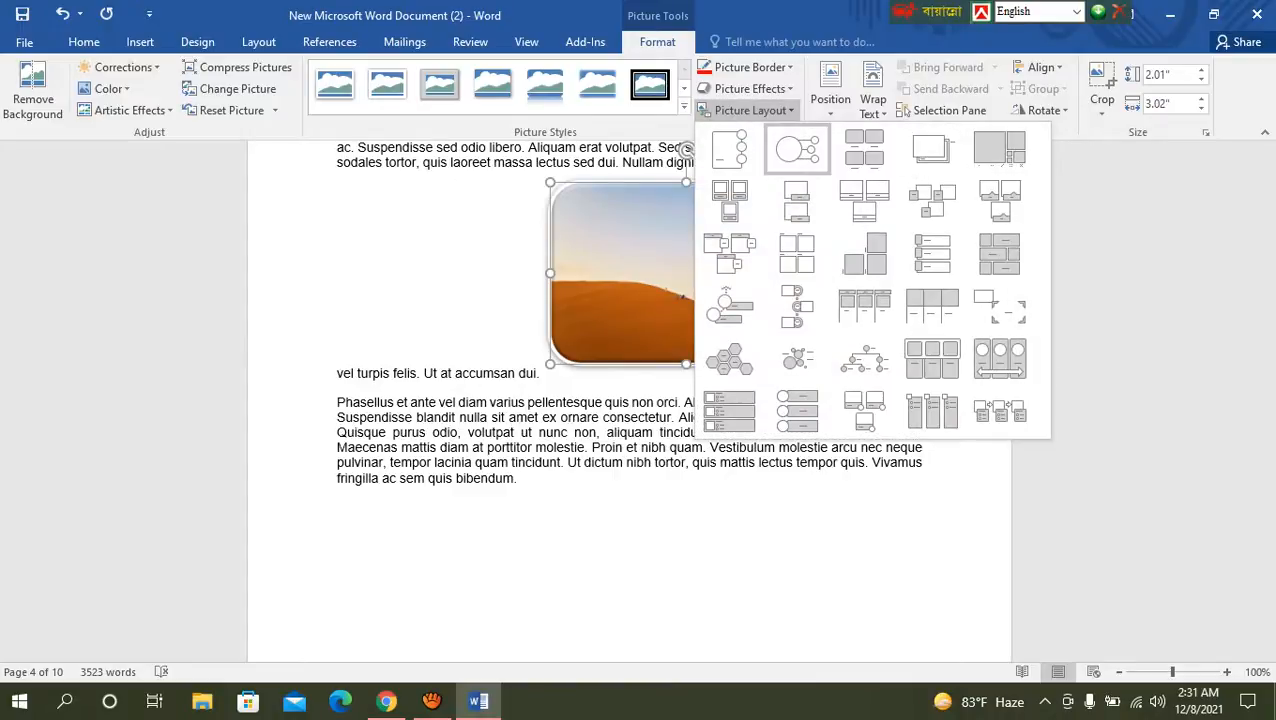
click(750, 110)
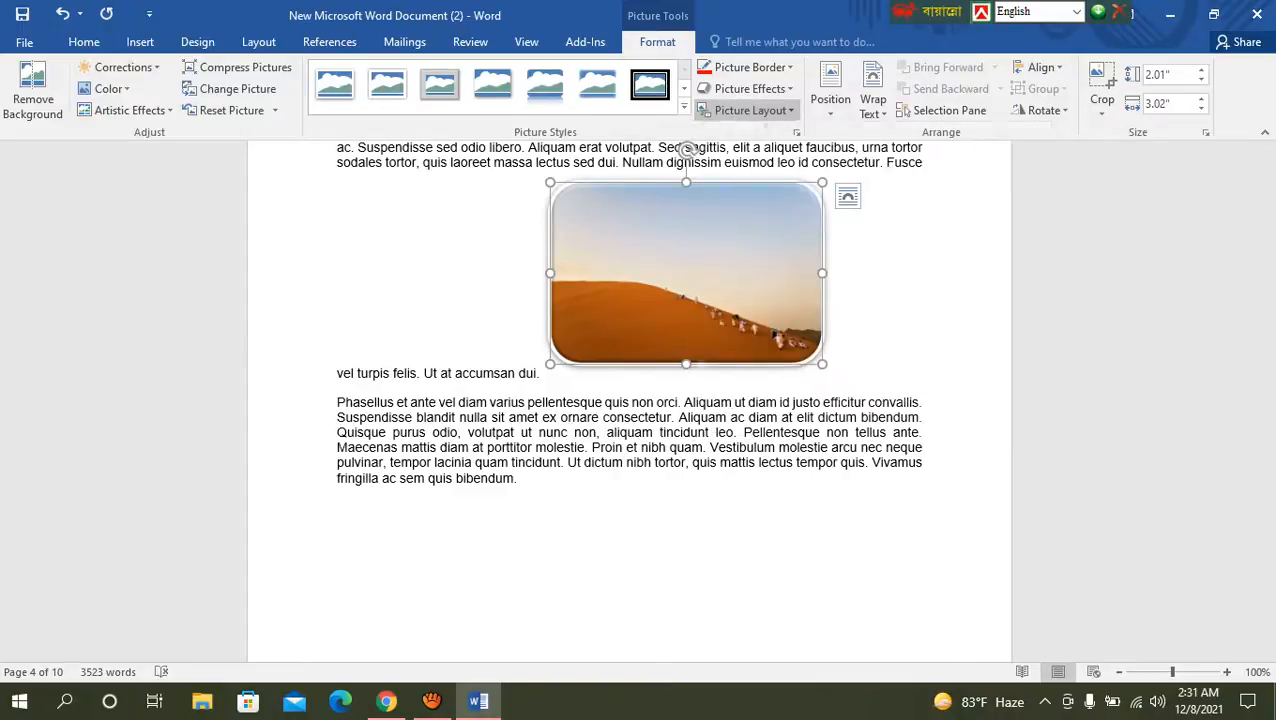
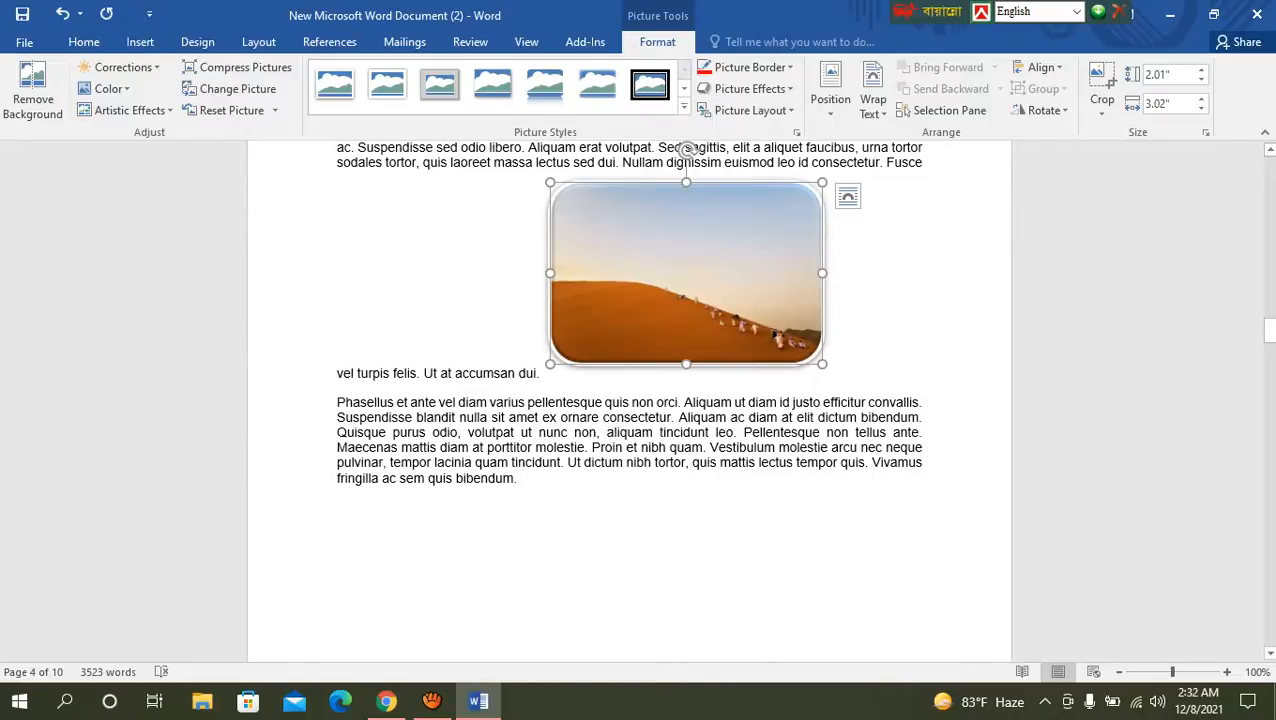
Step: Set the desert picture's text wrapping to Square
scroll(629, 400, down, 5)
scroll(629, 400, up, 6)
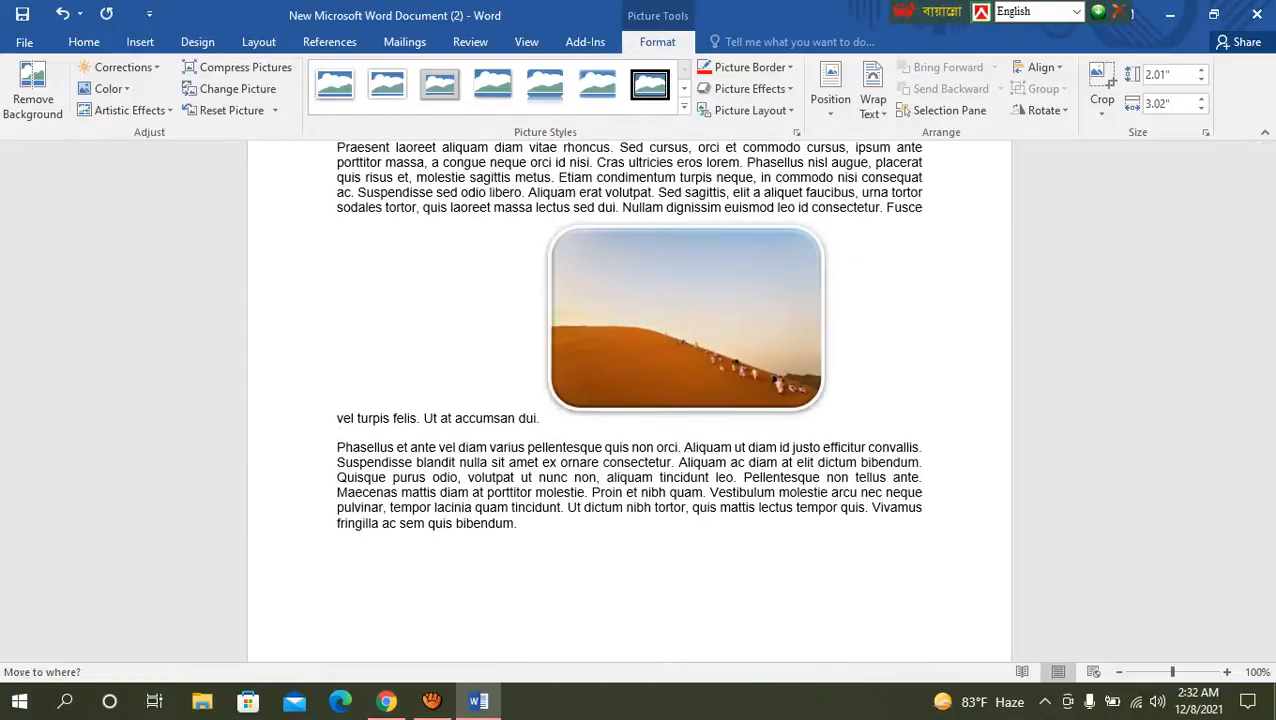
click(834, 418)
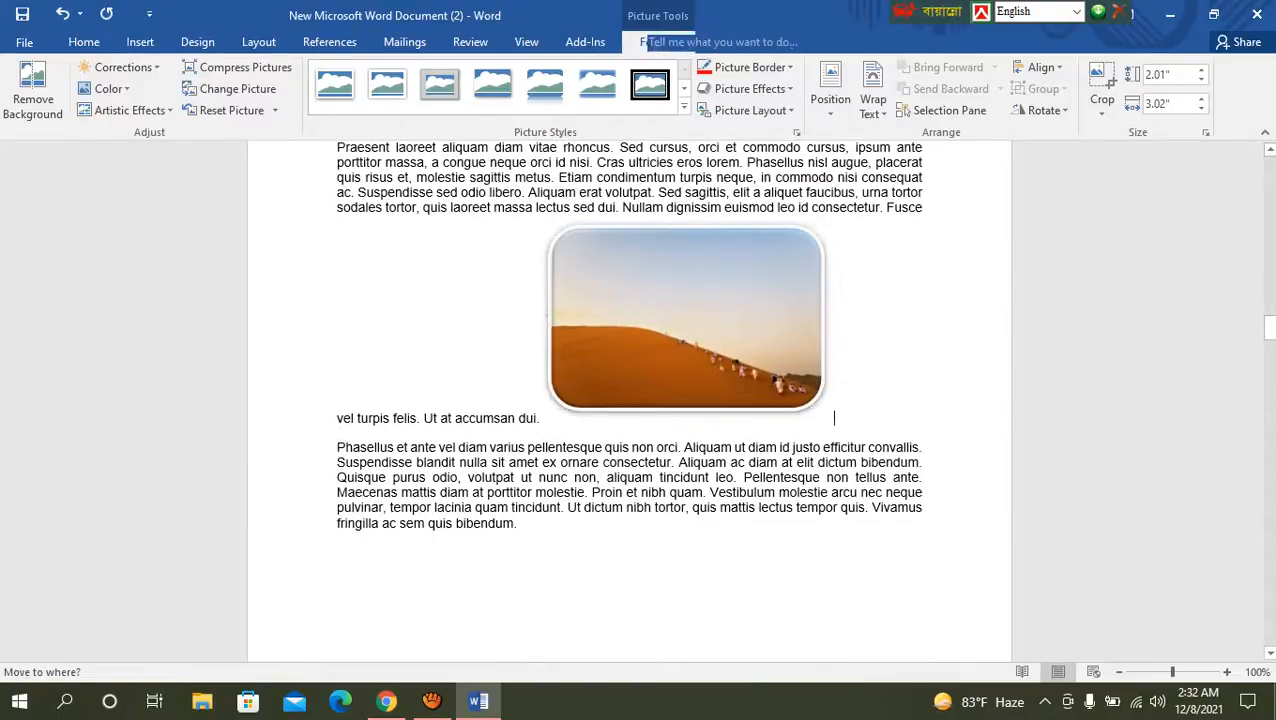
click(686, 240)
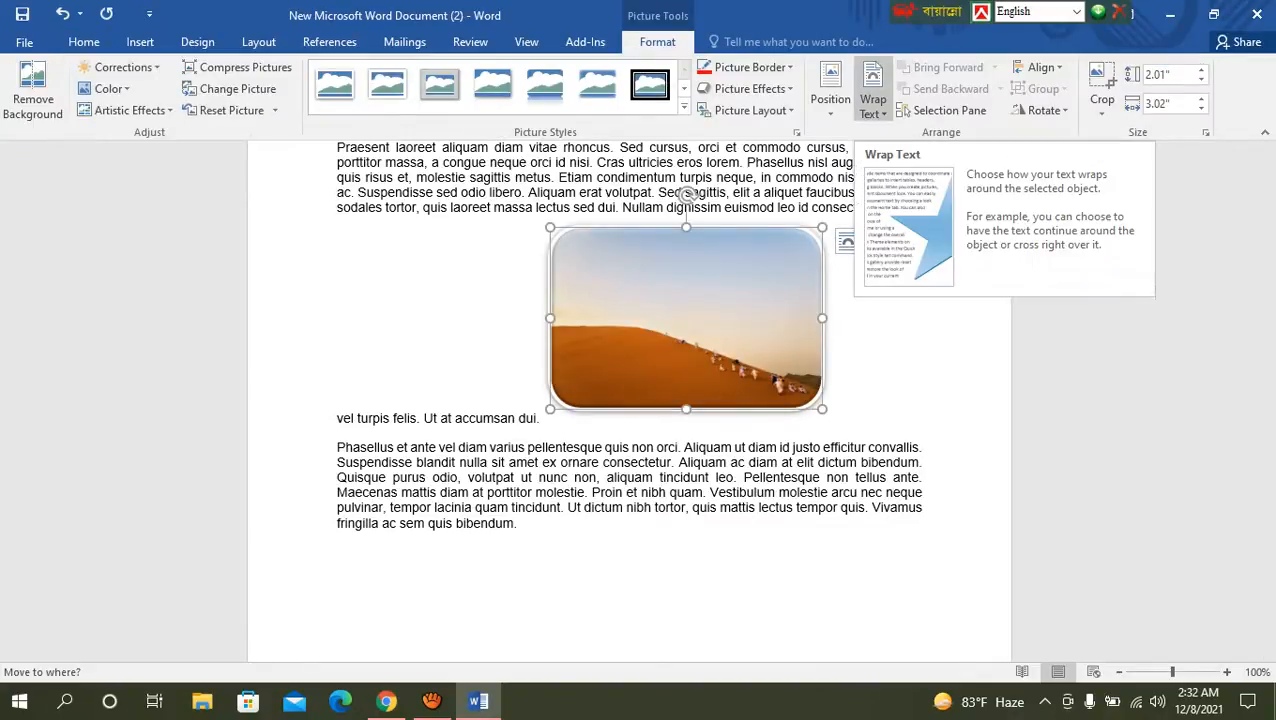
click(873, 100)
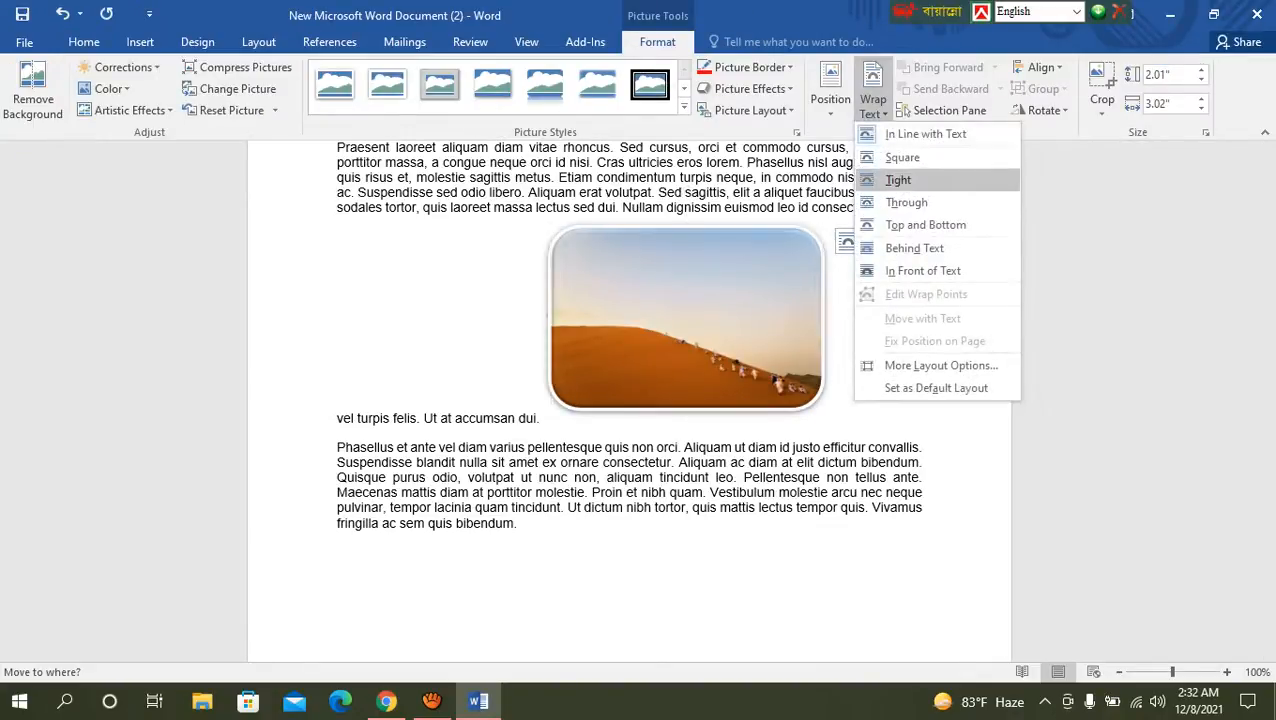
click(897, 178)
Step: Move the desert picture onto page 5, into the paragraph beginning "Nullam consequat risus"
drag(686, 318, 689, 457)
scroll(689, 457, down, 1)
scroll(629, 400, down, 8)
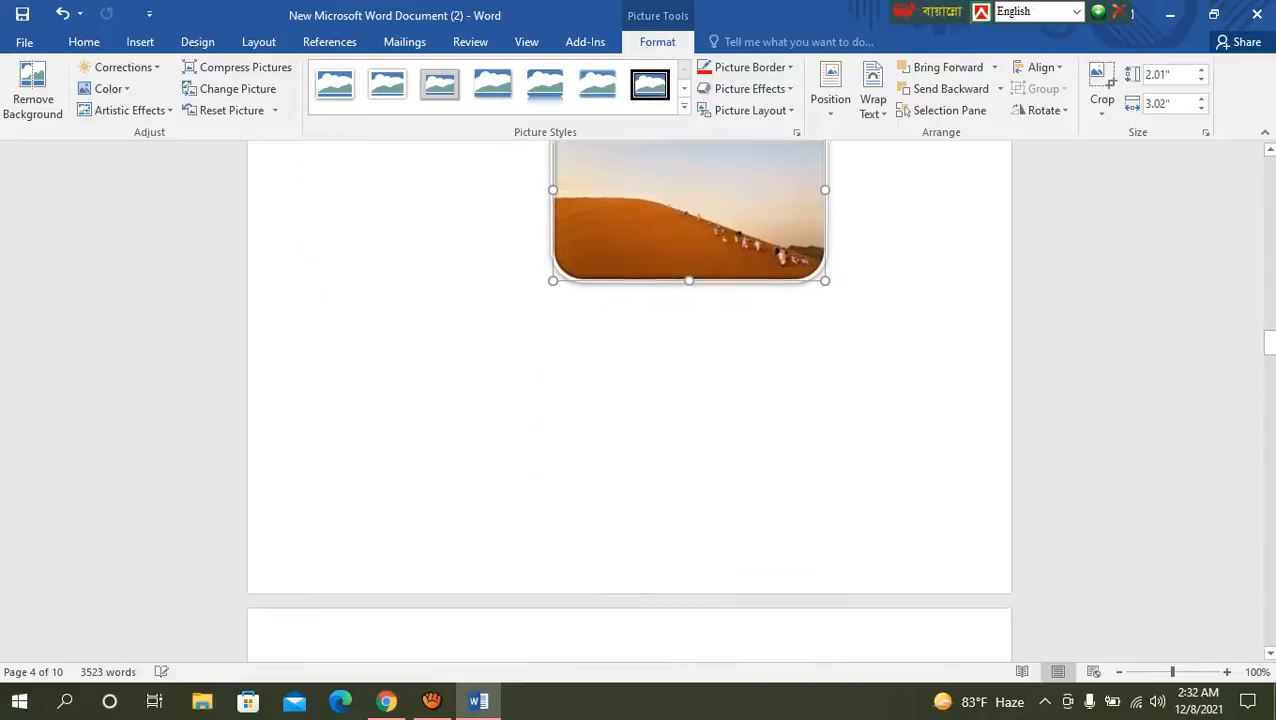
scroll(629, 400, up, 4)
key(ctrl+z)
key(ctrl+z)
key(ctrl+z)
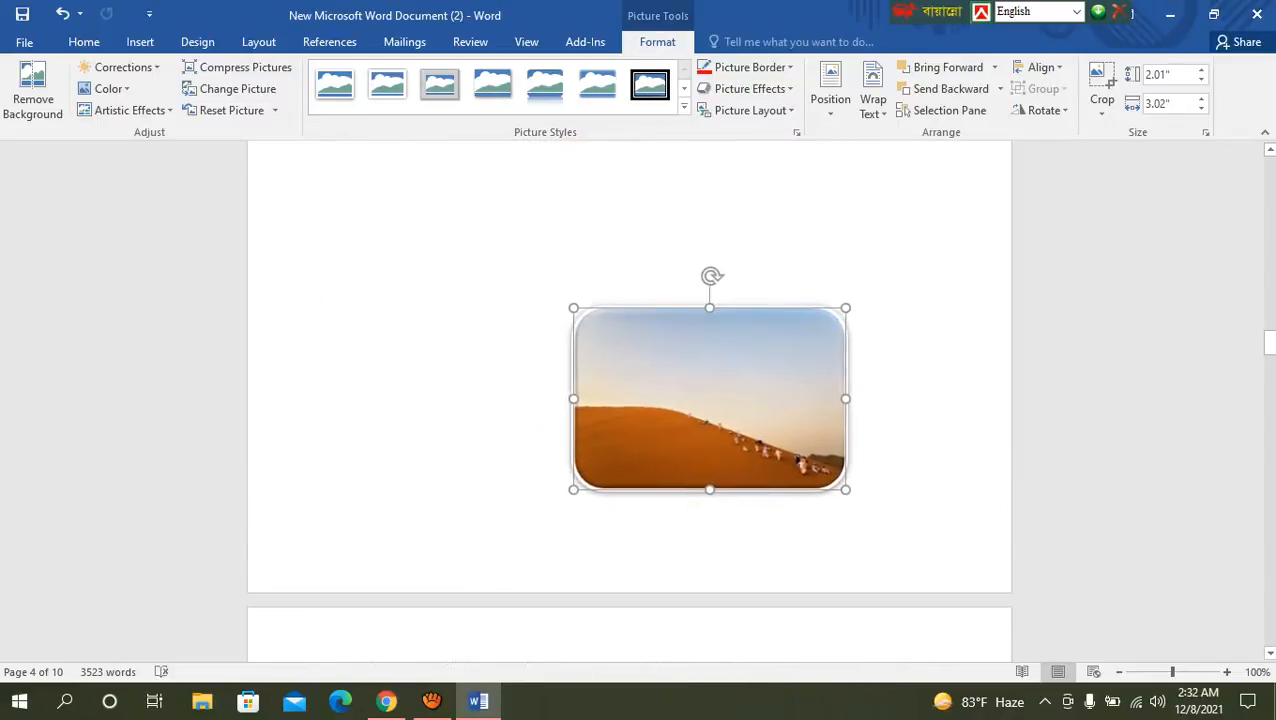
key(ctrl+z)
key(ctrl+z)
key(ctrl+z)
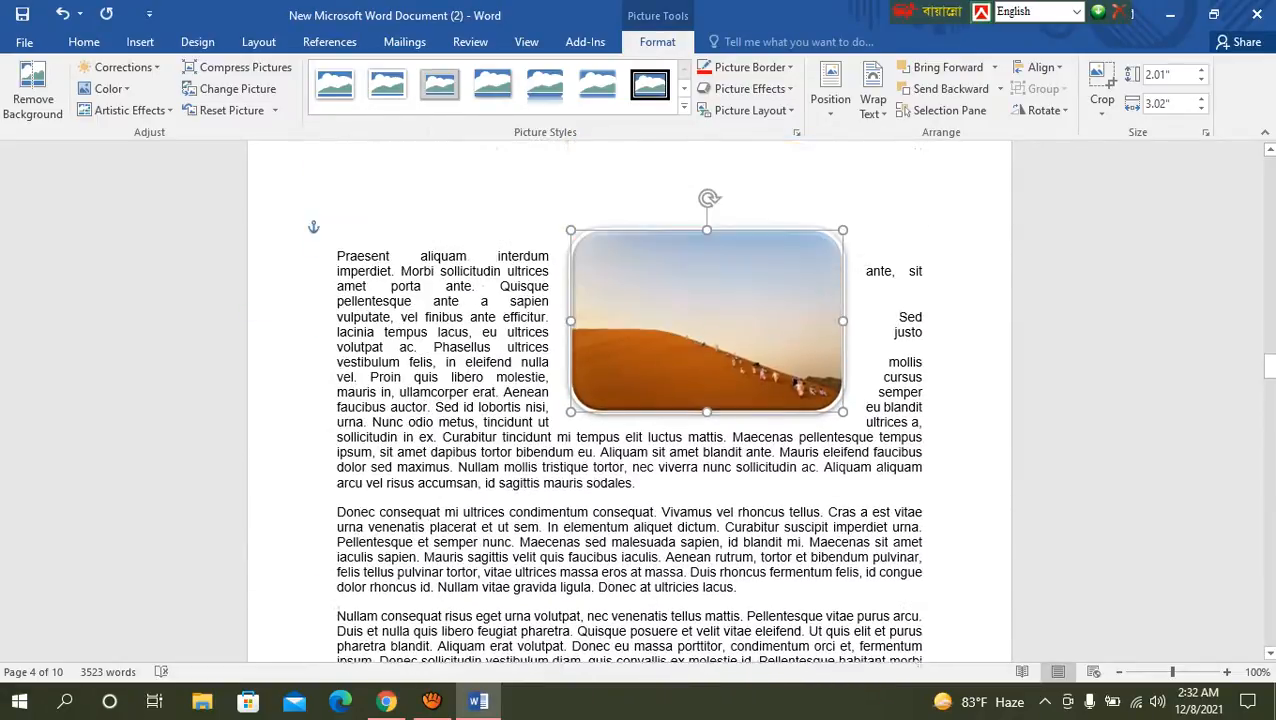
key(ctrl+y)
key(ctrl+y)
key(ctrl+y)
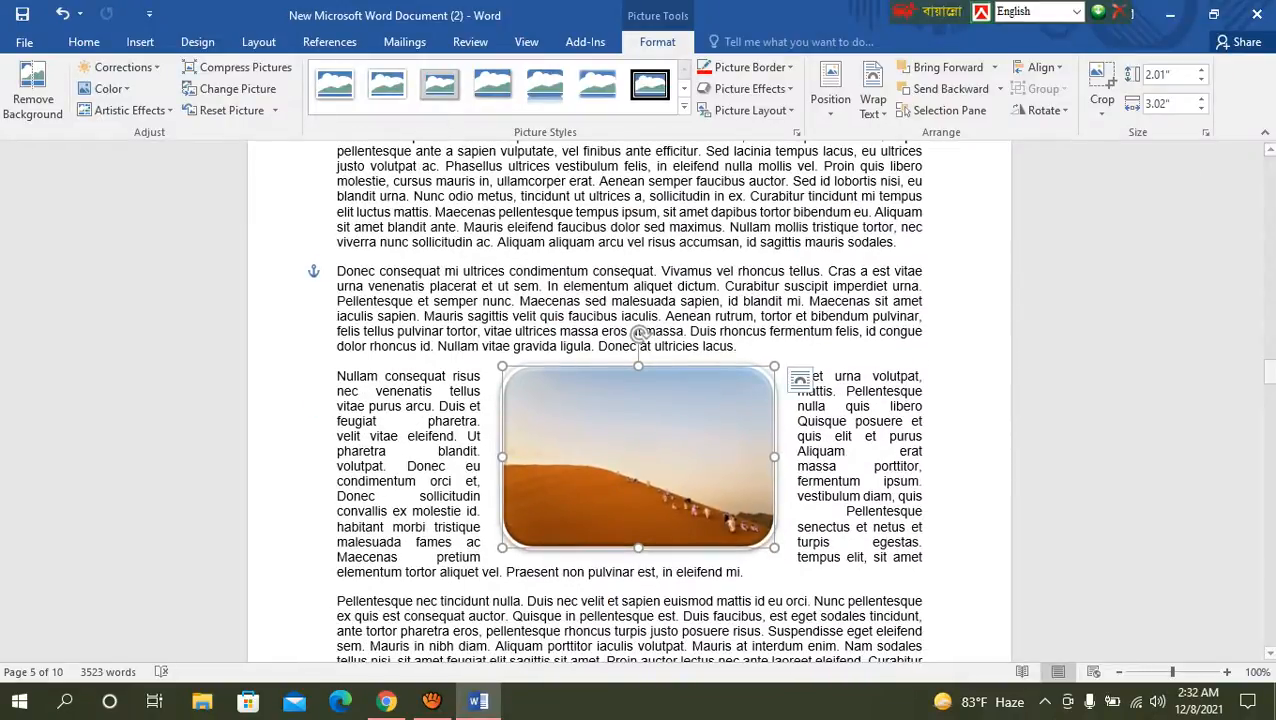
Step: Review the text wrapping options for the desert picture without changing the setting
click(872, 100)
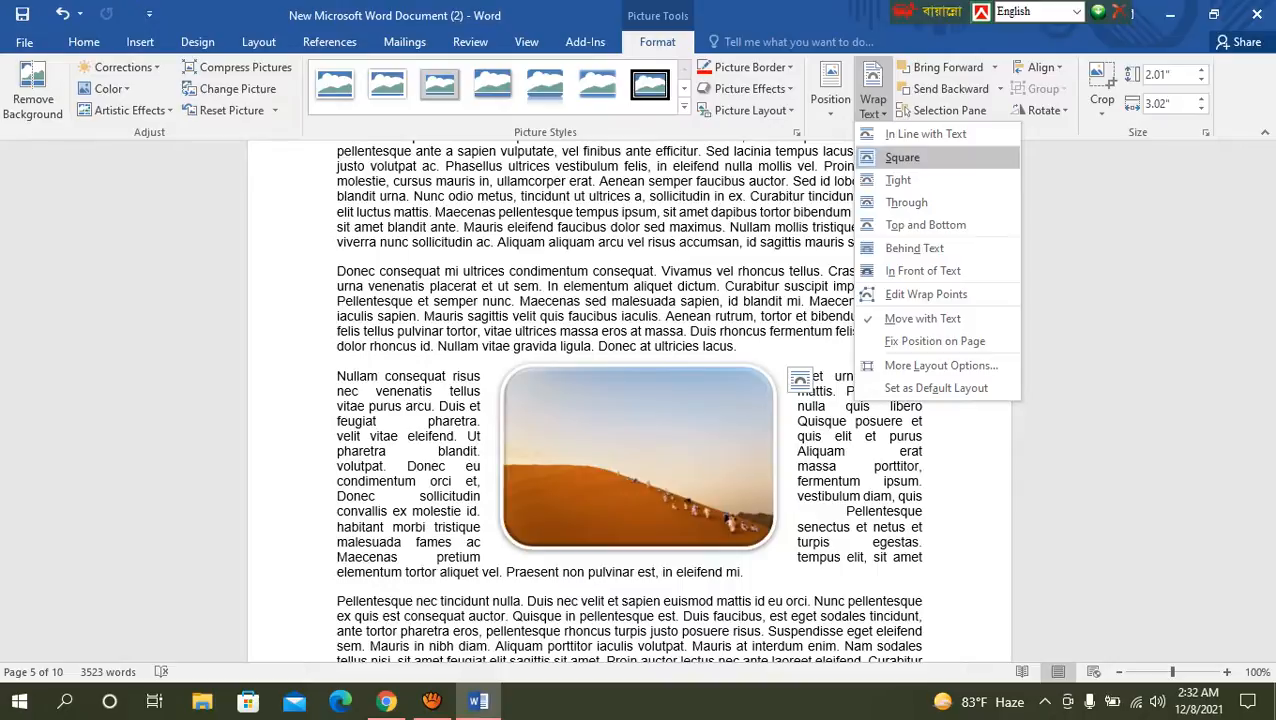
click(601, 299)
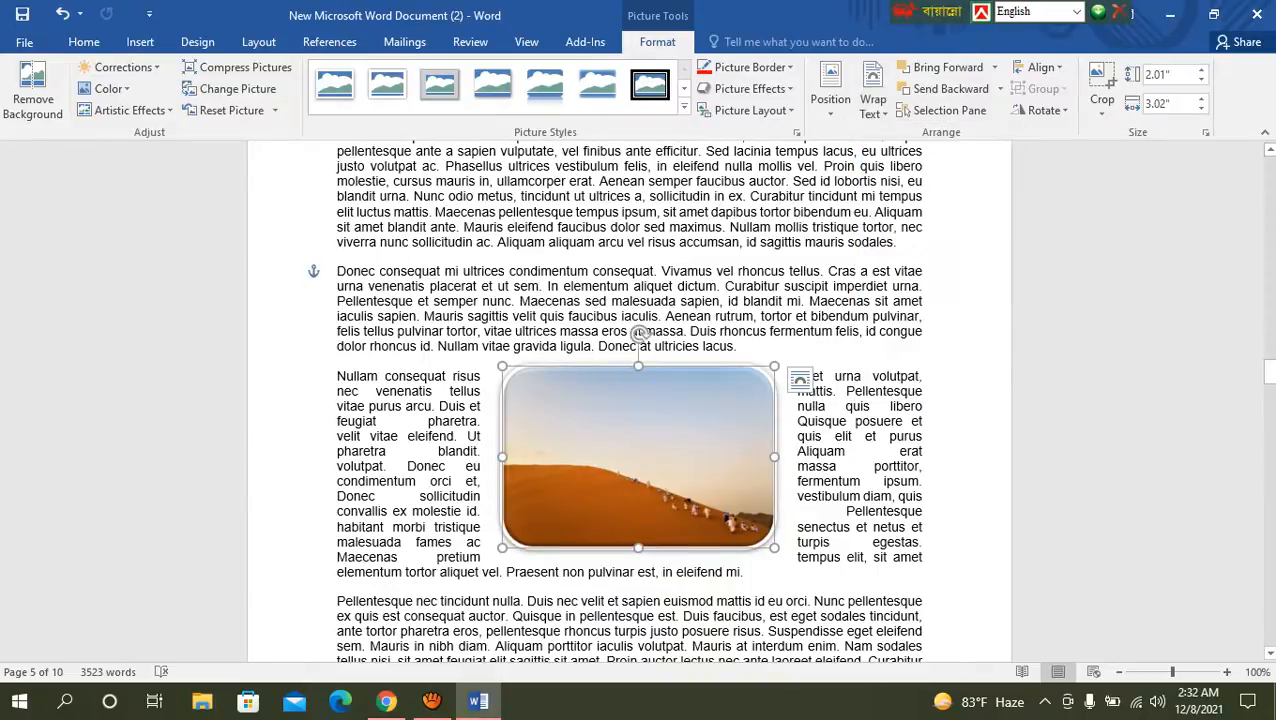
click(872, 100)
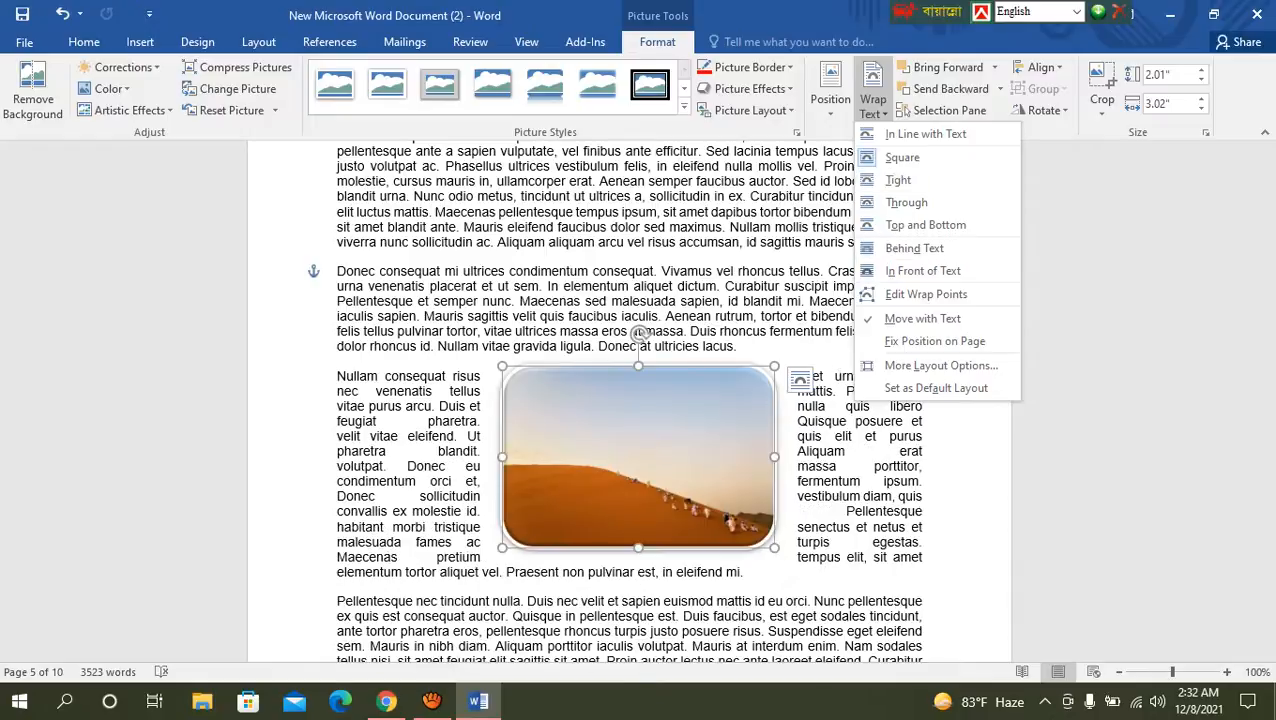
key(Escape)
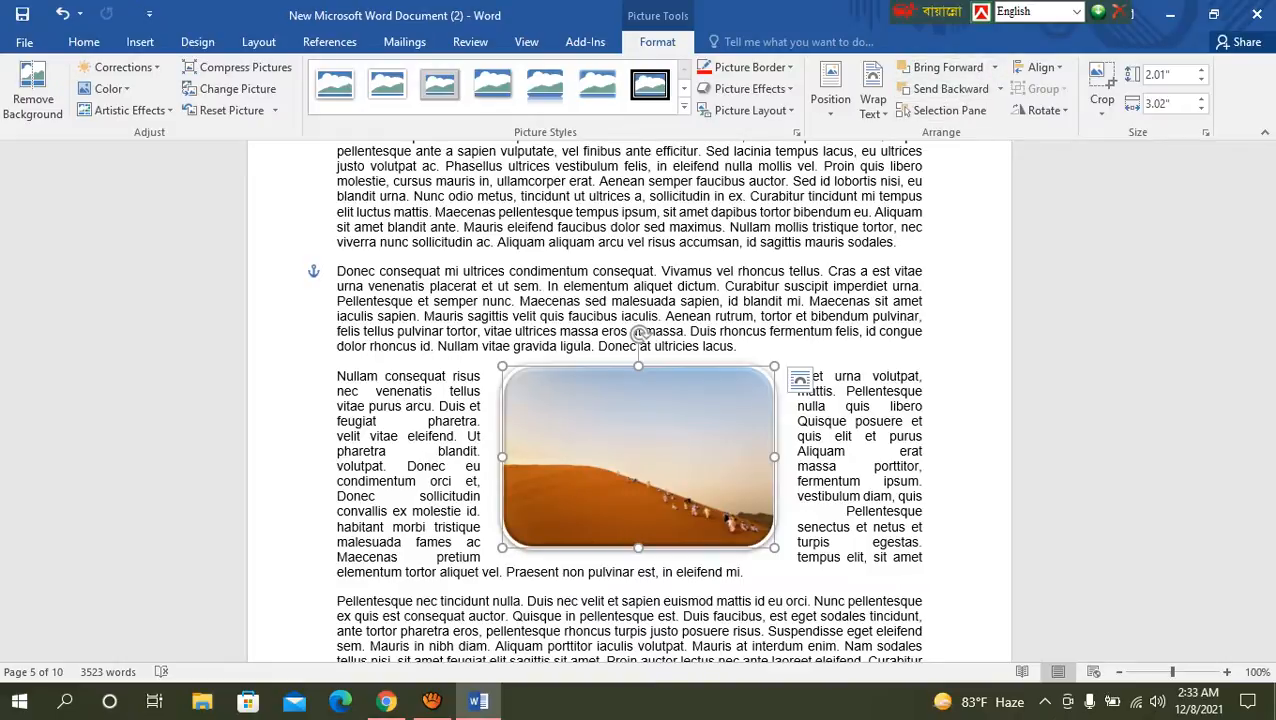
Step: Draw a rectangle about 4.58" wide and 2.57" high in the blank area below the May calendar
scroll(630, 400, down, 7)
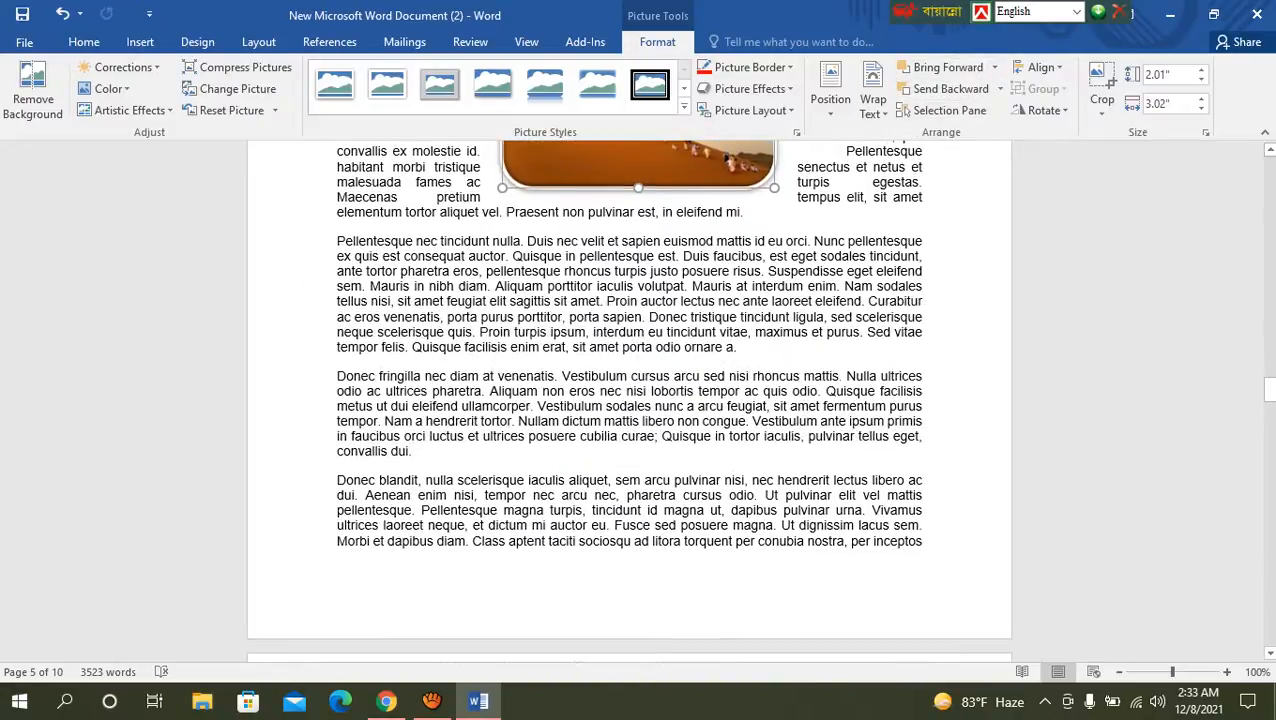
scroll(630, 400, up, 20)
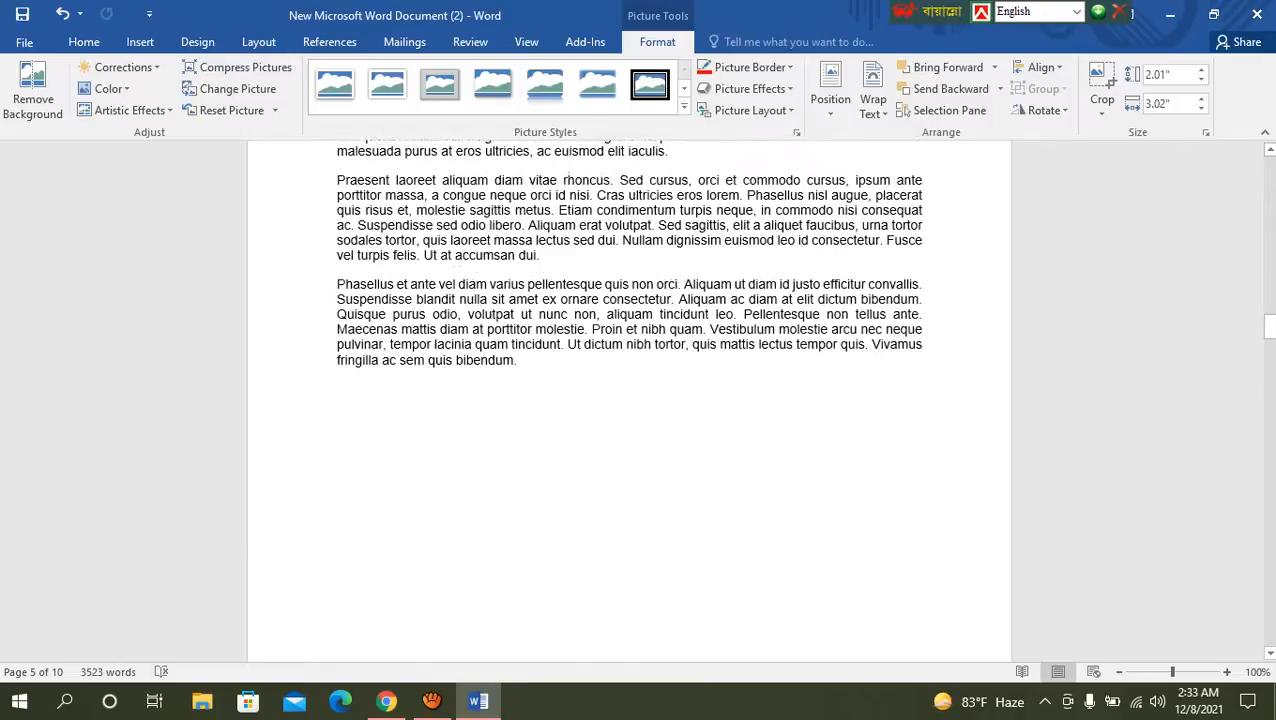
scroll(630, 400, down, 15)
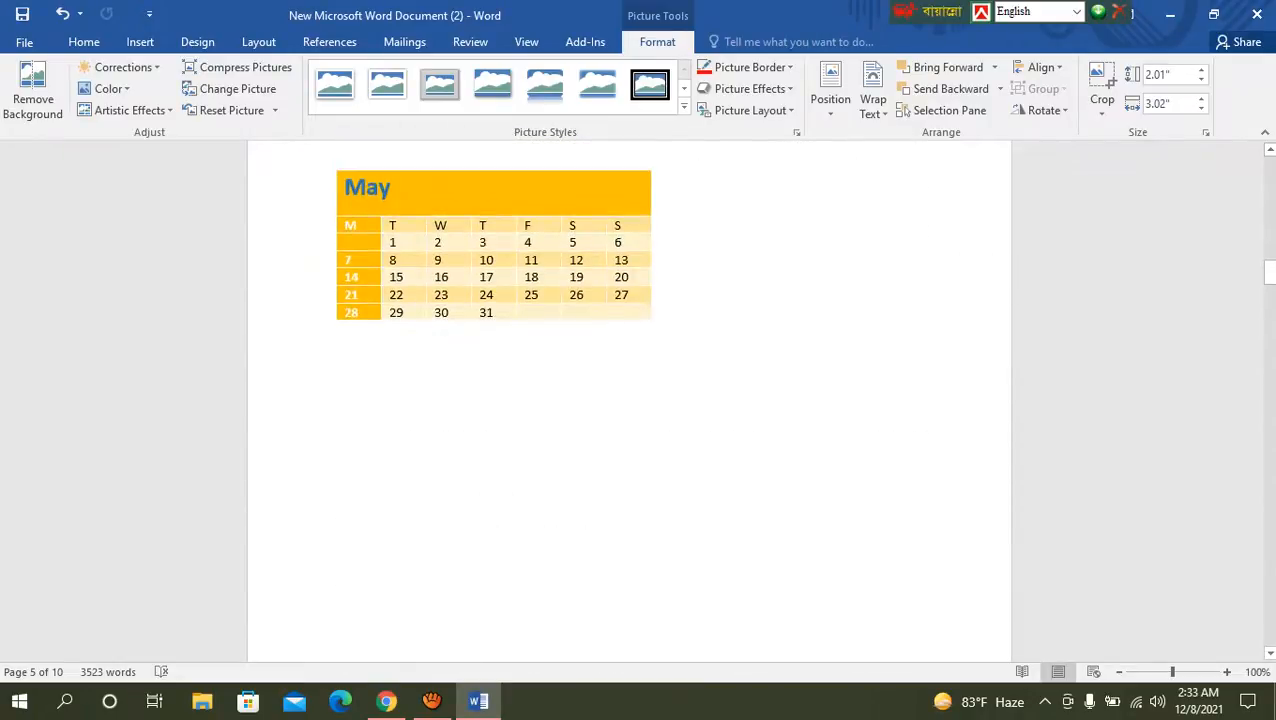
scroll(630, 400, down, 1)
click(337, 388)
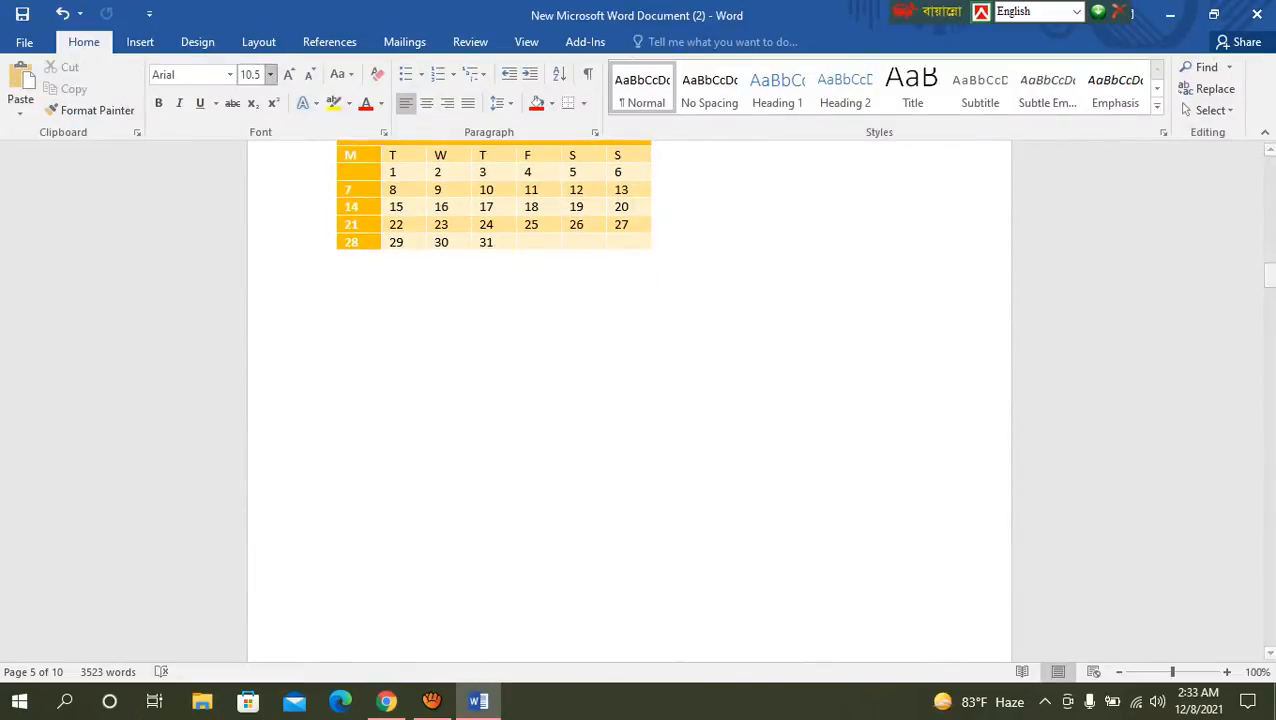
click(140, 41)
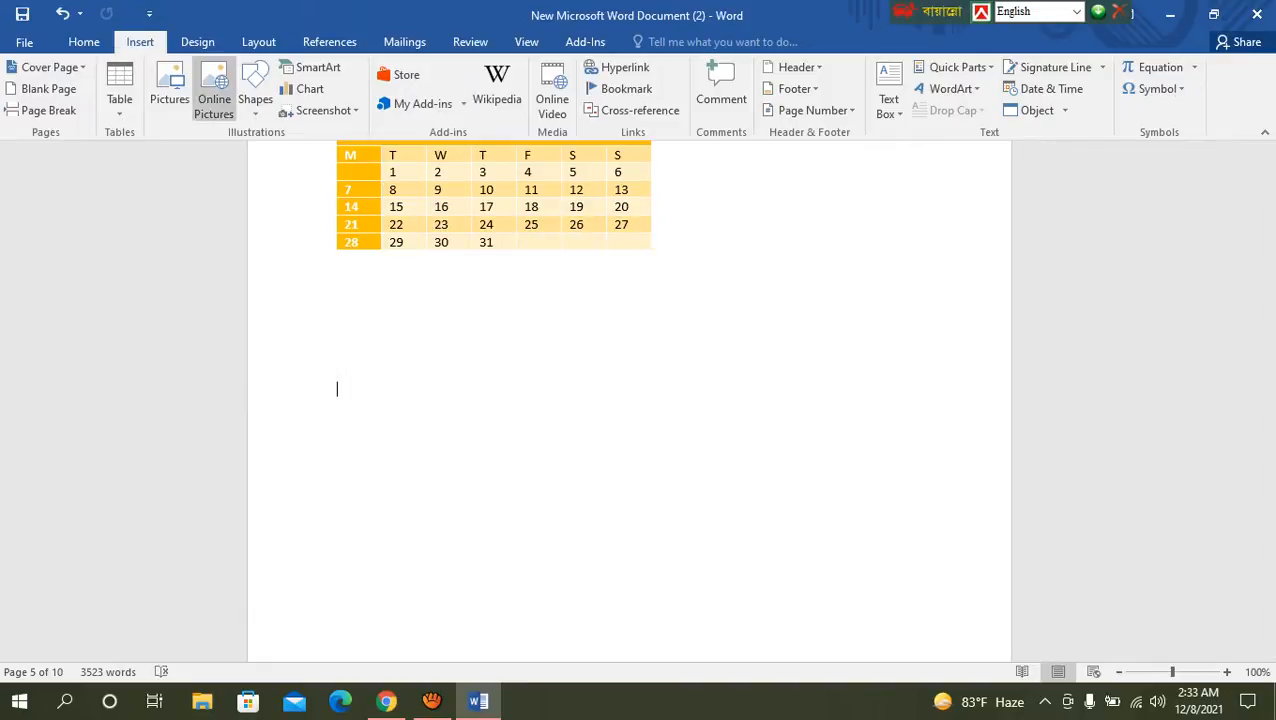
click(255, 95)
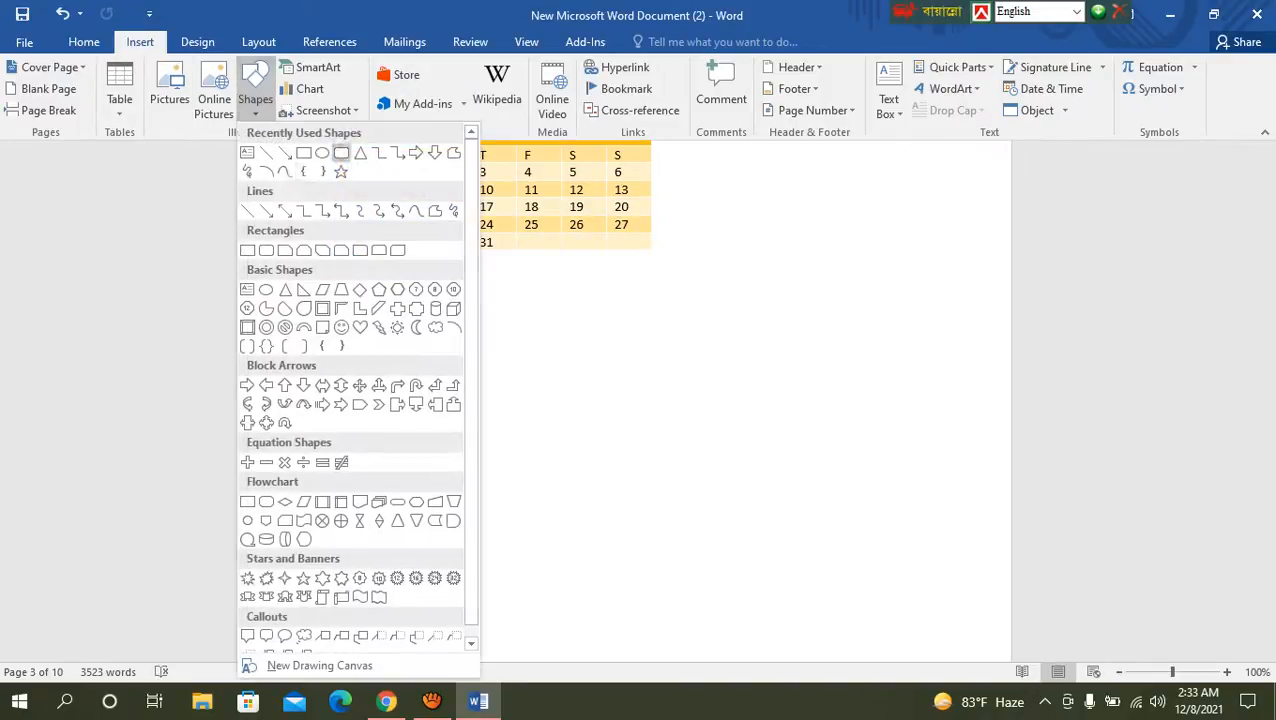
click(303, 152)
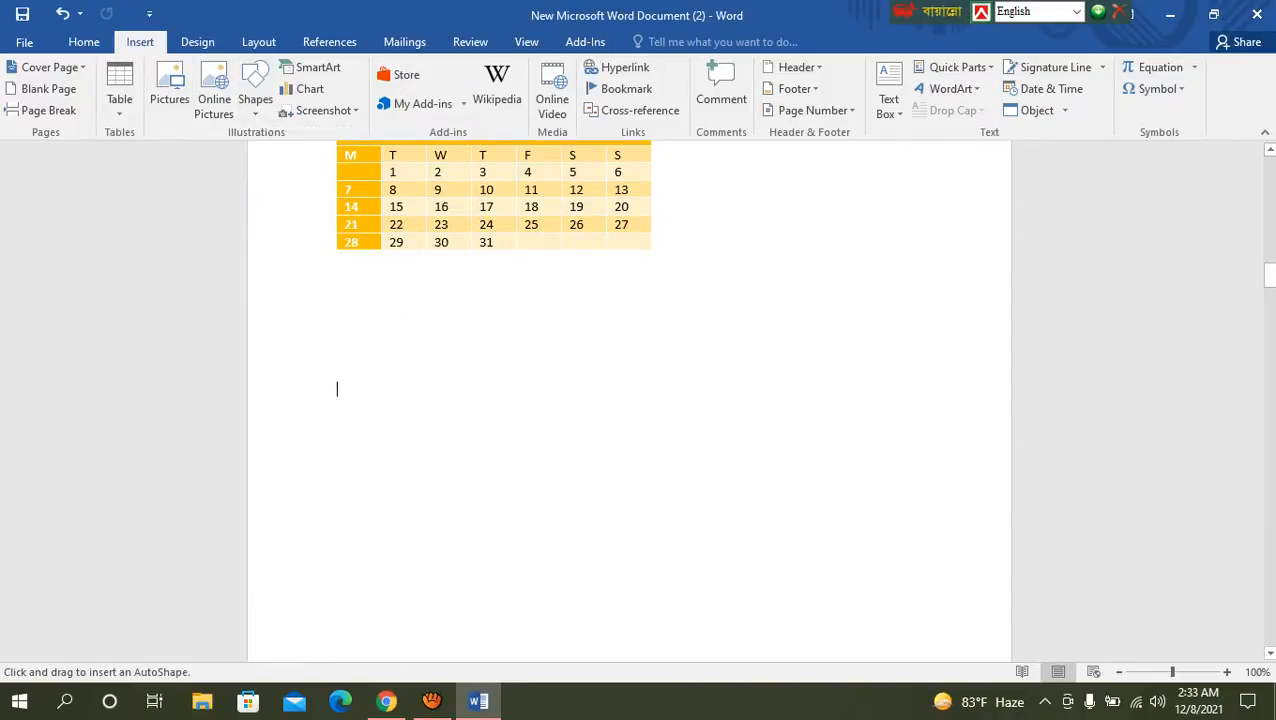
drag(462, 320, 877, 554)
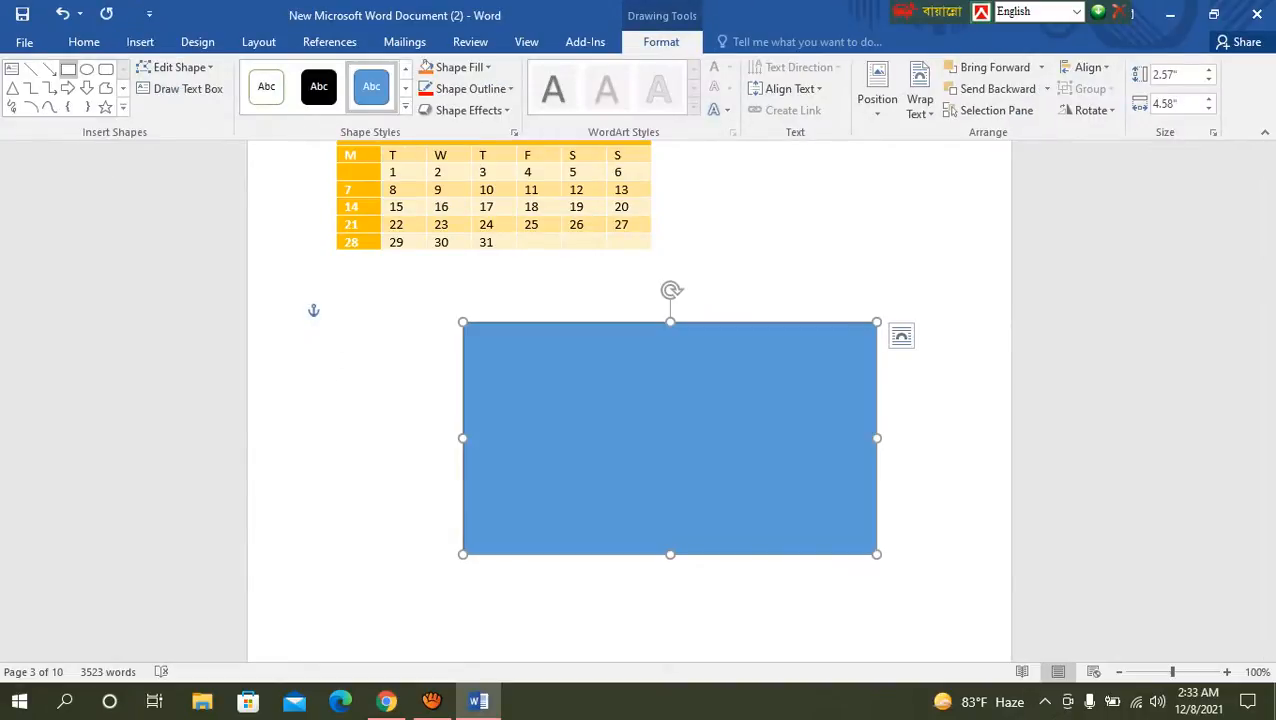
Step: Draw an ellipse about 1.64" wide and 3.07" high and move it to overlap the rectangle's right end
click(87, 69)
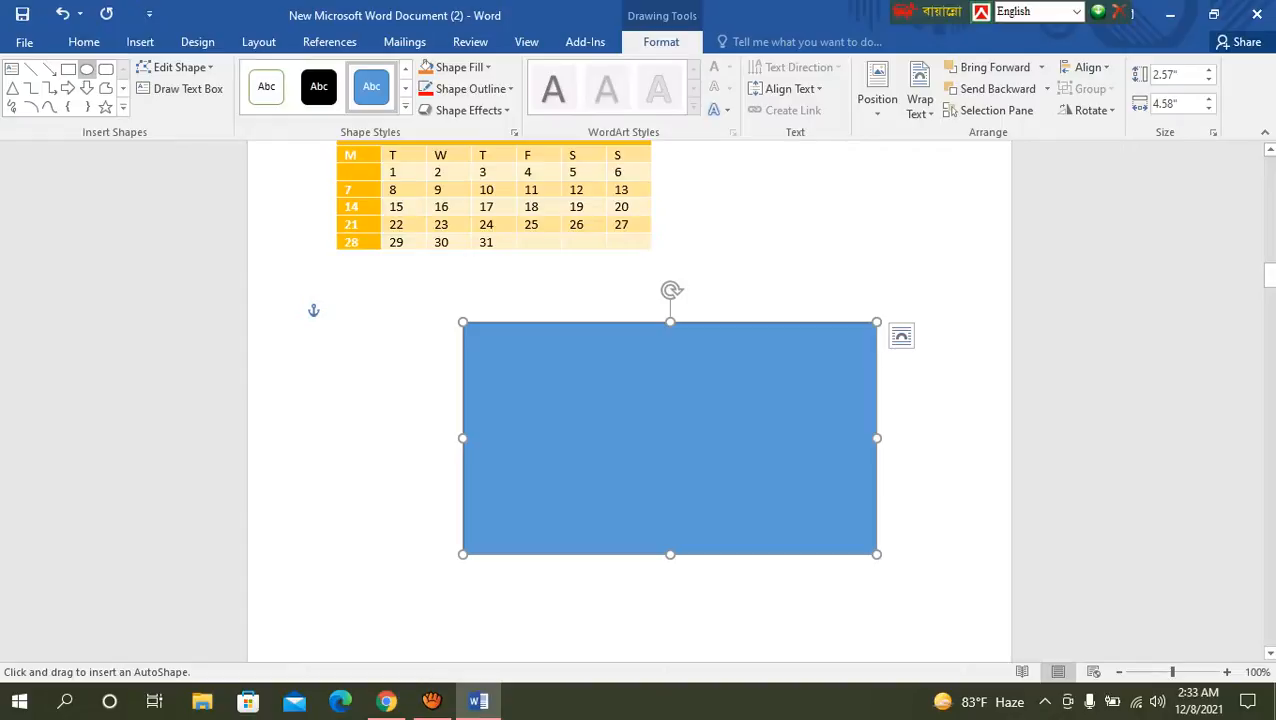
drag(816, 258, 964, 536)
drag(891, 400, 847, 395)
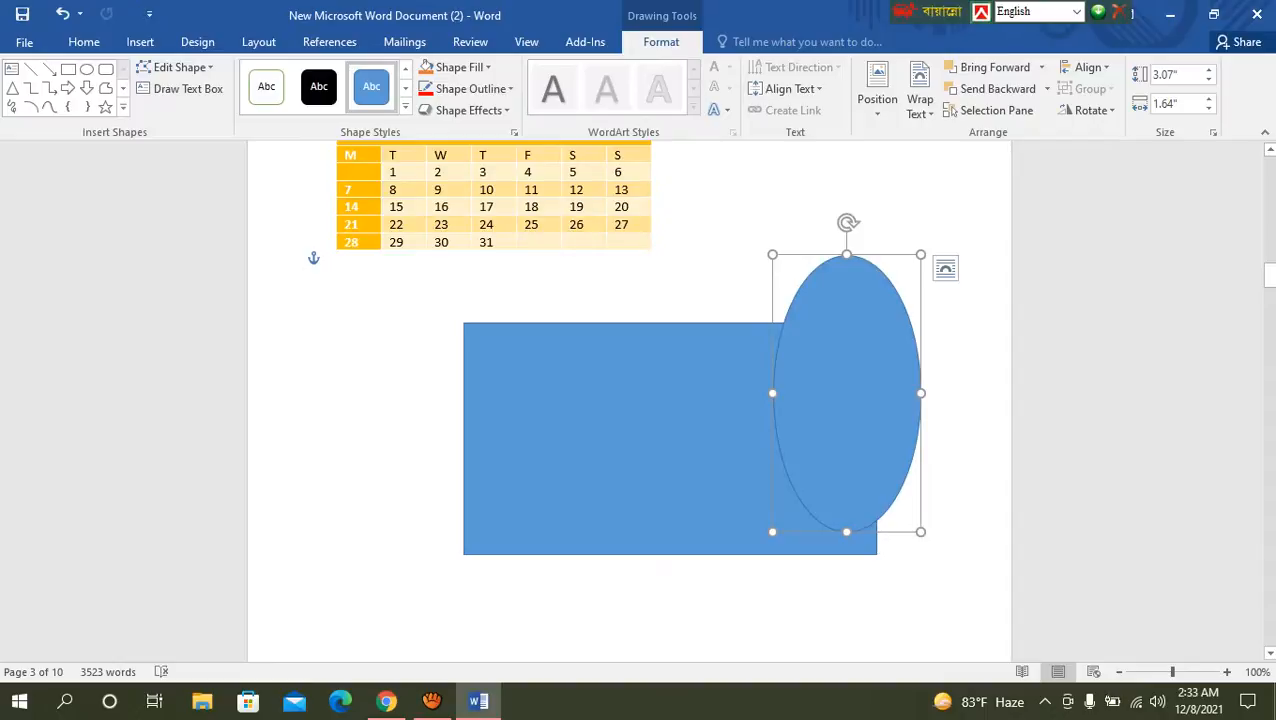
Step: Fill the ellipse with standard green, widen it to about 2.24" and deselect it
click(428, 67)
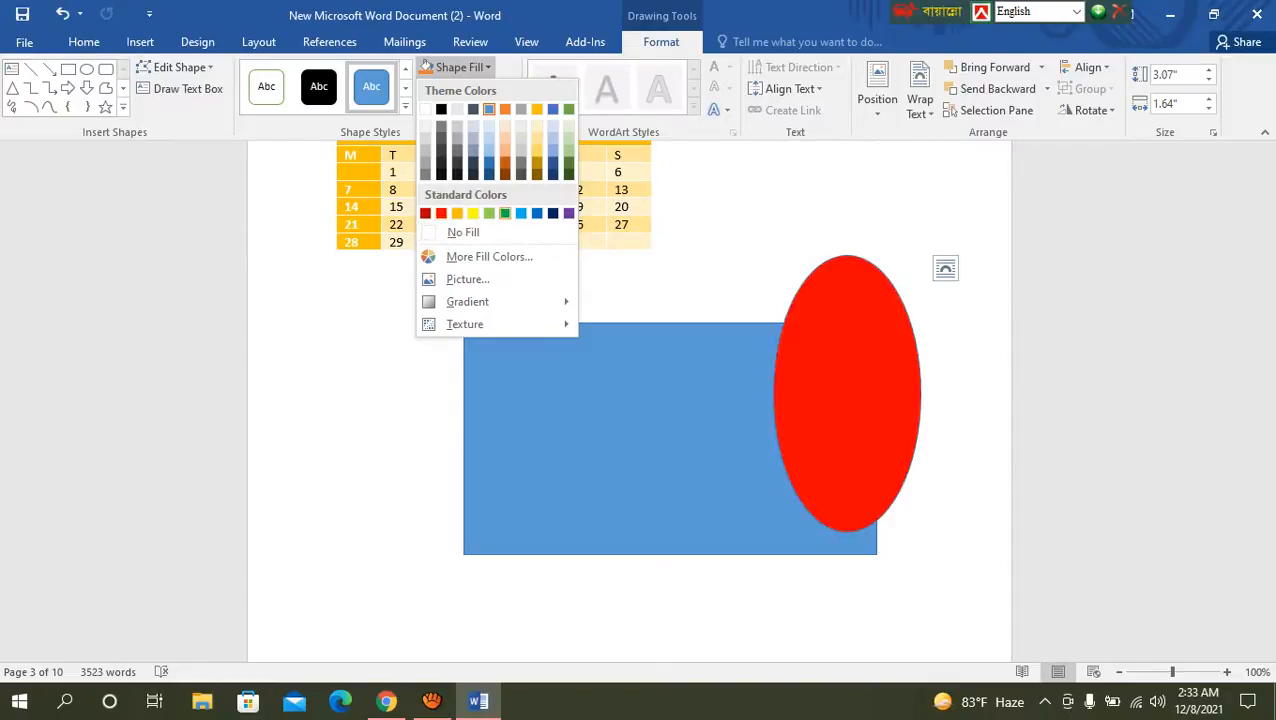
click(505, 213)
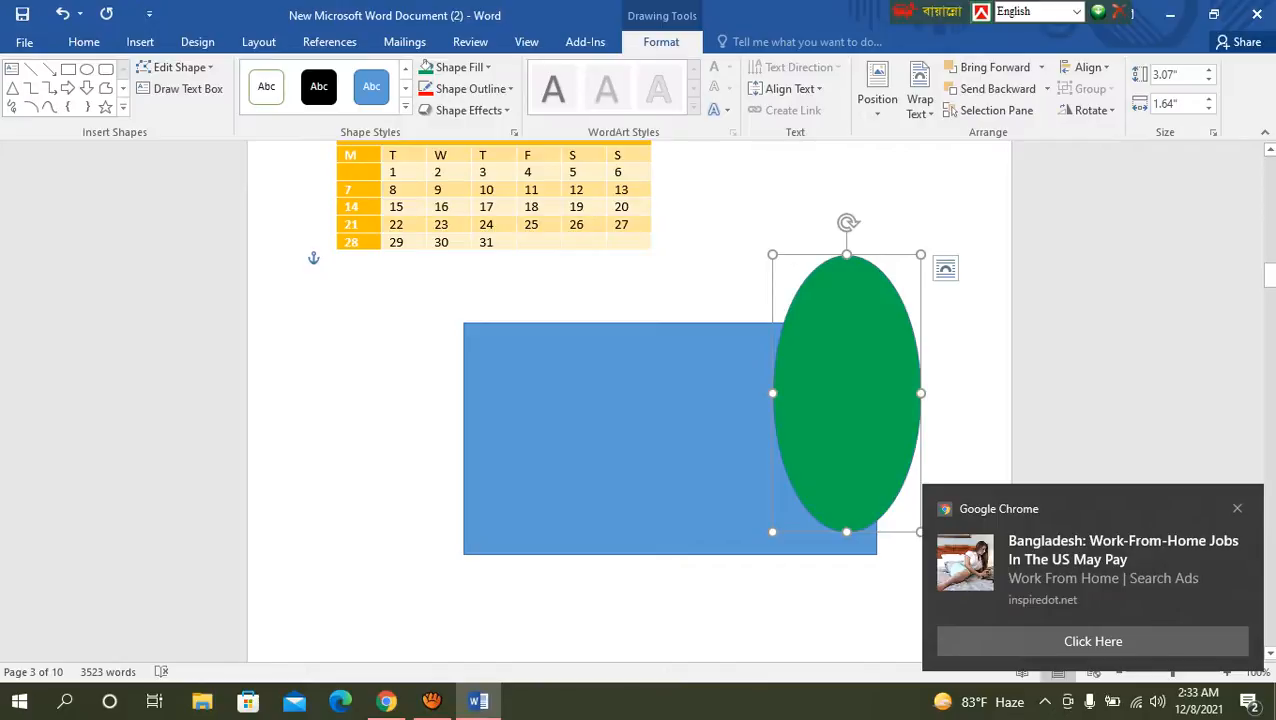
drag(921, 393, 975, 393)
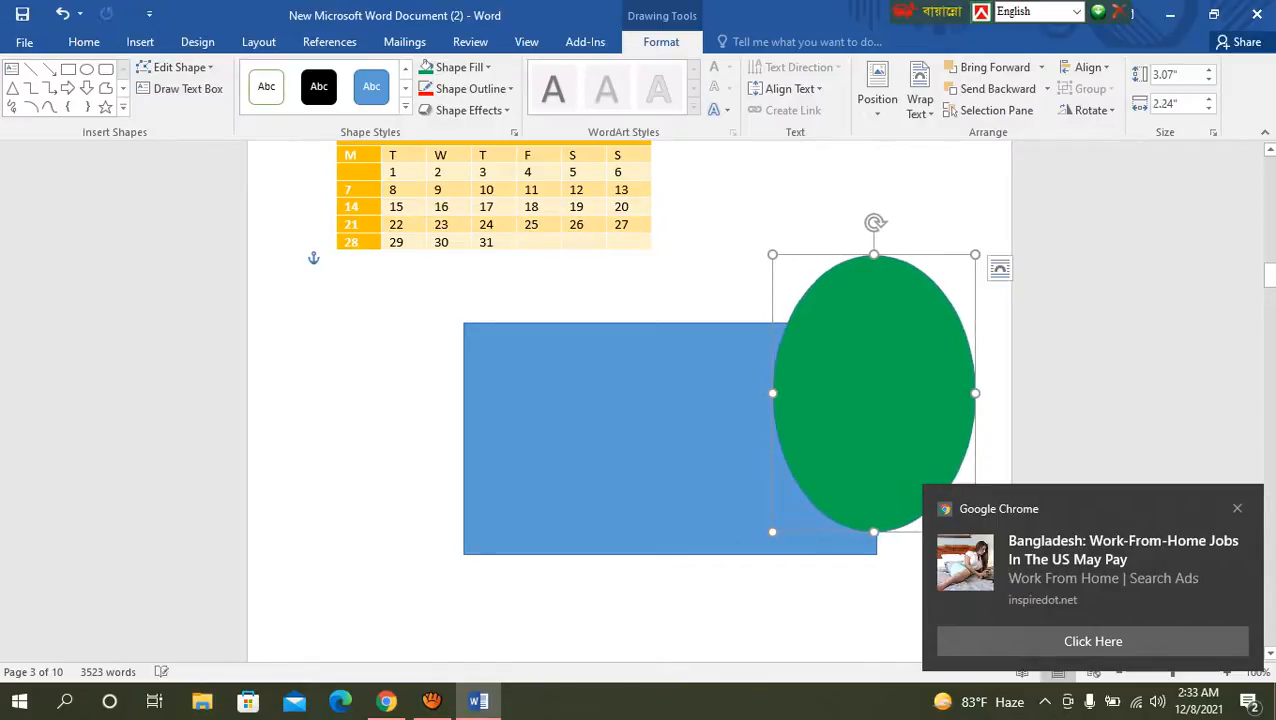
click(336, 572)
Step: Draw a flowchart cylinder about 1.95" wide and 2.74" high and move it to overlap both the rectangle and the ellipse
click(620, 440)
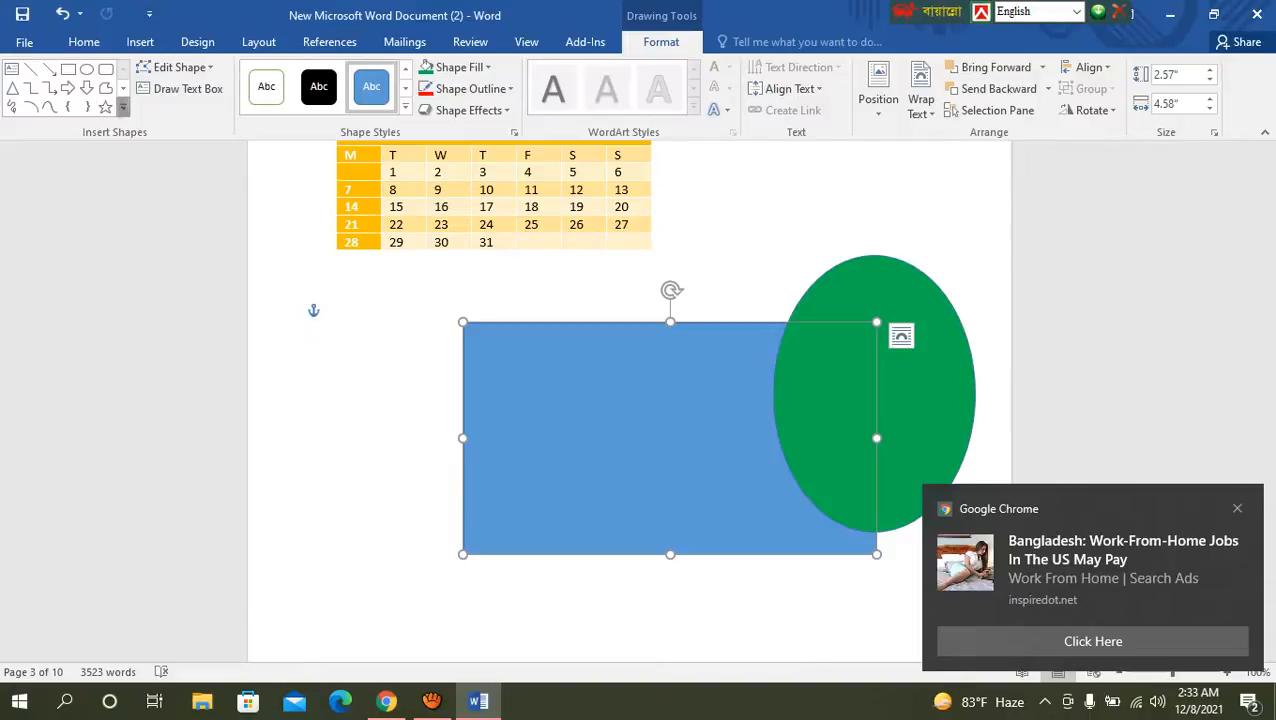
click(123, 106)
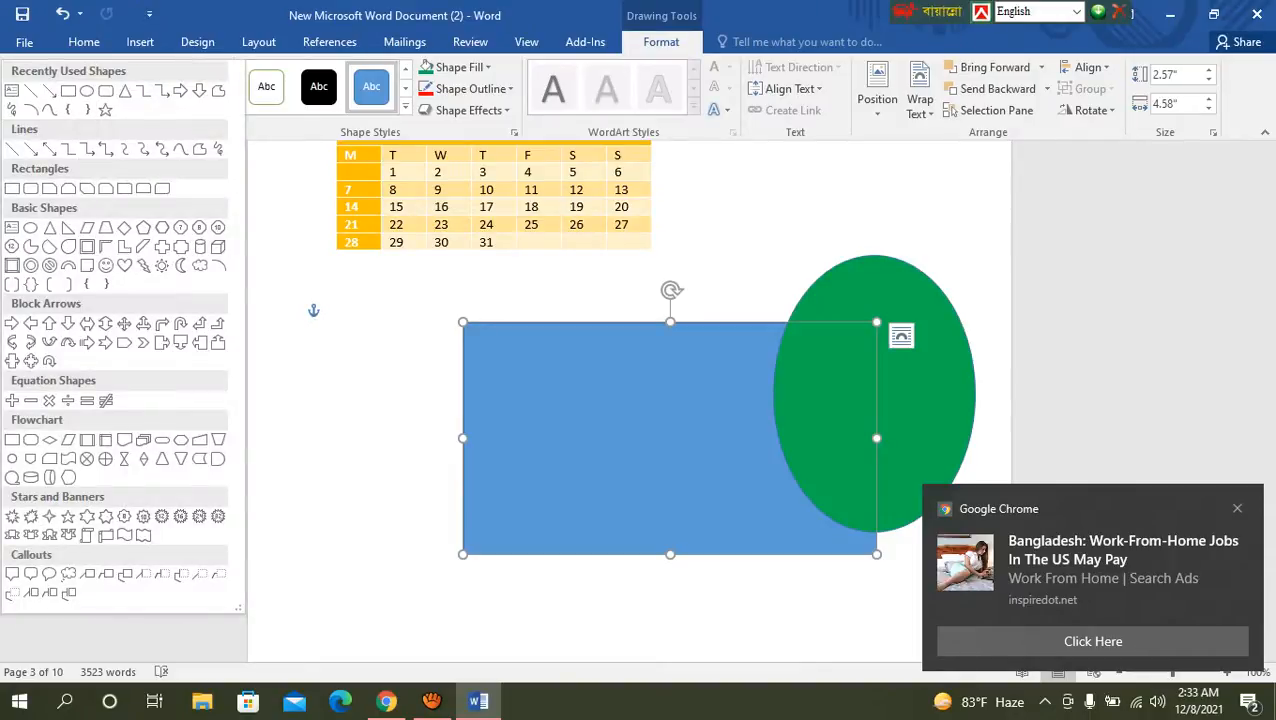
click(31, 477)
mouse_move(598, 373)
mouse_down()
mouse_move(628, 445)
mouse_move(774, 618)
mouse_up()
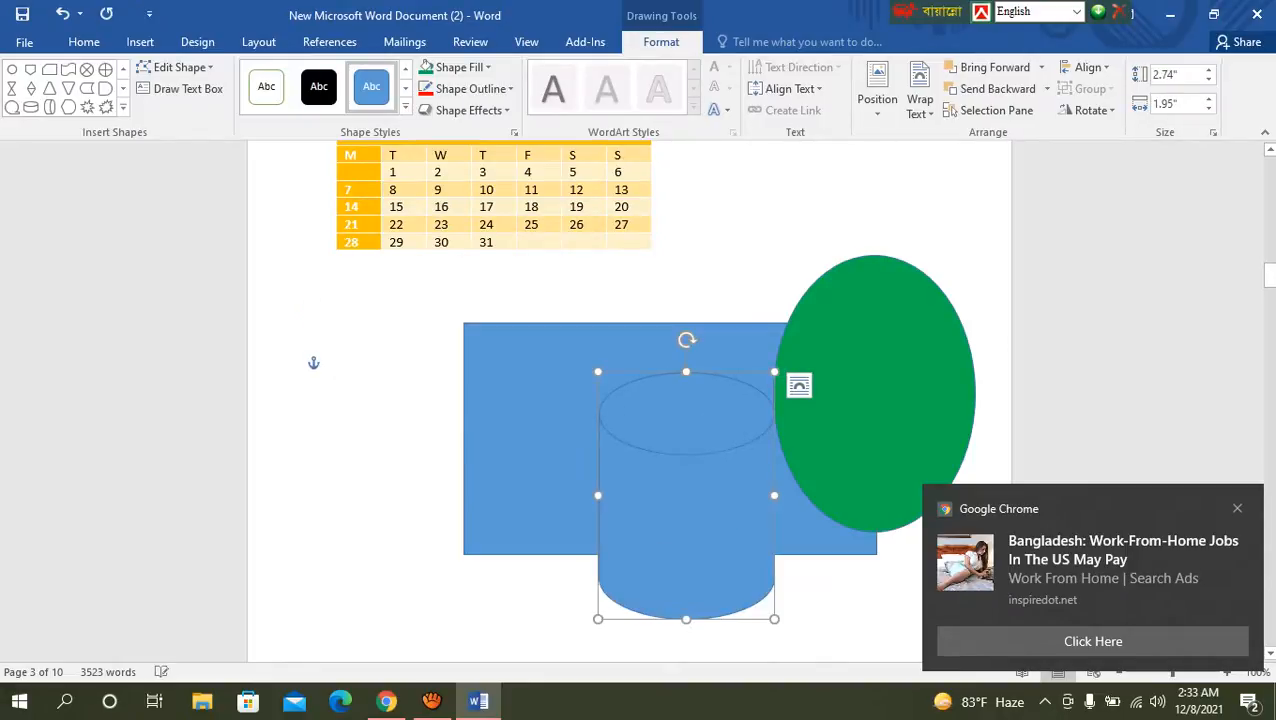
drag(688, 520, 781, 512)
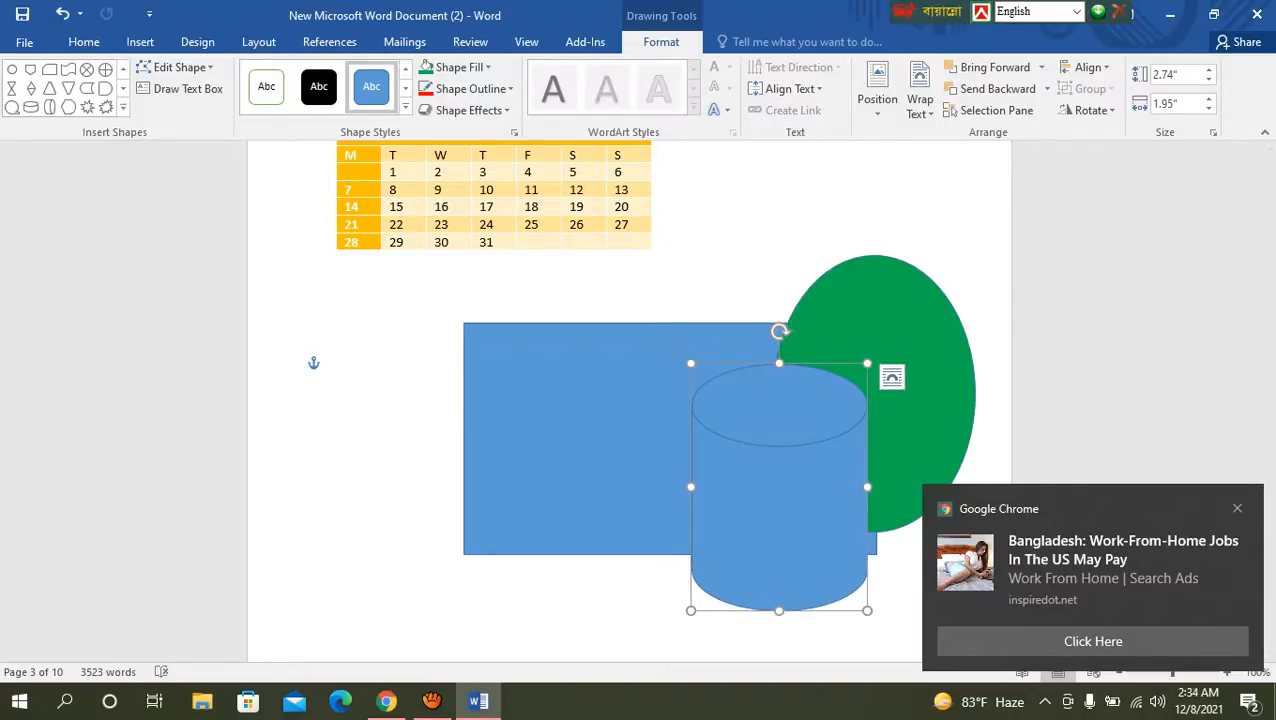
Step: Fill the cylinder with the darker orange theme color and deselect it
click(427, 67)
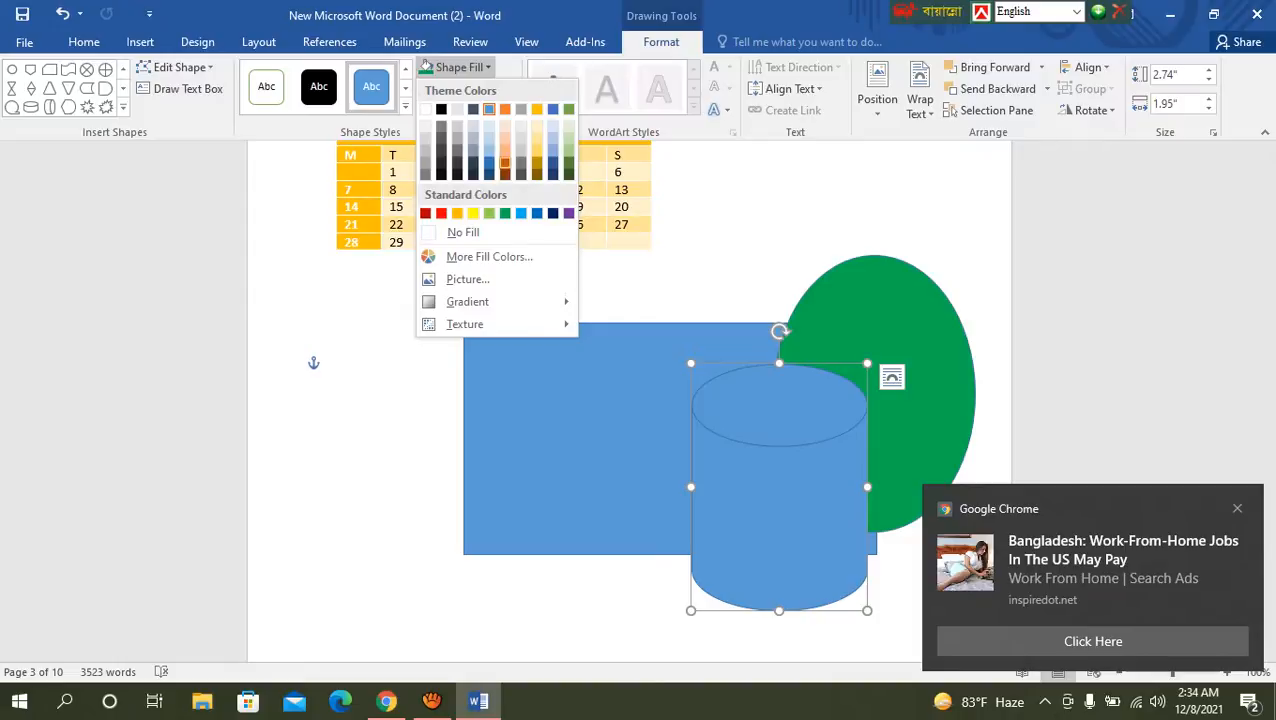
click(502, 166)
click(338, 467)
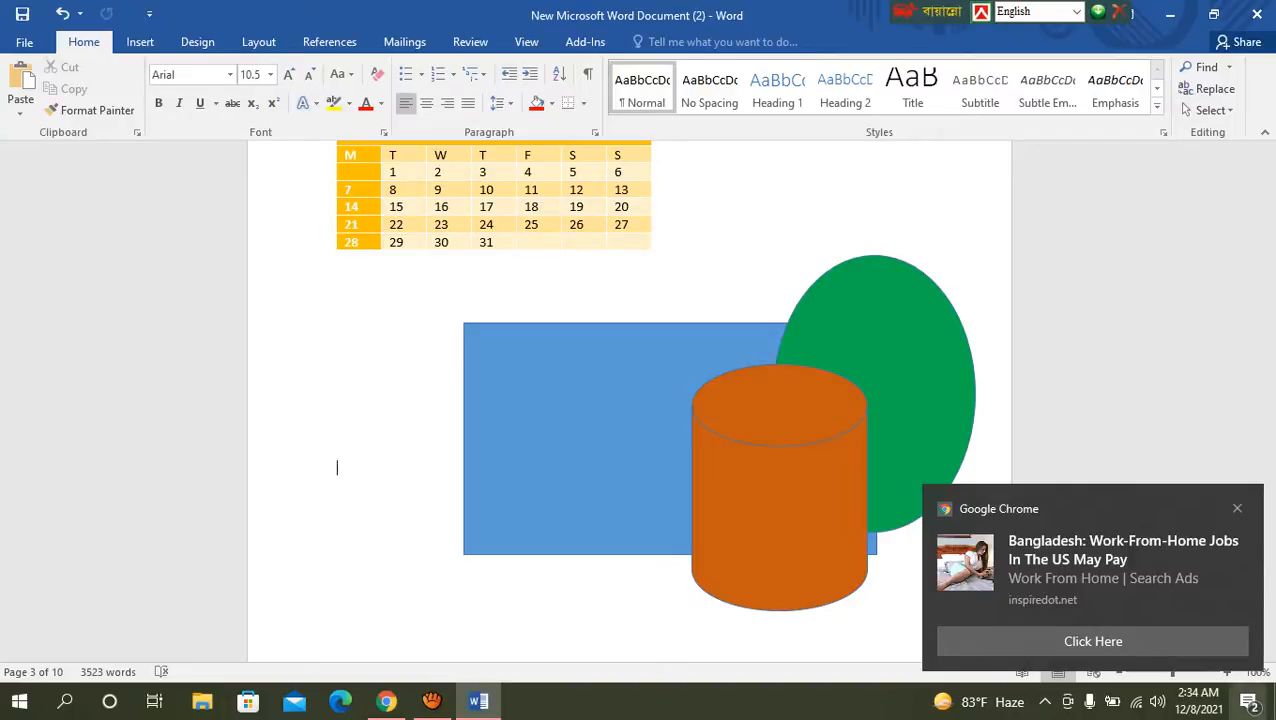
Step: Clear all Windows notifications
click(1248, 701)
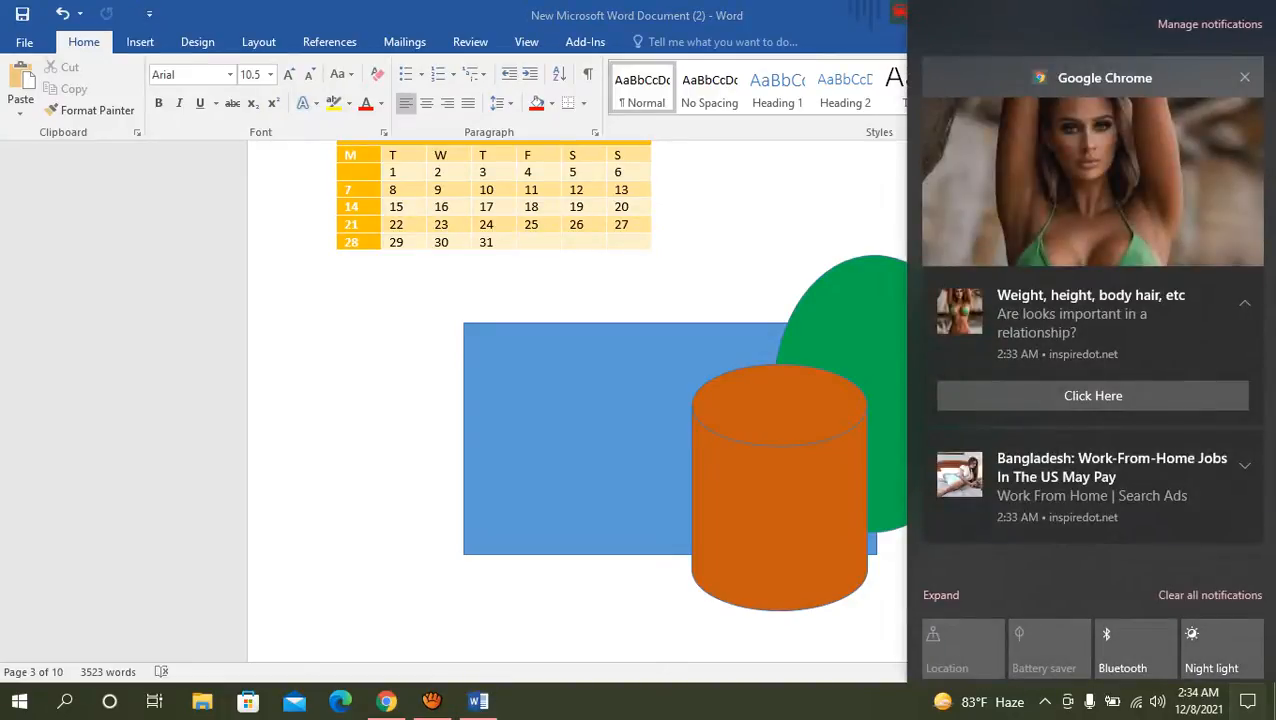
click(1210, 595)
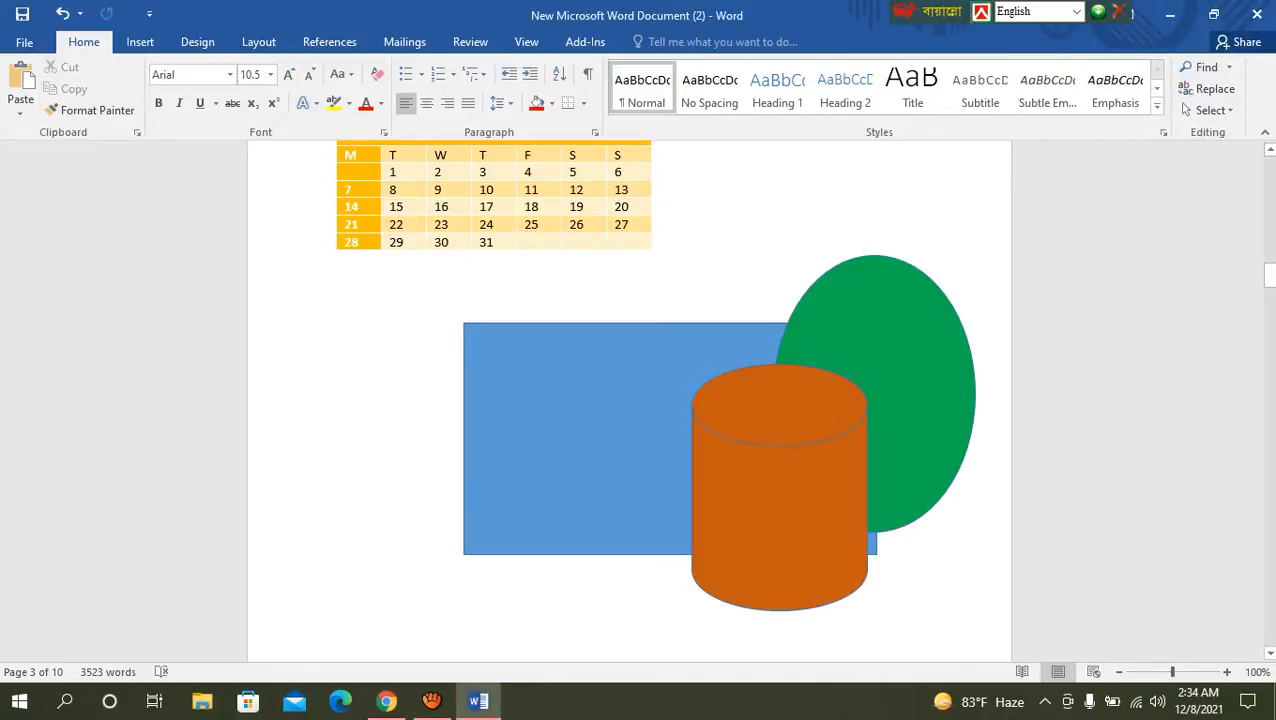
Step: Bring the green ellipse forward in front of the orange cylinder, undo the change and deselect it
click(140, 41)
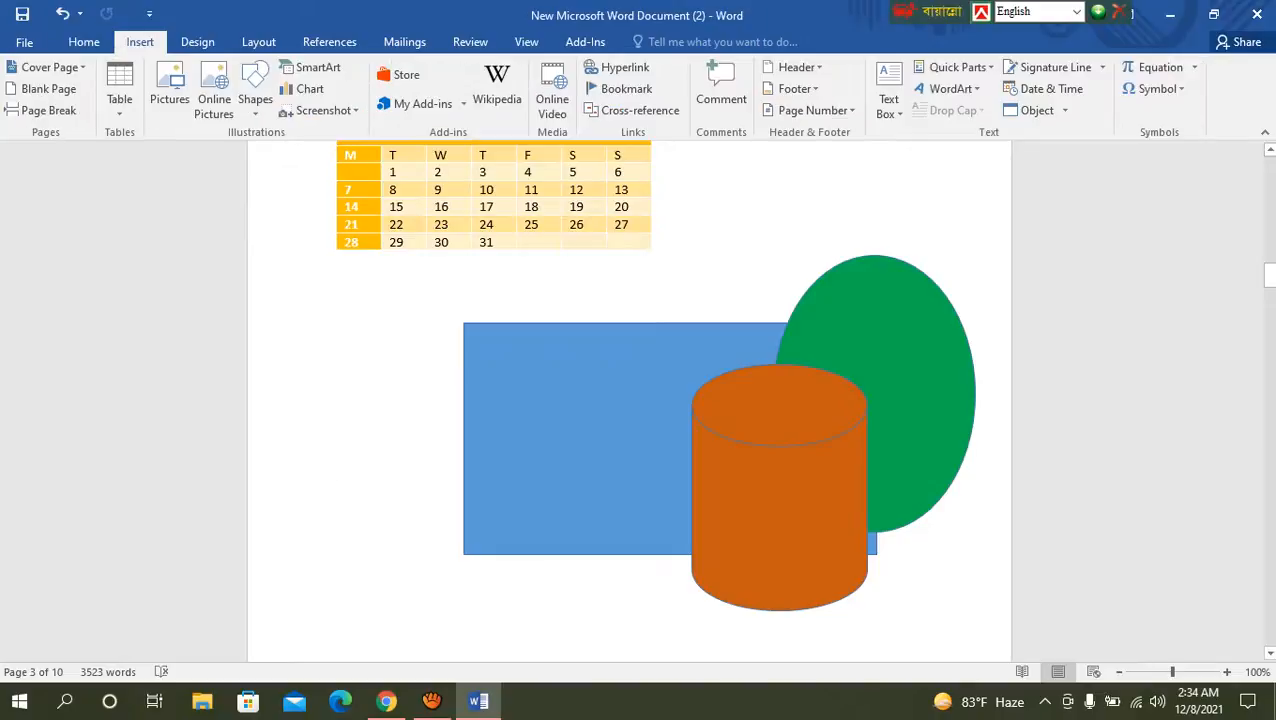
click(337, 625)
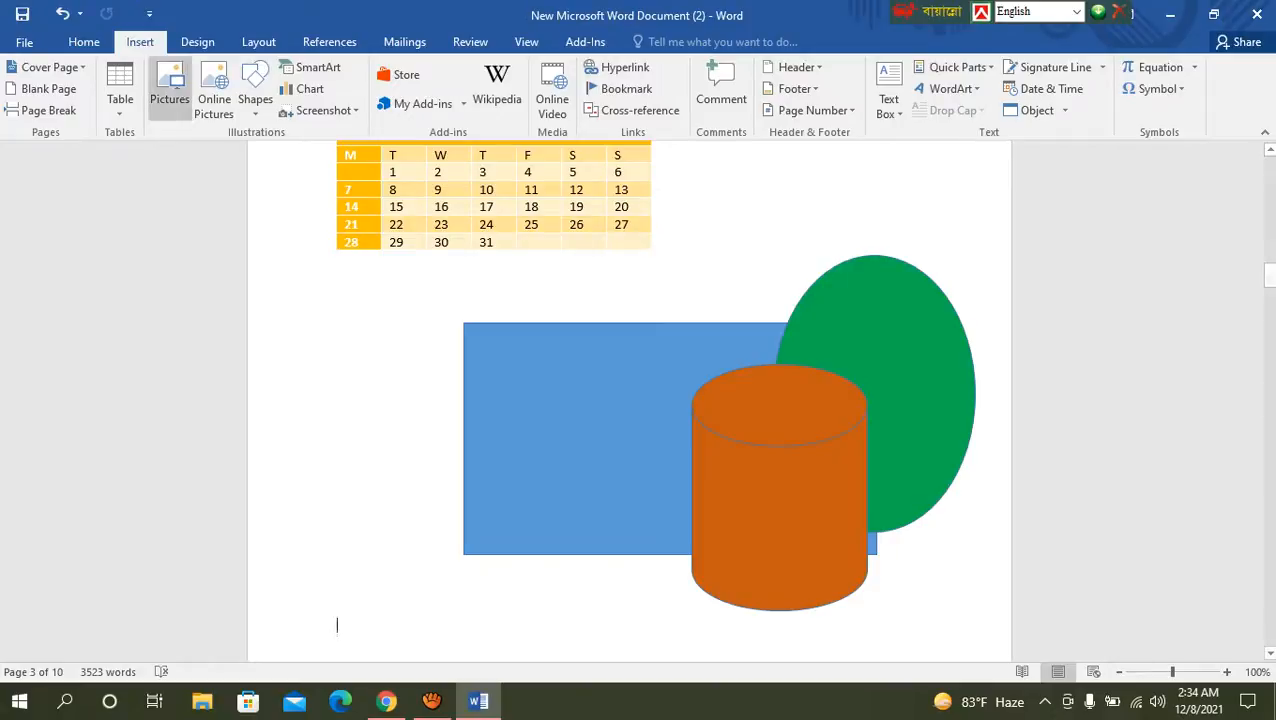
click(577, 420)
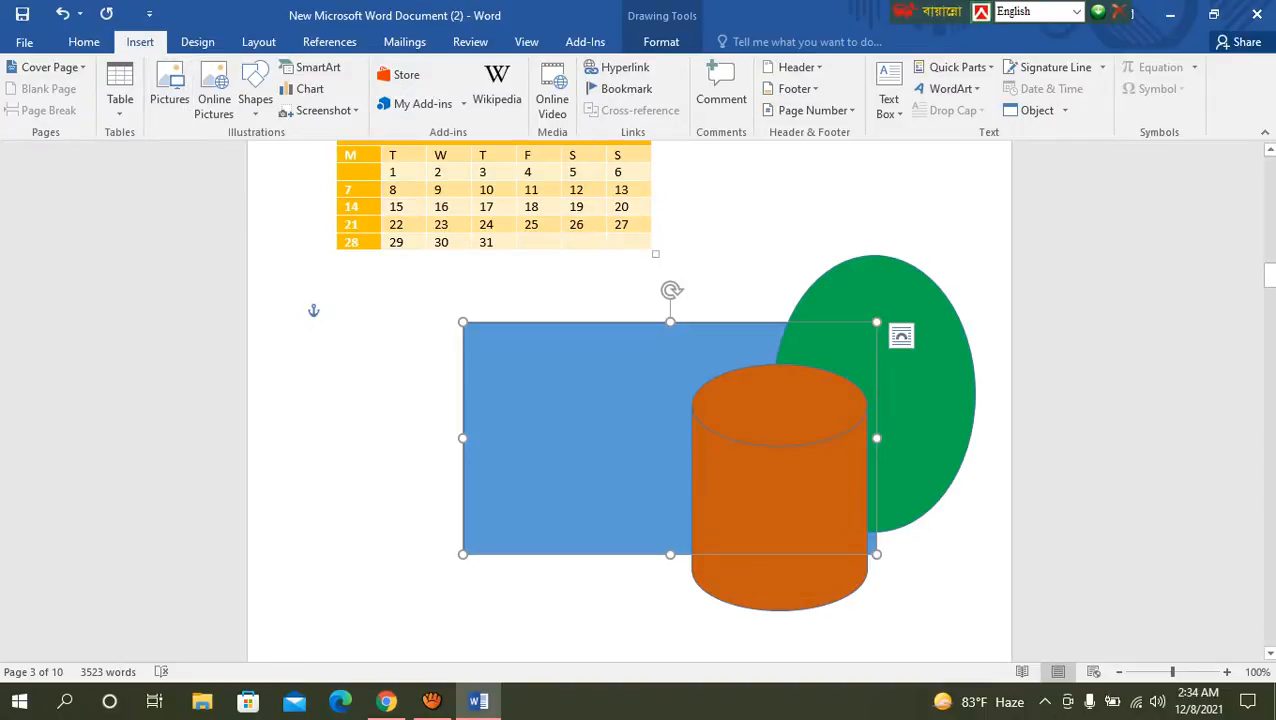
click(661, 41)
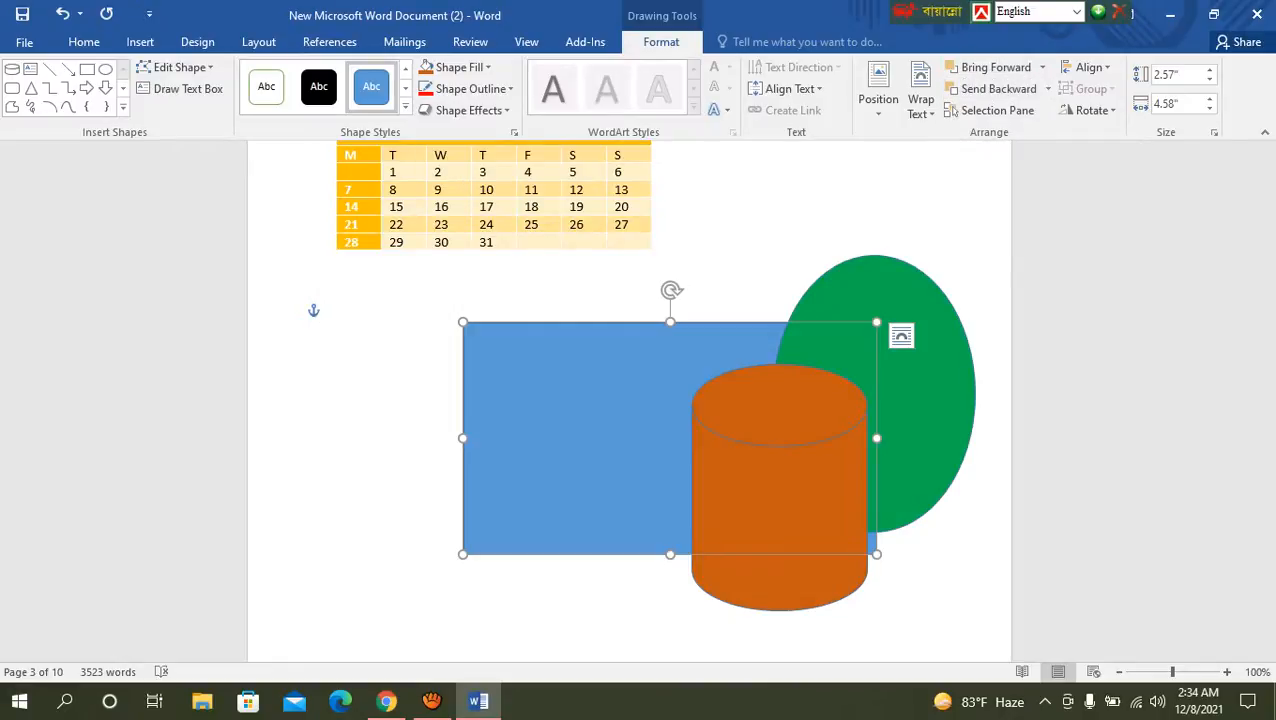
click(922, 392)
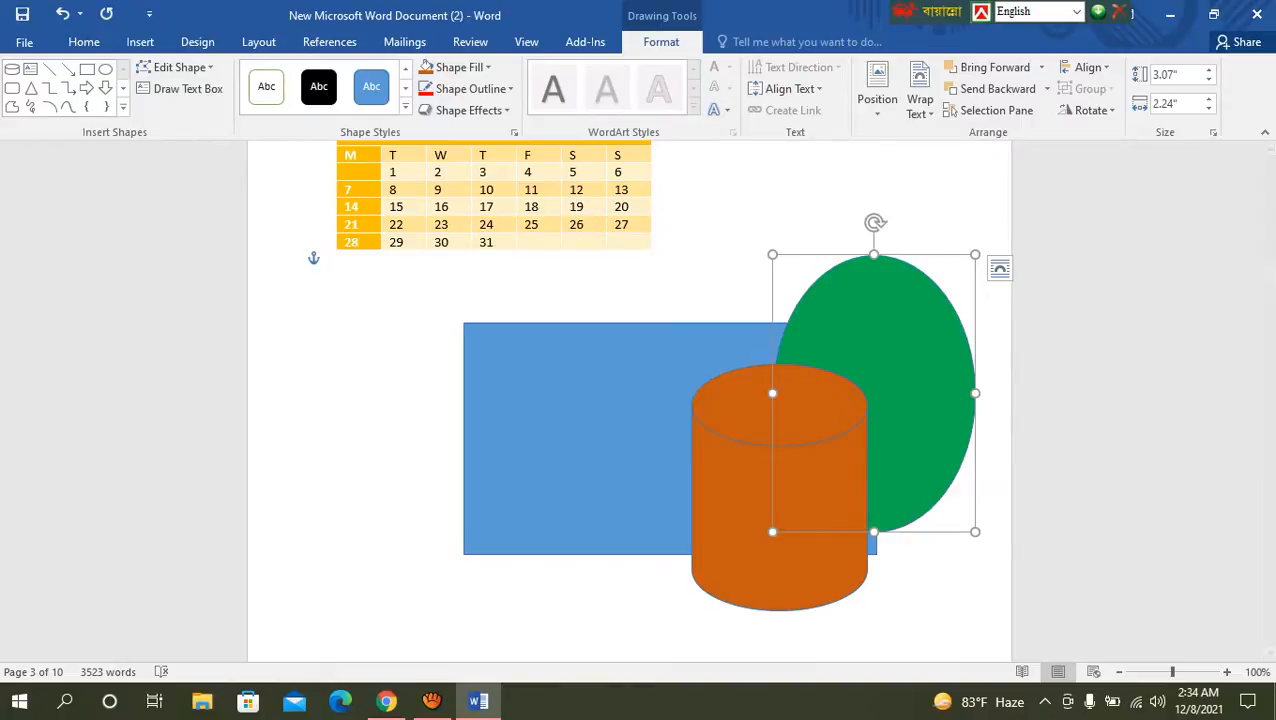
click(1041, 68)
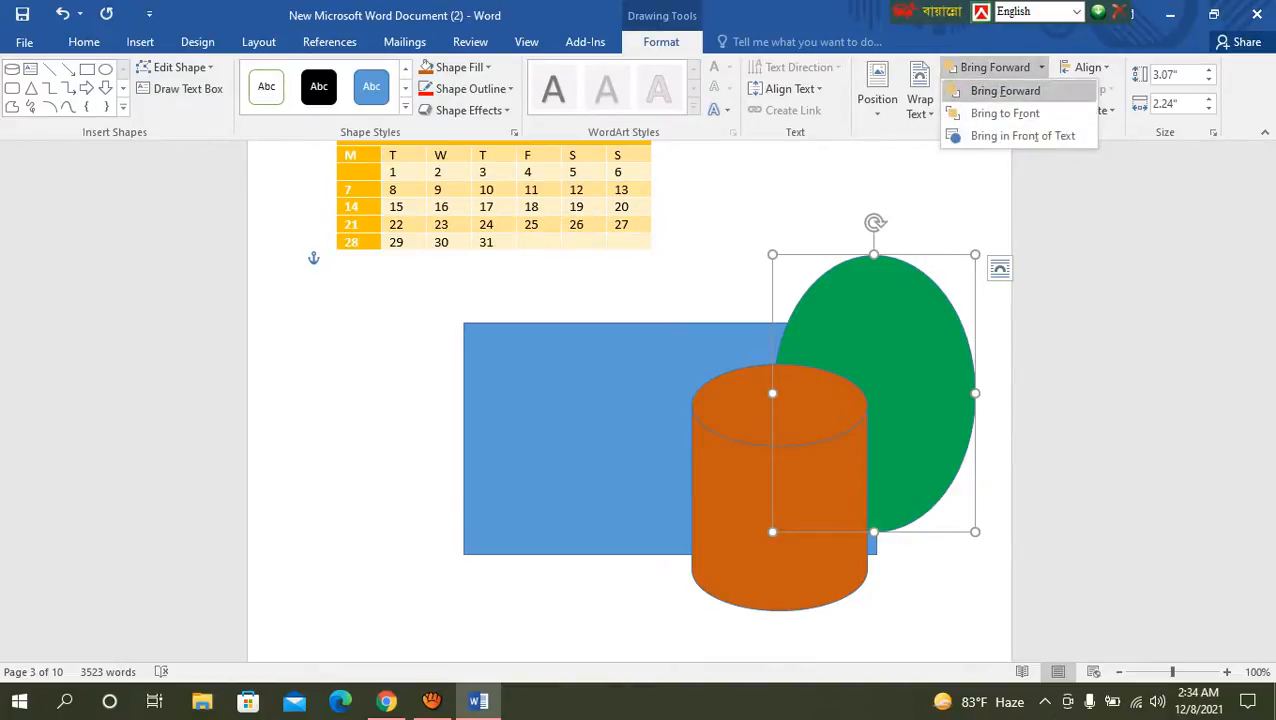
click(1005, 91)
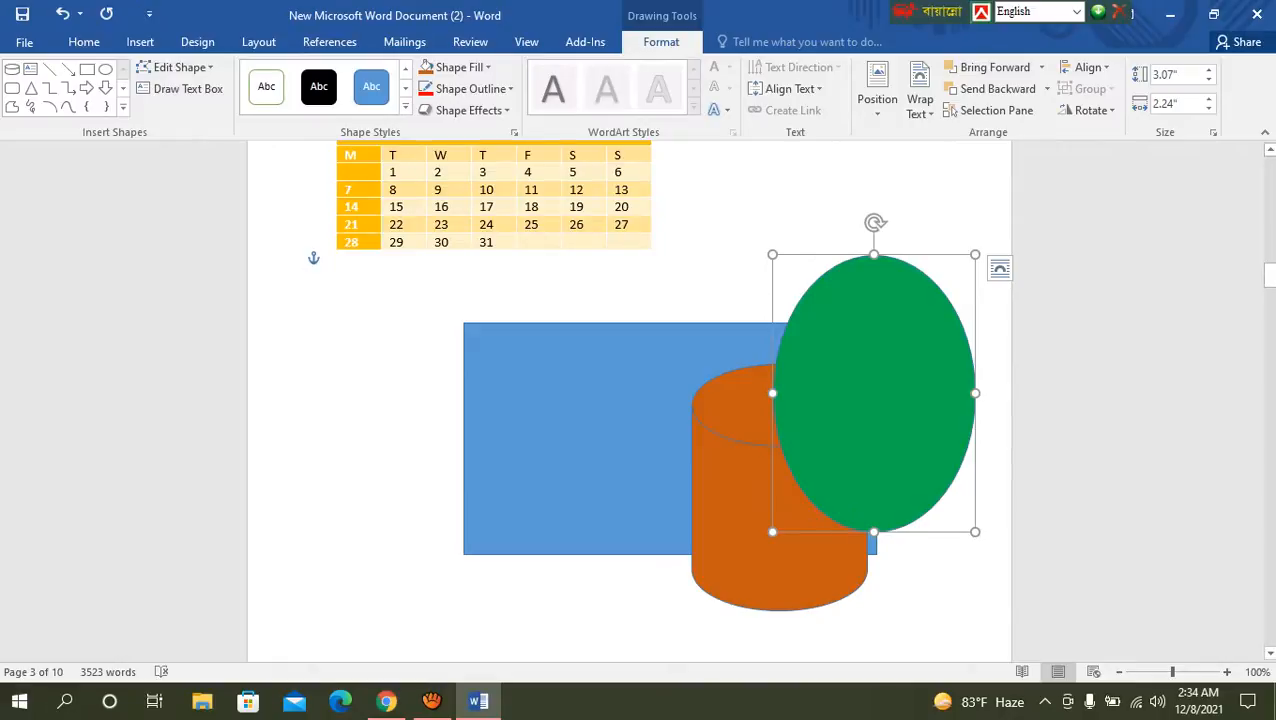
key(ctrl+z)
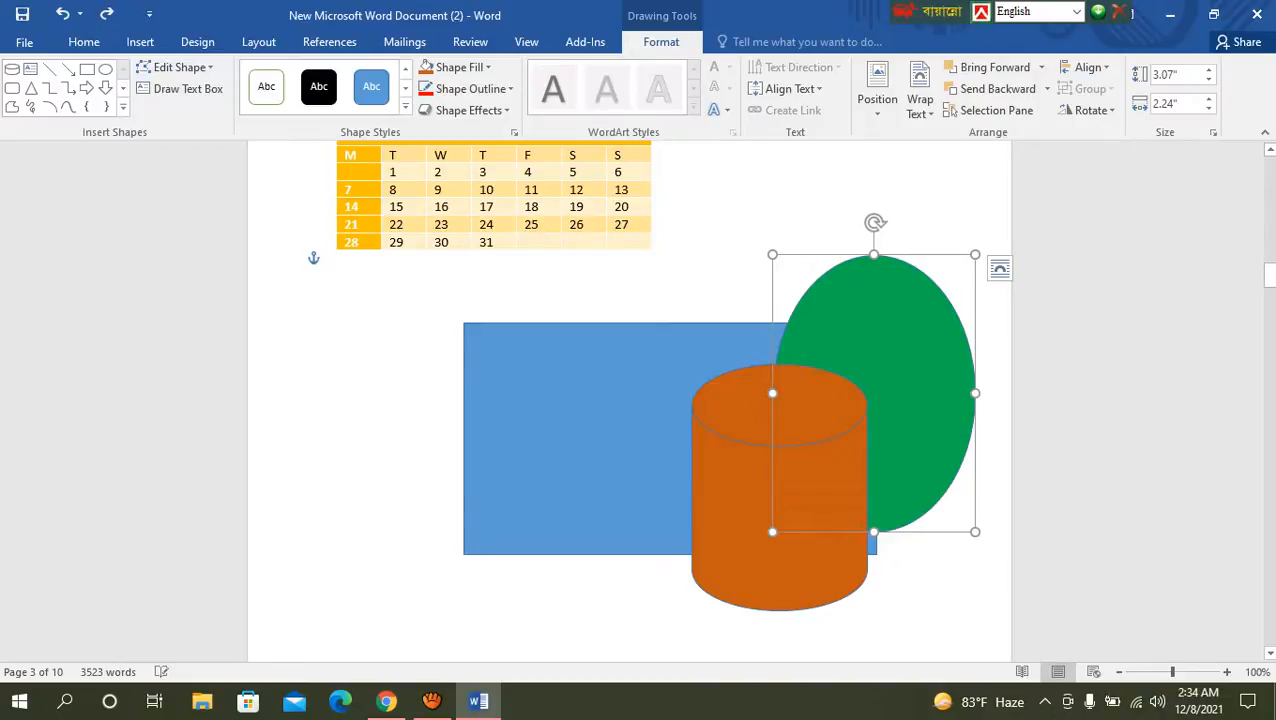
click(337, 625)
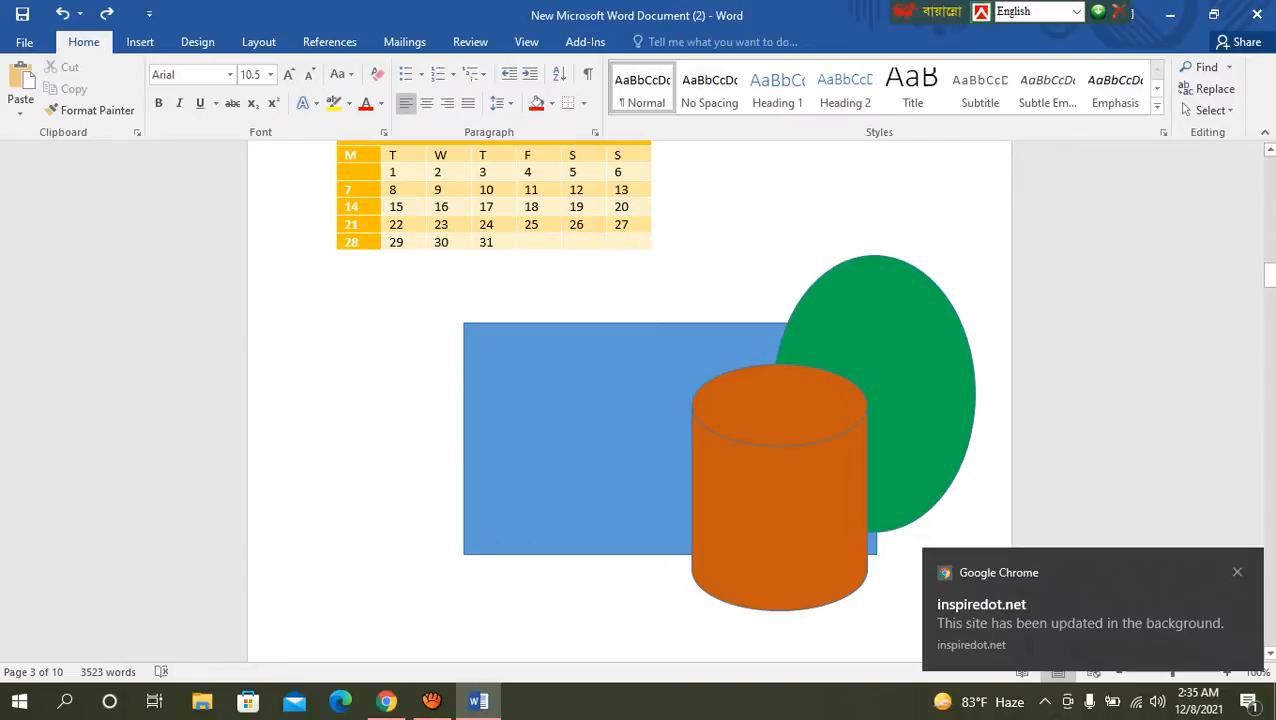
Step: Bring the green ellipse forward, applying both Bring Forward and Bring to Front to it
click(896, 385)
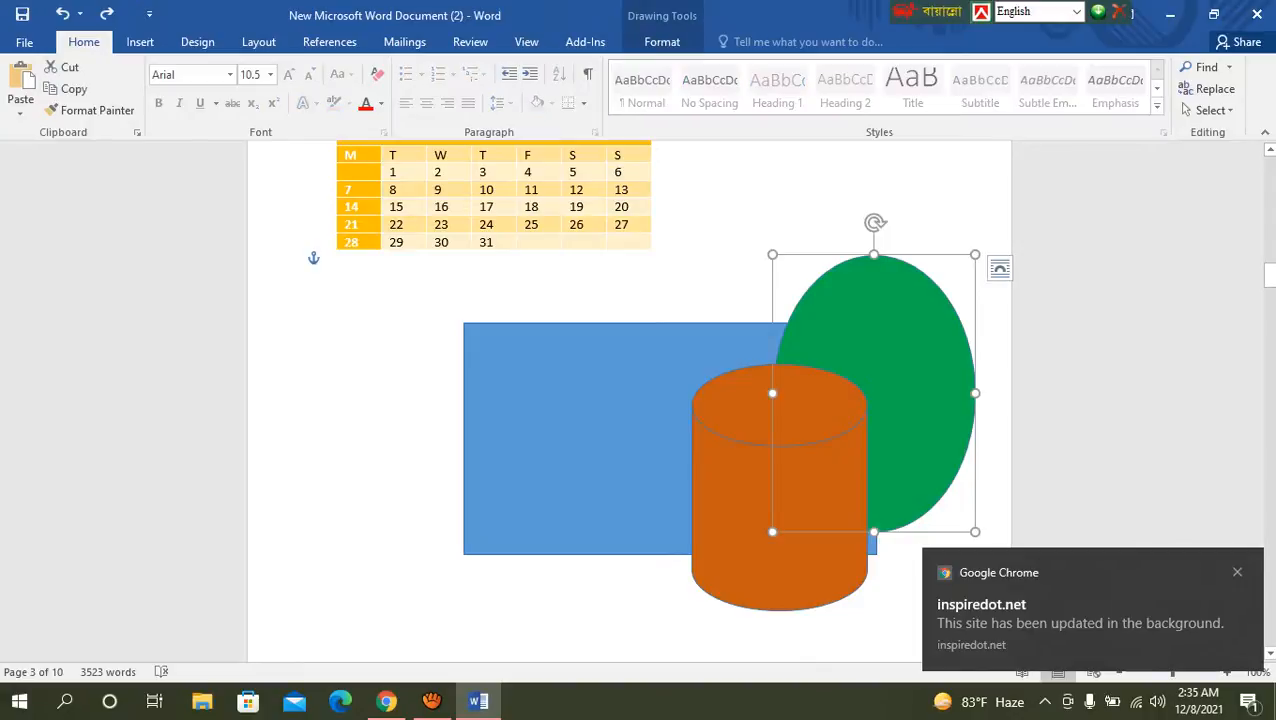
click(662, 41)
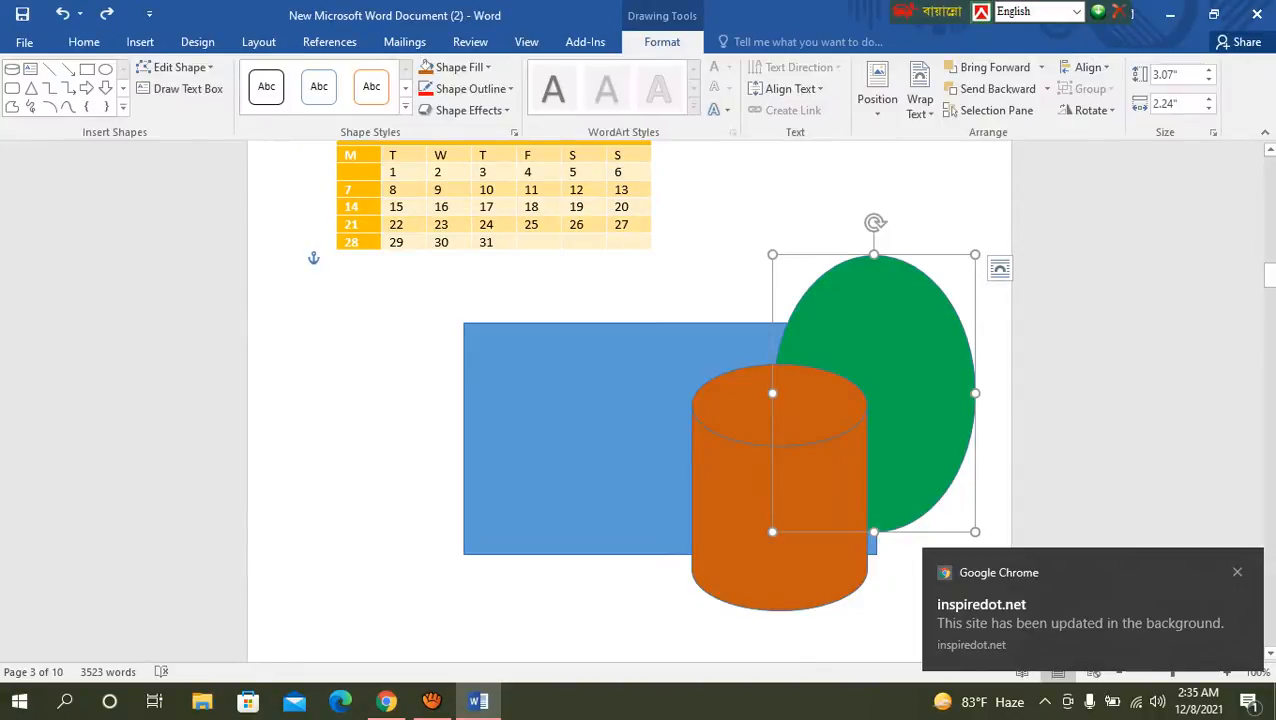
click(990, 67)
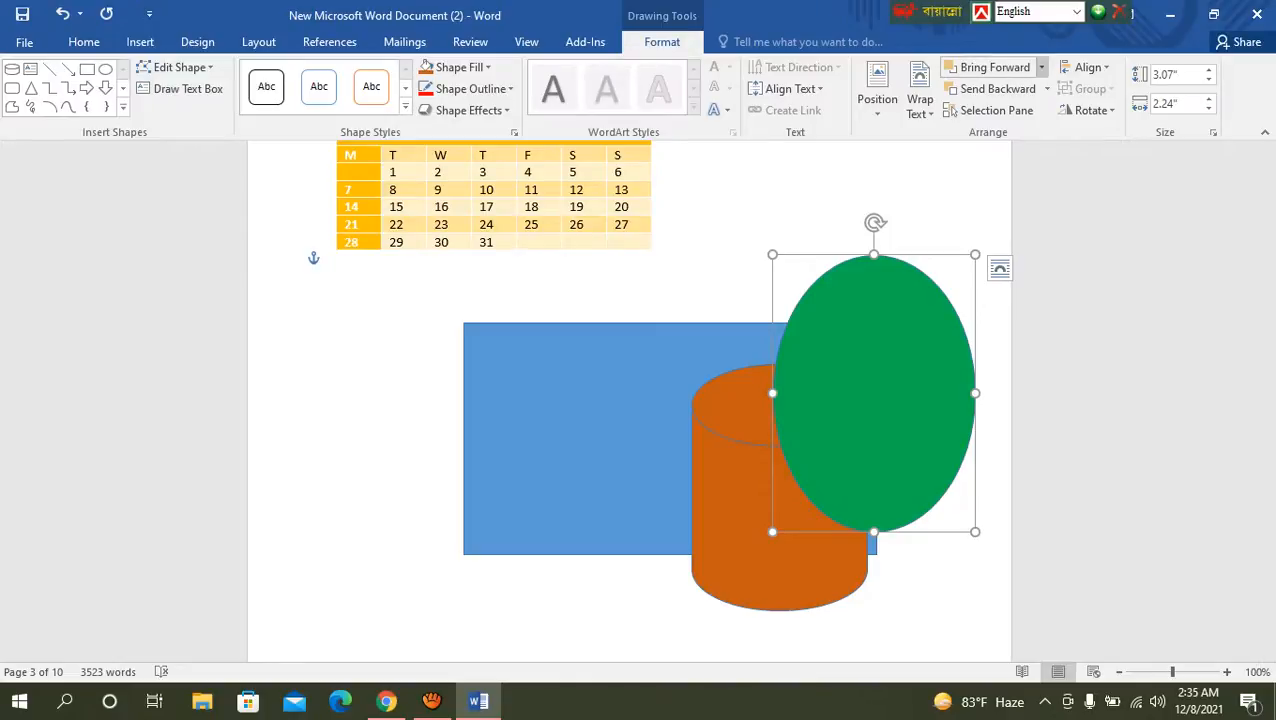
click(1041, 67)
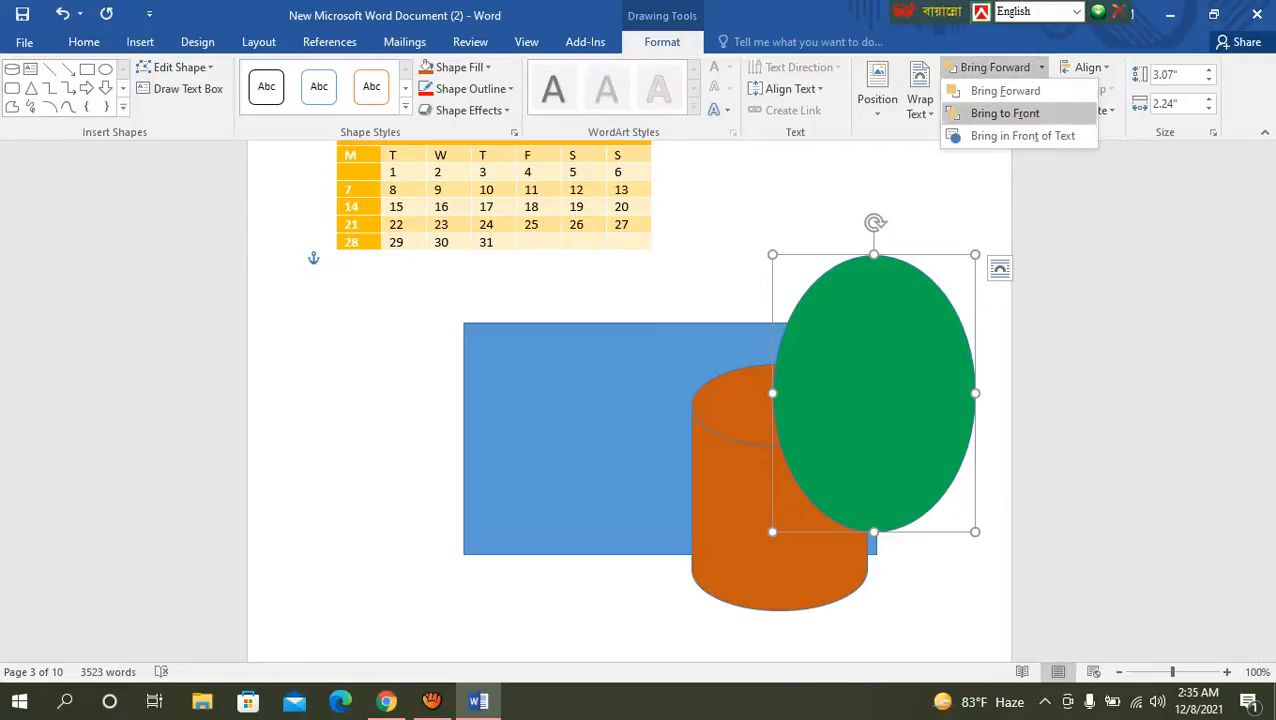
click(1005, 113)
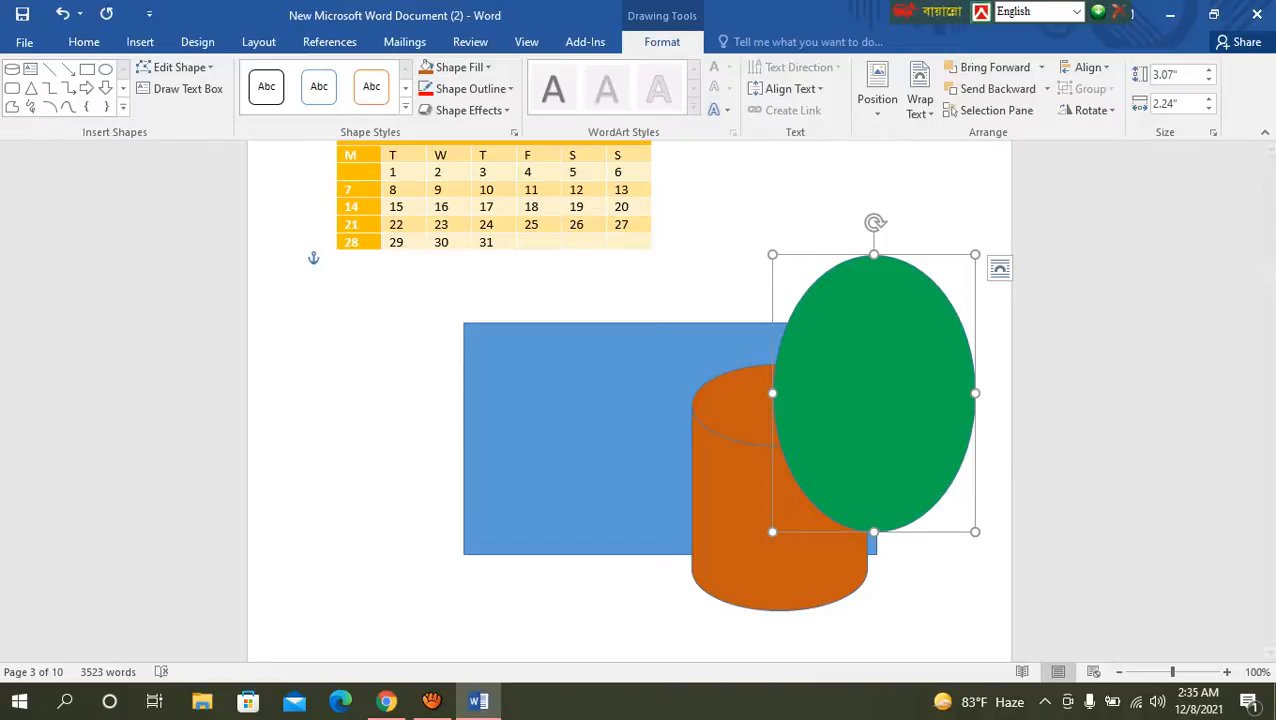
Step: Send the green ellipse backward one level behind the orange cylinder and deselect it
click(1046, 89)
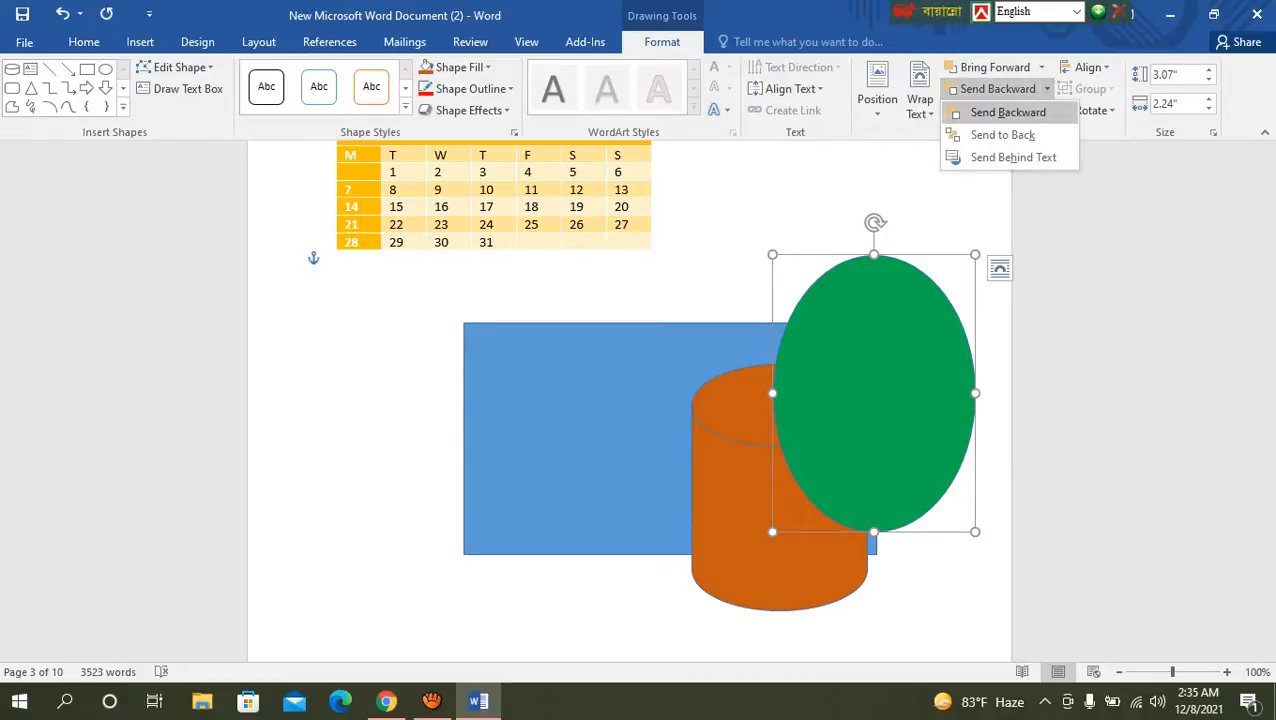
click(1008, 112)
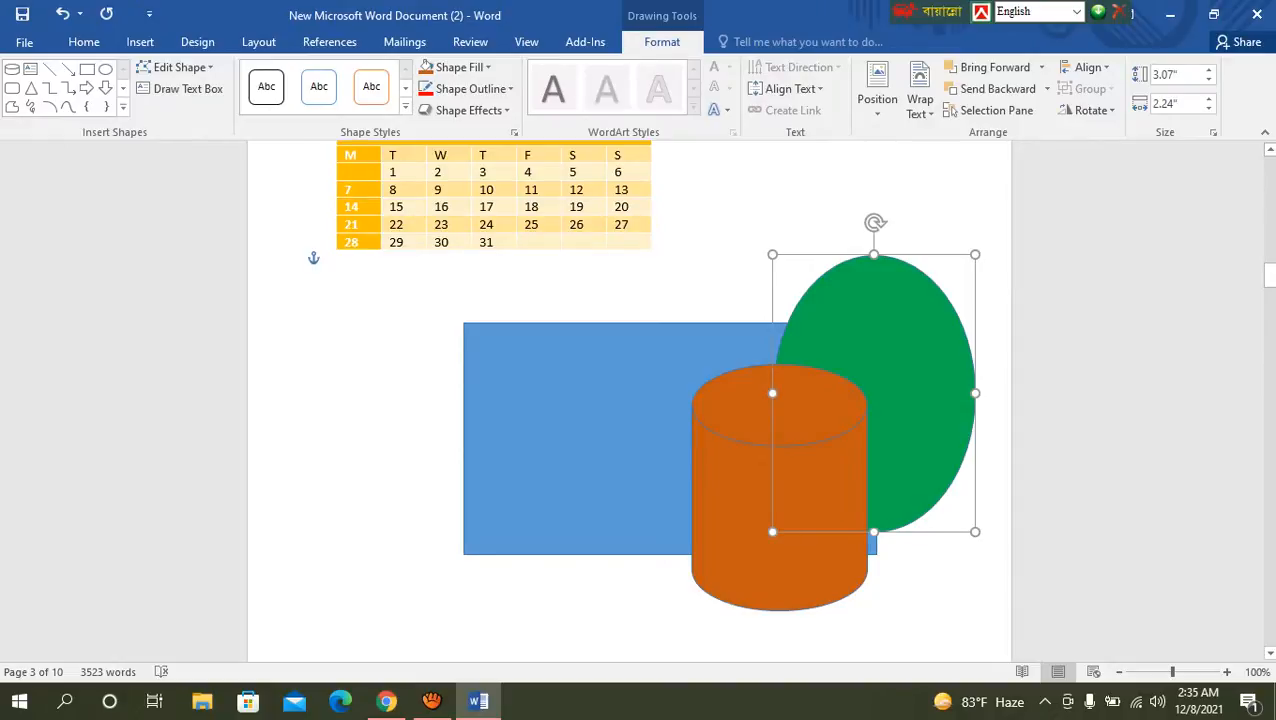
click(337, 599)
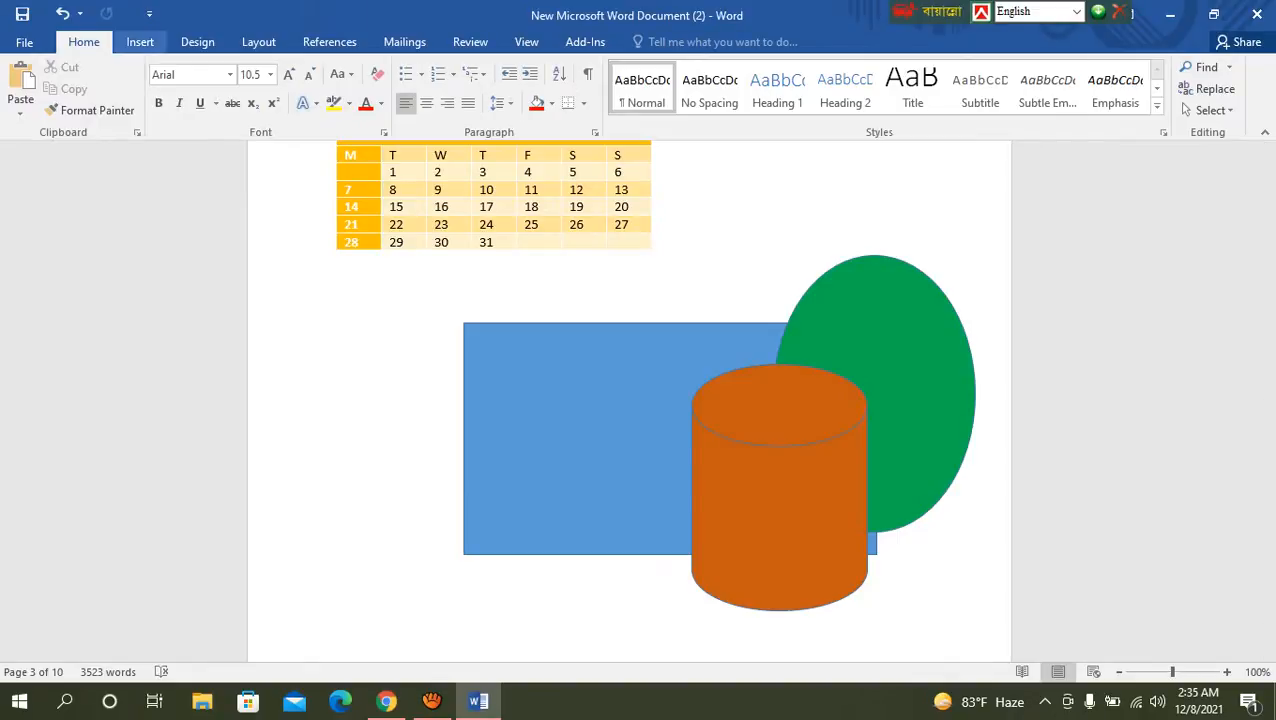
Step: Add empty paragraphs below the overlapping shapes until the cursor is on a new blank page 4
click(140, 41)
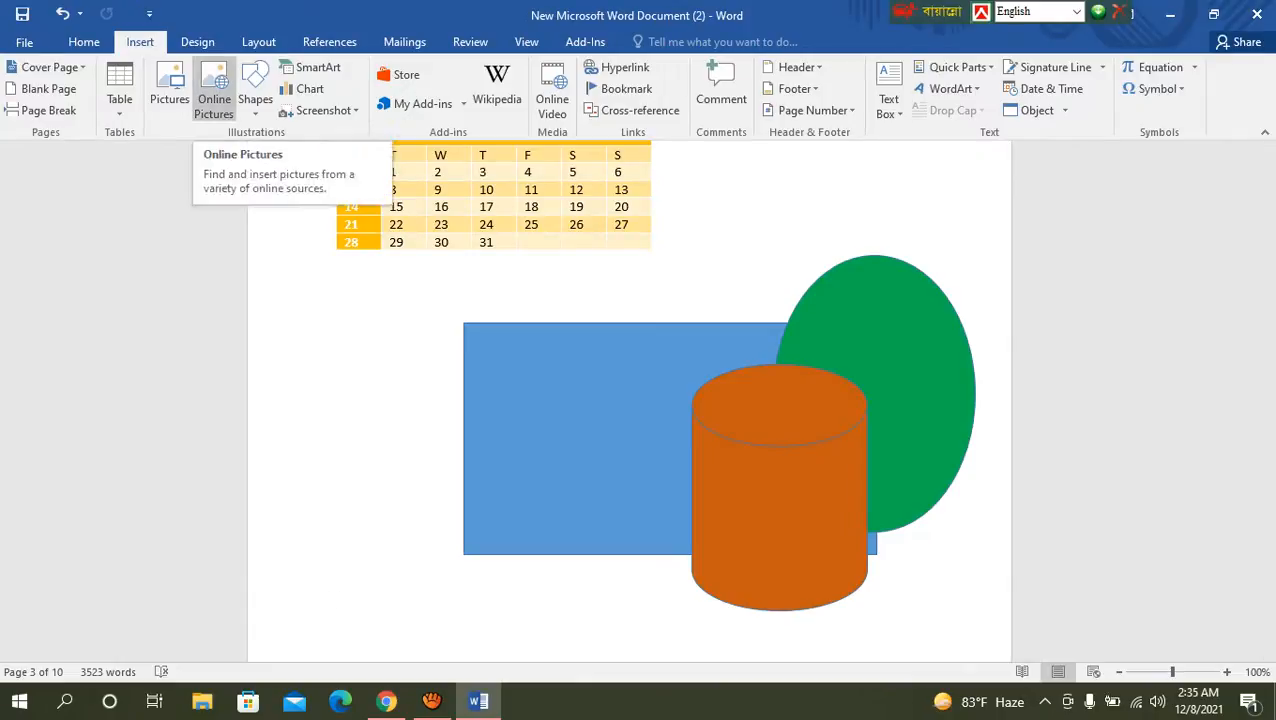
scroll(255, 88, down, 3)
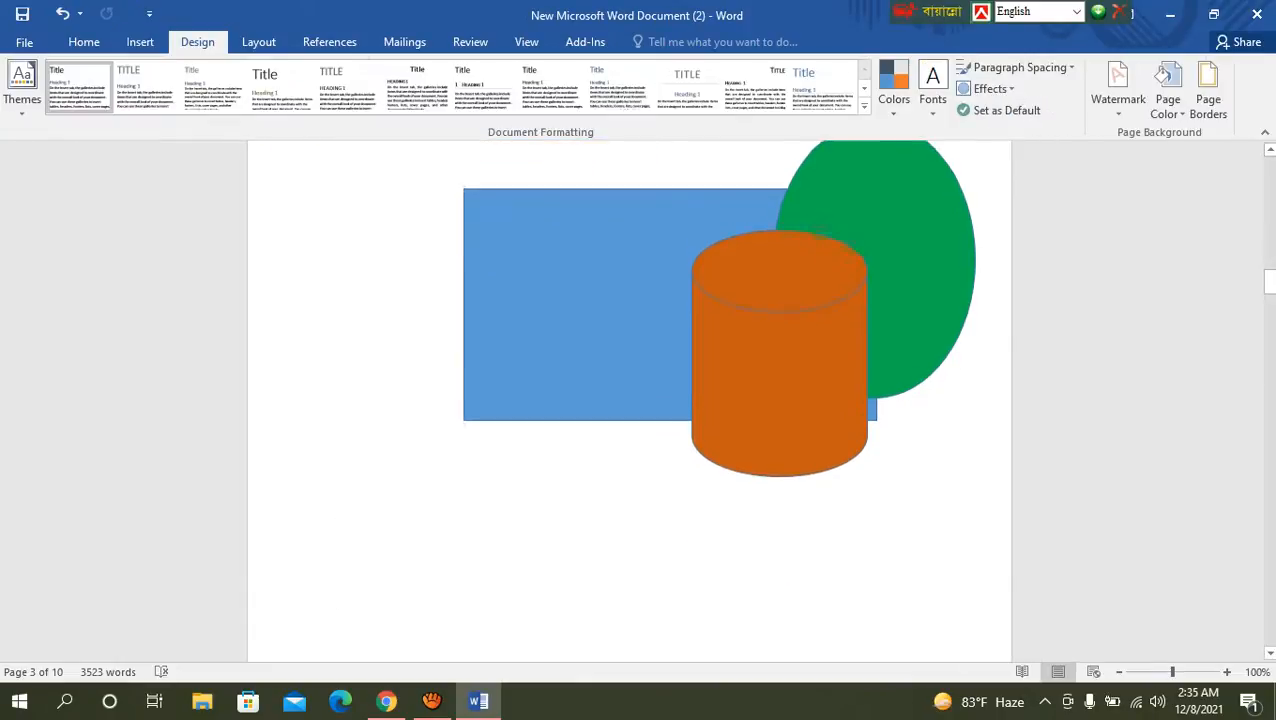
scroll(630, 400, down, 8)
scroll(630, 400, up, 5)
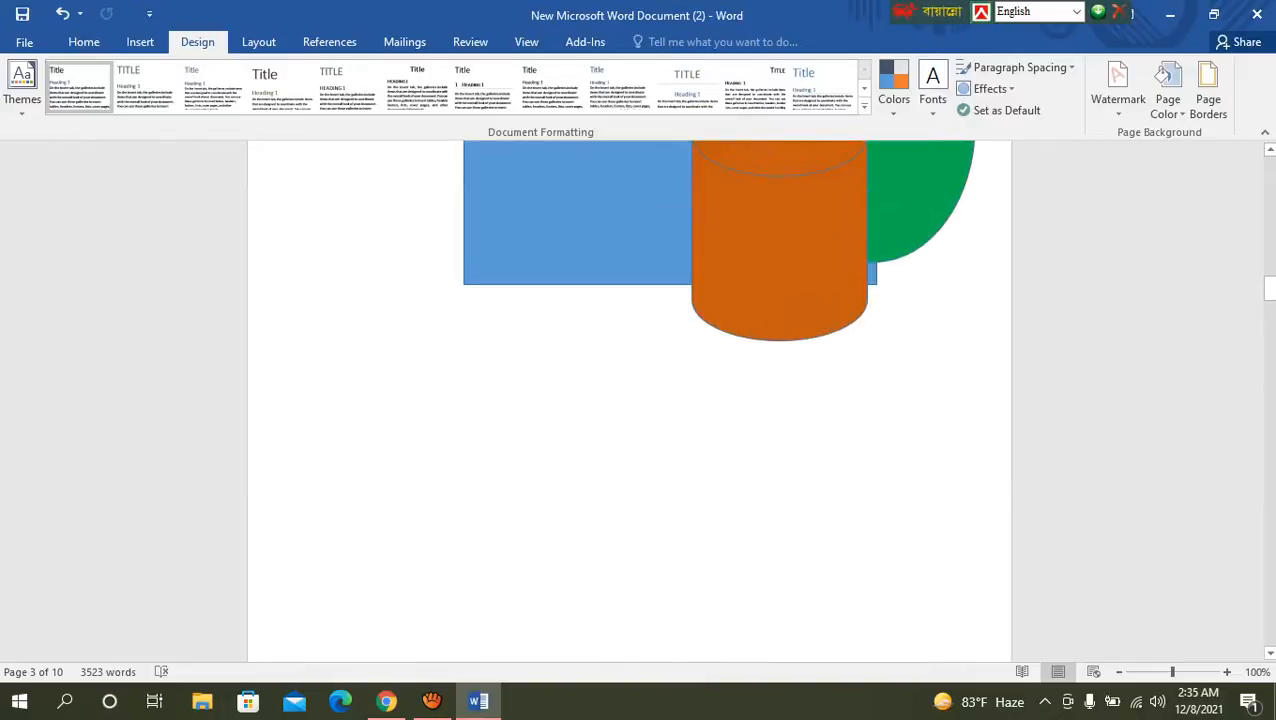
key(Return)
key(Return)
key(Return)
key(Return)
key(Return)
key(Return)
key(Return)
key(Return)
key(Return)
key(Return)
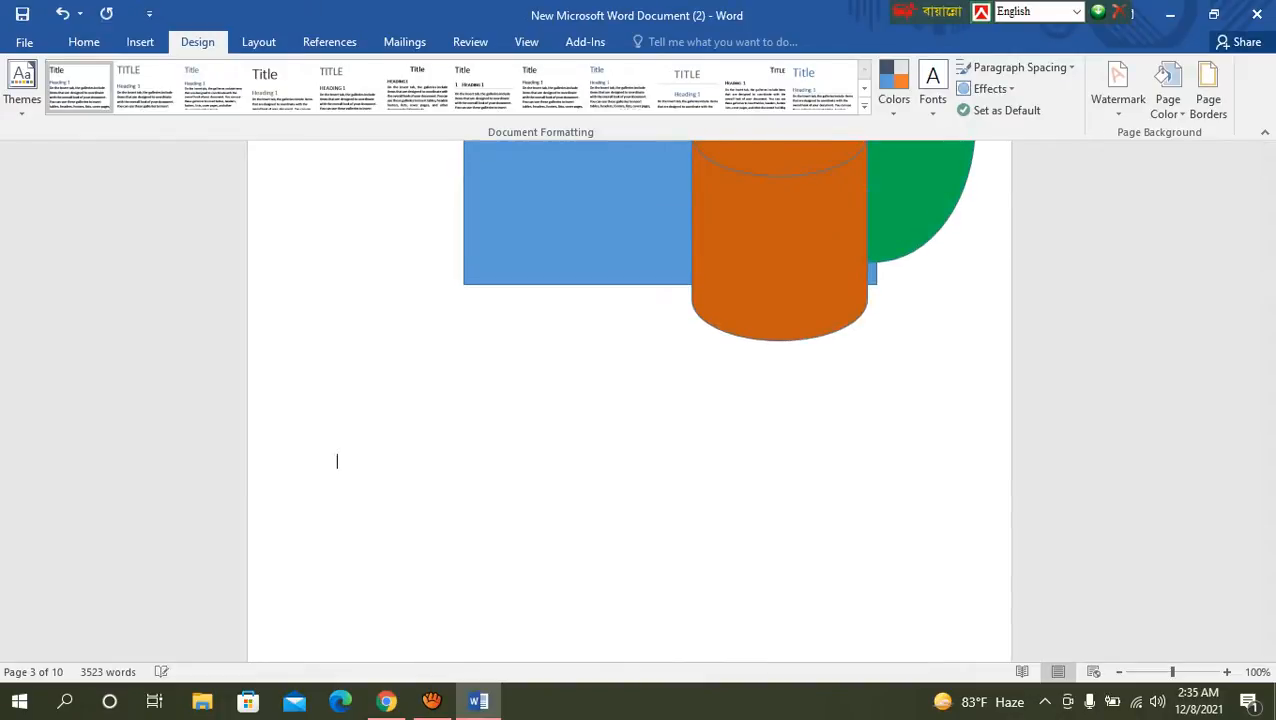
key(Return)
key(Return)
key(Return)
key(Return)
key(Return)
key(Return)
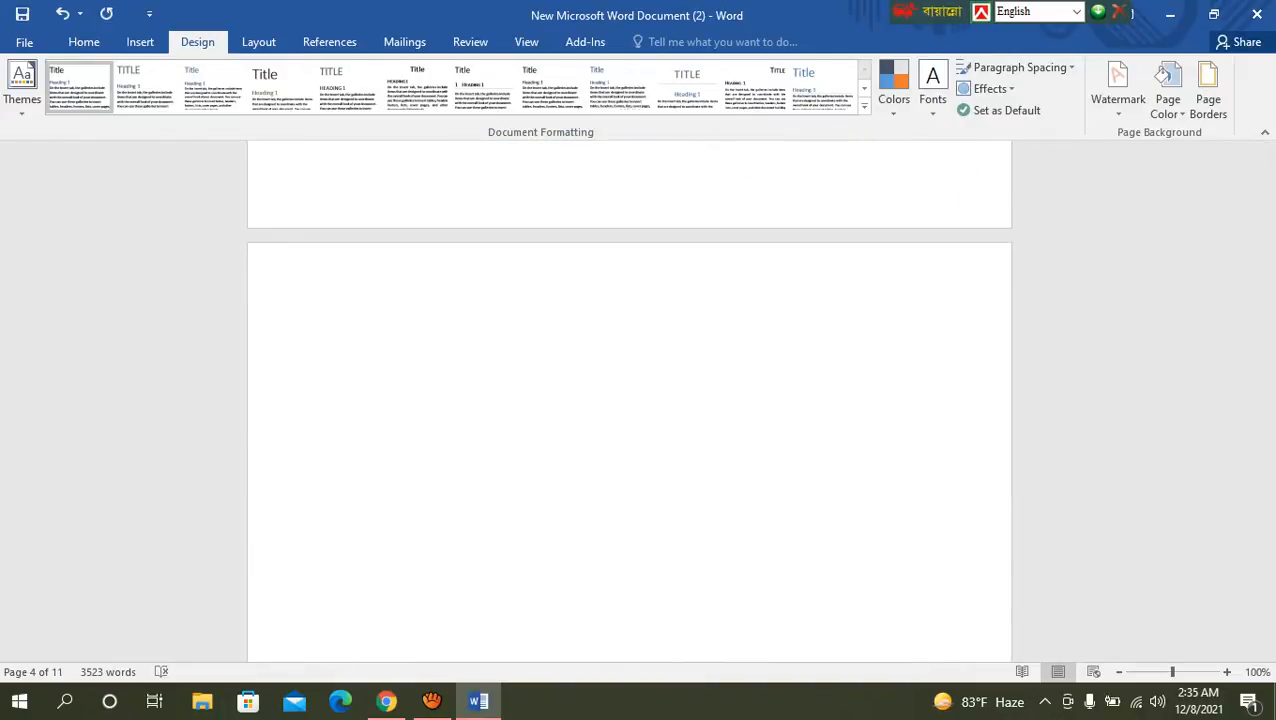
Step: Draw a flowchart punched tape shape in the middle of page 4 and delete it
click(140, 41)
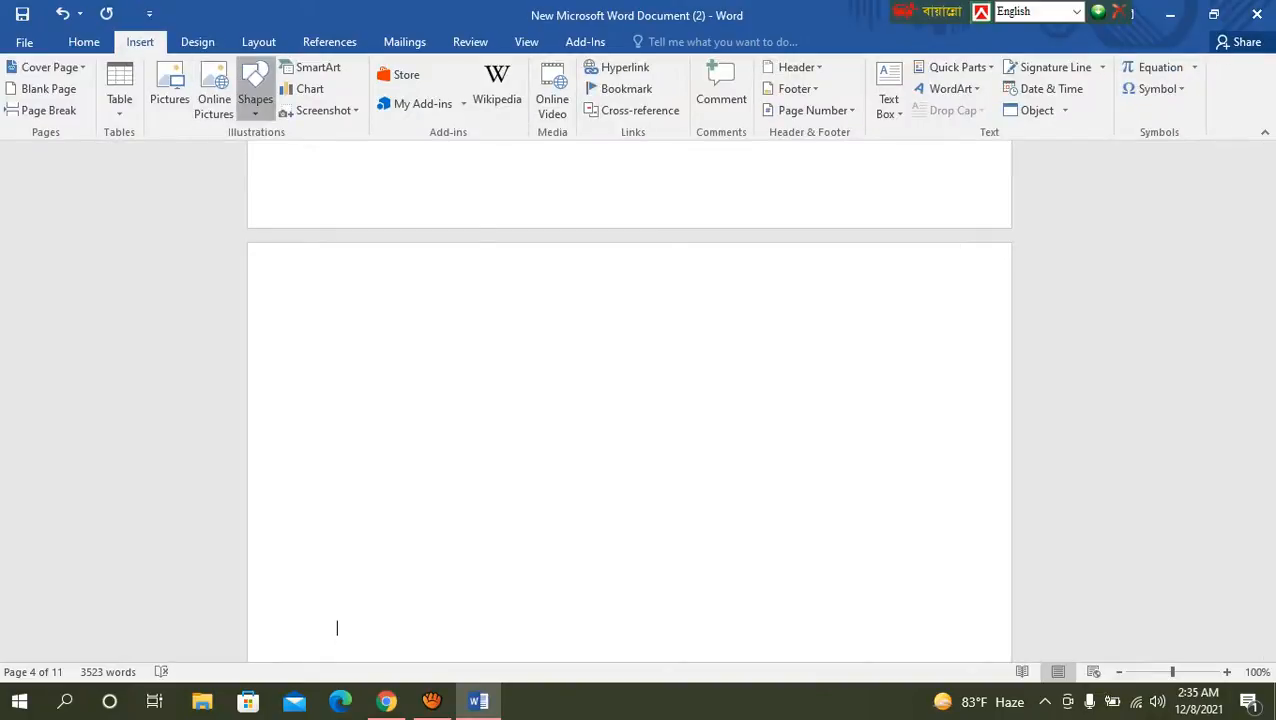
click(255, 90)
scroll(359, 404, down, 1)
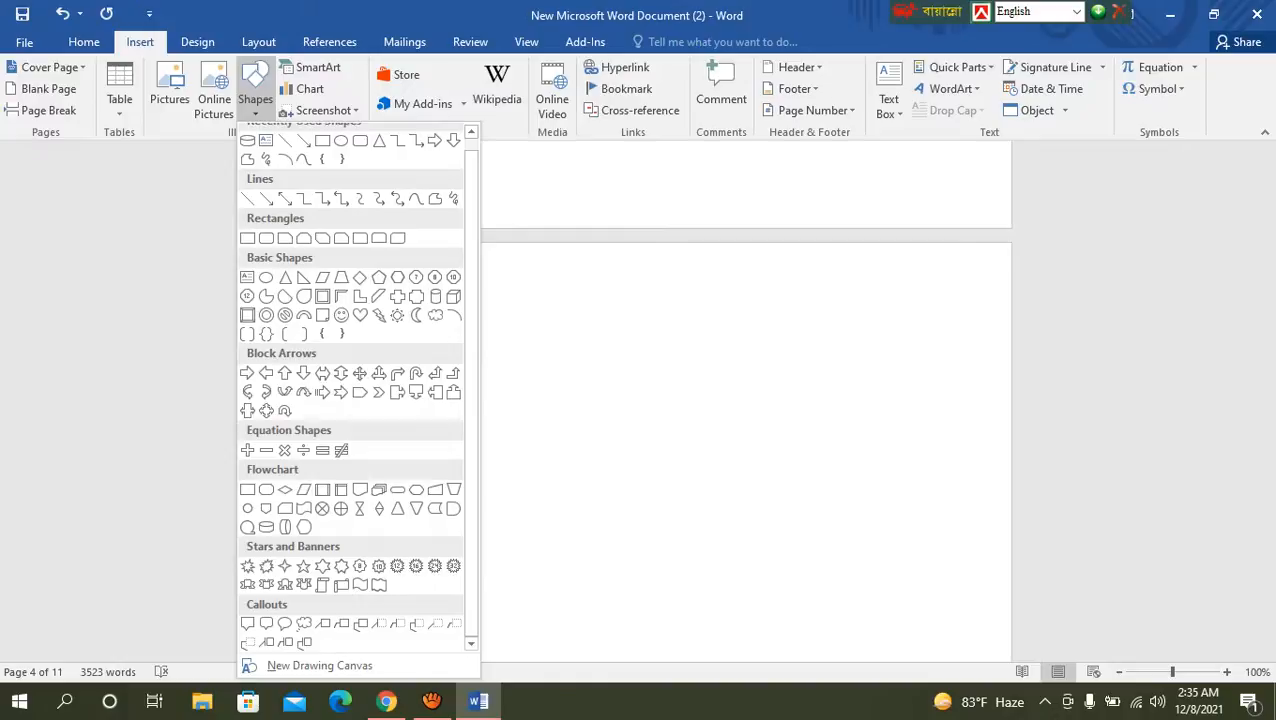
click(304, 508)
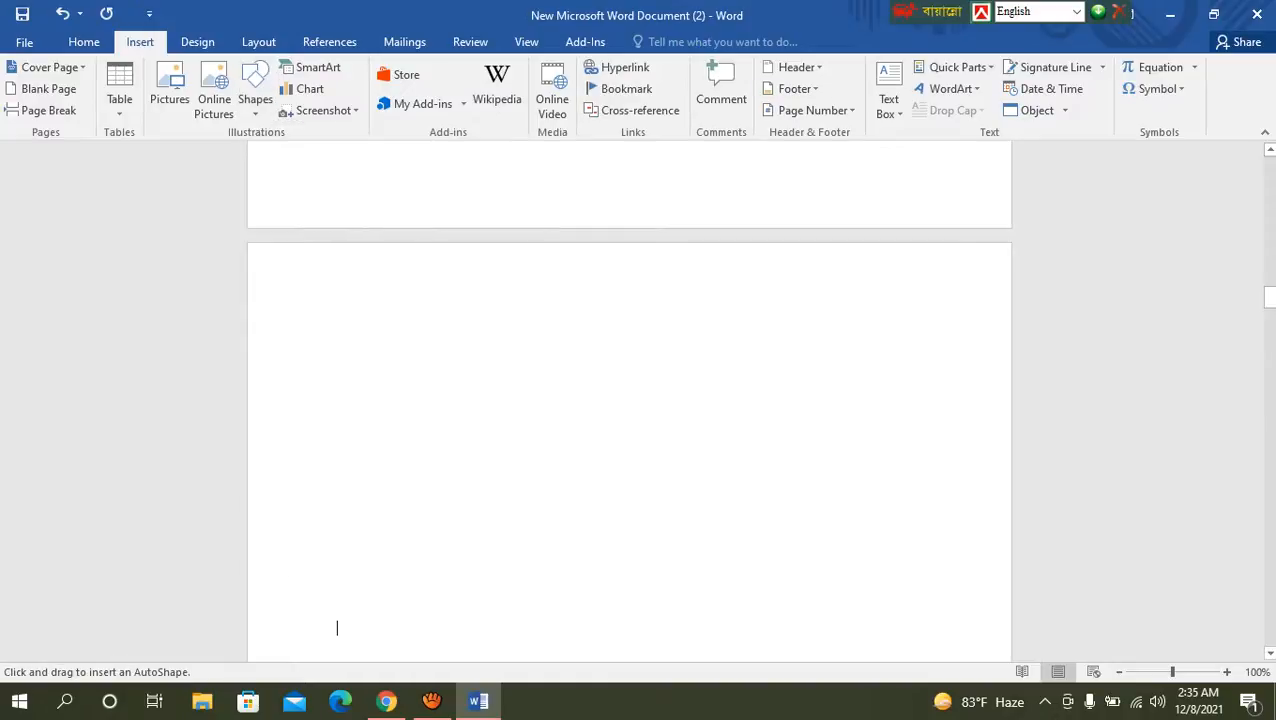
mouse_move(535, 363)
mouse_down()
mouse_move(700, 530)
mouse_move(815, 610)
mouse_move(723, 527)
mouse_up()
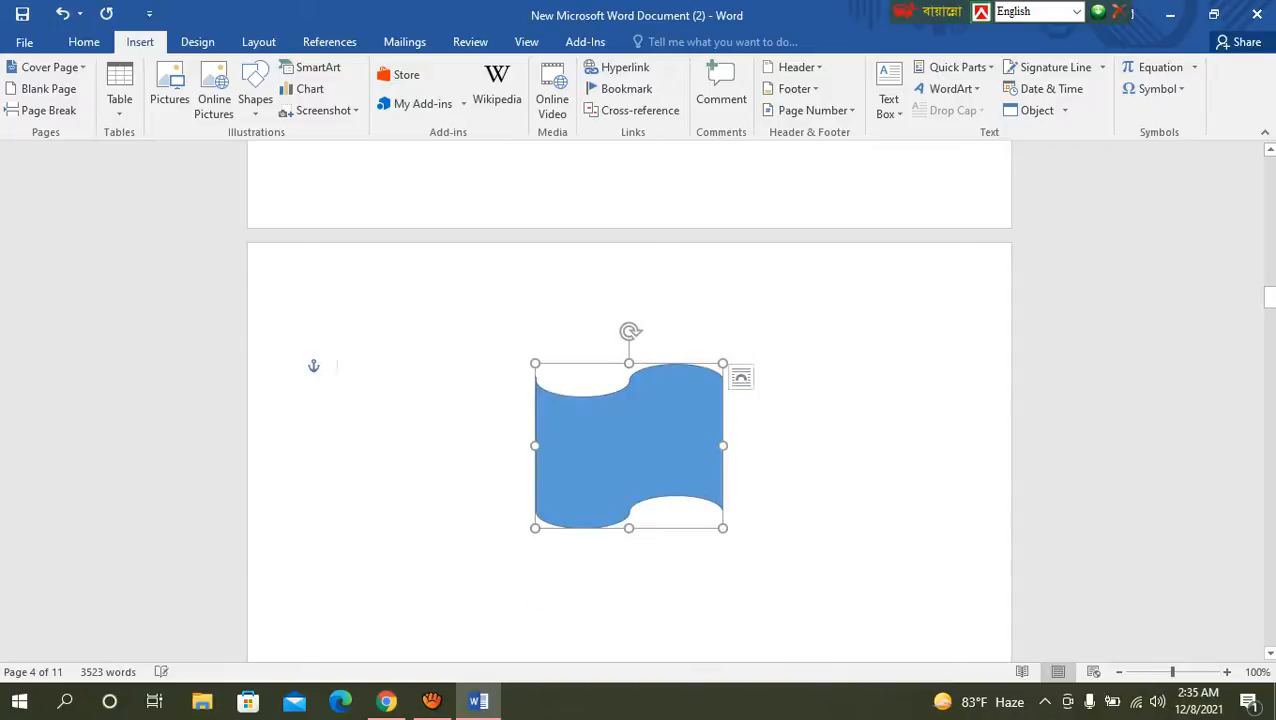
key(Delete)
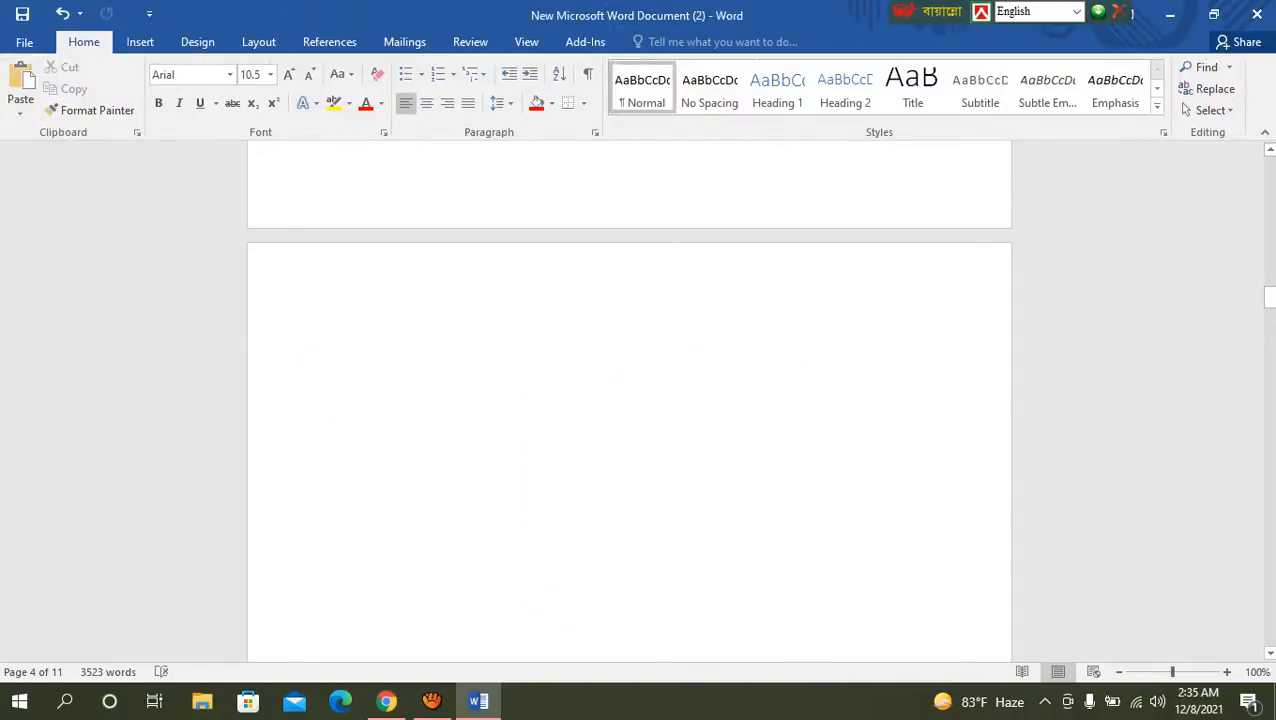
Step: Draw a Wave banner shape on page 4 and delete it
click(140, 41)
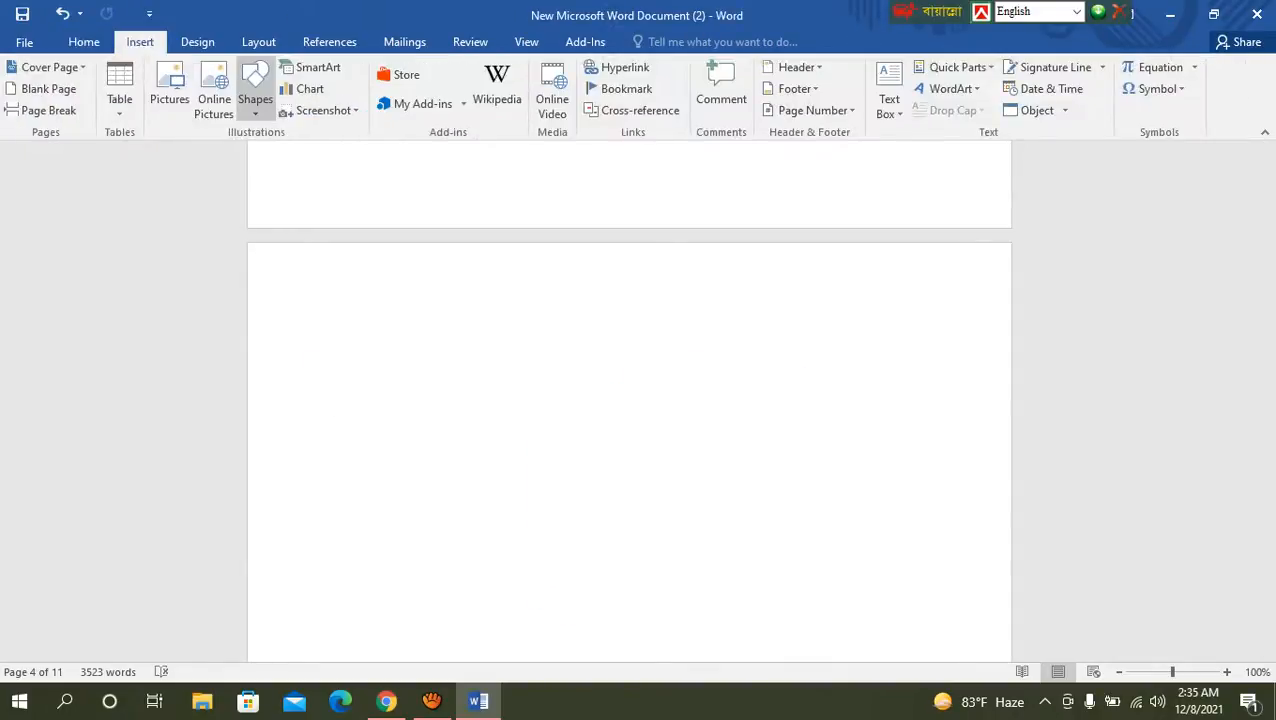
click(255, 98)
scroll(416, 308, down, 1)
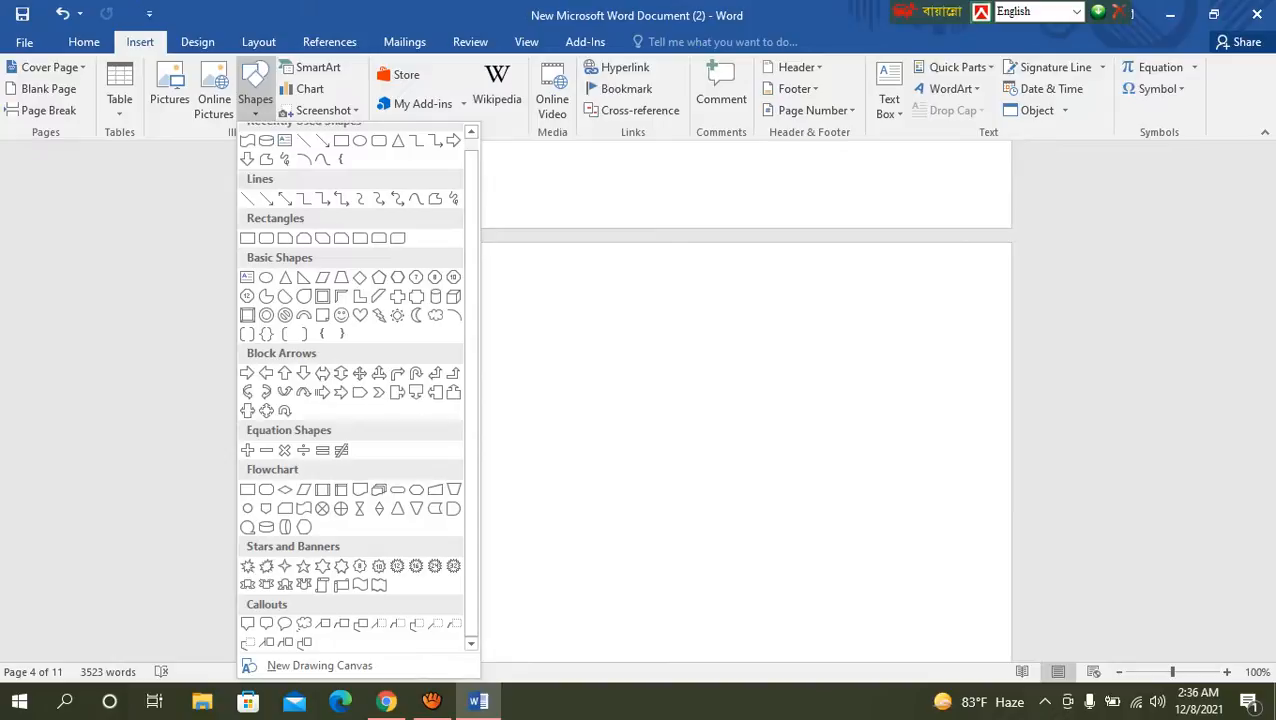
click(360, 584)
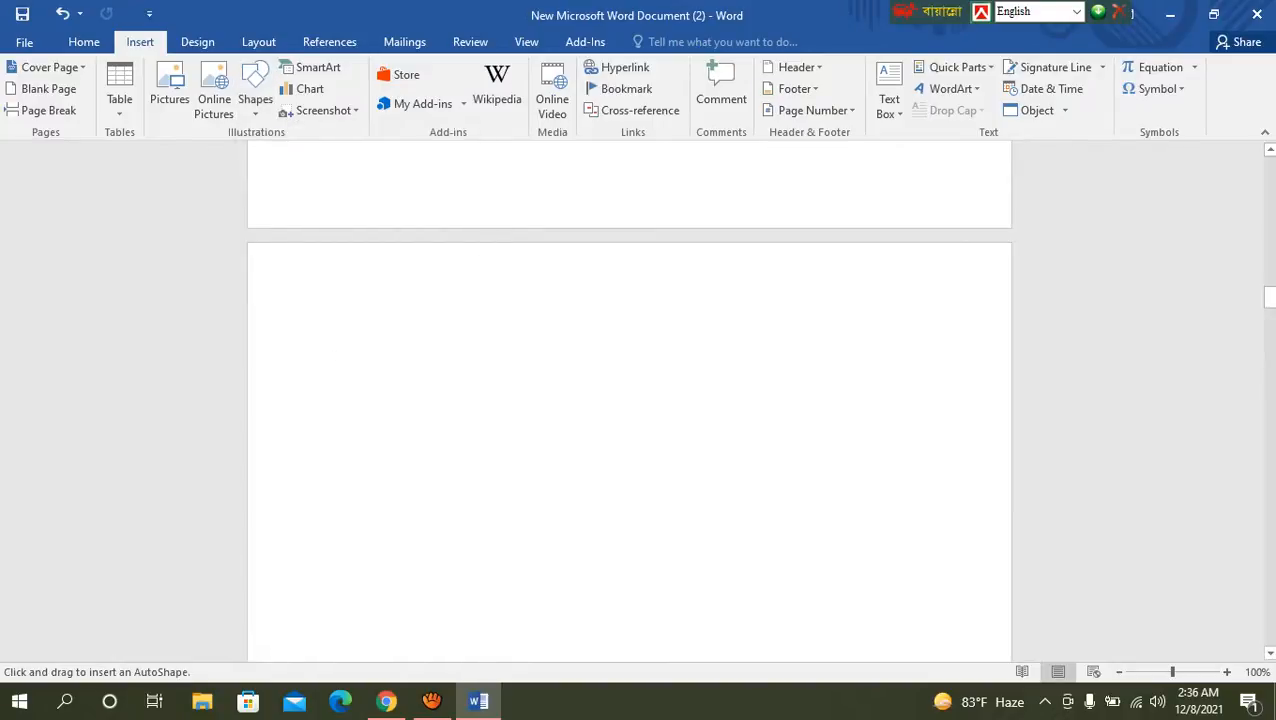
mouse_move(460, 352)
mouse_down()
mouse_move(740, 628)
mouse_move(662, 553)
mouse_up()
key(Delete)
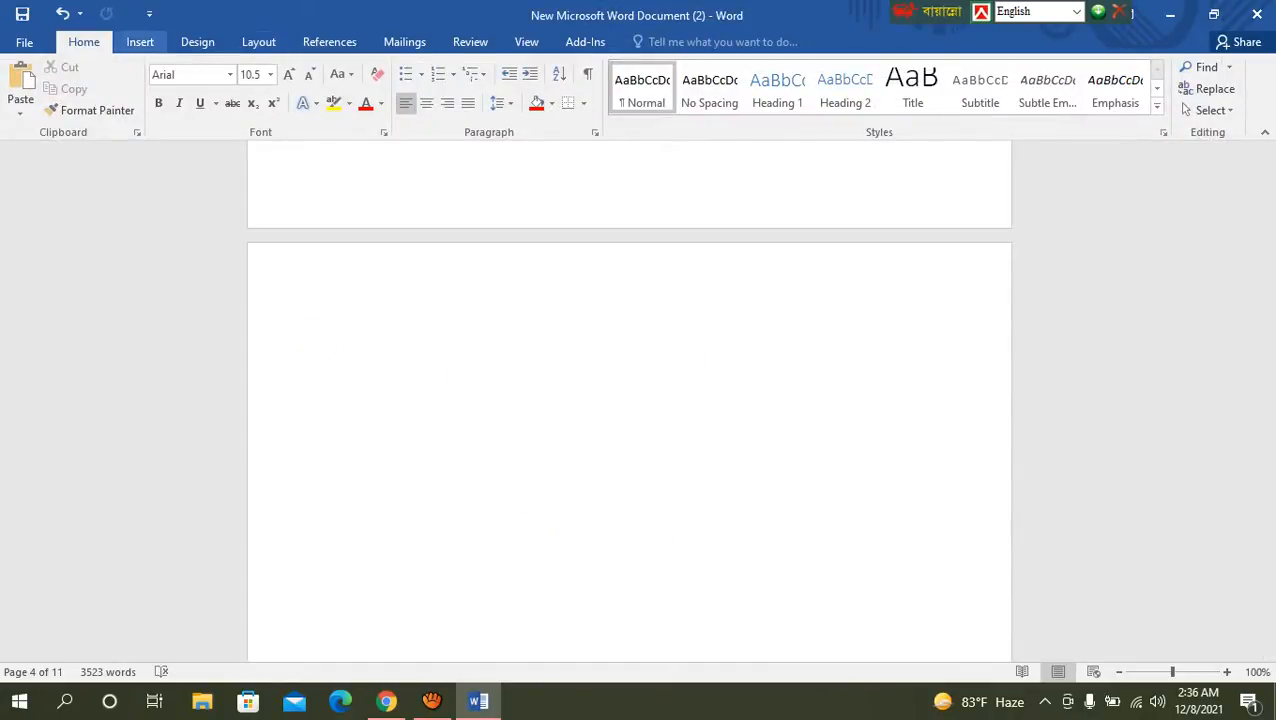
Step: Draw a Double Wave banner about 3.38" wide and 2.5" high on page 4 and move it right, near the page's center
click(140, 41)
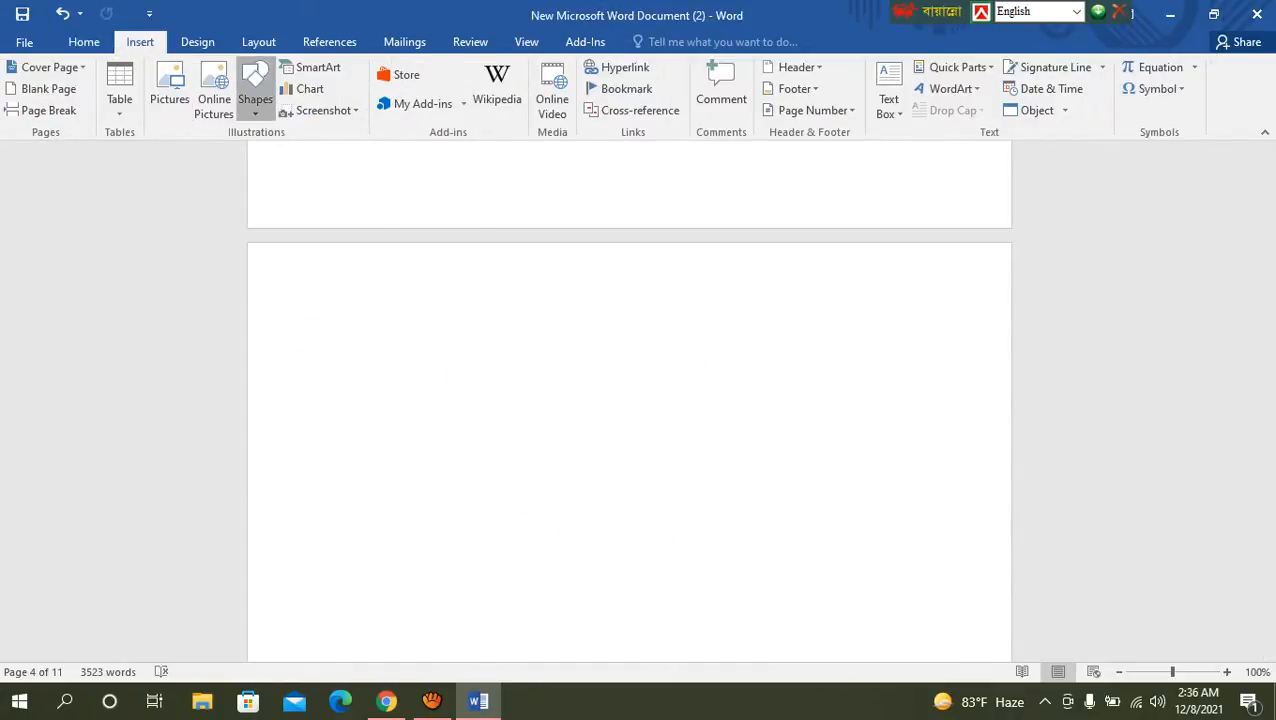
click(255, 92)
click(378, 596)
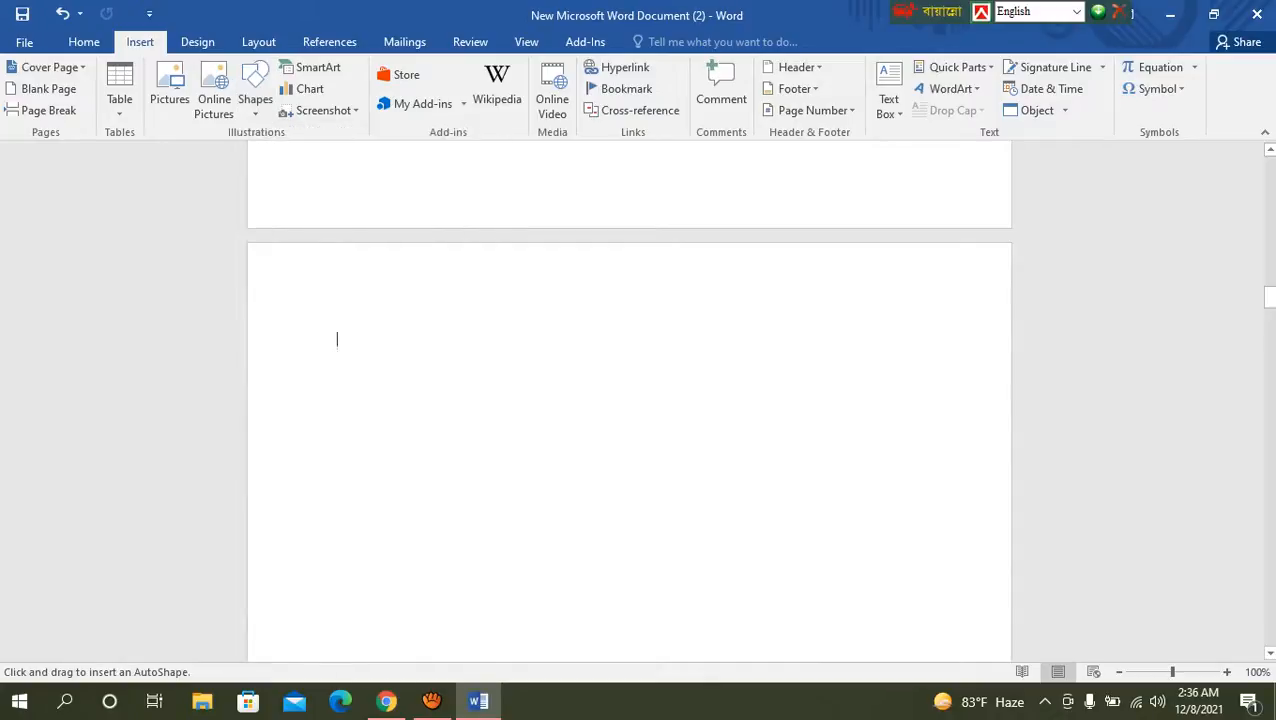
drag(401, 321, 707, 546)
drag(555, 434, 678, 434)
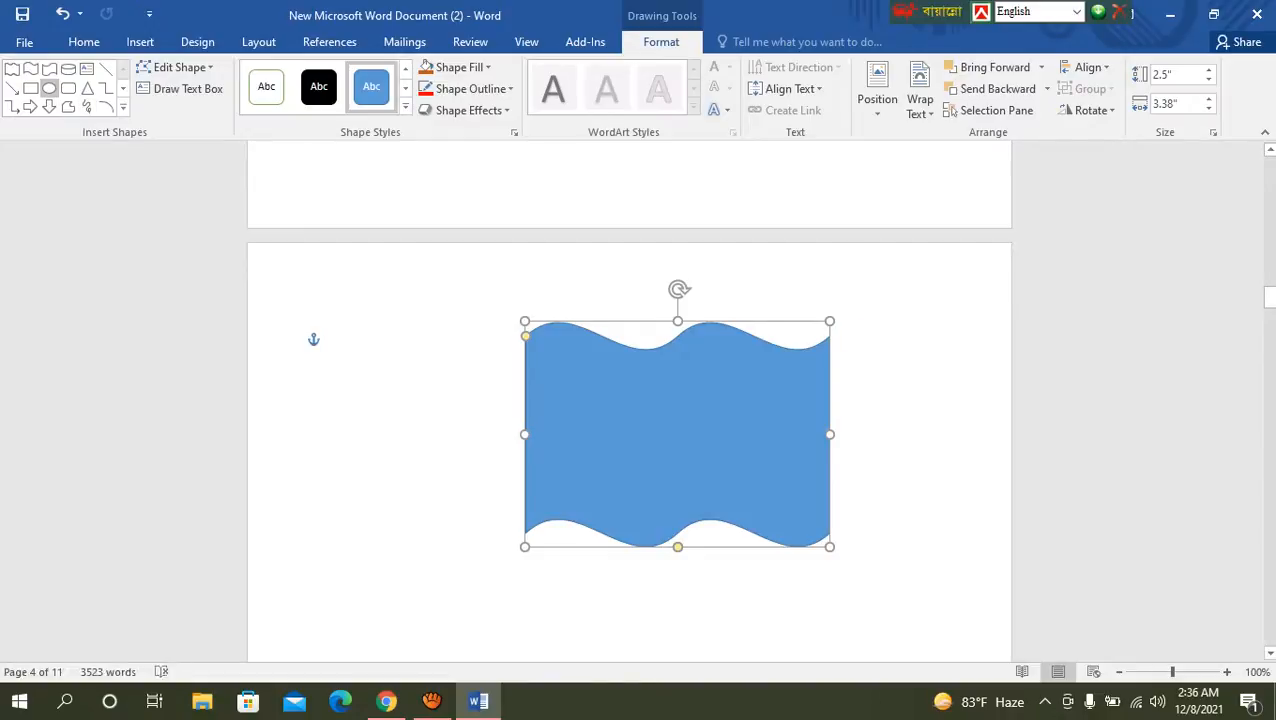
Step: Draw a circle about 1.28" in diameter inside the double wave shape
drag(756, 498, 757, 499)
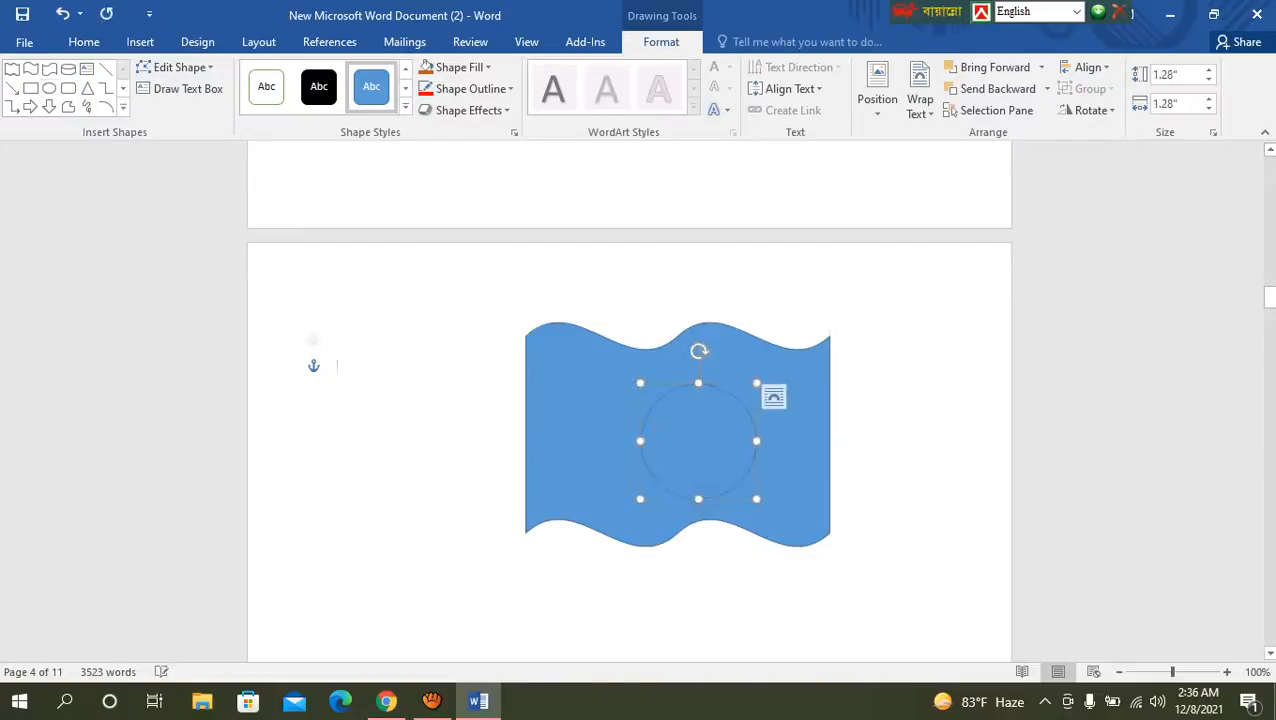
Step: Move the circle to the double wave's center and give it a red outline and red fill
drag(699, 441, 684, 431)
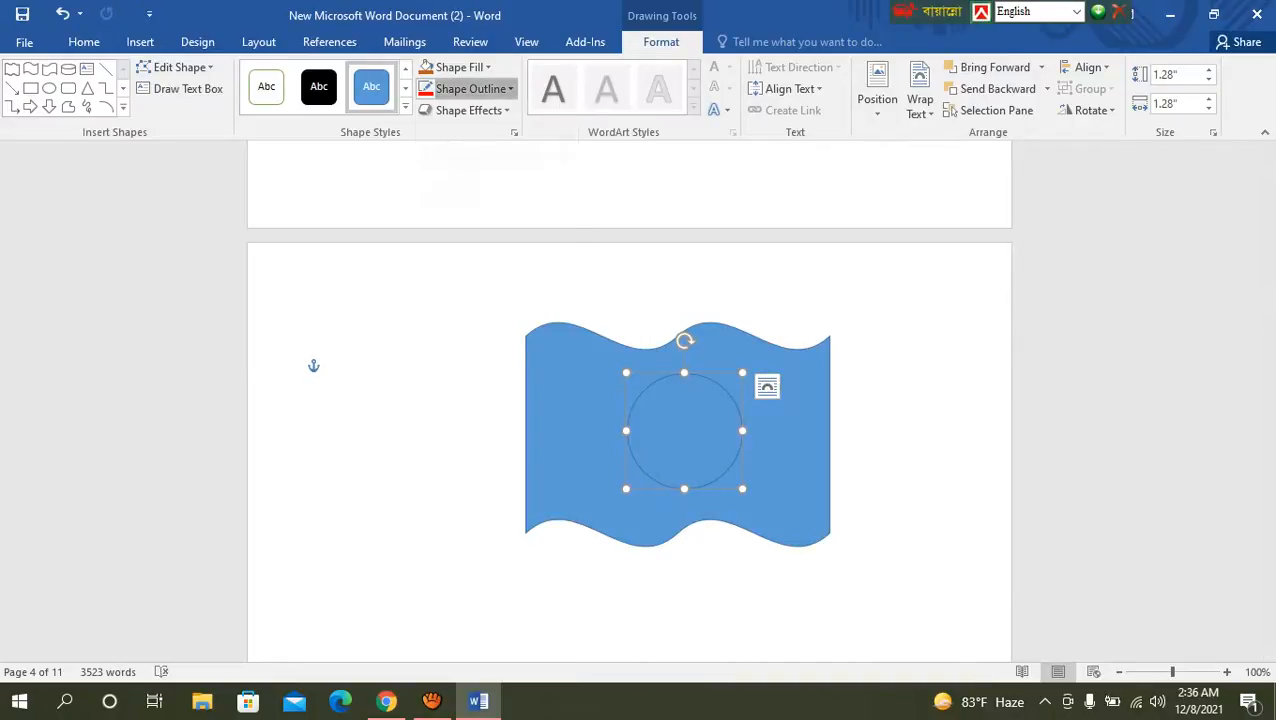
click(470, 88)
click(441, 234)
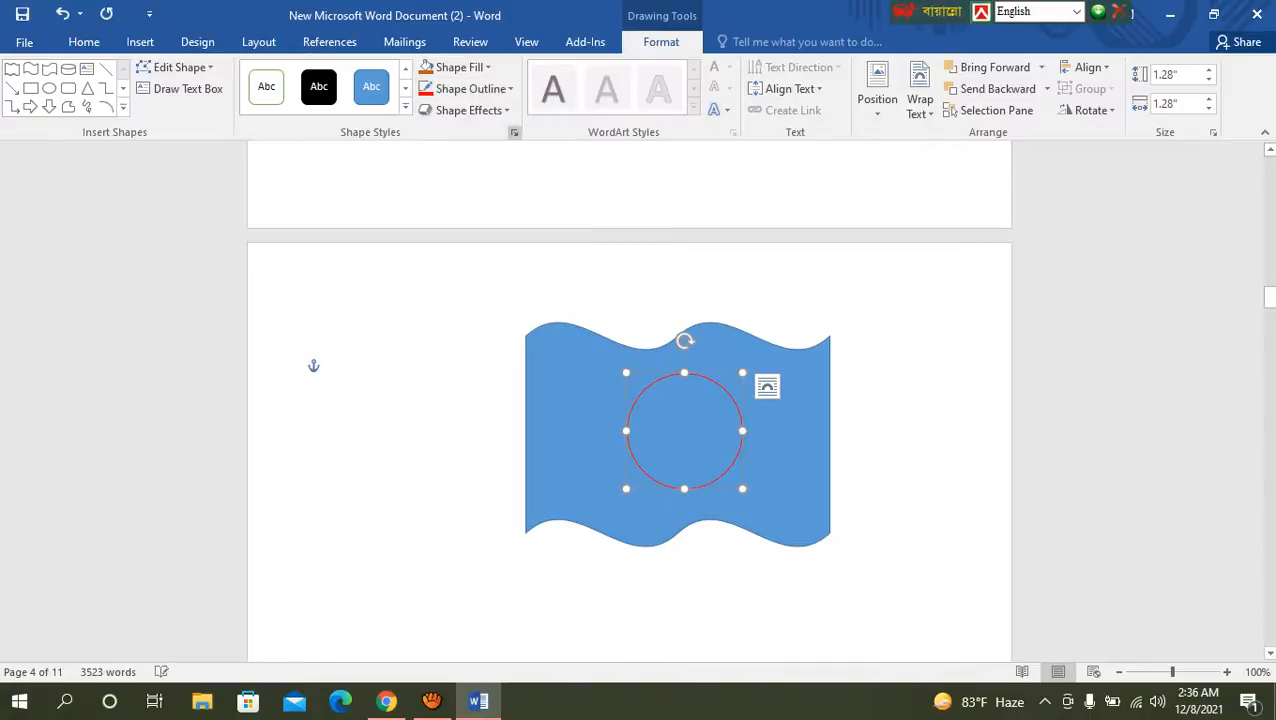
click(459, 67)
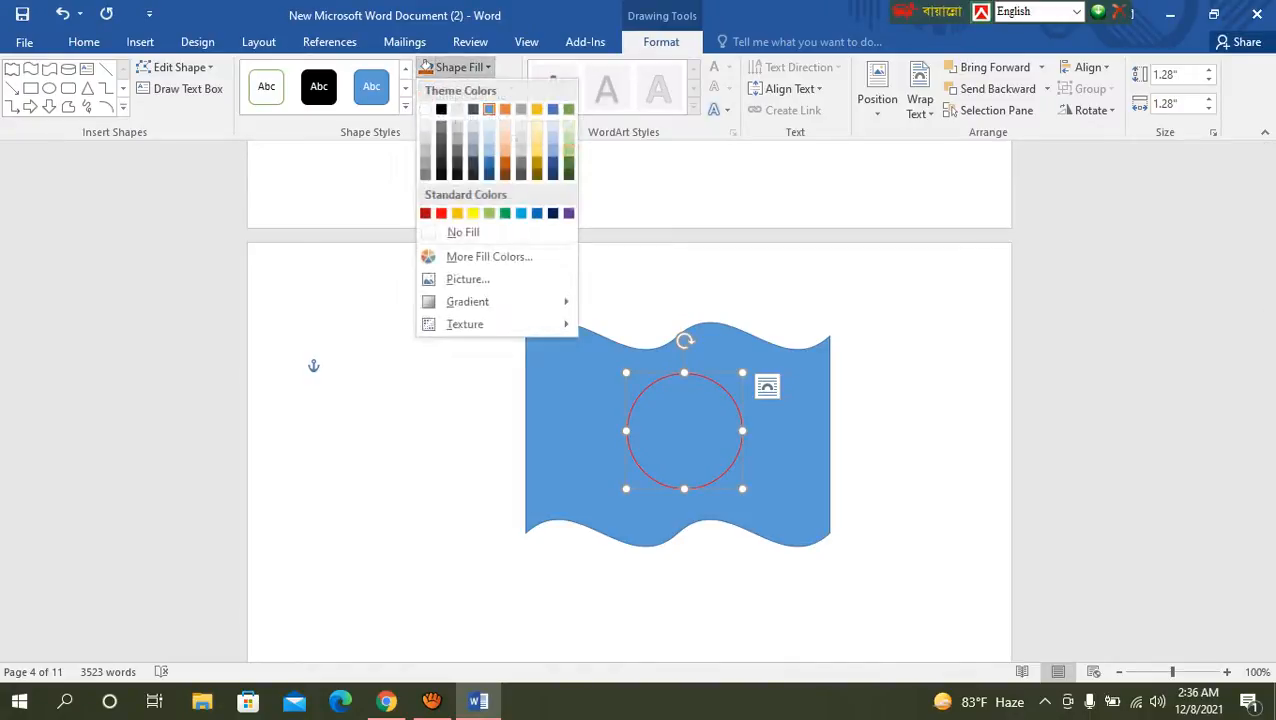
click(441, 213)
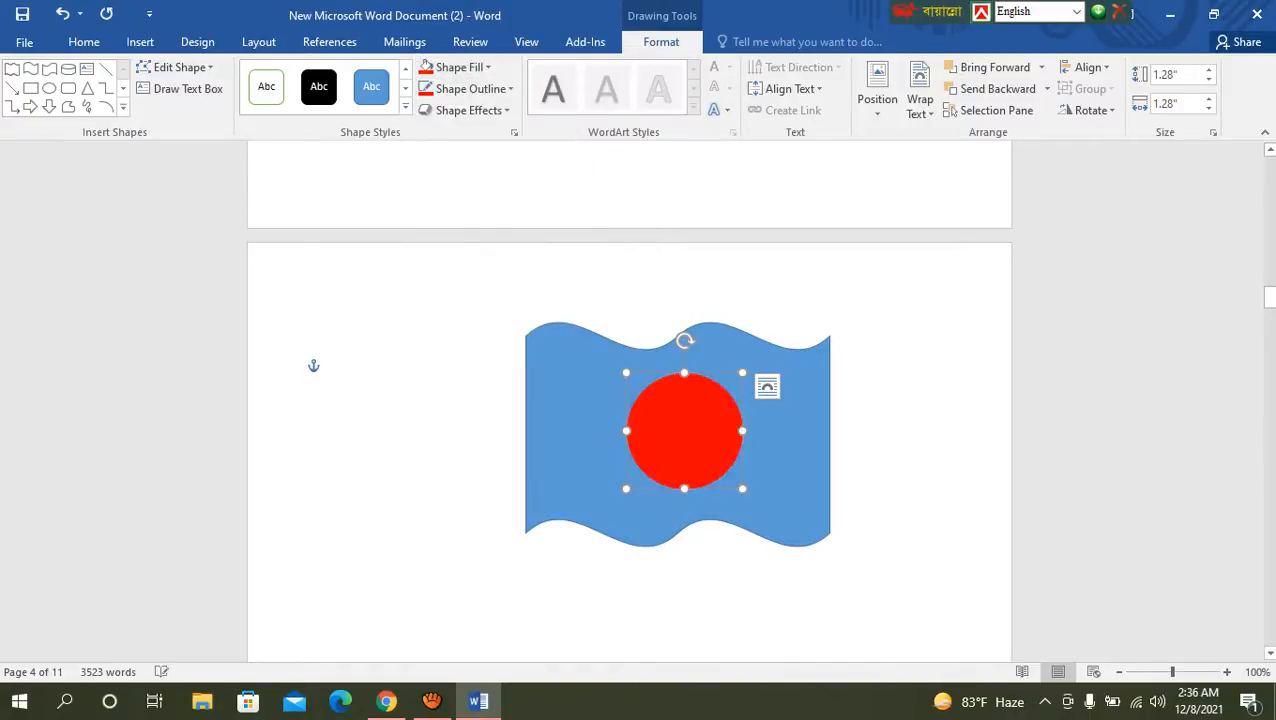
click(337, 417)
Step: Fill the double wave banner with the standard light green color
click(580, 432)
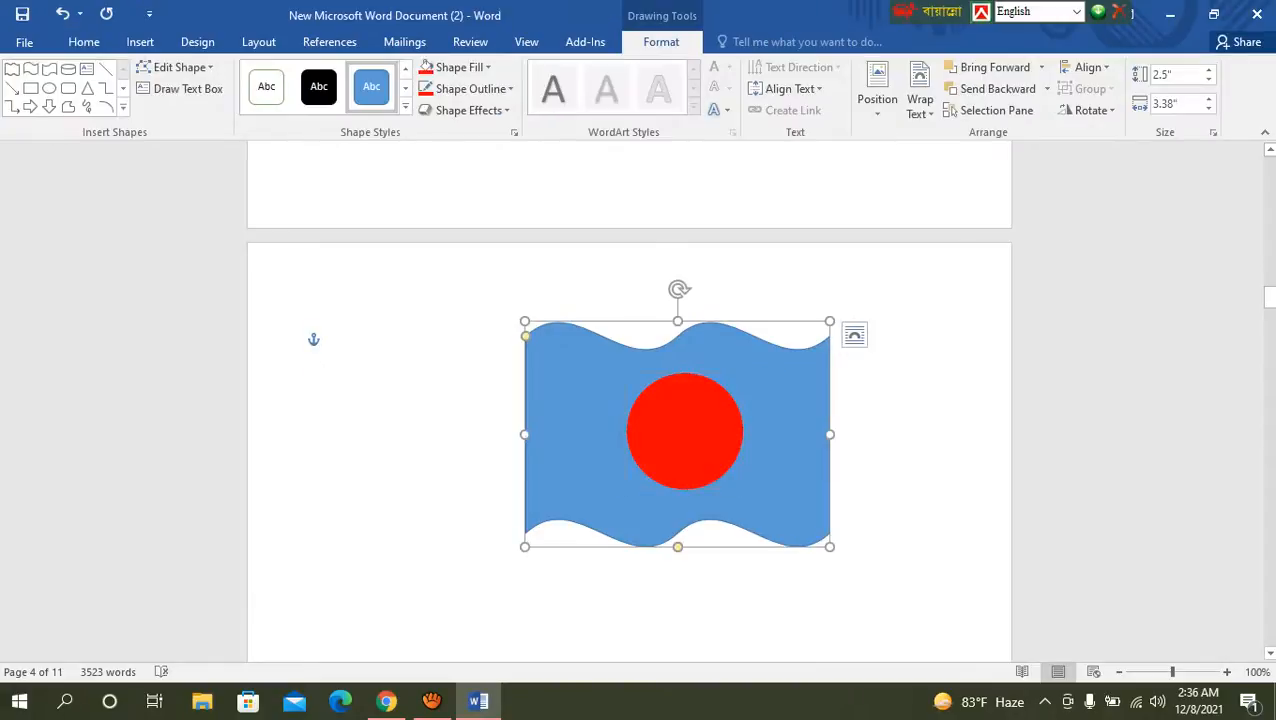
click(428, 67)
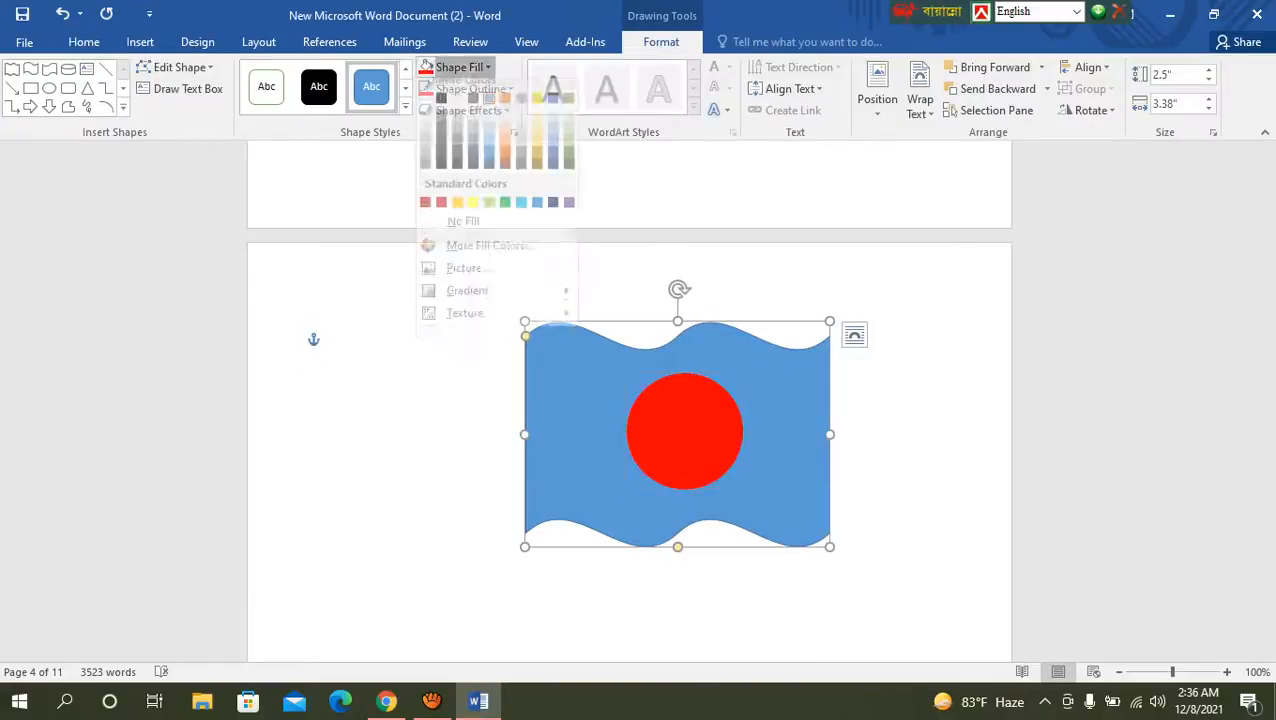
click(489, 213)
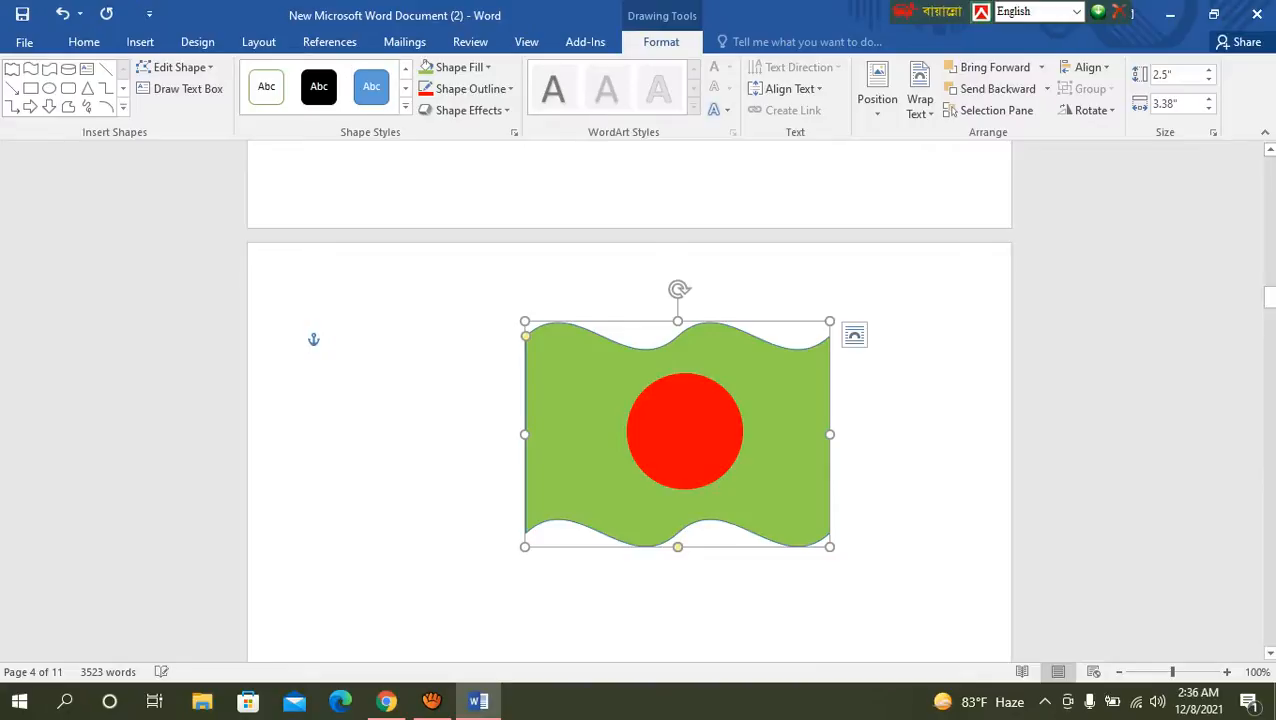
click(337, 522)
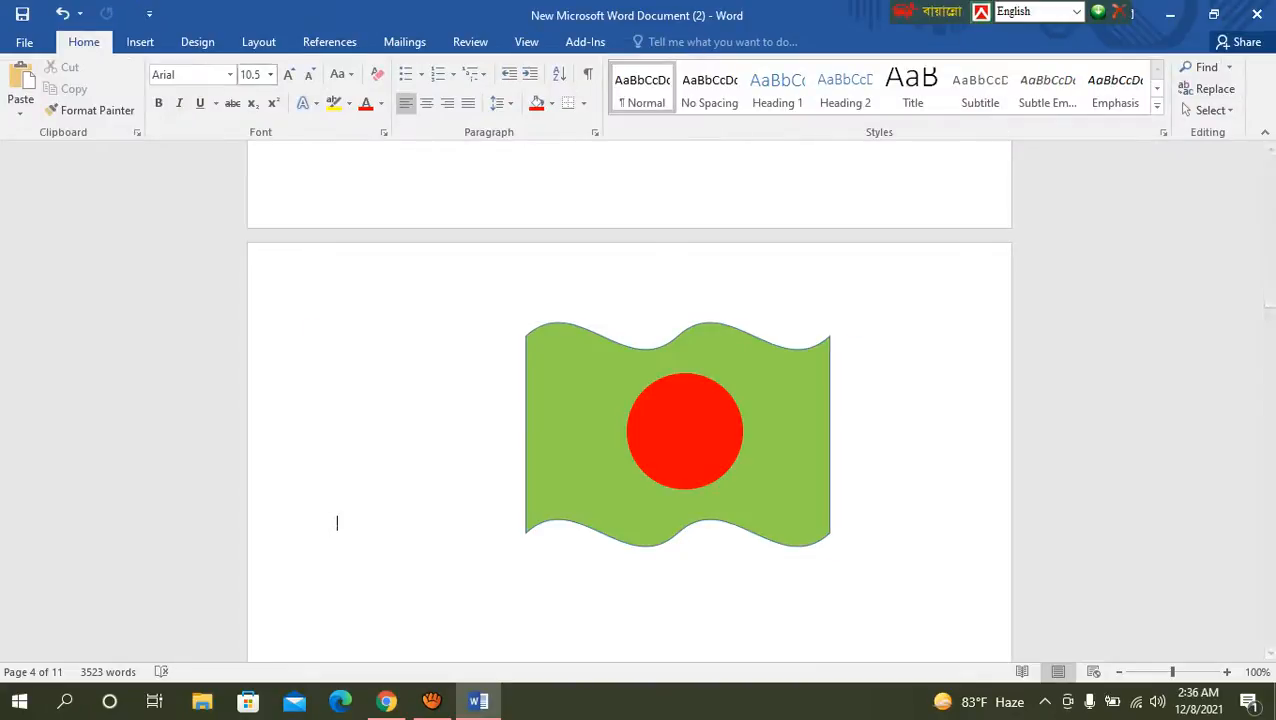
Step: Draw a tall, thin rectangle as a flagpole along the banner's left edge and move it up so its tip stands above the banner
click(140, 41)
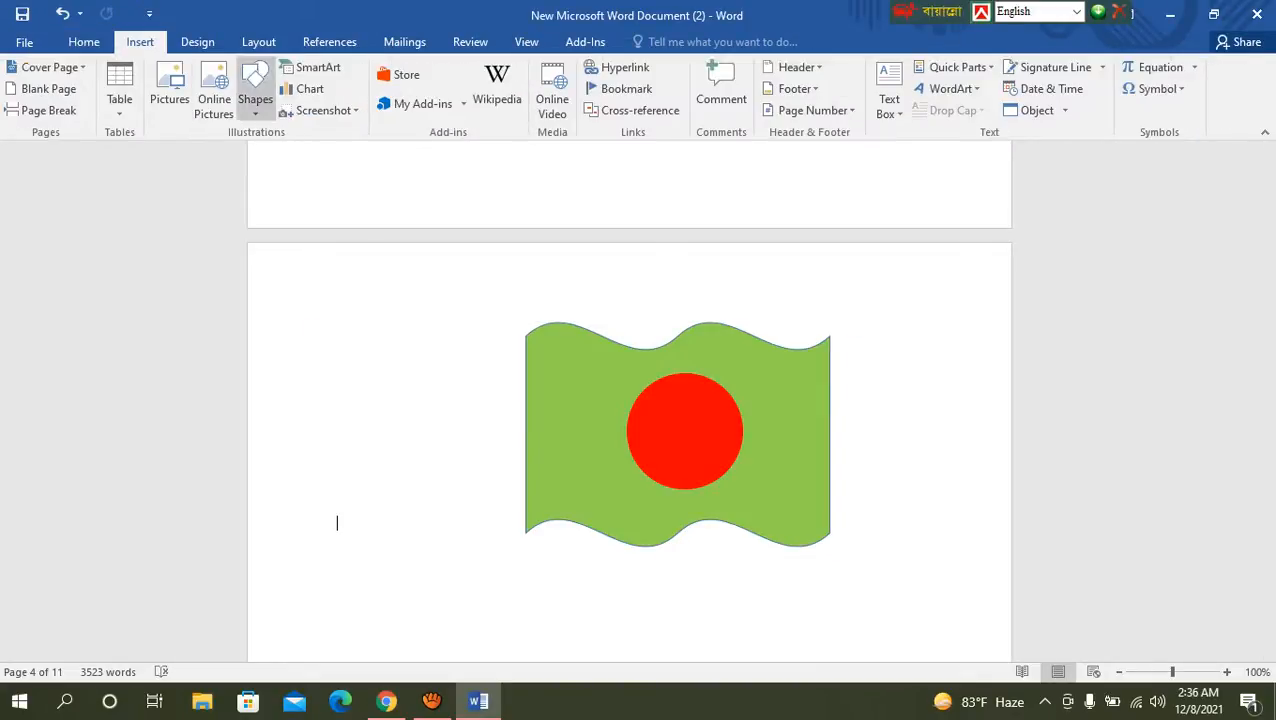
click(255, 90)
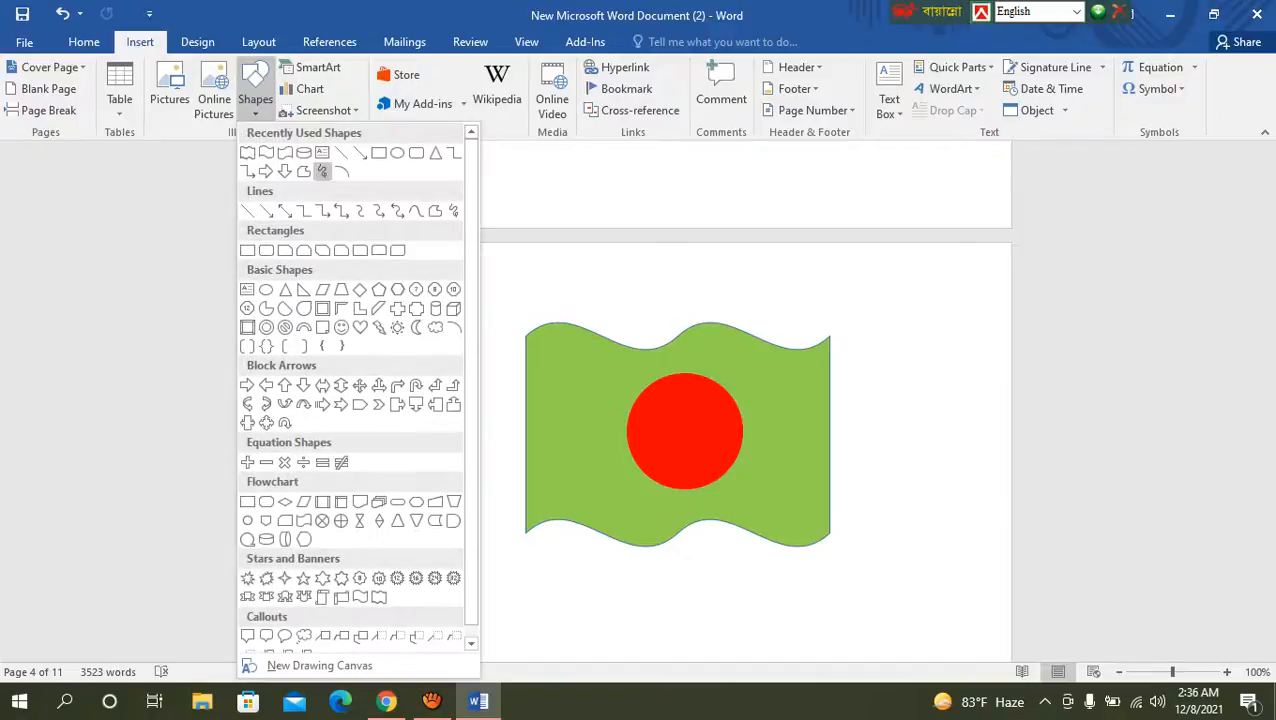
click(378, 152)
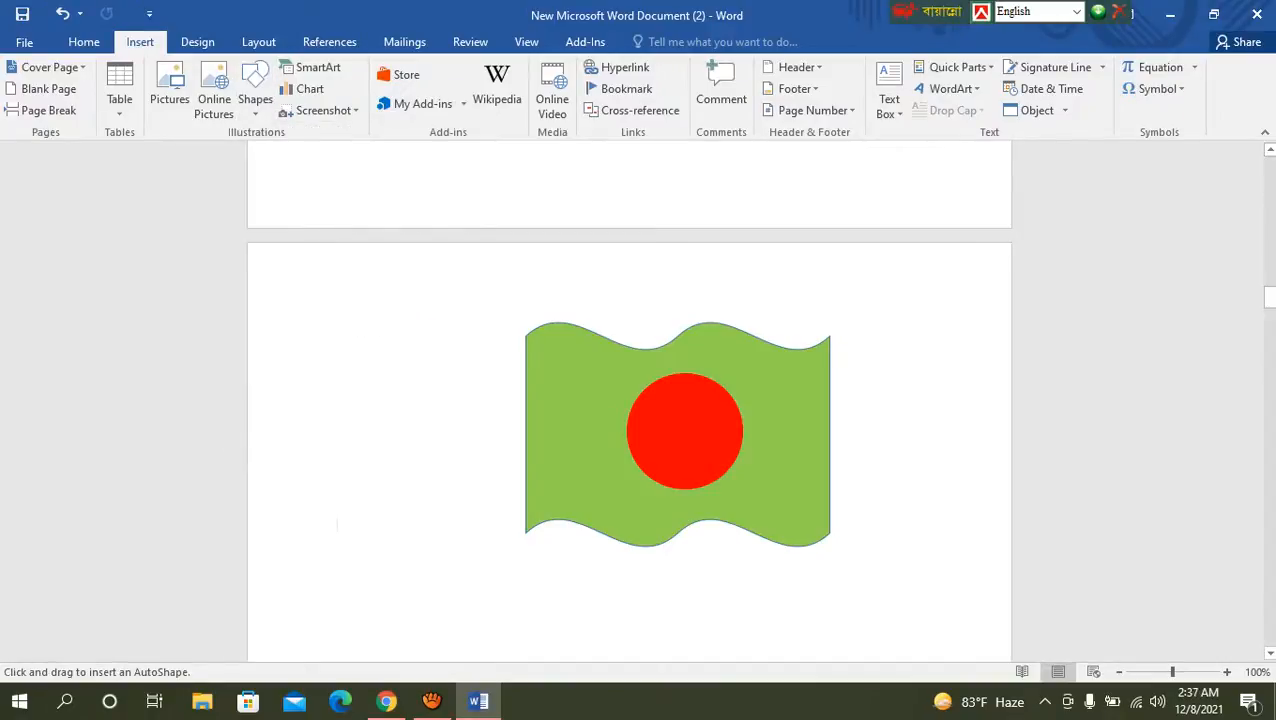
mouse_move(516, 323)
mouse_down()
mouse_move(528, 376)
mouse_move(526, 660)
mouse_up()
click(336, 607)
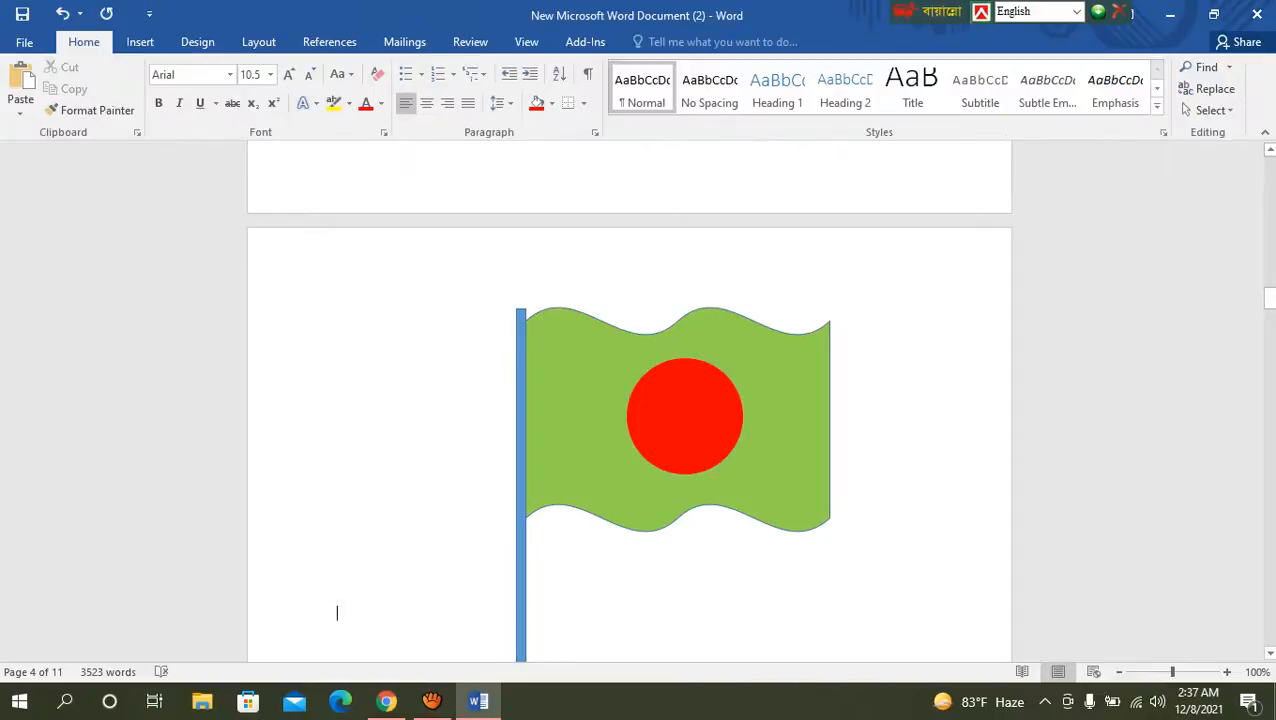
drag(521, 580, 522, 545)
click(336, 557)
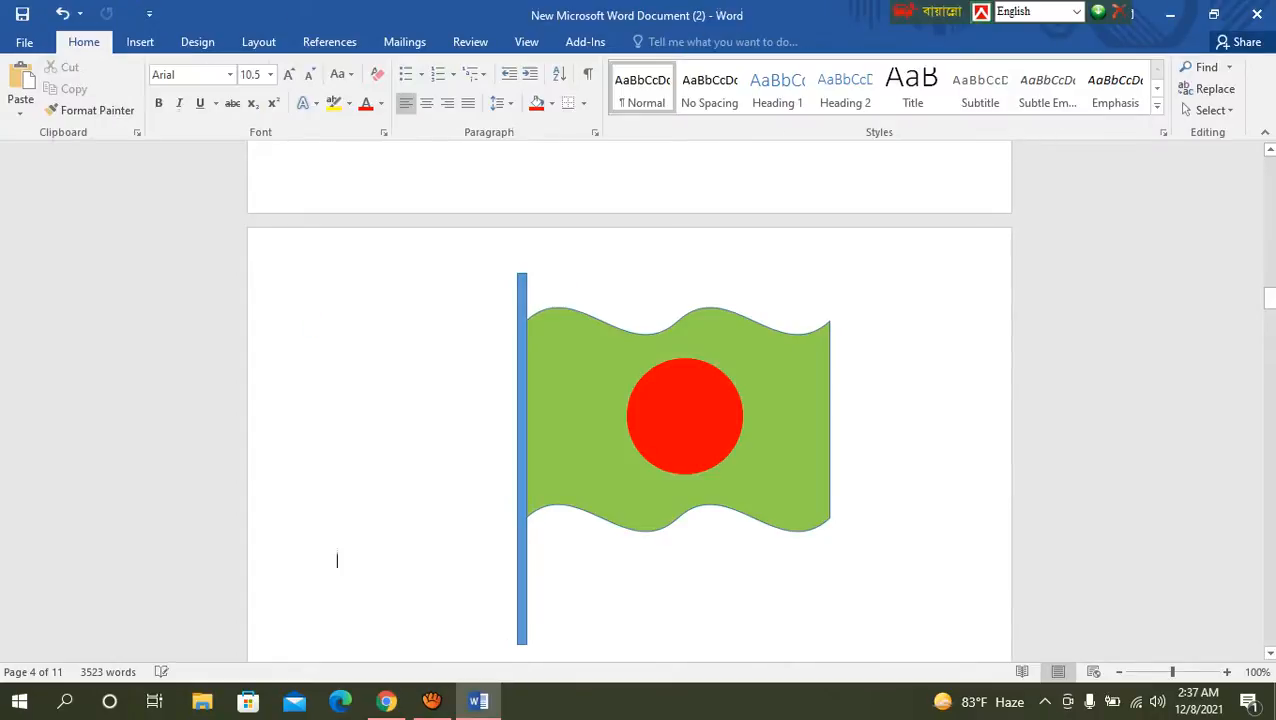
Step: Move the green banner away from the pole on its own and undo the move
scroll(337, 540, down, 1)
scroll(337, 535, down, 3)
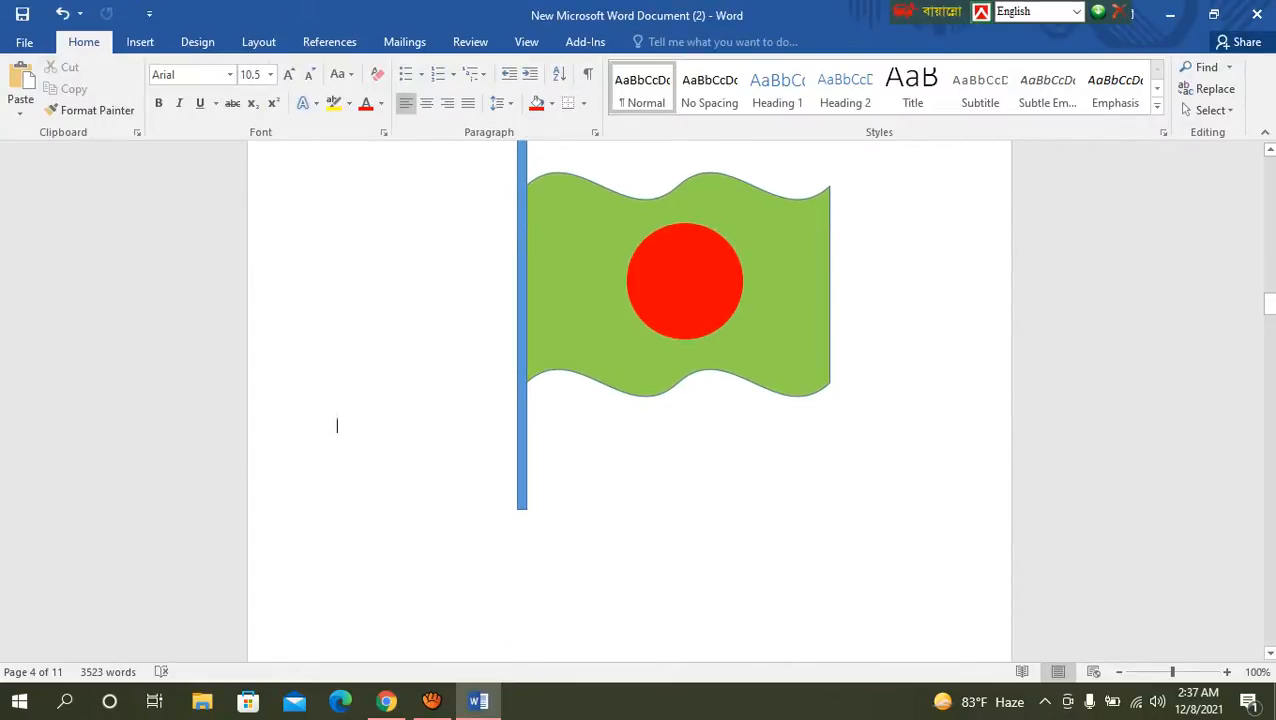
scroll(337, 535, up, 2)
drag(600, 375, 649, 362)
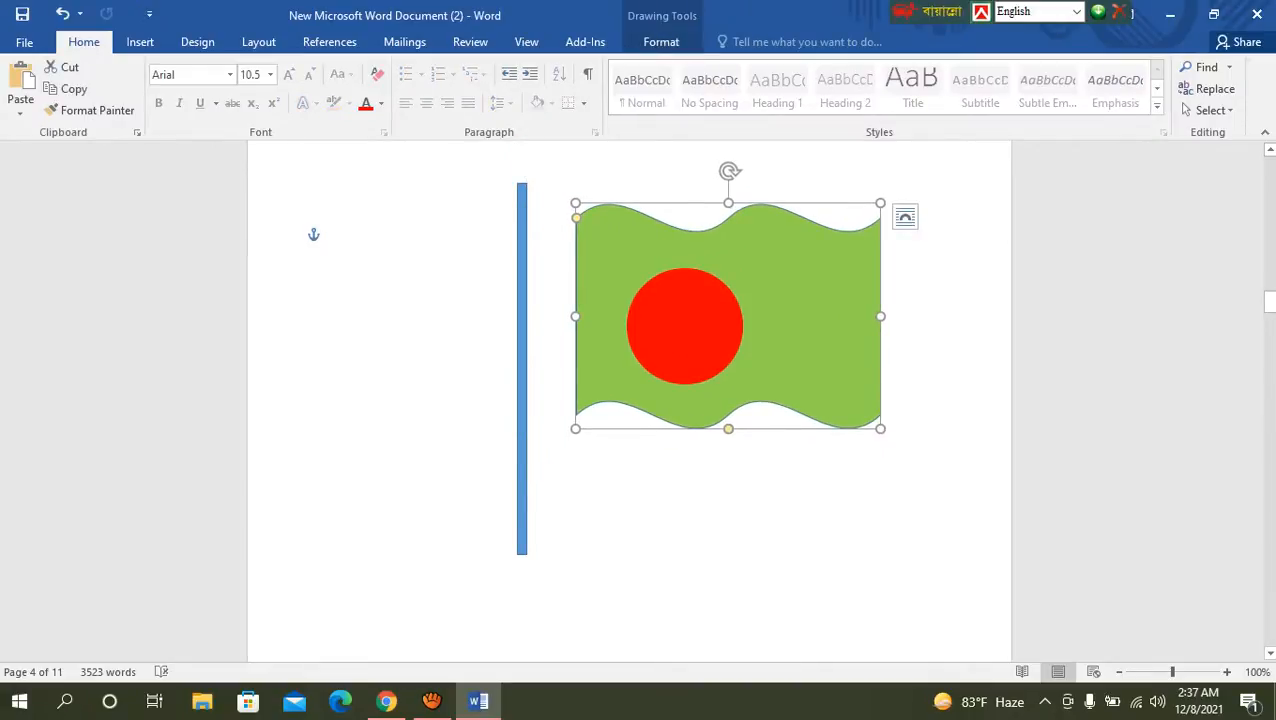
key(ctrl+z)
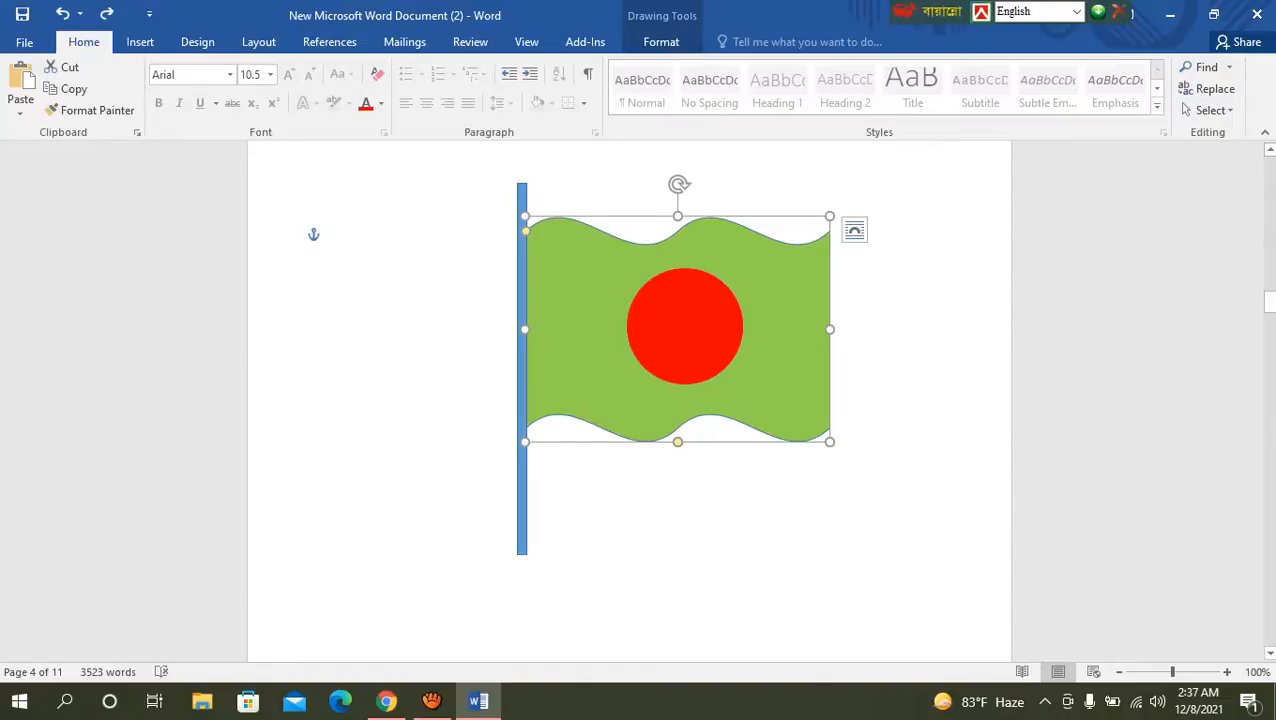
click(337, 523)
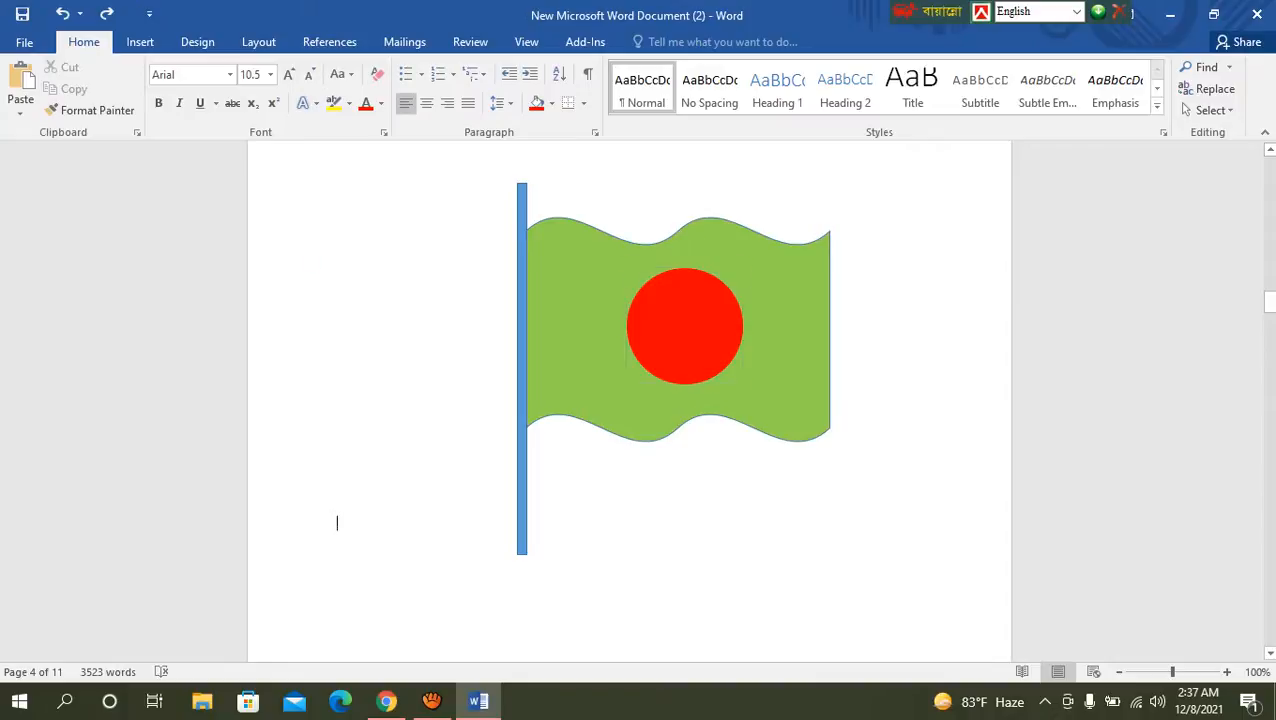
click(685, 326)
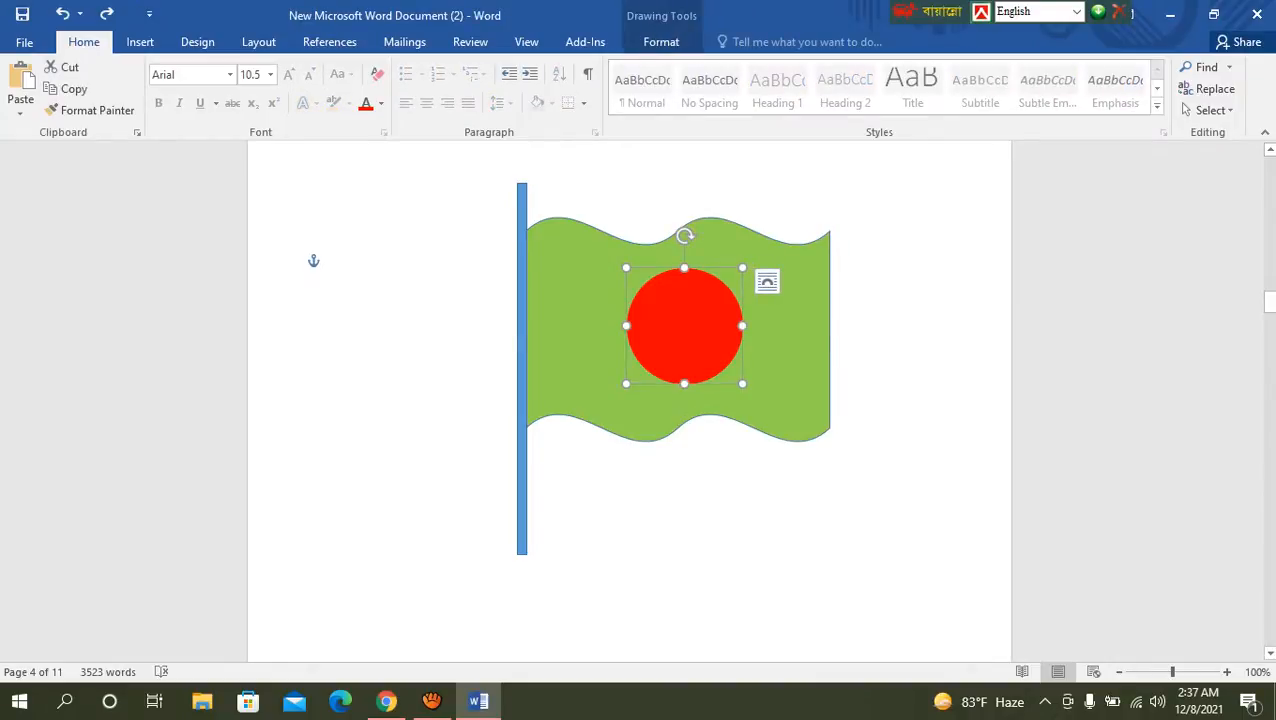
shift+click(590, 328)
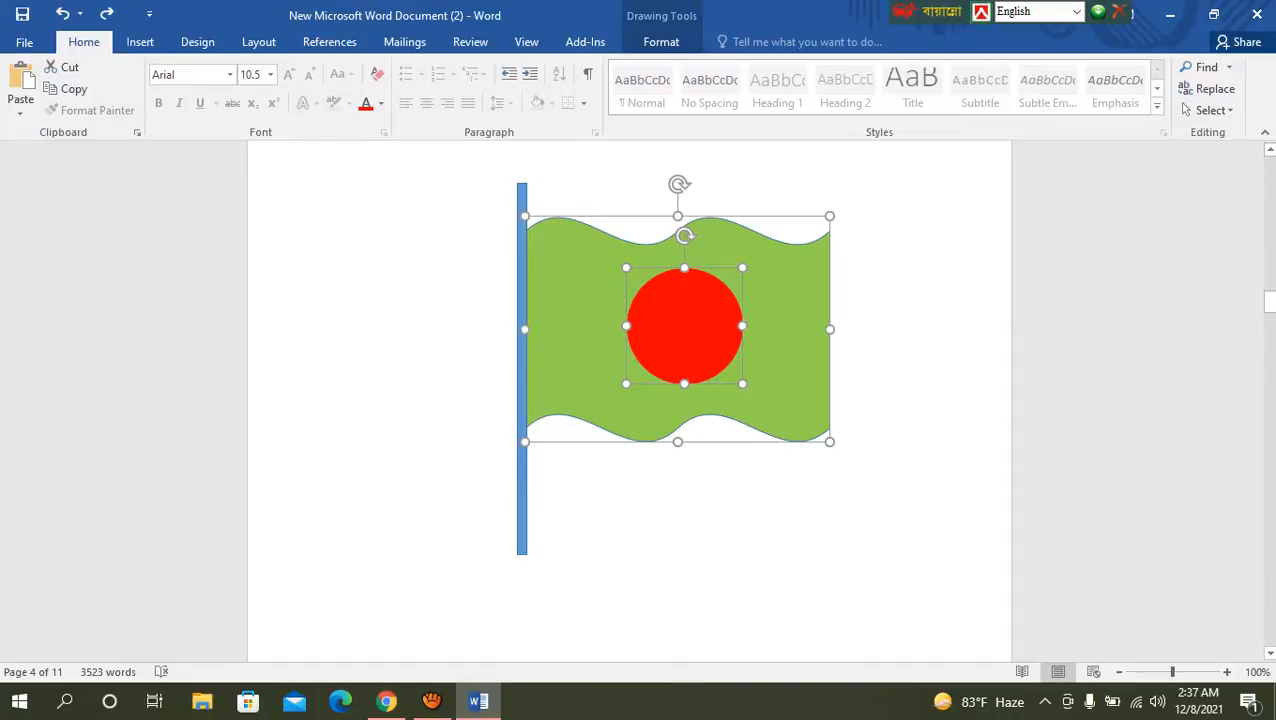
shift+click(521, 390)
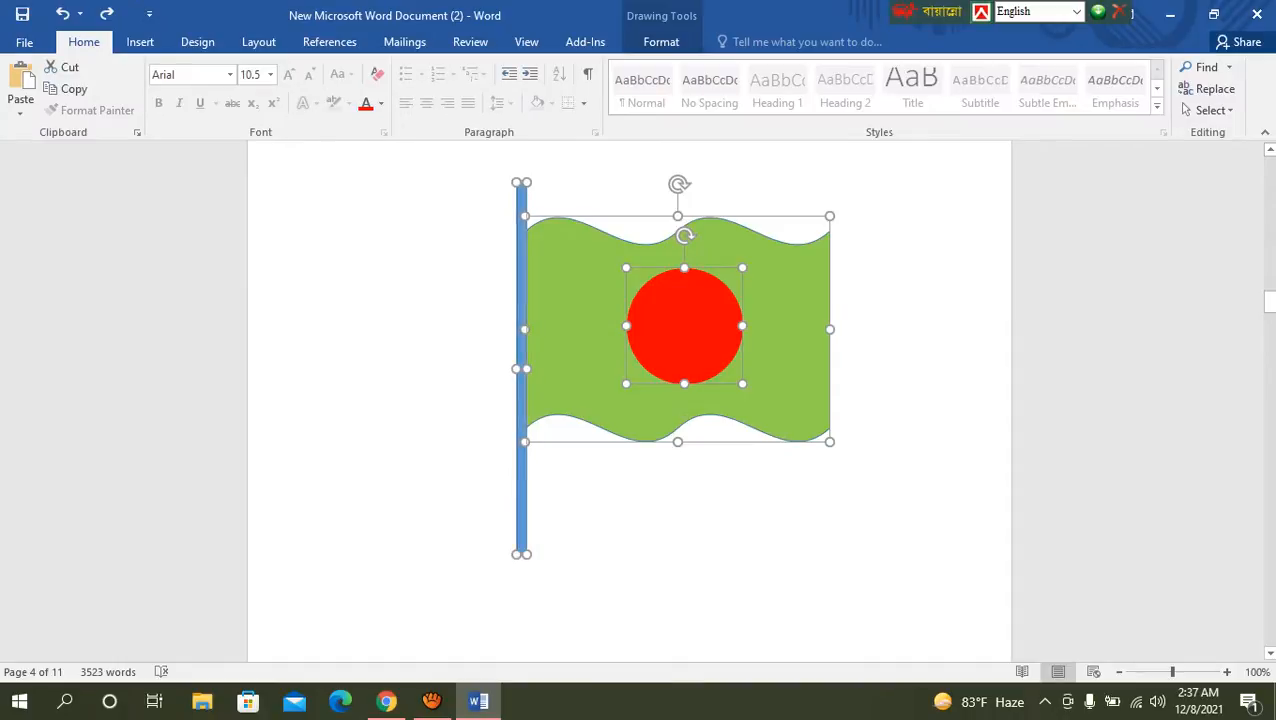
click(339, 239)
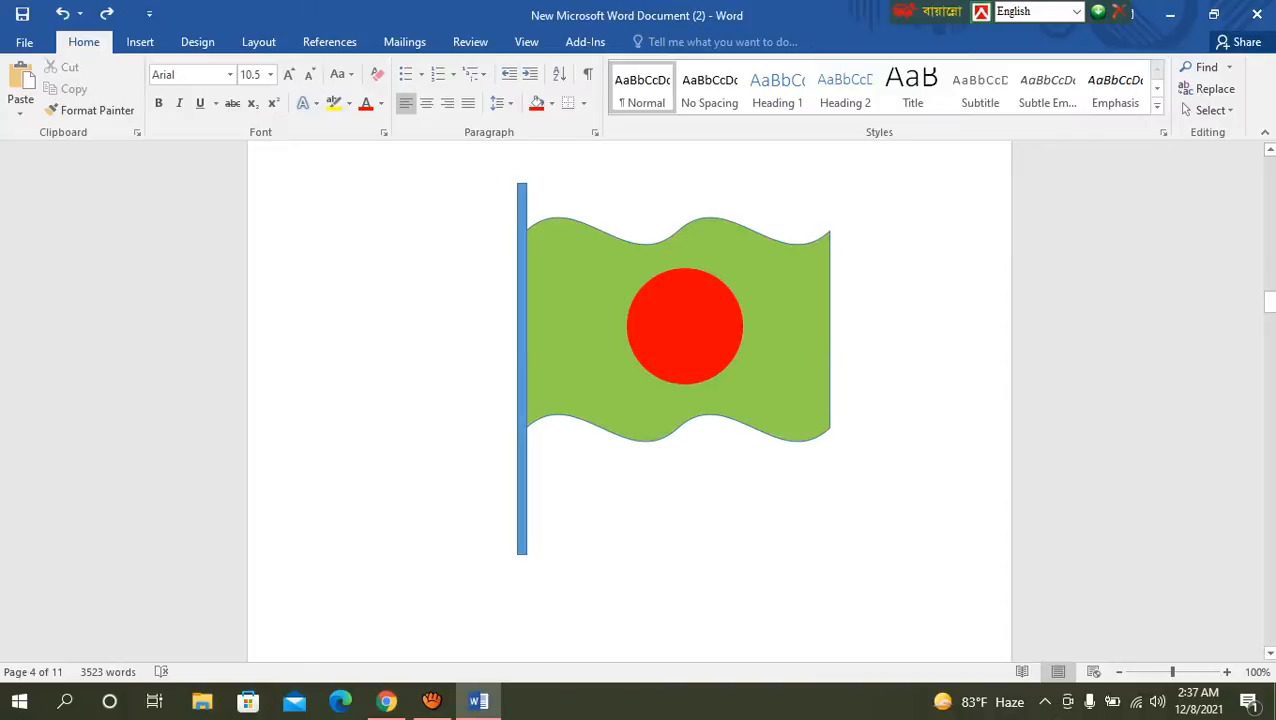
Step: Select the flagpole and extend its lower end further down the page
click(521, 390)
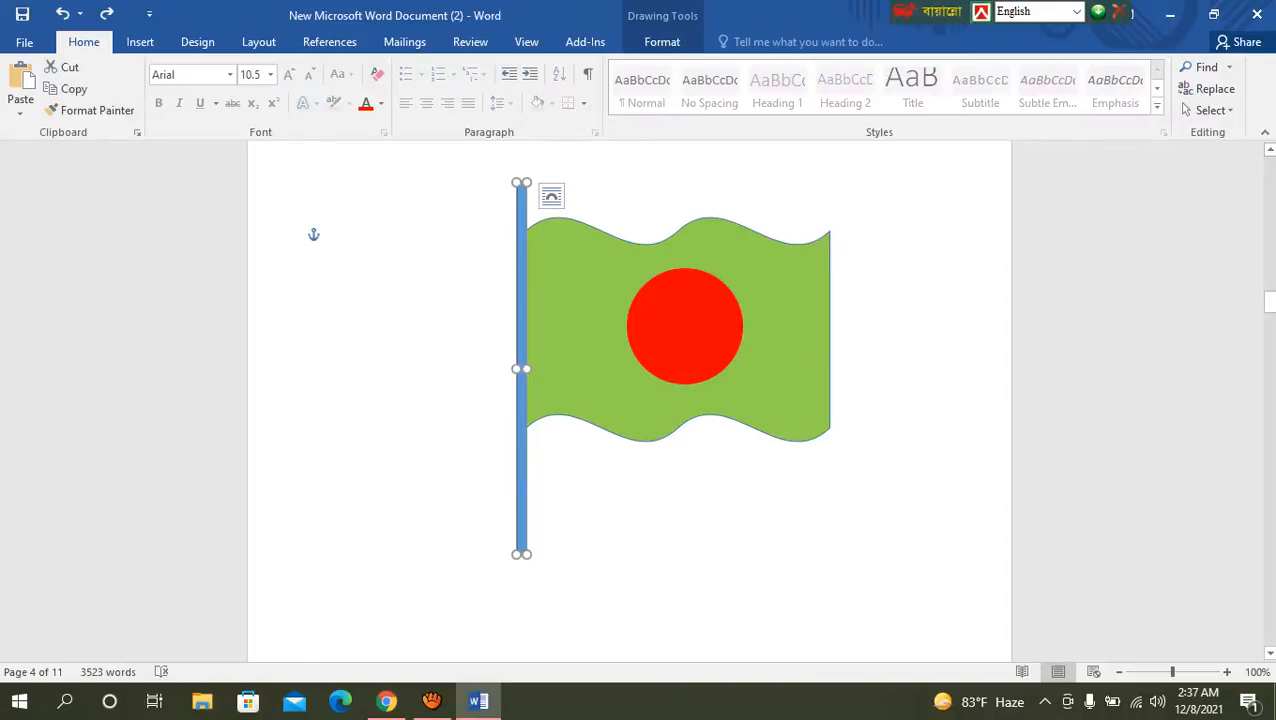
drag(521, 553, 526, 624)
click(337, 566)
Step: Examine the whole flag and the full length of its pole on page 4
scroll(337, 566, up, 3)
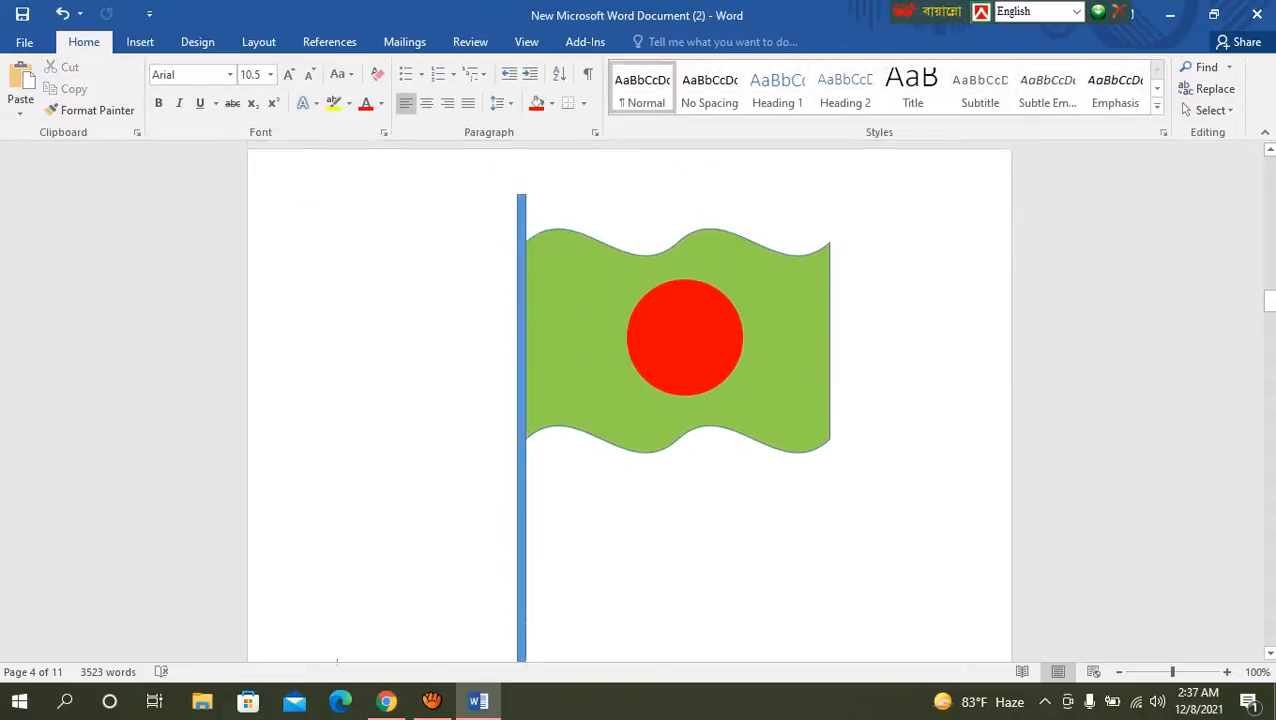
scroll(337, 566, down, 2)
scroll(640, 400, down, 2)
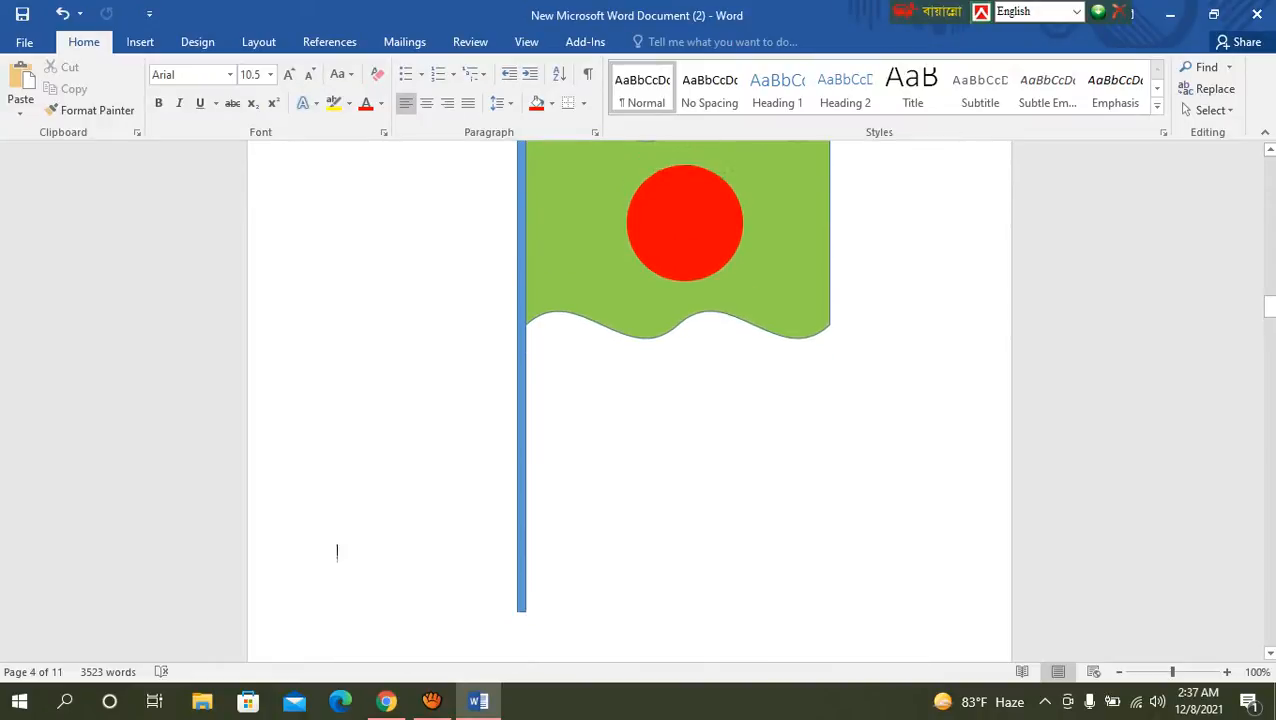
scroll(640, 400, up, 2)
scroll(640, 400, down, 1)
scroll(640, 400, down, 3)
scroll(640, 400, up, 2)
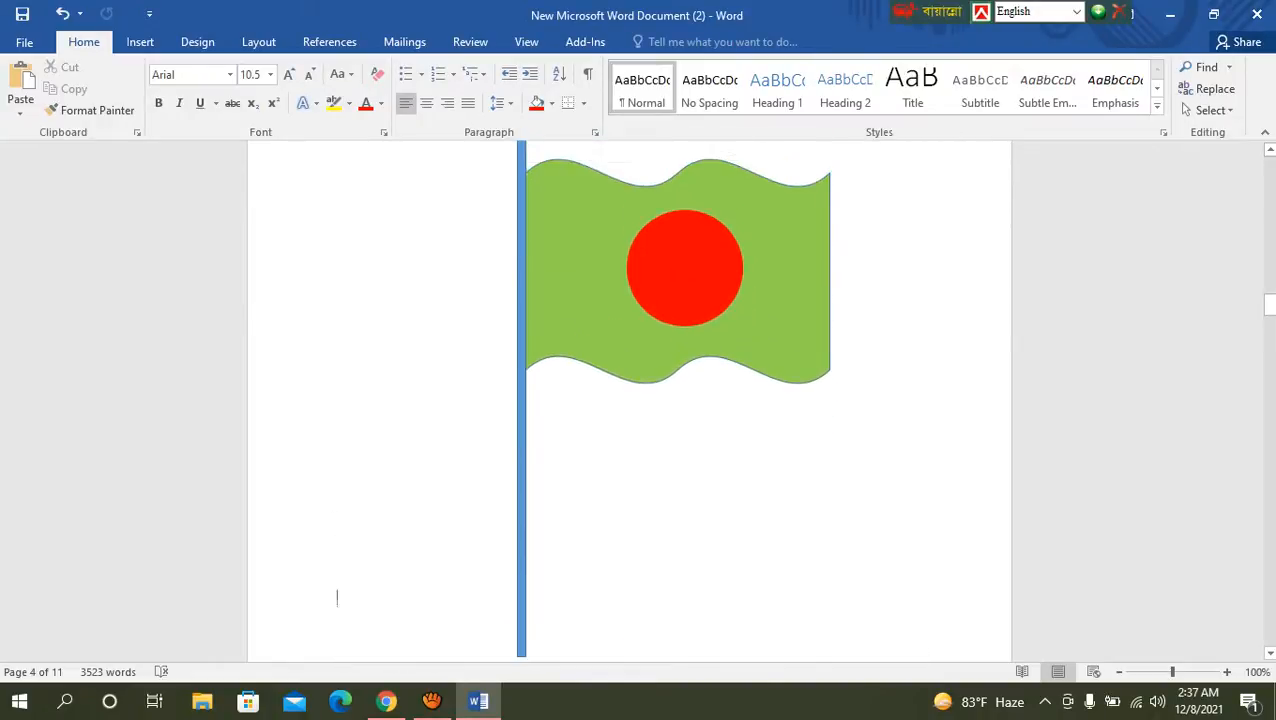
scroll(336, 610, up, 1)
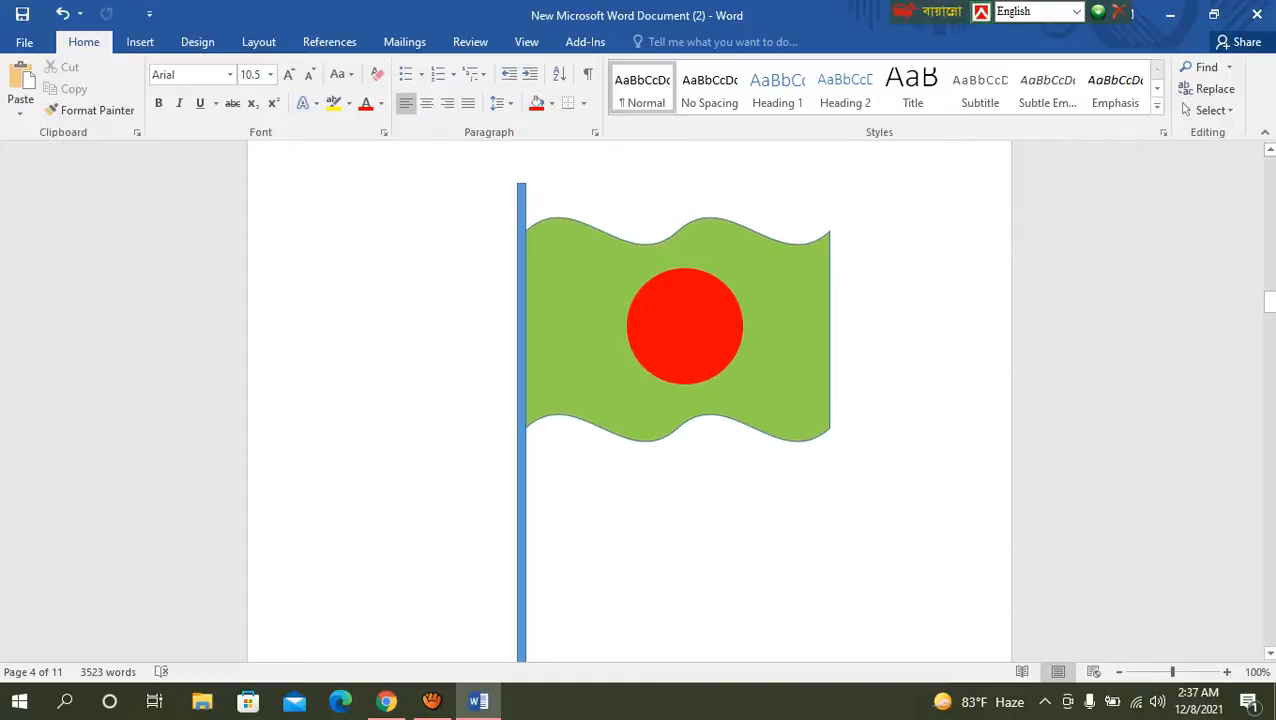
scroll(640, 400, down, 1)
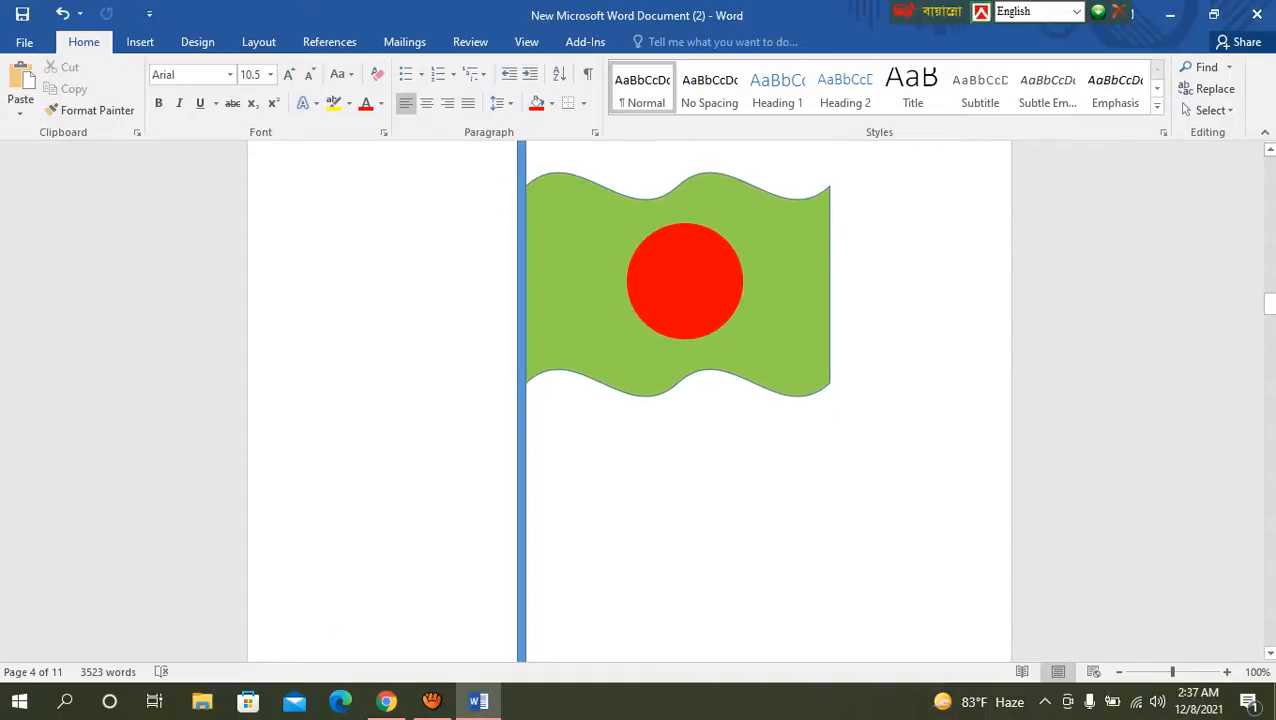
scroll(684, 371, up, 2)
Step: Group the red circle, the green banner and the flagpole into one object
click(684, 371)
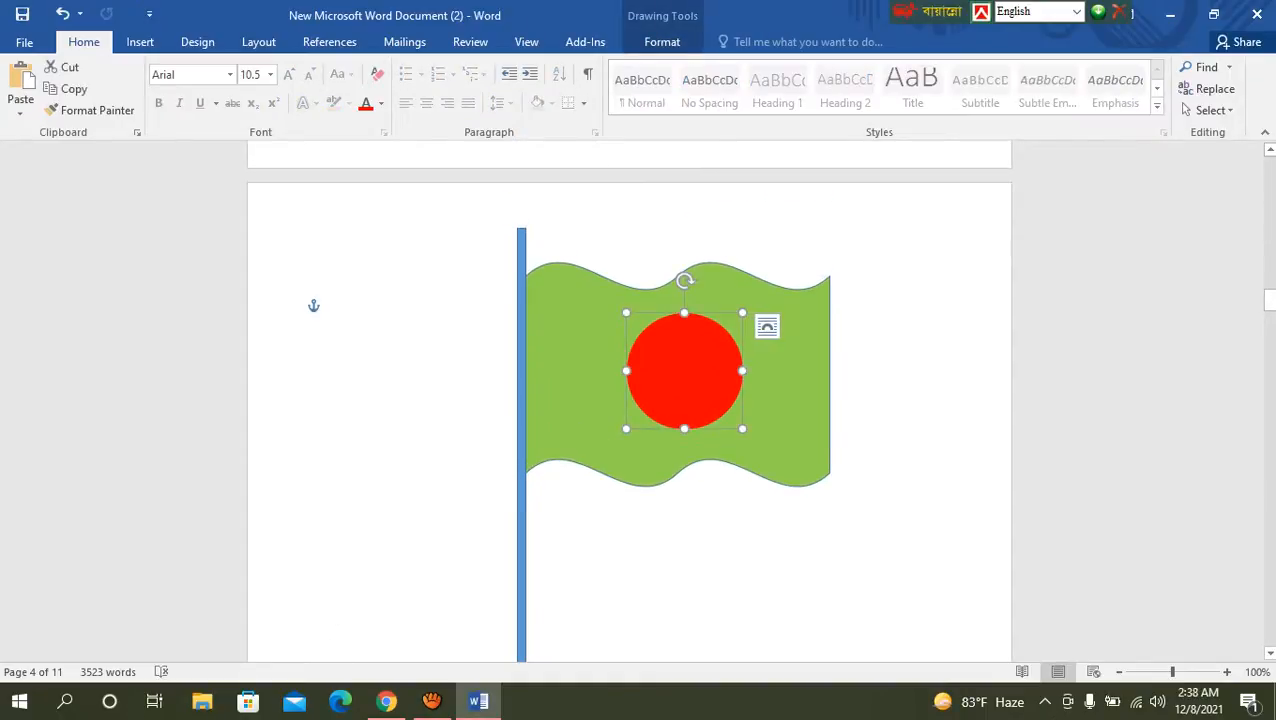
ctrl+click(590, 380)
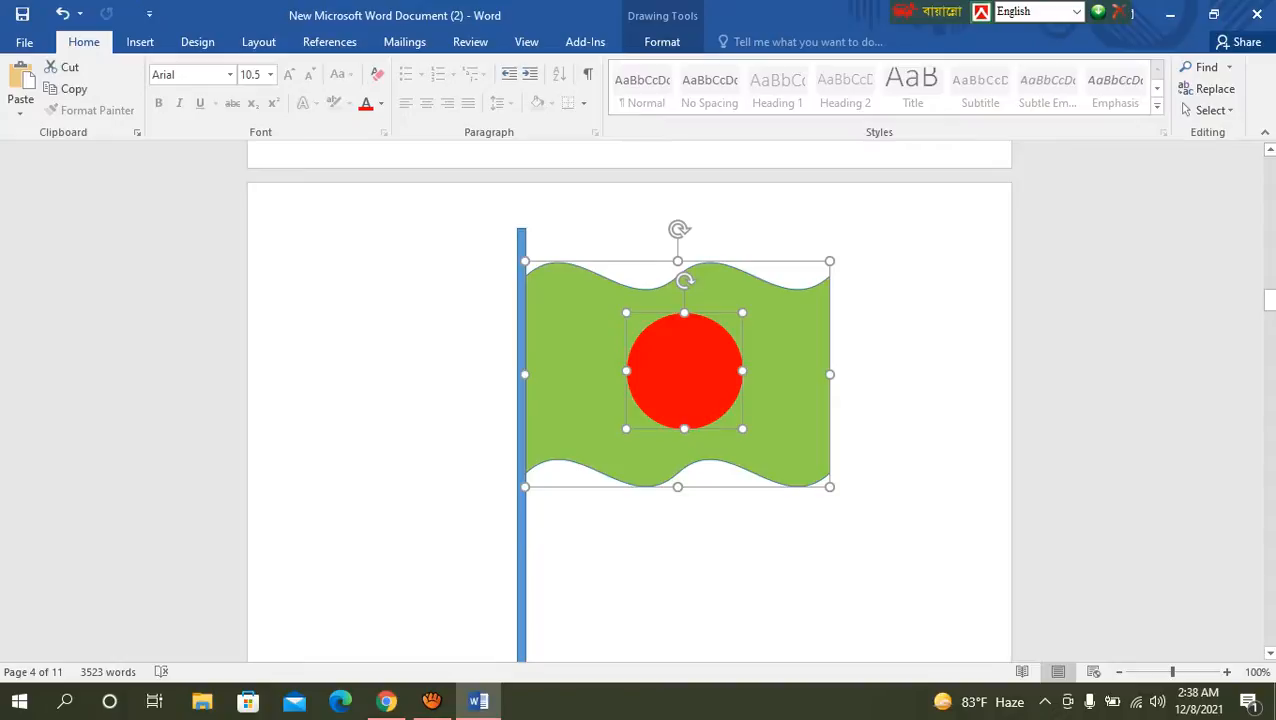
ctrl+click(521, 540)
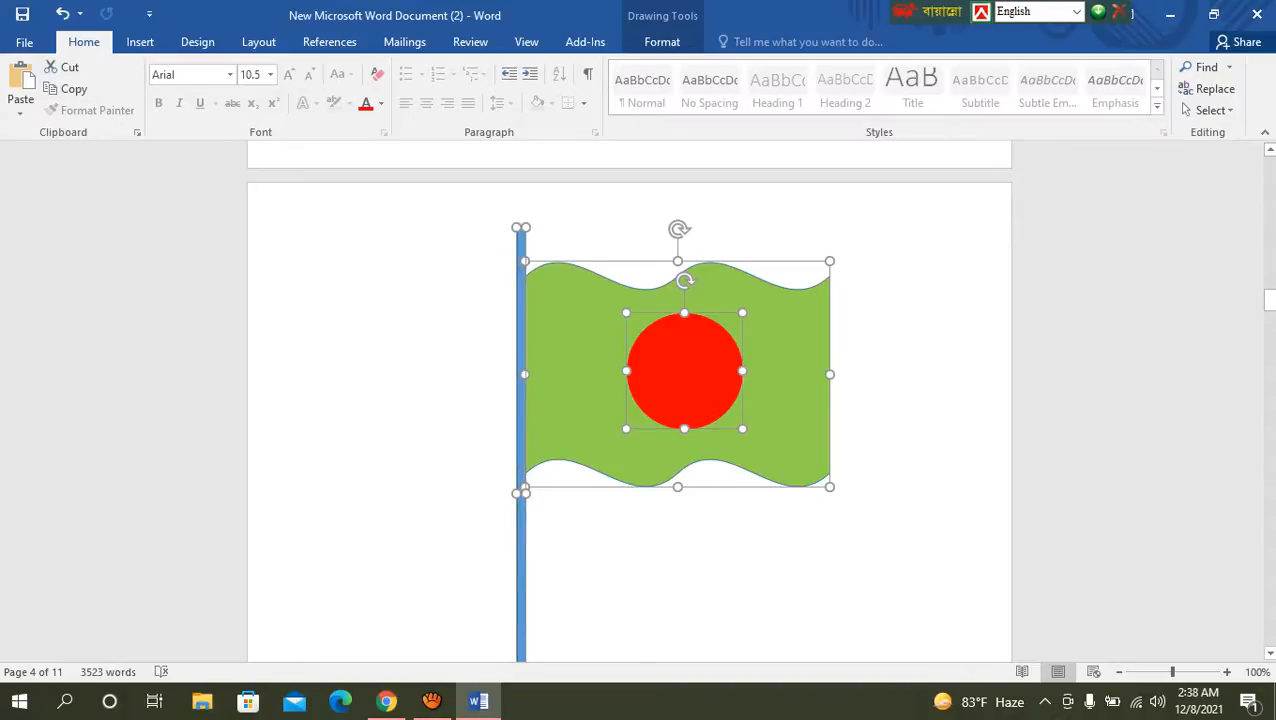
right_click(699, 358)
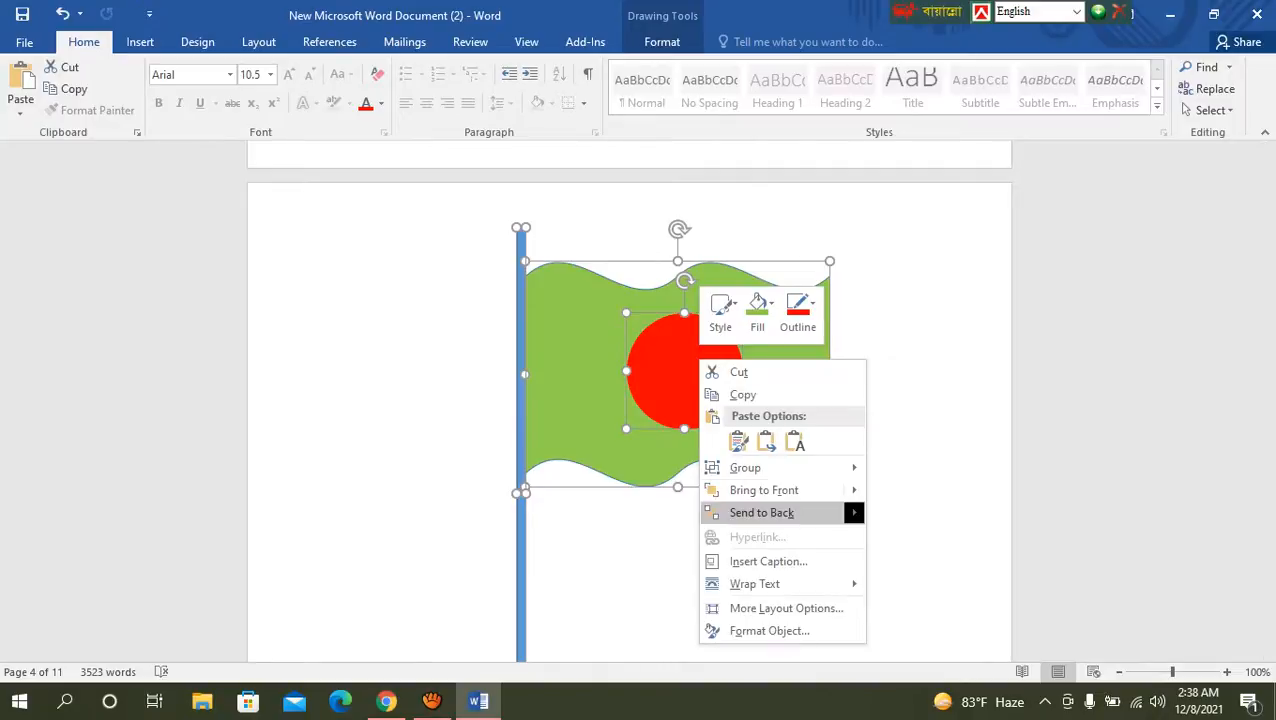
mouse_move(760, 468)
click(911, 469)
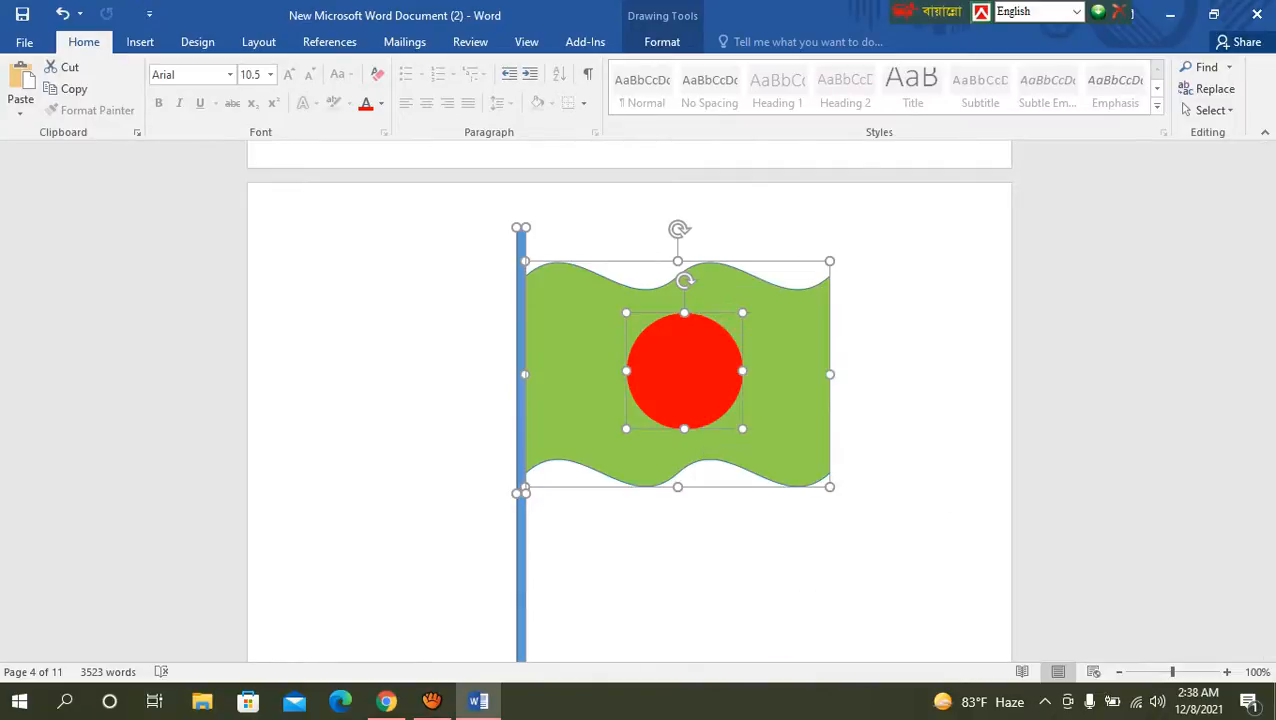
Step: Move the grouped flag slightly right and down as one object, and deselect it
click(313, 278)
mouse_move(700, 362)
mouse_down()
mouse_move(841, 316)
mouse_move(604, 361)
mouse_move(655, 344)
mouse_move(798, 437)
mouse_move(805, 364)
mouse_move(717, 432)
mouse_move(747, 367)
mouse_move(683, 393)
mouse_move(709, 373)
mouse_up()
scroll(655, 344, down, 2)
scroll(655, 344, down, 2)
scroll(655, 344, up, 2)
scroll(709, 373, down, 5)
scroll(709, 373, up, 4)
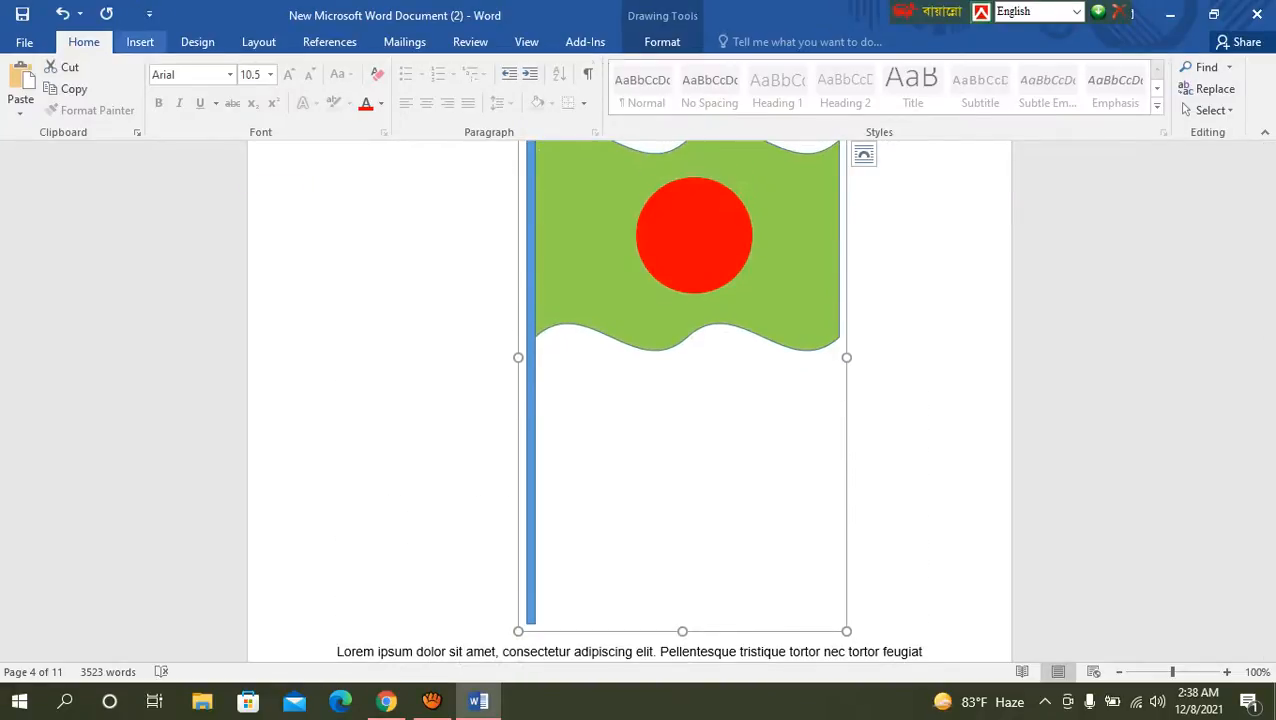
click(140, 41)
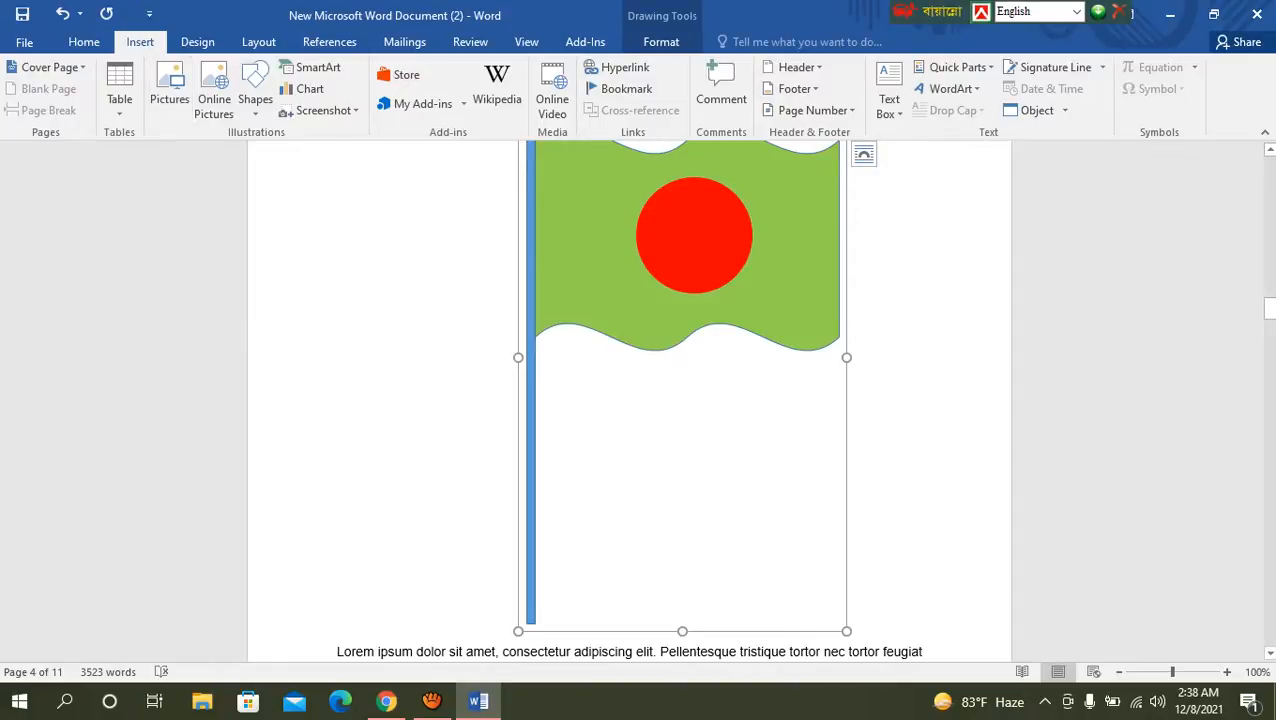
click(336, 256)
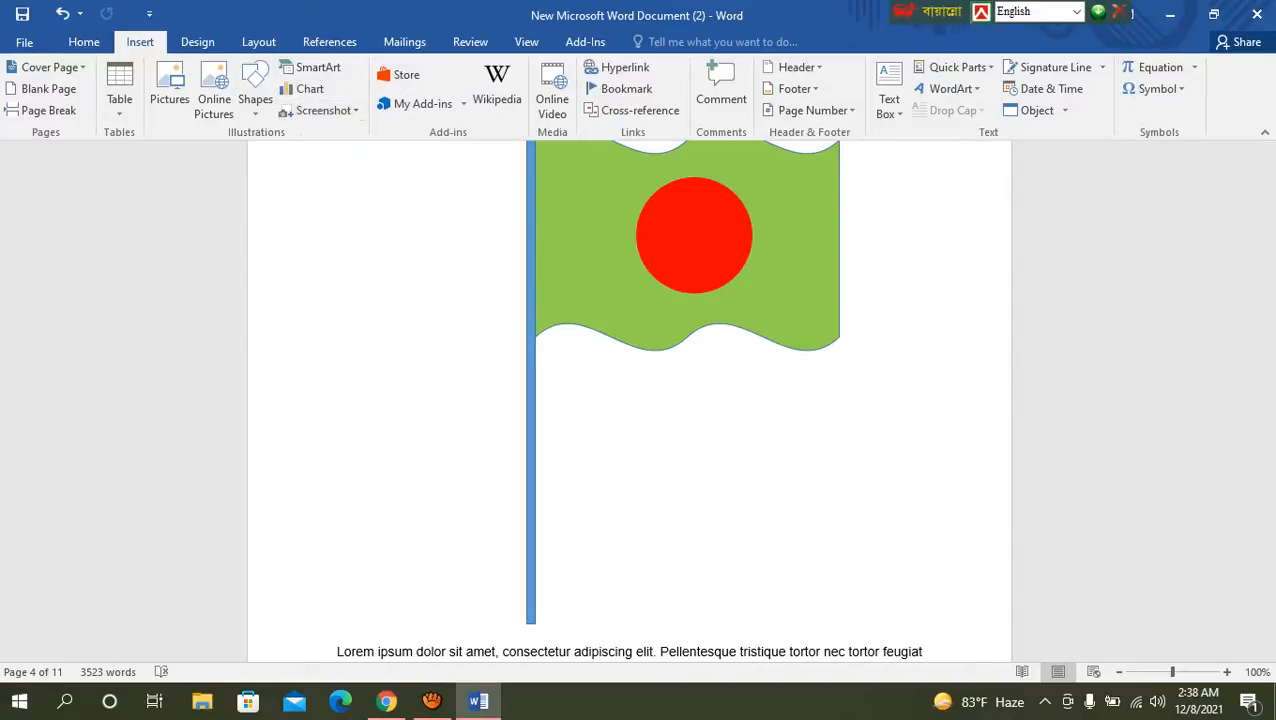
Step: Add an empty line below the short "Quisque purus odio" paragraph on page 5
scroll(630, 400, down, 10)
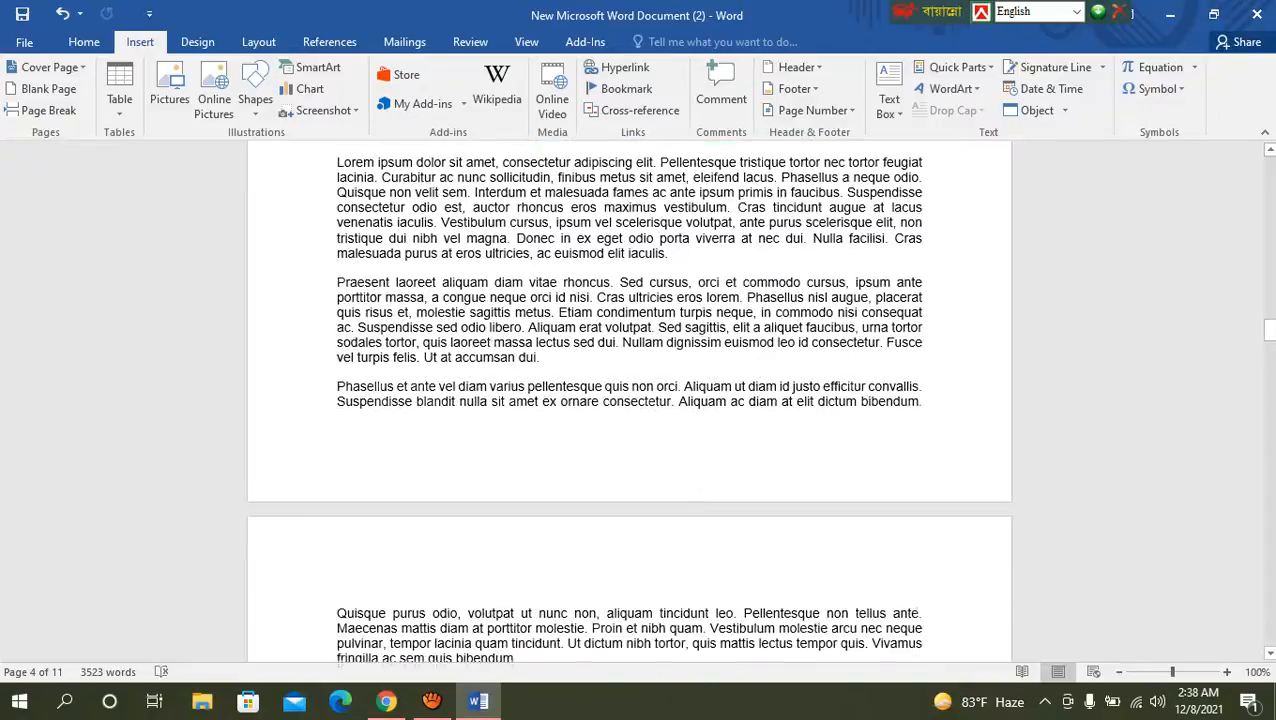
scroll(630, 400, down, 12)
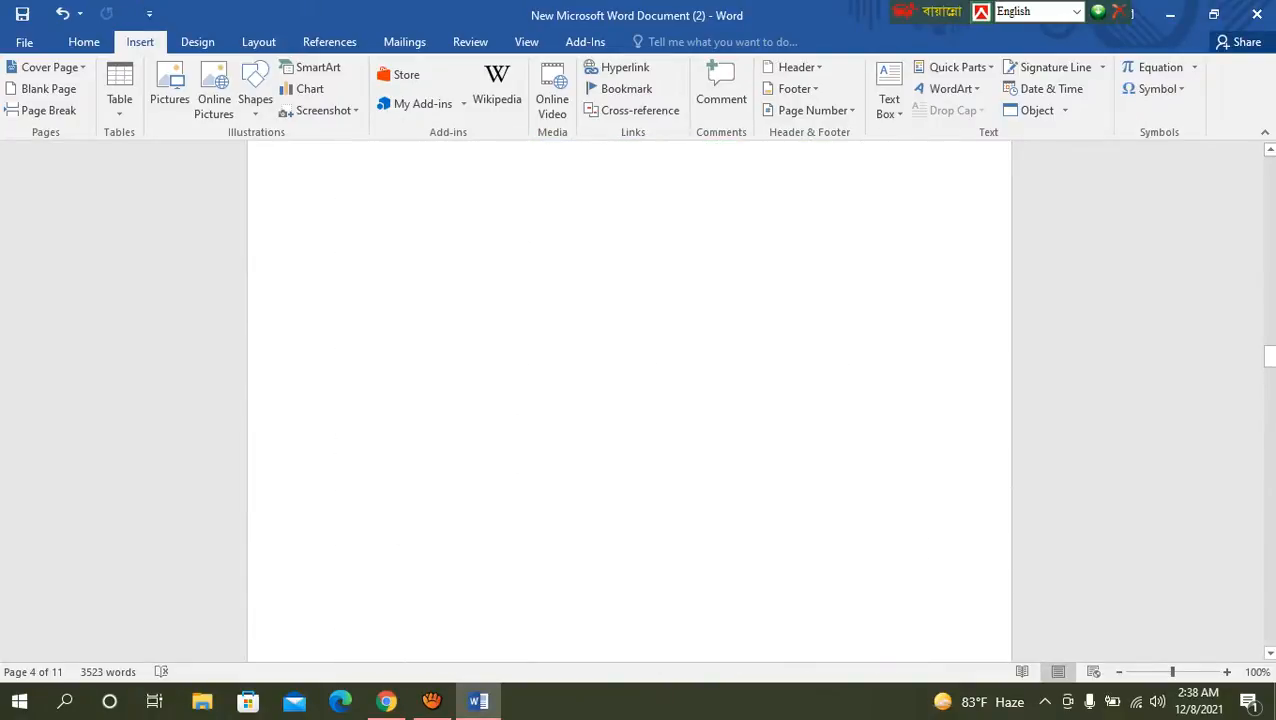
scroll(630, 400, down, 5)
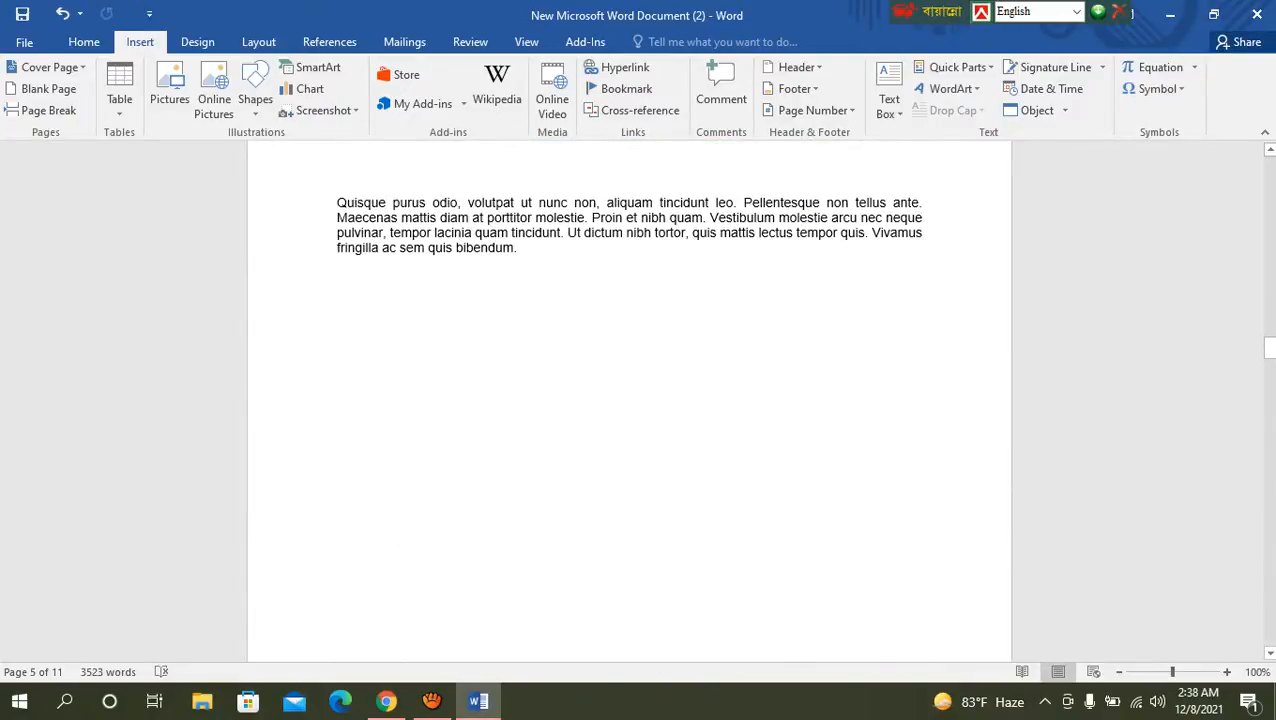
key(Return)
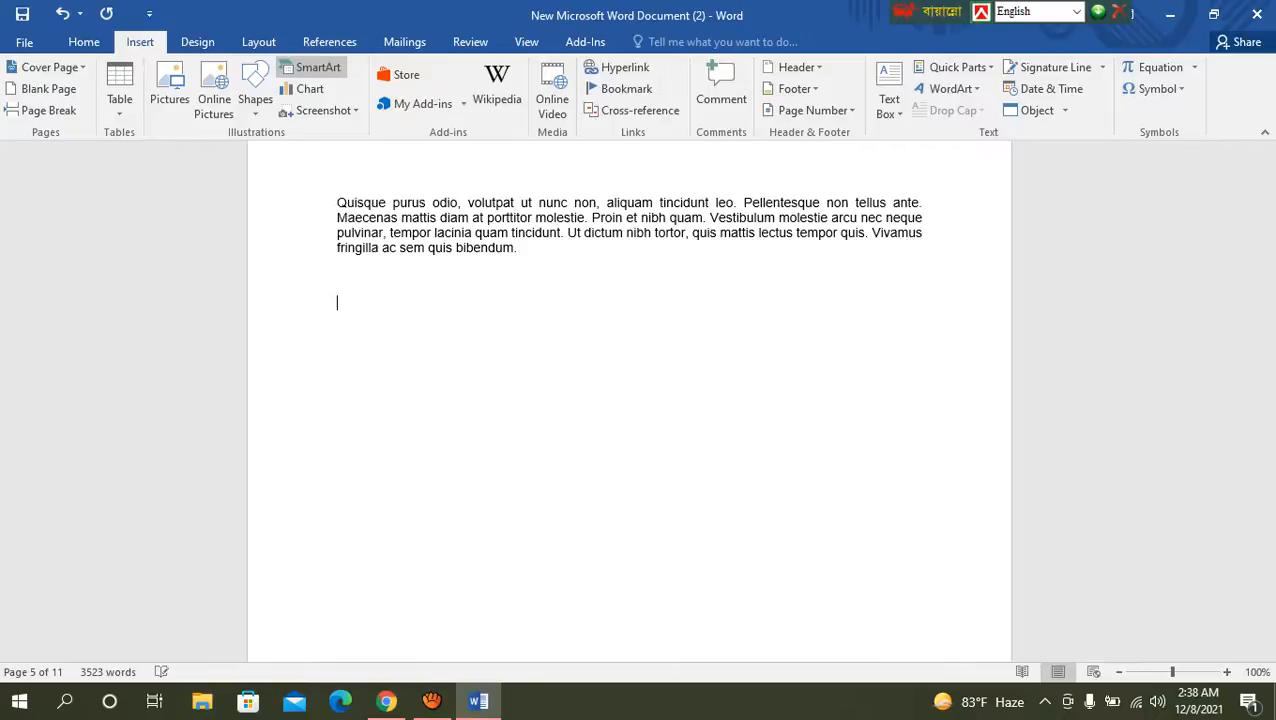
Step: Insert a Block Cycle SmartArt graphic from the Cycle category on the empty line below the page 5 paragraph
click(311, 67)
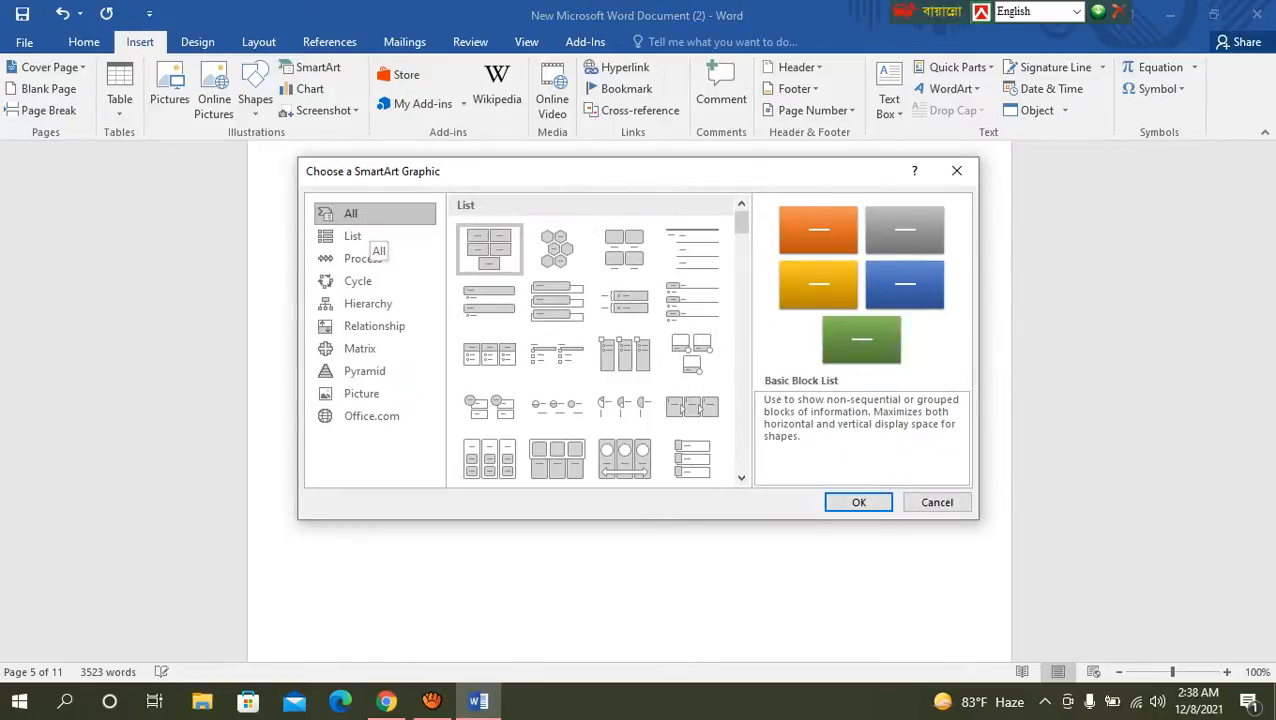
click(360, 236)
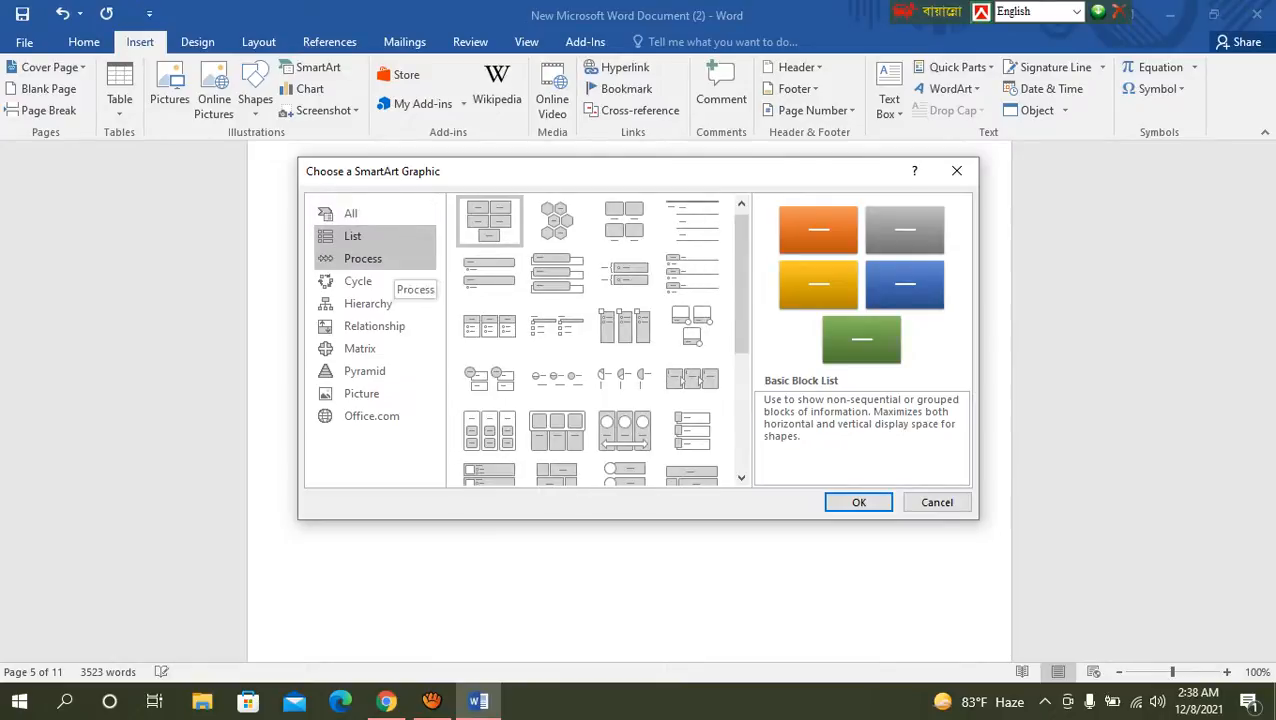
click(372, 258)
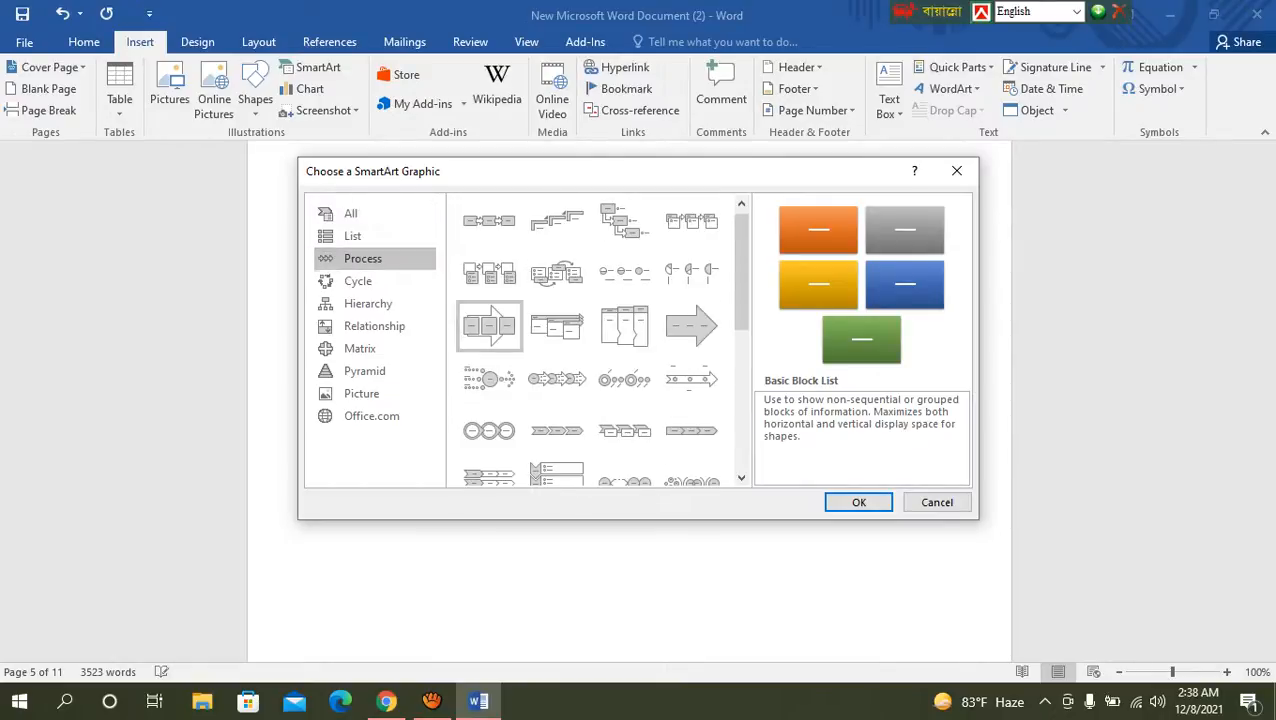
click(358, 281)
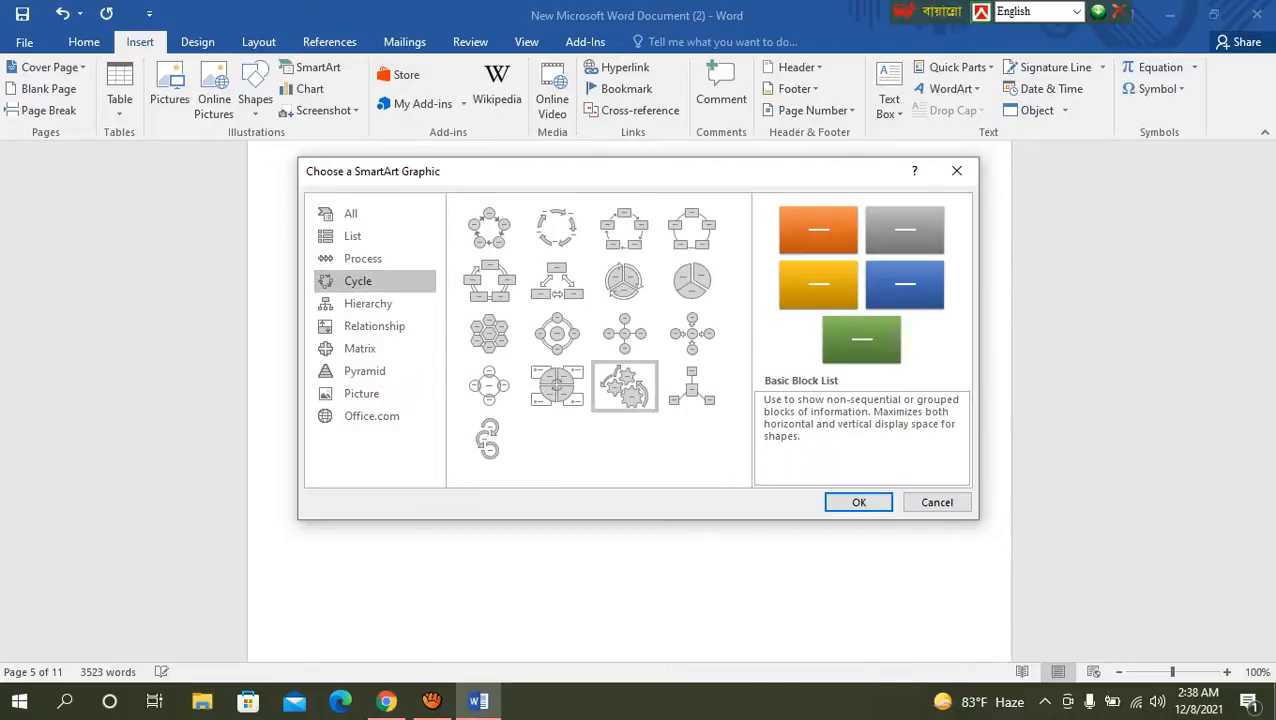
click(624, 280)
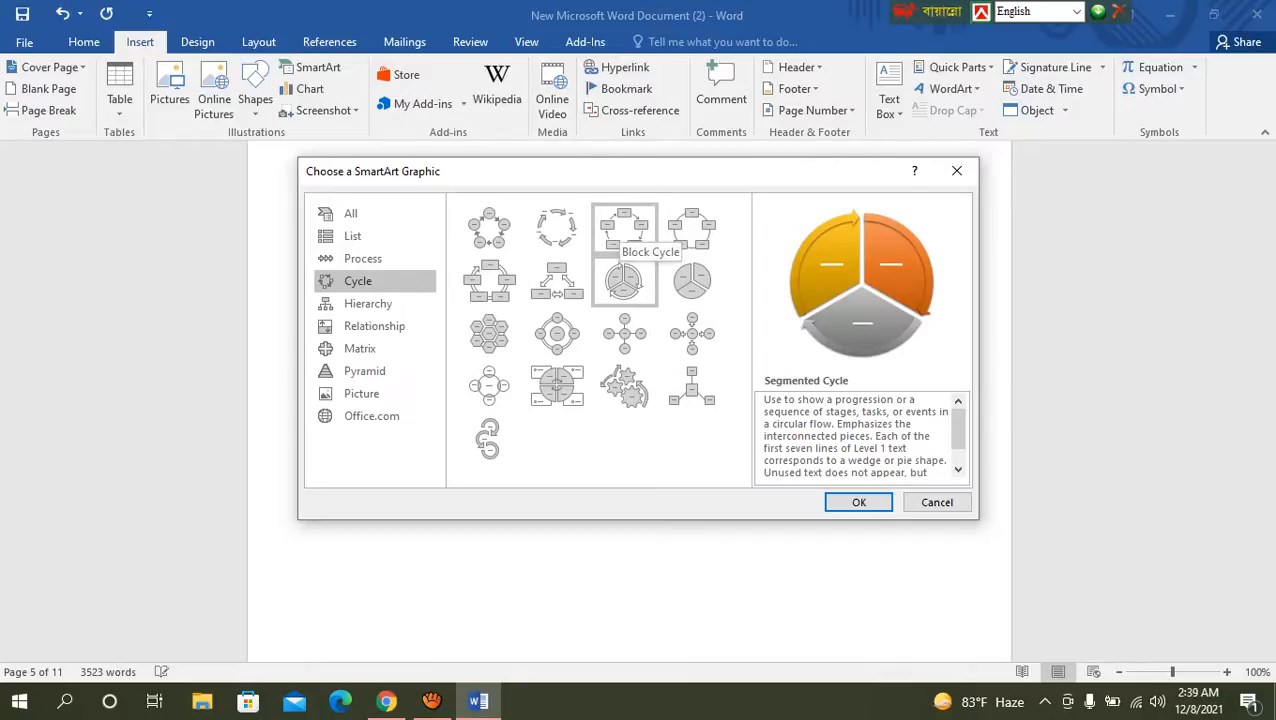
click(624, 228)
click(858, 502)
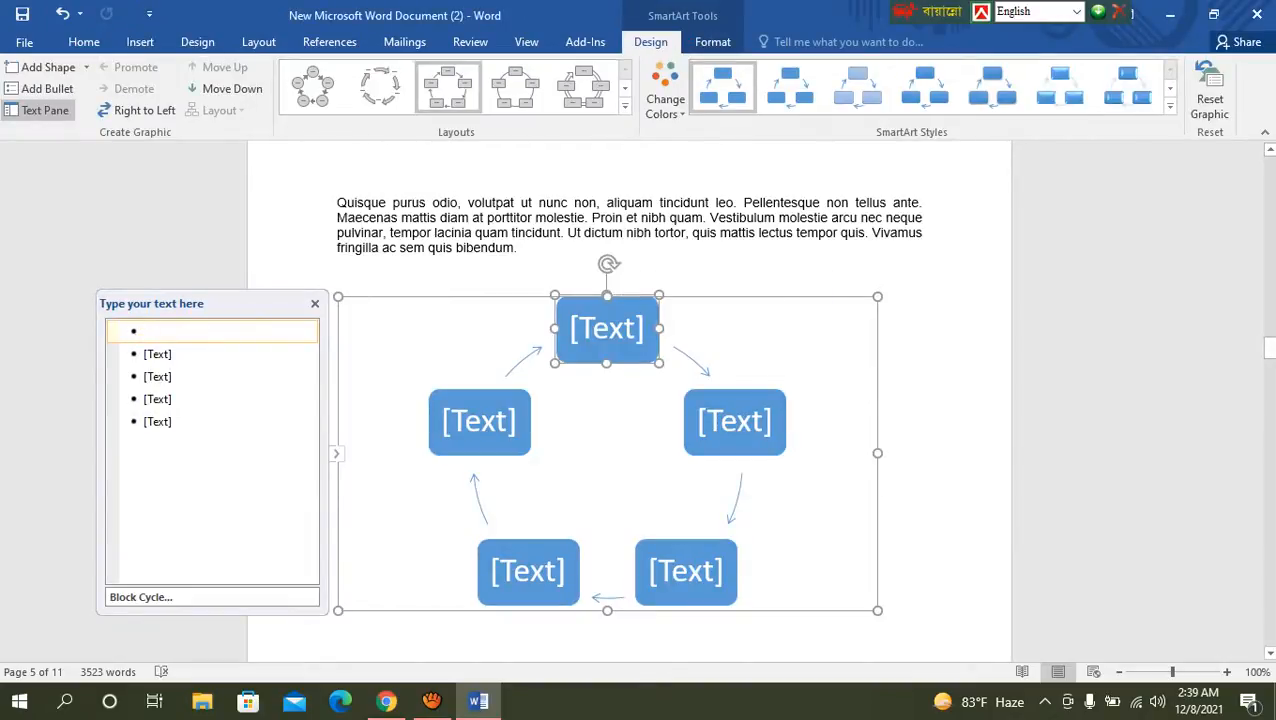
Step: Open the topmost box of the Block Cycle graphic for text entry
click(609, 328)
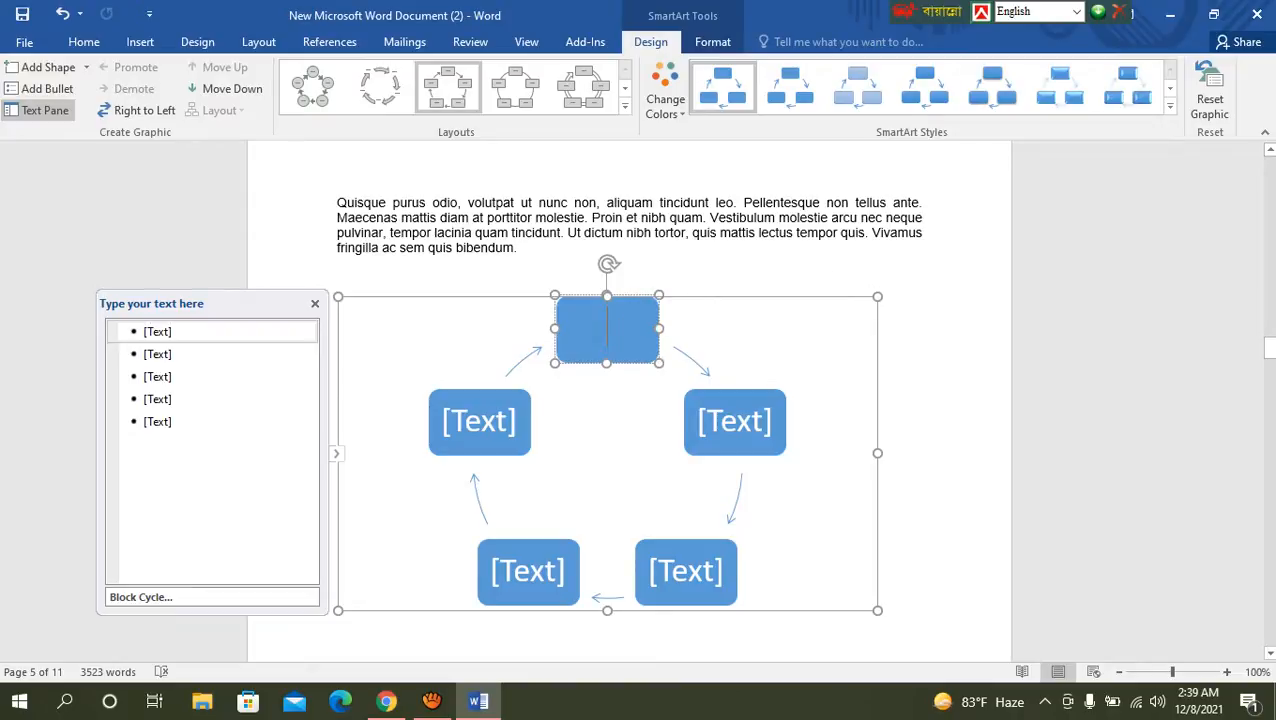
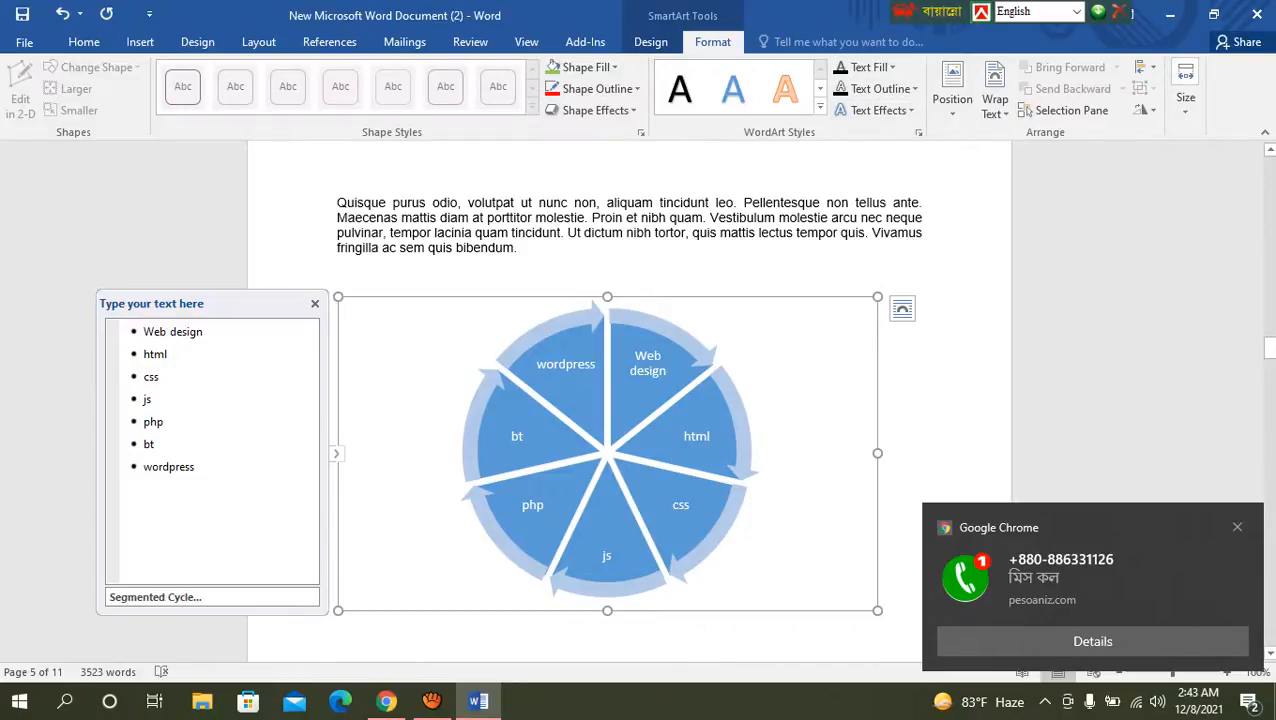
Step: Deselect the Segmented Cycle graphic on page 5 and add an empty line below it
click(877, 602)
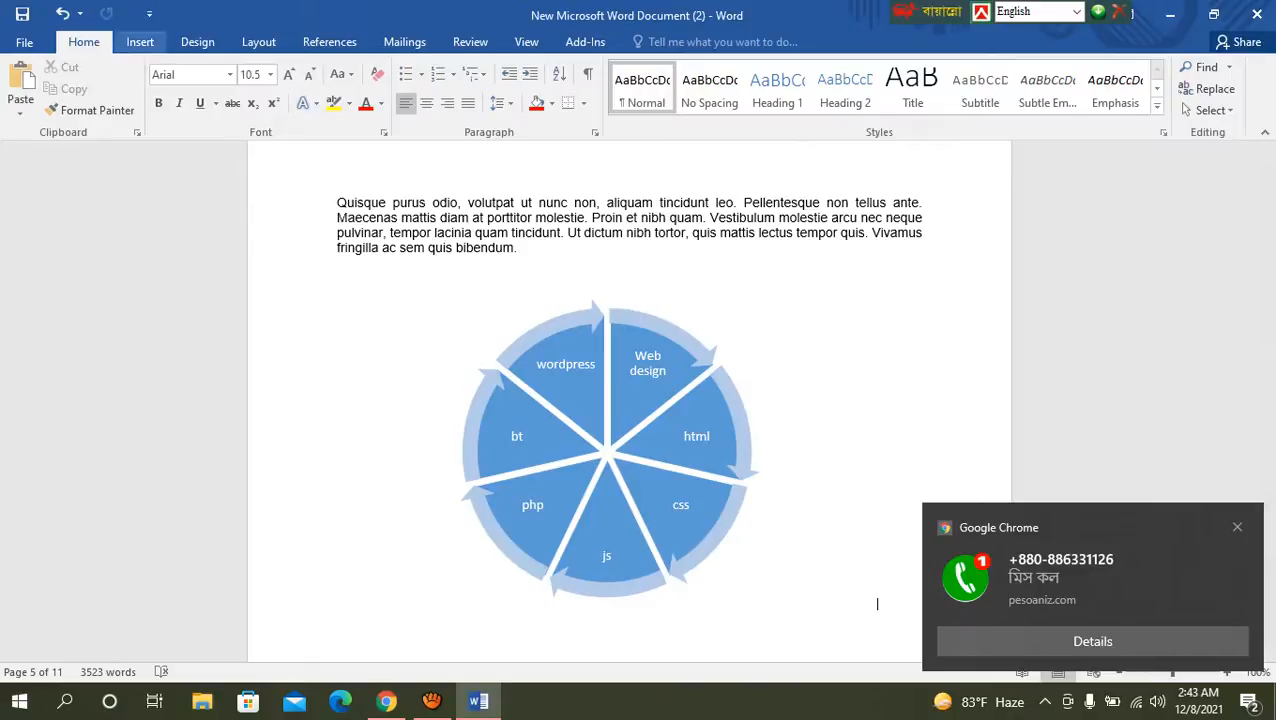
click(140, 41)
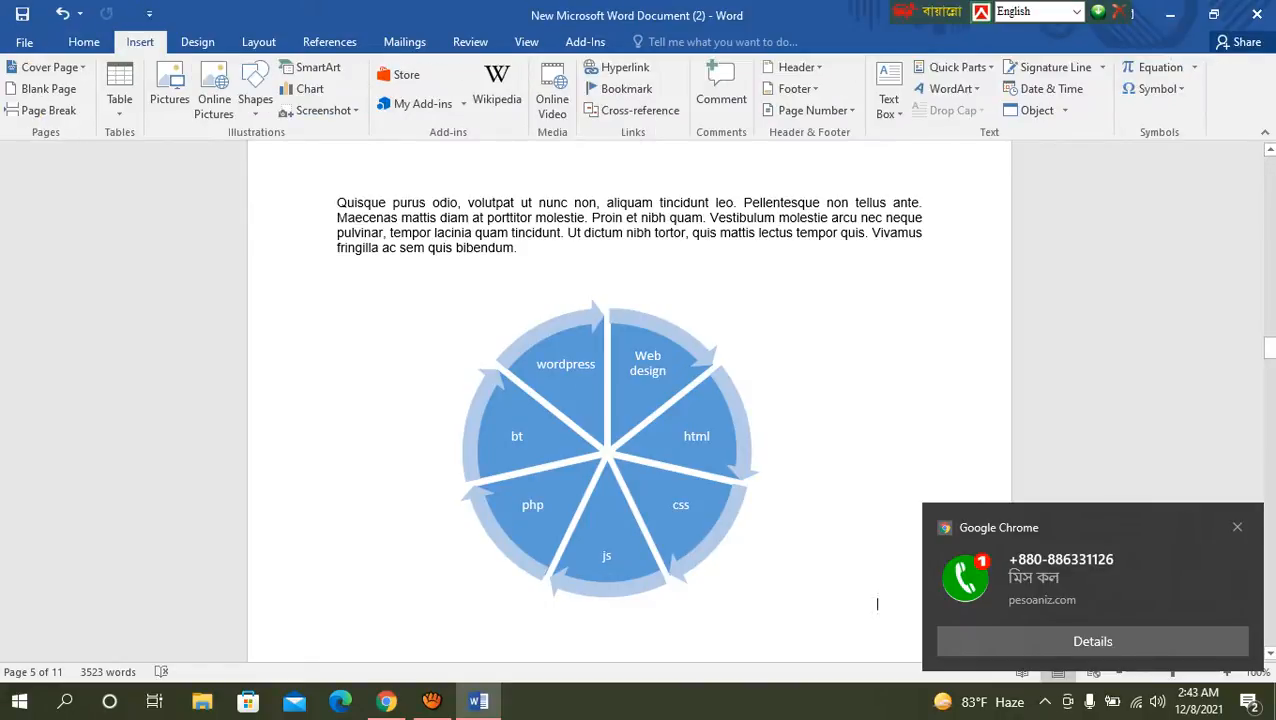
scroll(877, 344, down, 5)
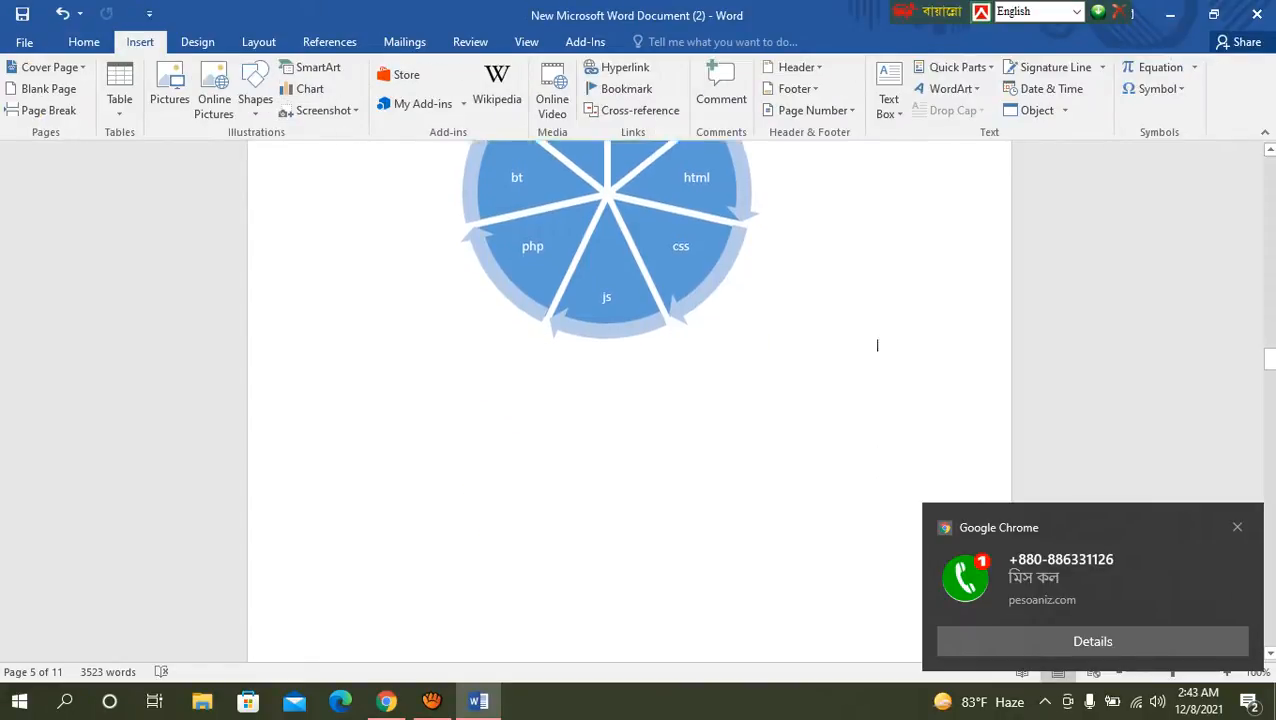
click(877, 243)
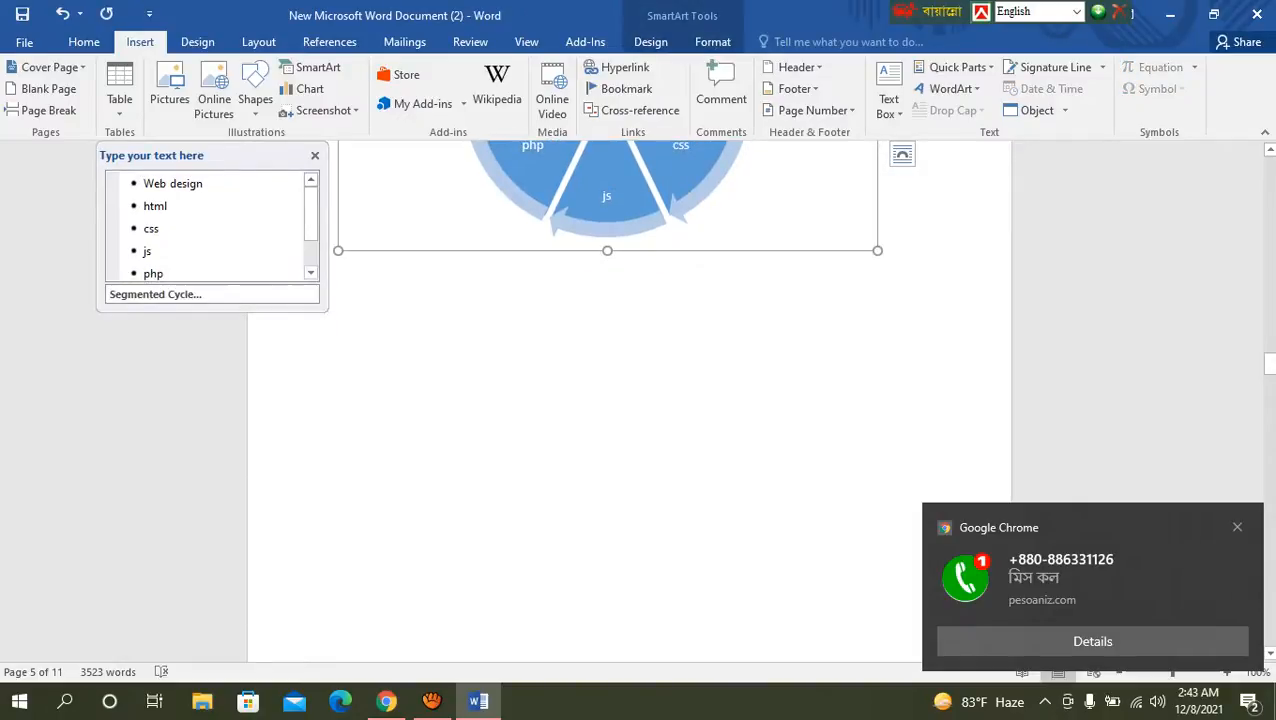
click(877, 244)
click(877, 244)
click(877, 244)
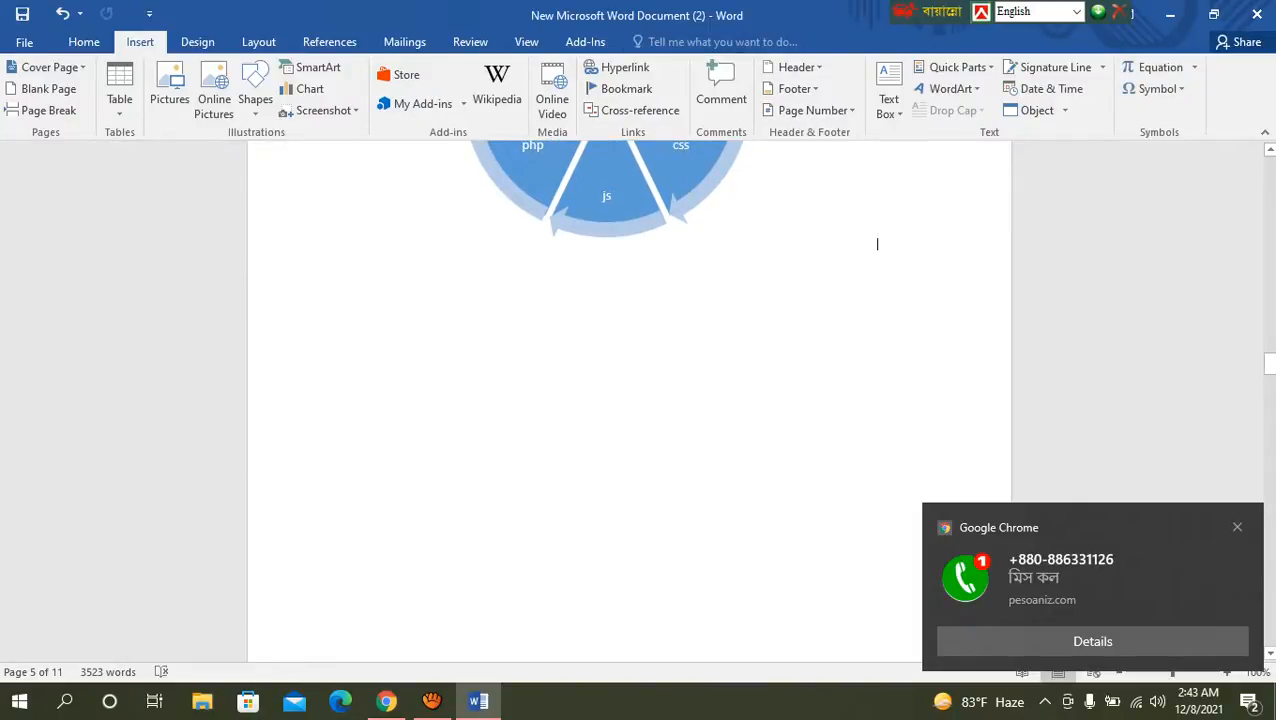
key(Return)
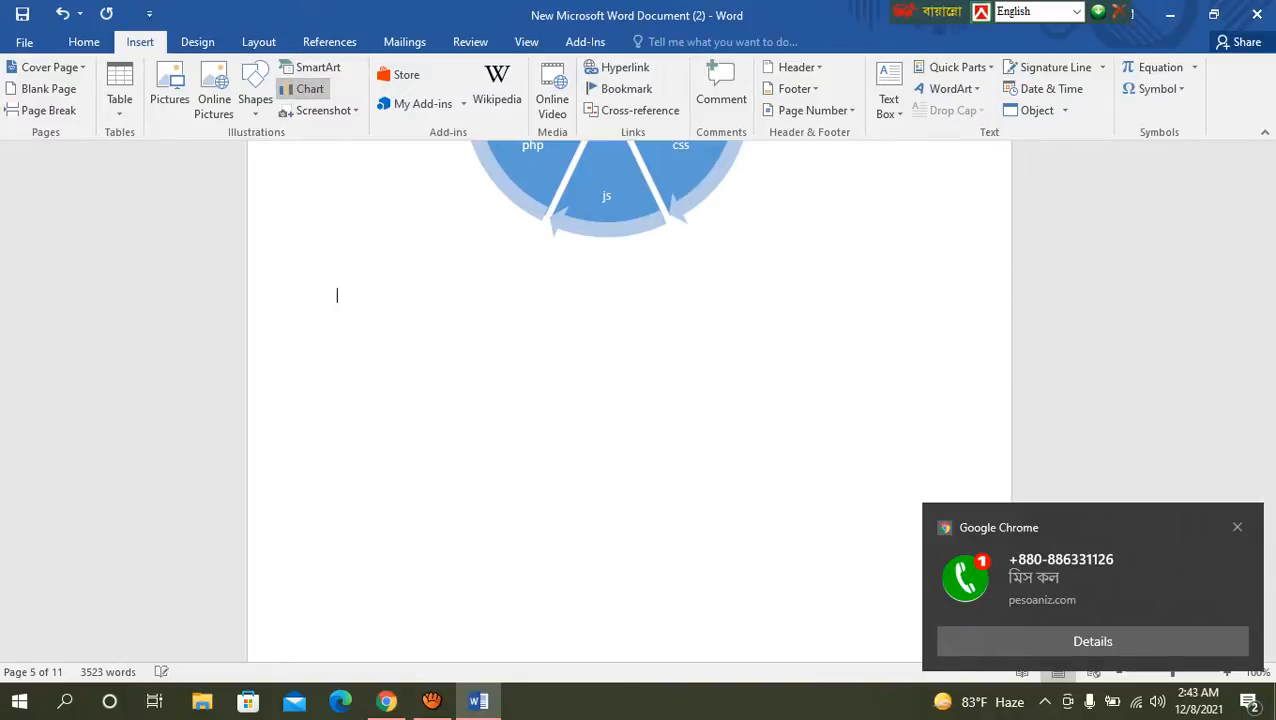
Step: Insert a Clustered Column chart on the empty line below the cycle graphic, and dismiss the browser notification
click(308, 88)
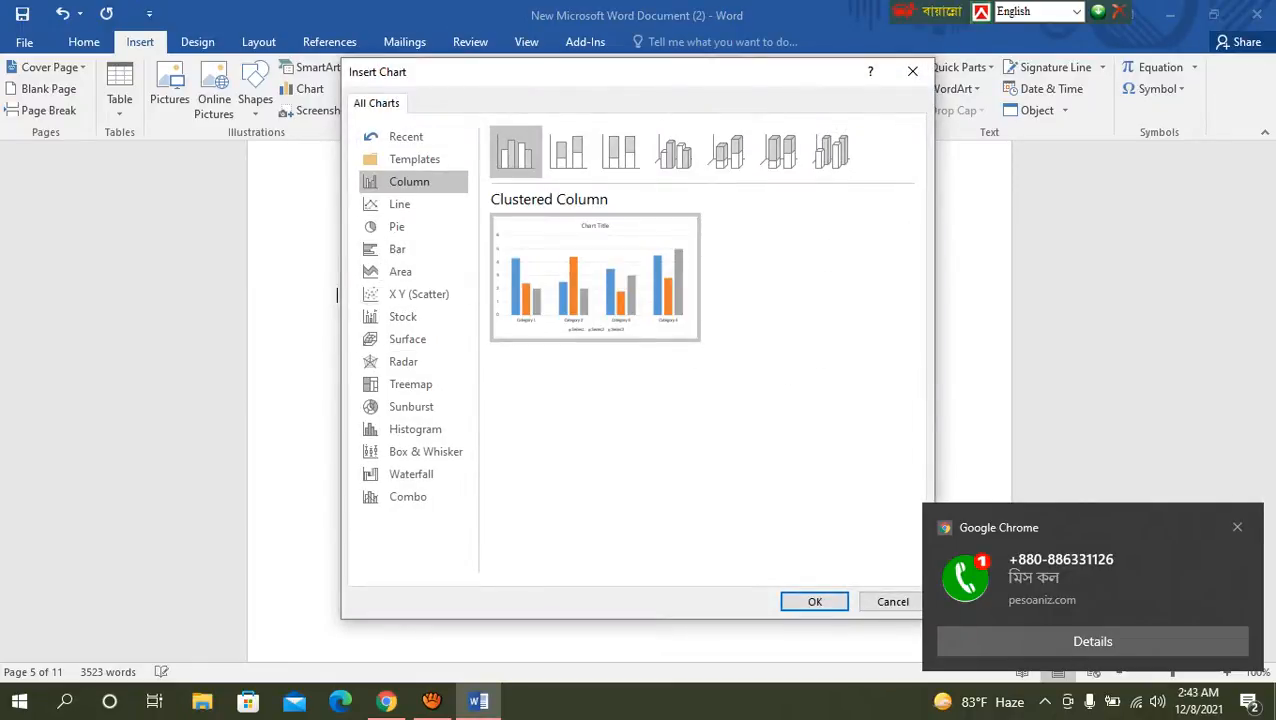
mouse_move(595, 278)
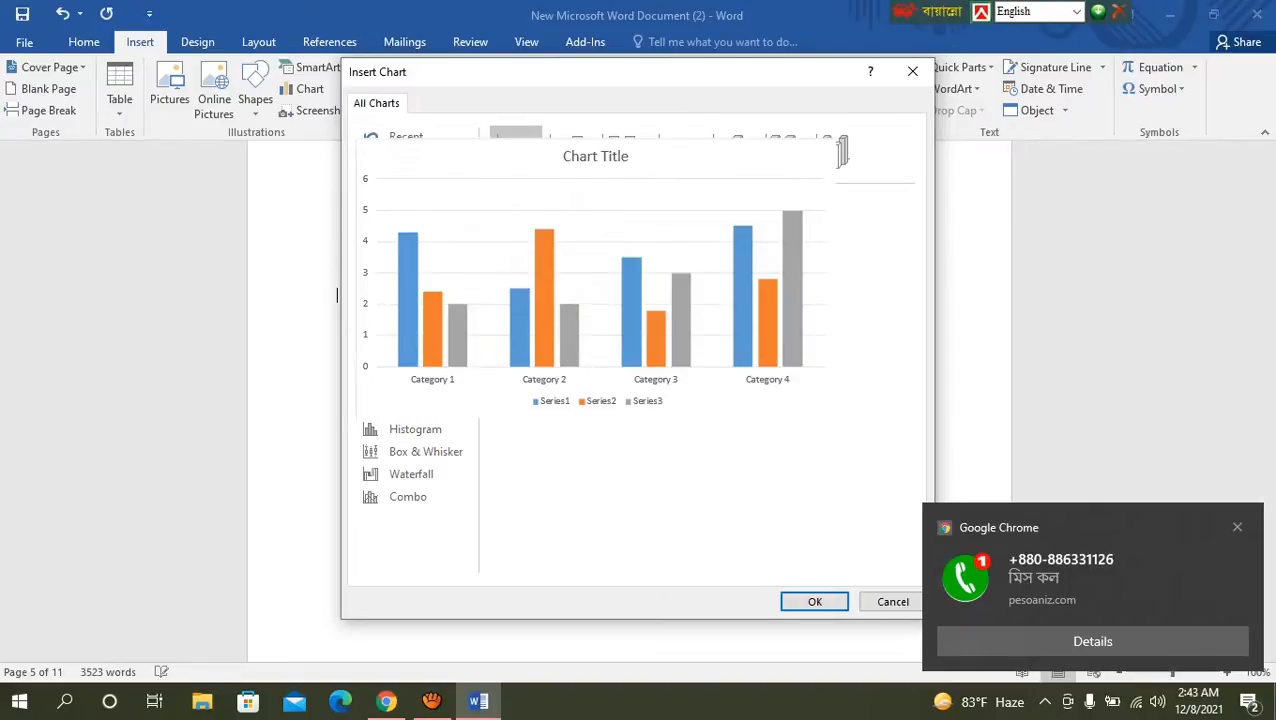
click(815, 601)
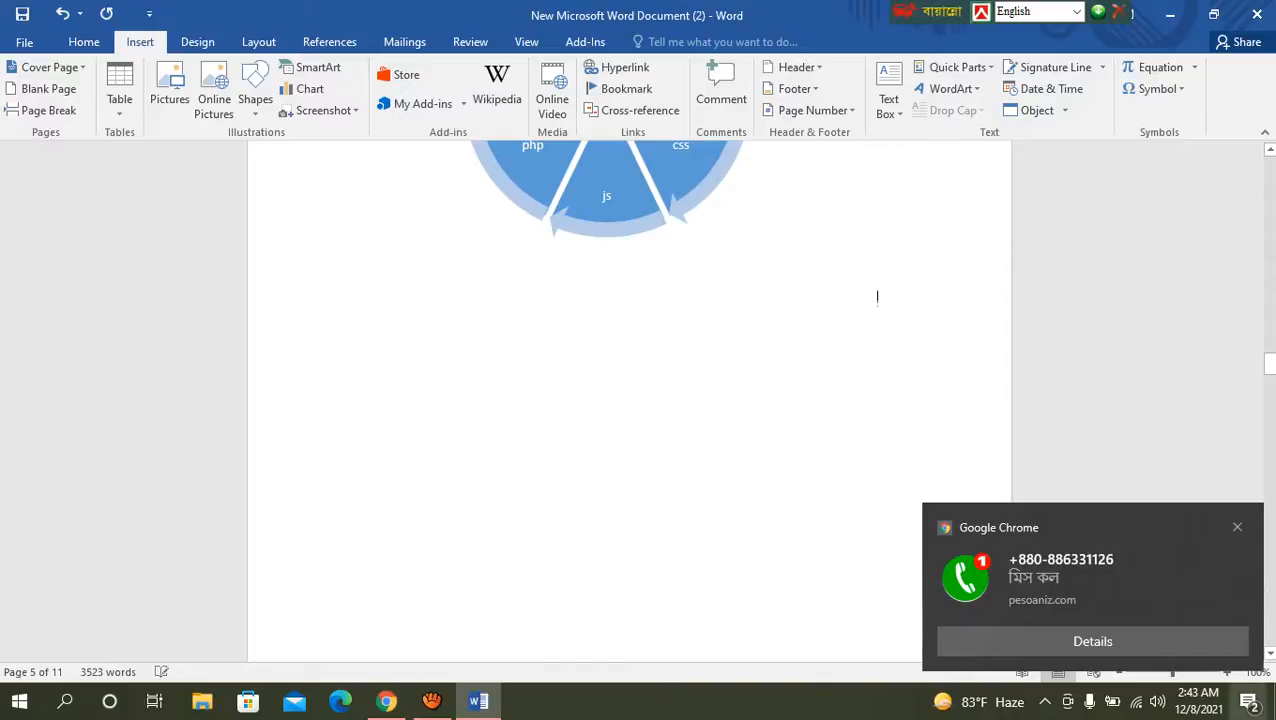
click(1248, 701)
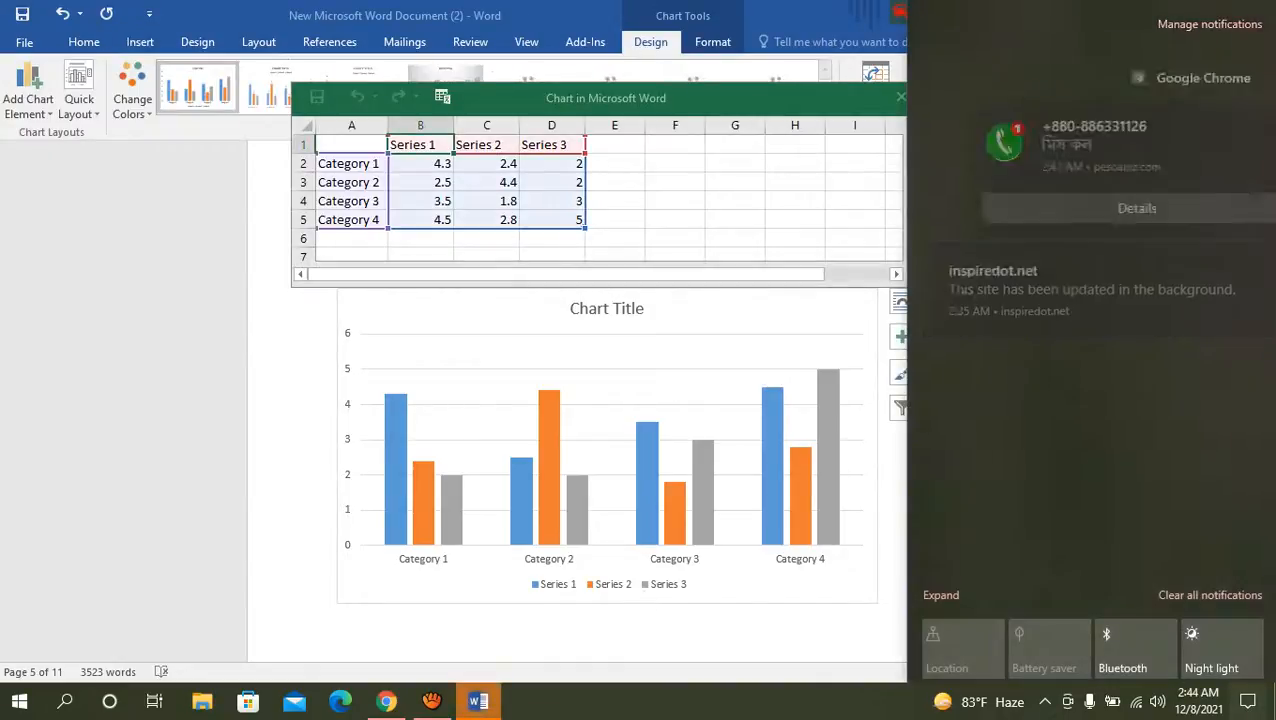
click(1248, 701)
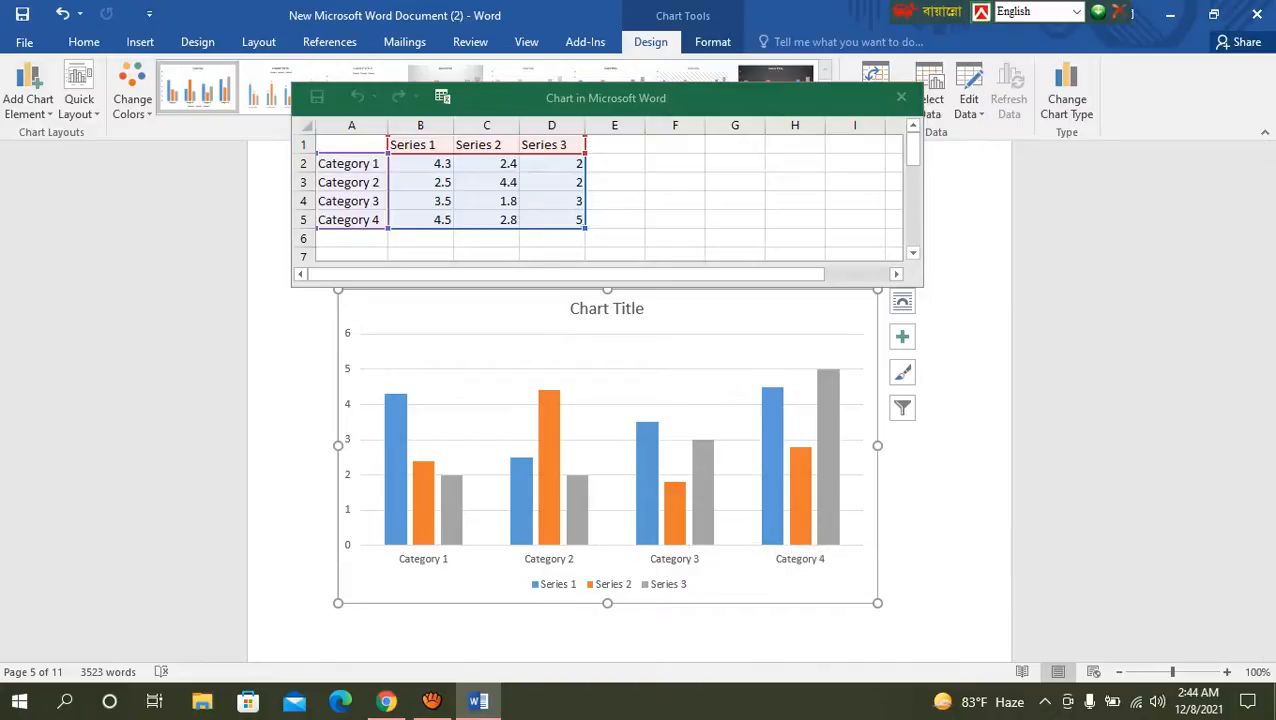
Step: Rename the Series 1 header in cell B1 of the chart data to "Bangla"
click(420, 145)
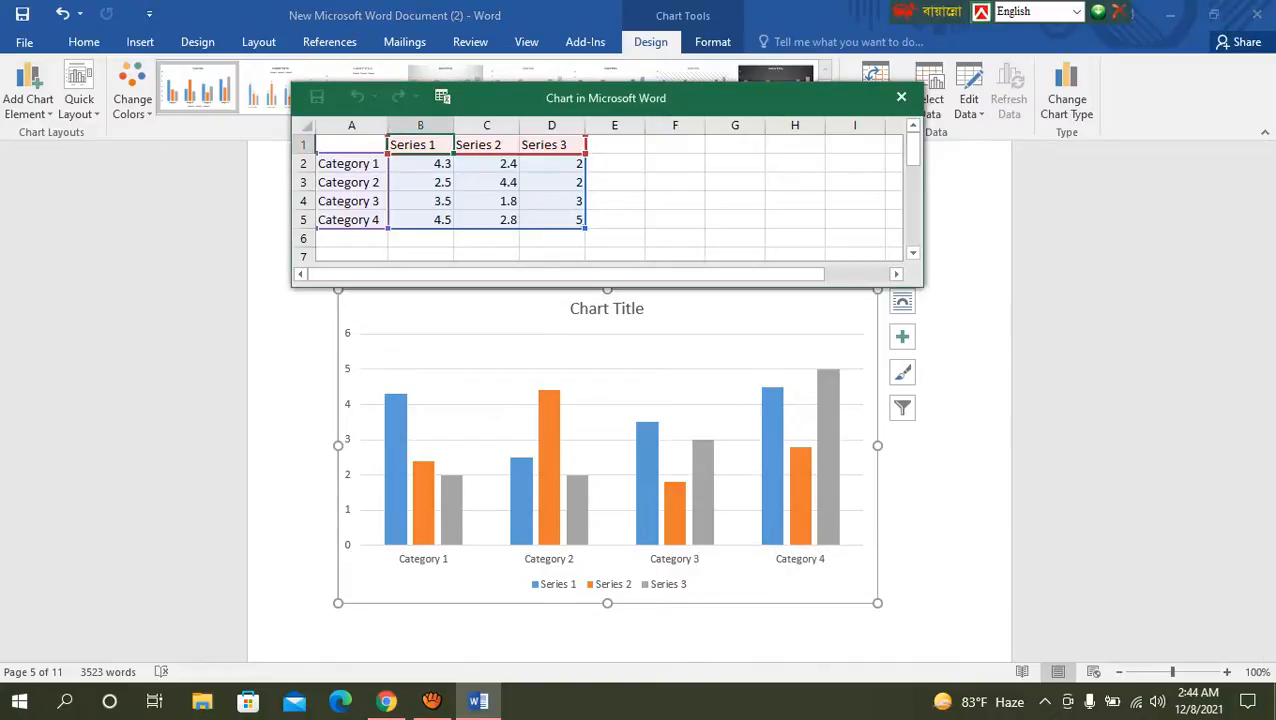
key(F2)
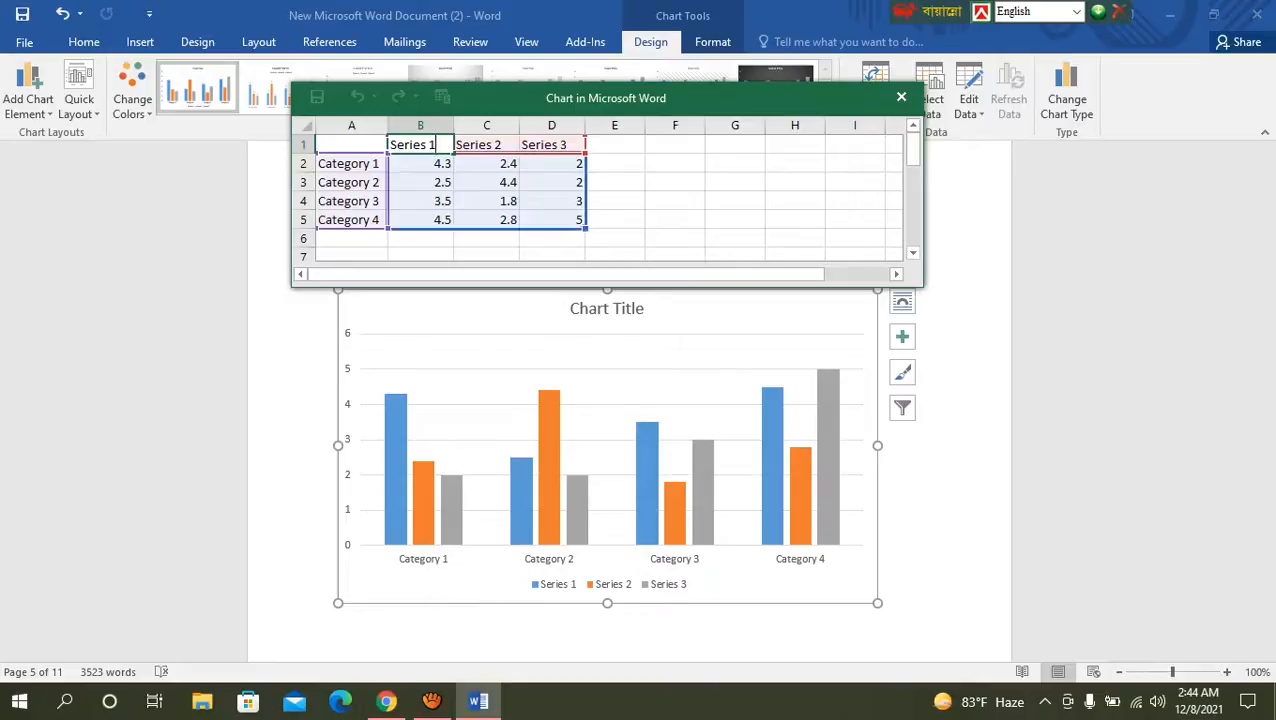
key(BackSpace)
key(BackSpace)
key(BackSpace)
key(BackSpace)
key(BackSpace)
key(BackSpace)
key(BackSpace)
key(BackSpace)
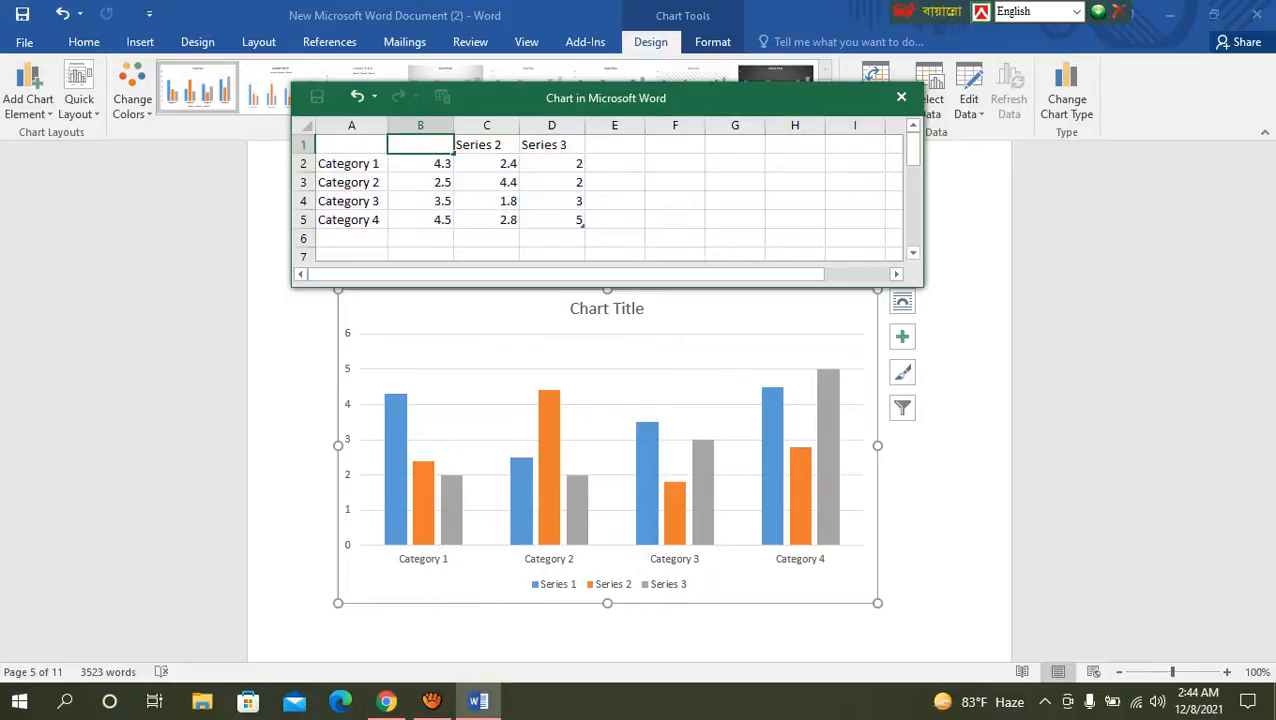
text(B)
text(angla)
key(Tab)
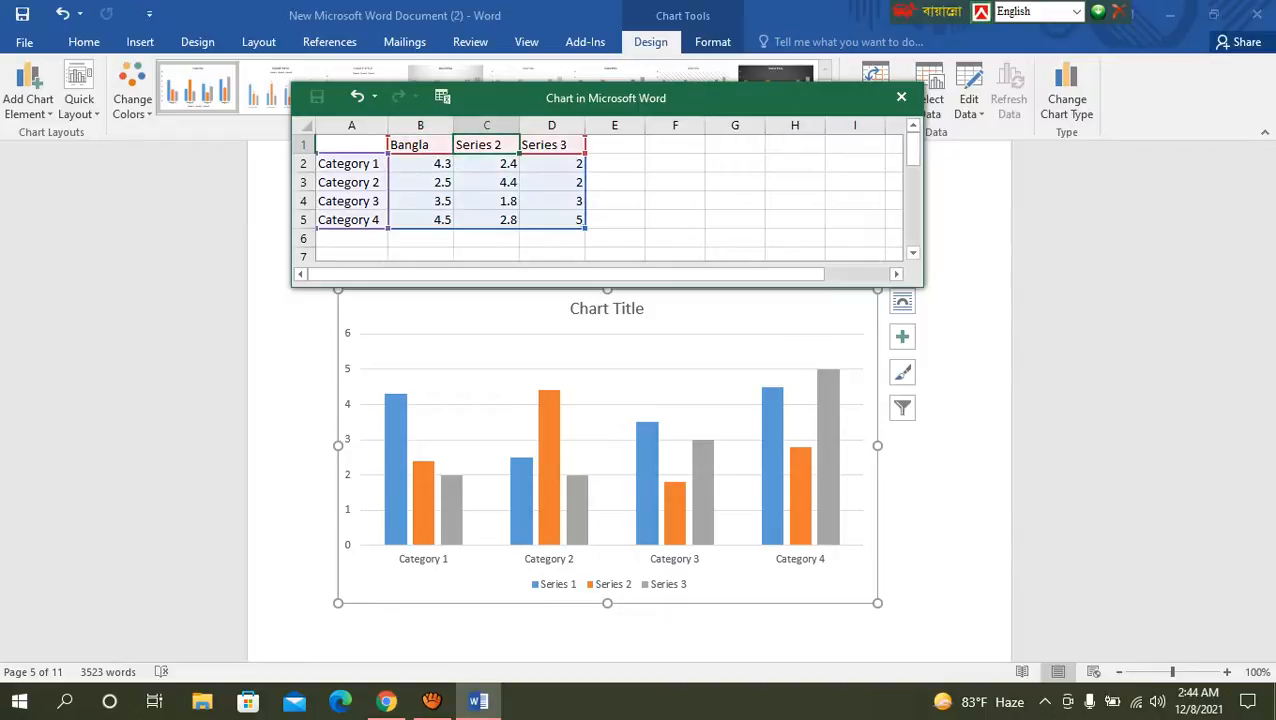
Step: Rename the Series 2 header in cell C1 of the chart data to "English"
key(F2)
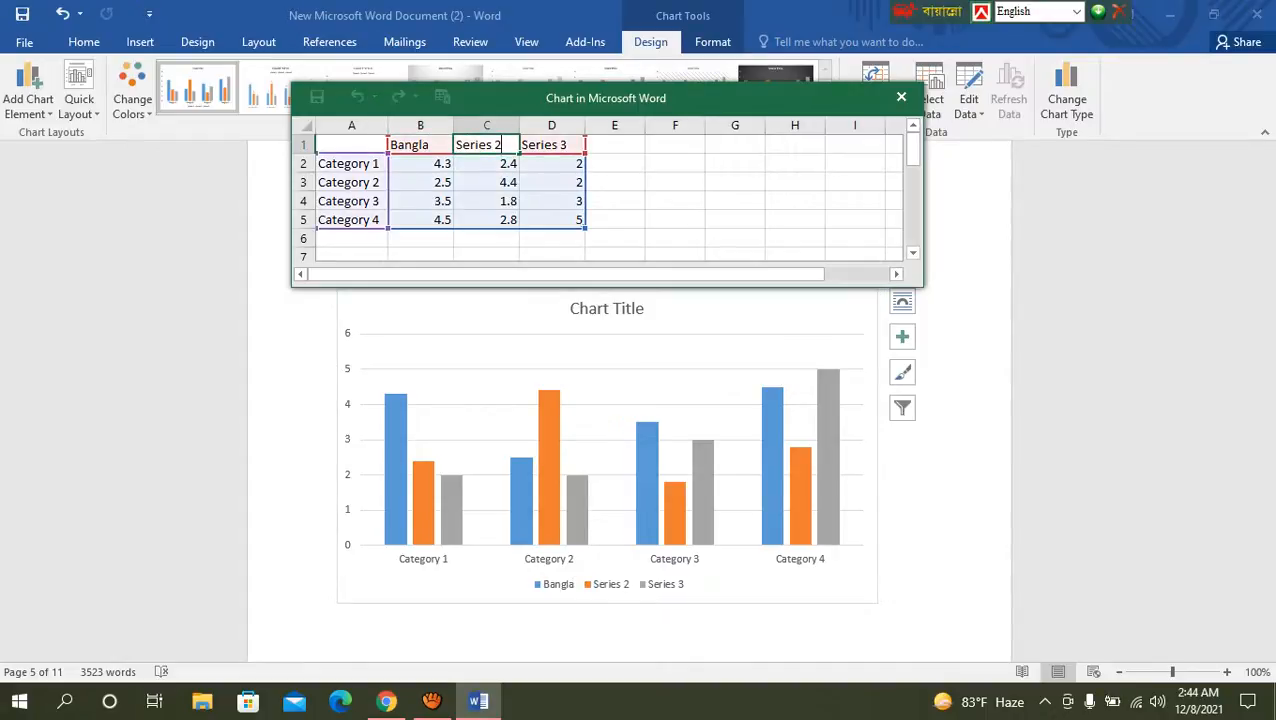
key(BackSpace)
key(BackSpace)
key(BackSpace)
key(BackSpace)
key(BackSpace)
key(BackSpace)
key(BackSpace)
key(BackSpace)
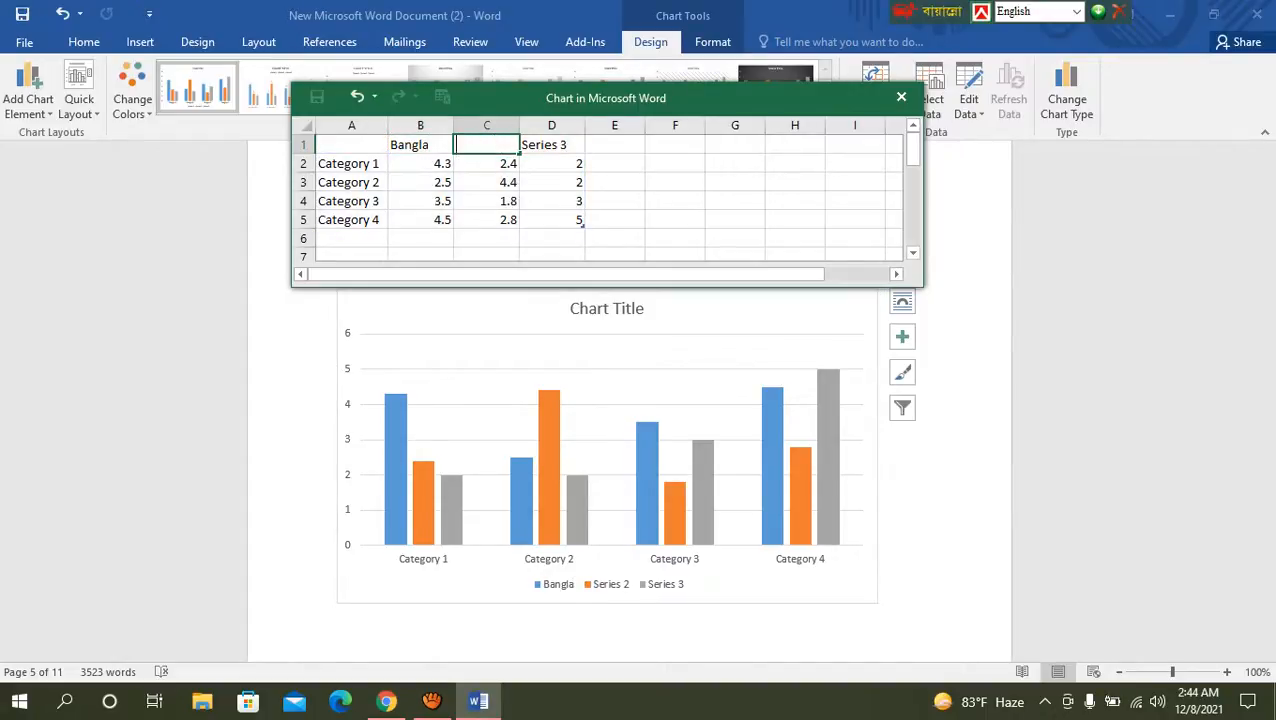
text(English)
key(Tab)
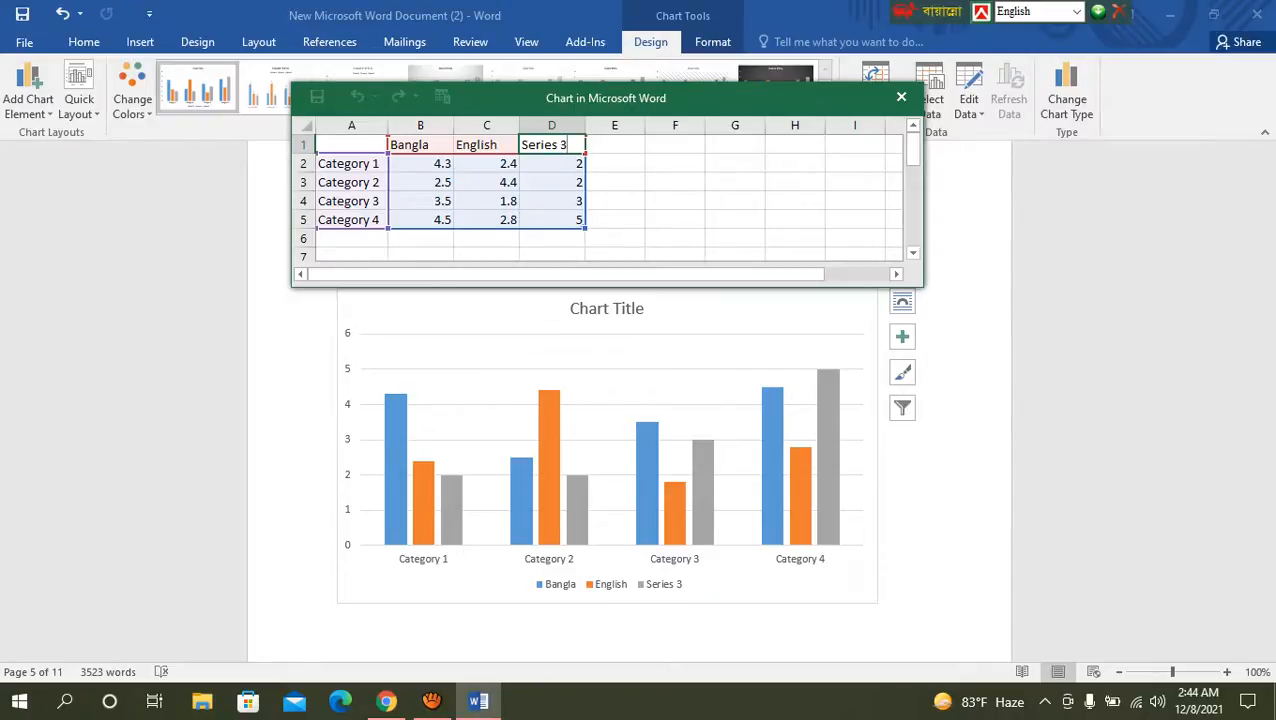
Step: Rename the Series 3 header in cell D1 of the chart data to "Math"
key(BackSpace)
key(BackSpace)
key(BackSpace)
key(BackSpace)
key(BackSpace)
key(BackSpace)
key(BackSpace)
key(BackSpace)
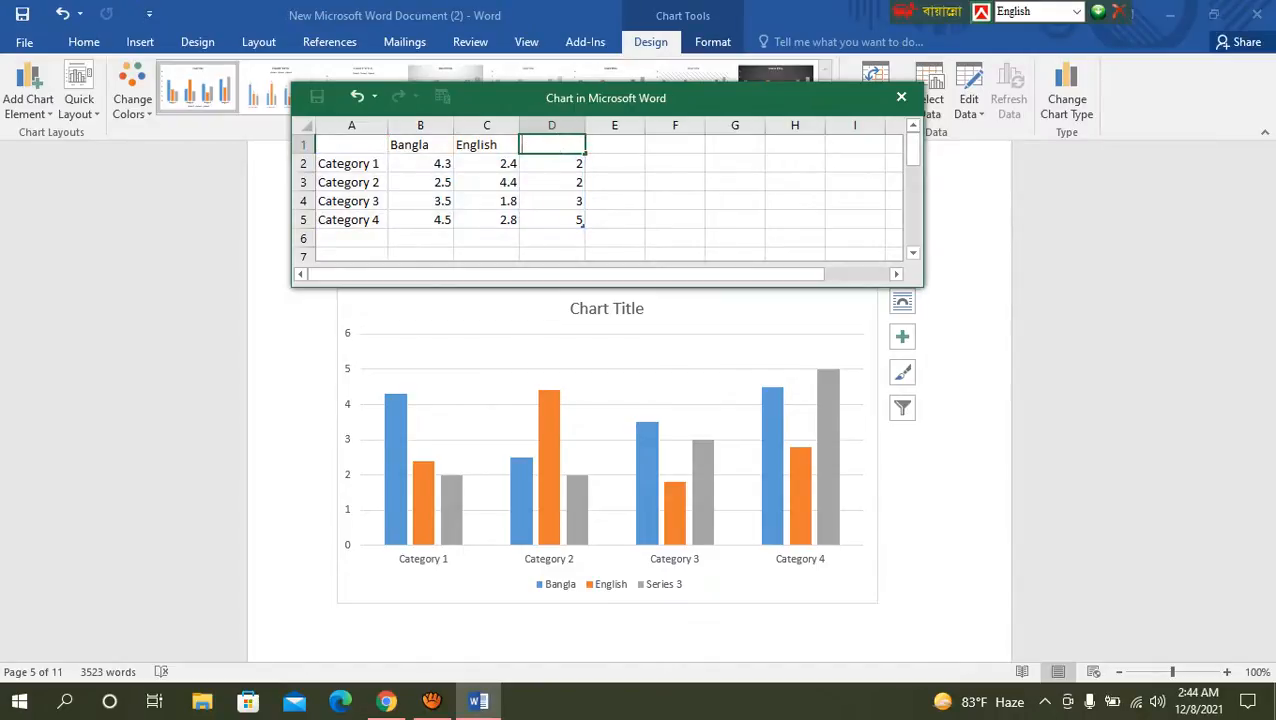
text(Math)
click(958, 493)
Step: Replace the Category 1 label in cell A2 of the chart data with the first student's name
click(352, 164)
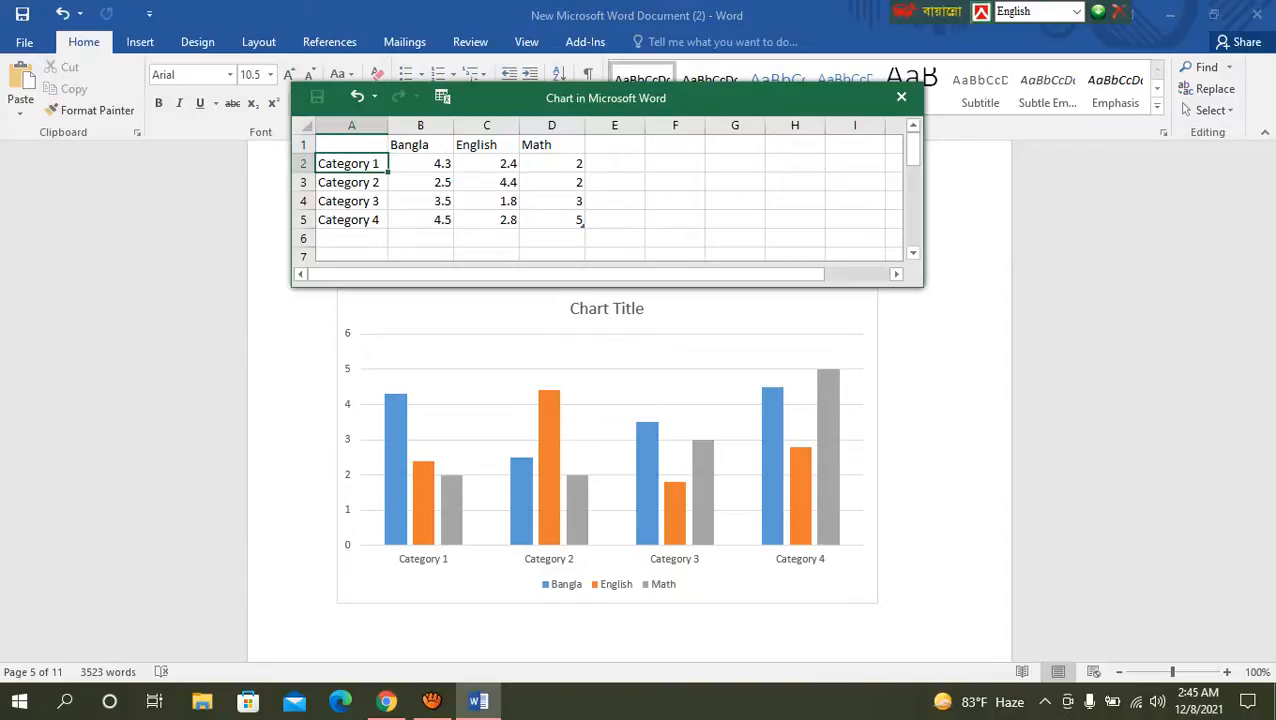
double_click(370, 163)
key(Delete)
key(BackSpace)
key(BackSpace)
key(BackSpace)
key(BackSpace)
key(BackSpace)
key(BackSpace)
key(BackSpace)
key(BackSpace)
key(BackSpace)
text(Nayim)
key(Return)
Step: Replace the Category 2 label in cell A3 of the chart data with the second student's name
key(F2)
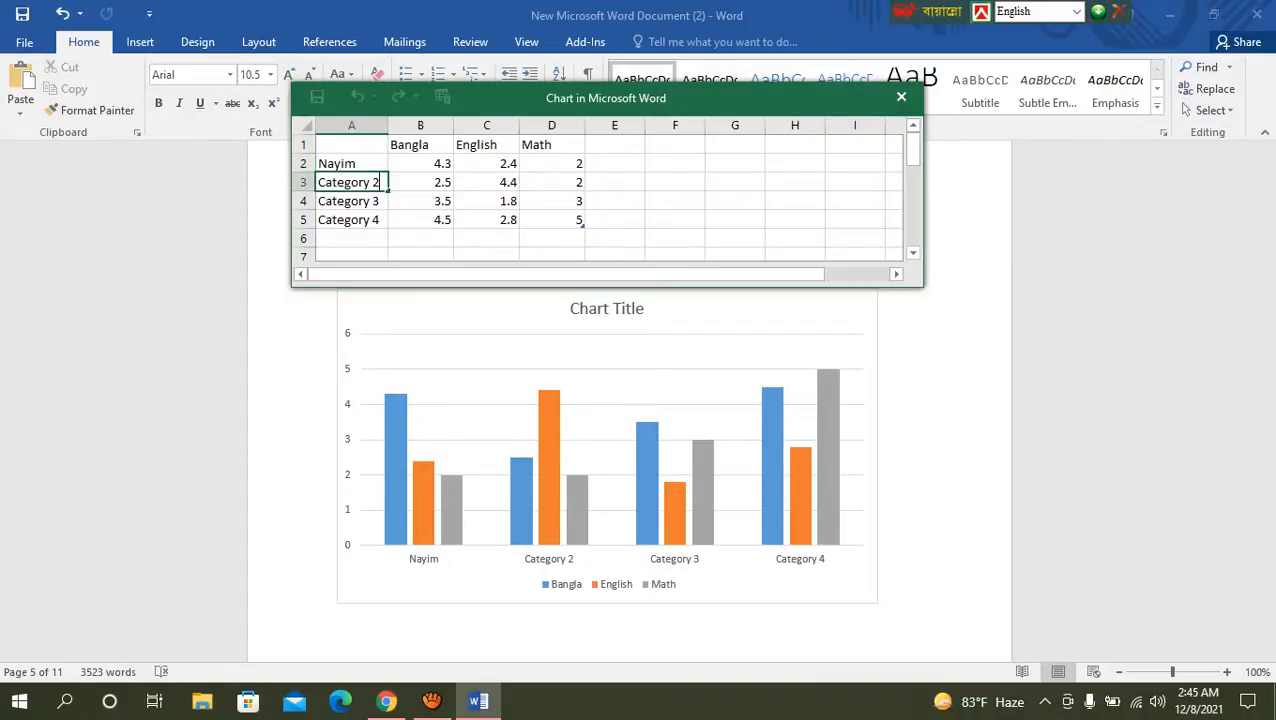
key(BackSpace)
key(BackSpace)
key(BackSpace)
key(BackSpace)
key(BackSpace)
key(BackSpace)
key(BackSpace)
key(BackSpace)
key(BackSpace)
key(BackSpace)
text(Tamim)
key(Return)
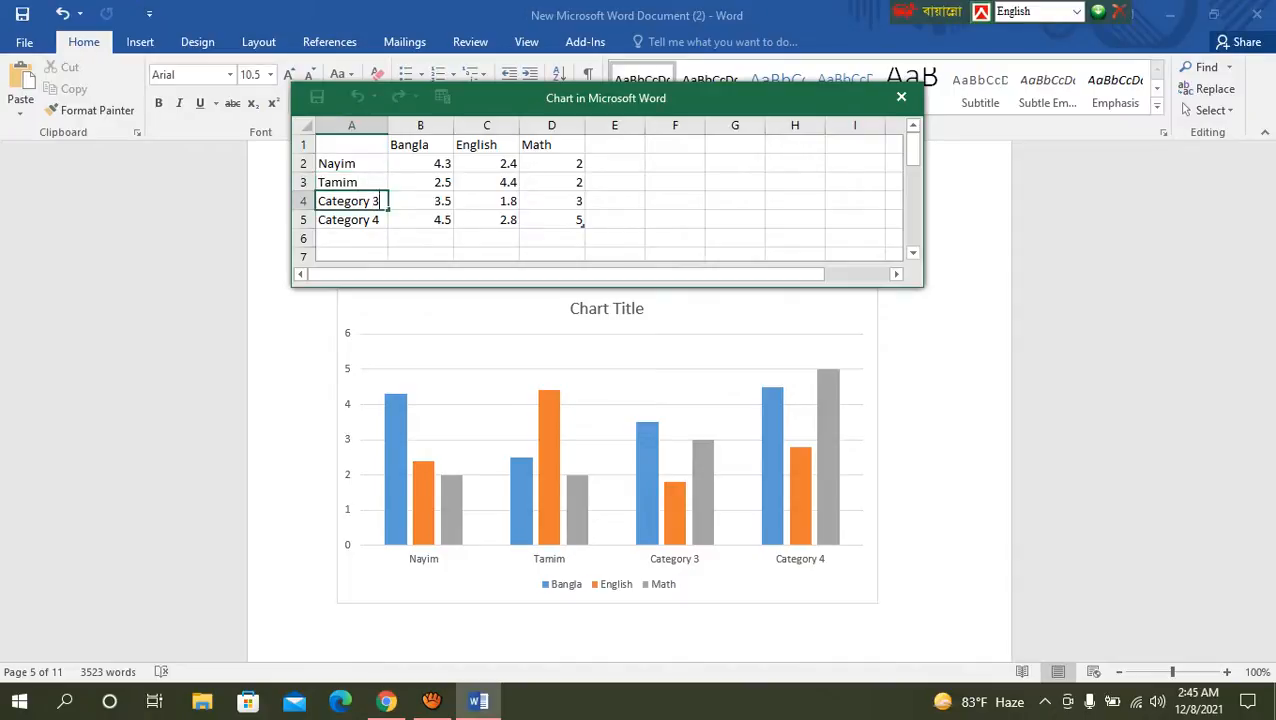
Step: Replace the Category 3 label in cell A4 of the chart data with the third student's name
key(F2)
key(BackSpace)
key(BackSpace)
key(BackSpace)
key(BackSpace)
key(BackSpace)
key(BackSpace)
key(BackSpace)
key(BackSpace)
key(BackSpace)
key(BackSpace)
text(Rakib)
key(Return)
Step: Replace the Category 4 label in cell A5 of the chart data with the fourth student's name
key(F2)
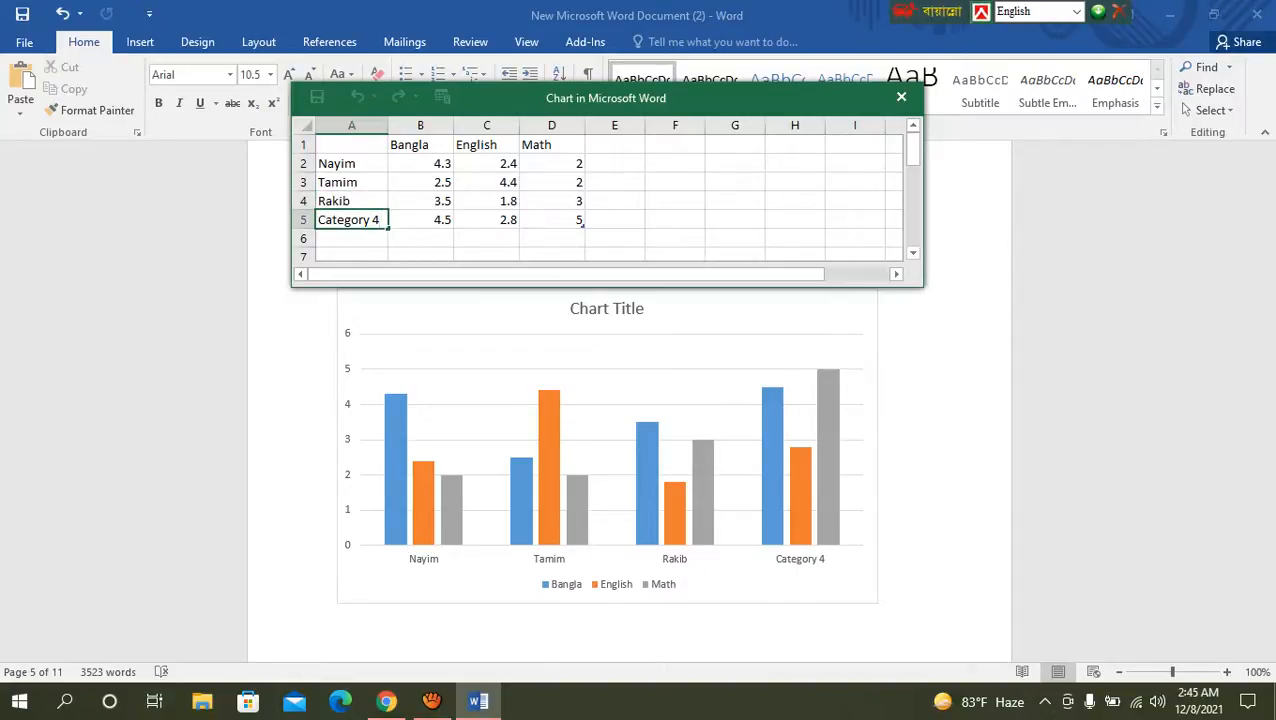
key(BackSpace)
key(BackSpace)
key(BackSpace)
key(BackSpace)
key(BackSpace)
key(BackSpace)
key(BackSpace)
key(BackSpace)
key(BackSpace)
key(BackSpace)
text(Shuvo)
click(936, 503)
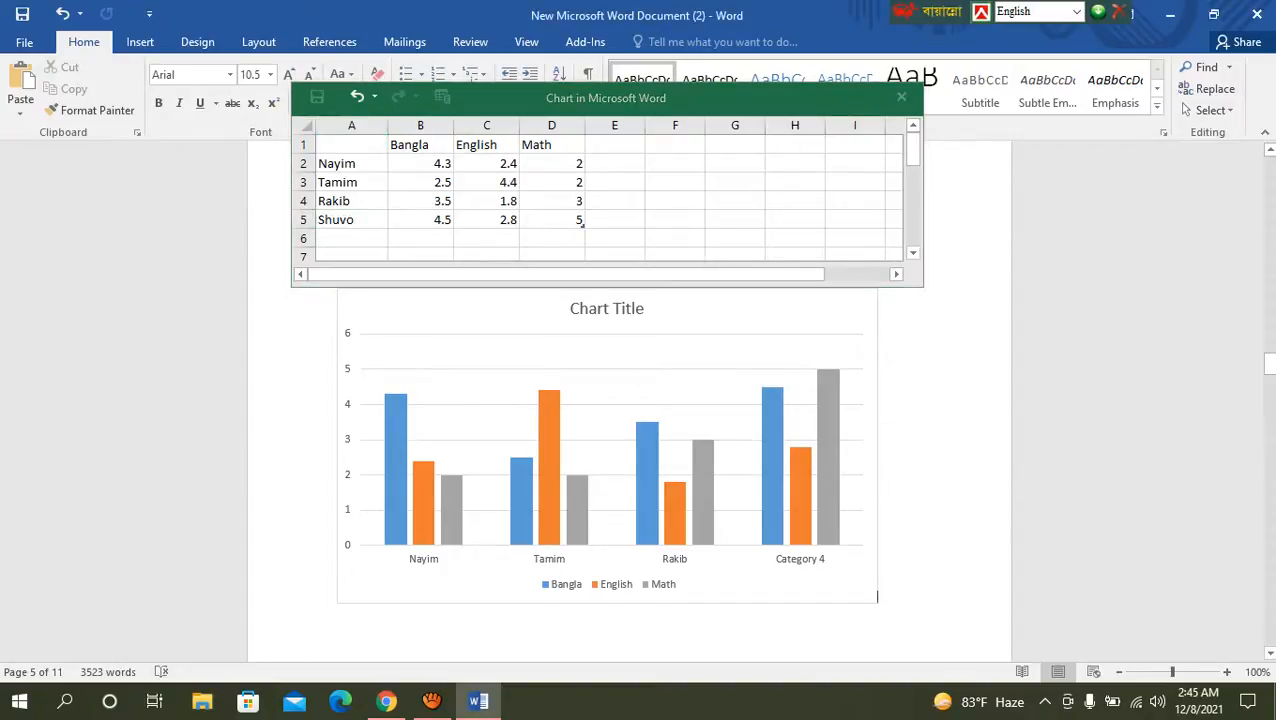
Step: Close the chart's data sheet
scroll(630, 450, down, 1)
scroll(630, 450, up, 2)
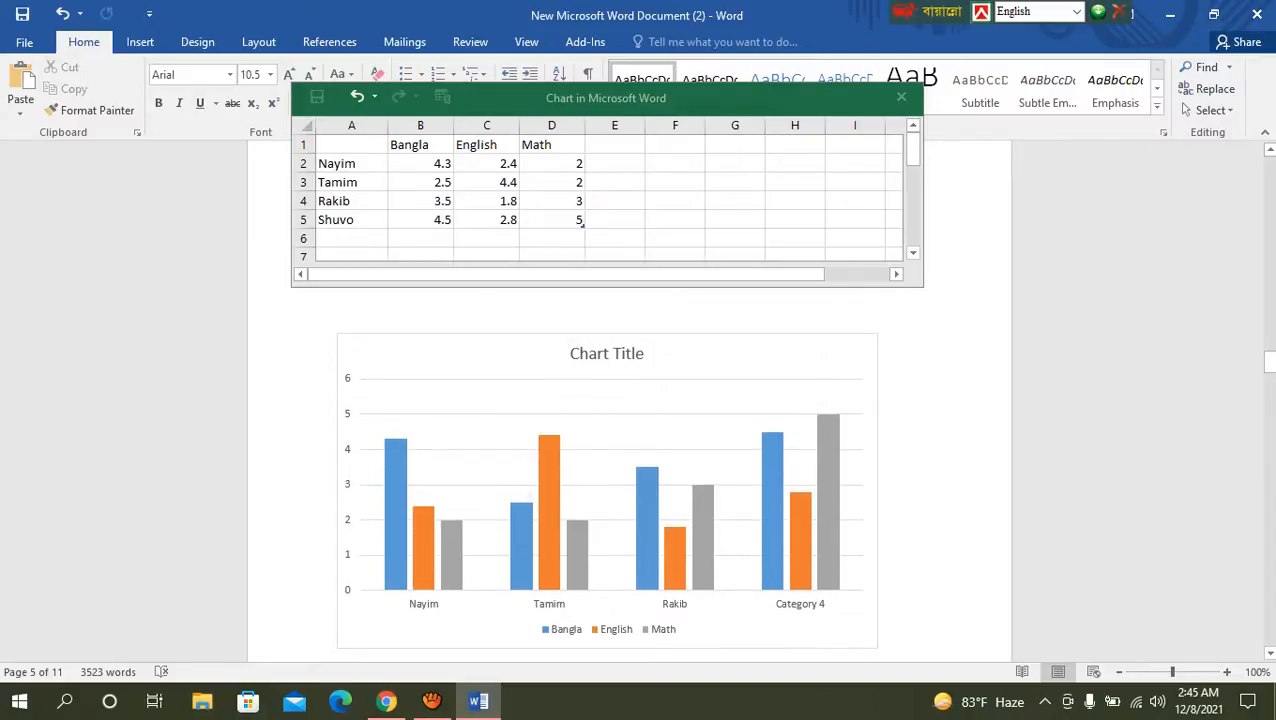
scroll(630, 470, down, 1)
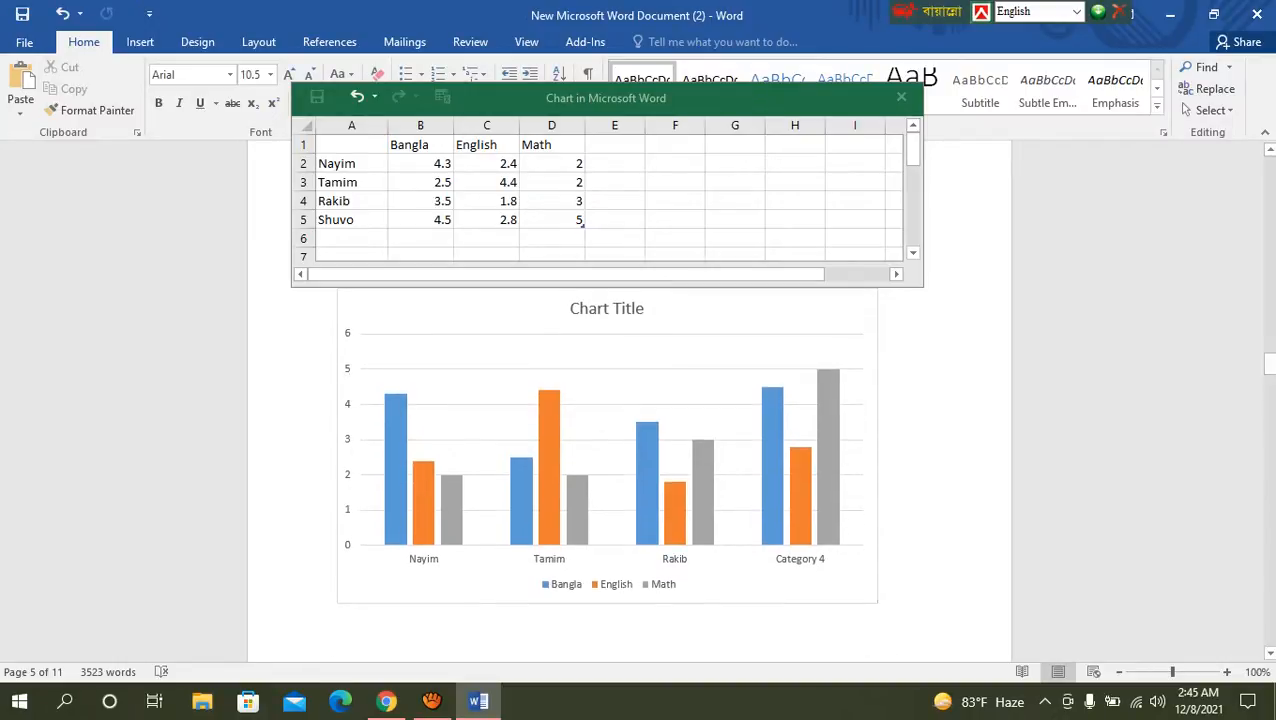
click(901, 97)
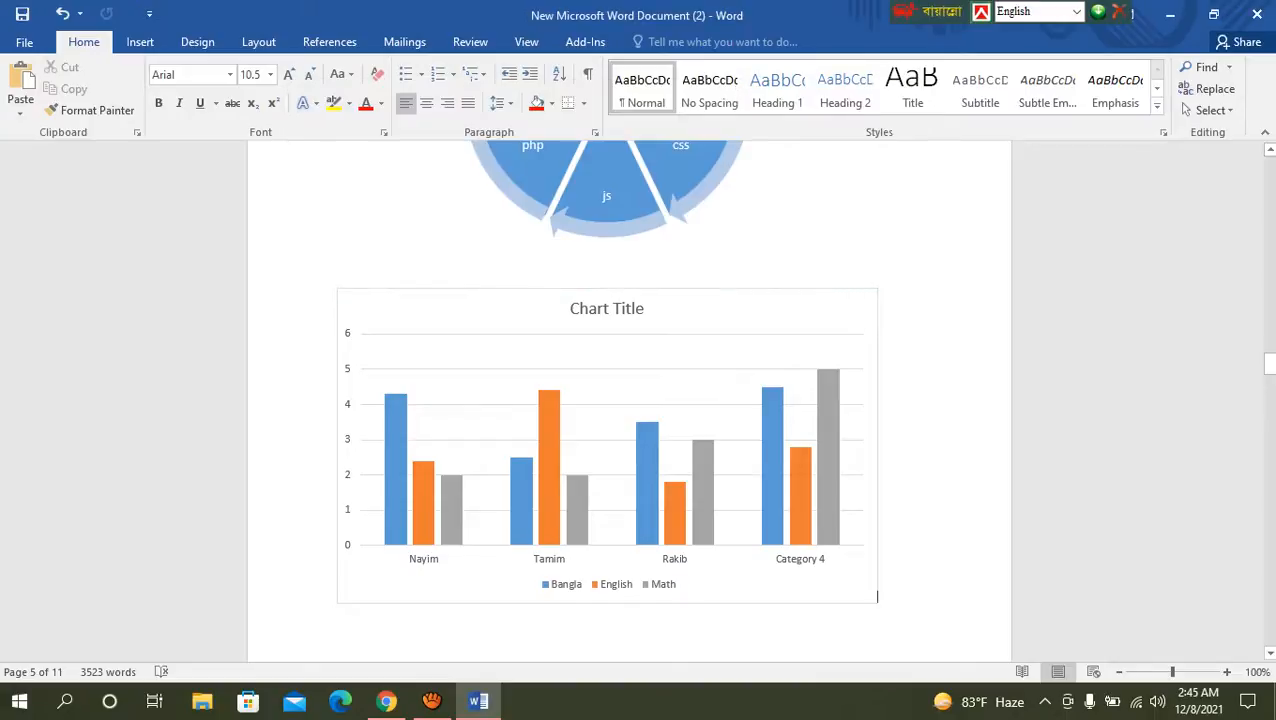
Step: Replace the placeholder title of the student marks chart with "Mark Sheet"
scroll(630, 450, up, 2)
click(607, 398)
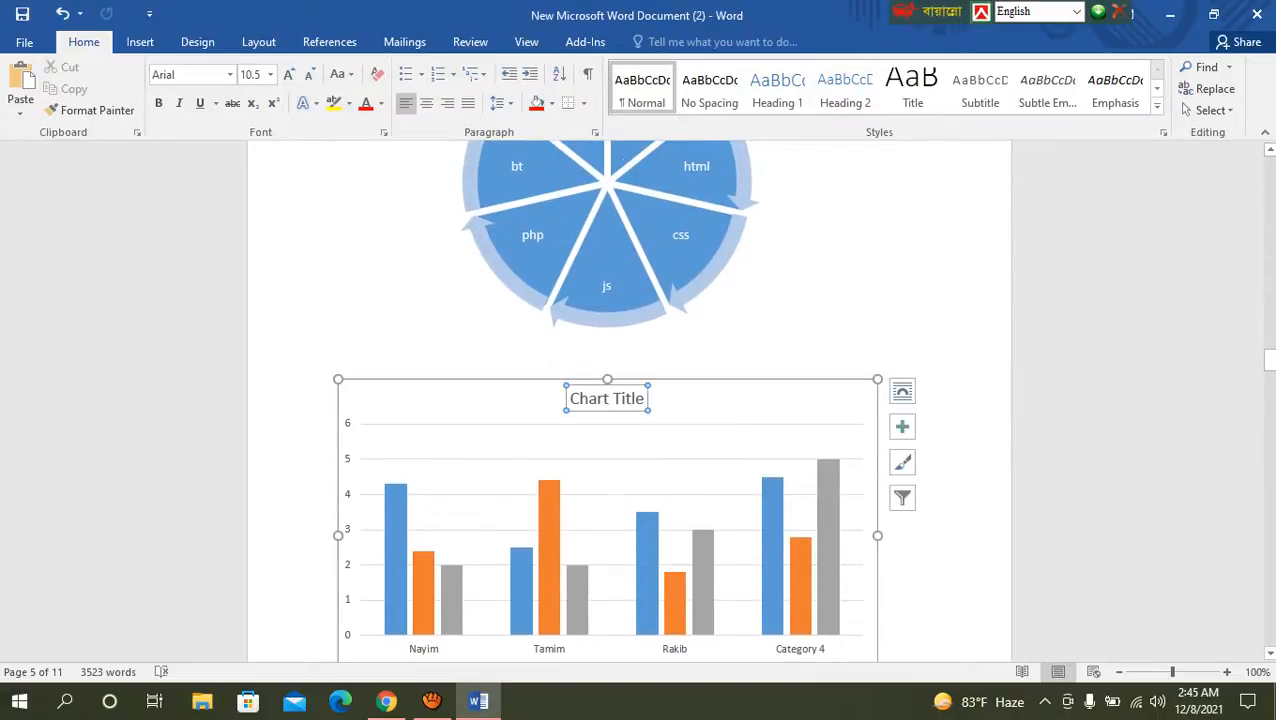
double_click(607, 398)
click(600, 398)
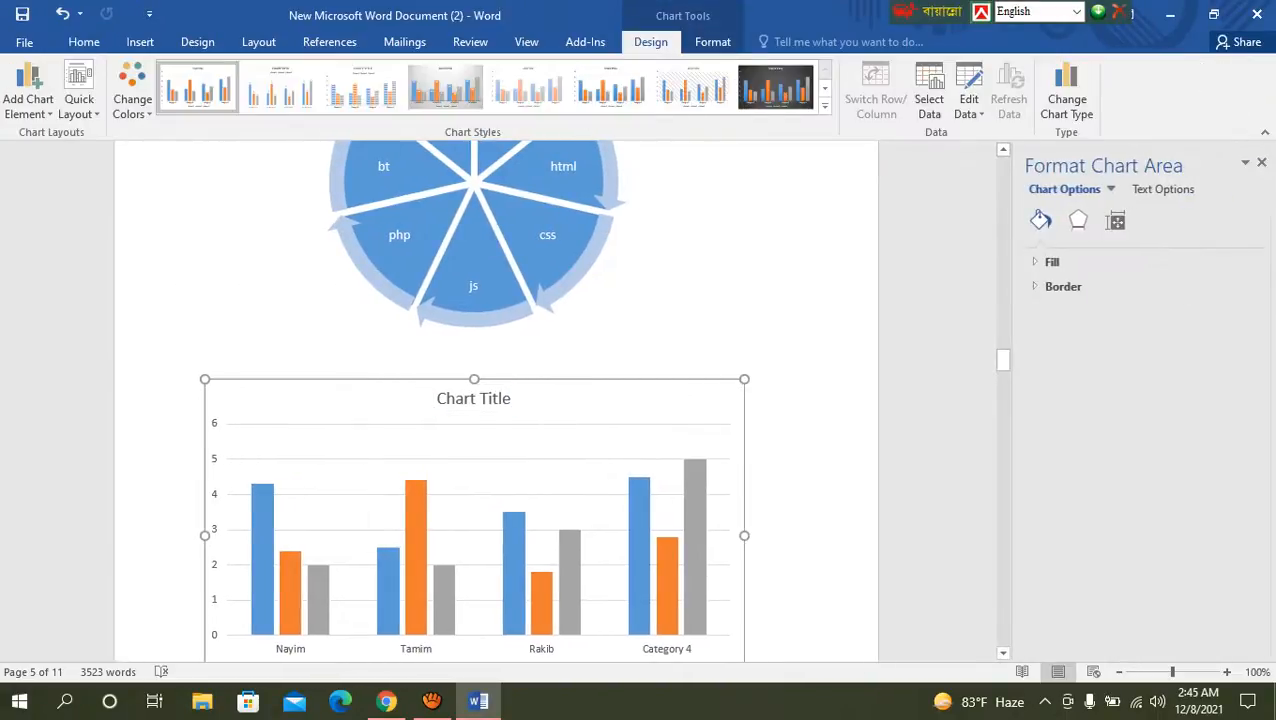
click(474, 398)
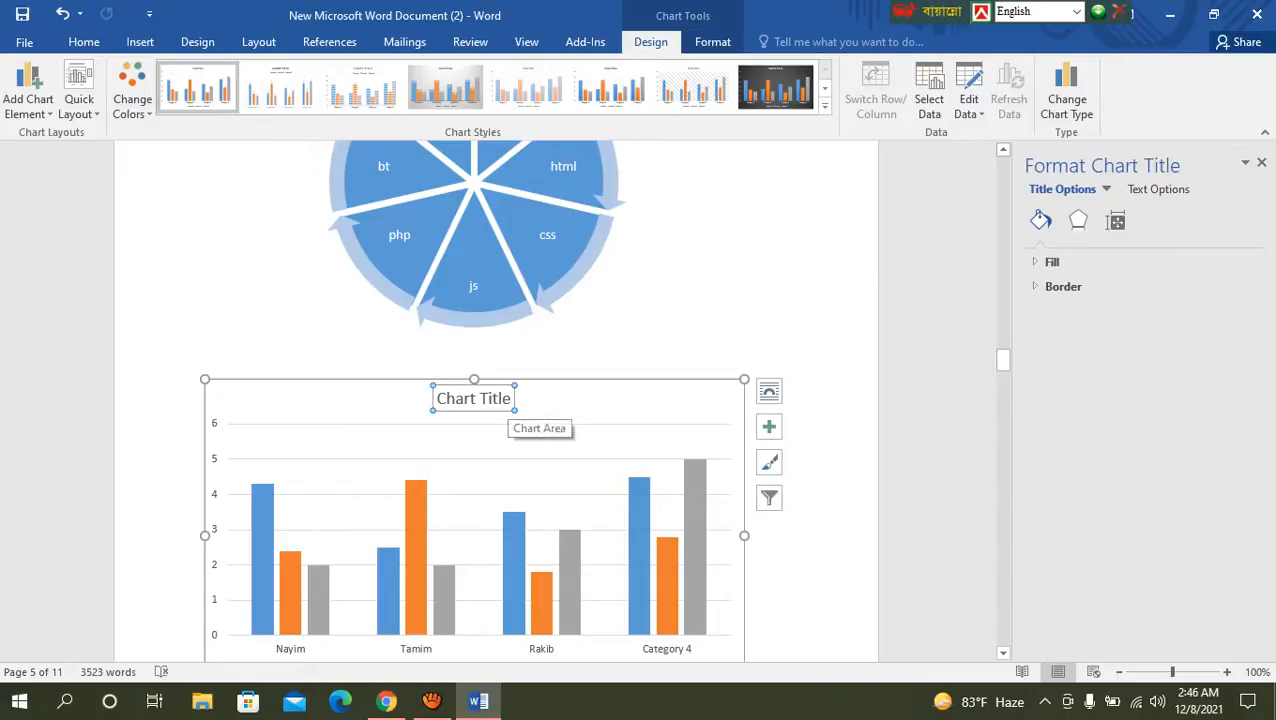
double_click(494, 398)
click(511, 398)
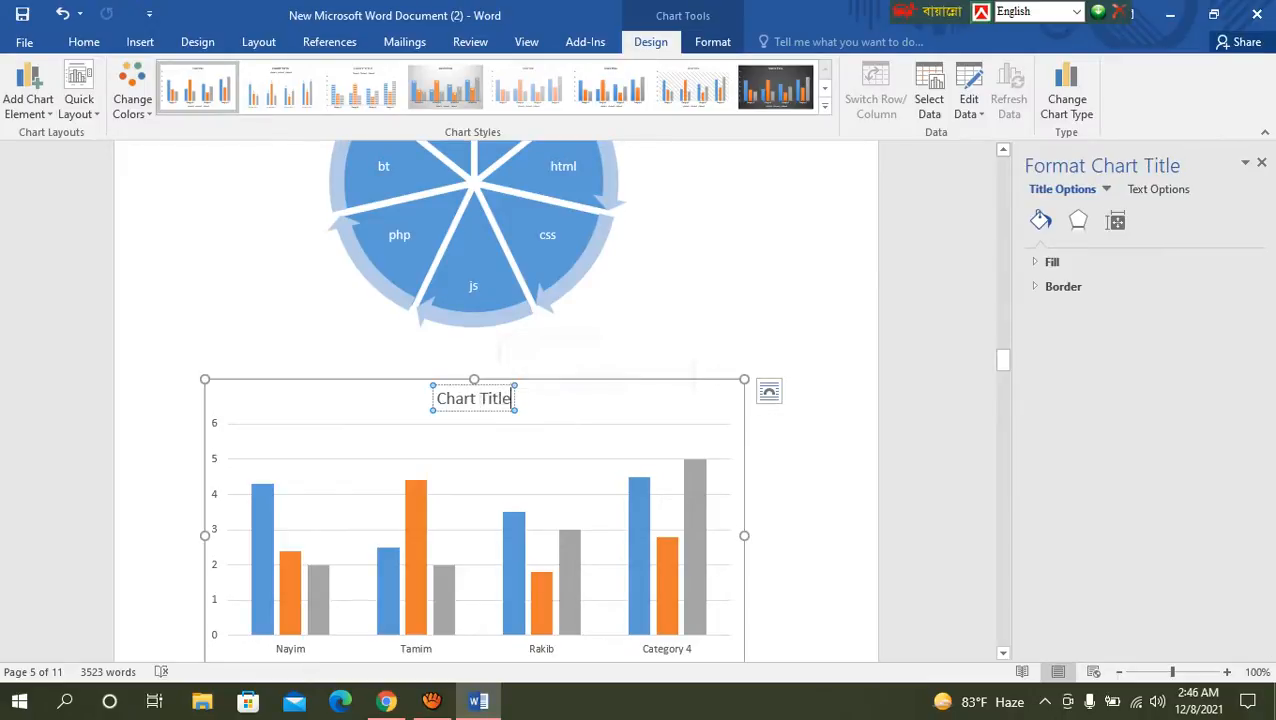
key(BackSpace)
key(BackSpace)
key(BackSpace)
key(BackSpace)
key(BackSpace)
key(BackSpace)
key(BackSpace)
key(BackSpace)
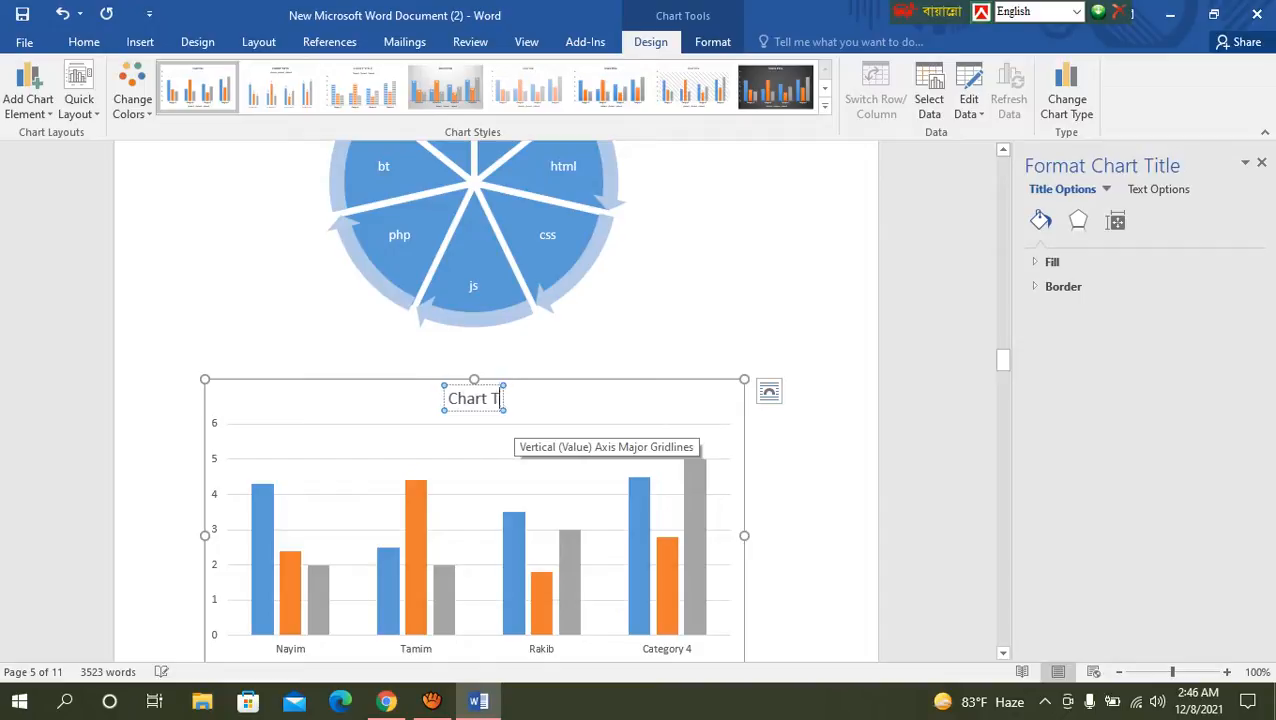
key(BackSpace)
key(BackSpace)
key(BackSpace)
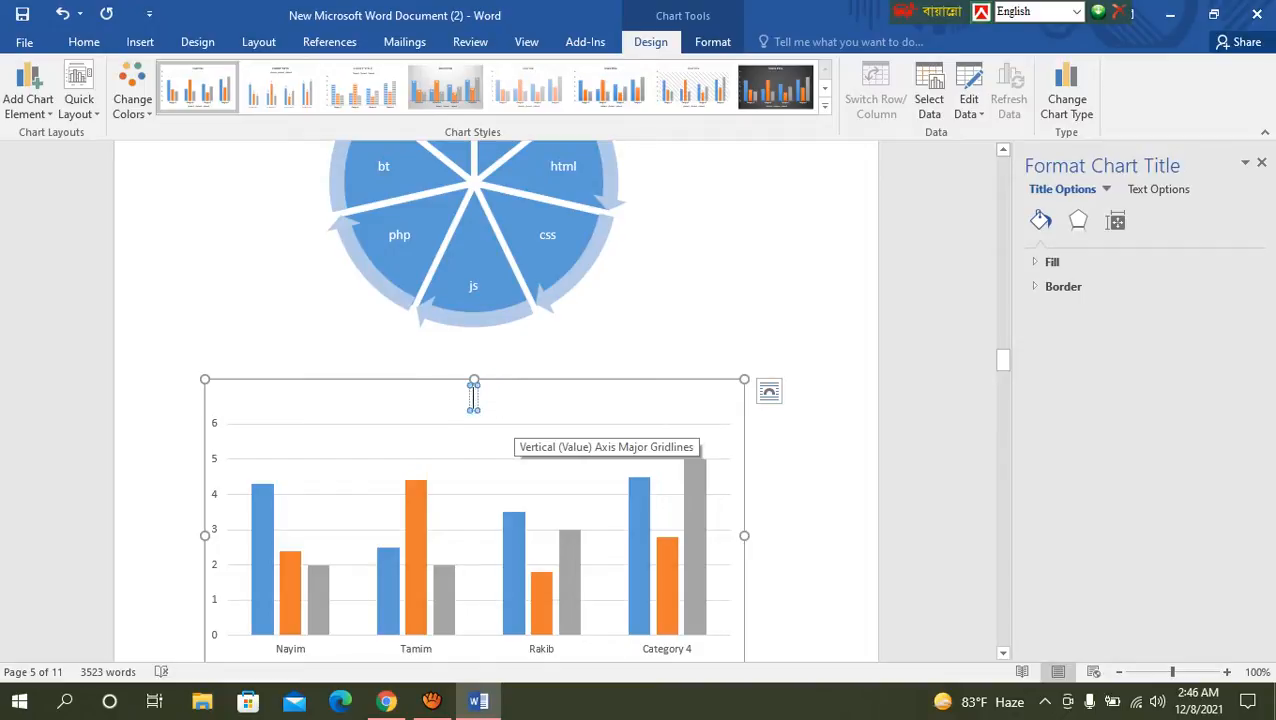
text(Ma)
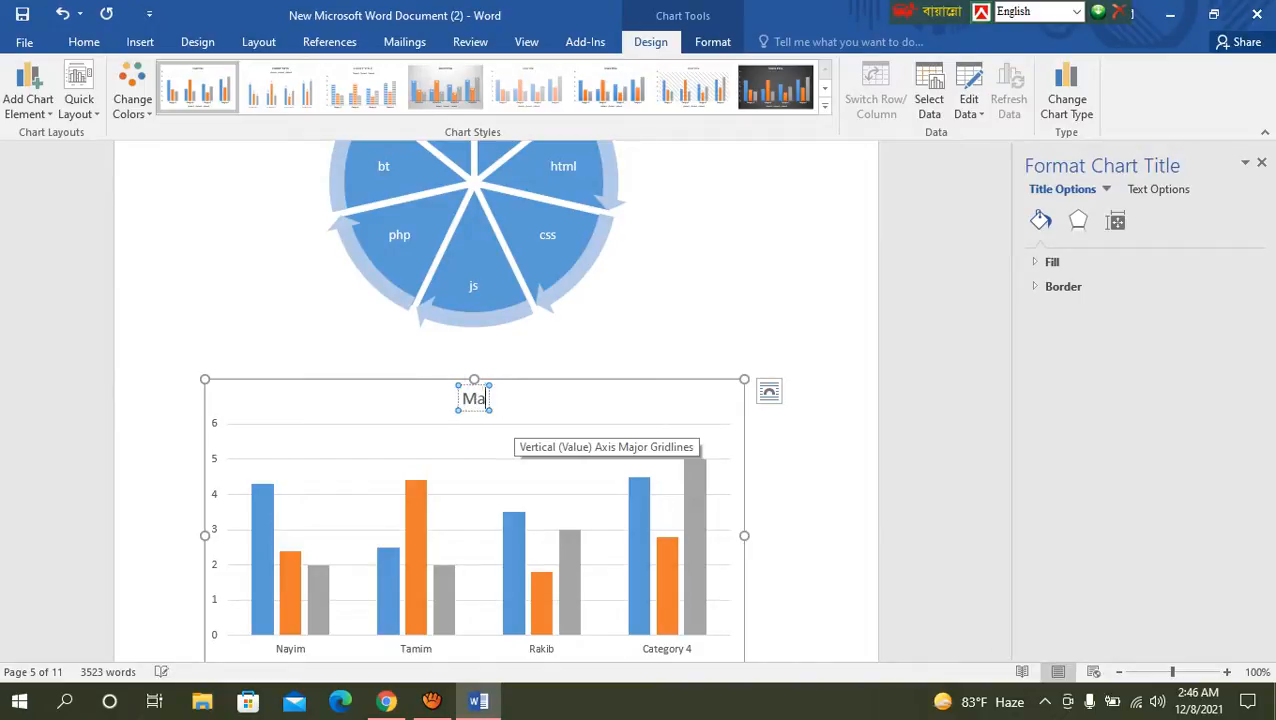
text(rk S)
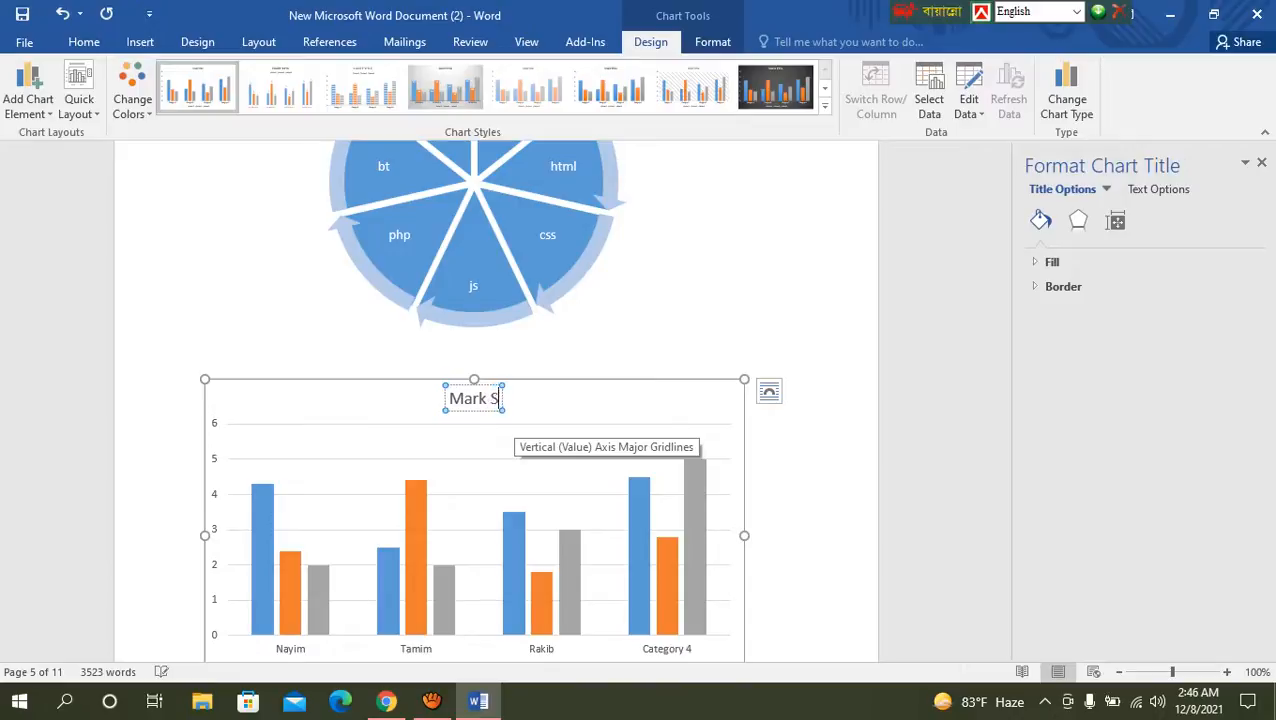
text(hee)
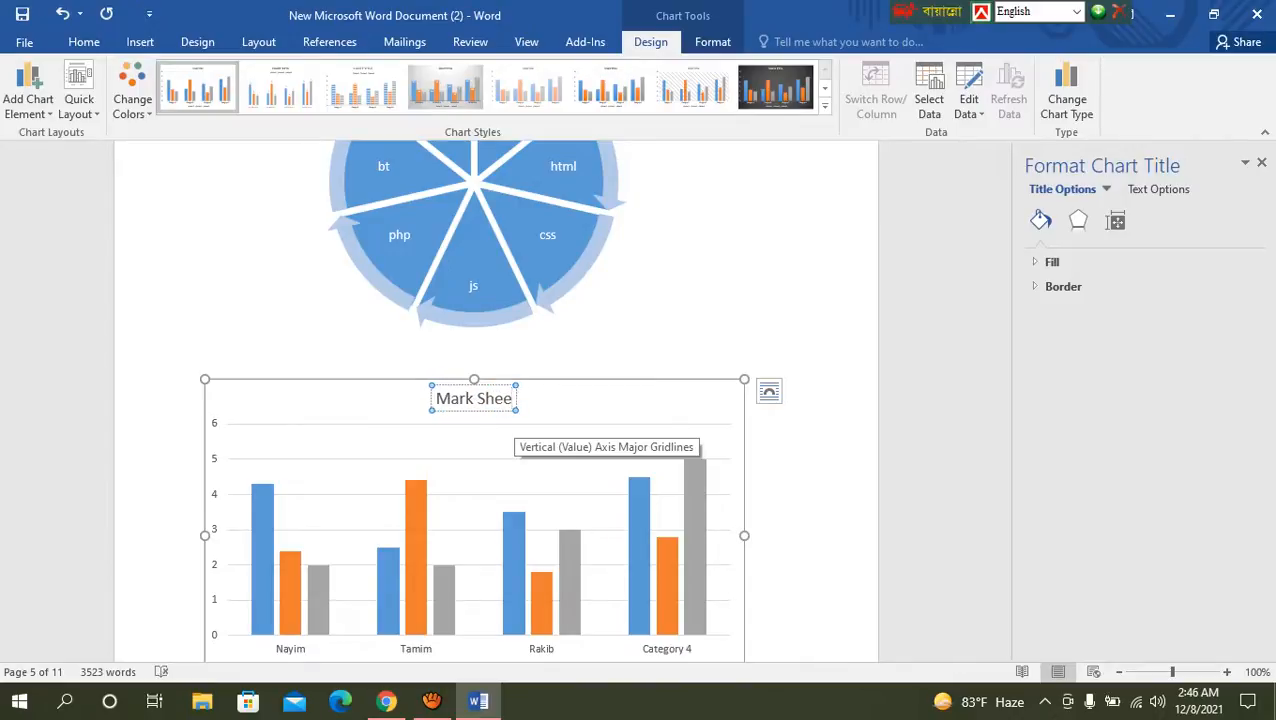
text(t)
Step: Examine the series and categories in the chart's filter options, and close the formatting pane
scroll(474, 400, down, 2)
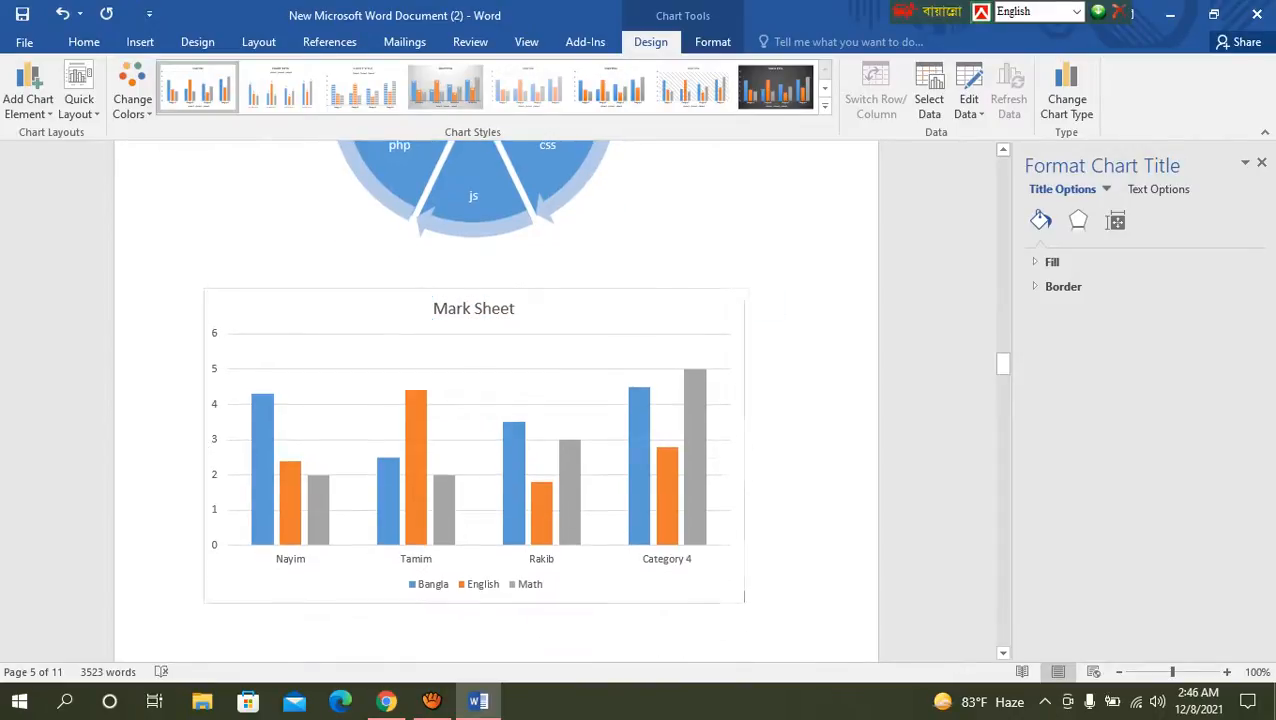
click(600, 404)
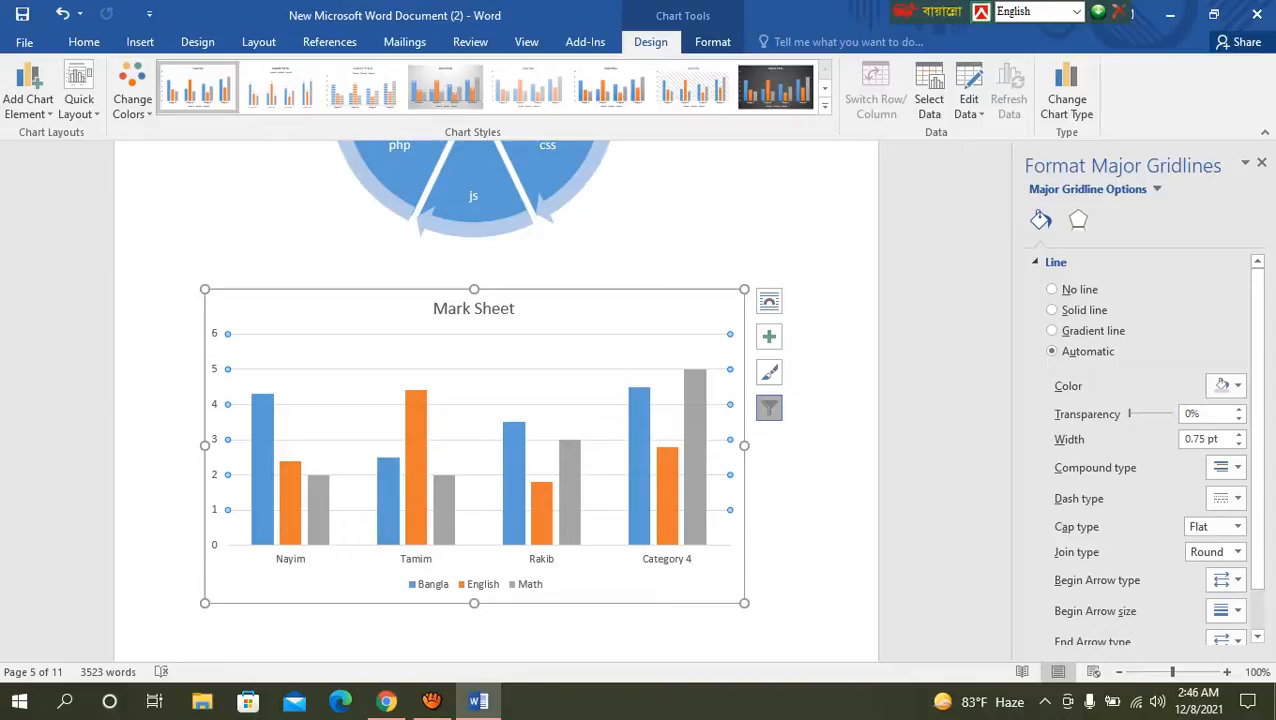
click(769, 408)
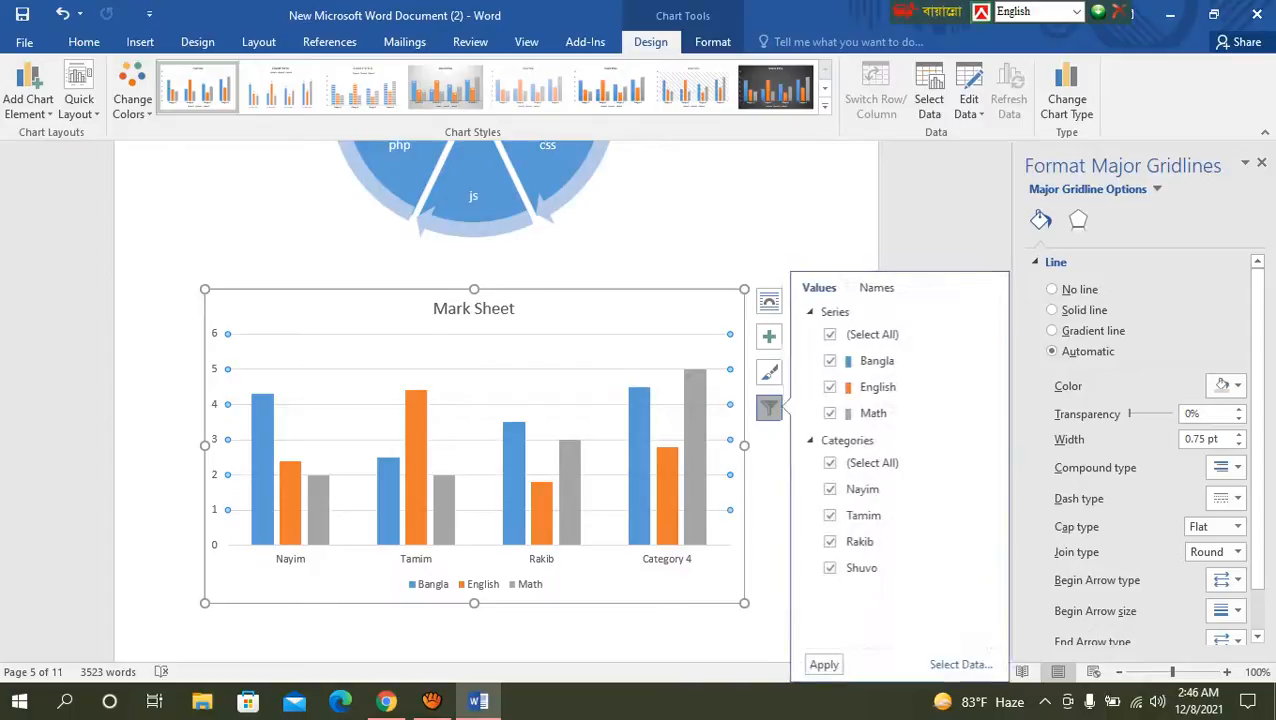
scroll(1140, 450, down, 1)
click(778, 500)
click(740, 391)
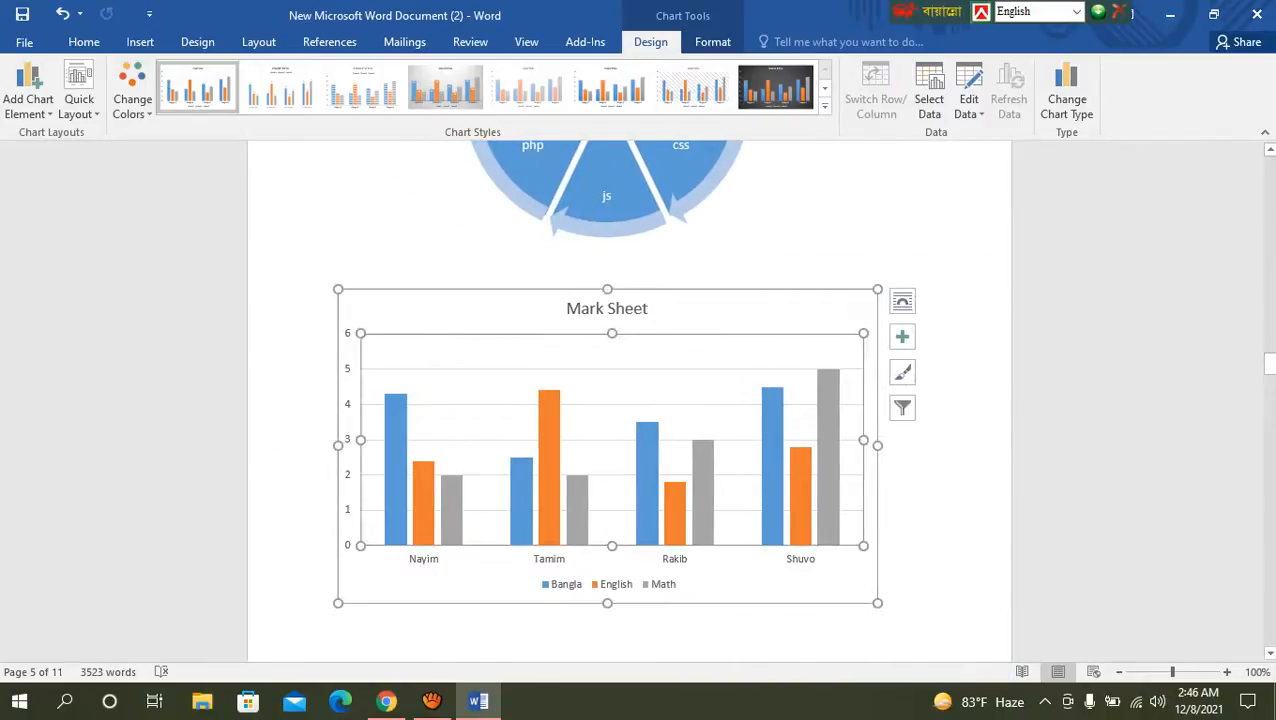
click(902, 408)
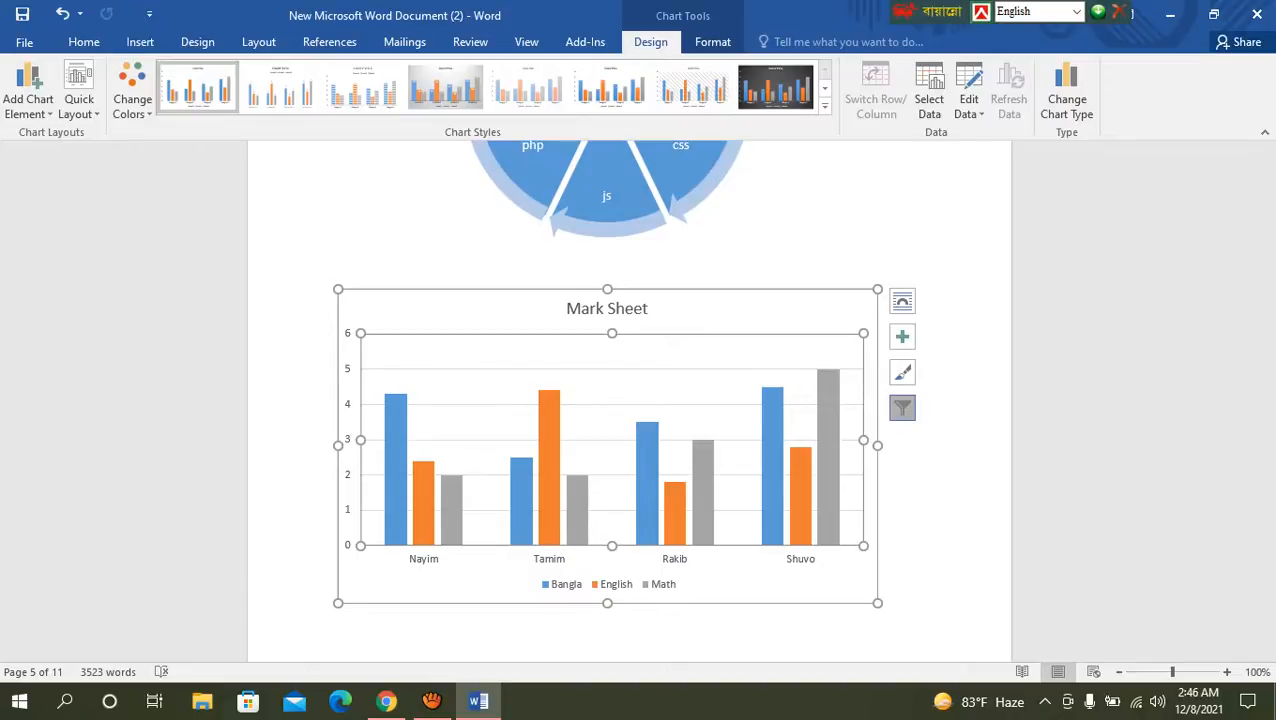
click(902, 408)
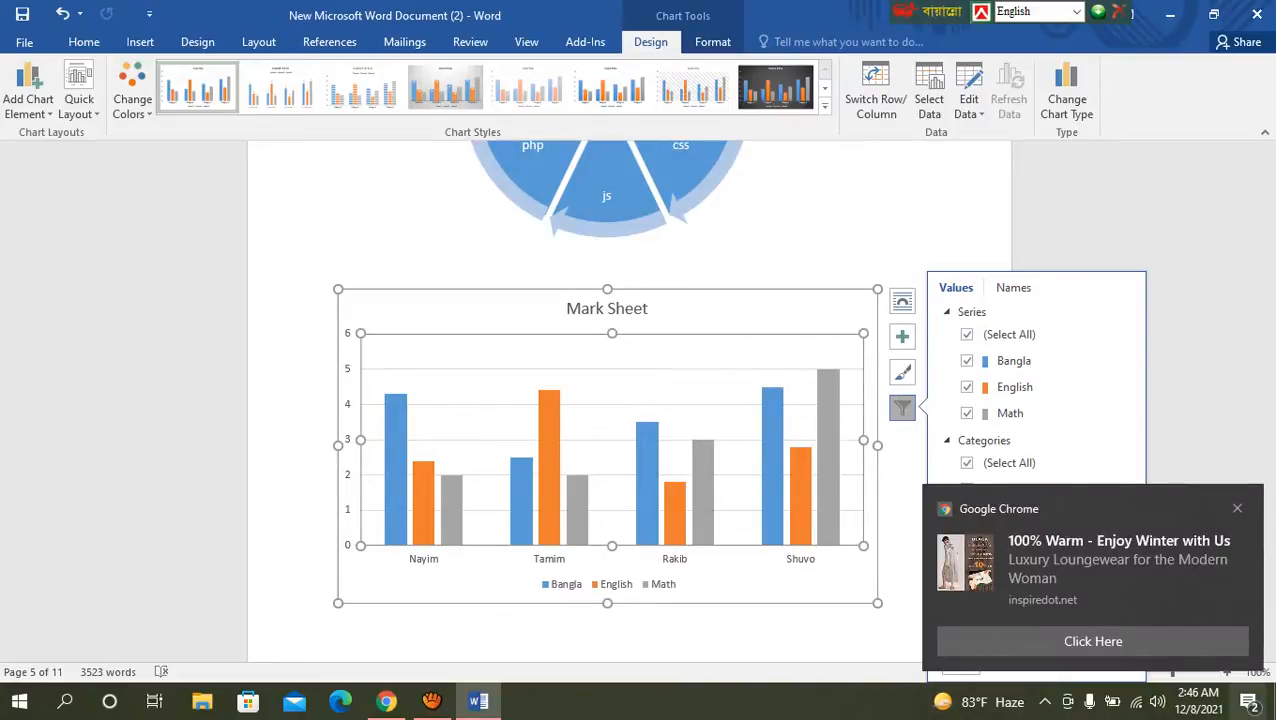
Step: Clear the Windows notifications and open the list of Wi-Fi networks
click(1248, 702)
click(1245, 78)
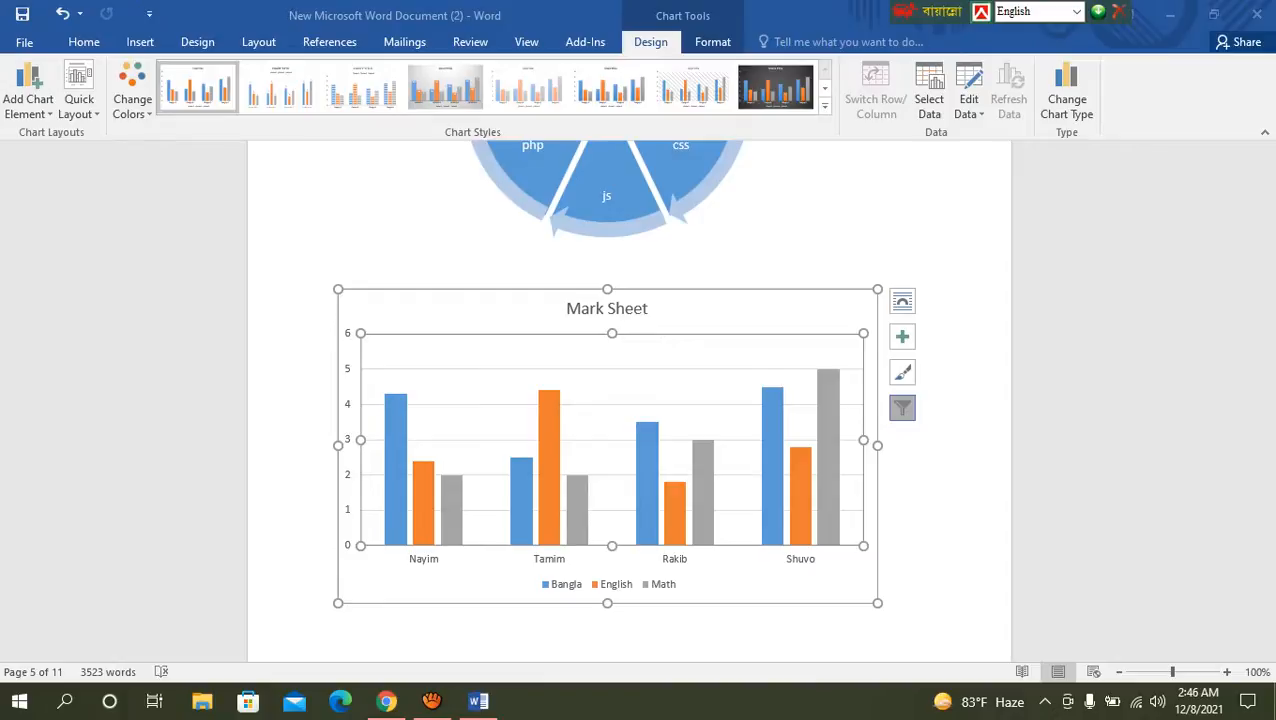
click(1134, 702)
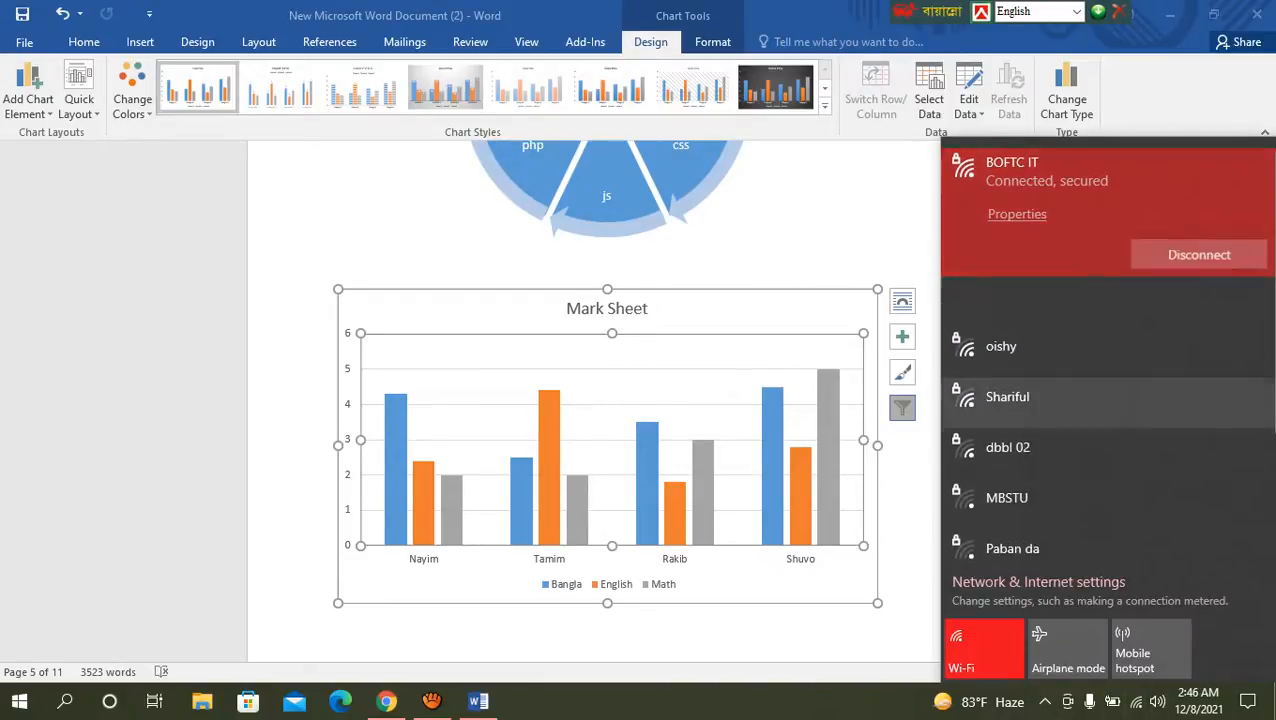
click(902, 408)
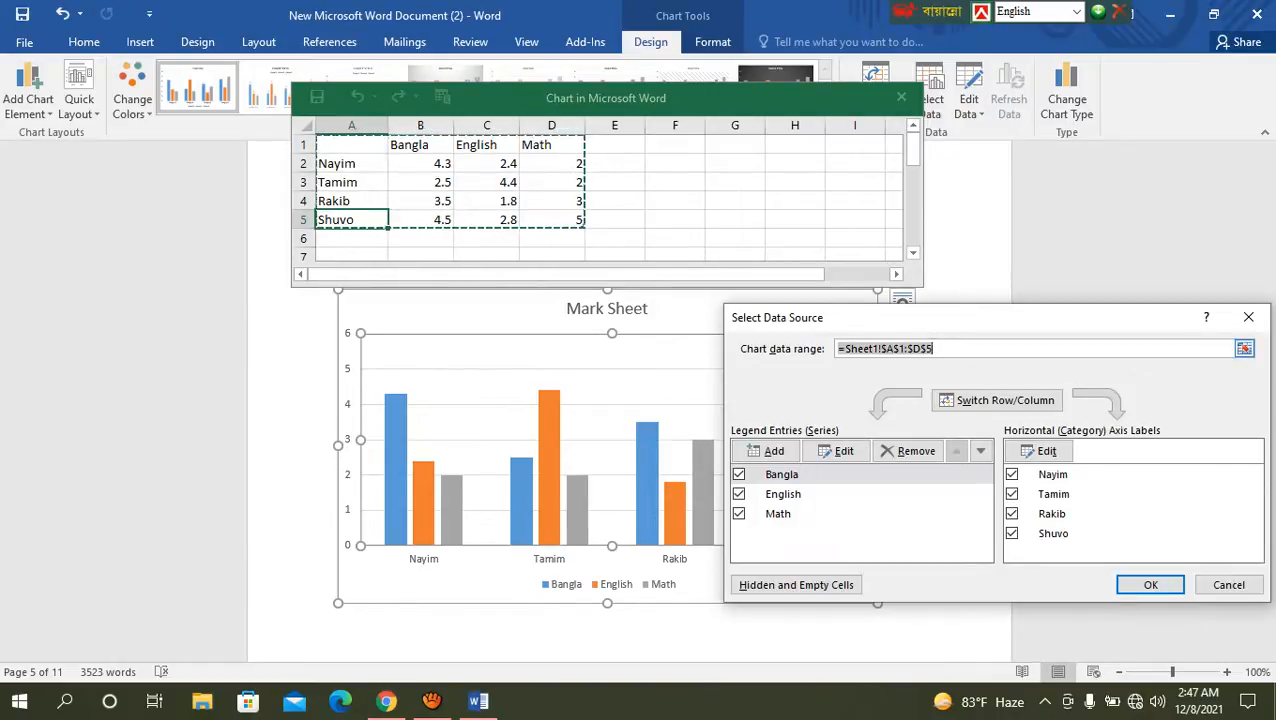
click(1244, 348)
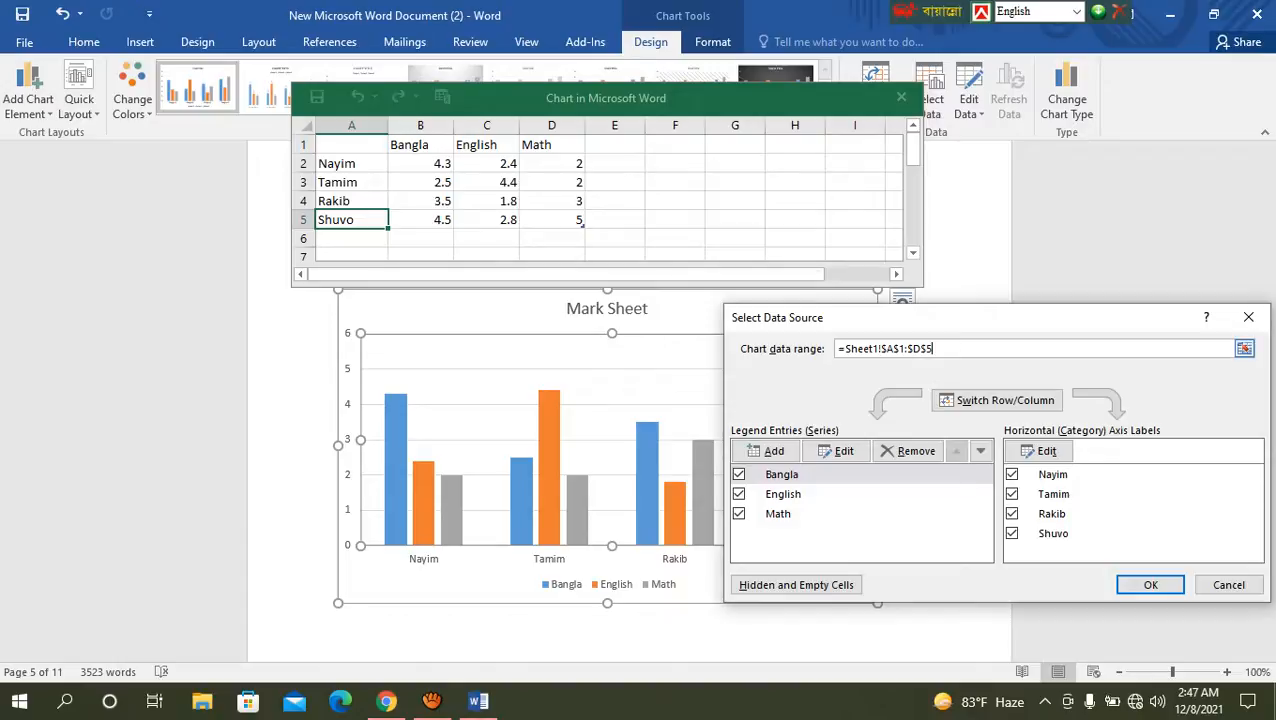
key(BackSpace)
key(BackSpace)
key(BackSpace)
text(5)
click(1229, 585)
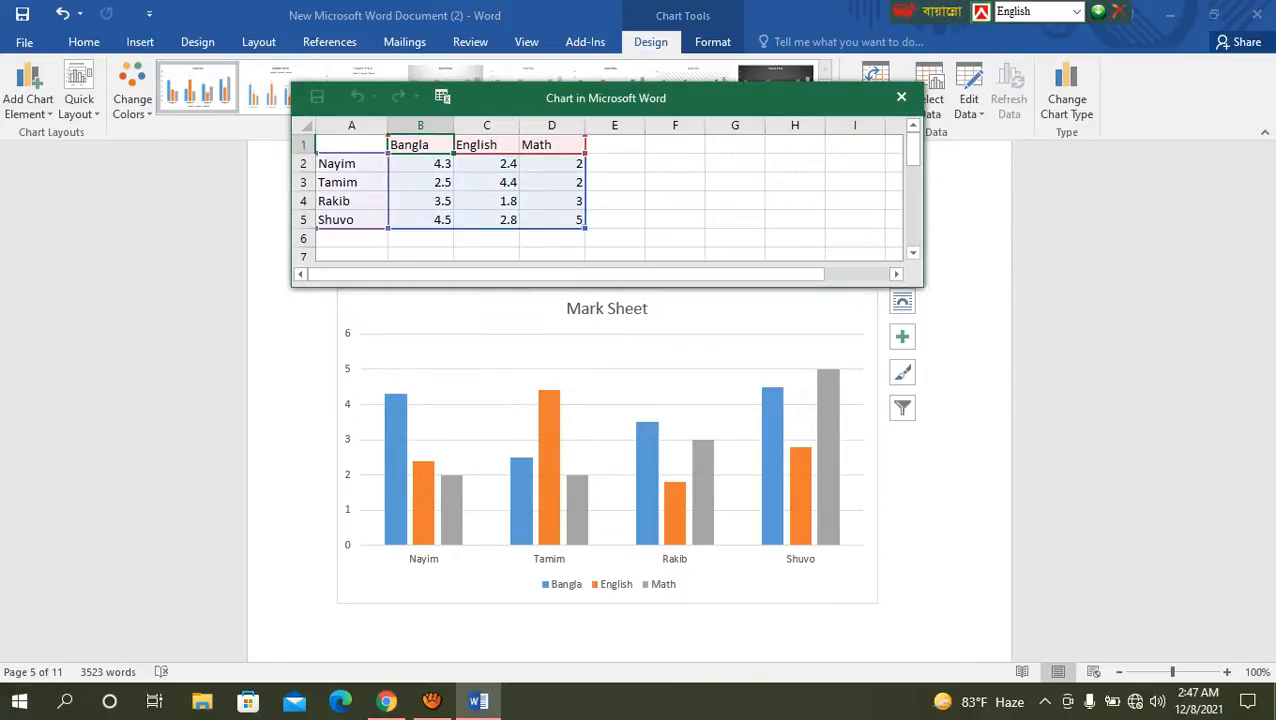
click(901, 97)
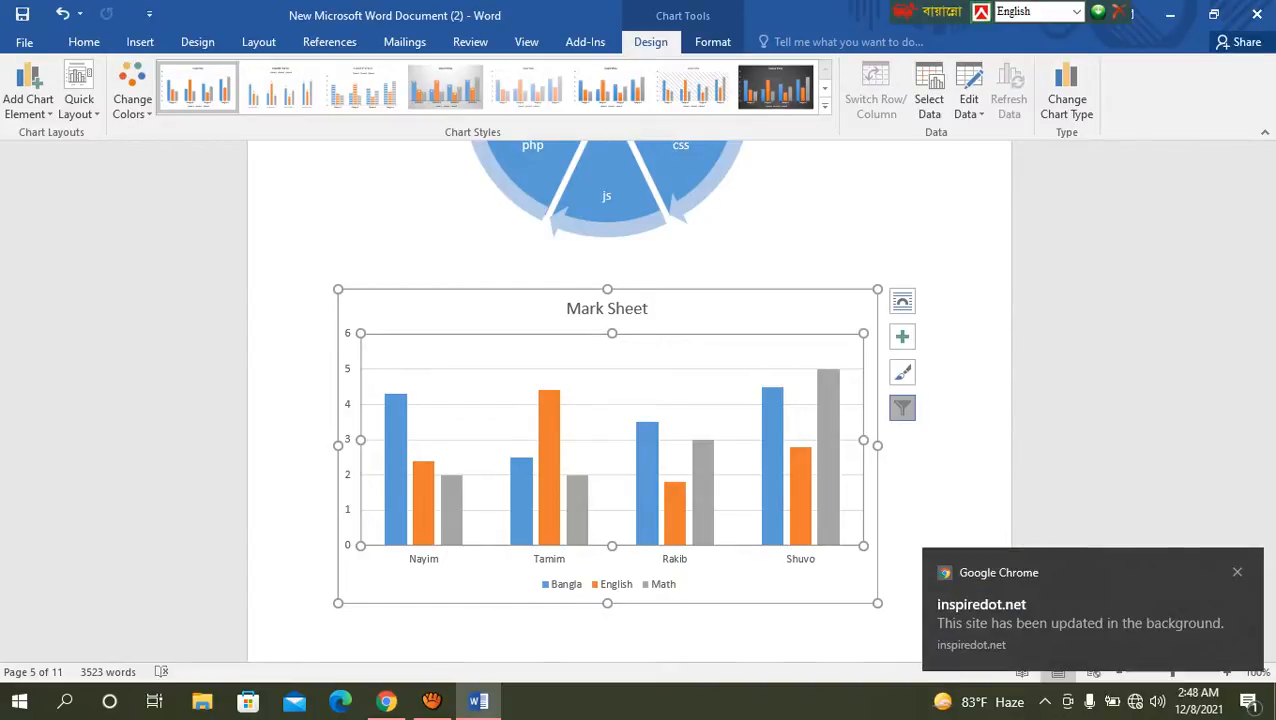
Step: Dismiss the browser notification and look over the chart's filter options again
click(902, 408)
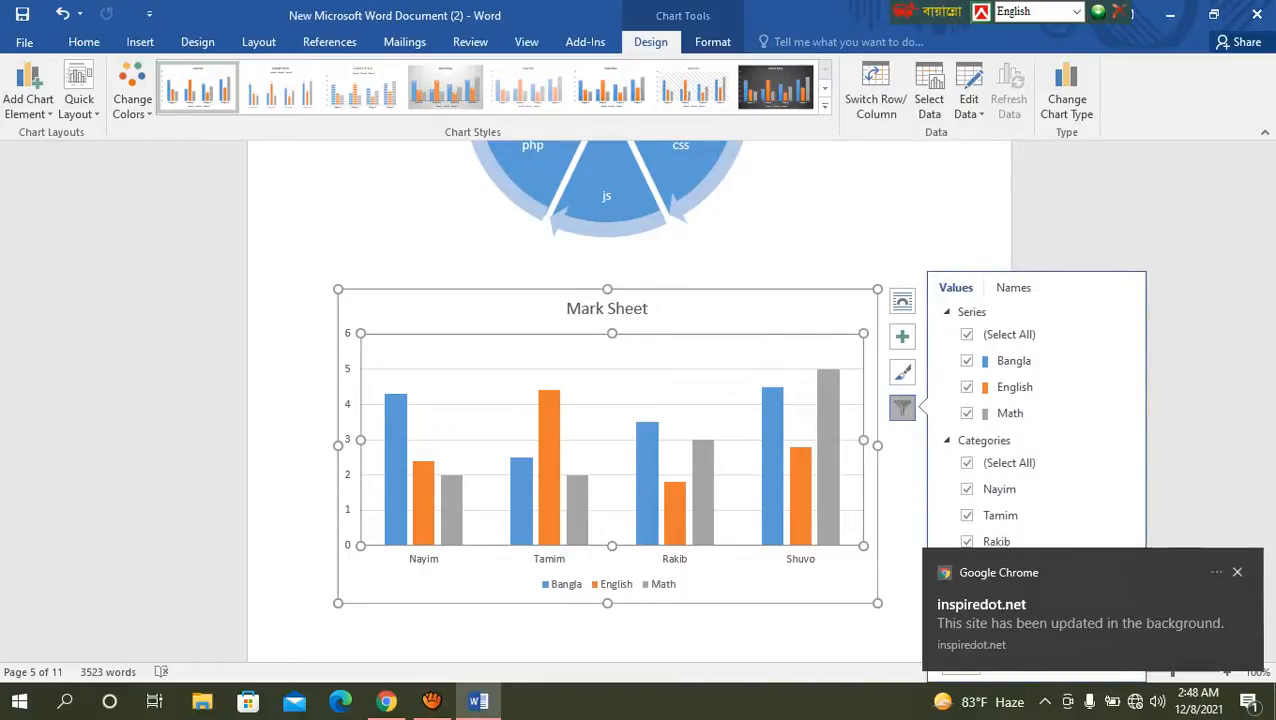
click(1237, 572)
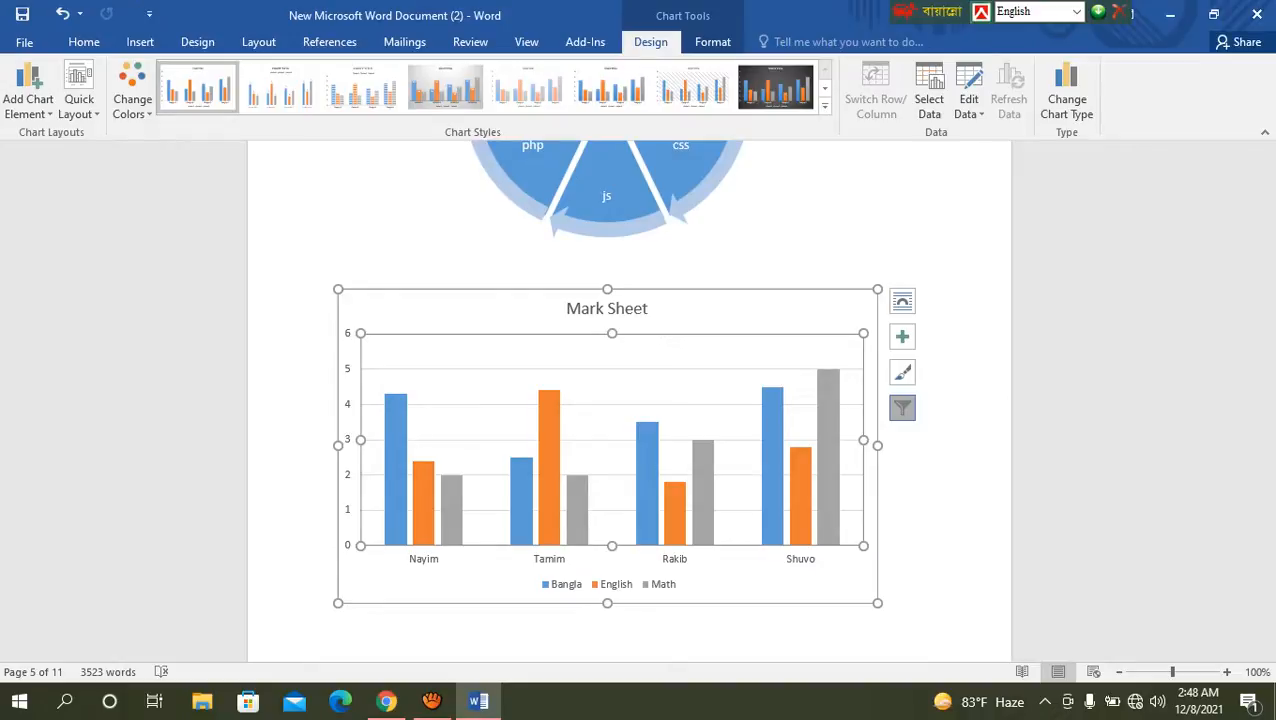
click(902, 408)
click(902, 408)
click(902, 408)
click(902, 408)
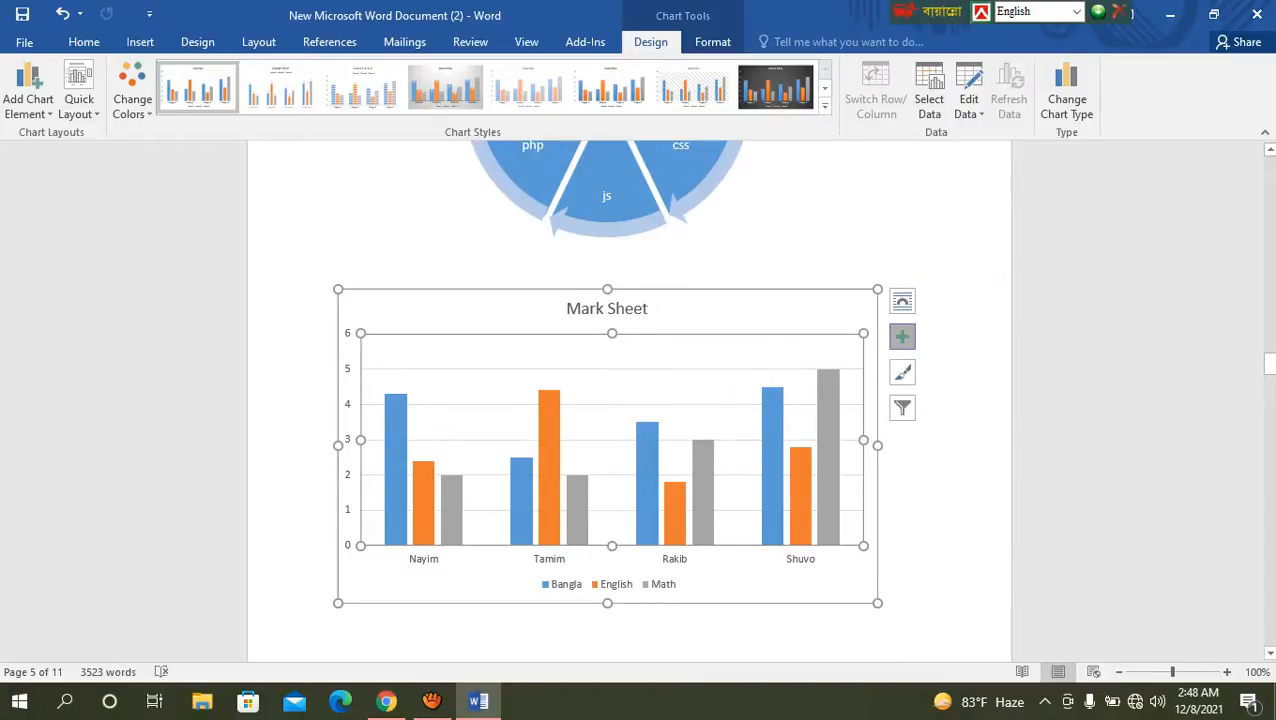
Step: Add data labels and a data table to the Mark Sheet chart, trying out and removing axis titles and error bars
click(902, 337)
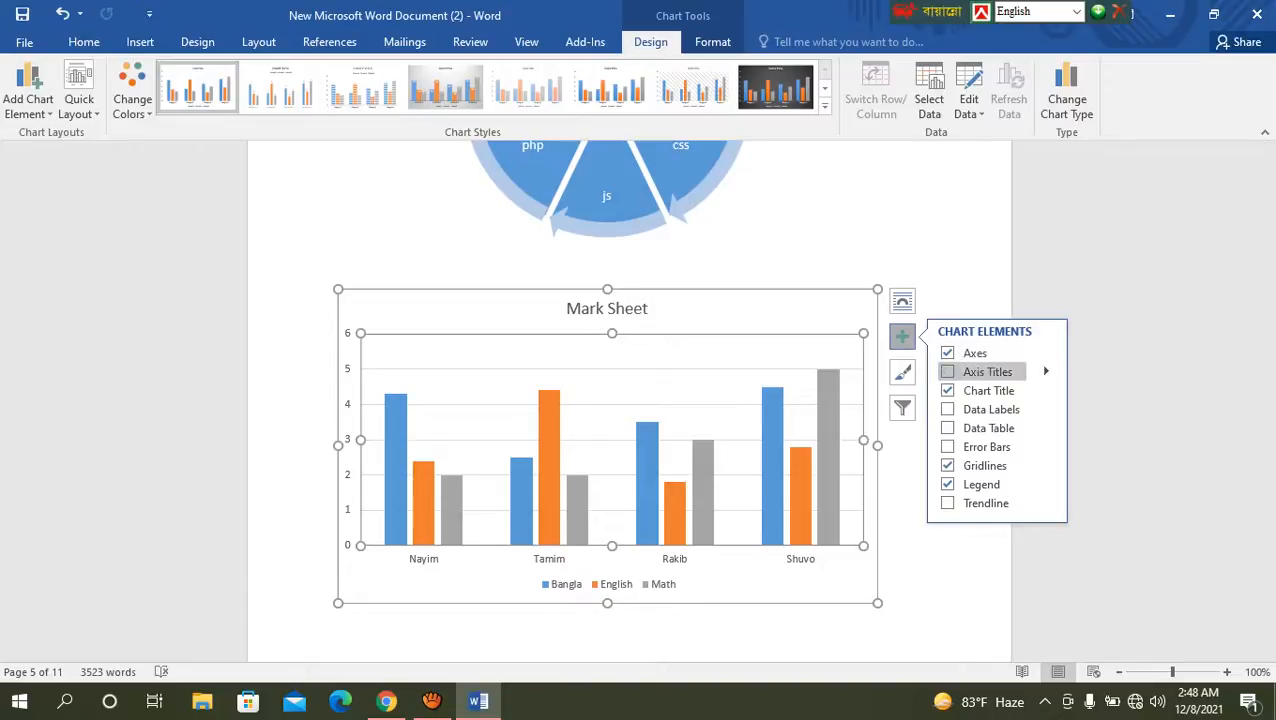
click(947, 371)
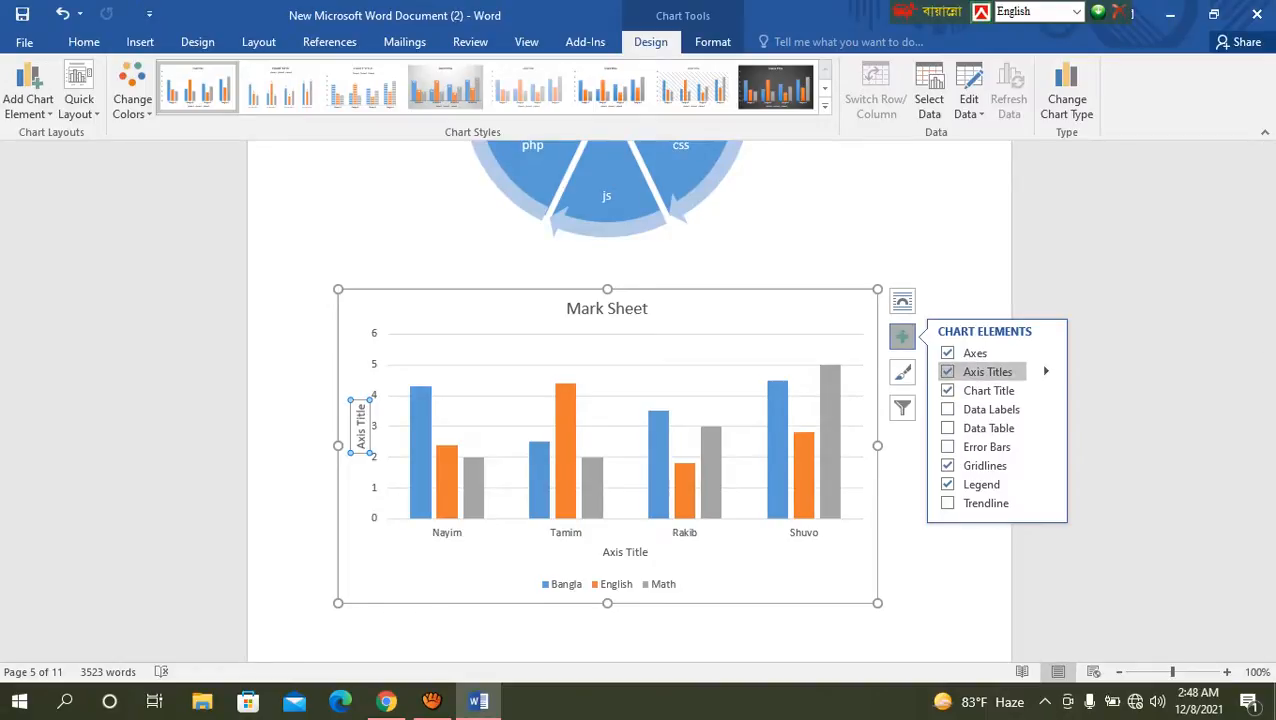
click(947, 371)
click(947, 409)
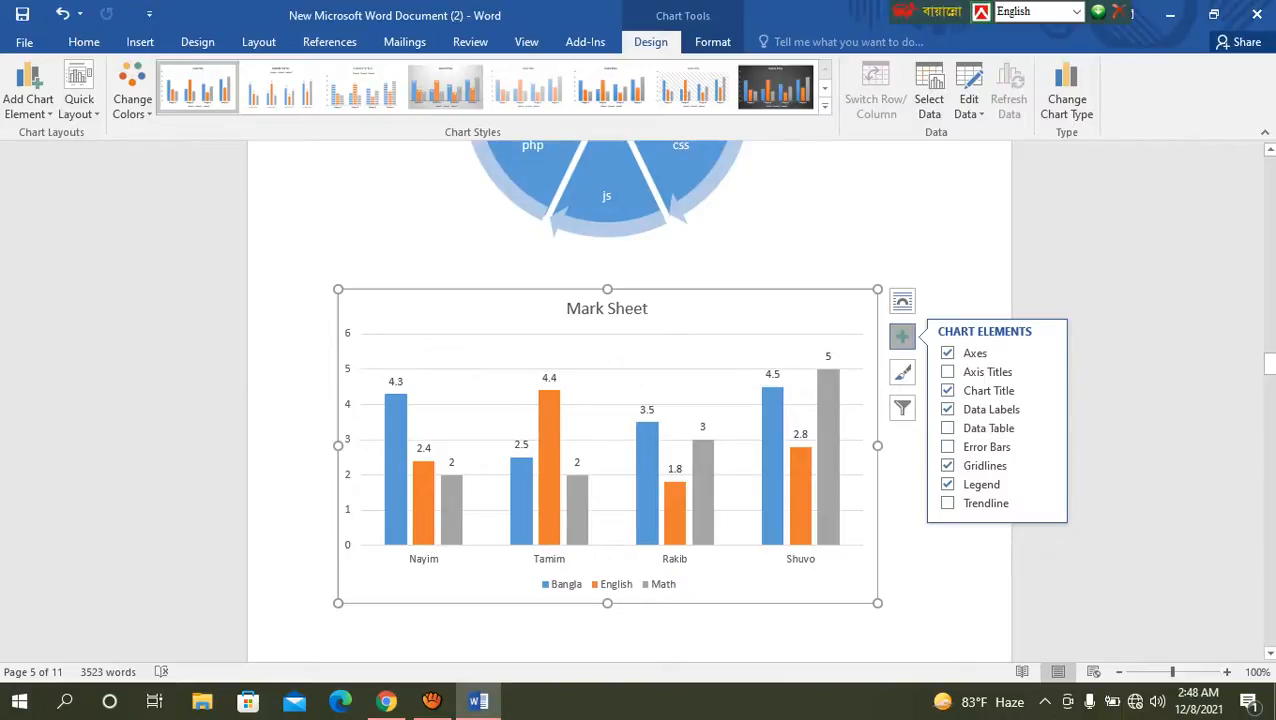
click(947, 428)
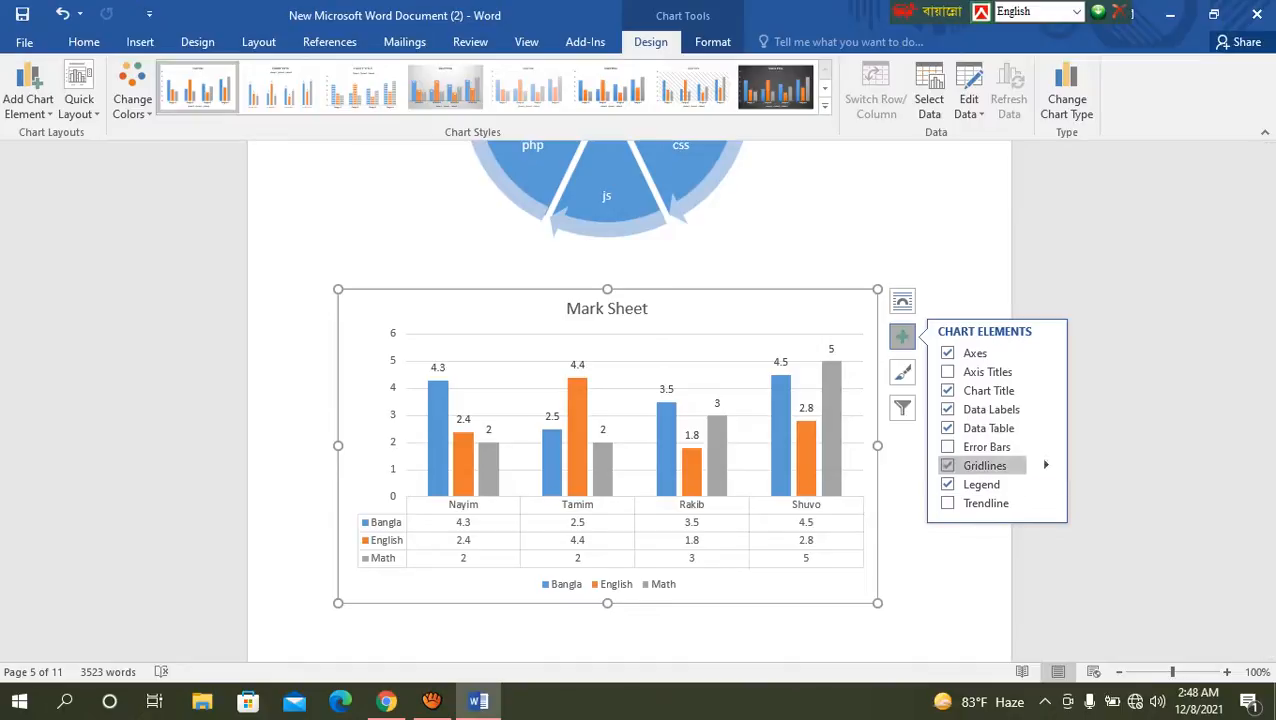
click(947, 447)
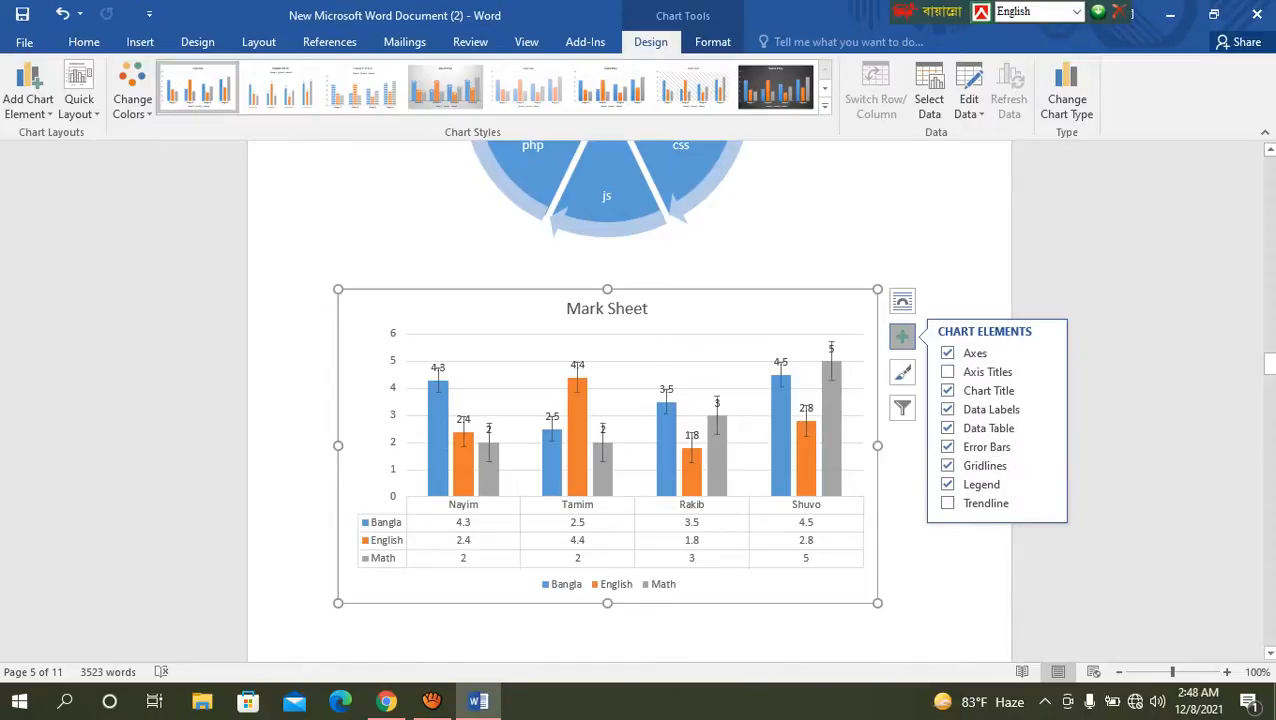
click(947, 447)
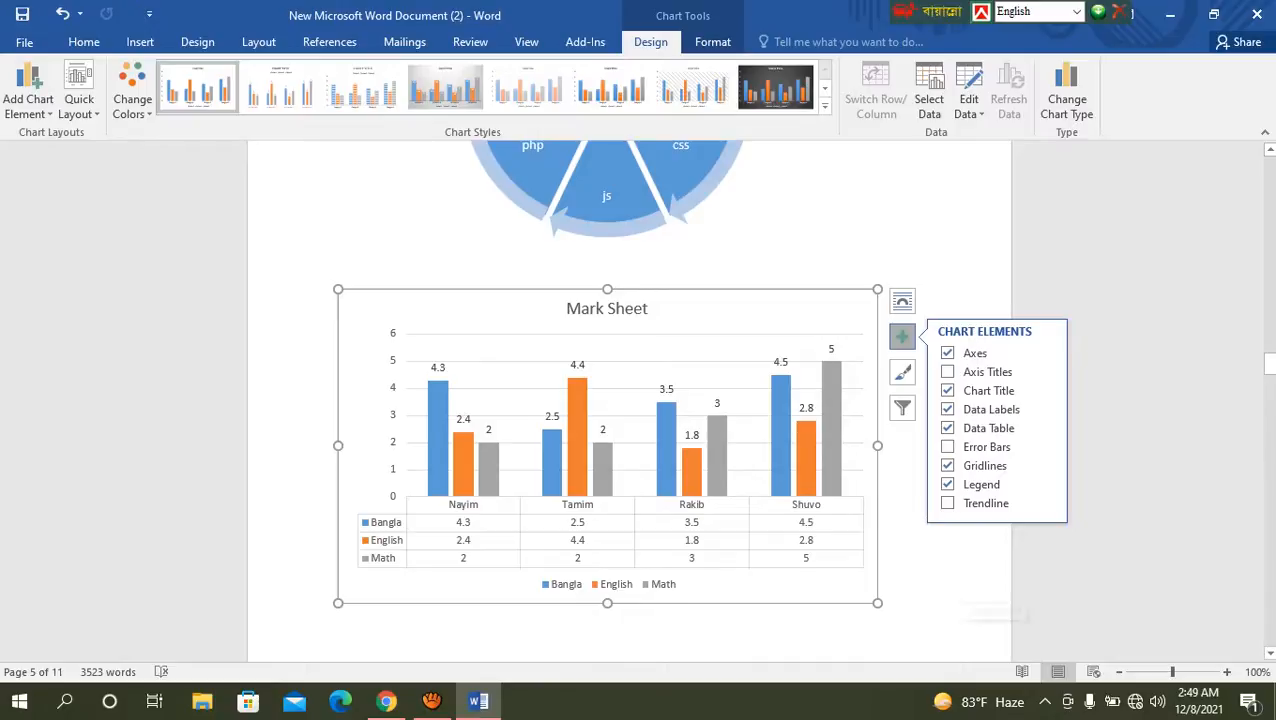
click(975, 597)
Step: Apply the dark chart Style 12 to the Mark Sheet chart and deselect it
click(742, 385)
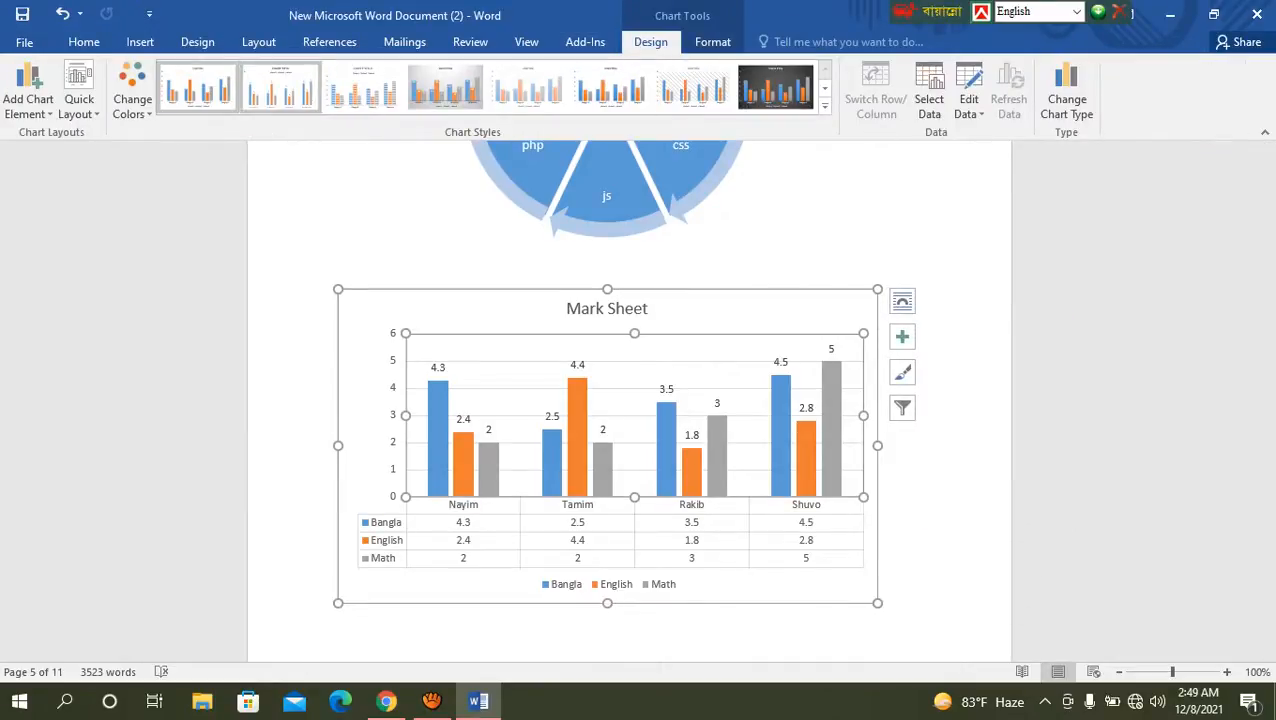
click(825, 104)
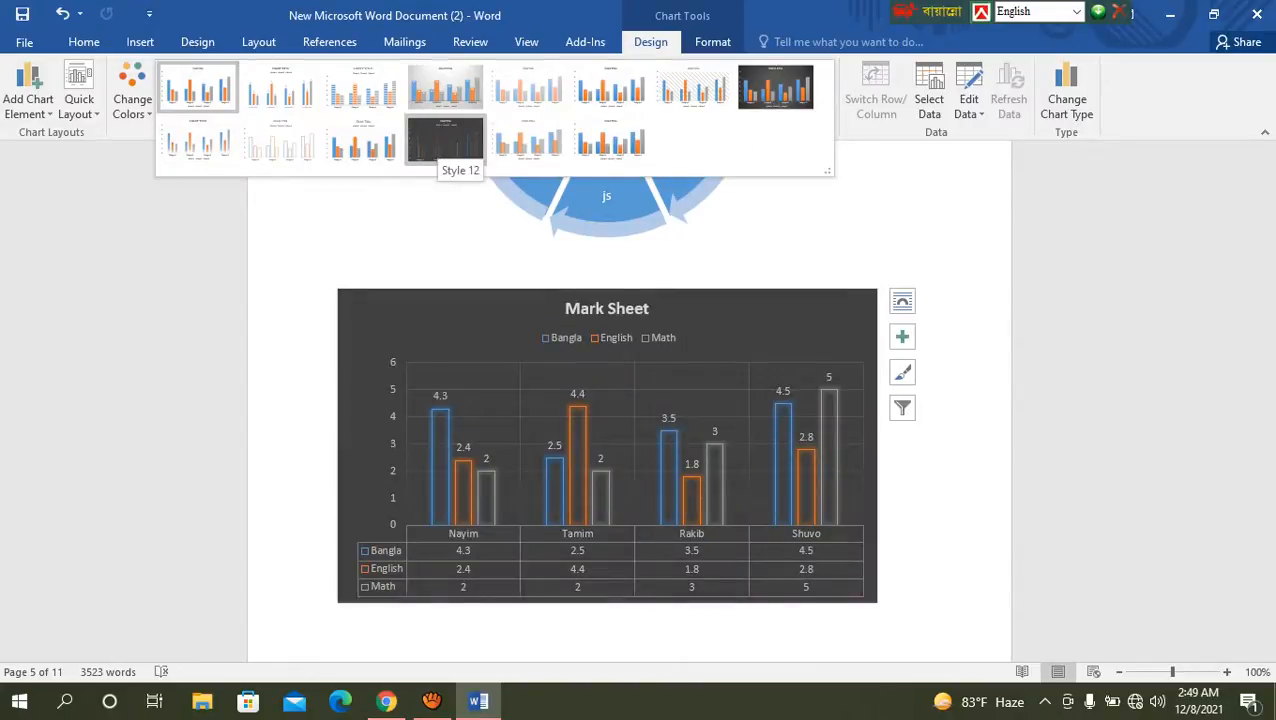
click(445, 140)
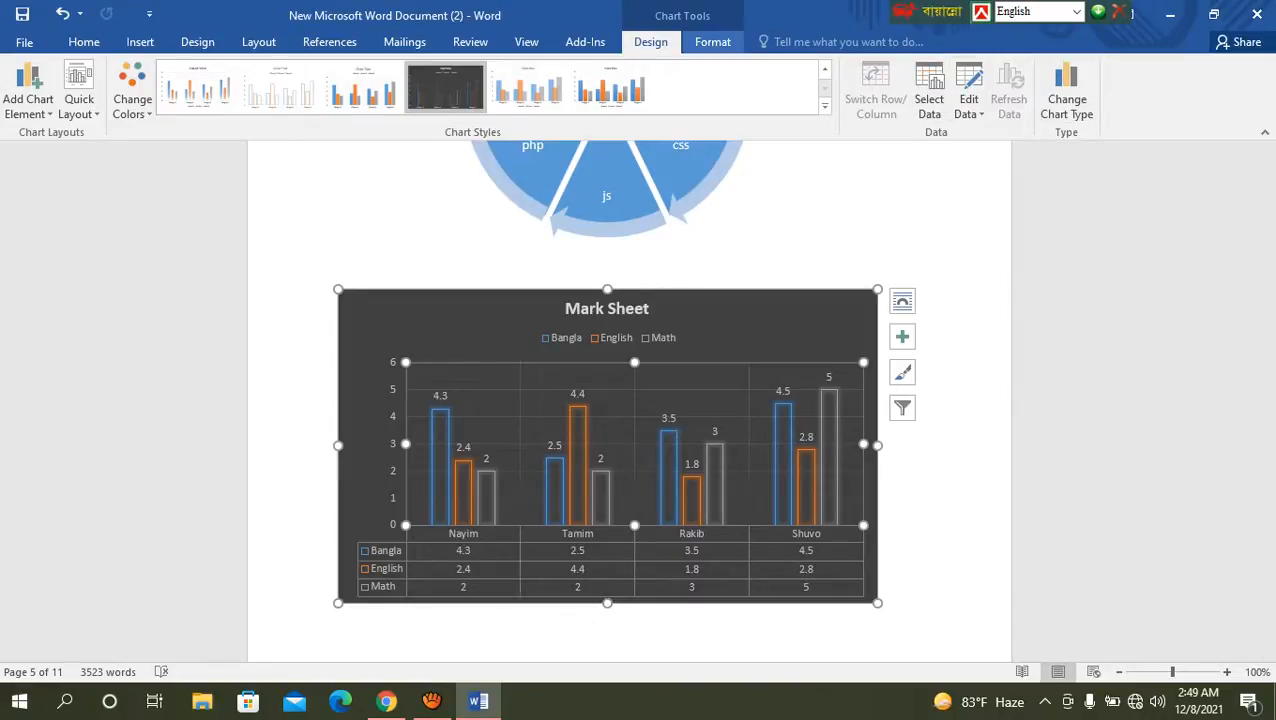
click(712, 41)
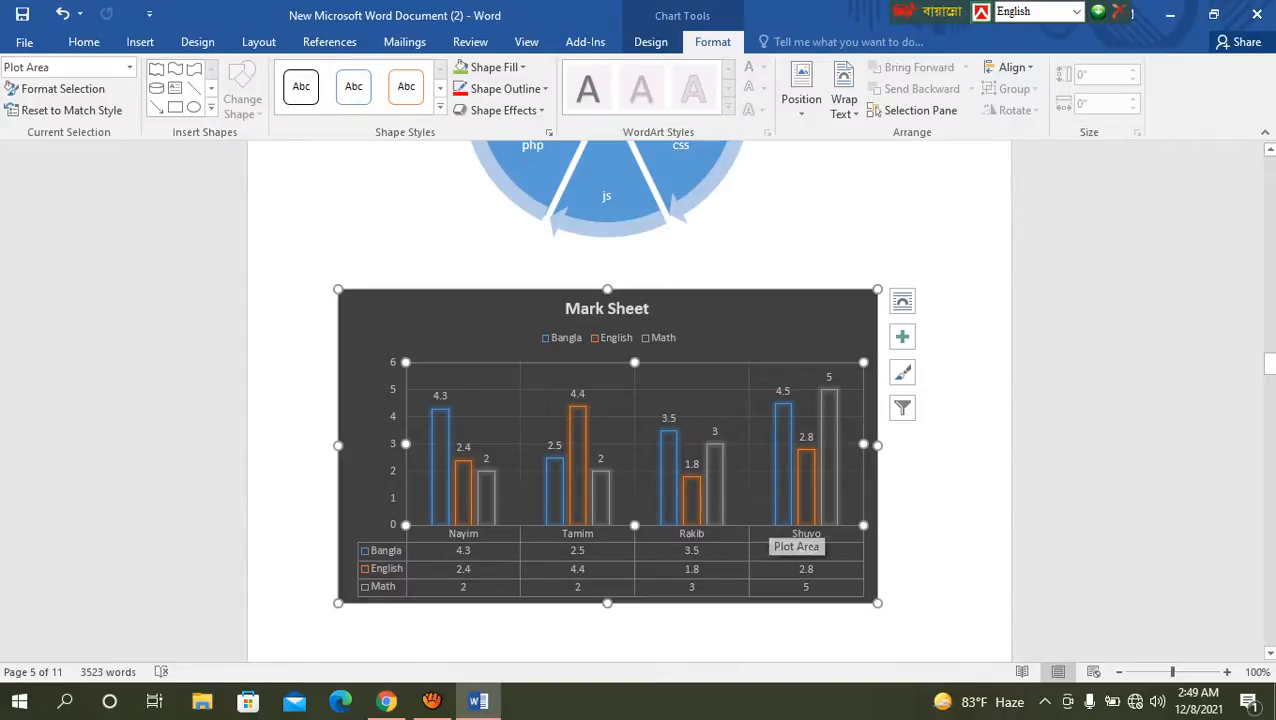
click(890, 594)
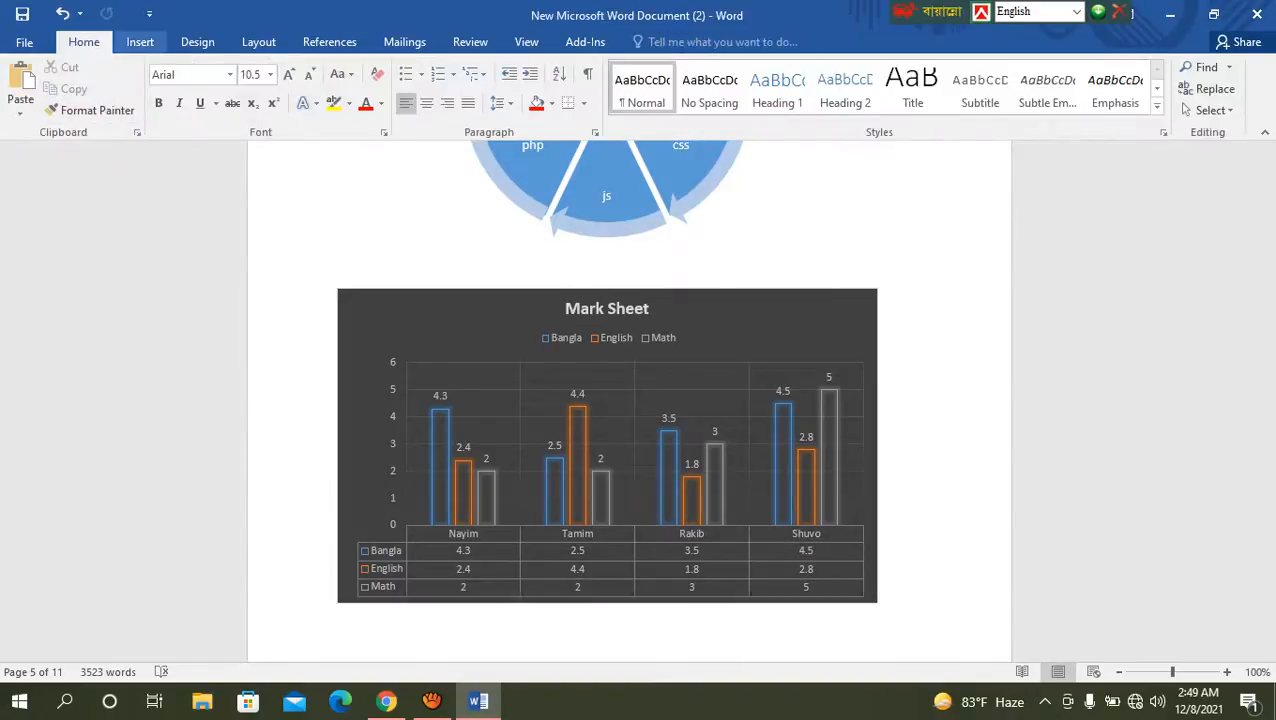
Step: Add blank lines after the Mark Sheet chart and place the cursor in the empty space on page 6
click(140, 41)
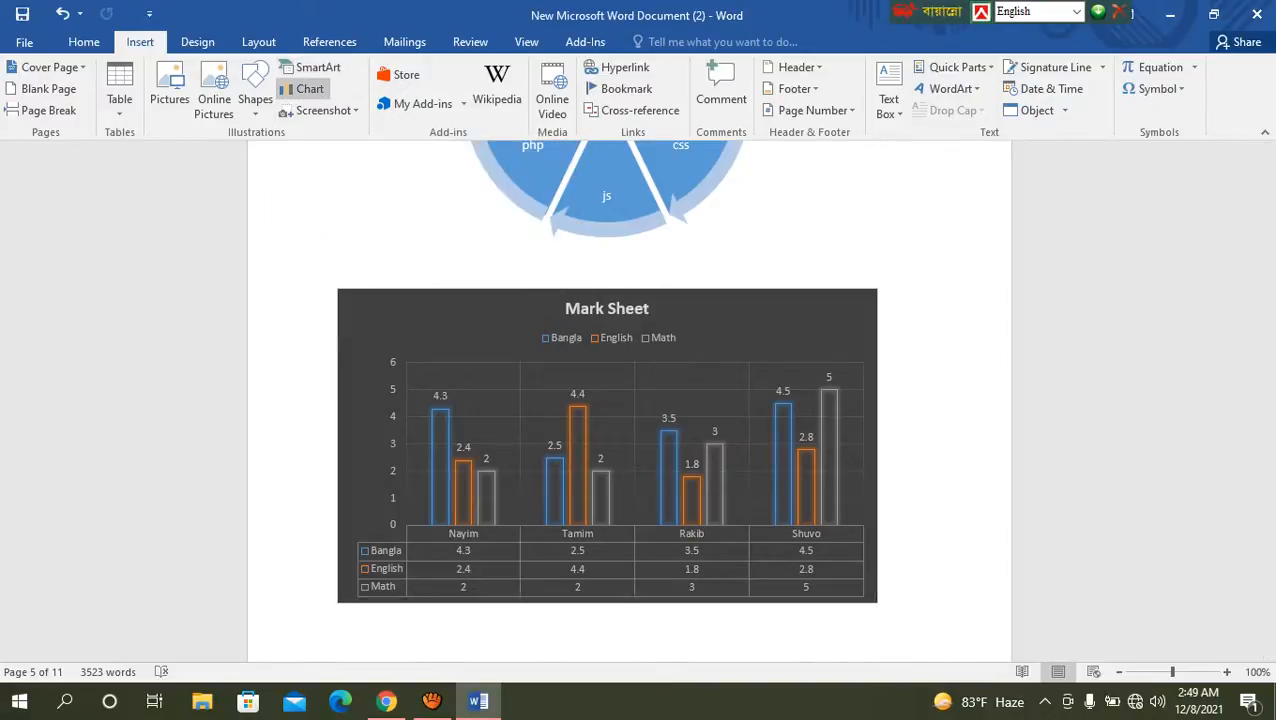
scroll(628, 400, down, 5)
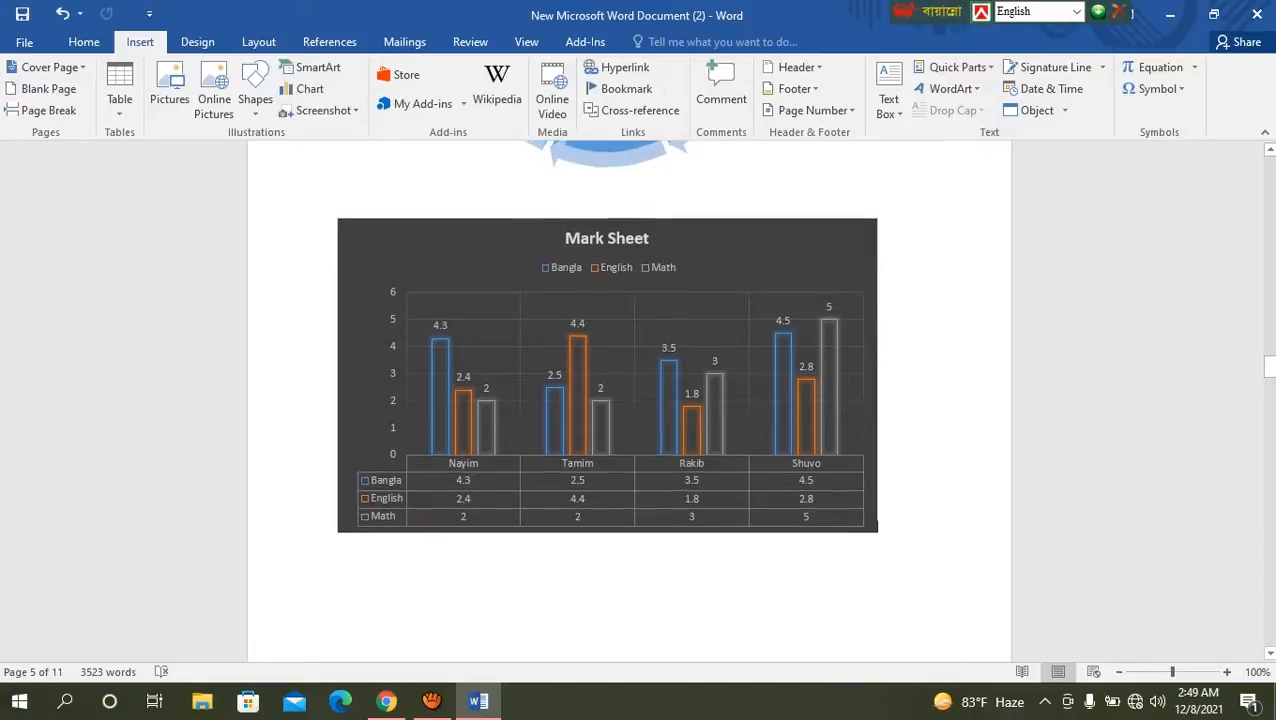
click(620, 225)
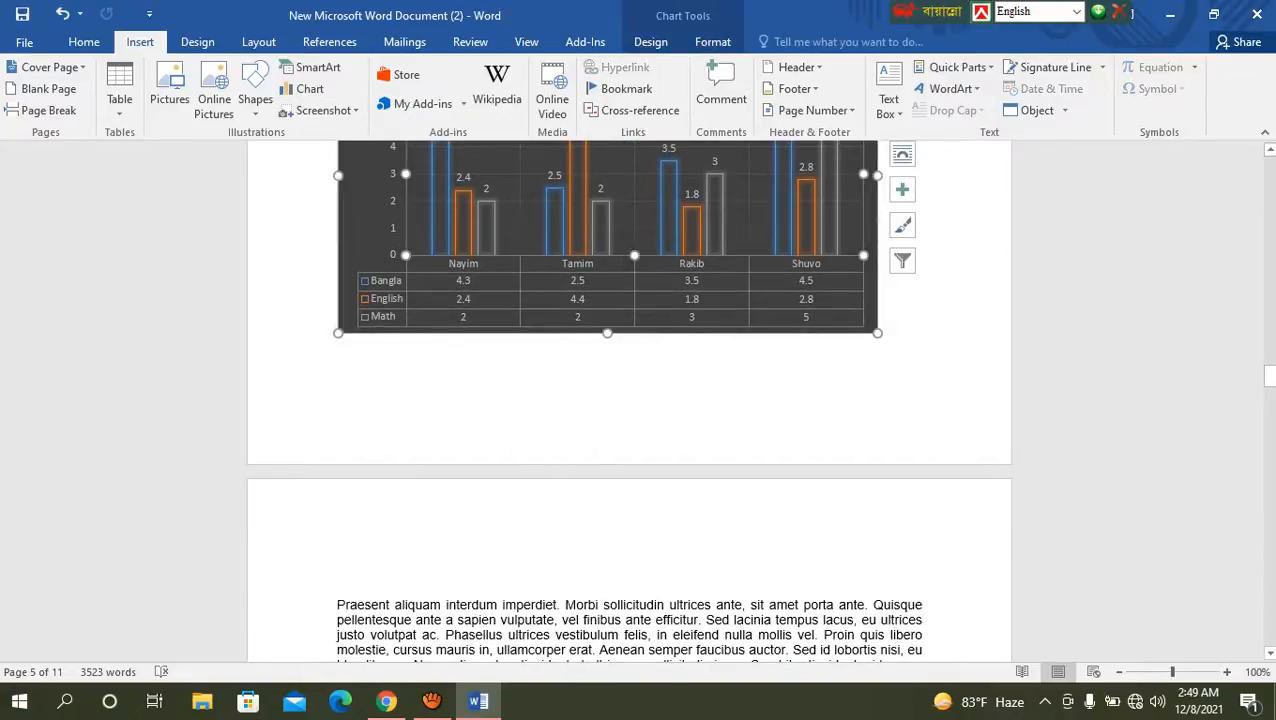
click(880, 327)
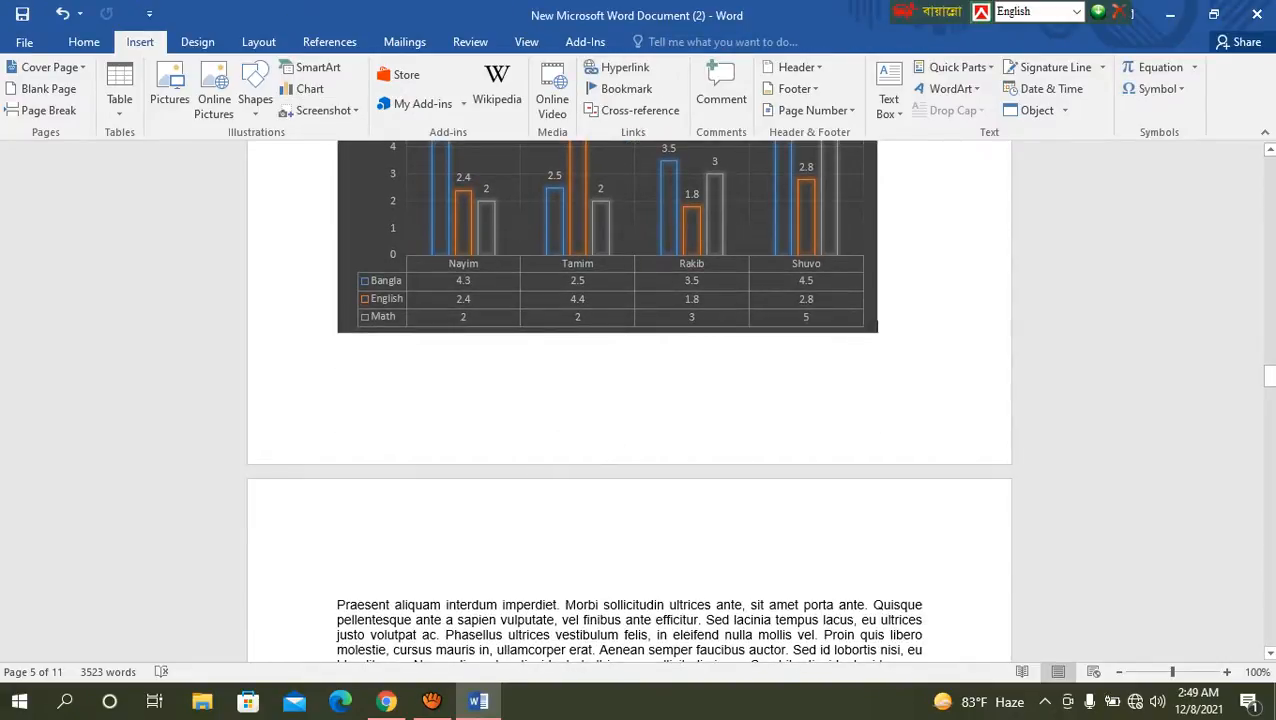
key(Return)
key(Return)
key(Return)
key(Return)
key(Return)
key(Return)
key(Return)
key(Return)
key(Return)
key(Return)
key(Return)
key(Return)
key(Return)
key(Return)
key(Return)
key(Return)
key(Return)
key(Return)
key(Return)
key(Return)
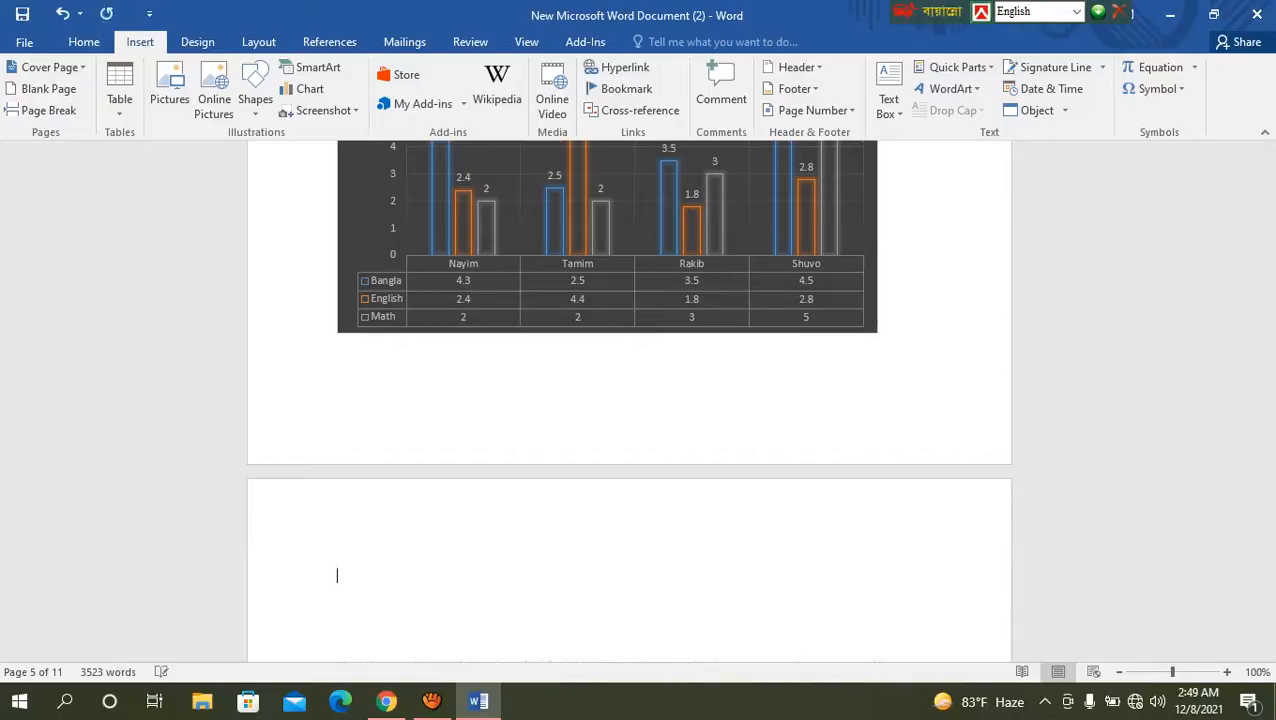
scroll(630, 400, up, 4)
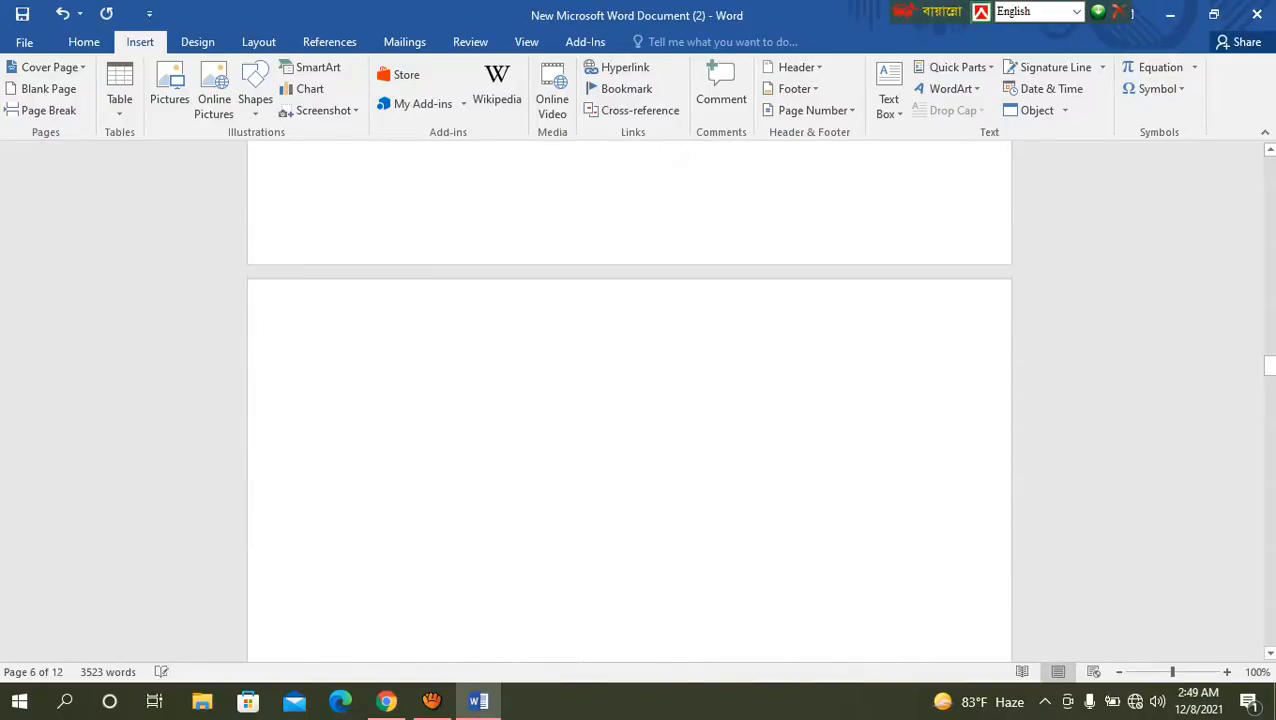
click(338, 388)
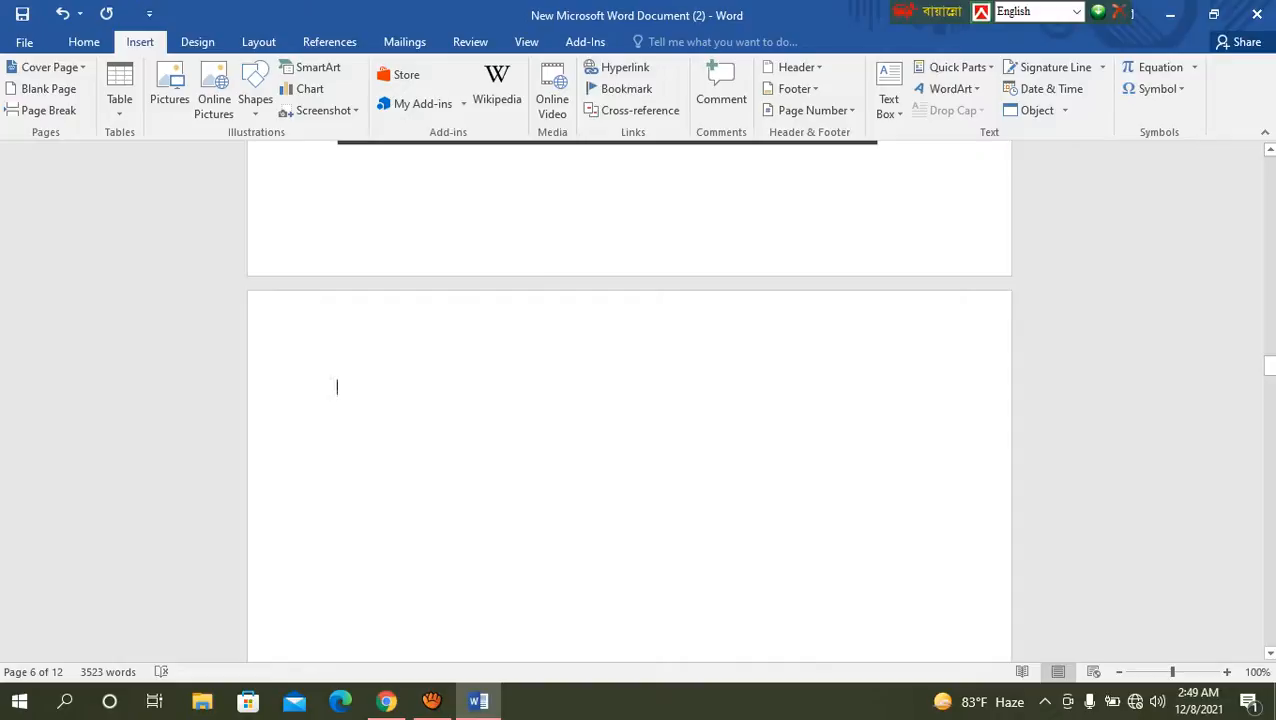
Step: Clear the desktop by minimizing the document and closing the Lorem Ipsum browser window, and return to the document
click(1169, 14)
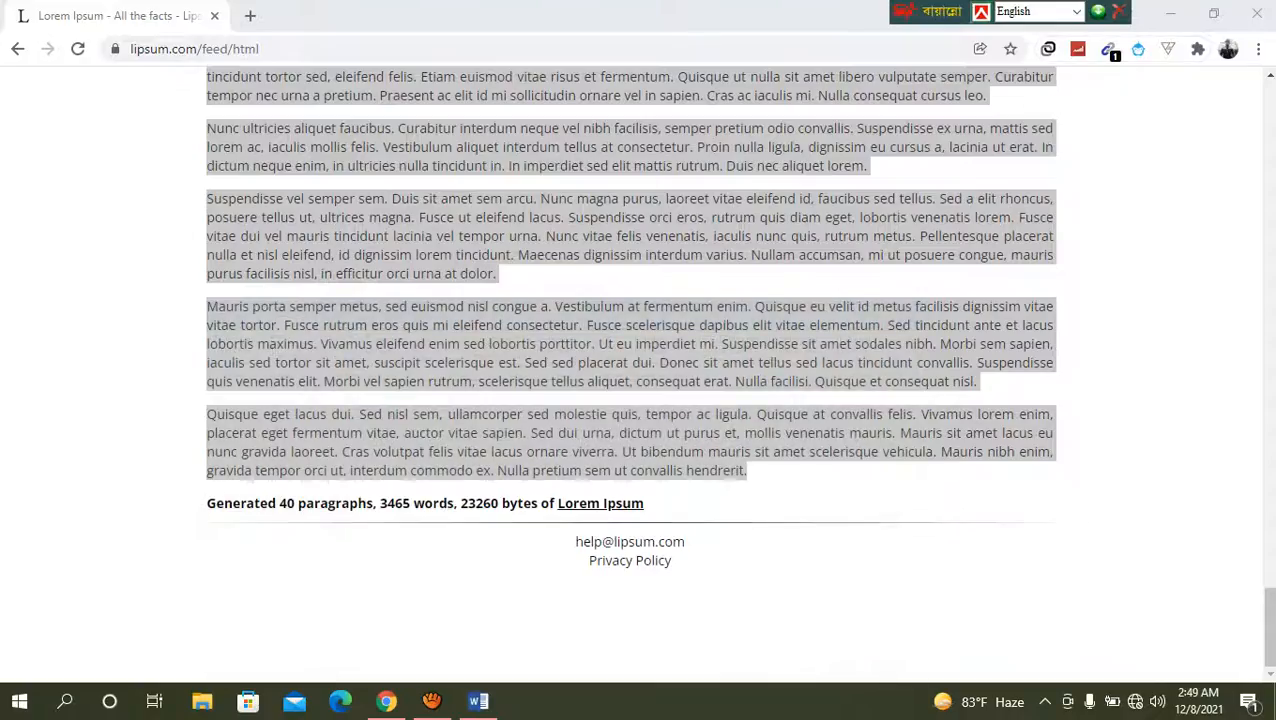
click(1257, 14)
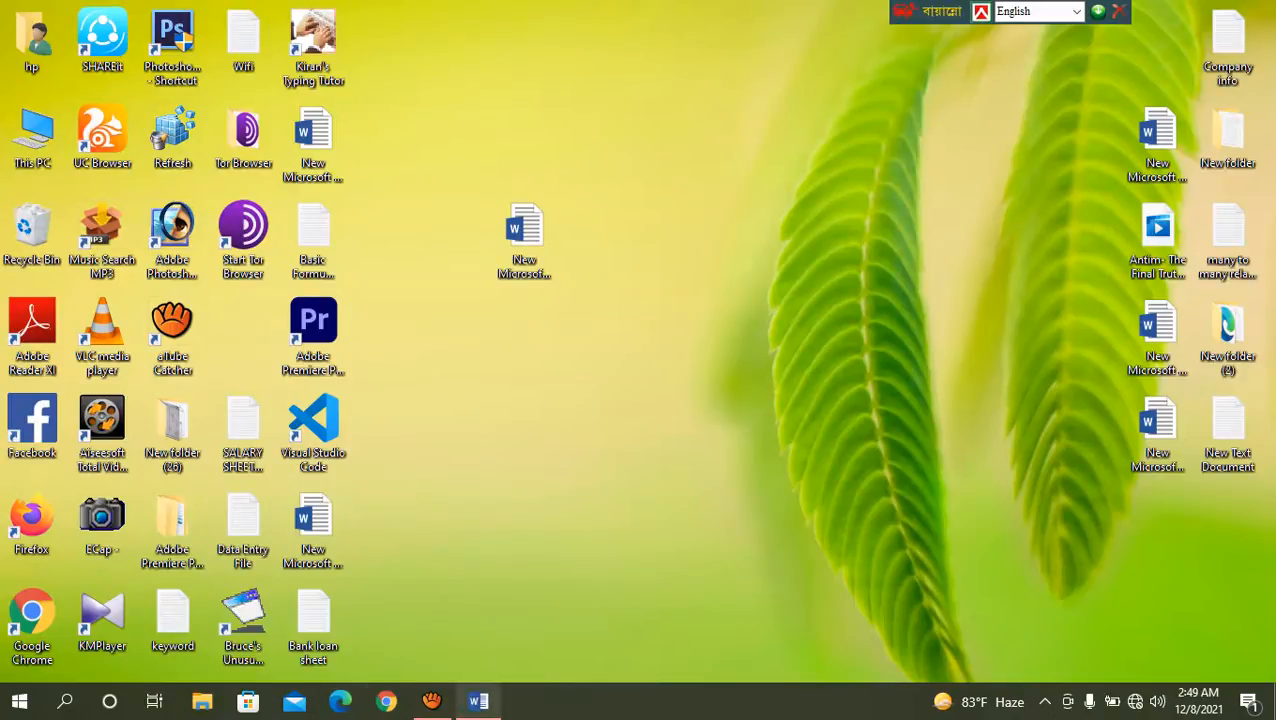
click(478, 701)
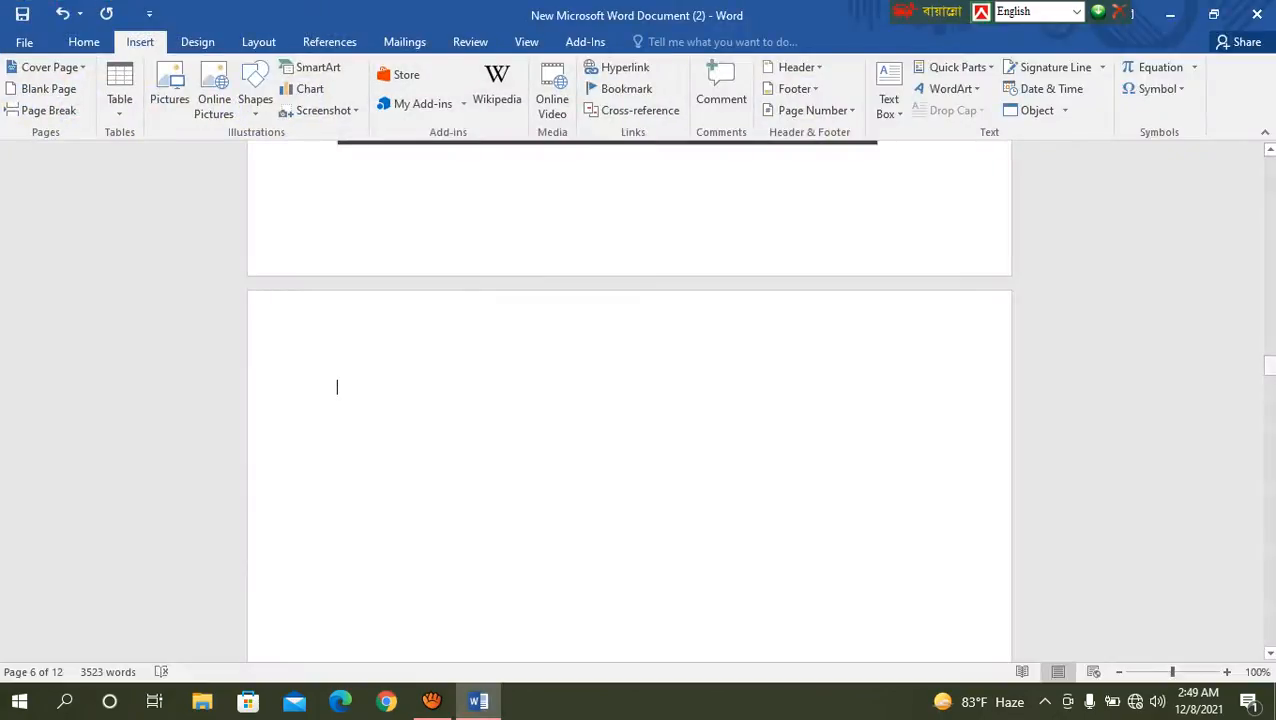
Step: Insert a screenshot of the whole desktop at the cursor on page 6 and place the cursor below the picture
click(322, 110)
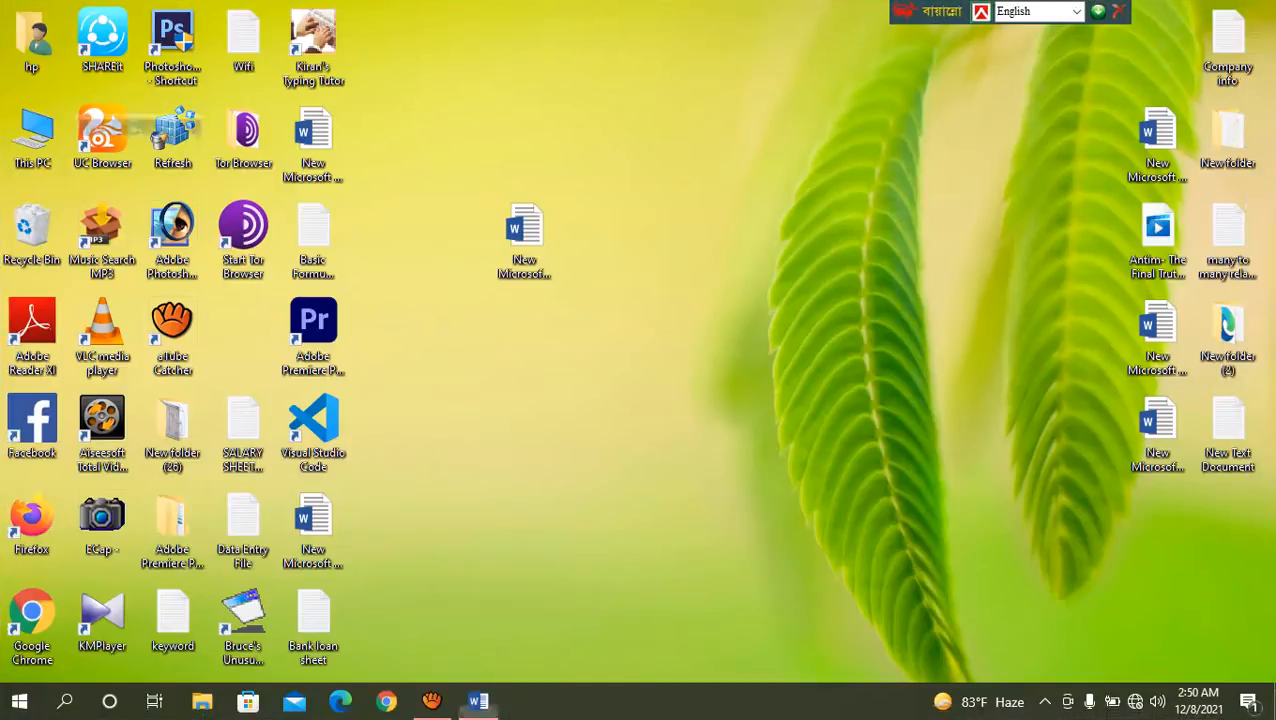
key(alt+Tab)
key(ctrl+v)
scroll(629, 400, down, 4)
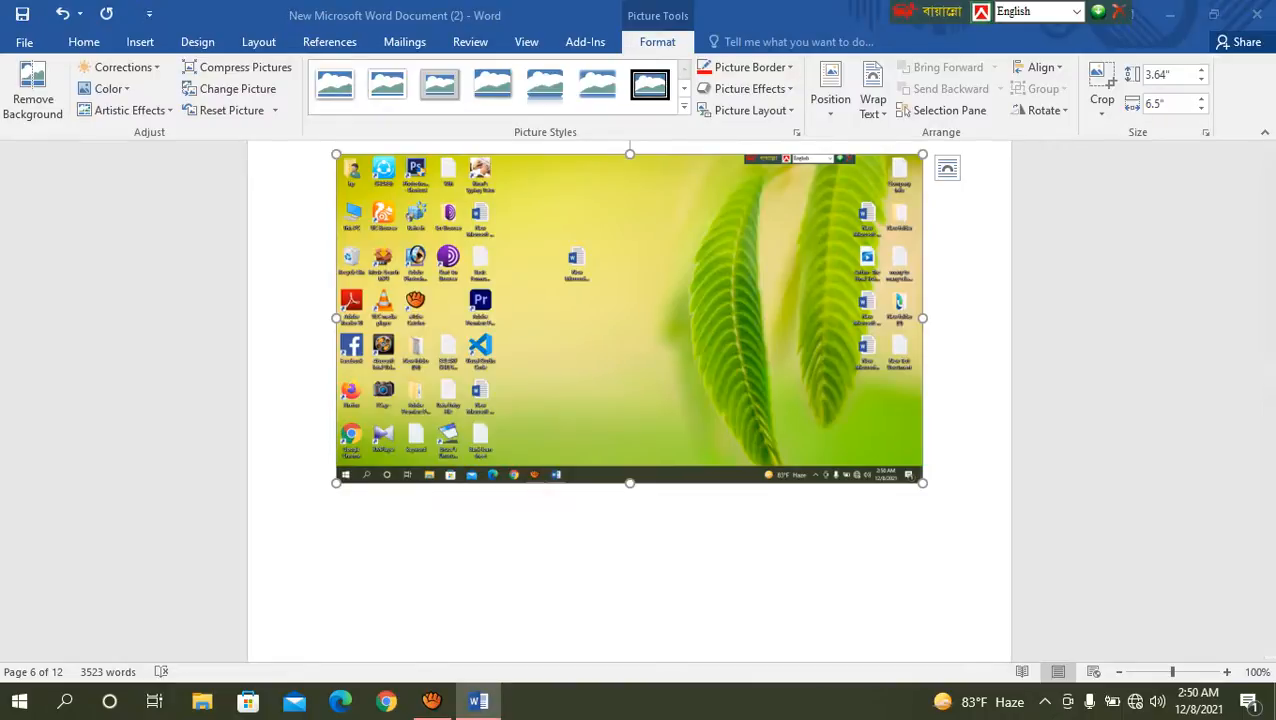
click(337, 605)
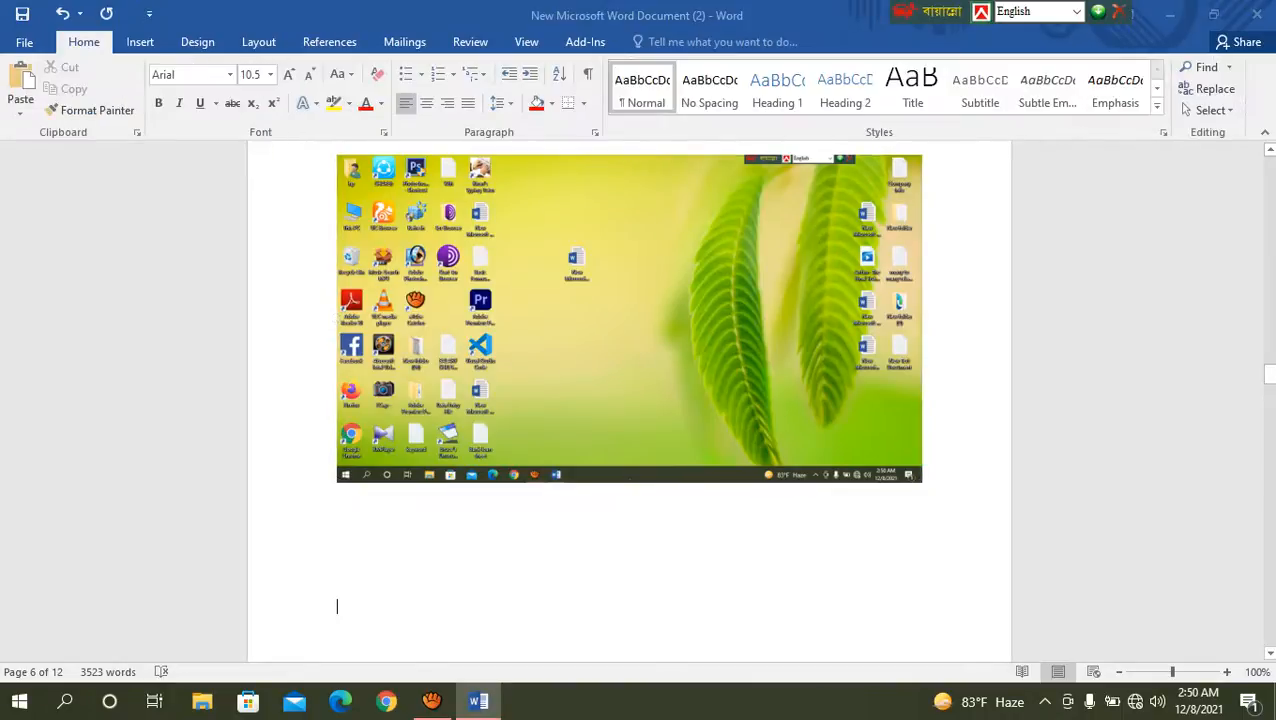
click(140, 41)
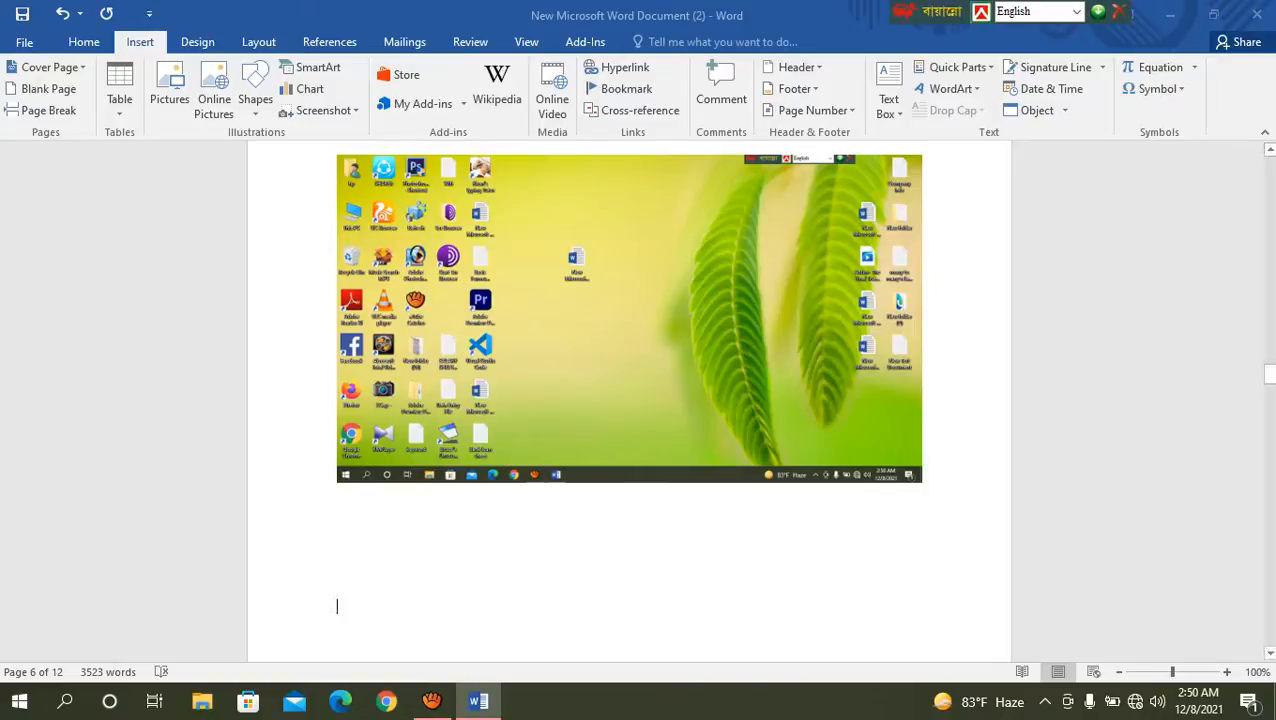